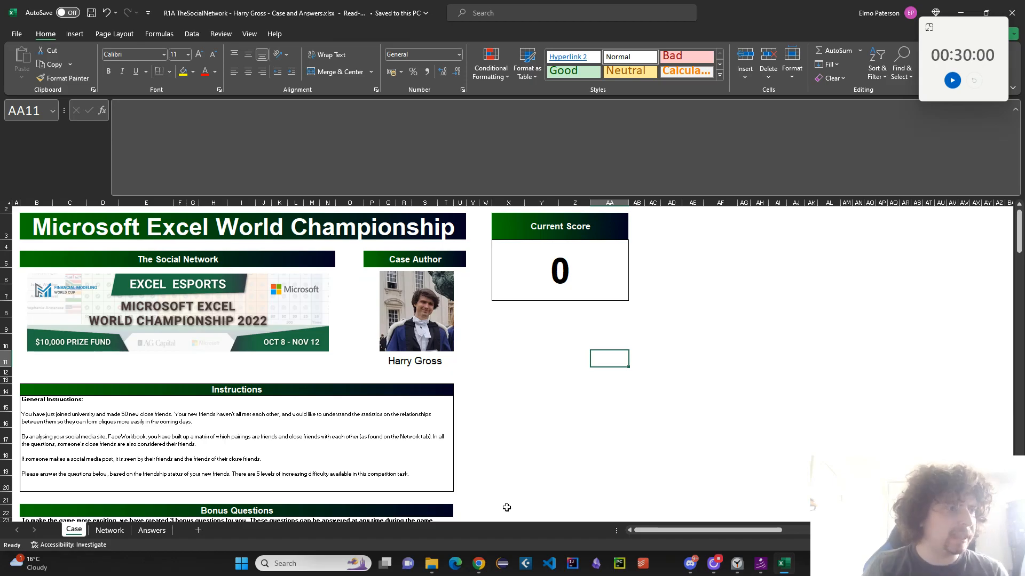
# Look at the 2023 Main Draw bracket in the browser and return to the Social Network workbook
pyautogui.click(479, 563)
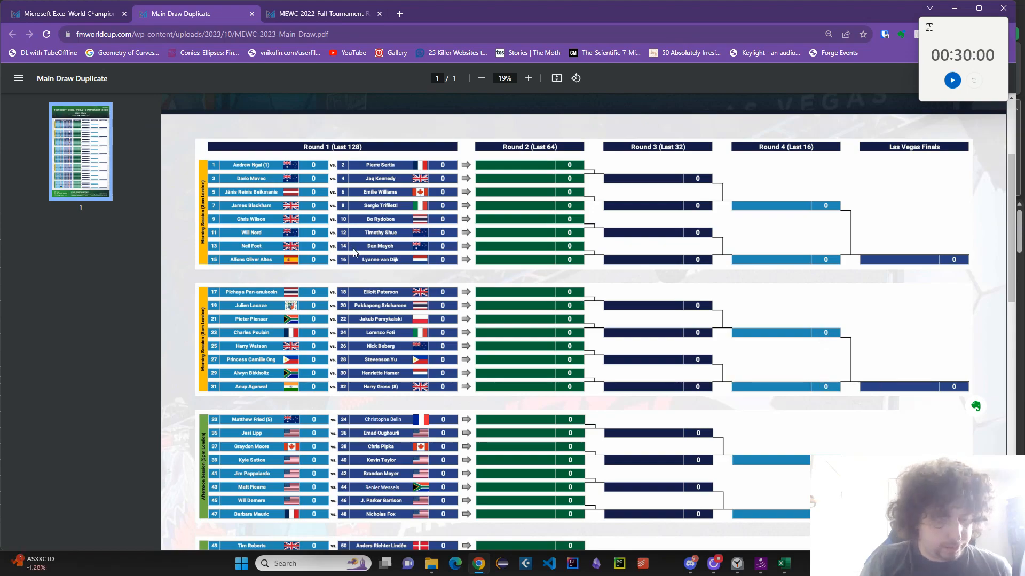
pyautogui.hotkey('alt', 'Tab')
pyautogui.click(533, 381)
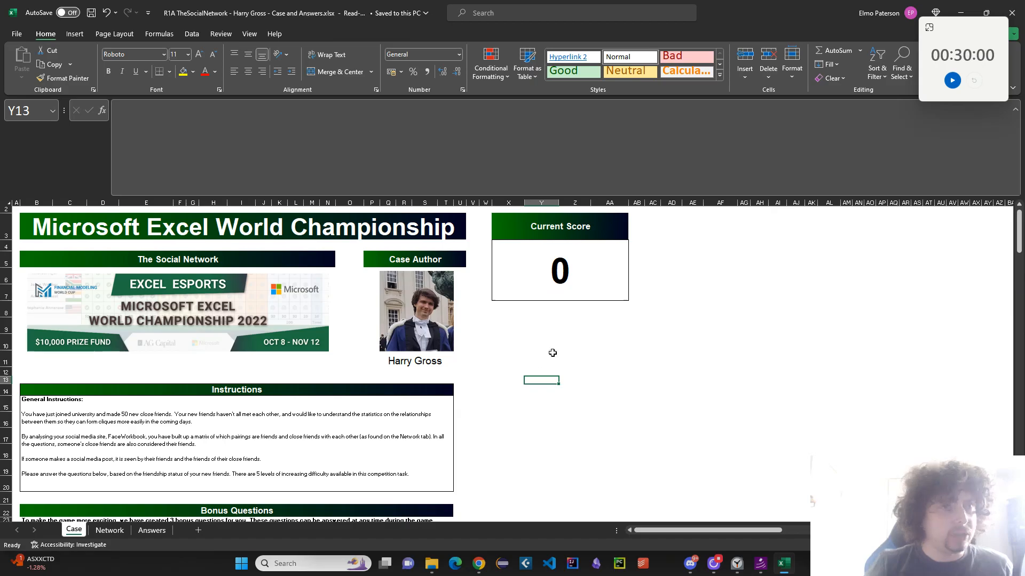
# Start the 30-minute countdown timer and hide the Answers sheet
pyautogui.click(953, 80)
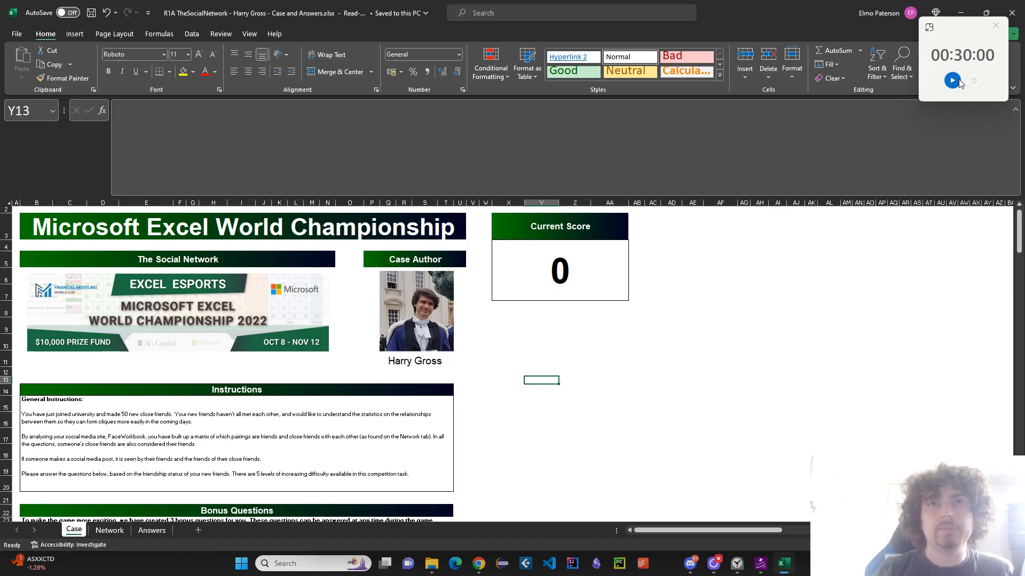
pyautogui.rightClick(151, 529)
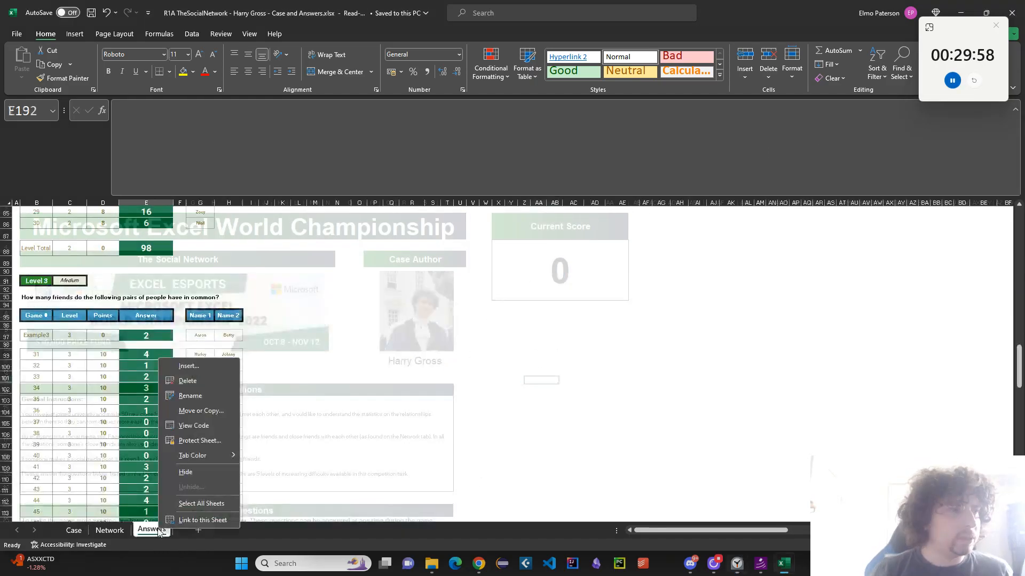
pyautogui.click(197, 475)
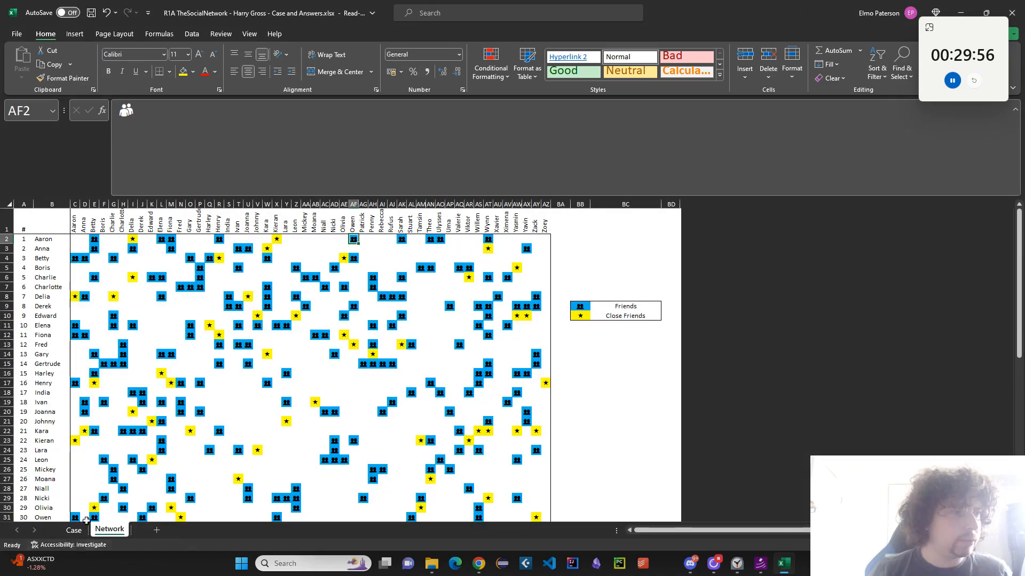
# Hide column F, which holds the answer checks, on the Case sheet
pyautogui.click(73, 530)
pyautogui.scroll(-3, 178, 434)
pyautogui.scroll(-2, 178, 434)
pyautogui.click(179, 412)
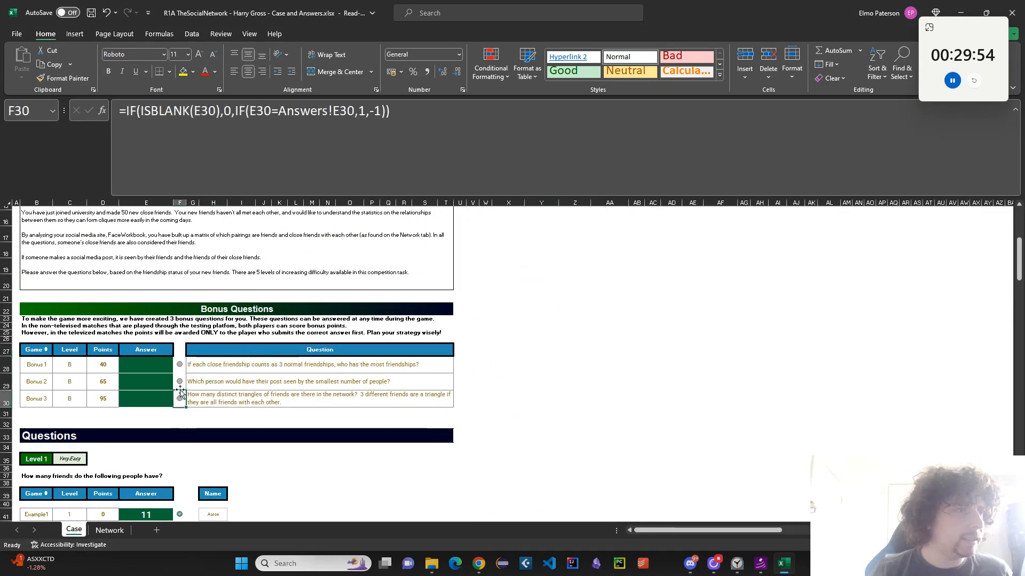
pyautogui.rightClick(184, 204)
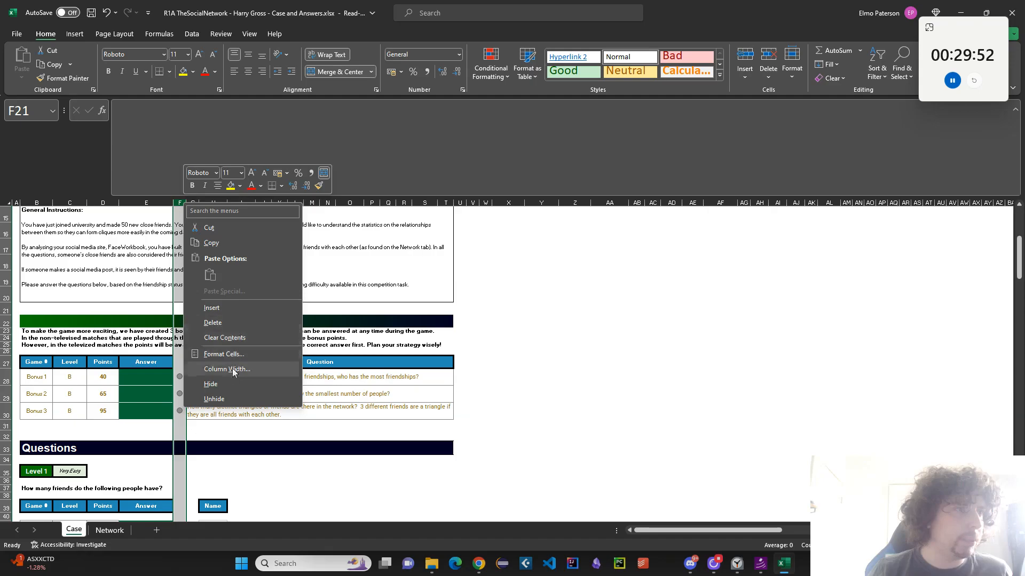
pyautogui.click(212, 384)
pyautogui.click(637, 398)
# Read the general instructions of the case above the bonus questions
pyautogui.scroll(3, 531, 430)
pyautogui.scroll(-1, 154, 407)
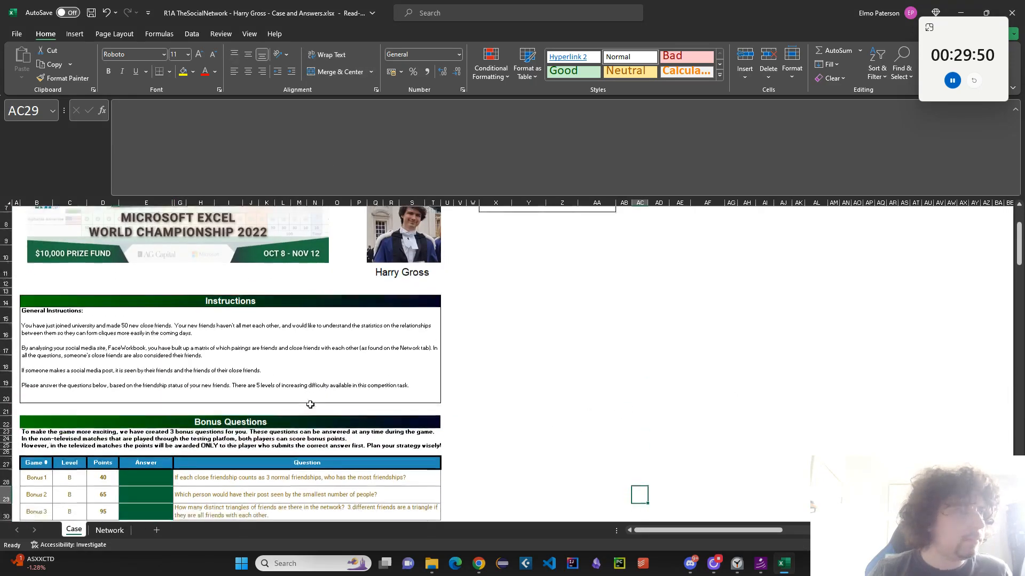
pyautogui.click(61, 390)
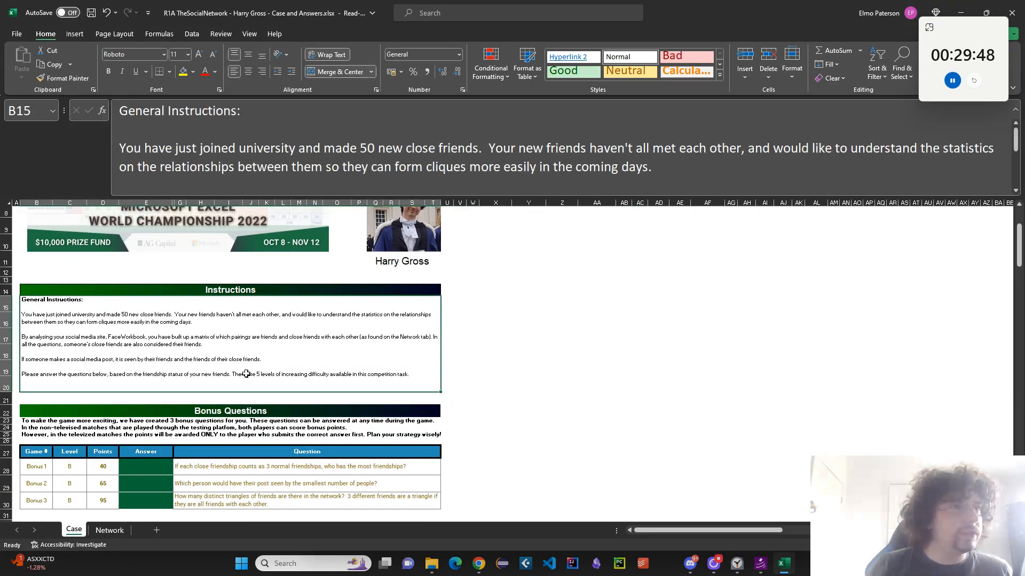
pyautogui.scroll(2, 320, 320)
pyautogui.scroll(-1, 181, 421)
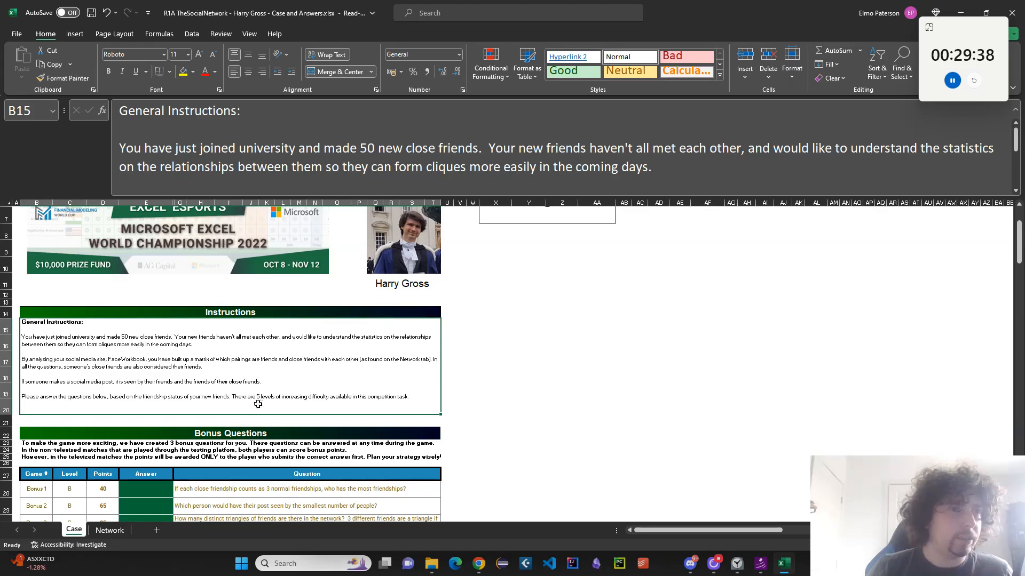
pyautogui.scroll(-1, 117, 403)
pyautogui.scroll(-2, 121, 407)
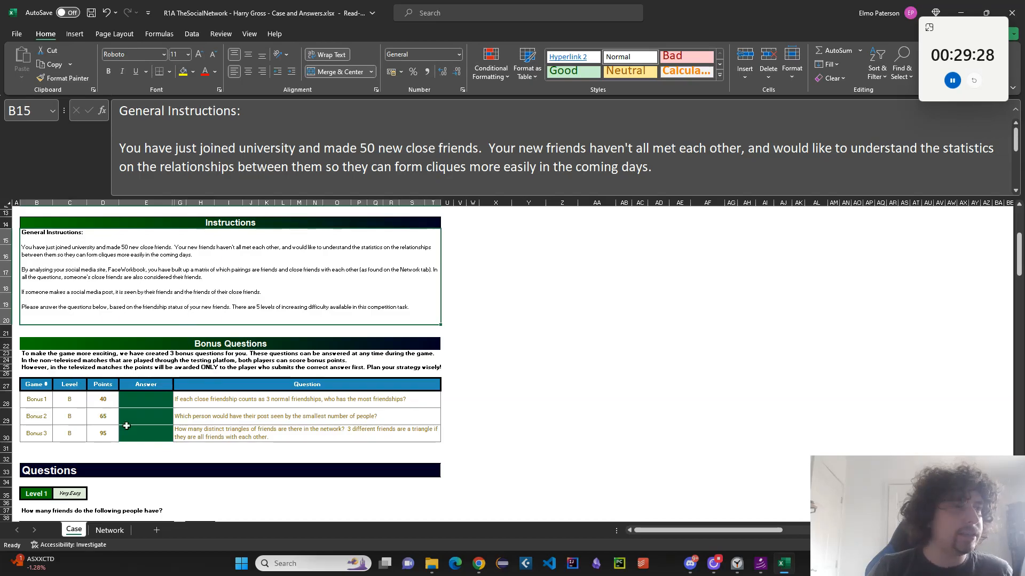
pyautogui.scroll(-1, 221, 426)
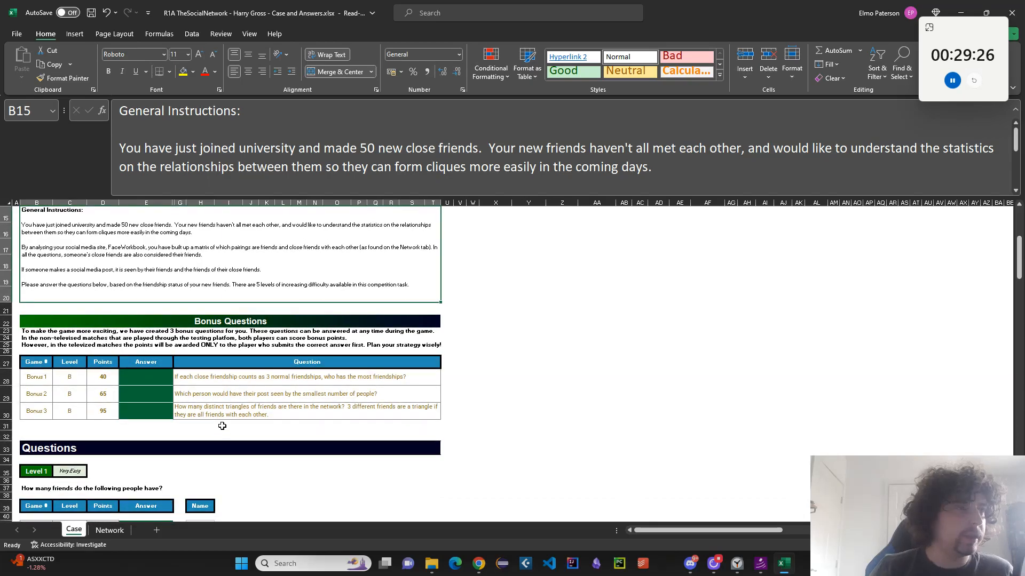
# Read the three bonus questions one by one in G28, G29 and G30
pyautogui.click(225, 430)
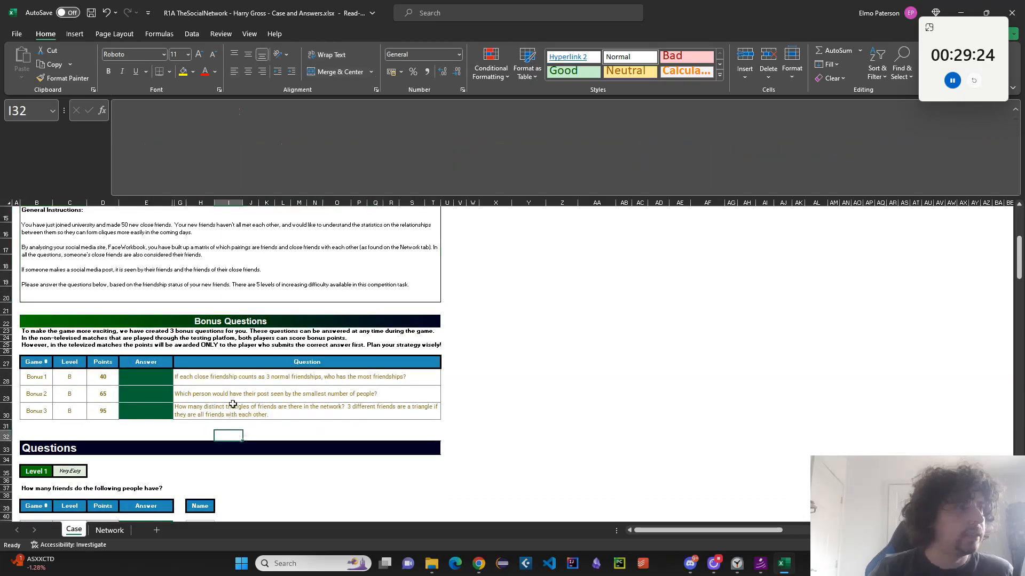
pyautogui.click(233, 380)
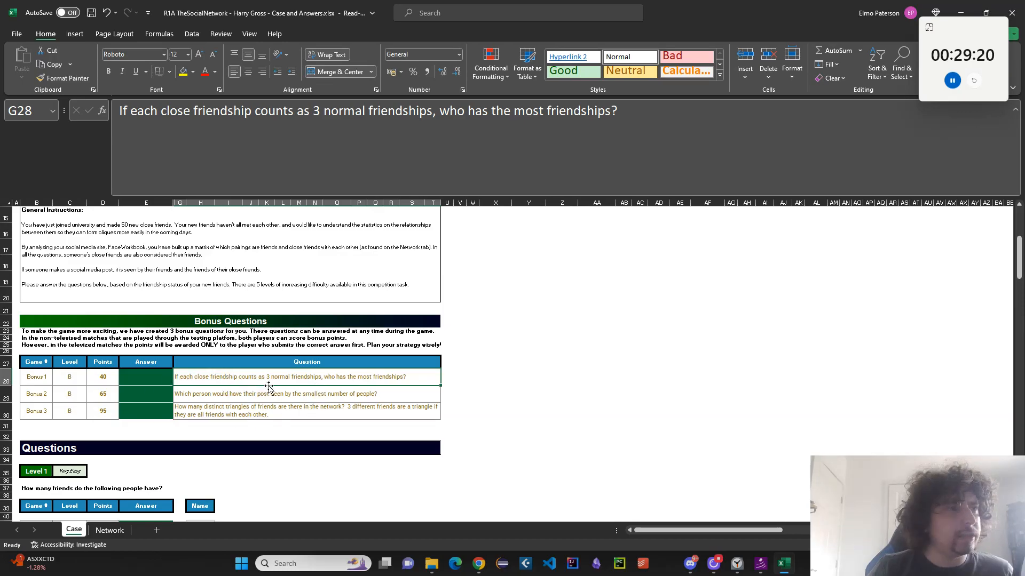
pyautogui.click(188, 396)
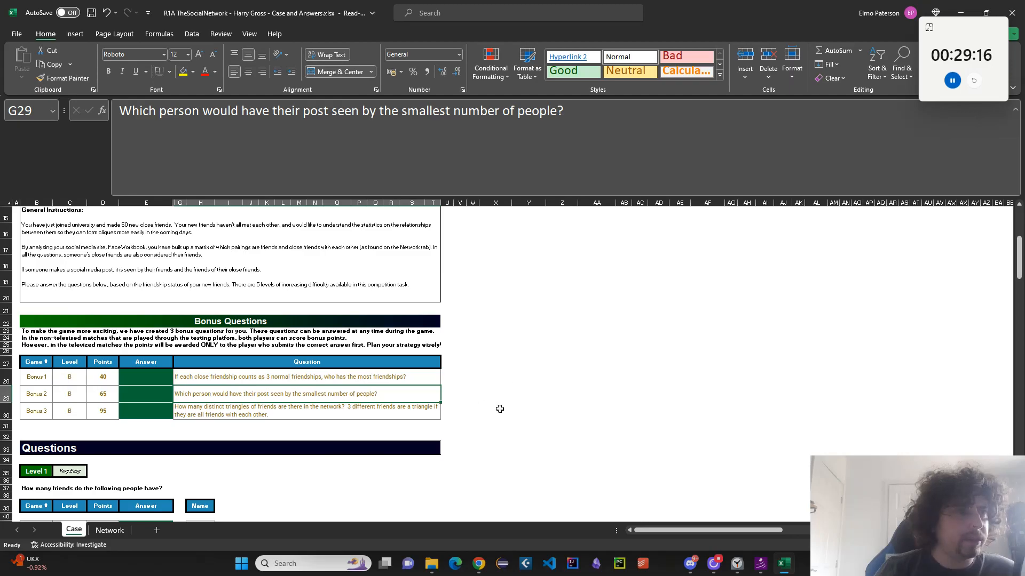
pyautogui.click(277, 414)
pyautogui.scroll(-1, 293, 451)
pyautogui.scroll(-1, 318, 443)
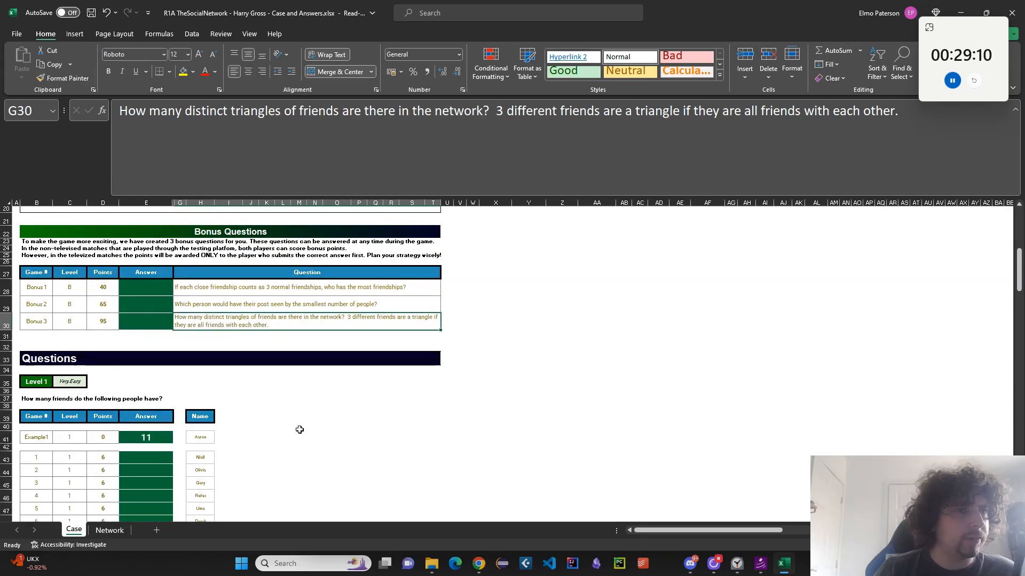
# Read the Level 1 question and look through its list of names
pyautogui.scroll(-3, 305, 435)
pyautogui.scroll(-2, 300, 438)
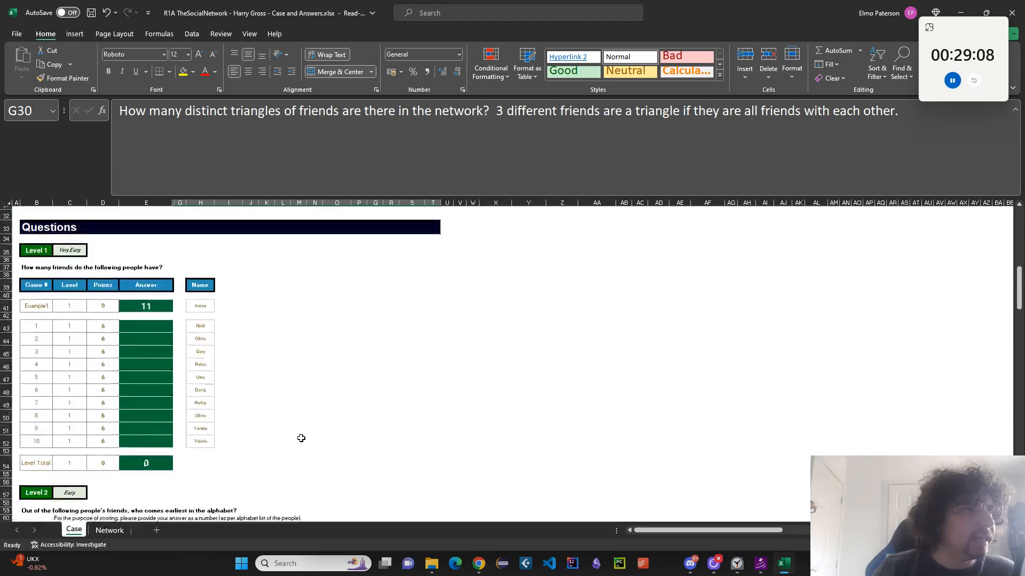
pyautogui.click(200, 322)
pyautogui.scroll(-1, 281, 421)
pyautogui.click(203, 333)
pyautogui.scroll(-2, 243, 369)
pyautogui.scroll(5, 246, 368)
pyautogui.scroll(-2, 253, 375)
pyautogui.scroll(8, 255, 376)
pyautogui.scroll(2, 257, 379)
pyautogui.scroll(-7, 258, 398)
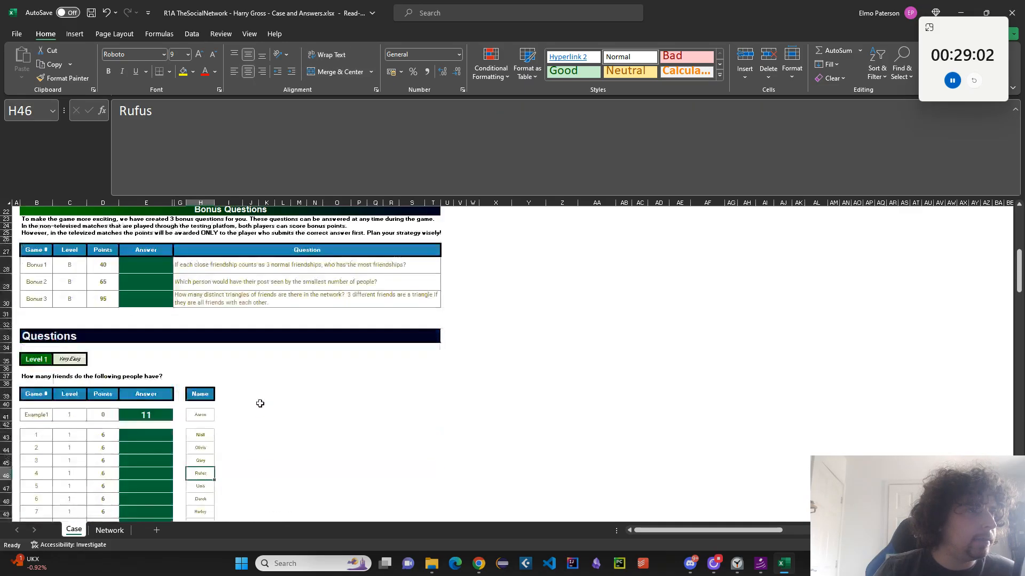
# Read the Level 2 question and its example answer, and check how people are numbered on the Network sheet
pyautogui.scroll(-2, 286, 395)
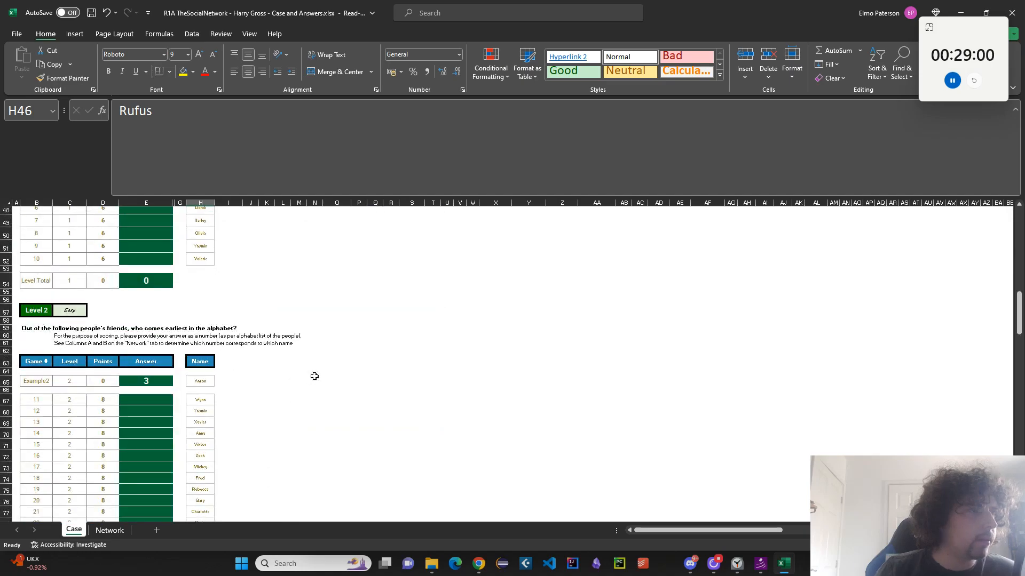
pyautogui.scroll(-1, 315, 377)
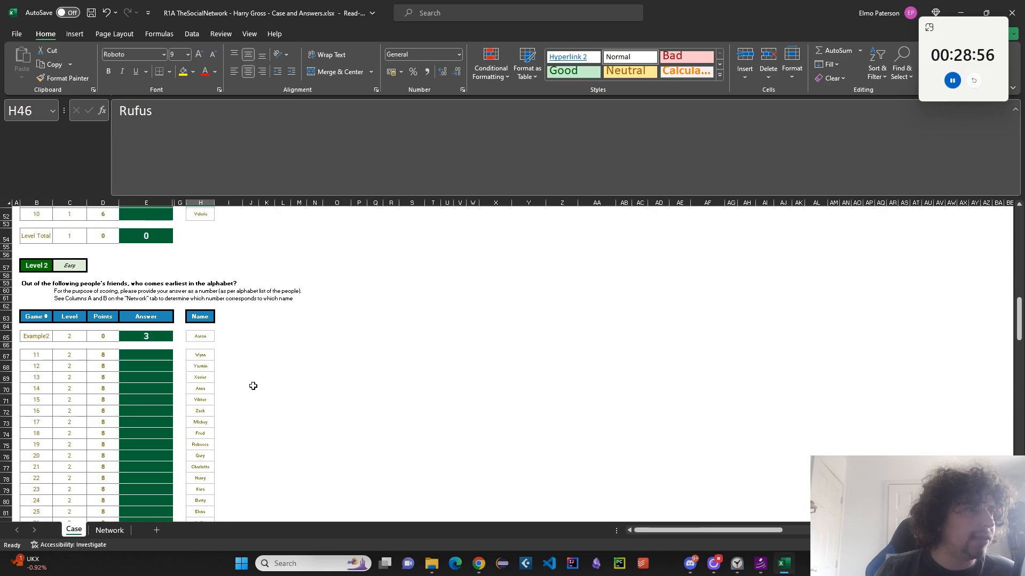
pyautogui.click(149, 336)
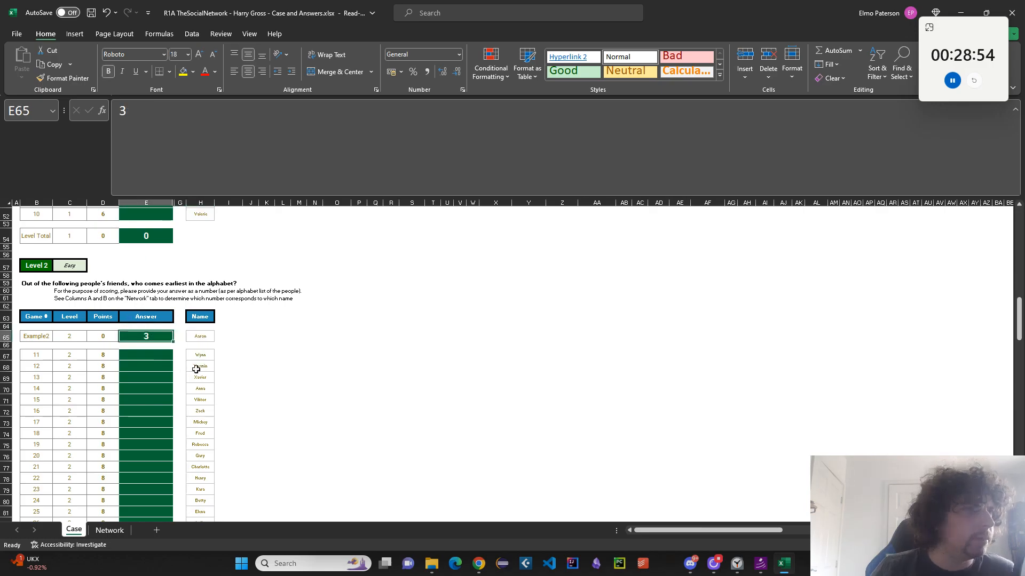
pyautogui.click(110, 530)
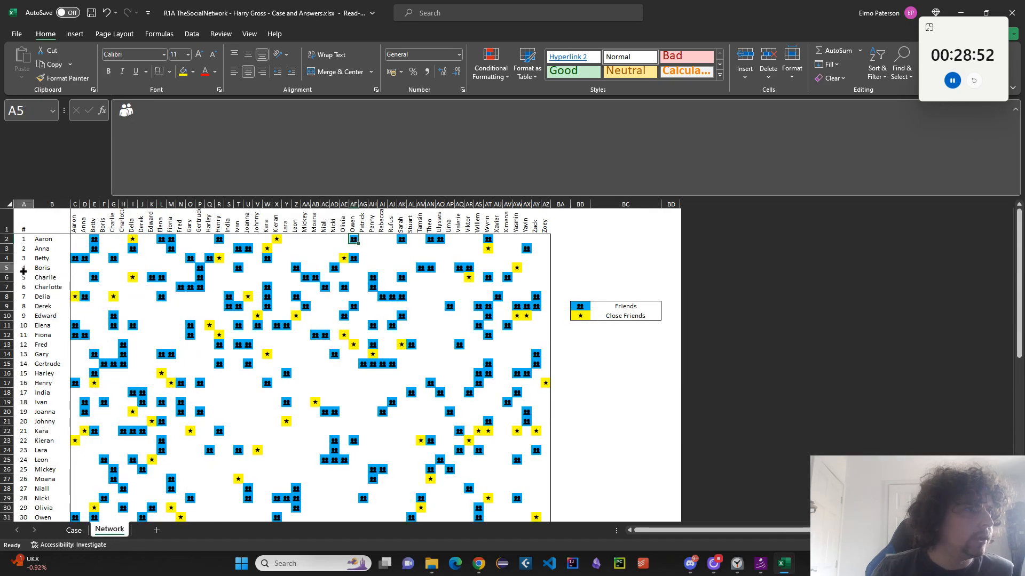
# Read the Level 3 and Level 4 questions on the Case sheet about pairs' common and combined friends
pyautogui.click(73, 530)
pyautogui.scroll(-6, 135, 438)
pyautogui.scroll(-5, 135, 438)
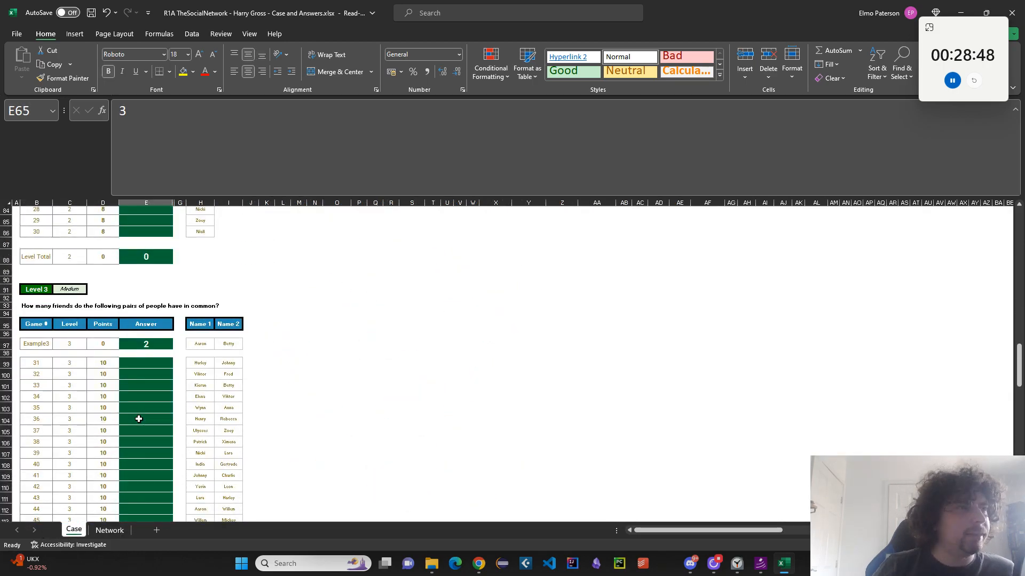
pyautogui.scroll(-1, 138, 435)
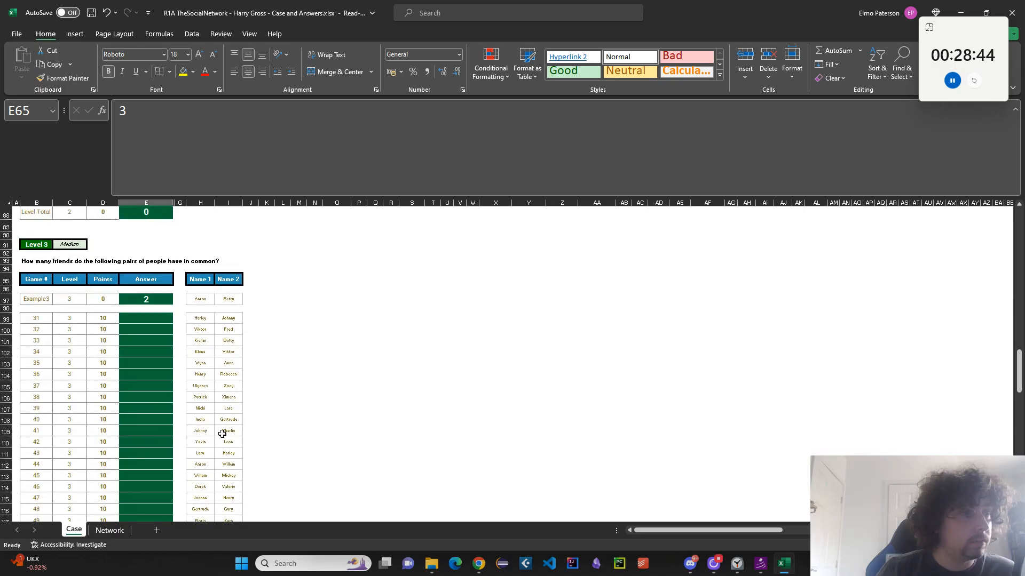
pyautogui.scroll(-4, 222, 434)
pyautogui.scroll(-4, 124, 482)
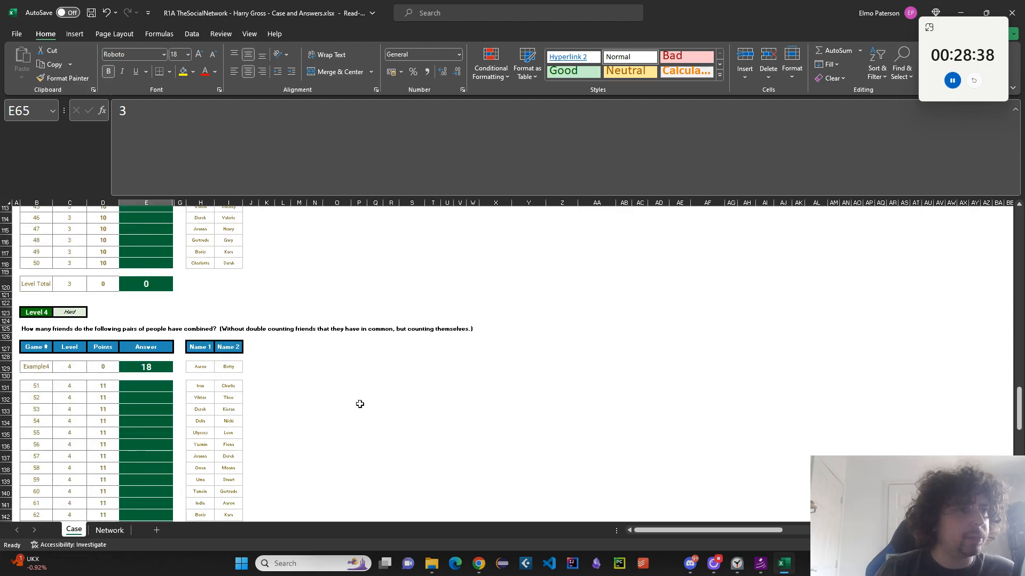
pyautogui.scroll(-1, 359, 404)
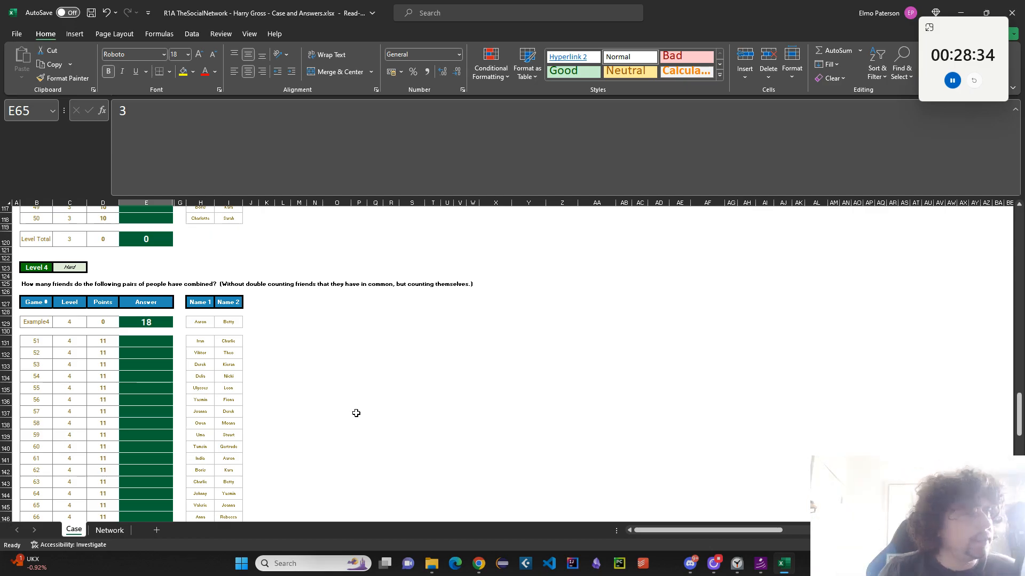
pyautogui.scroll(-3, 142, 443)
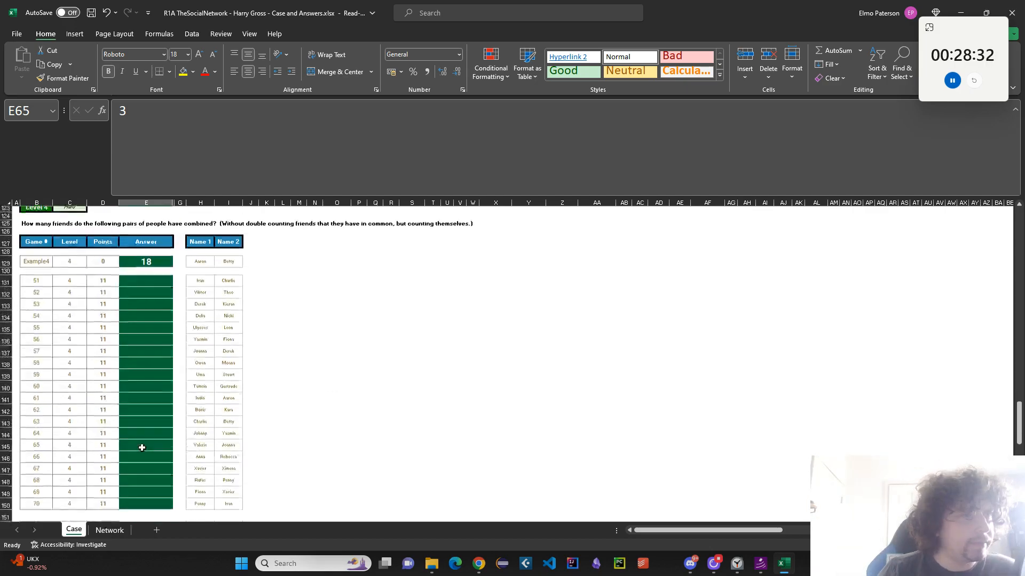
pyautogui.click(283, 404)
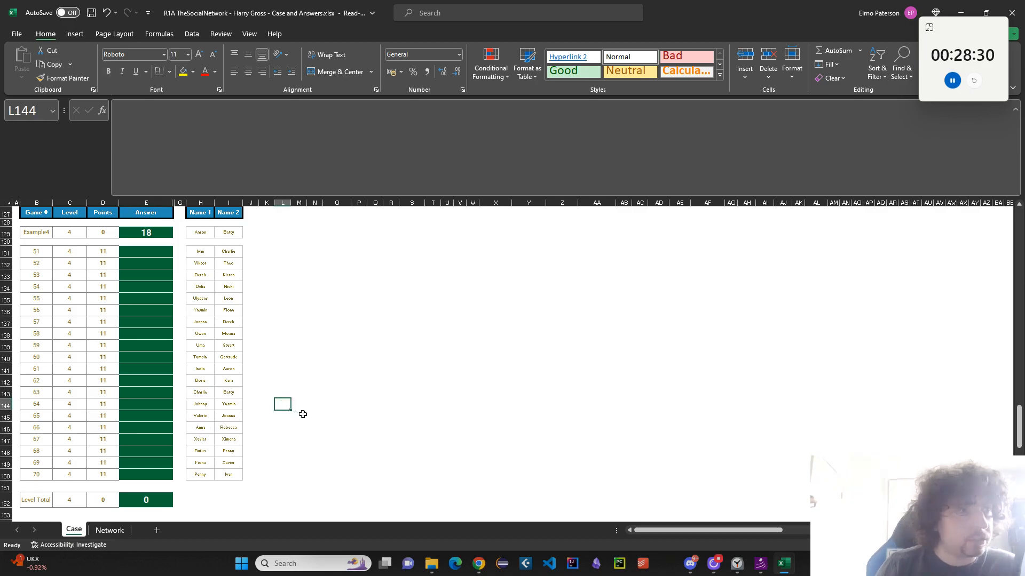
# Read the Level 5 question about how many people see a post, including its counting rules and list of names
pyautogui.scroll(-1, 307, 421)
pyautogui.scroll(-6, 315, 427)
pyautogui.click(333, 428)
pyautogui.scroll(-2, 320, 421)
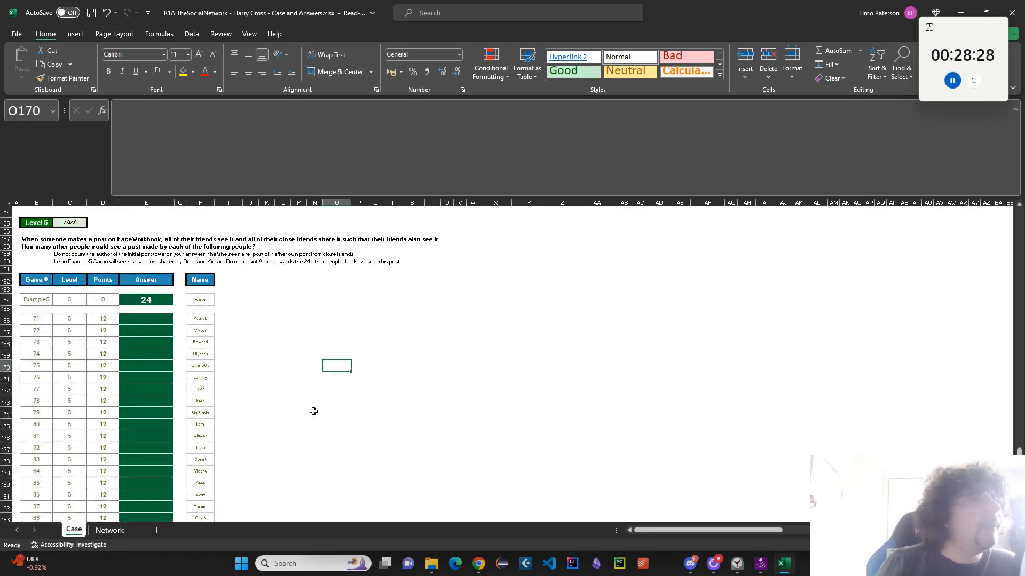
pyautogui.scroll(1, 313, 412)
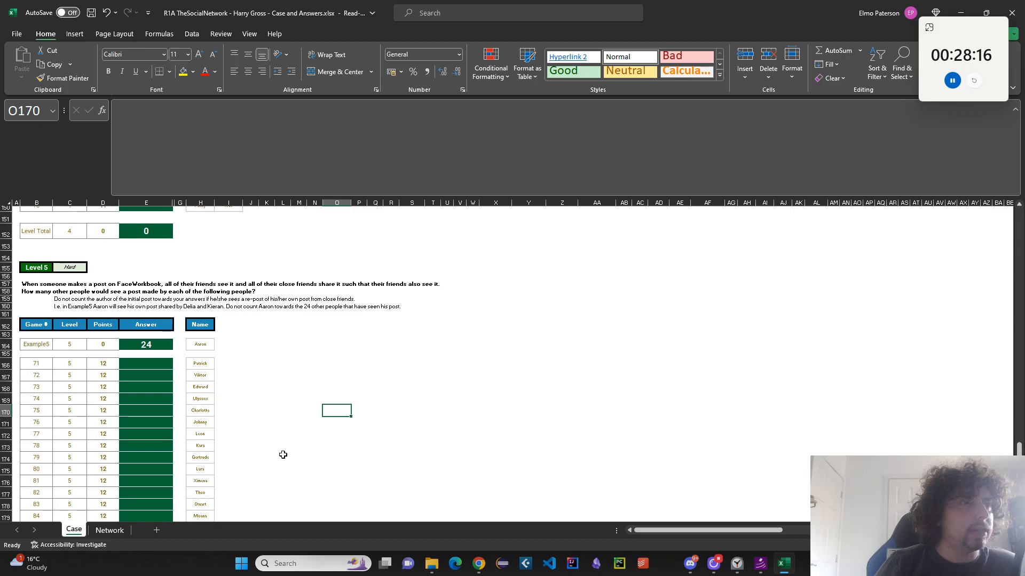
pyautogui.scroll(-9, 284, 453)
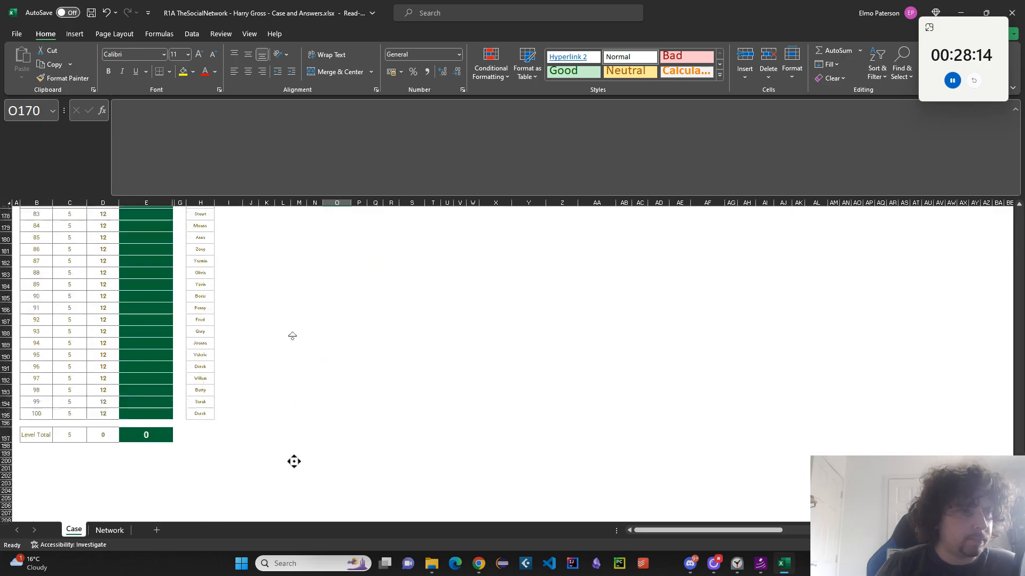
# Review the bonus questions and the Level 1 question again on the Case sheet
pyautogui.scroll(20, 289, 448)
pyautogui.scroll(-5, 281, 406)
pyautogui.click(281, 406)
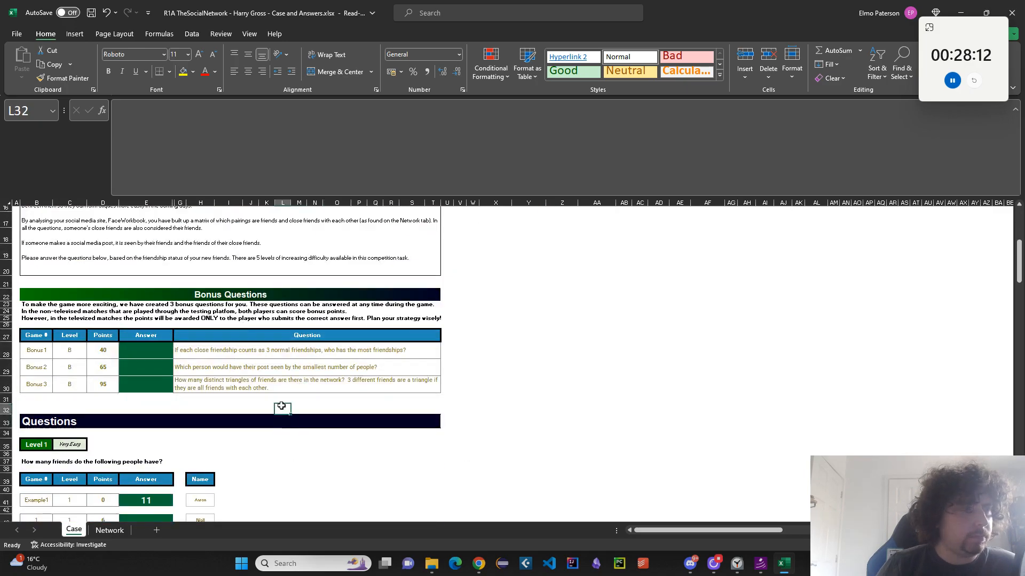
pyautogui.scroll(-4, 282, 405)
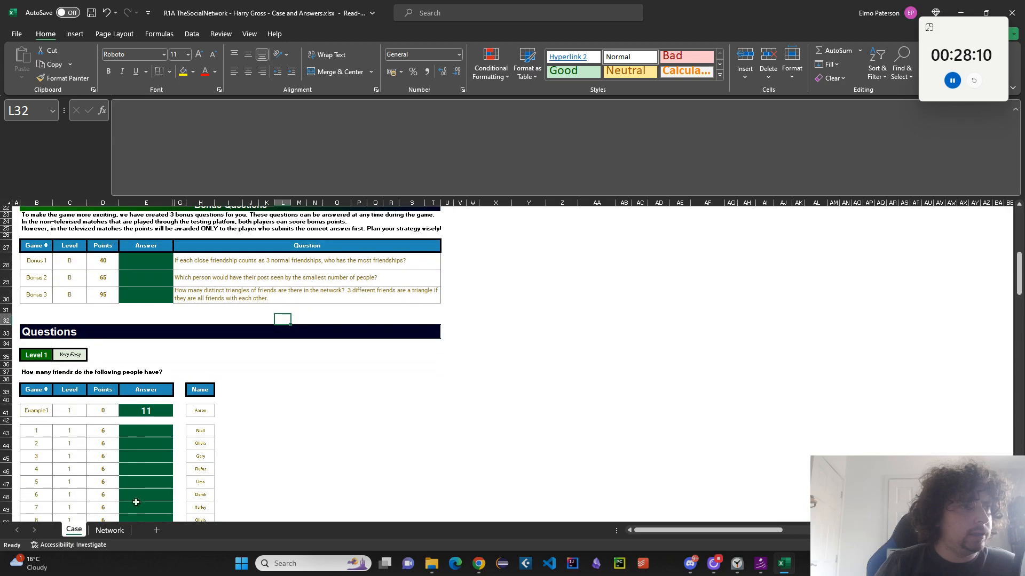
pyautogui.click(75, 446)
pyautogui.click(137, 263)
# Insert two blank columns between the friendship matrix and the legend on the Network sheet
pyautogui.click(109, 530)
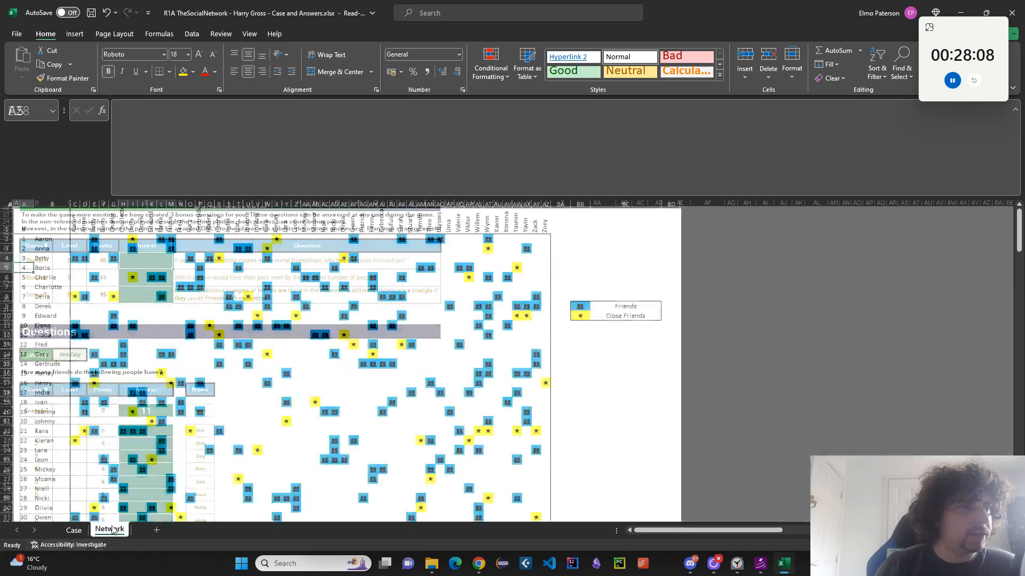
pyautogui.rightClick(567, 203)
pyautogui.click(567, 203)
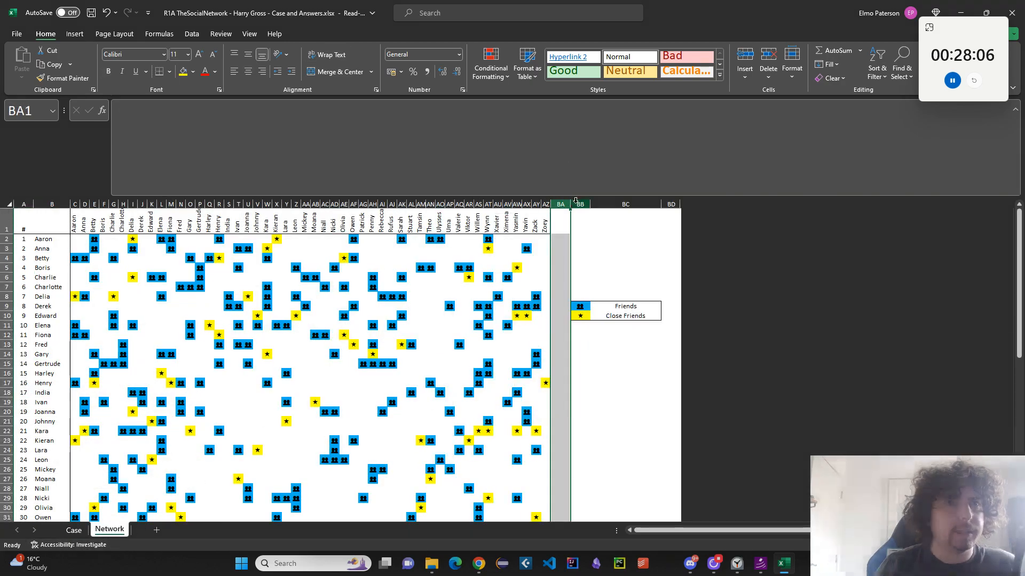
pyautogui.moveTo(567, 203); pyautogui.dragTo(578, 202)
pyautogui.rightClick(578, 203)
pyautogui.click(628, 309)
pyautogui.click(644, 258)
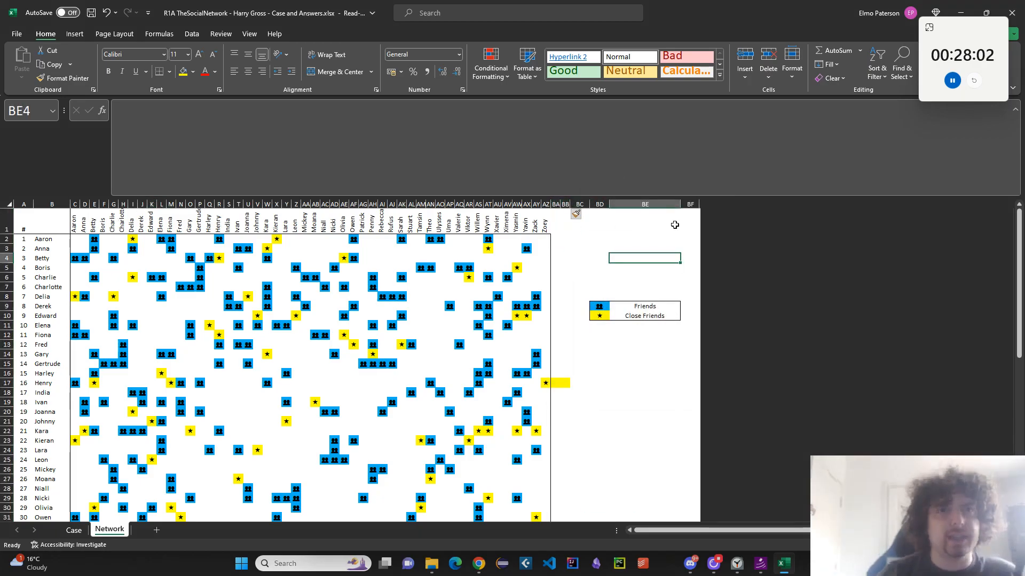
pyautogui.click(583, 229)
# Compare the row names with the column names by entering =B2:B51=TRANSPOSE(C1:AZ1) in cell BA1
pyautogui.click(556, 231)
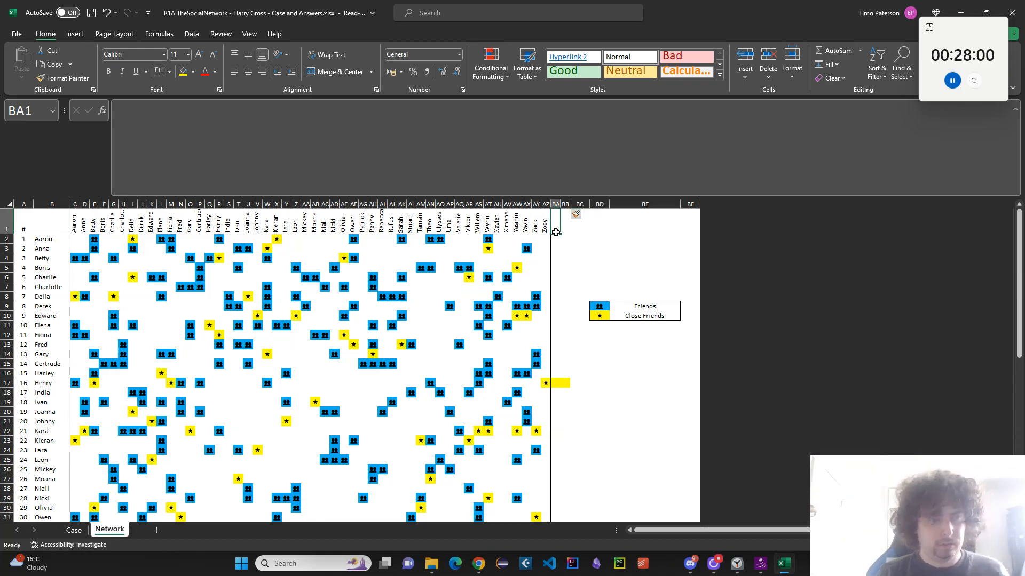
pyautogui.write('=')
pyautogui.click(36, 231)
pyautogui.click(37, 239)
pyautogui.hotkey('ctrl', 'shift', 'Down')
pyautogui.write('=')
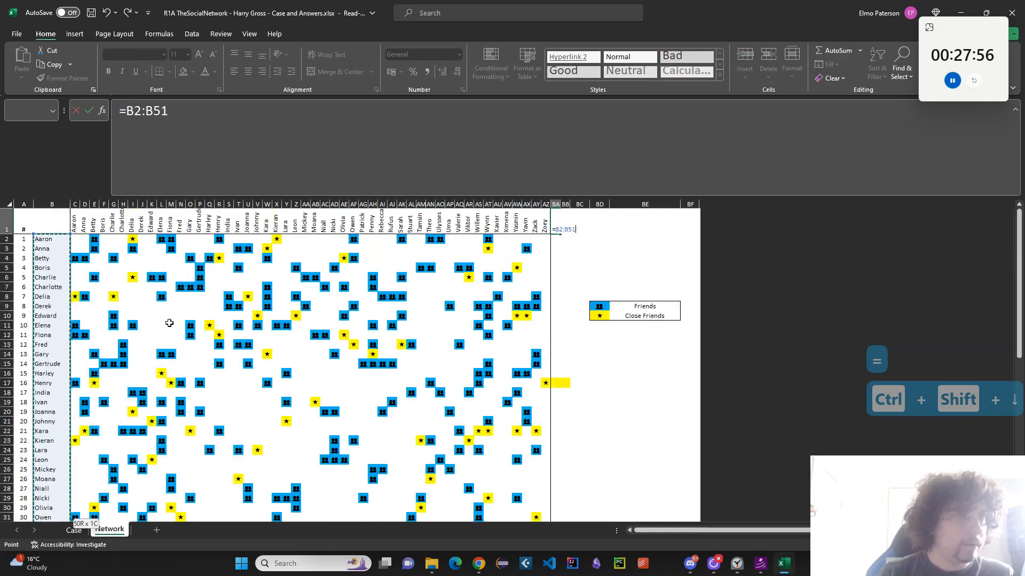
pyautogui.write('TRANSPOSE(')
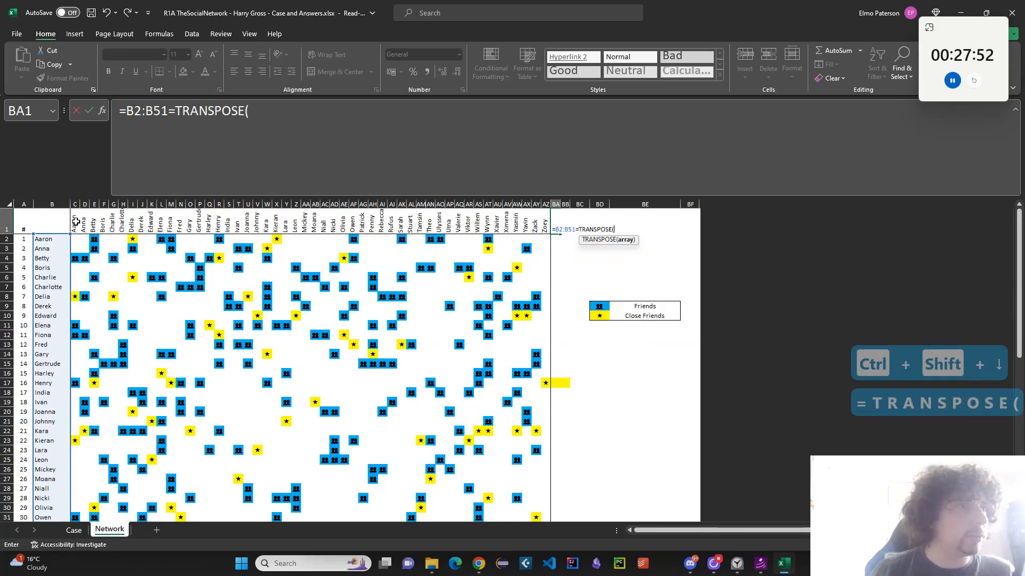
pyautogui.moveTo(76, 222); pyautogui.dragTo(550, 225)
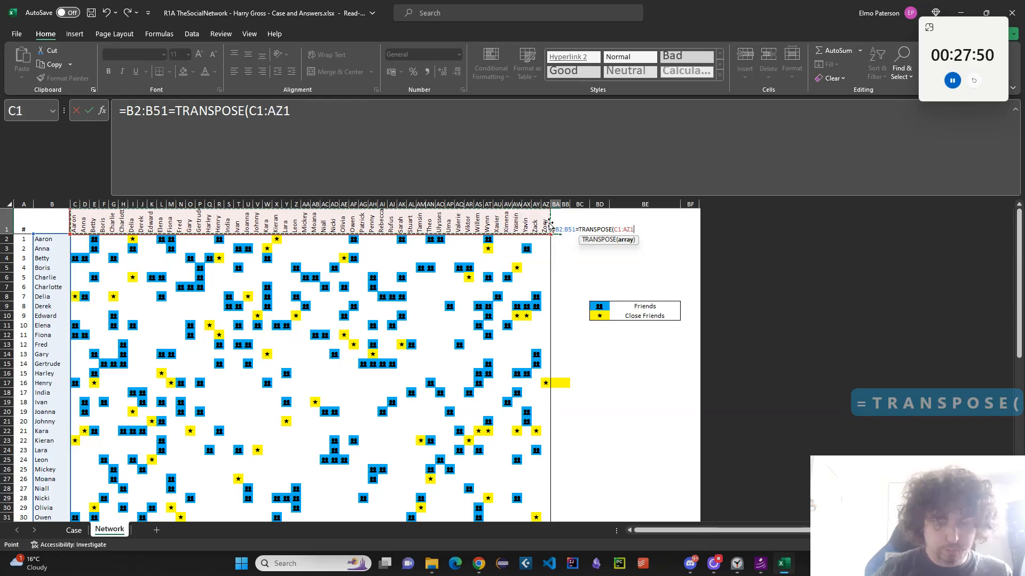
pyautogui.write(')')
pyautogui.click(423, 136)
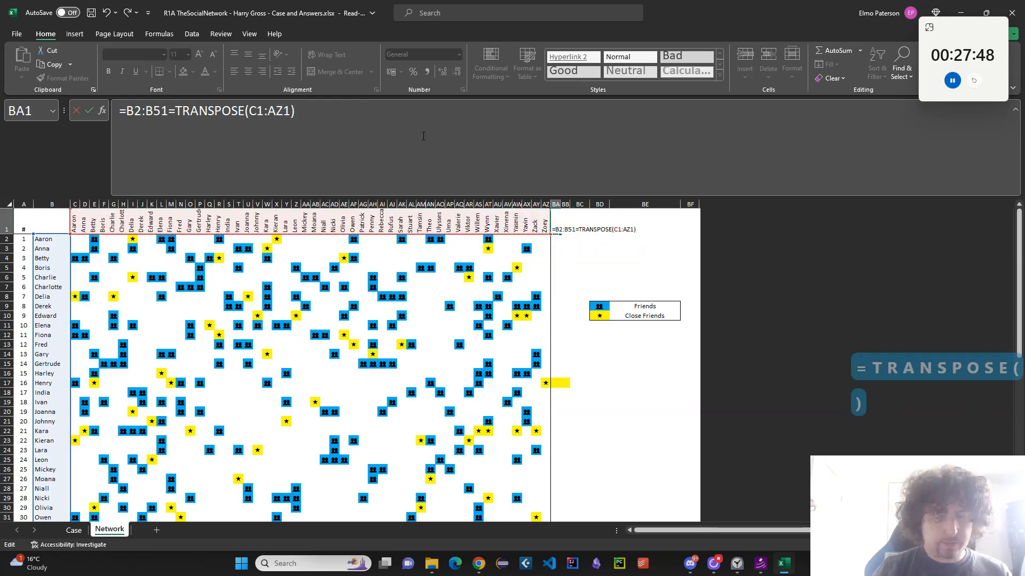
pyautogui.press('Return')
# Wrap the BA1 name comparison in AND to check all names at once, and clear the cell after reading it
pyautogui.click(128, 122)
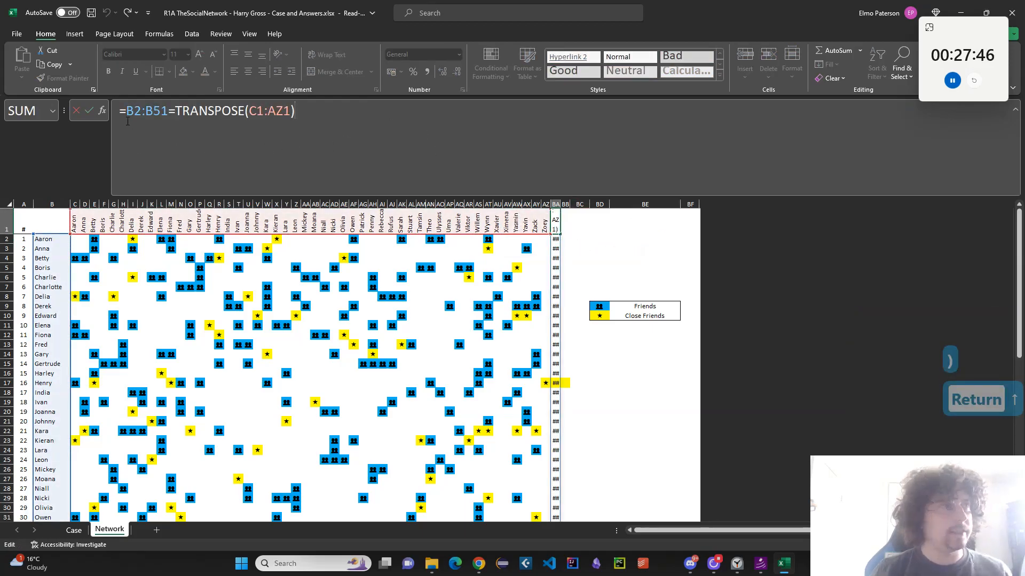
pyautogui.write('AND(')
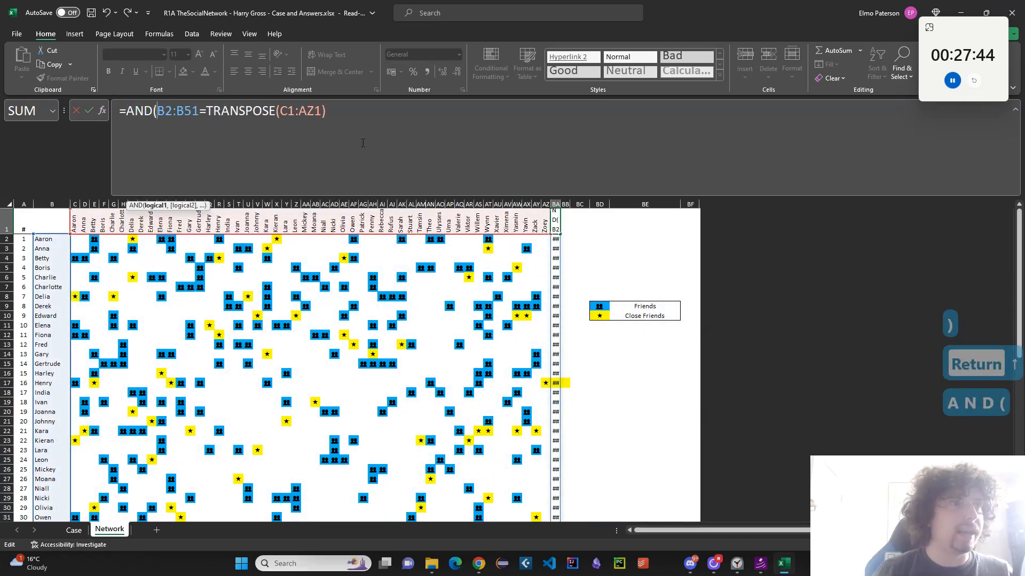
pyautogui.click(361, 145)
pyautogui.write(')')
pyautogui.press('Return')
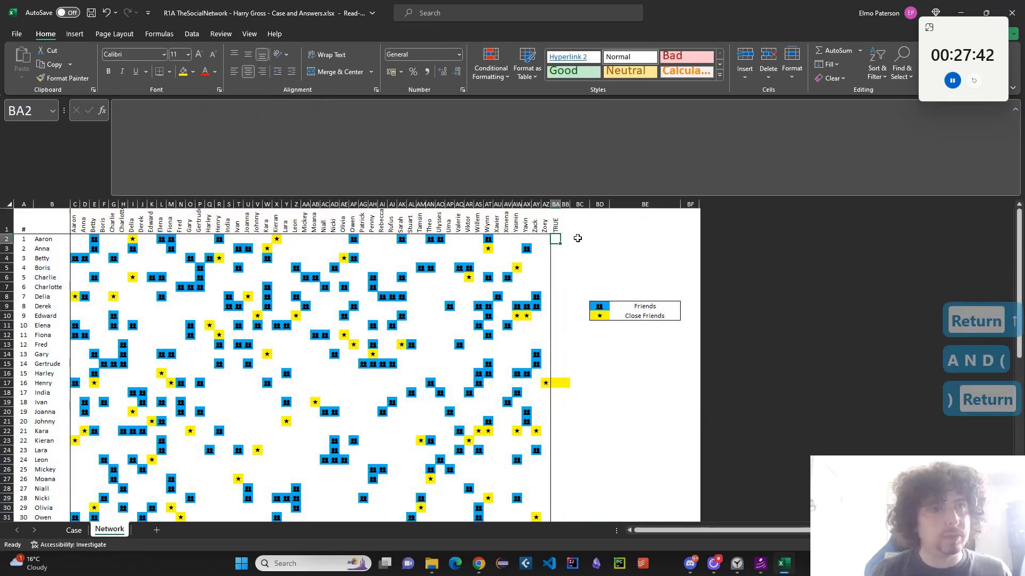
pyautogui.click(553, 218)
pyautogui.press('Delete')
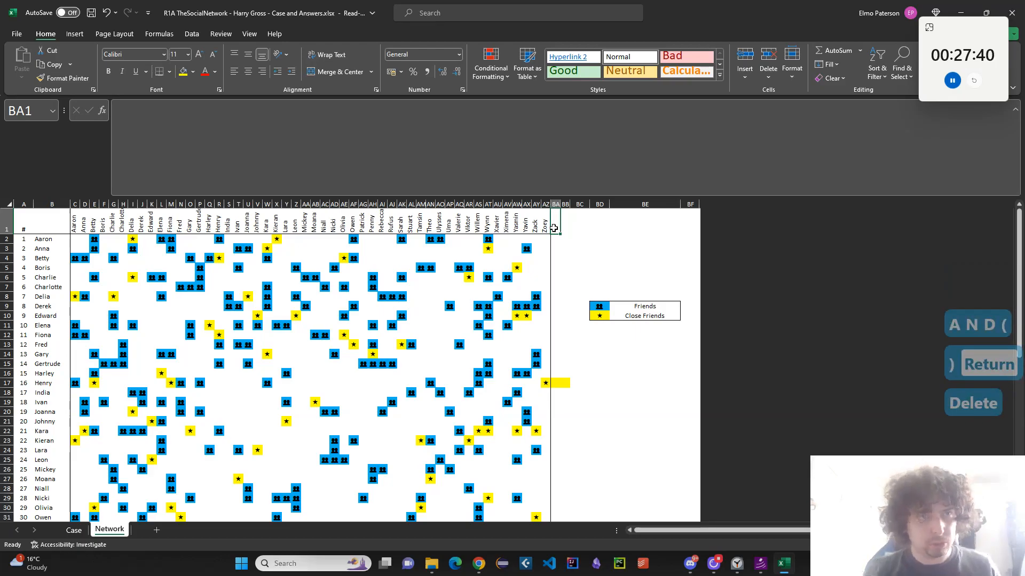
# Enter the headers "Number of Friends" in BA1 and "B1" in BB1
pyautogui.write('Number of Friends')
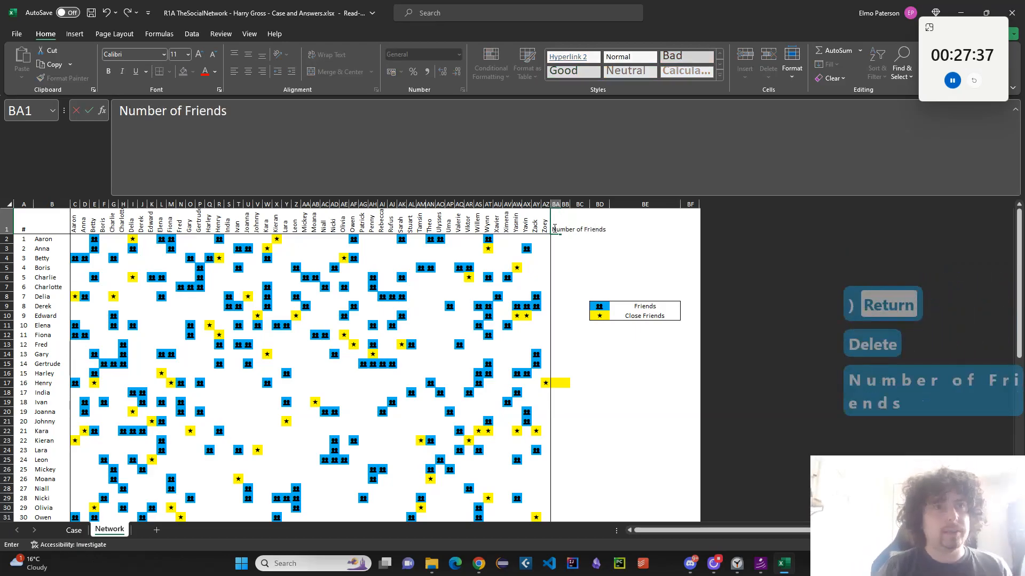
pyautogui.press('Tab')
pyautogui.write('B1')
pyautogui.press('Return')
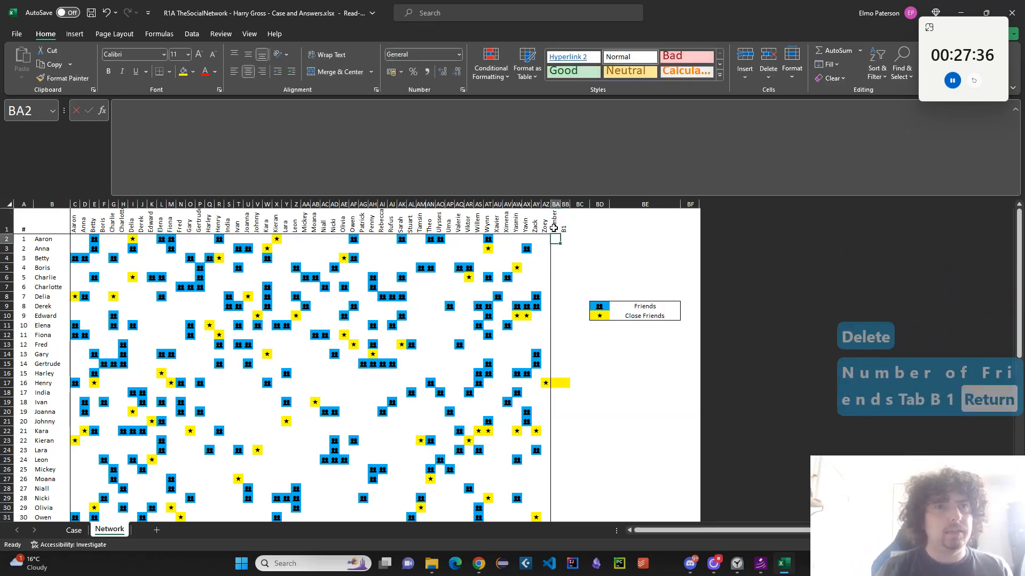
# Count the first person's normal friends in BA2 with =COUNTIF(C2:AZ2,$BD$9)
pyautogui.write('=')
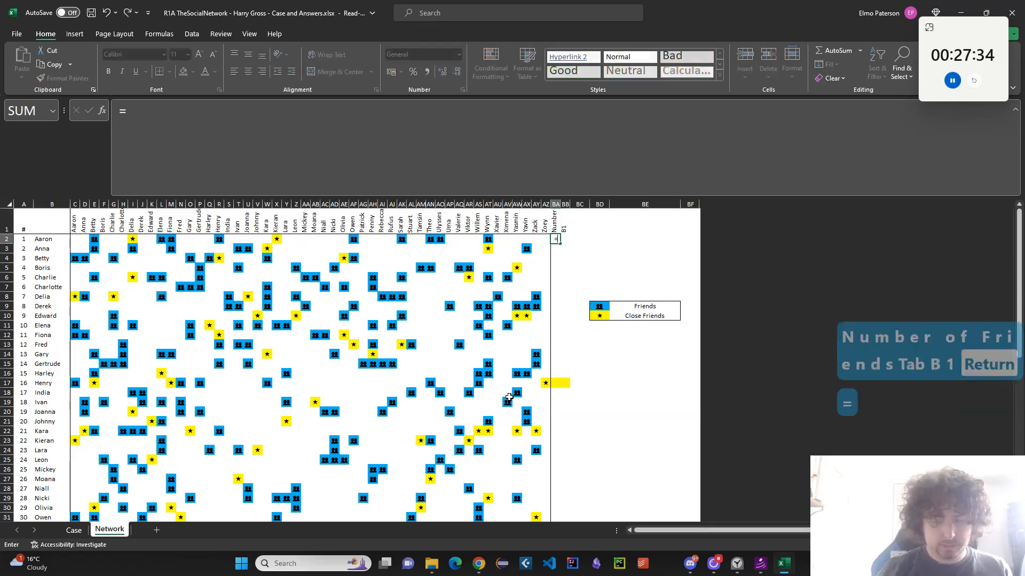
pyautogui.write('COUNTIF(')
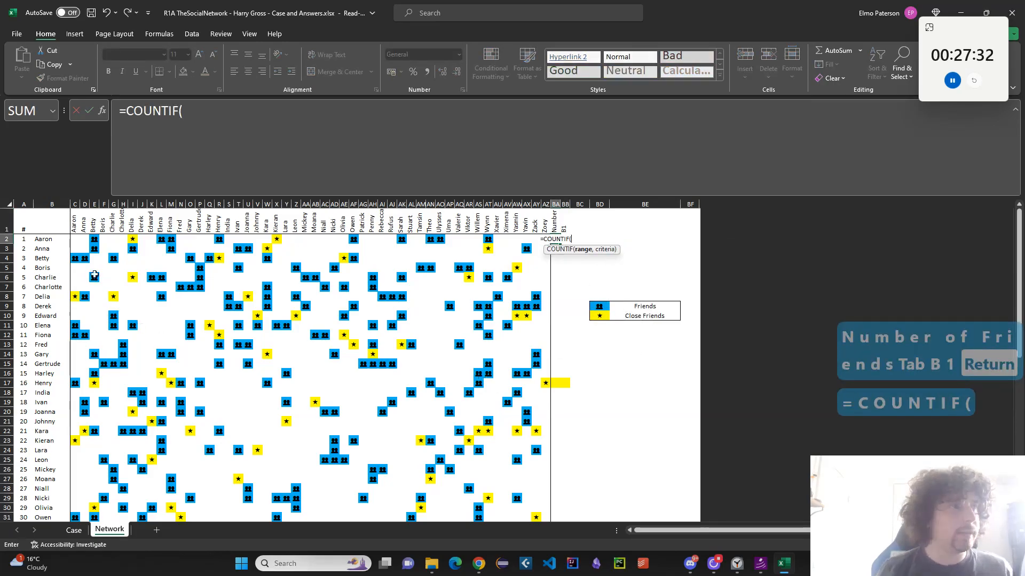
pyautogui.moveTo(85, 239); pyautogui.dragTo(545, 239)
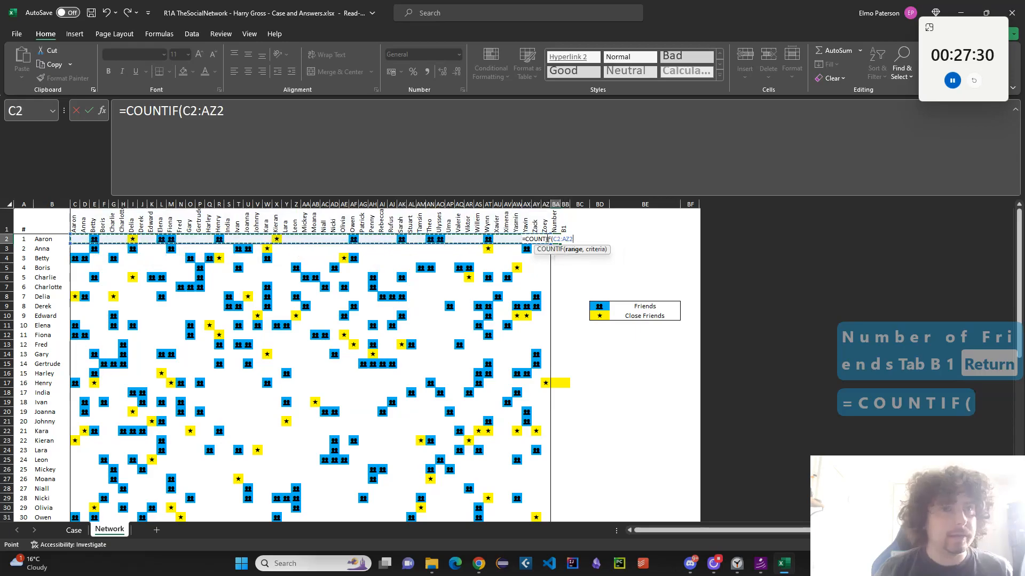
pyautogui.write(',')
pyautogui.click(600, 306)
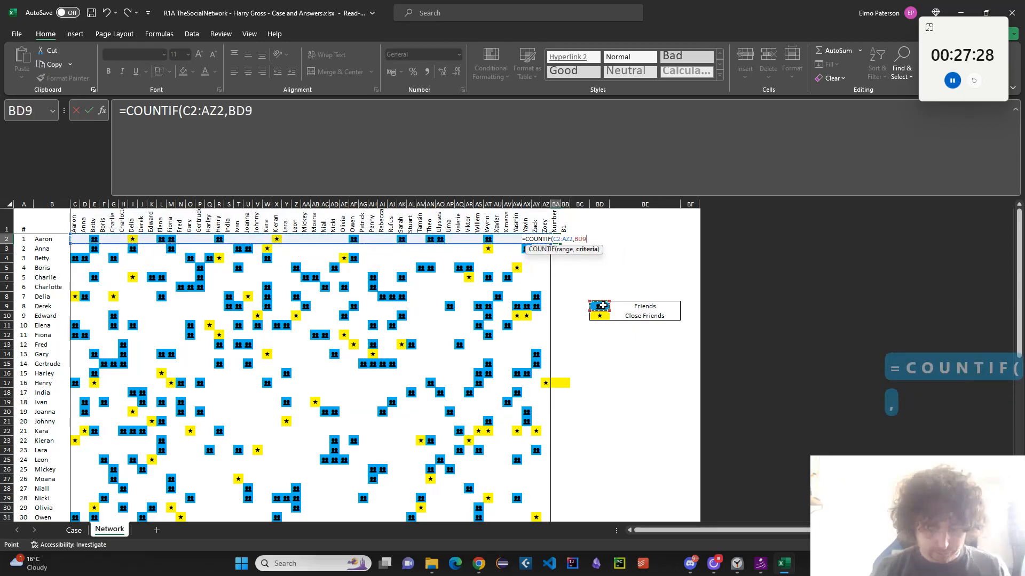
pyautogui.press('F4')
pyautogui.press('Return')
pyautogui.press('Up')
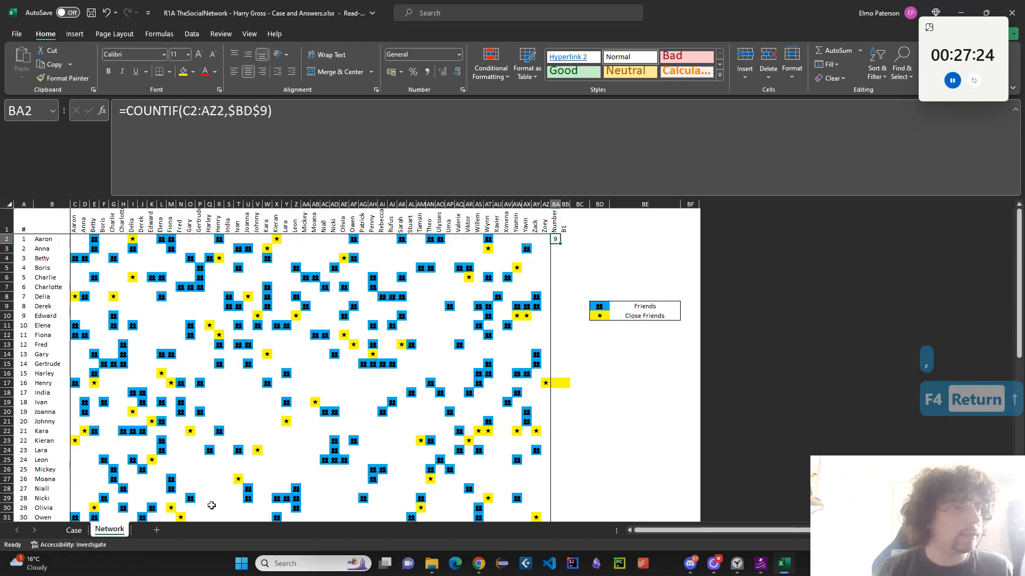
# Reread the general instructions and the Level 1 example on the Case sheet for how close friends are counted
pyautogui.click(73, 530)
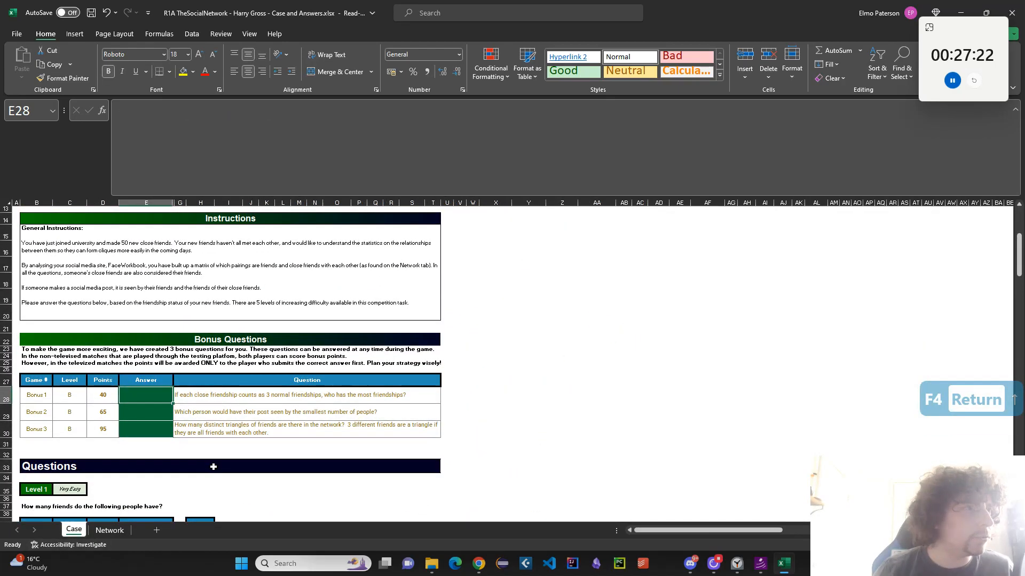
pyautogui.click(185, 267)
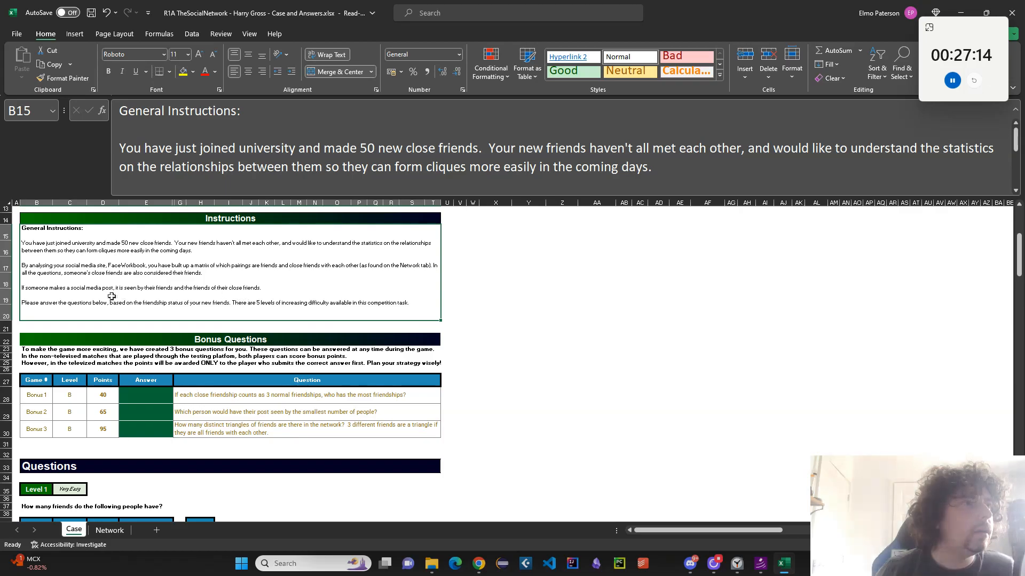
pyautogui.scroll(-3, 141, 273)
pyautogui.click(299, 400)
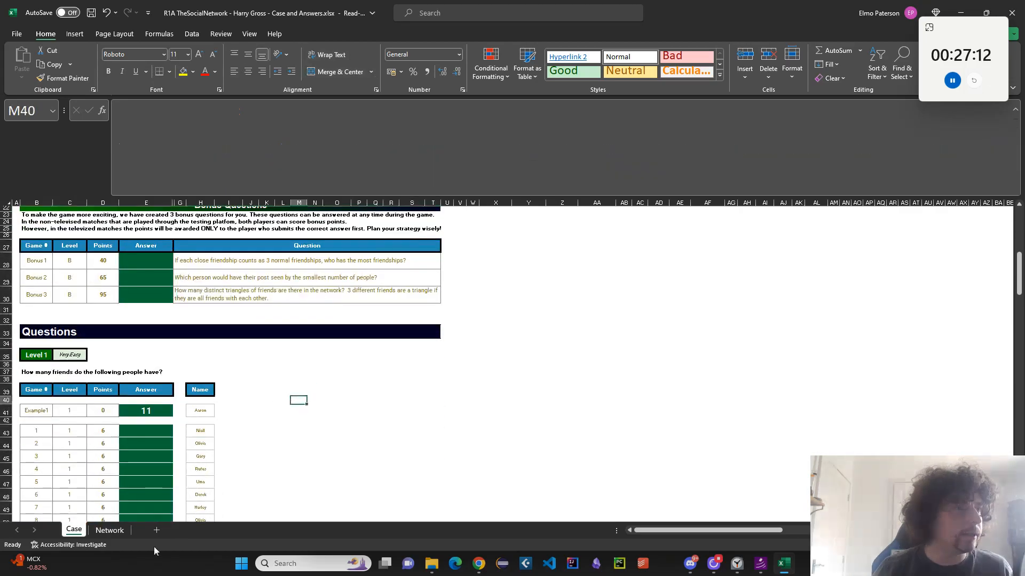
pyautogui.click(110, 530)
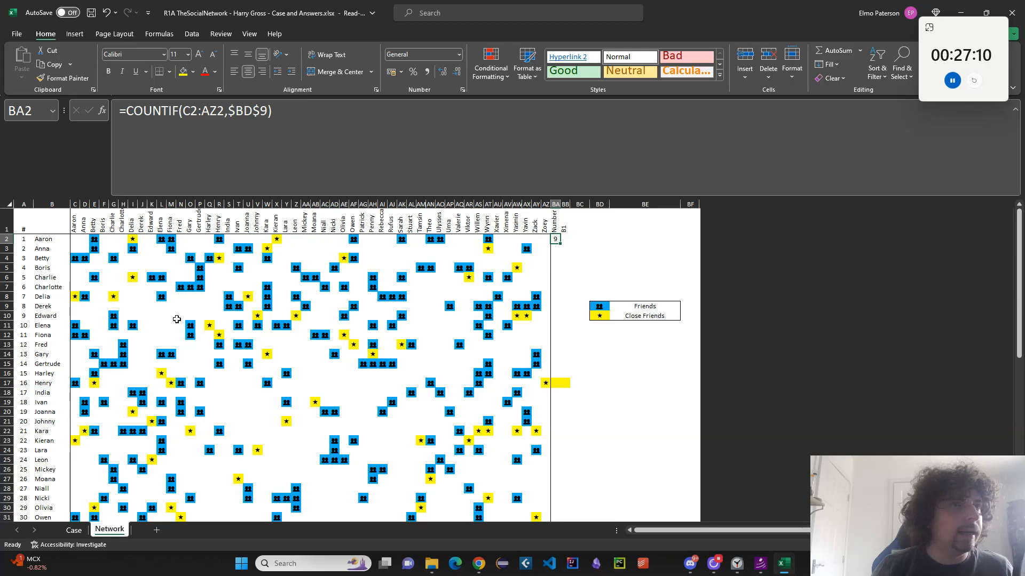
pyautogui.click(74, 530)
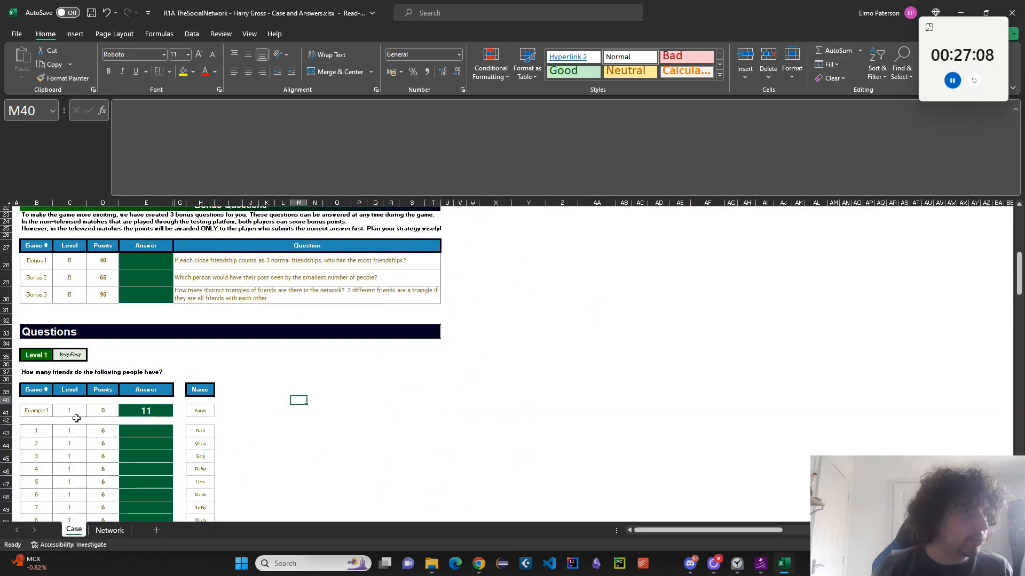
# Add close friends to the BA2 count on the Network sheet by appending +COUNTIF(C2:AZ2,$BD$10)
pyautogui.click(110, 530)
pyautogui.click(331, 138)
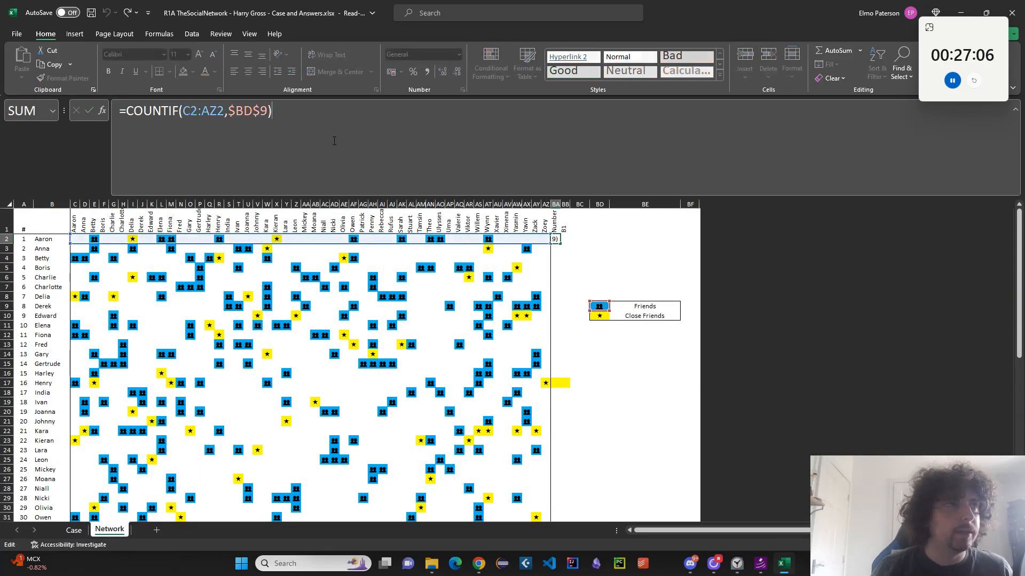
pyautogui.write('+XOUNTI')
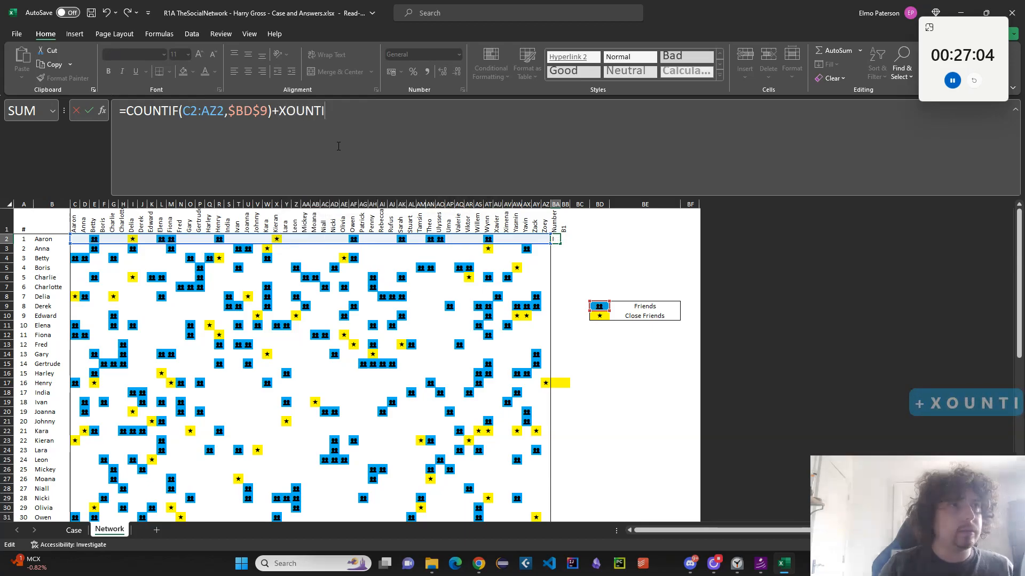
pyautogui.hotkey('ctrl', 'BackSpace')
pyautogui.press('BackSpace')
pyautogui.press('BackSpace')
pyautogui.press('BackSpace')
pyautogui.press('BackSpace')
pyautogui.press('BackSpace')
pyautogui.press('BackSpace')
pyautogui.write('COUNT')
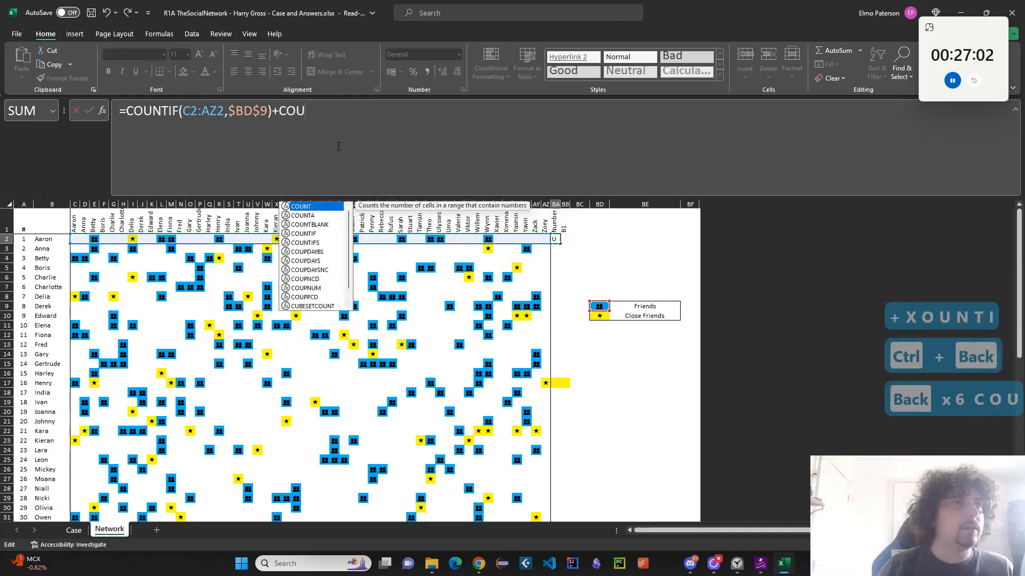
pyautogui.write('IF(')
pyautogui.moveTo(75, 239); pyautogui.dragTo(545, 238)
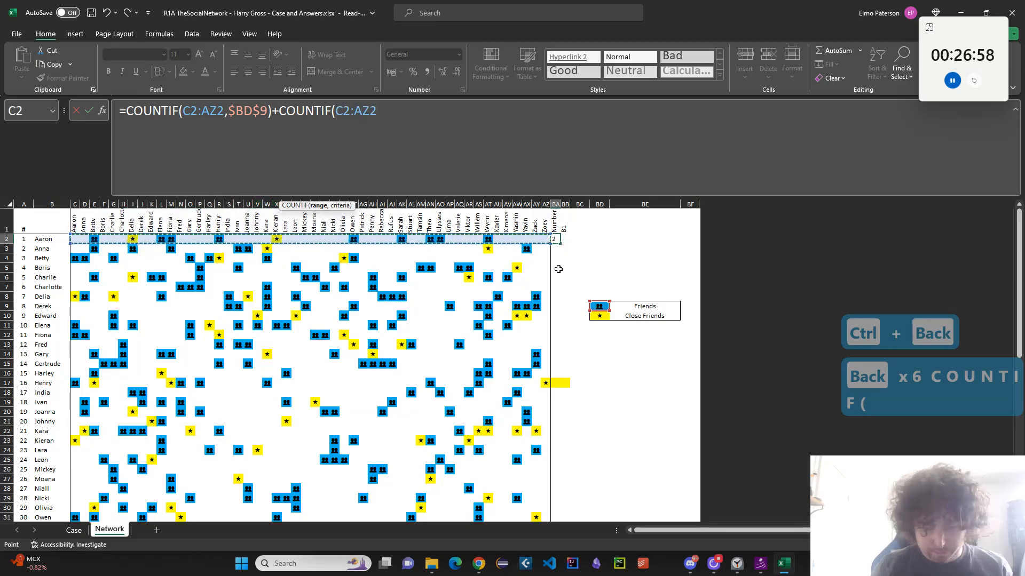
pyautogui.write(',')
pyautogui.click(600, 316)
pyautogui.press('F4')
pyautogui.write('))')
pyautogui.press('Return')
pyautogui.press('Return')
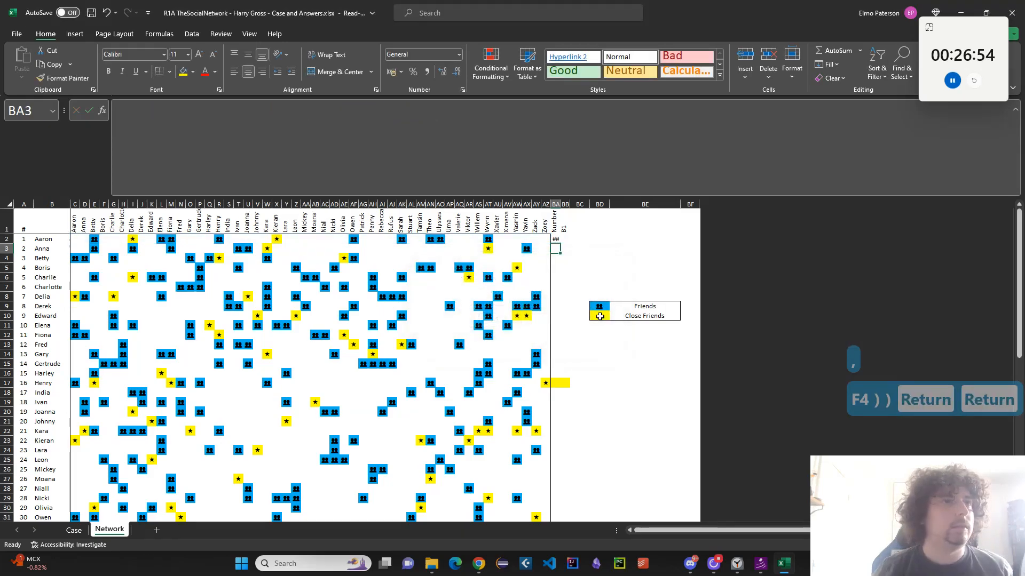
# Widen column BA and fill the BA2 formula down for every person in the matrix
pyautogui.press('Down')
pyautogui.press('Up')
pyautogui.press('Up')
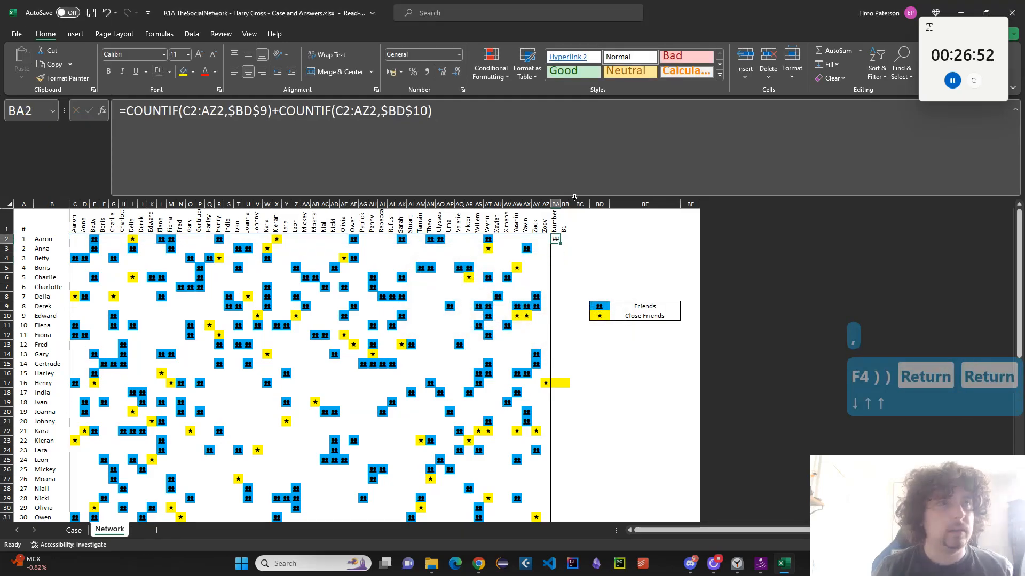
pyautogui.moveTo(562, 204); pyautogui.dragTo(565, 214)
pyautogui.doubleClick(565, 244)
# Copy the BA2 formula text into BB2 with its cell references unchanged
pyautogui.doubleClick(565, 239)
pyautogui.hotkey('ctrl', 'a')
pyautogui.hotkey('ctrl', 'c')
pyautogui.press('Escape')
pyautogui.click(567, 239)
pyautogui.hotkey('ctrl', 'v')
# Check the Bonus 1 rule and multiply the close-friend count in BB2 by 3
pyautogui.doubleClick(567, 238)
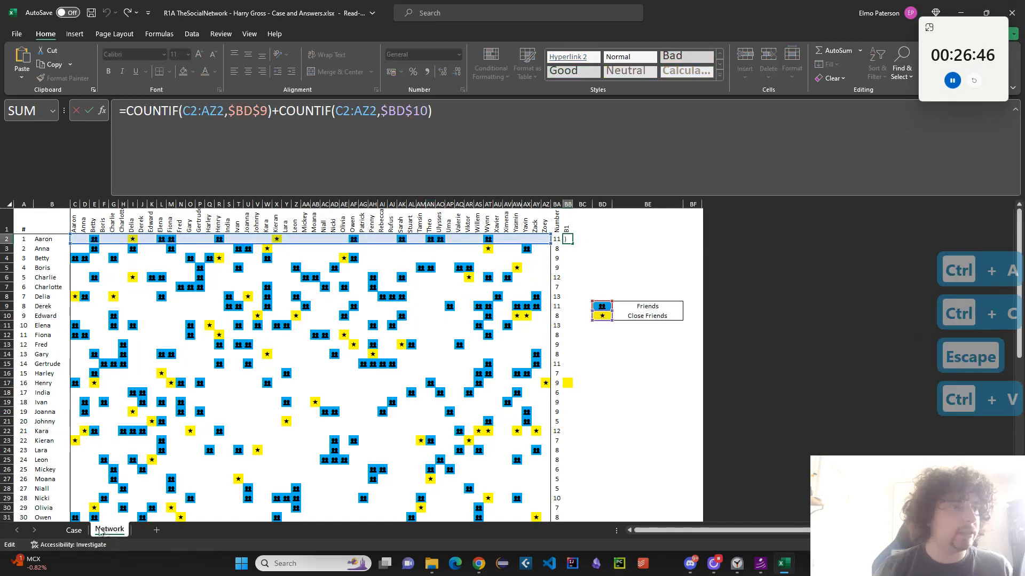
pyautogui.click(74, 530)
pyautogui.click(110, 530)
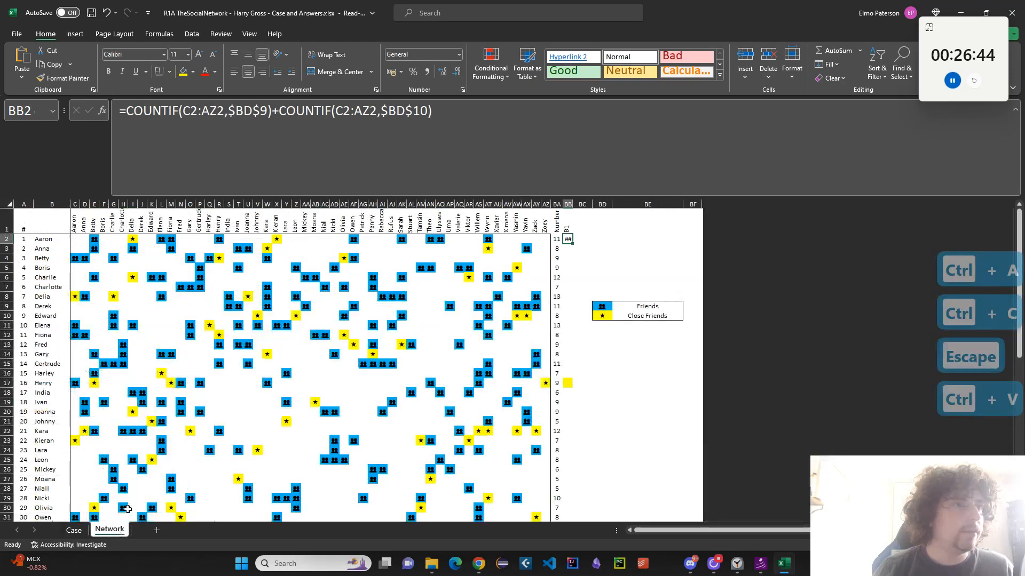
pyautogui.click(499, 132)
pyautogui.write('*3')
pyautogui.press('Return')
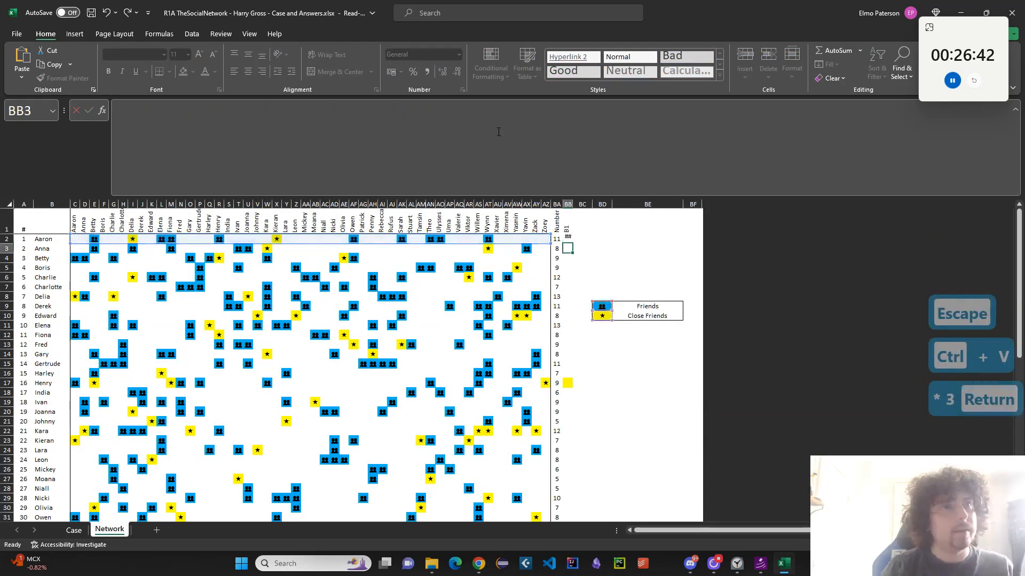
# Fill the BB2 formula down for every person with column BB fitted to its contents, and return to the Case sheet
pyautogui.press('Up')
pyautogui.doubleClick(573, 245)
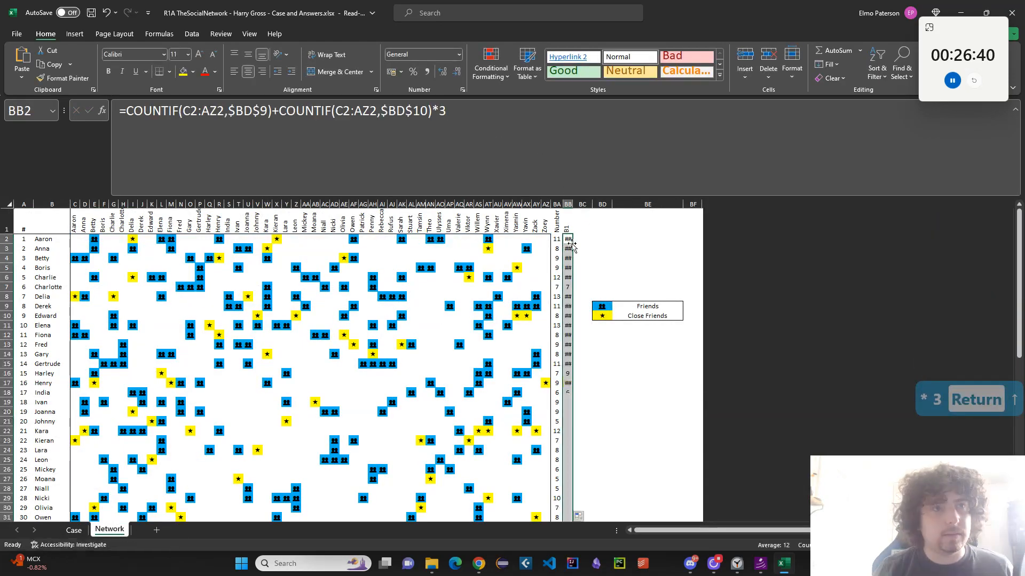
pyautogui.doubleClick(575, 204)
pyautogui.click(74, 530)
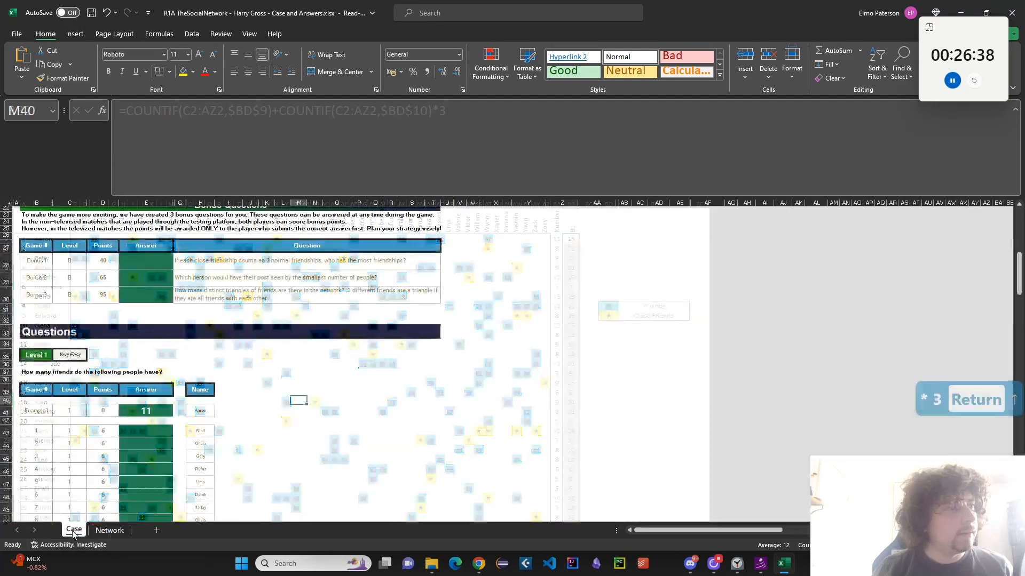
# On the Network sheet, enter a MAX formula over BB2 in cell BD2
pyautogui.click(115, 531)
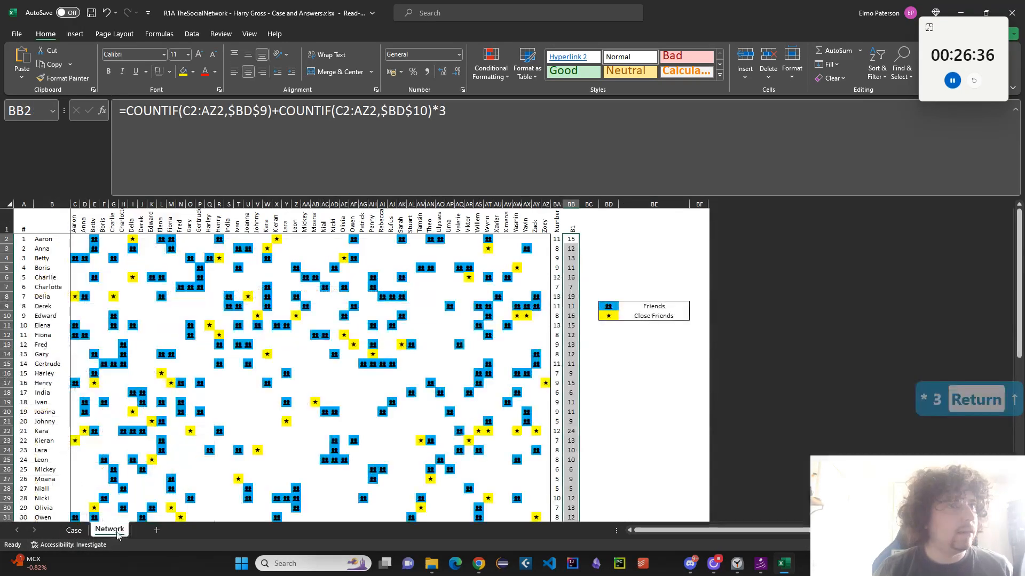
pyautogui.click(608, 242)
pyautogui.write('=MAX(')
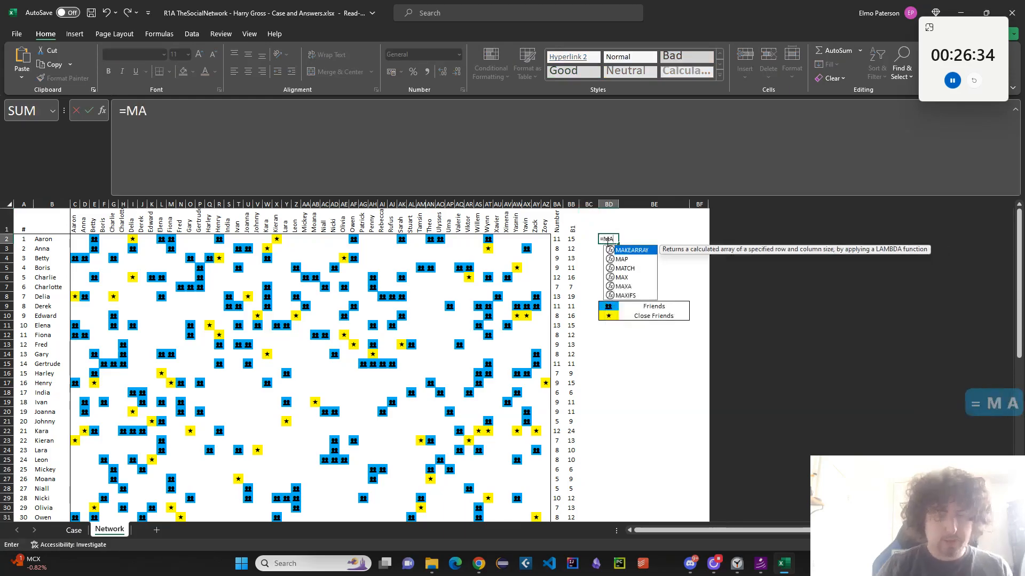
pyautogui.press('Left')
pyautogui.press('Left')
pyautogui.press('BackSpace')
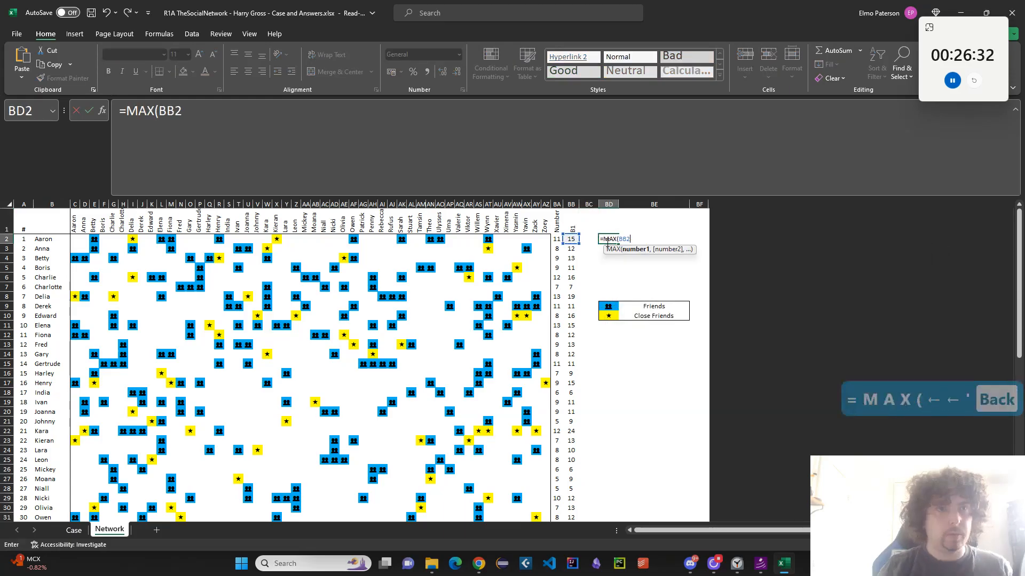
pyautogui.hotkey('ctrl', 'shift', 'Down')
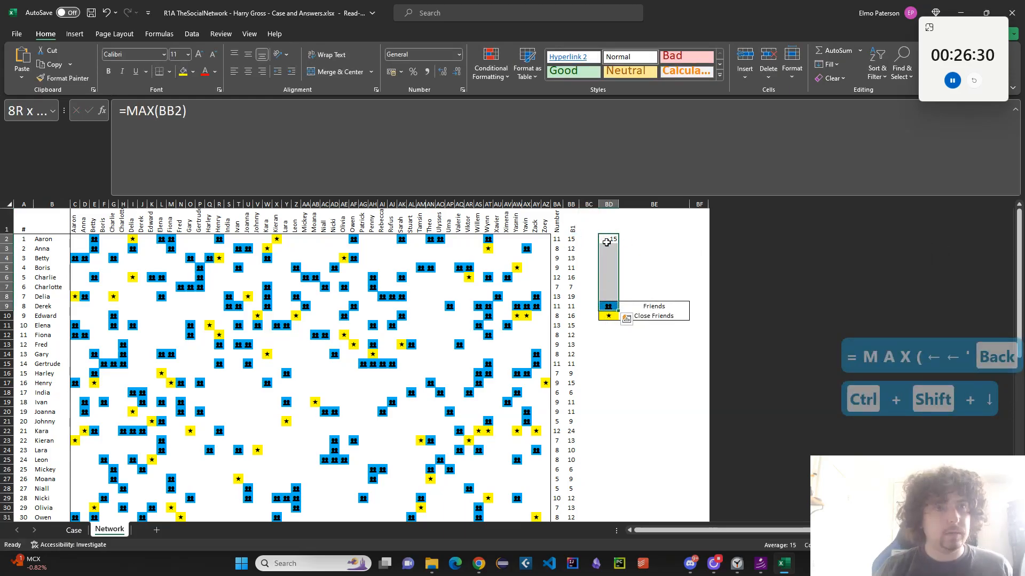
pyautogui.press('Up')
pyautogui.press('Down')
# Change the range of the MAX formula in BD2 to BB2:BB51 so it covers every person's weighted count
pyautogui.click(585, 137)
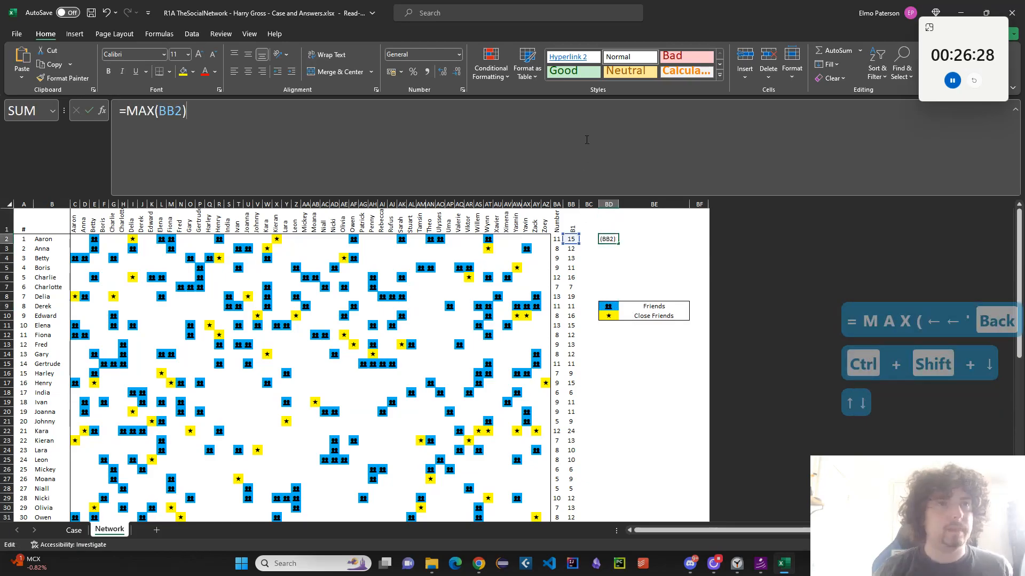
pyautogui.doubleClick(171, 111)
pyautogui.press('Delete')
pyautogui.click(579, 240)
pyautogui.hotkey('ctrl', 'shift', 'Down')
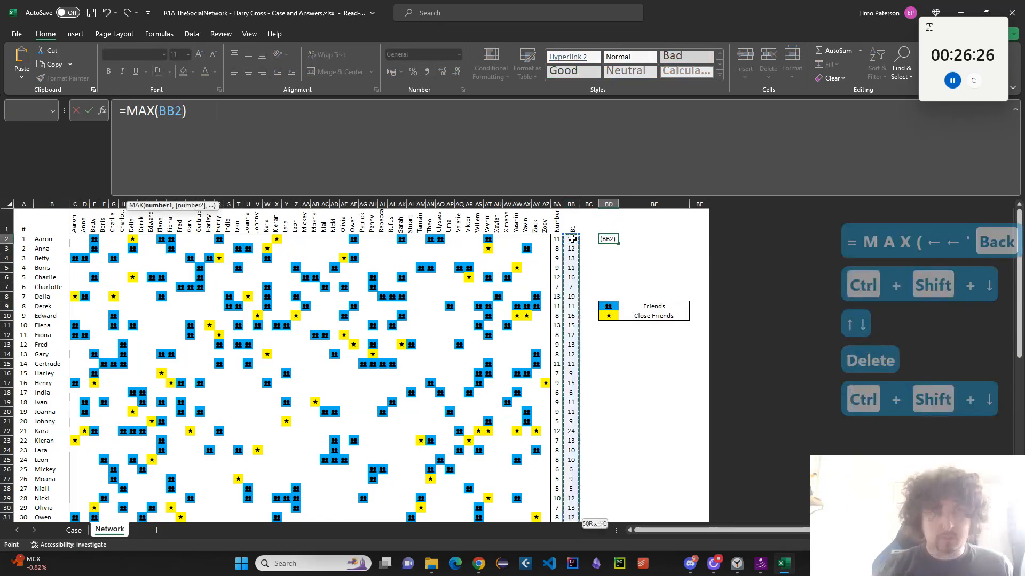
pyautogui.press('Return')
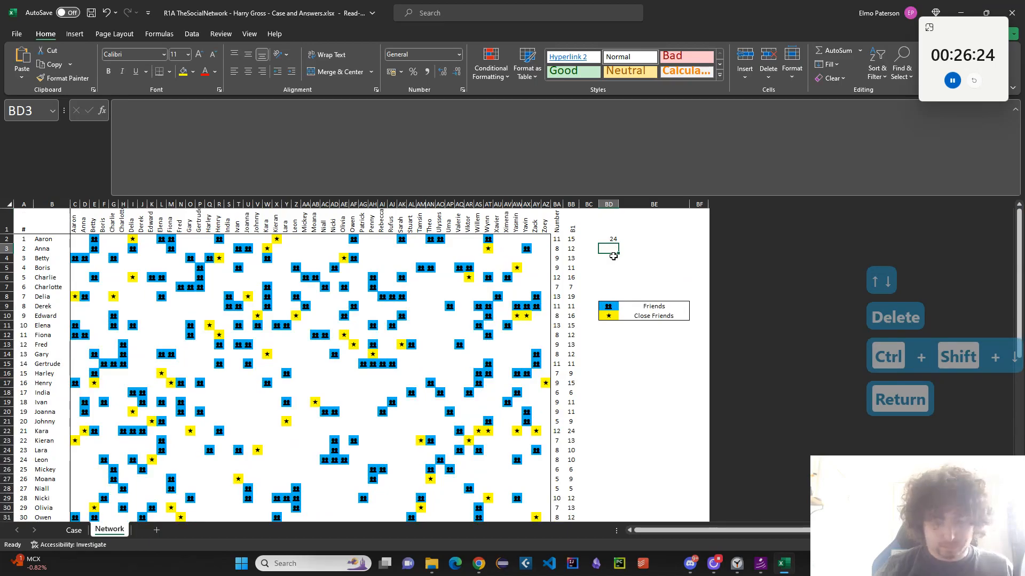
# In BE2, use XLOOKUP to find BD2 in BB2:BB51 and return the matching name from B2:B51
pyautogui.press('Up')
pyautogui.press('Right')
pyautogui.write('=XKL')
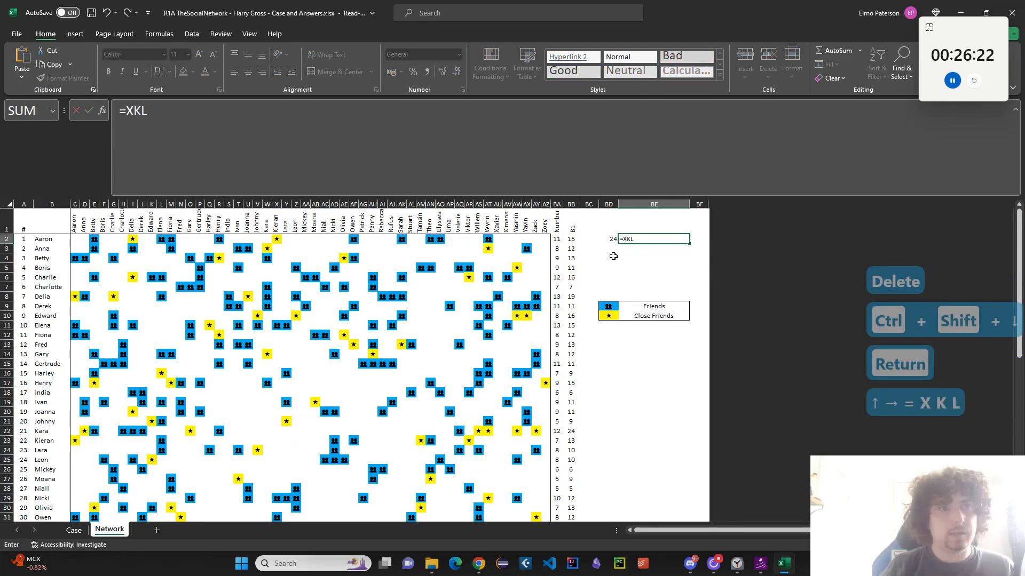
pyautogui.hotkey('shift', 'BackSpace')
pyautogui.hotkey('shift', 'BackSpace')
pyautogui.write('LOOKUP(')
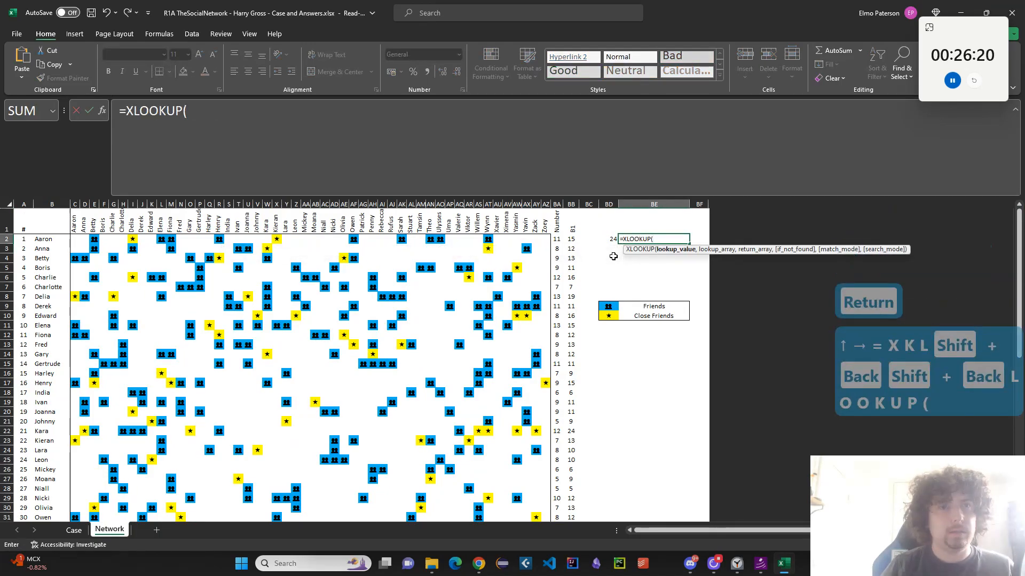
pyautogui.press('Left')
pyautogui.write(',')
pyautogui.click(572, 239)
pyautogui.hotkey('ctrl', 'shift', 'Down')
pyautogui.write(',')
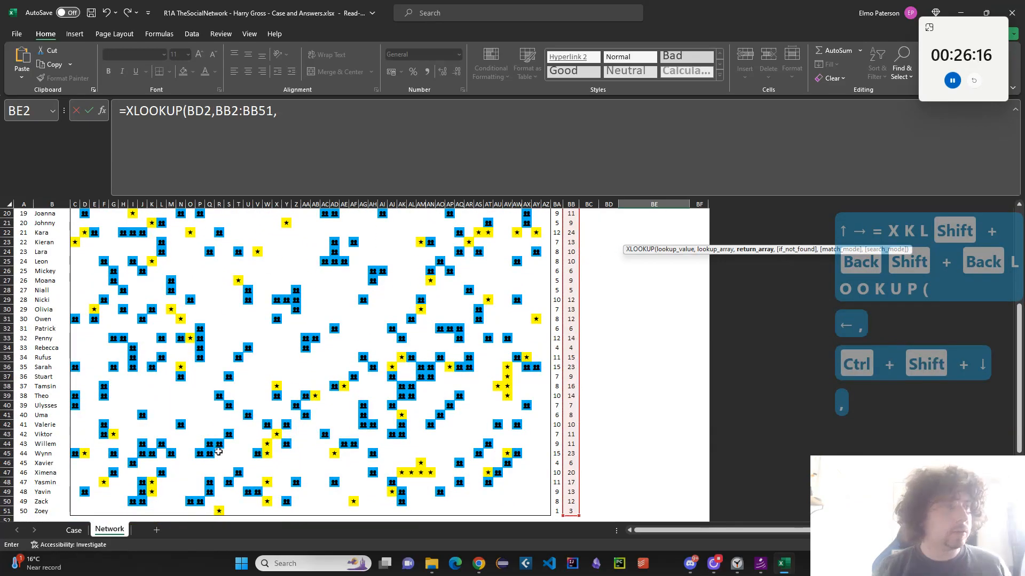
pyautogui.click(45, 509)
pyautogui.hotkey('ctrl', 'shift', 'Up')
pyautogui.press('Return')
pyautogui.press('Up')
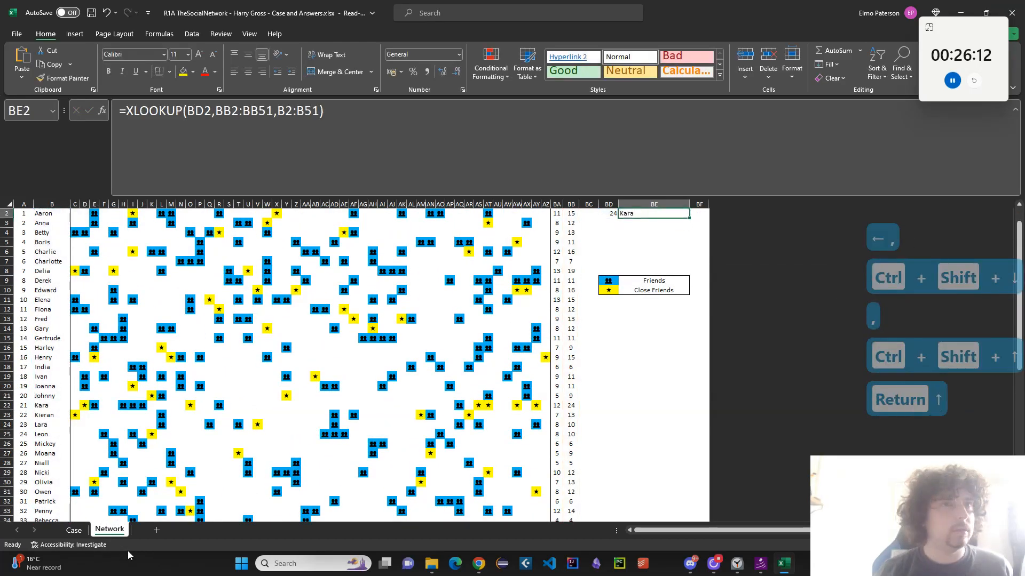
# On the Case sheet, enter the name found by the BE2 lookup as the Bonus 1 answer
pyautogui.click(75, 530)
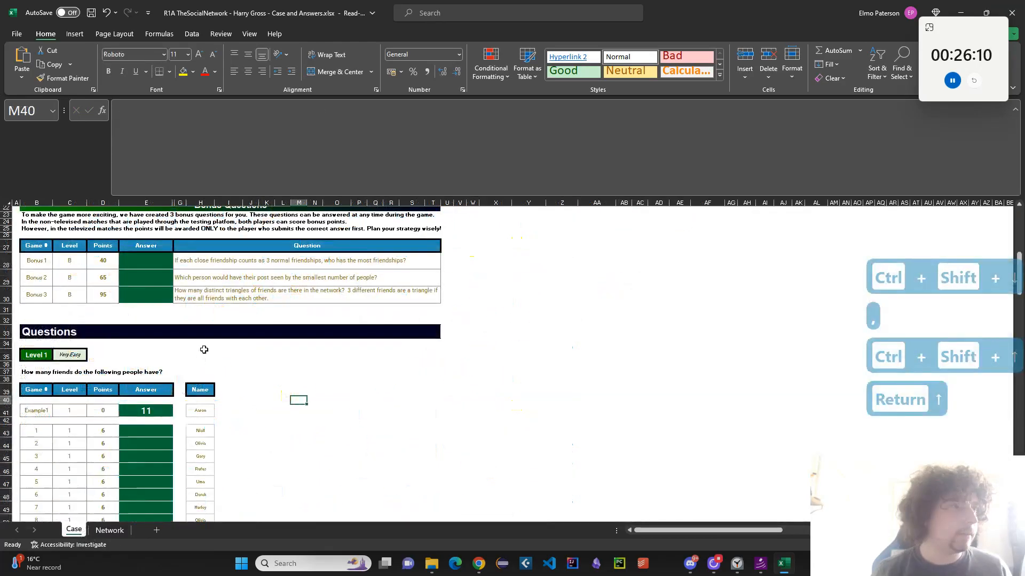
pyautogui.click(152, 261)
pyautogui.write('Kara')
pyautogui.press('Return')
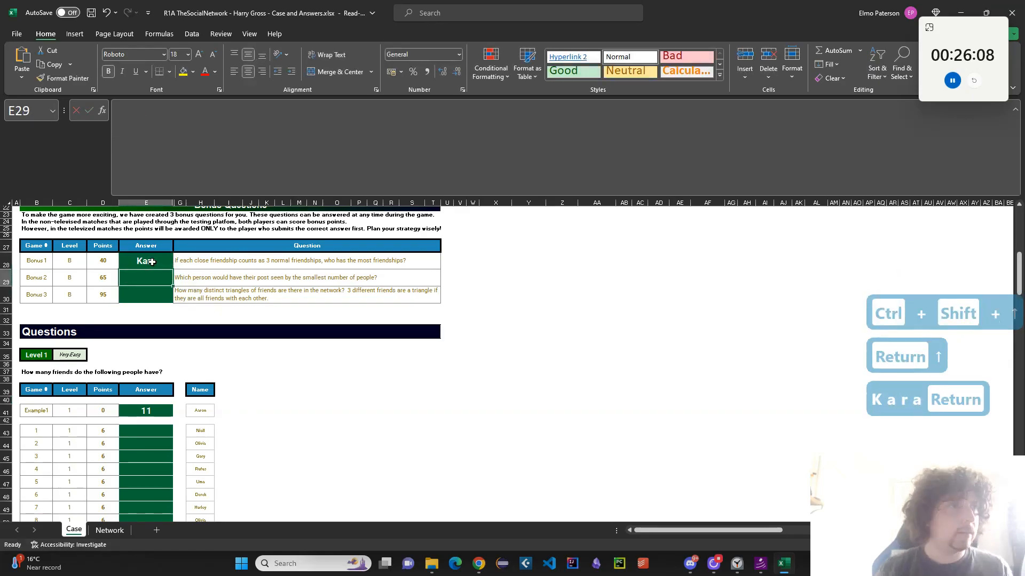
# In the Level 1 game 1 answer cell E43, begin an XLOOKUP of H43 in Network!$B$2:$B$51
pyautogui.click(156, 432)
pyautogui.write('=XL')
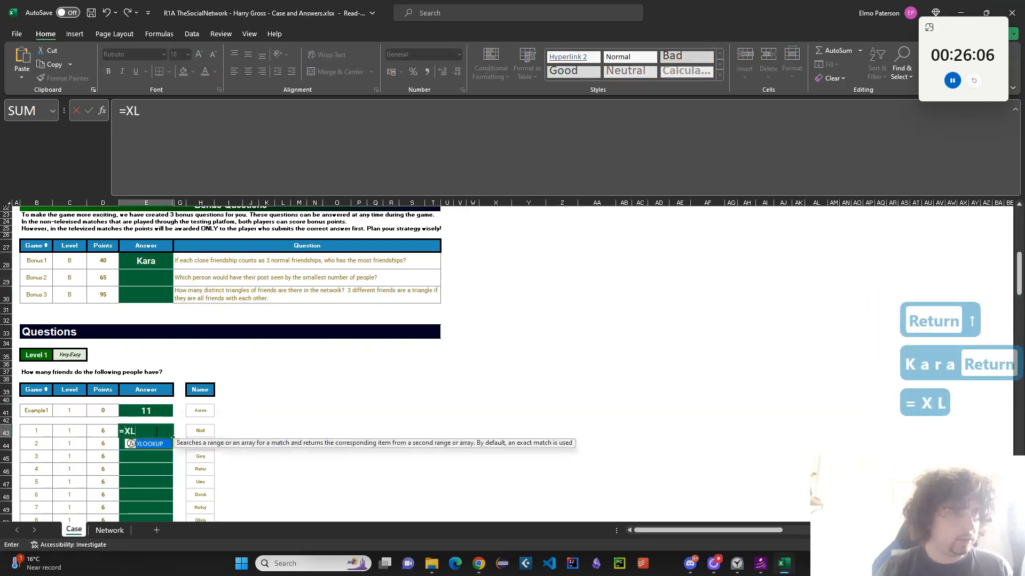
pyautogui.write('OOKUP(')
pyautogui.press('Right')
pyautogui.press('Right')
pyautogui.write(',')
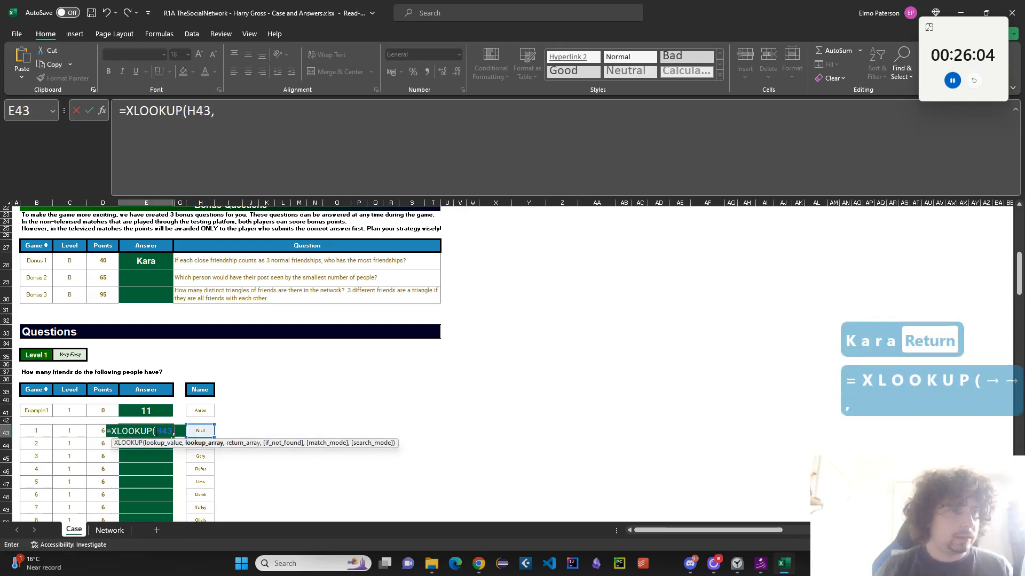
pyautogui.click(109, 530)
pyautogui.scroll(2, 54, 267)
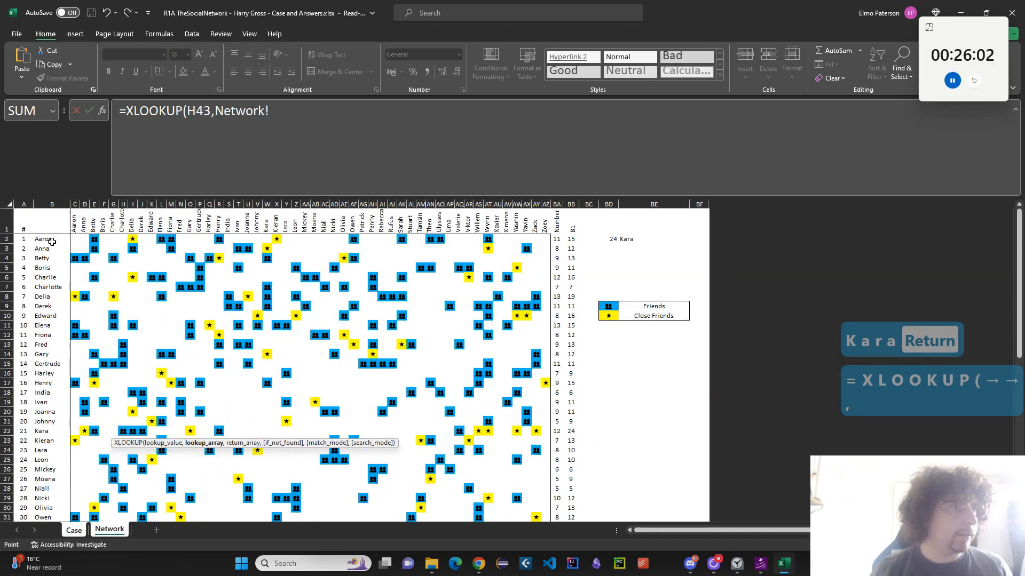
pyautogui.click(52, 239)
pyautogui.hotkey('ctrl', 'shift', 'Down')
pyautogui.press('F4')
pyautogui.write(',')
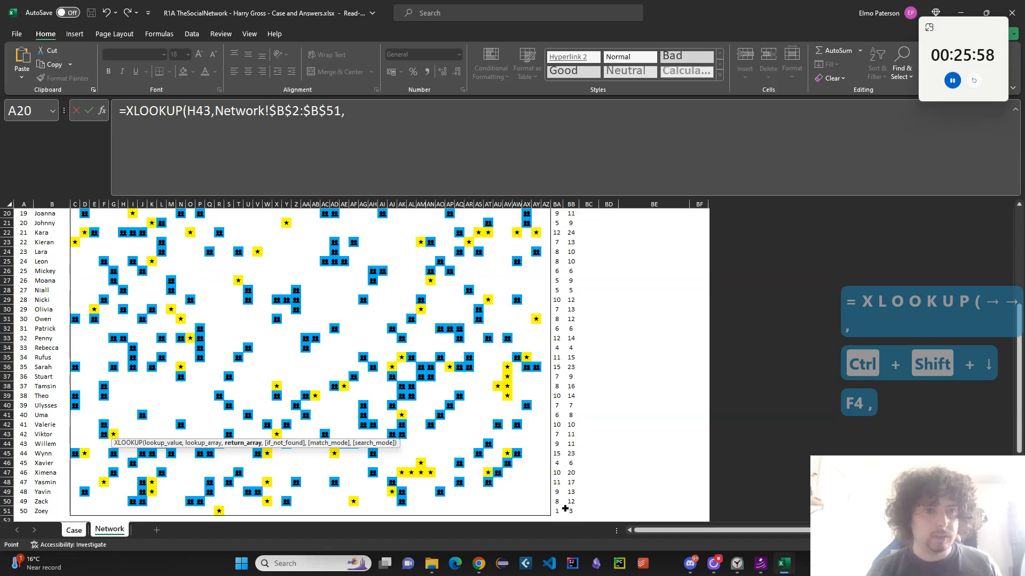
# Complete the E43 lookup with the friend counts in Network!$BA$2:$BA$51 as the return array
pyautogui.click(565, 509)
pyautogui.press('Left')
pyautogui.hotkey('ctrl', 'shift', 'Up')
pyautogui.hotkey('shift', 'Down')
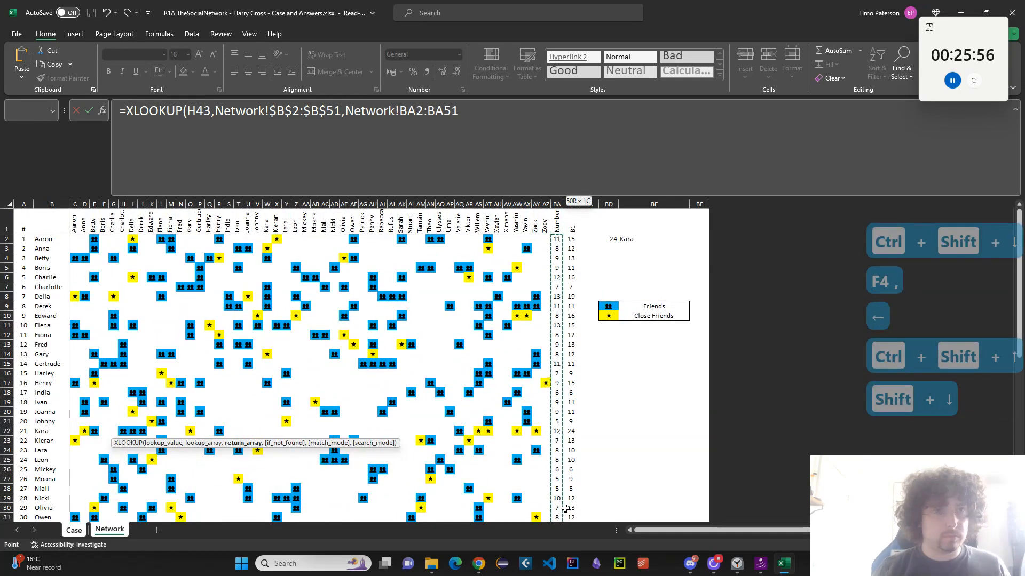
pyautogui.press('F4')
pyautogui.press('Return')
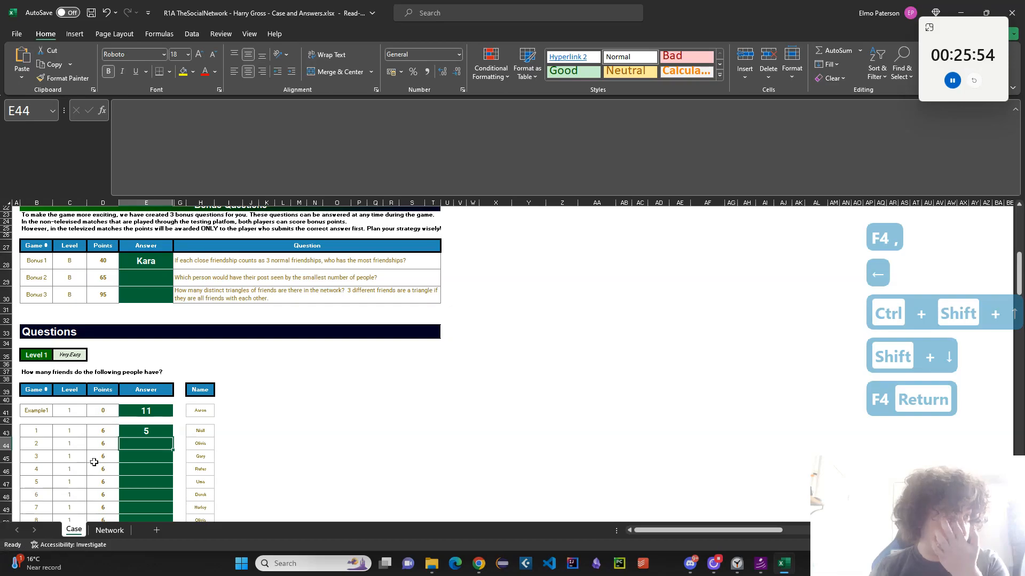
# Fill the E43 lookup down to E52 to answer Level 1 games 1 to 10
pyautogui.click(146, 431)
pyautogui.scroll(3, 404, 416)
pyautogui.scroll(4, 404, 416)
pyautogui.scroll(-12, 404, 422)
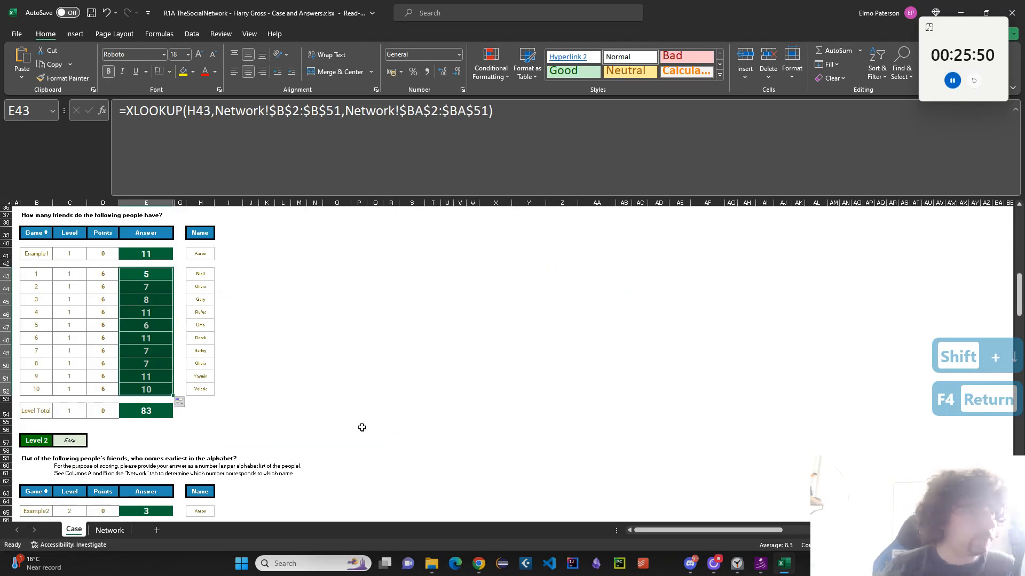
# Review the Level 2 question and add a new worksheet named L2 between Case and Network
pyautogui.scroll(-6, 362, 428)
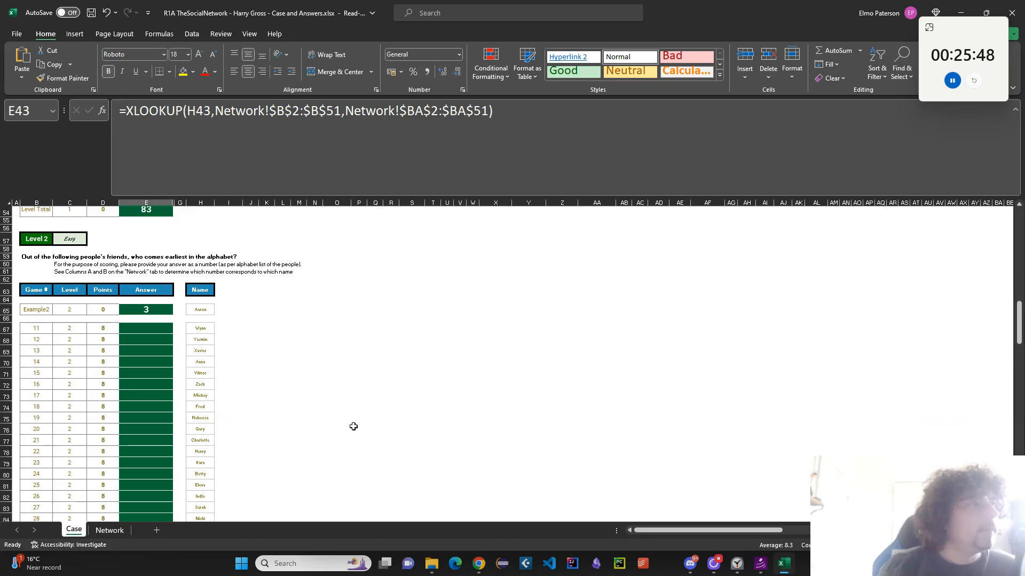
pyautogui.click(348, 437)
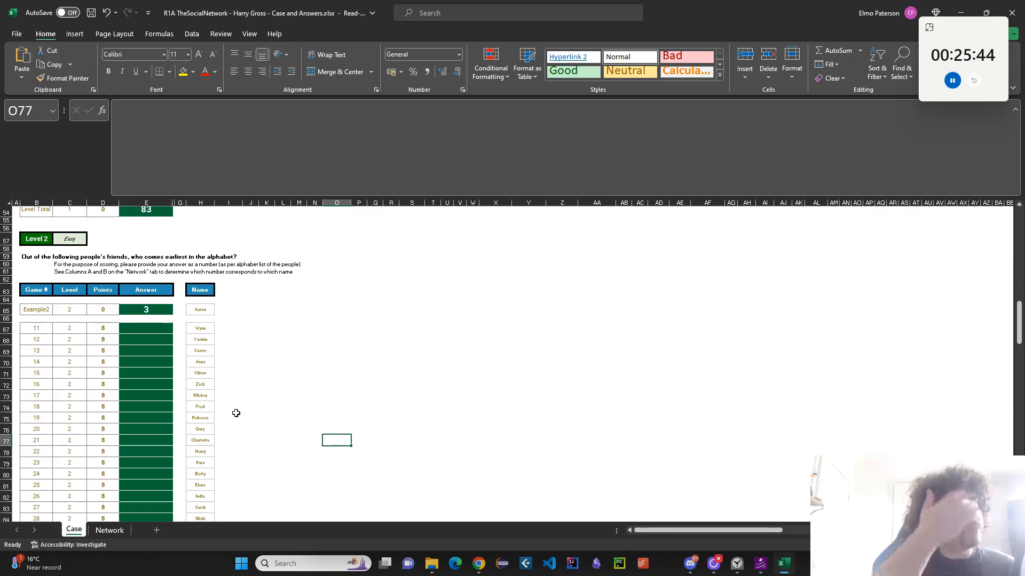
pyautogui.click(159, 530)
pyautogui.doubleClick(102, 530)
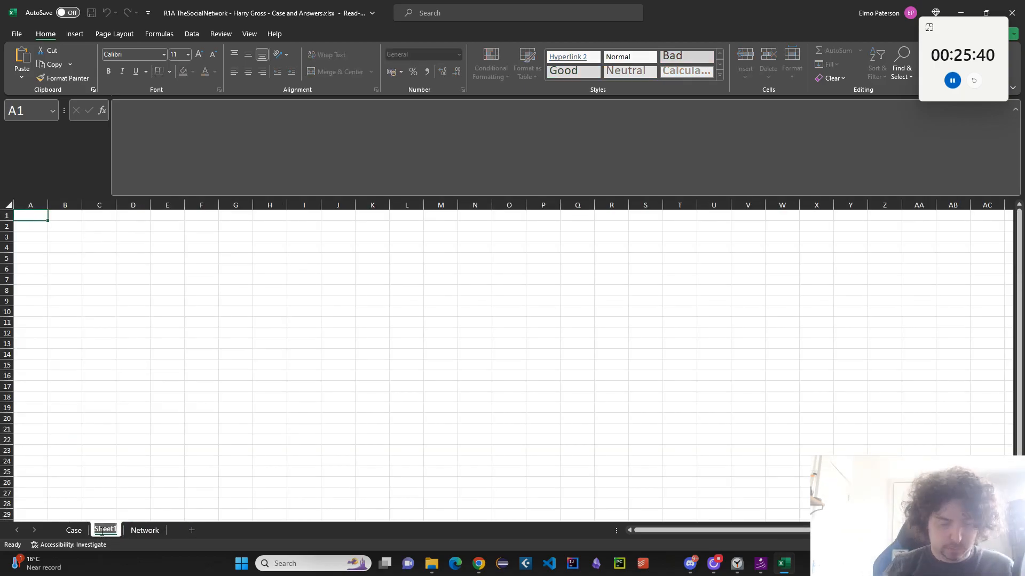
pyautogui.write('L2')
pyautogui.press('Return')
# Label A1 "Index" with the value 1 in B1, and label A3 "Person"
pyautogui.write('Index')
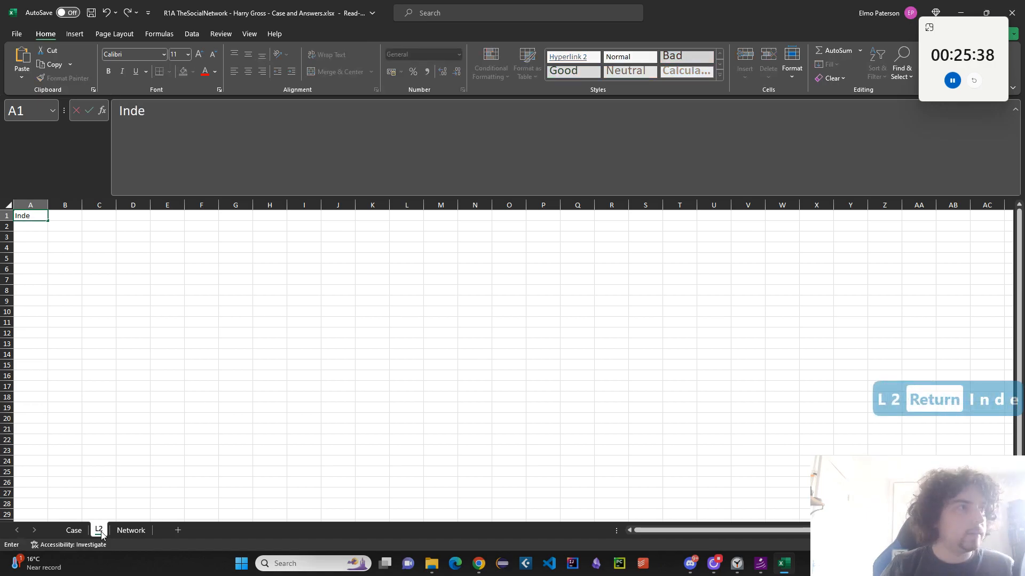
pyautogui.press('Tab')
pyautogui.write('1')
pyautogui.press('Return')
pyautogui.press('Return')
pyautogui.write('=')
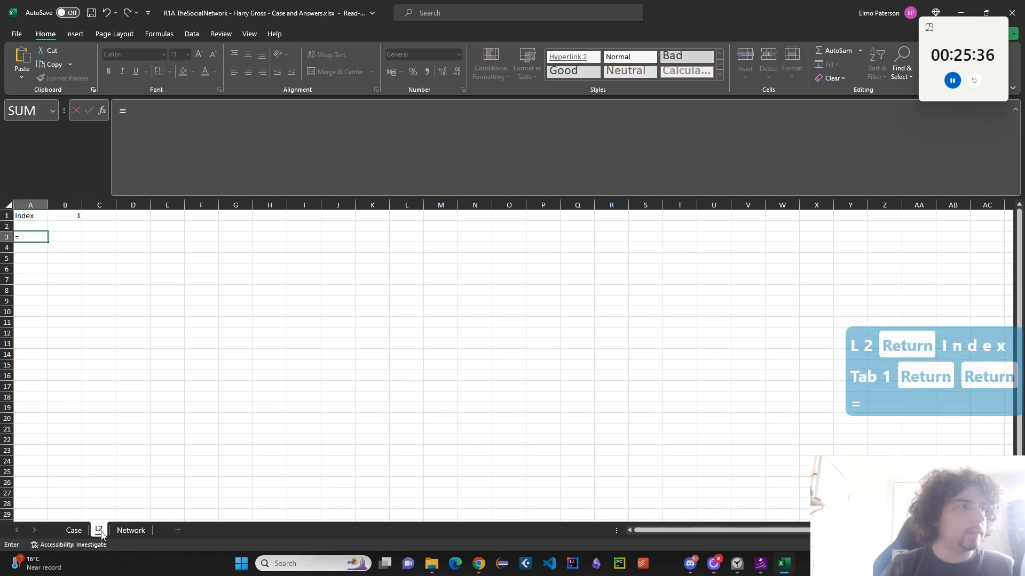
pyautogui.press('BackSpace')
pyautogui.write('N')
pyautogui.press('BackSpace')
pyautogui.write('Person')
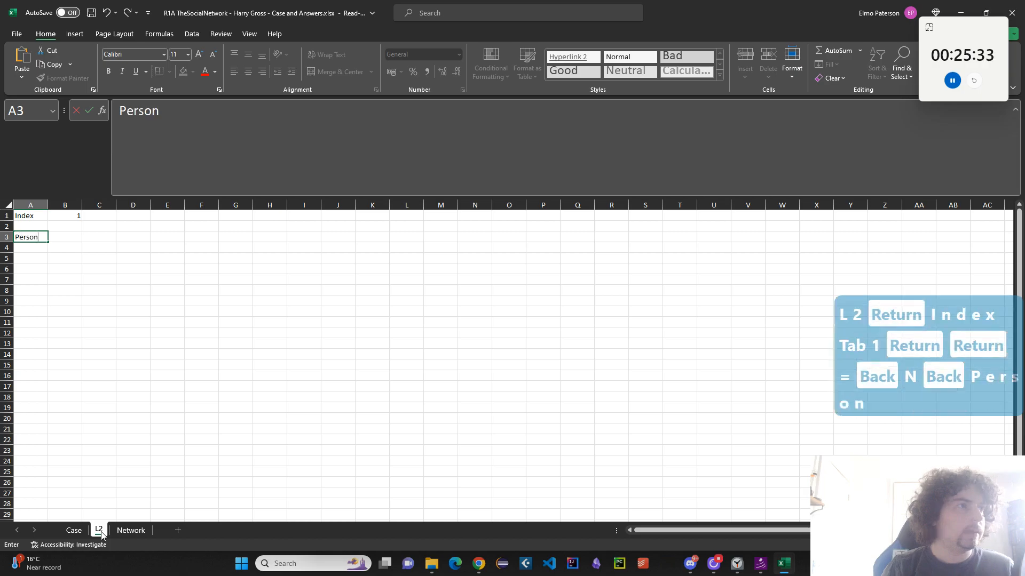
pyautogui.press('Tab')
# In B3, enter an INDEX formula that picks the Level 2 name from Case!H65:H86 using the index in B1
pyautogui.write('=INDEX()')
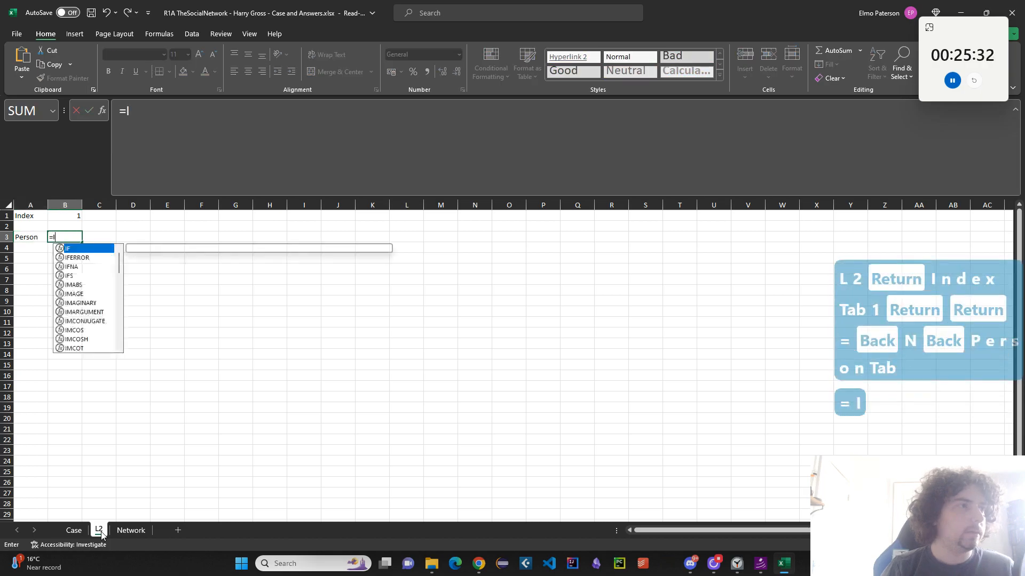
pyautogui.press('BackSpace')
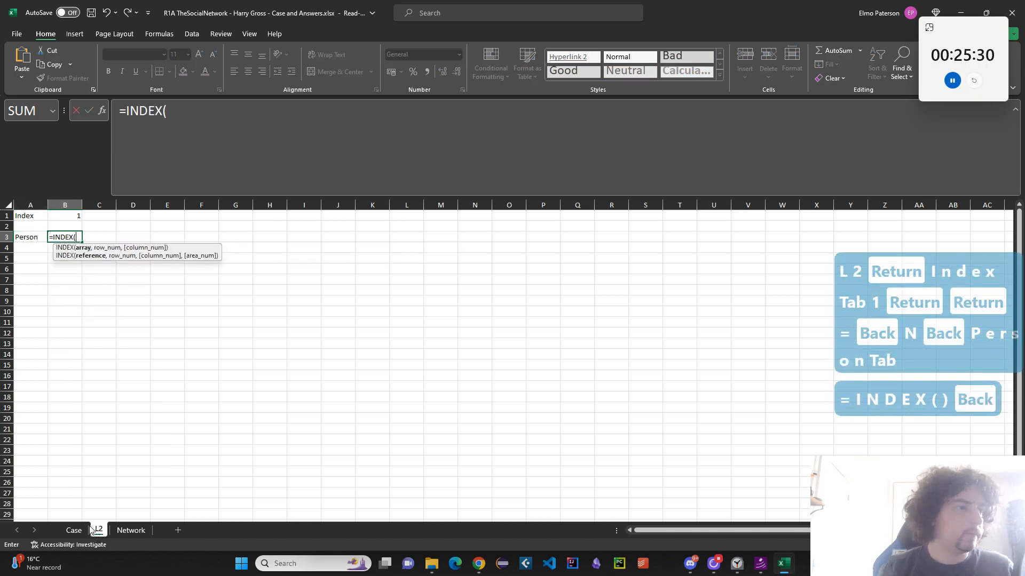
pyautogui.click(75, 530)
pyautogui.click(202, 318)
pyautogui.scroll(-4, 206, 382)
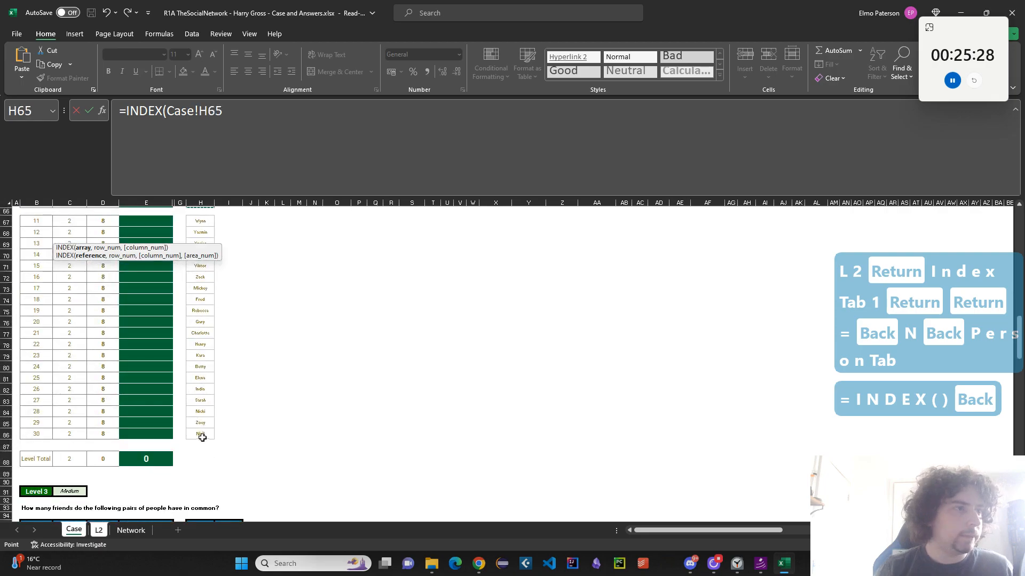
pyautogui.hotkey('shift', 'Down')
pyautogui.hotkey('shift', 'Down')
pyautogui.hotkey('shift', 'Down')
pyautogui.hotkey('shift', 'Down')
pyautogui.hotkey('shift', 'Down')
pyautogui.hotkey('shift', 'Down')
pyautogui.hotkey('shift', 'Down')
pyautogui.hotkey('shift', 'Down')
pyautogui.hotkey('shift', 'Down')
pyautogui.hotkey('shift', 'Down')
pyautogui.hotkey('shift', 'Down')
pyautogui.hotkey('shift', 'Down')
pyautogui.hotkey('shift', 'Down')
pyautogui.hotkey('shift', 'Down')
pyautogui.hotkey('shift', 'Down')
pyautogui.hotkey('shift', 'Down')
pyautogui.hotkey('shift', 'Down')
pyautogui.hotkey('shift', 'Down')
pyautogui.hotkey('shift', 'Down')
pyautogui.hotkey('shift', 'Down')
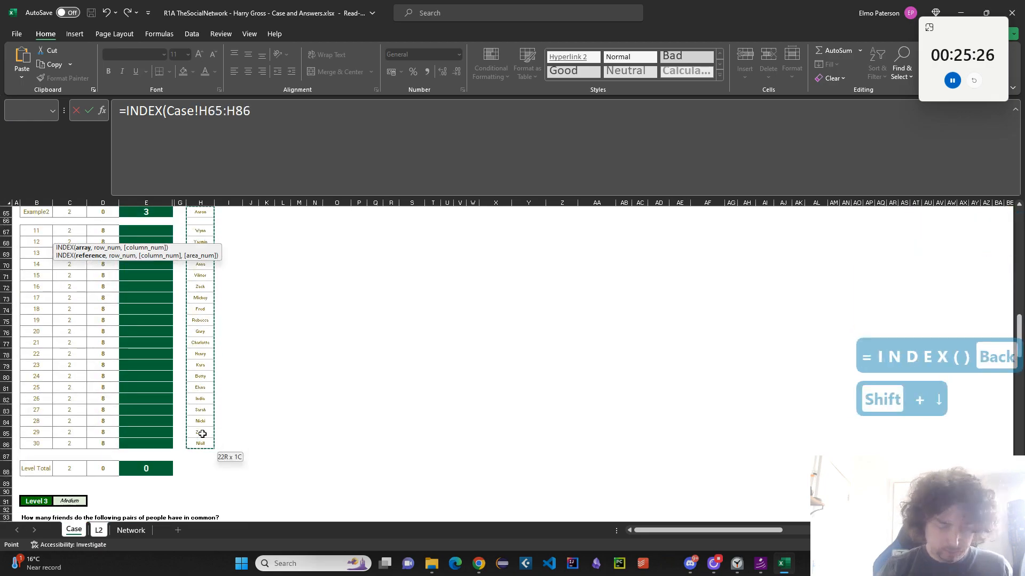
pyautogui.write(',m')
pyautogui.press('BackSpace')
pyautogui.write('B1')
pyautogui.press('Return')
pyautogui.press('Up')
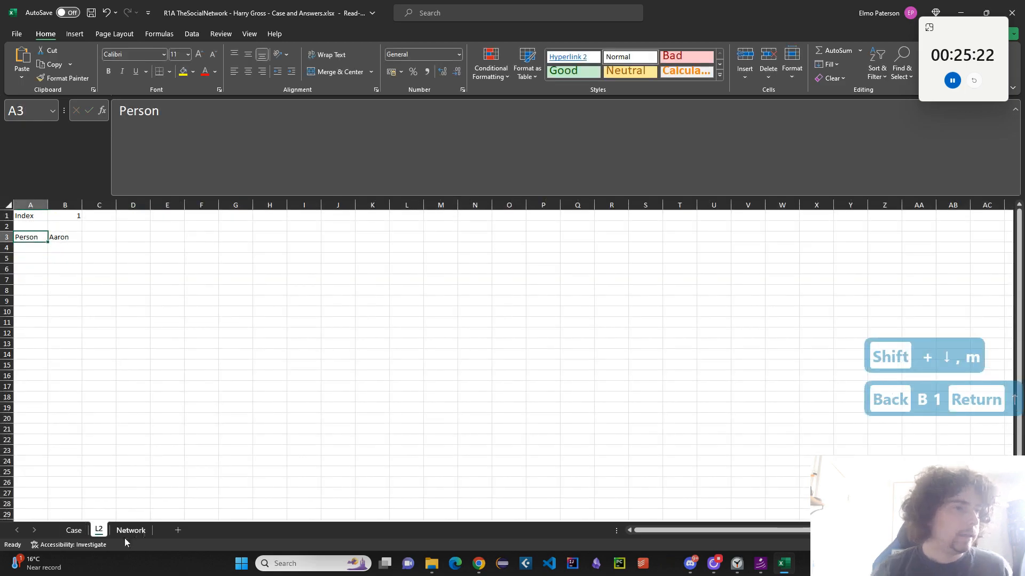
# In B5, reference Network!C1:AZ1 to spill the matrix's header names across the row
pyautogui.click(60, 246)
pyautogui.click(63, 260)
pyautogui.write('=')
pyautogui.click(131, 530)
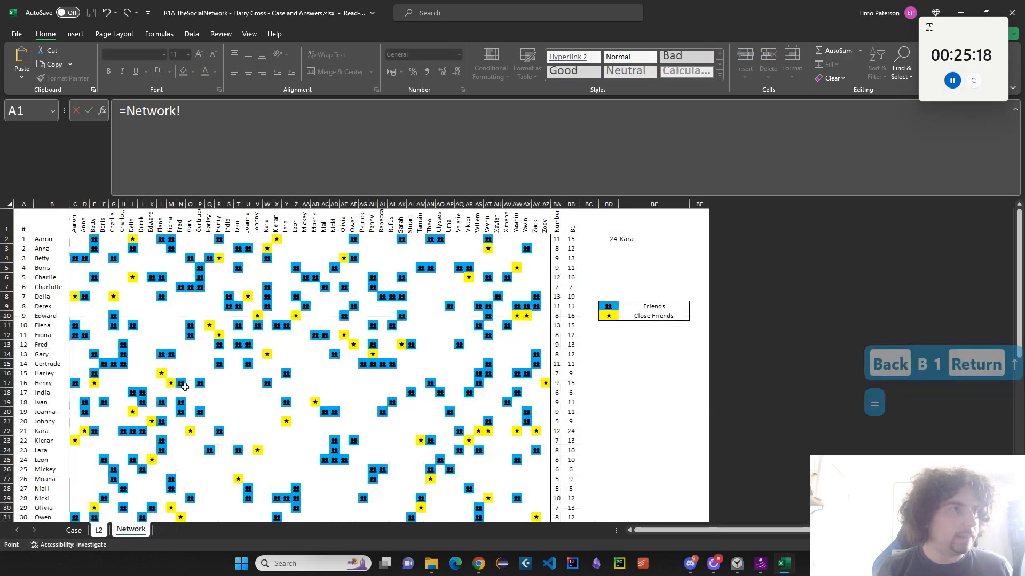
pyautogui.click(74, 228)
pyautogui.hotkey('ctrl', 'shift', 'Right')
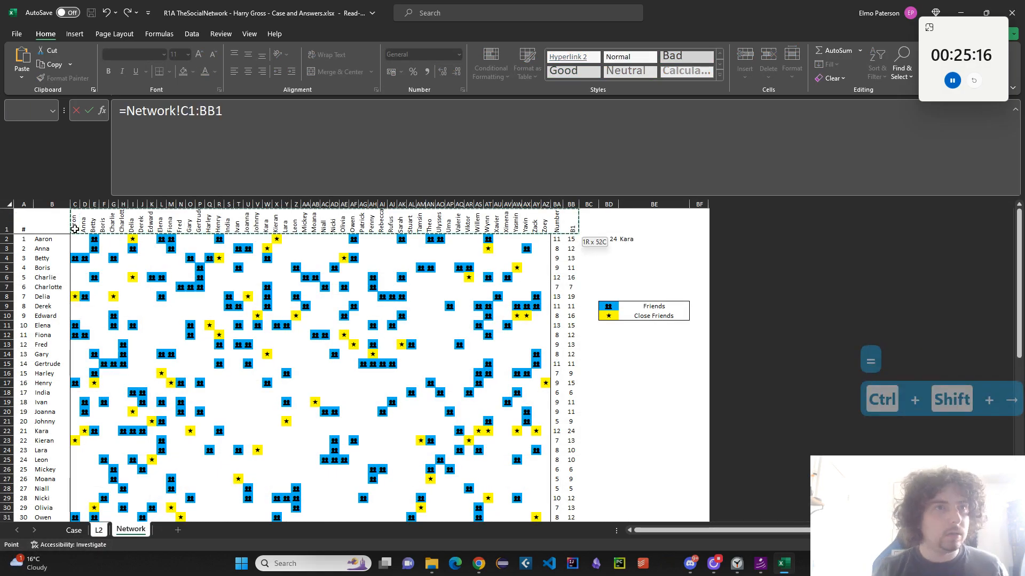
pyautogui.hotkey('shift', 'Left')
pyautogui.hotkey('shift', 'Left')
pyautogui.press('Return')
pyautogui.press('Up')
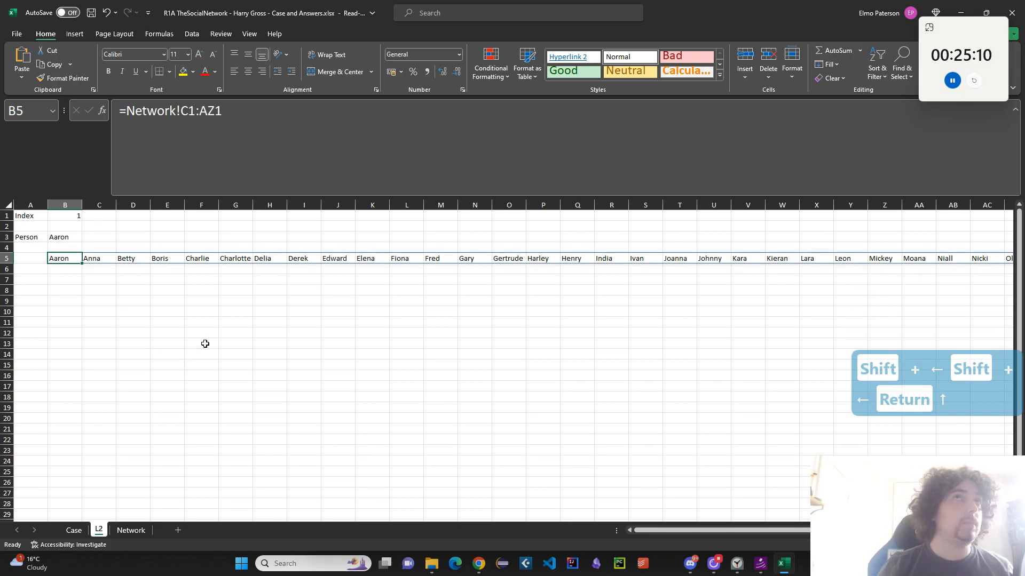
pyautogui.click(62, 268)
pyautogui.write('=')
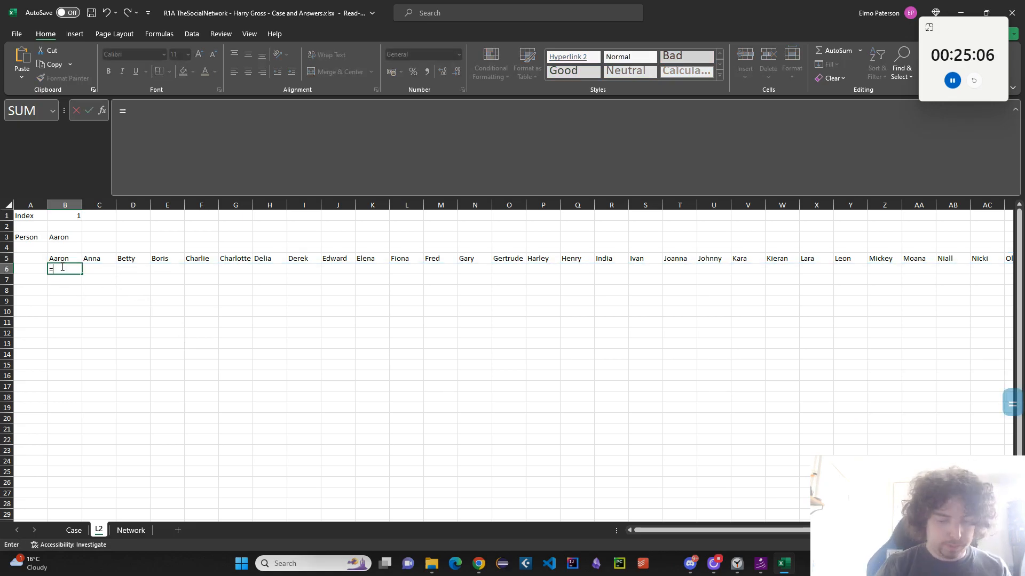
pyautogui.press('Escape')
# Move the spilled header-name formula from B5 down to B6
pyautogui.click(65, 261)
pyautogui.hotkey('ctrl', 'x')
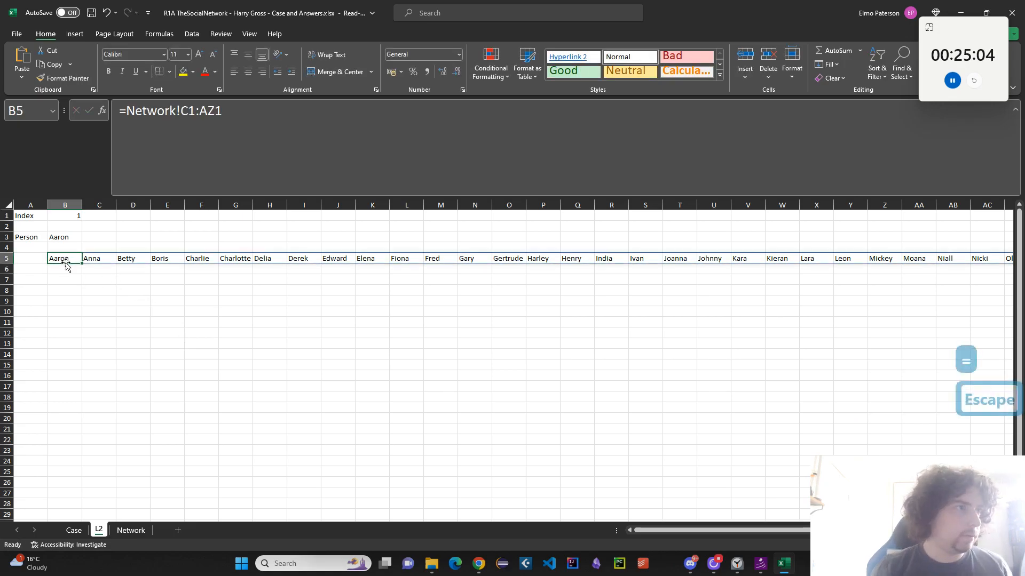
pyautogui.click(68, 269)
pyautogui.hotkey('ctrl', 'v')
pyautogui.hotkey('ctrl', 'shift', 'Right')
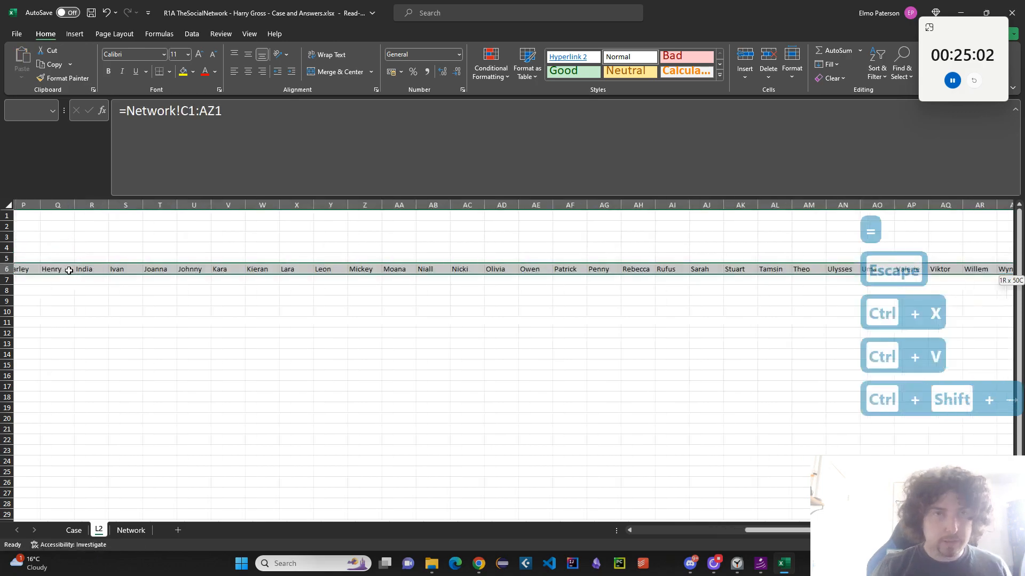
# In B5, enter a TRANSPOSE formula on Network!A2:B51 and clear the old header formula from B6 so the result can spill
pyautogui.hotkey('ctrl', 'Left')
pyautogui.press('Up')
pyautogui.press('Right')
pyautogui.write('=TRANSPOSE(')
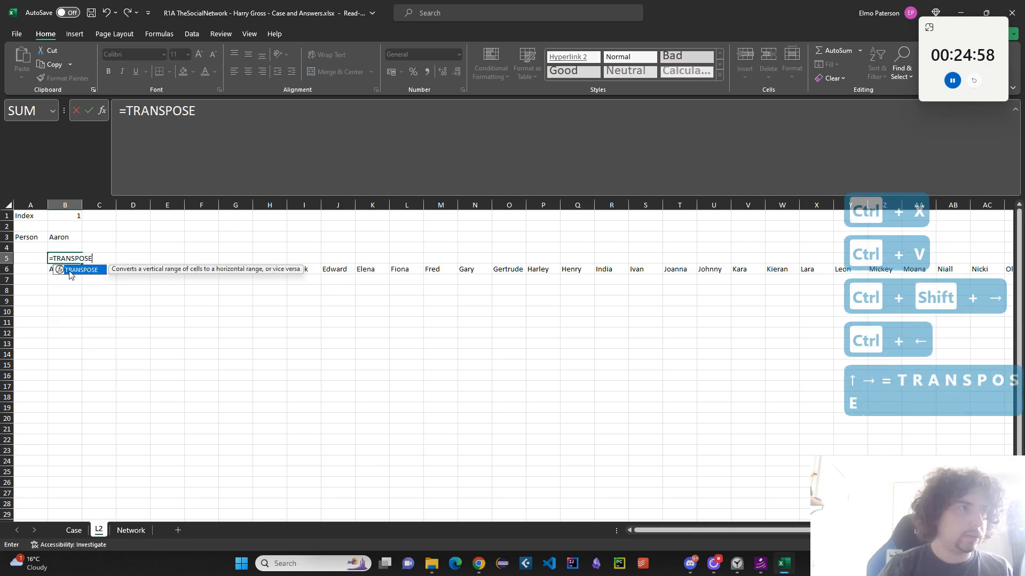
pyautogui.click(130, 529)
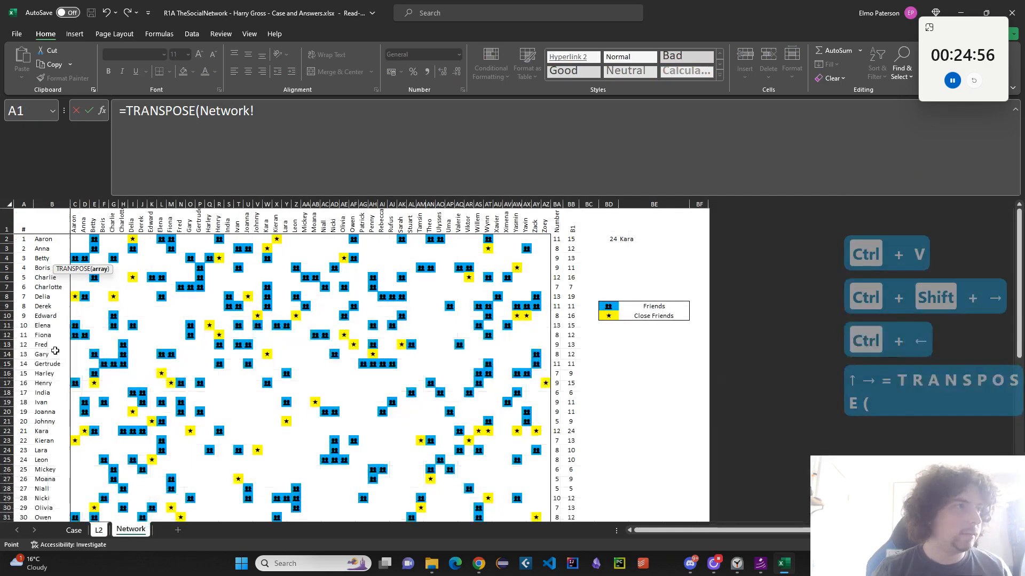
pyautogui.click(27, 241)
pyautogui.hotkey('ctrl', 'shift', 'Down')
pyautogui.hotkey('shift', 'Right')
pyautogui.press('Return')
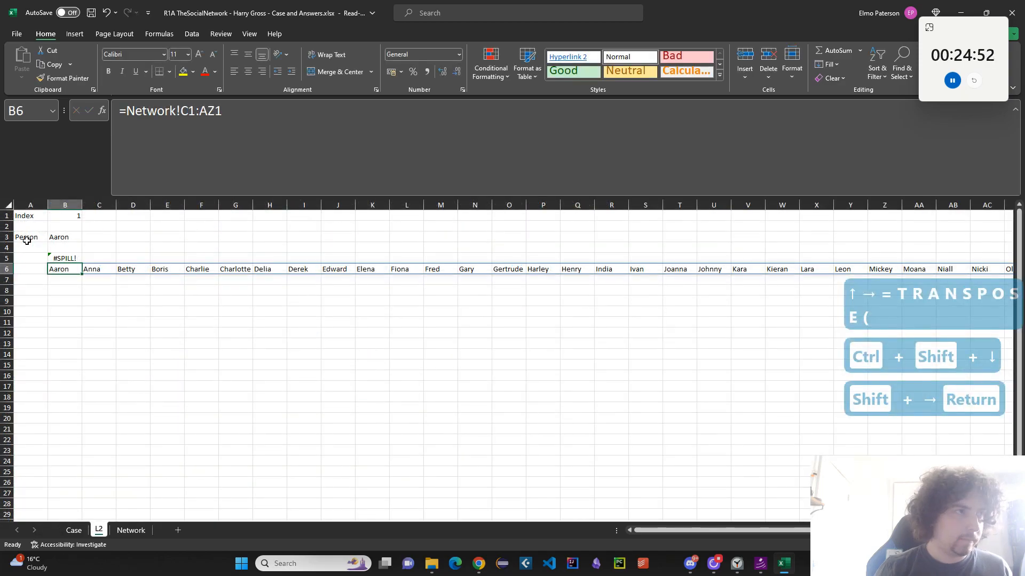
pyautogui.press('Delete')
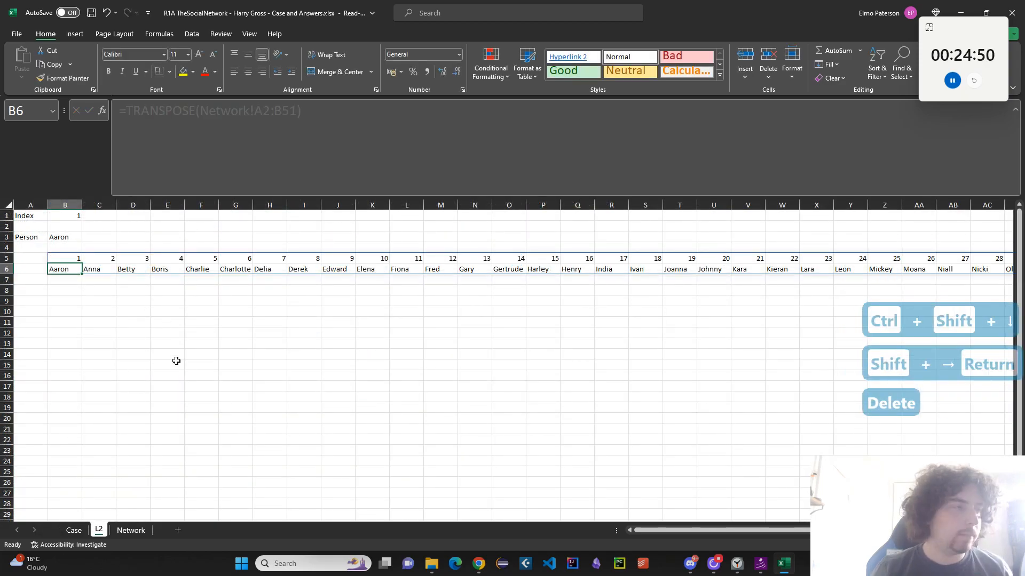
pyautogui.click(60, 281)
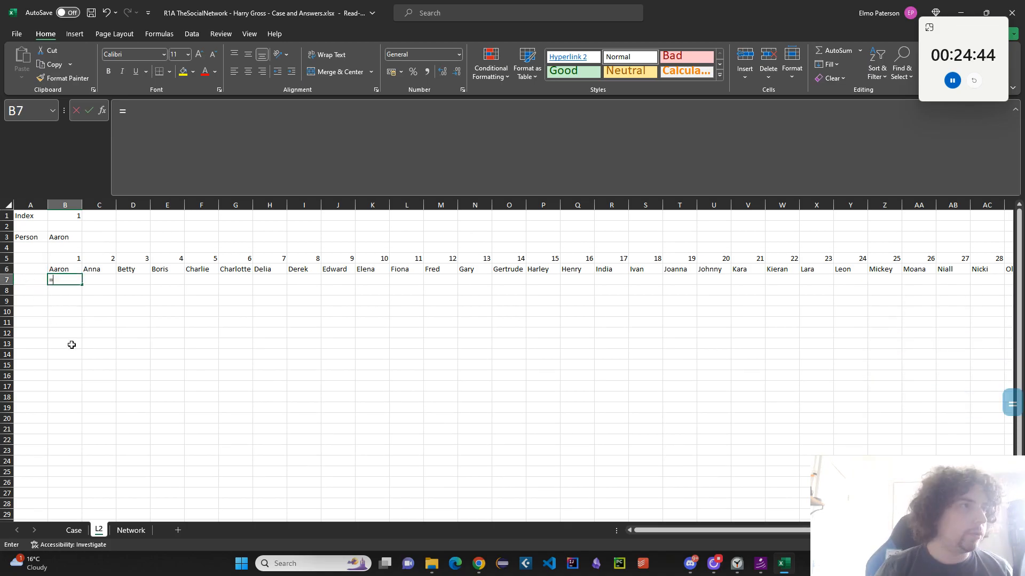
pyautogui.write('=FILTER(')
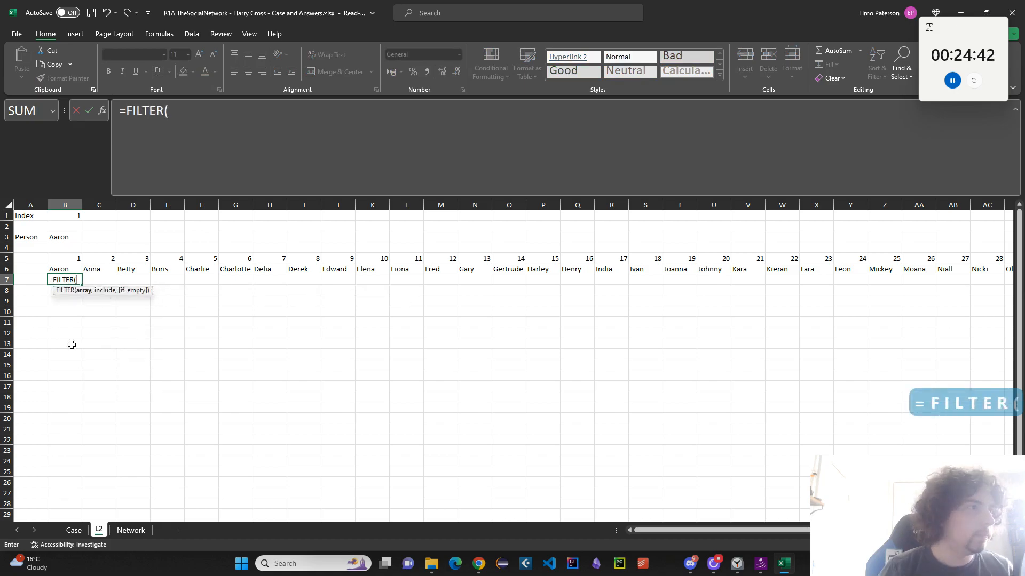
pyautogui.press('BackSpace')
pyautogui.press('BackSpace')
pyautogui.press('BackSpace')
pyautogui.press('BackSpace')
pyautogui.press('BackSpace')
pyautogui.press('BackSpace')
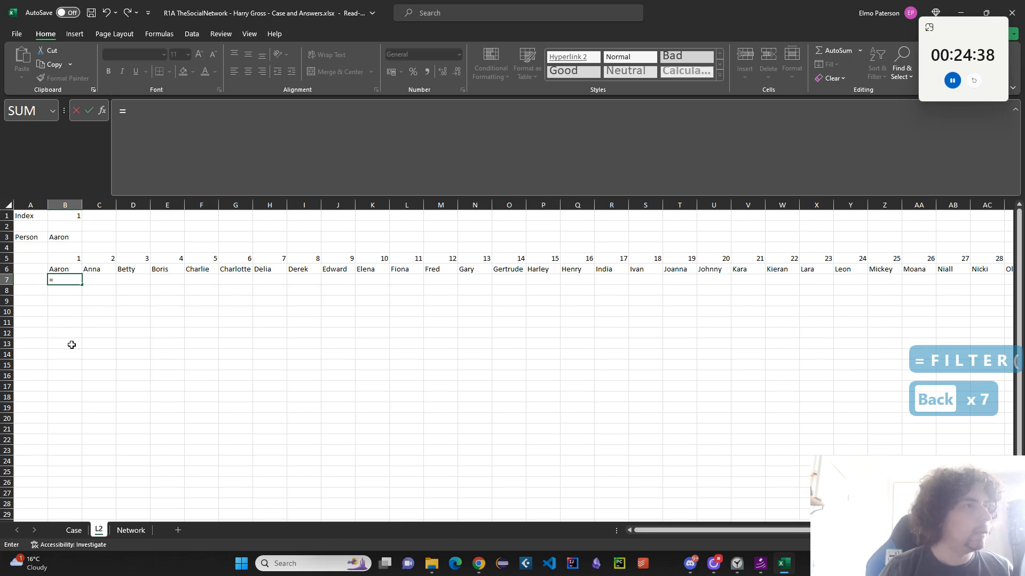
pyautogui.press('Escape')
pyautogui.press('Escape')
# In C3, enter an XLOOKUP formula that finds B3 among the names in B6:AY6 and returns the matching number from row 5
pyautogui.click(95, 236)
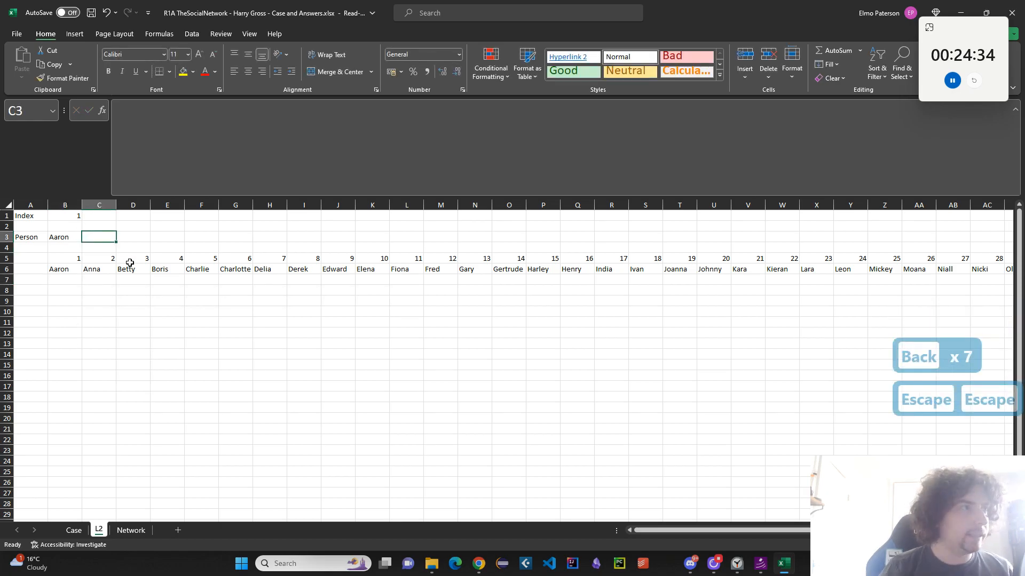
pyautogui.write('=CHOOSECOL')
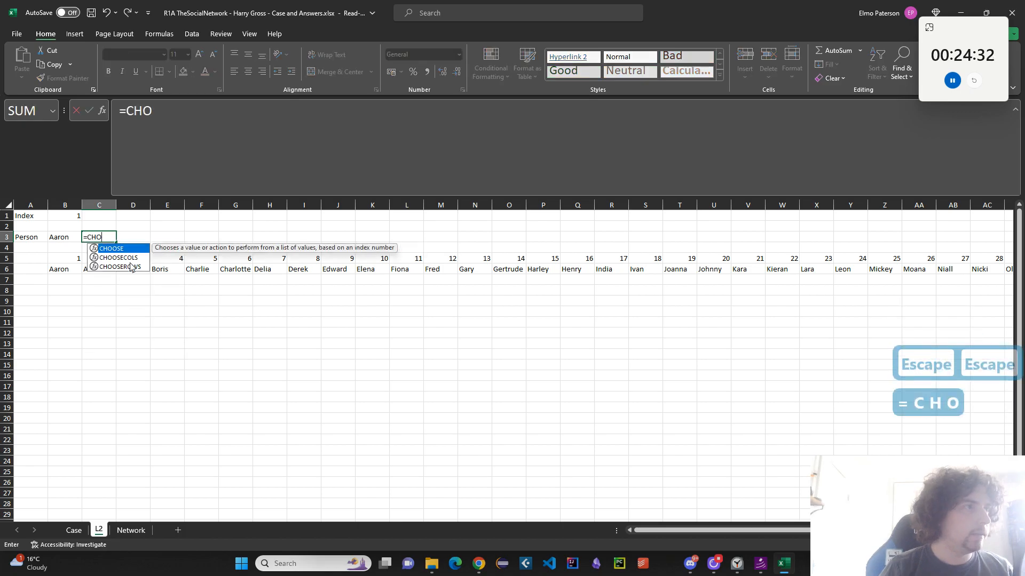
pyautogui.press('BackSpace')
pyautogui.press('BackSpace')
pyautogui.press('BackSpace')
pyautogui.press('BackSpace')
pyautogui.press('BackSpace')
pyautogui.press('BackSpace')
pyautogui.press('BackSpace')
pyautogui.press('BackSpace')
pyautogui.press('BackSpace')
pyautogui.write('XLOOKUP(')
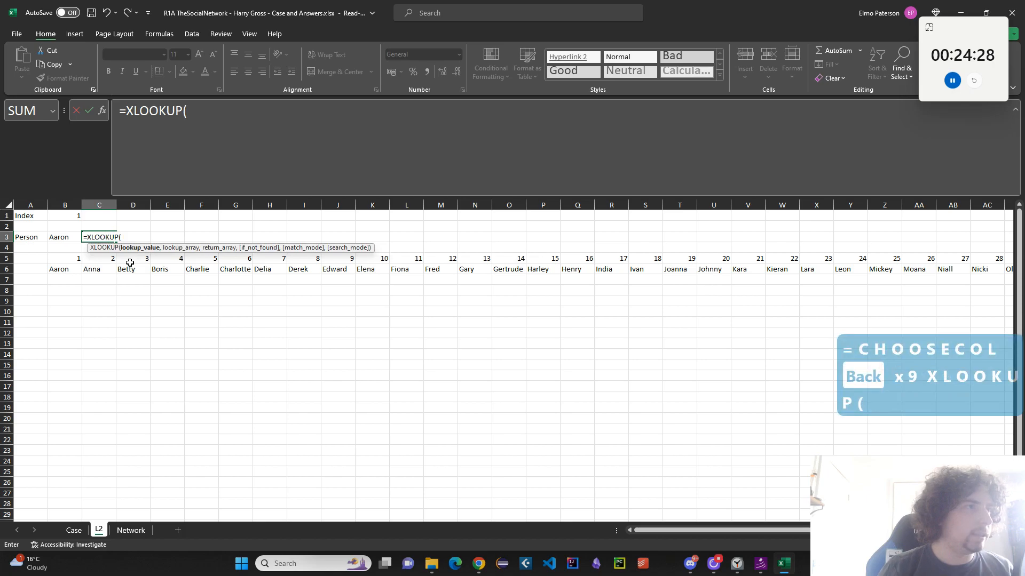
pyautogui.click(61, 238)
pyautogui.write(',')
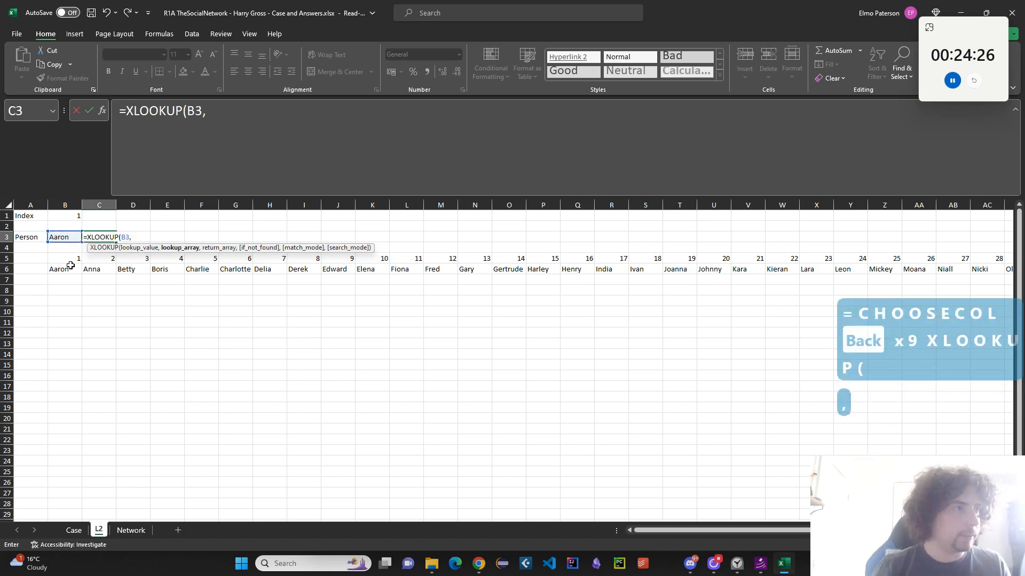
pyautogui.click(73, 270)
pyautogui.hotkey('ctrl', 'shift', 'Right')
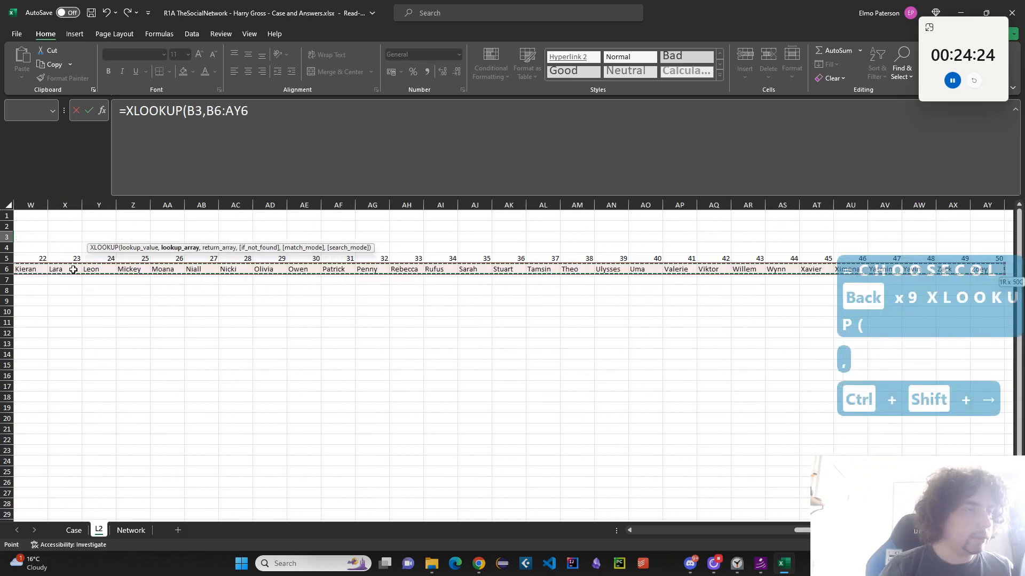
pyautogui.write(',')
pyautogui.click(111, 261)
pyautogui.hotkey('ctrl', 'Left')
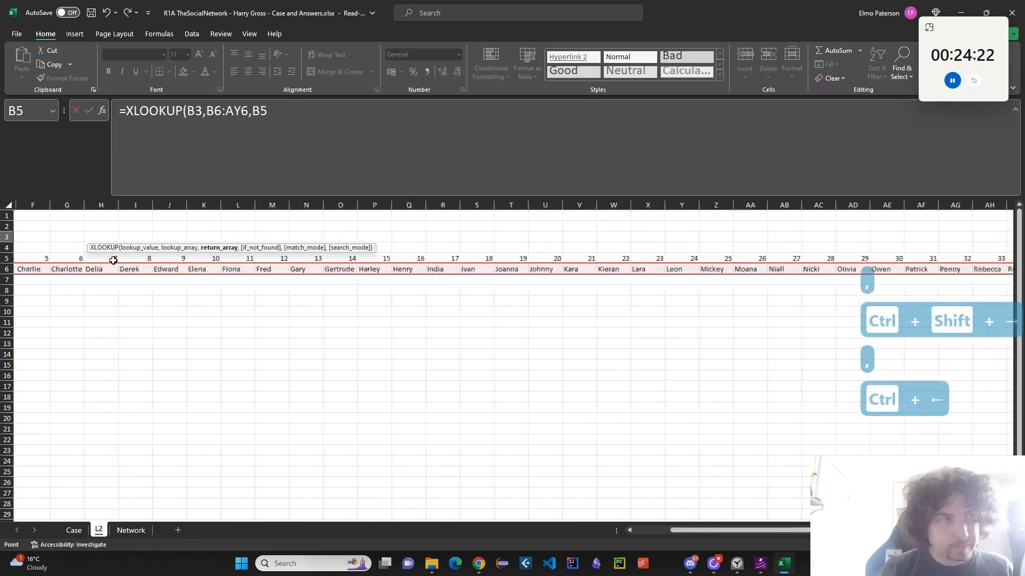
pyautogui.press('Right')
pyautogui.press('Left')
pyautogui.hotkey('ctrl', 'shift', 'Right')
pyautogui.press('Return')
# In B7, enter a CHOOSEROWS formula on the matrix Network!C2:AZ51 with Network!A1 as the row number
pyautogui.press('Left')
pyautogui.press('Down')
pyautogui.press('Left')
pyautogui.press('Left')
pyautogui.press('Down')
pyautogui.press('Down')
pyautogui.press('Down')
pyautogui.press('Up')
pyautogui.press('Right')
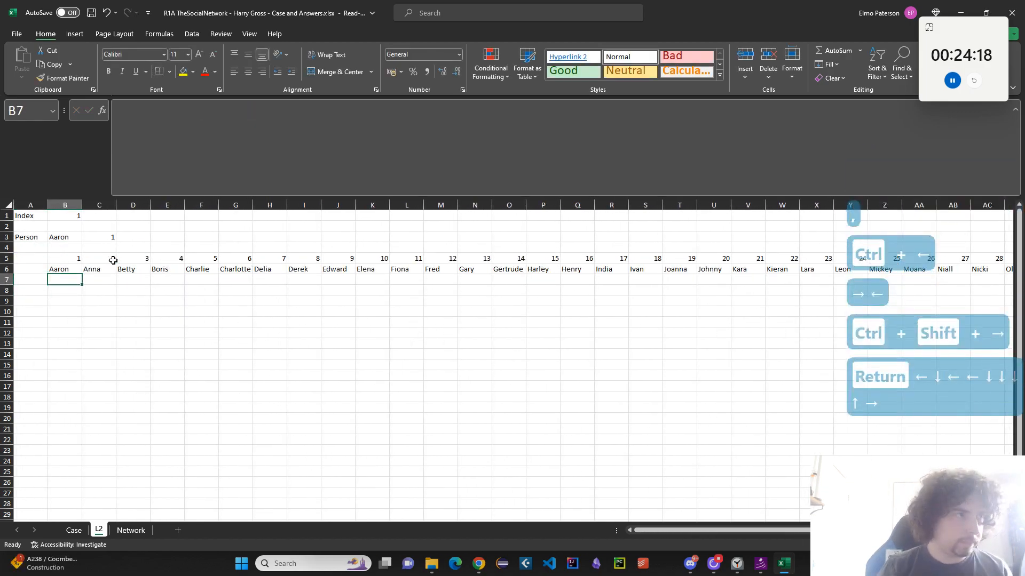
pyautogui.write('=CHOOSEROWS(')
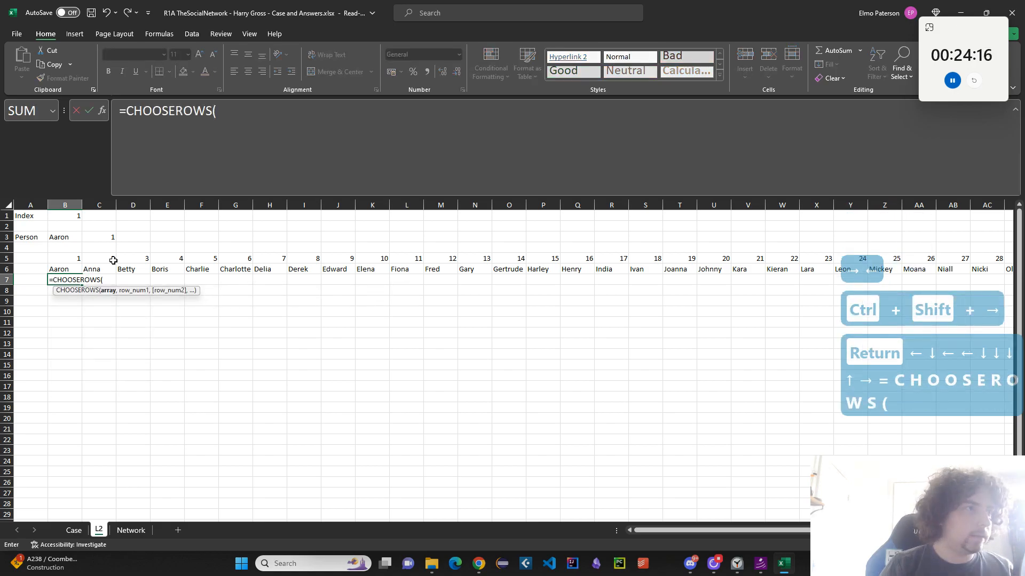
pyautogui.click(131, 530)
pyautogui.click(79, 512)
pyautogui.scroll(6, 617, 338)
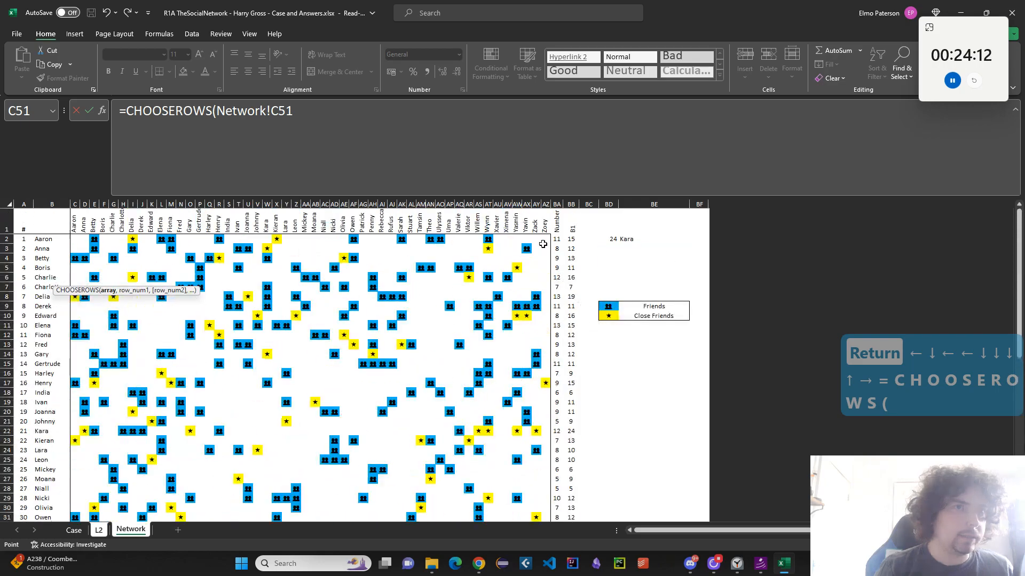
pyautogui.keyDown('shift'); pyautogui.click(543, 241); pyautogui.keyUp('shift')
pyautogui.write(',')
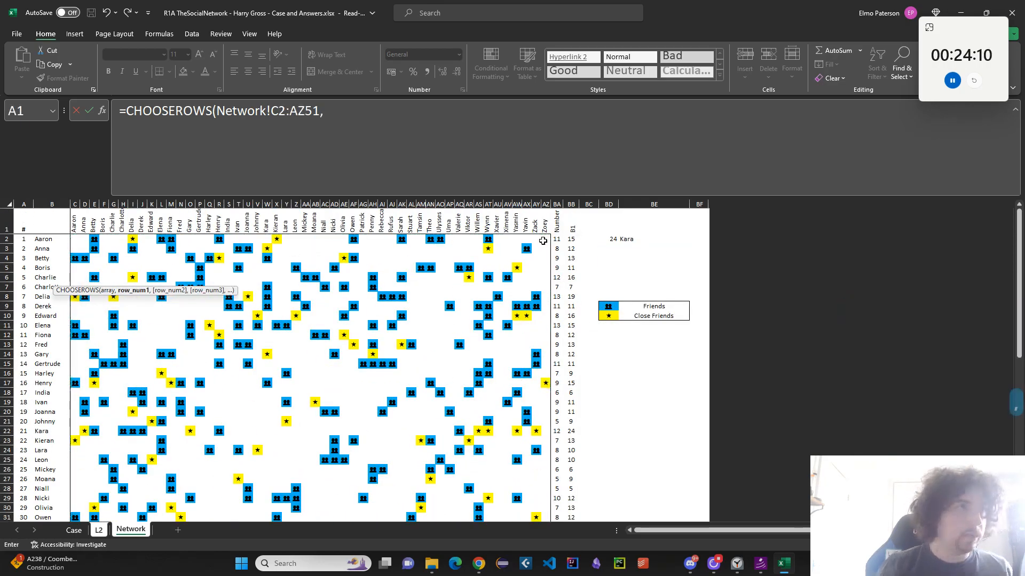
pyautogui.press('Up')
pyautogui.press('Return')
# Replace the row-number argument of the CHOOSEROWS formula in B7 with C3
pyautogui.press('Up')
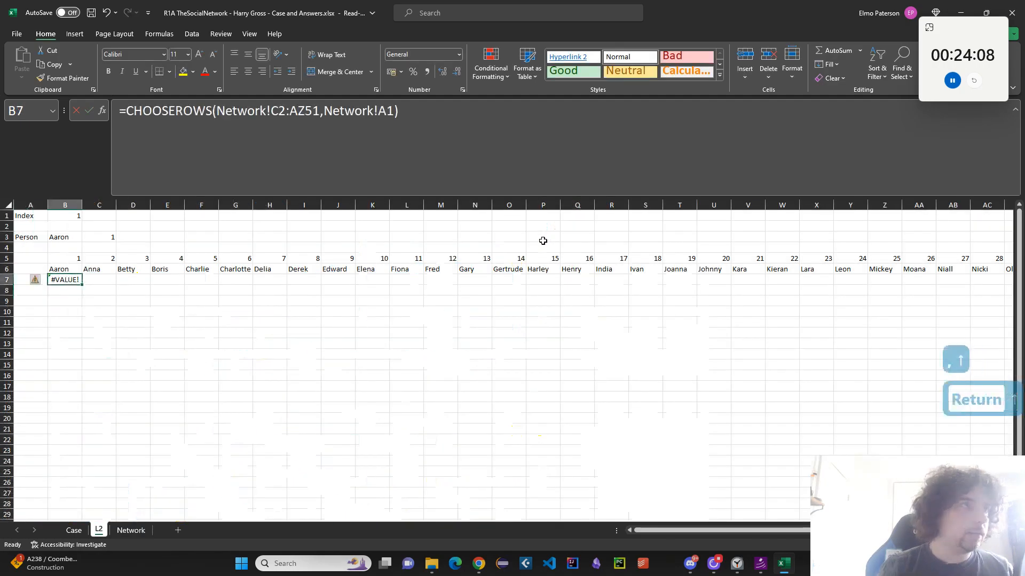
pyautogui.doubleClick(325, 111)
pyautogui.press('BackSpace')
pyautogui.click(99, 237)
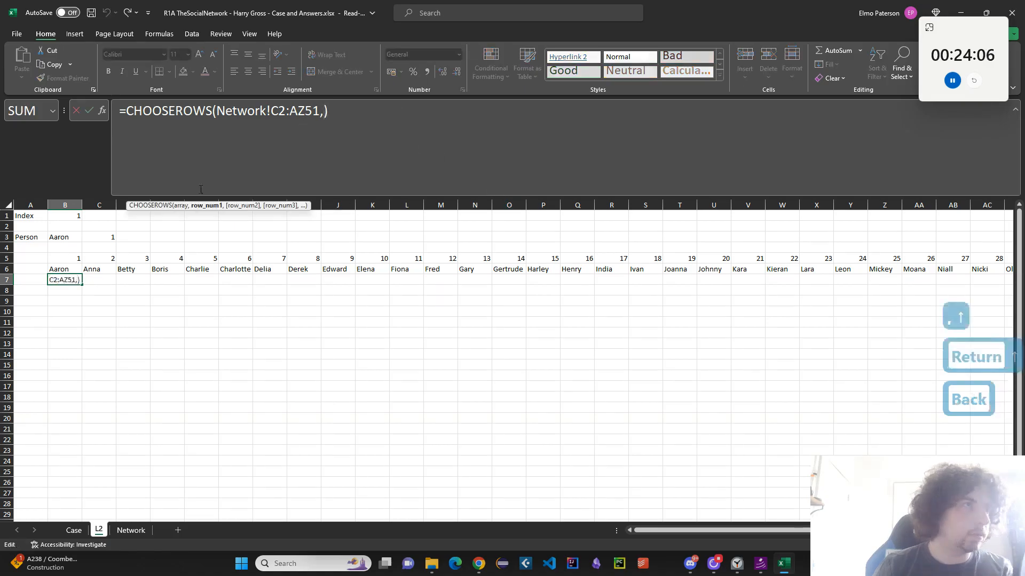
pyautogui.press('Return')
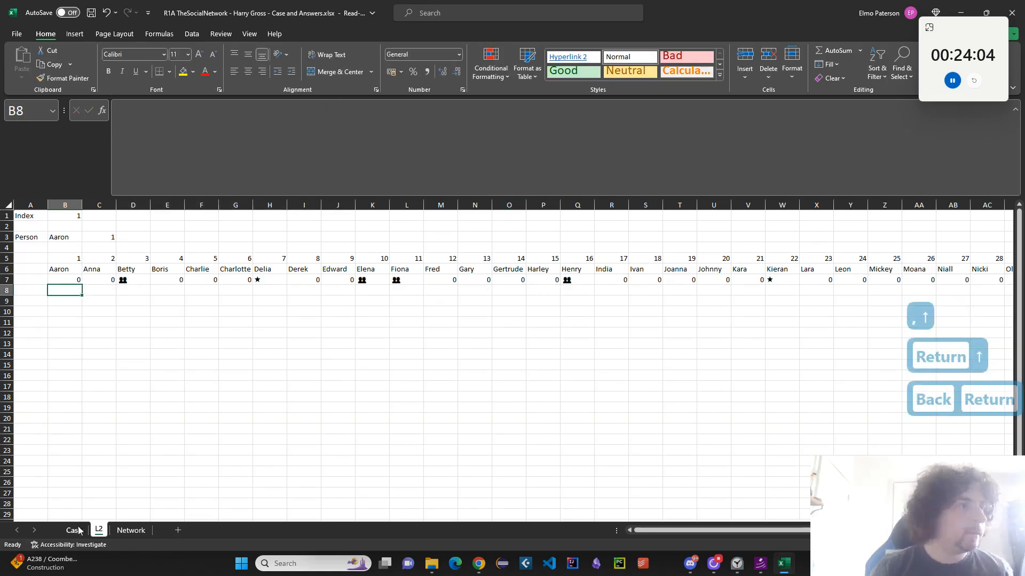
# Copy the Friends and Close Friends legend symbols from the Network sheet into H1:H2 of L2
pyautogui.click(81, 530)
pyautogui.click(131, 530)
pyautogui.moveTo(608, 307); pyautogui.dragTo(608, 316)
pyautogui.hotkey('ctrl', 'c')
pyautogui.click(98, 530)
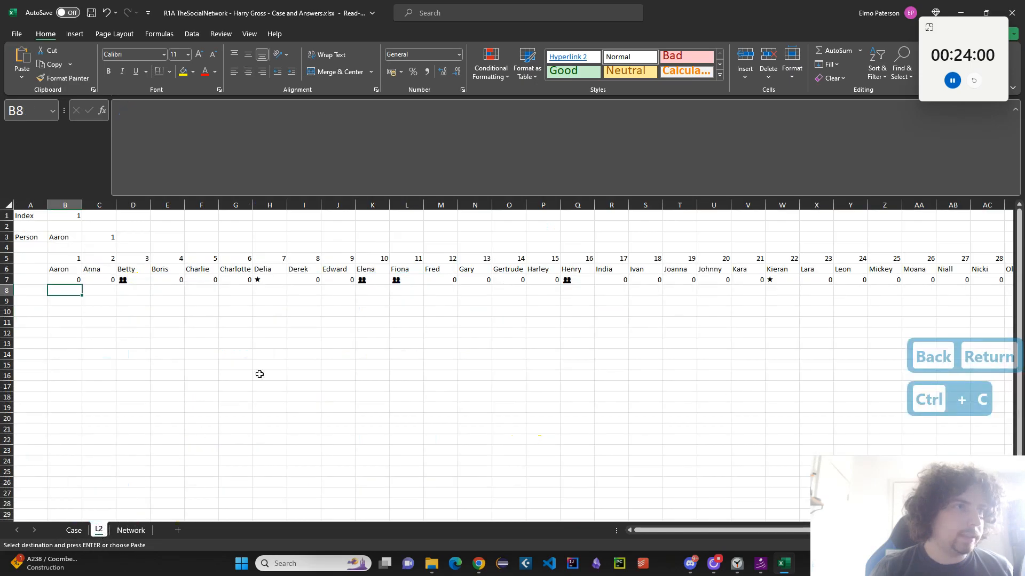
pyautogui.click(271, 218)
pyautogui.hotkey('ctrl', 'v')
# In B9, enter =FILTER(B5#,B7#<>0) to list only the numbers and names of the person's friends
pyautogui.click(162, 355)
pyautogui.click(69, 300)
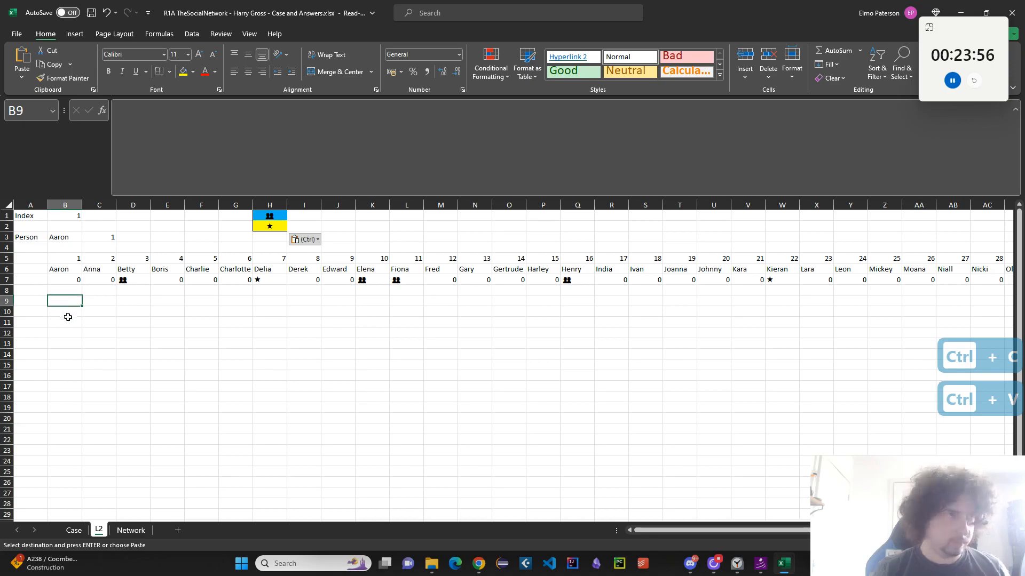
pyautogui.write('=FILTER(')
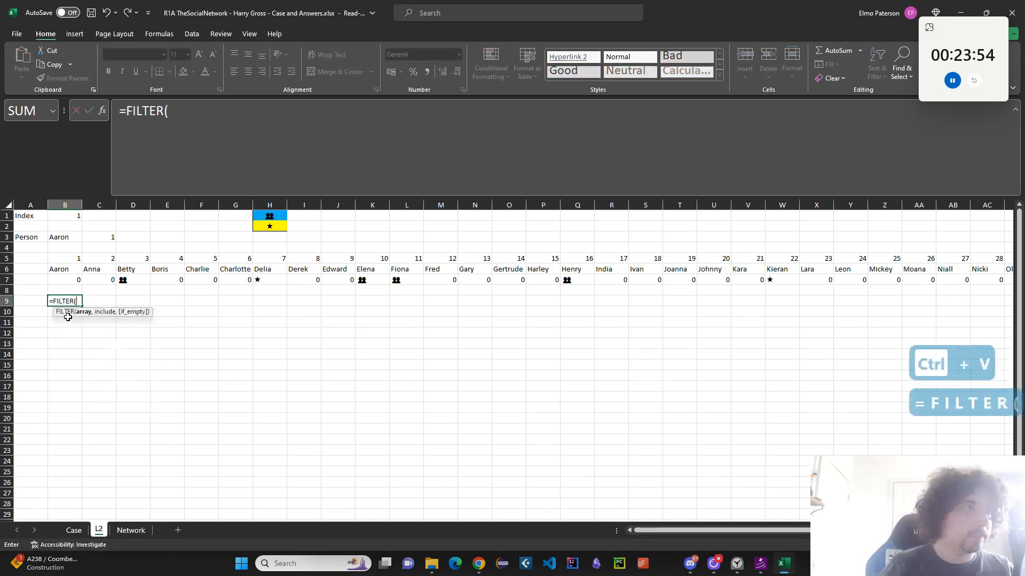
pyautogui.click(60, 258)
pyautogui.hotkey('shift', 'Down')
pyautogui.hotkey('ctrl', 'shift', 'Right')
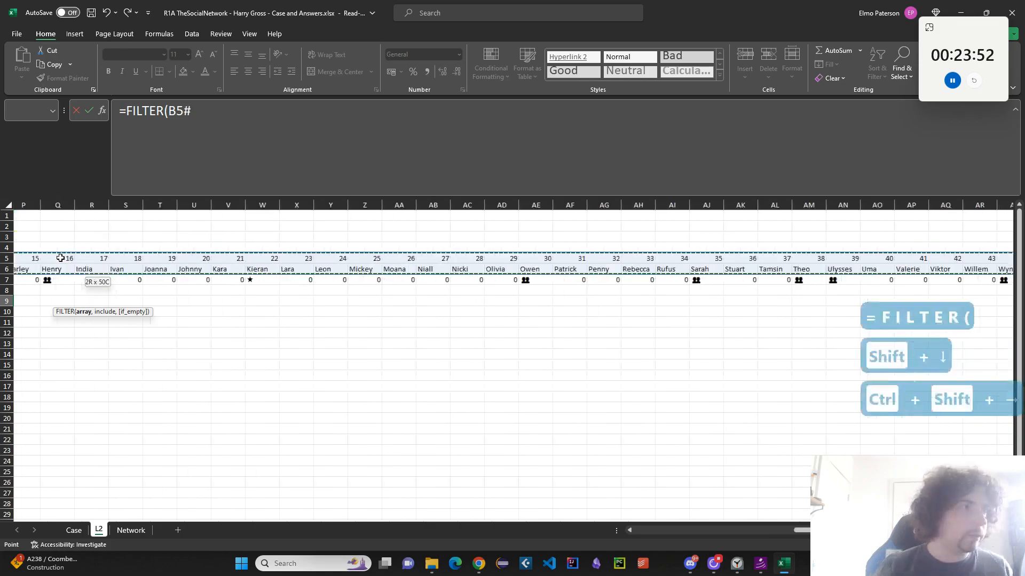
pyautogui.write(',')
pyautogui.click(153, 280)
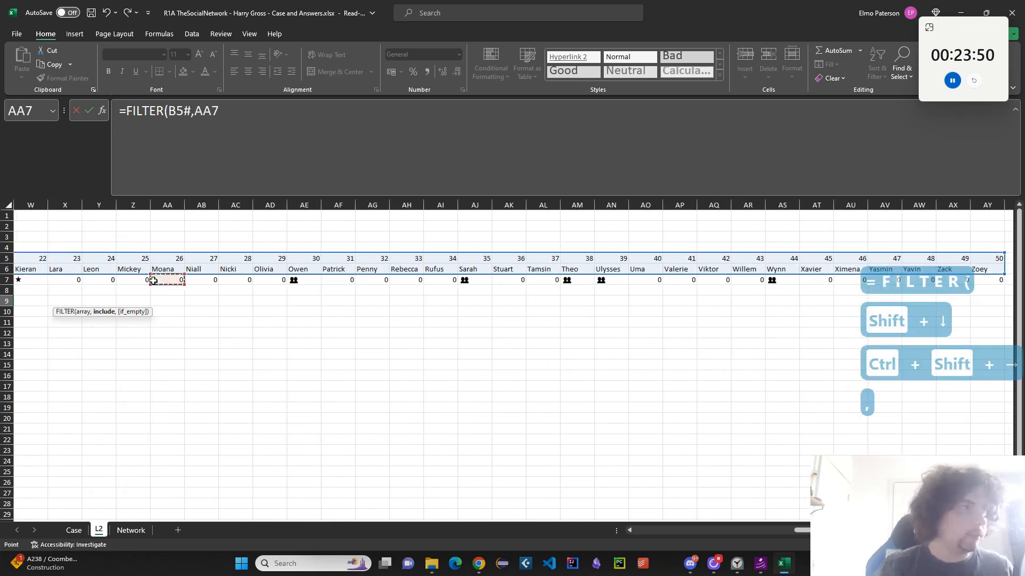
pyautogui.hotkey('ctrl', 'Left')
pyautogui.hotkey('ctrl', 'shift', 'Right')
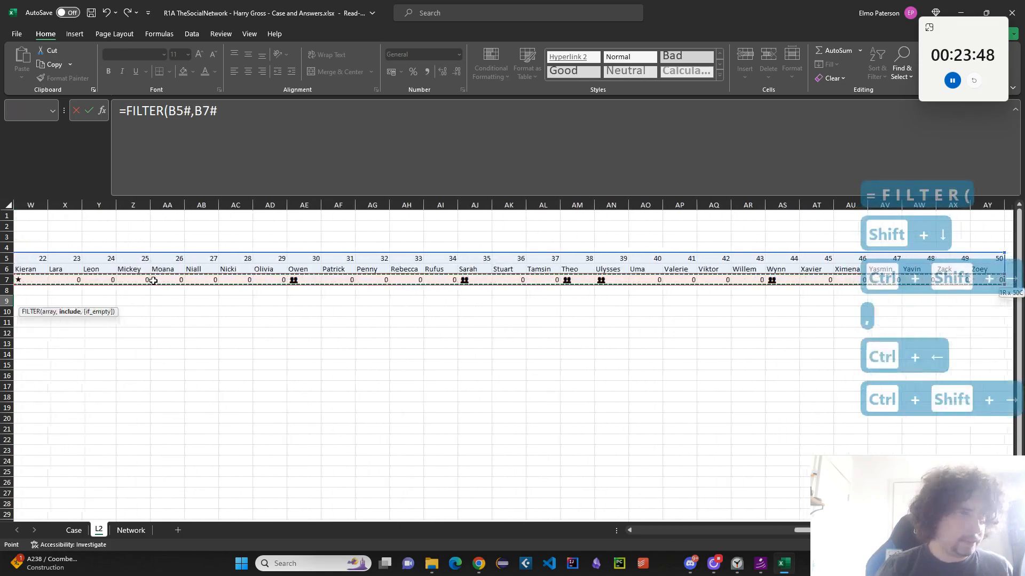
pyautogui.write('<>0')
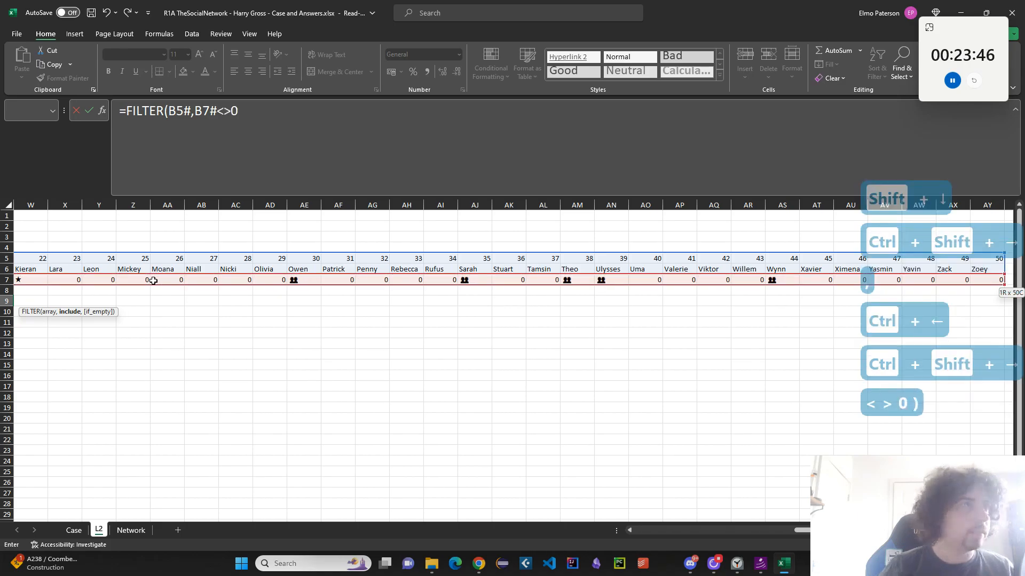
pyautogui.write(')')
pyautogui.press('Return')
# In A13, enter =SEQUENCE(20,,3) to spill 20 numbers starting from 3 down the column
pyautogui.press('Left')
pyautogui.press('Left')
pyautogui.press('Down')
pyautogui.press('Down')
pyautogui.press('Down')
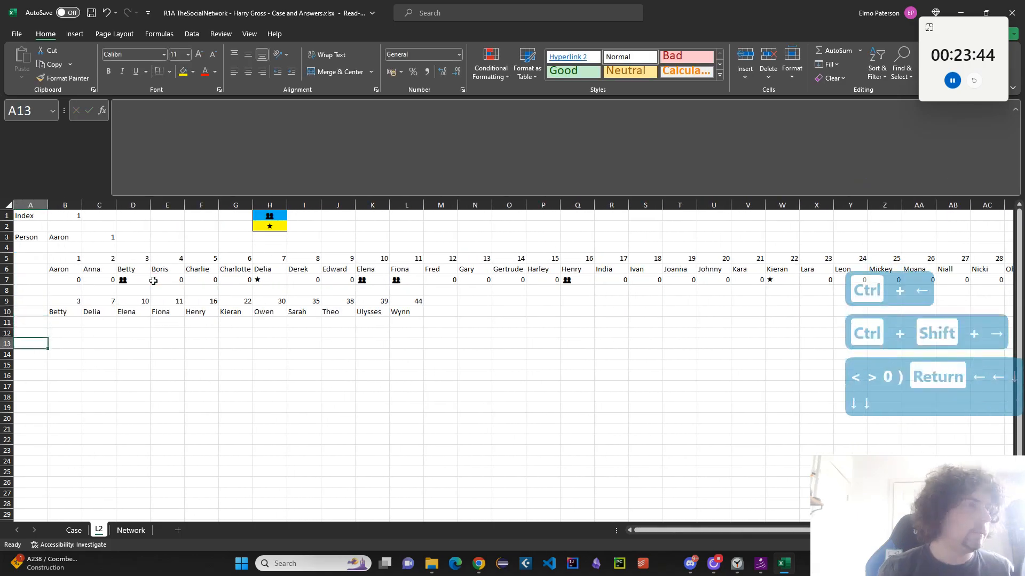
pyautogui.write('=SEWQU')
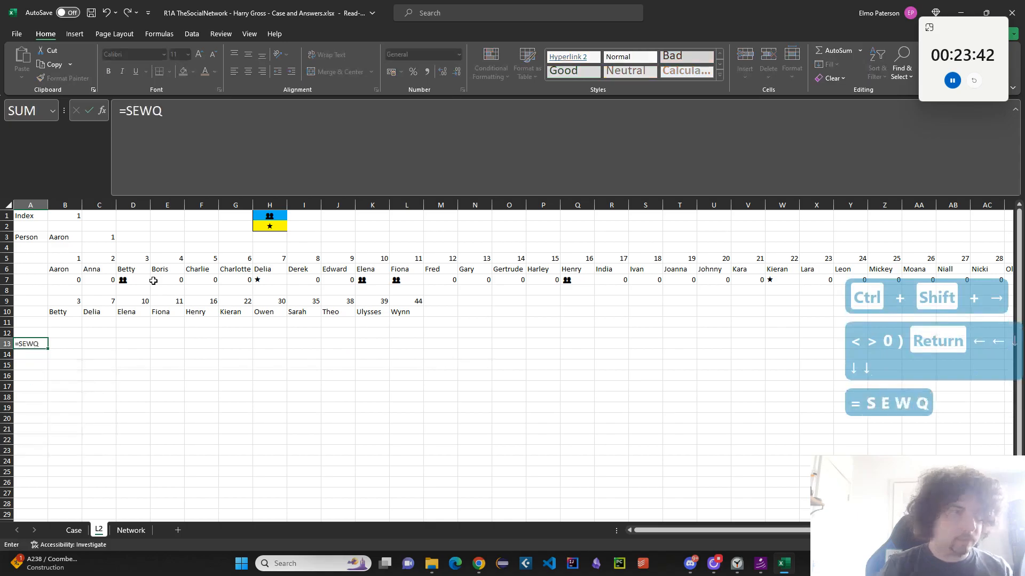
pyautogui.hotkey('shift', 'BackSpace')
pyautogui.hotkey('shift', 'BackSpace')
pyautogui.hotkey('shift', 'BackSpace')
pyautogui.write('QUENCE(20')
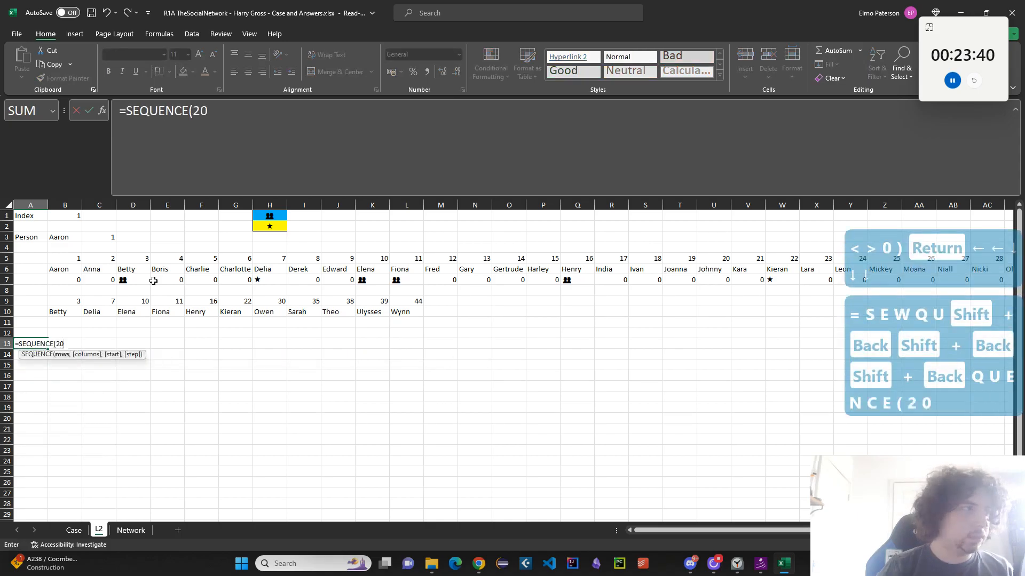
pyautogui.write(',,3)')
pyautogui.press('Return')
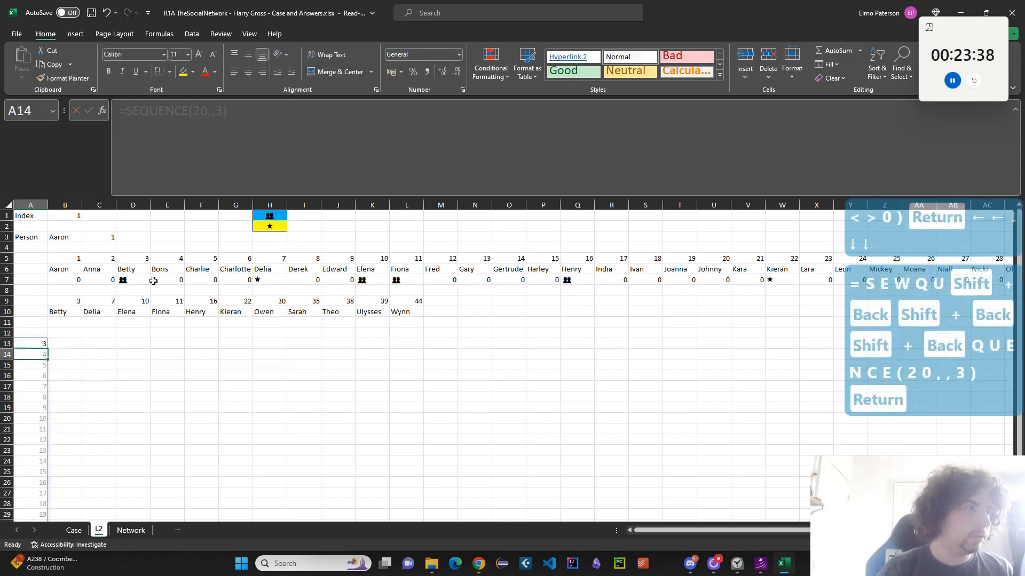
# In B12, enter a reference to the first filtered friend name in B10
pyautogui.press('Up')
pyautogui.press('Up')
pyautogui.press('Right')
pyautogui.write('=')
pyautogui.press('Up')
pyautogui.press('Up')
pyautogui.write('#')
pyautogui.press('BackSpace')
pyautogui.press('Return')
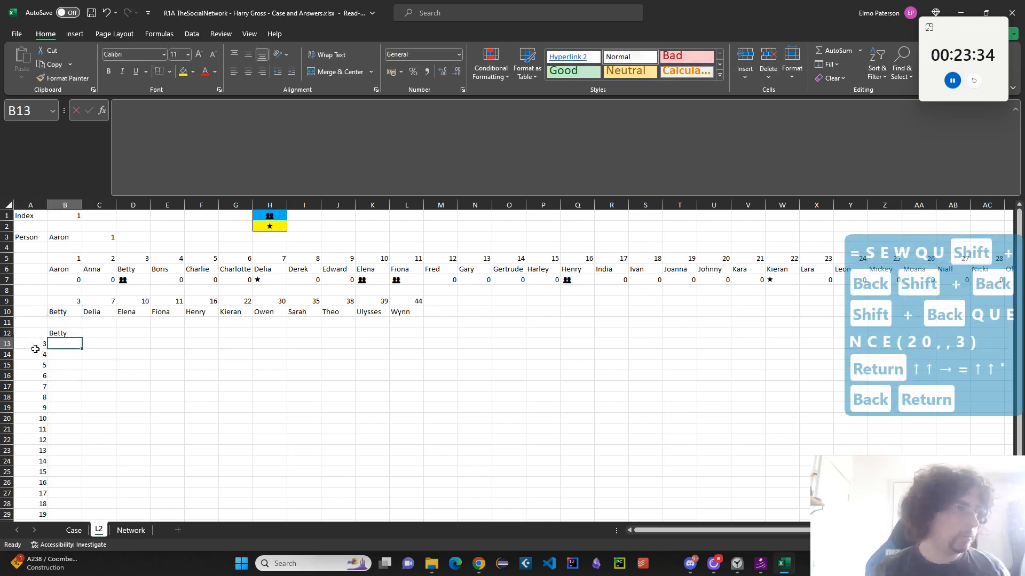
# Create a one-variable data table over A12:B32 on L2 with B1 as the column input cell
pyautogui.click(31, 333)
pyautogui.scroll(-3, 30, 333)
pyautogui.keyDown('shift'); pyautogui.click(70, 452); pyautogui.keyUp('shift')
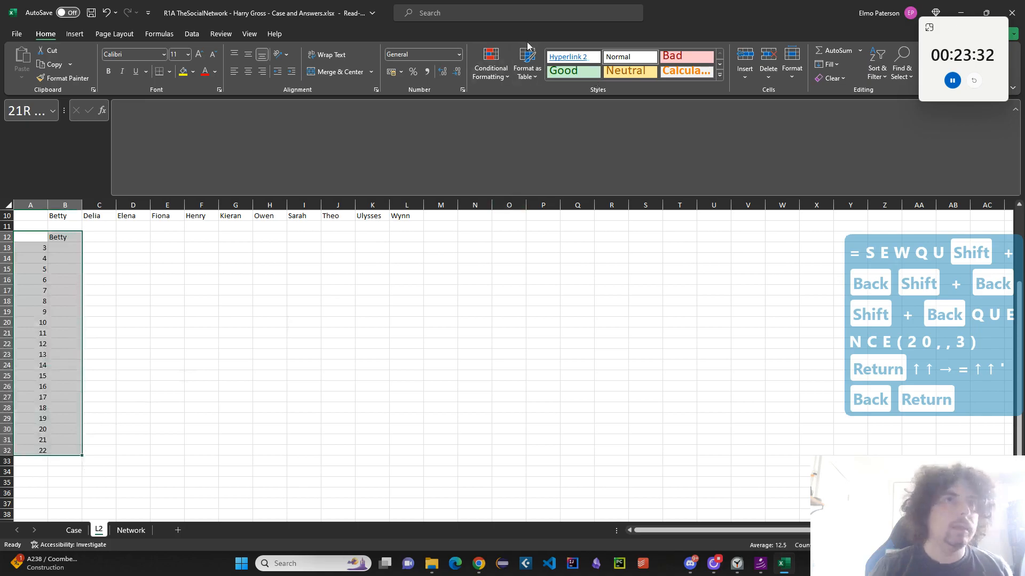
pyautogui.click(190, 34)
pyautogui.click(772, 63)
pyautogui.click(787, 119)
pyautogui.press('Tab')
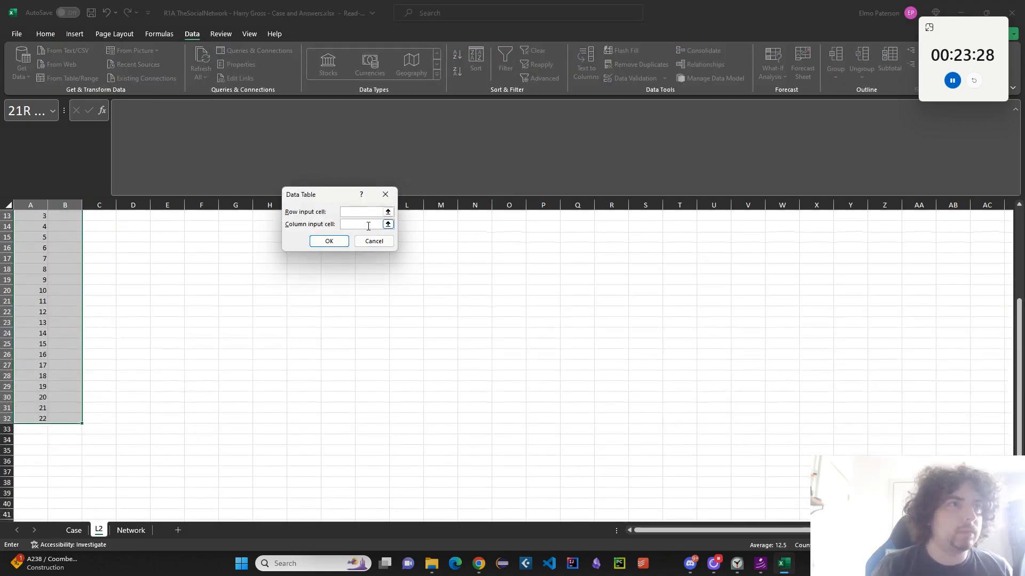
pyautogui.scroll(3, 118, 290)
pyautogui.click(80, 220)
pyautogui.click(329, 240)
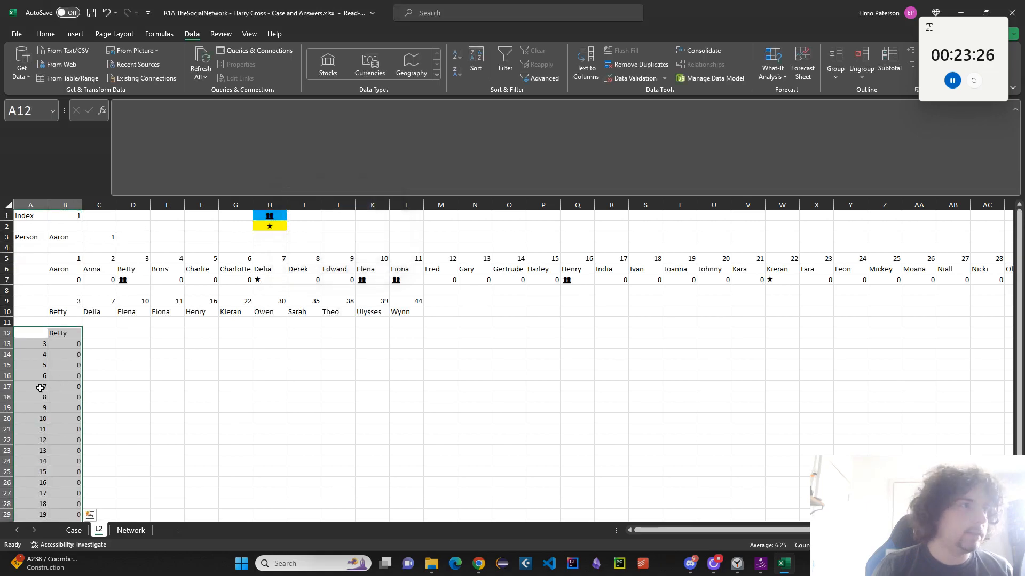
# Find the automatic calculation option through the command search and apply it so the data table recalculates
pyautogui.click(457, 9)
pyautogui.write('auto')
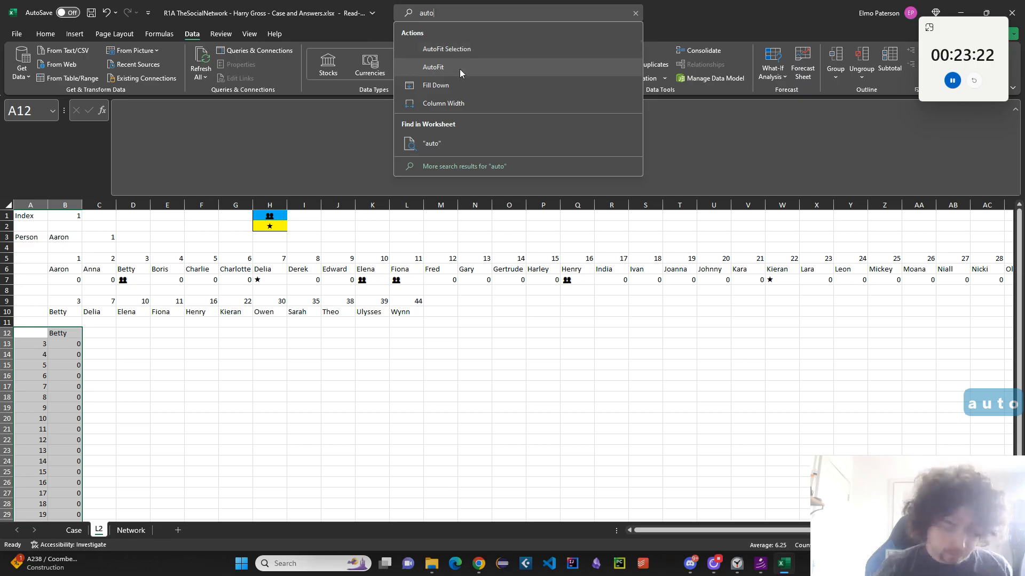
pyautogui.write('m')
pyautogui.click(467, 53)
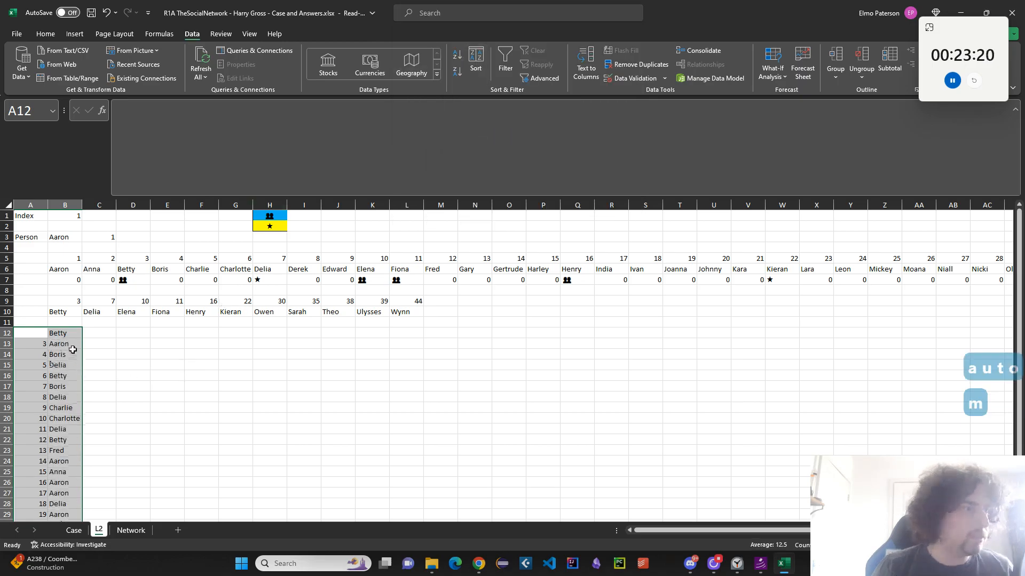
# Copy the friend names in B13:B32 and check the Level 2 answer format on the Case sheet and the numbering on Network
pyautogui.click(72, 350)
pyautogui.scroll(-2, 77, 373)
pyautogui.moveTo(65, 280); pyautogui.dragTo(80, 489)
pyautogui.hotkey('ctrl', 'c')
pyautogui.click(74, 530)
pyautogui.scroll(3, 140, 475)
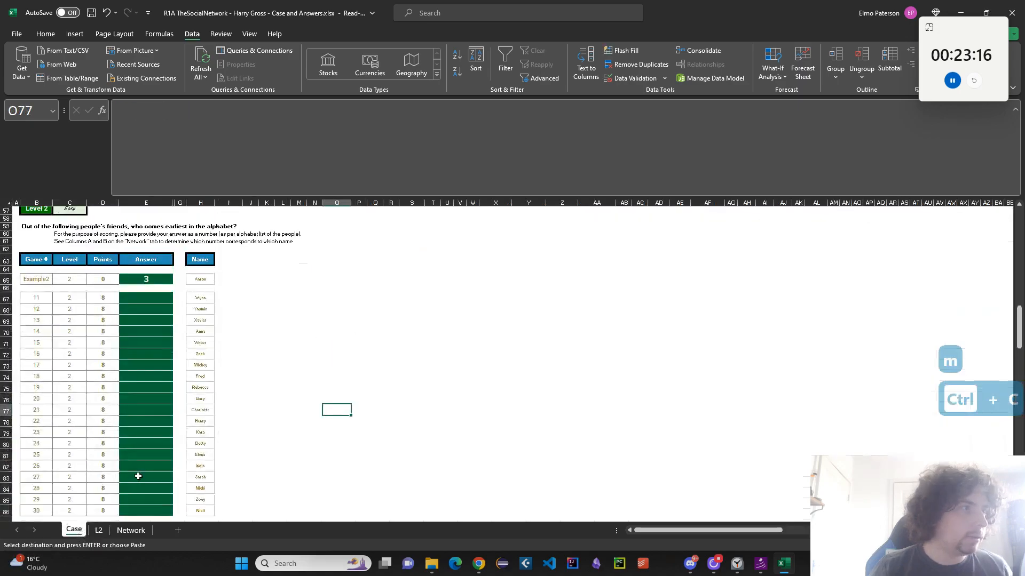
pyautogui.scroll(1, 156, 429)
pyautogui.scroll(-1, 155, 429)
pyautogui.click(131, 530)
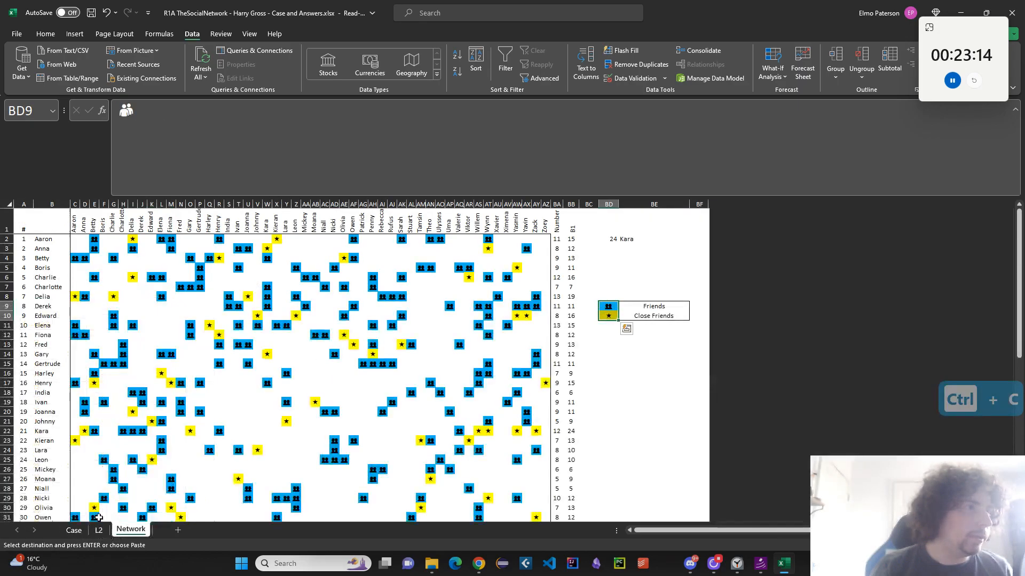
# On L2, change the B12 formula to =B9 so the data table returns friend numbers instead of names
pyautogui.click(98, 530)
pyautogui.scroll(2, 57, 330)
pyautogui.click(65, 332)
pyautogui.click(245, 149)
pyautogui.click(71, 301)
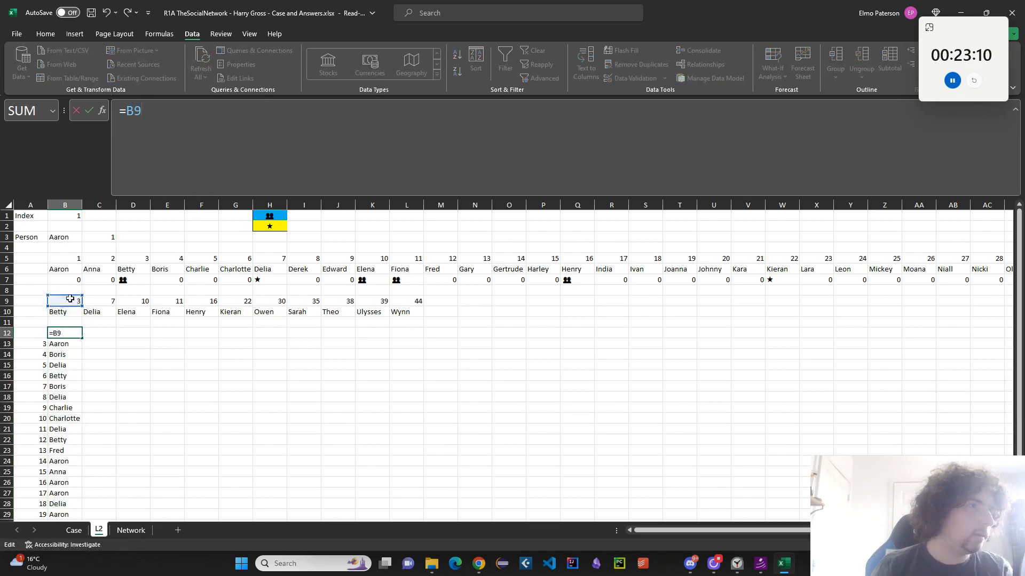
pyautogui.press('Return')
# Copy the data table results in B13:B32 and paste them as values into the Level 2 answers from E67 on Case
pyautogui.hotkey('ctrl', 'shift', 'Down')
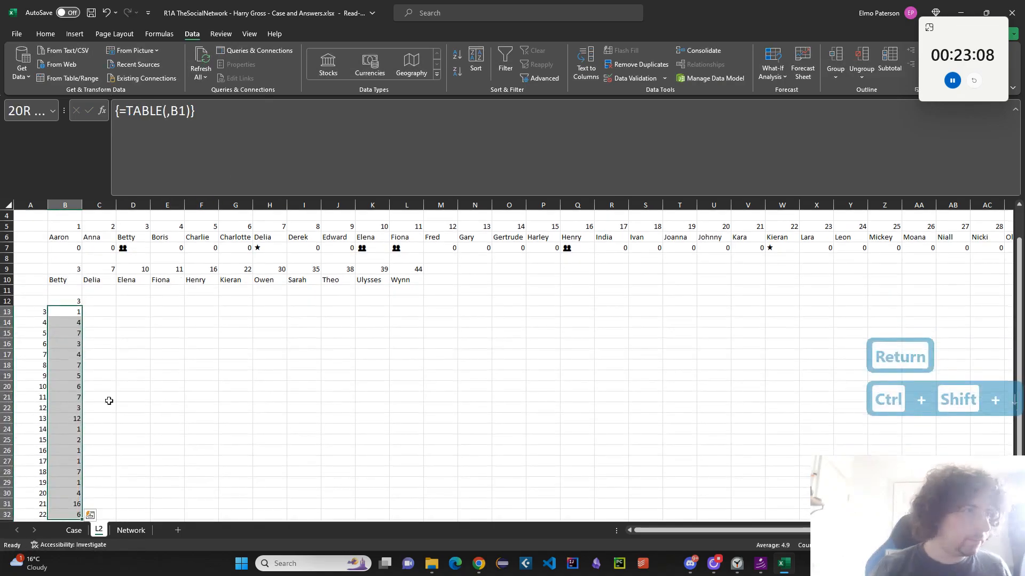
pyautogui.hotkey('ctrl', 'c')
pyautogui.click(73, 530)
pyautogui.click(160, 345)
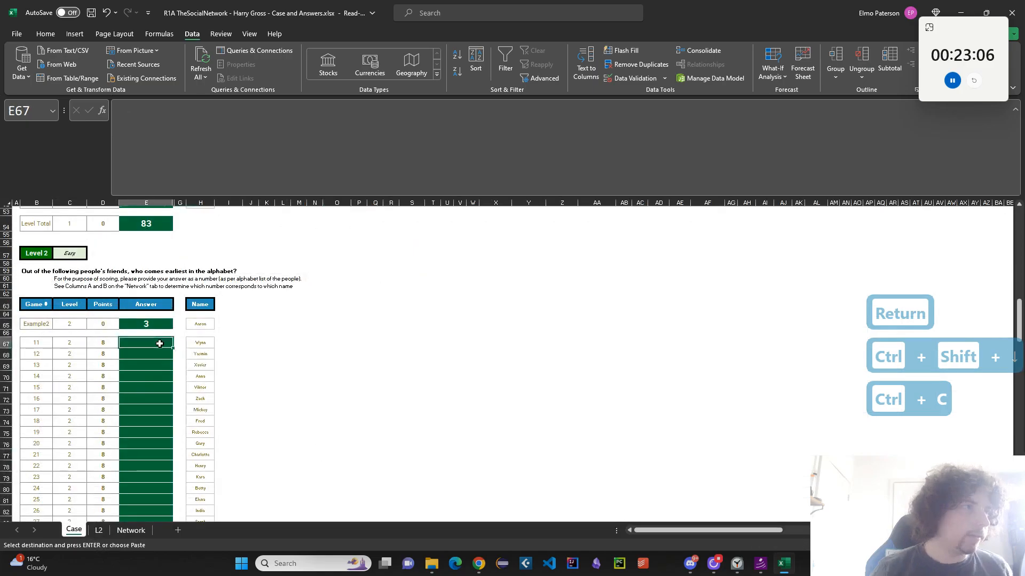
pyautogui.hotkey('ctrl', 'shift', 'v')
# Look at the Level 3 question on Case, insert a blank worksheet before L2 and start renaming it
pyautogui.scroll(-5, 251, 371)
pyautogui.scroll(-5, 251, 371)
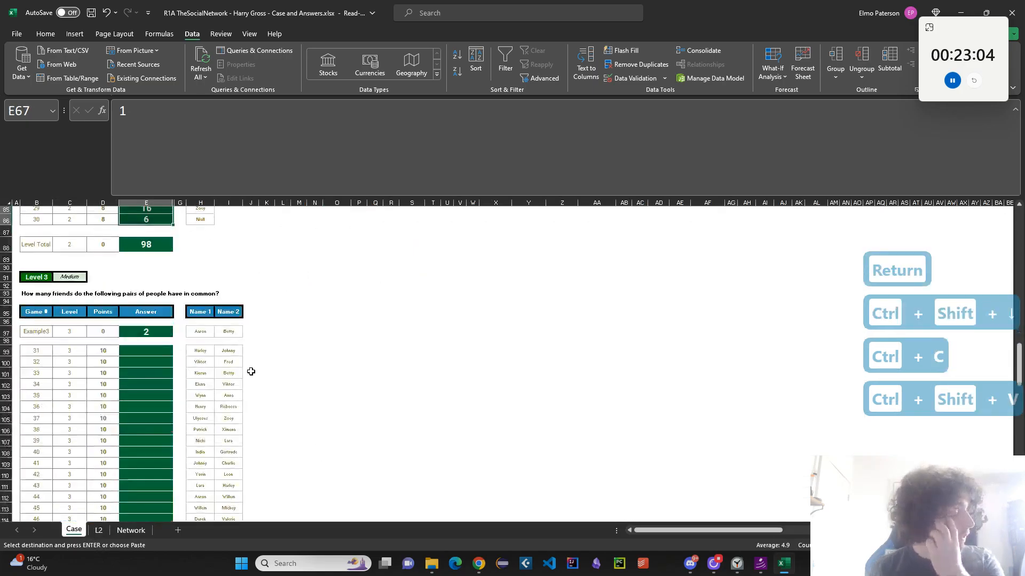
pyautogui.rightClick(101, 531)
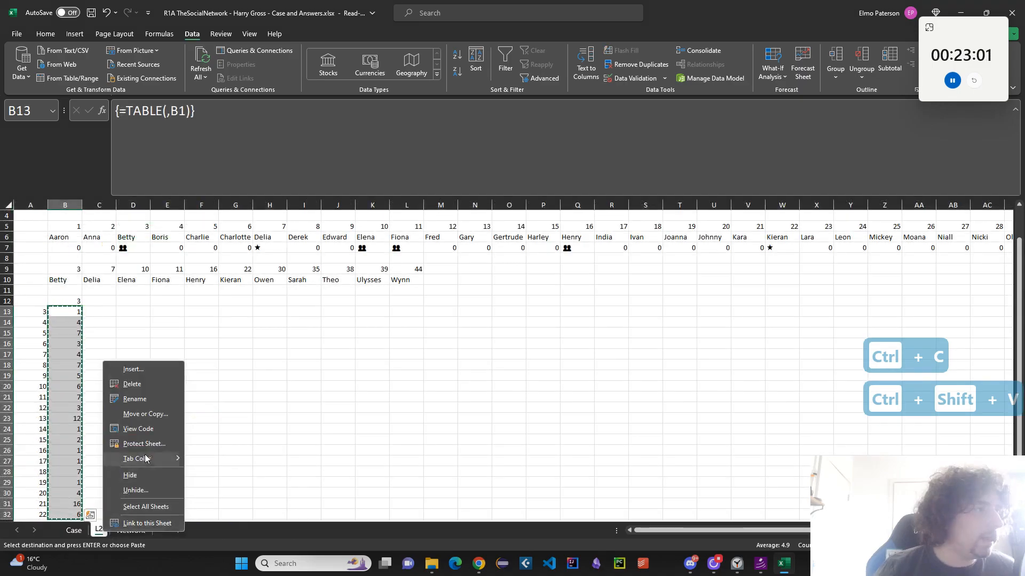
pyautogui.click(140, 369)
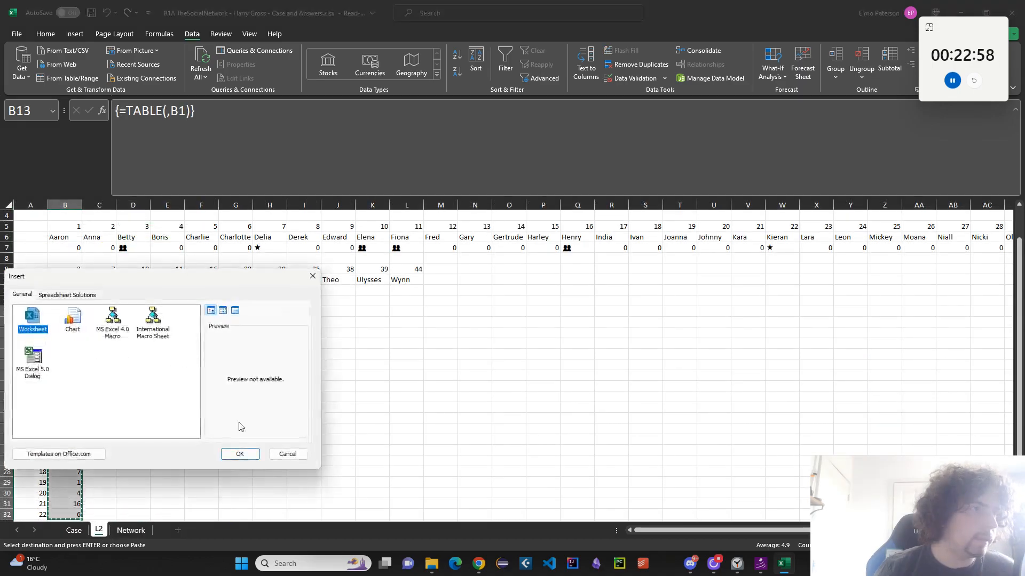
pyautogui.click(238, 452)
pyautogui.doubleClick(119, 528)
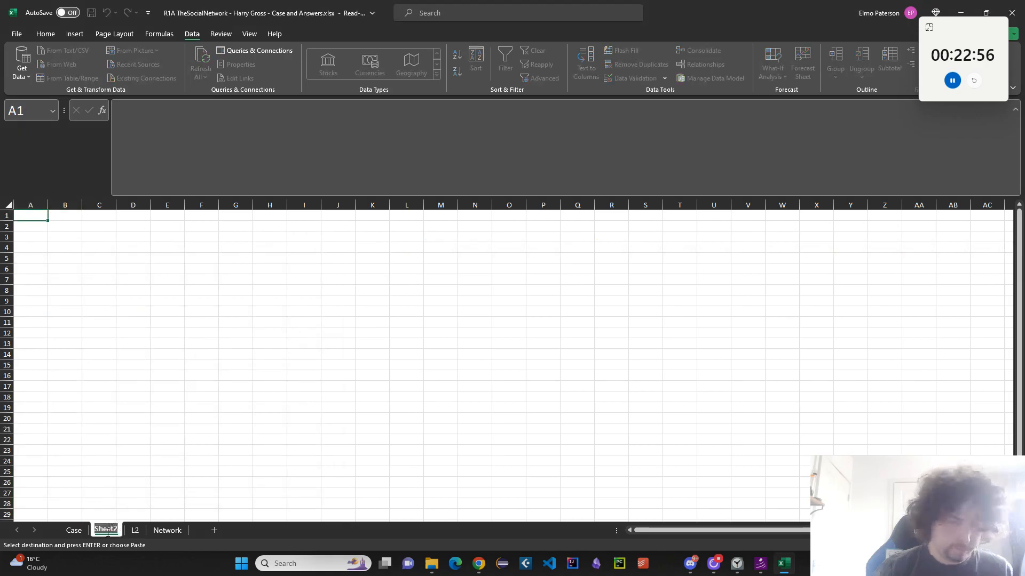
# Create a copy of the L2 sheet and place it before L2
pyautogui.rightClick(133, 530)
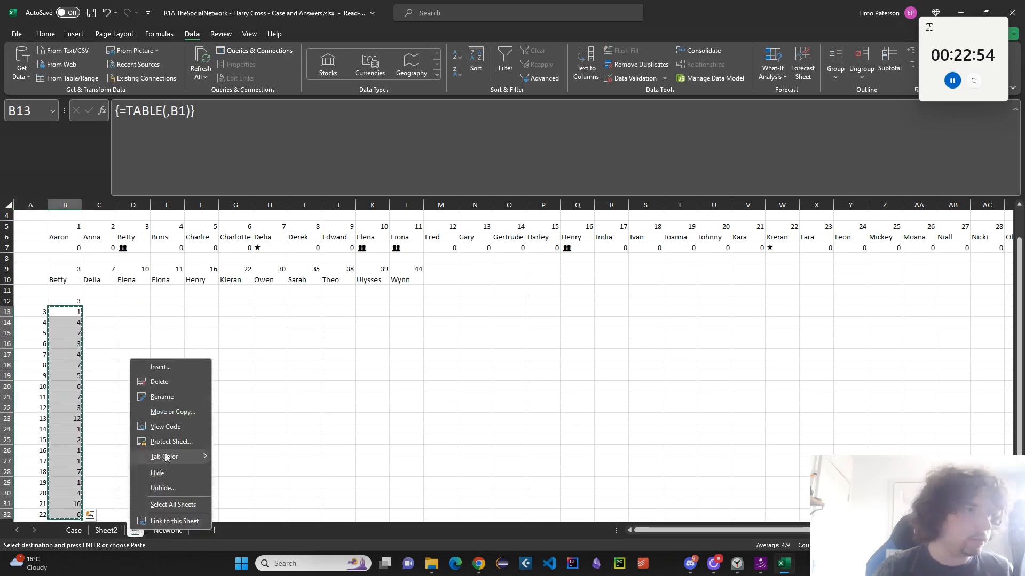
pyautogui.click(160, 412)
pyautogui.click(137, 473)
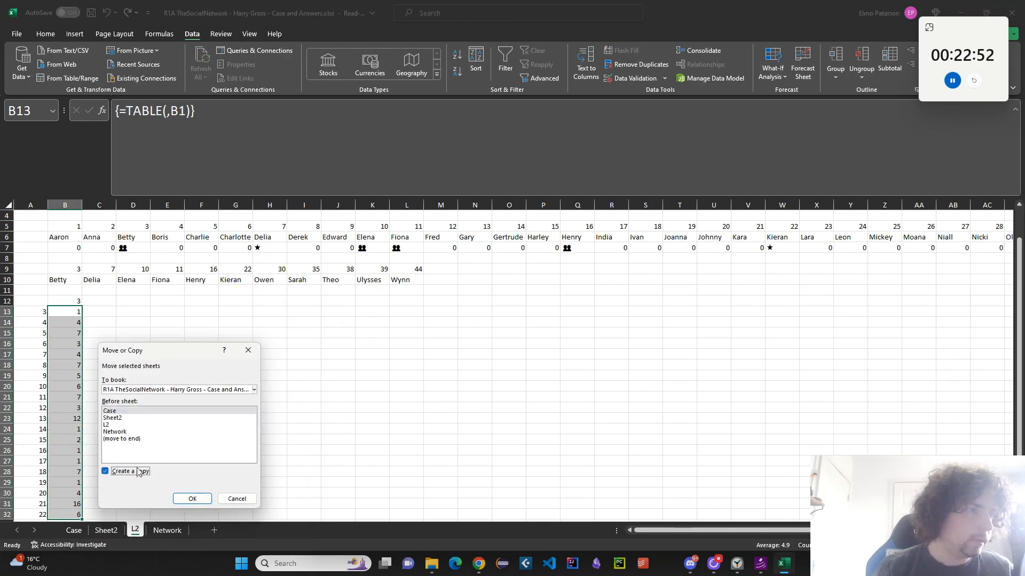
pyautogui.click(130, 426)
pyautogui.click(192, 498)
# Delete the blank Sheet2 and rename the copied L2 sheet as L3
pyautogui.rightClick(106, 530)
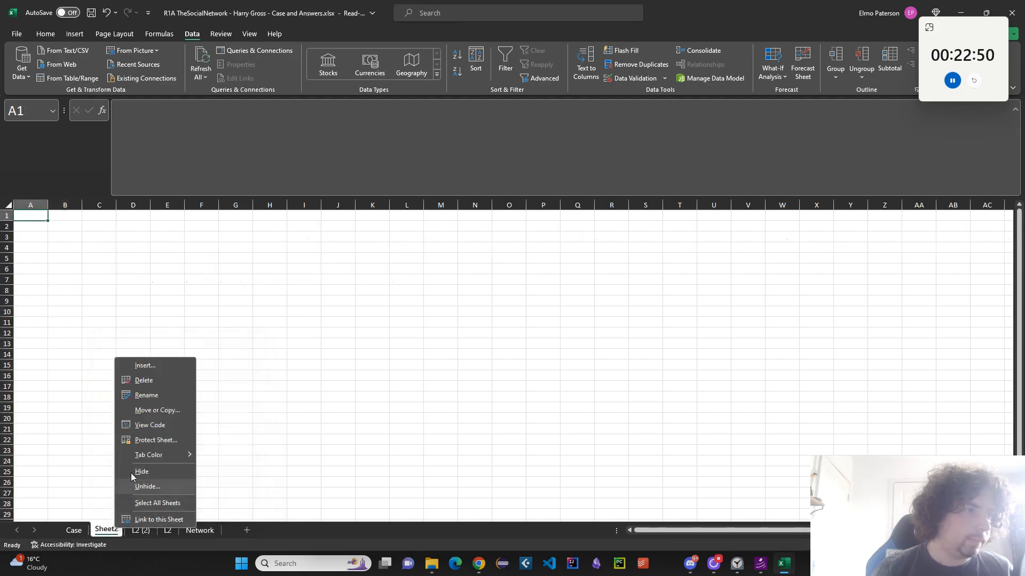
pyautogui.click(143, 380)
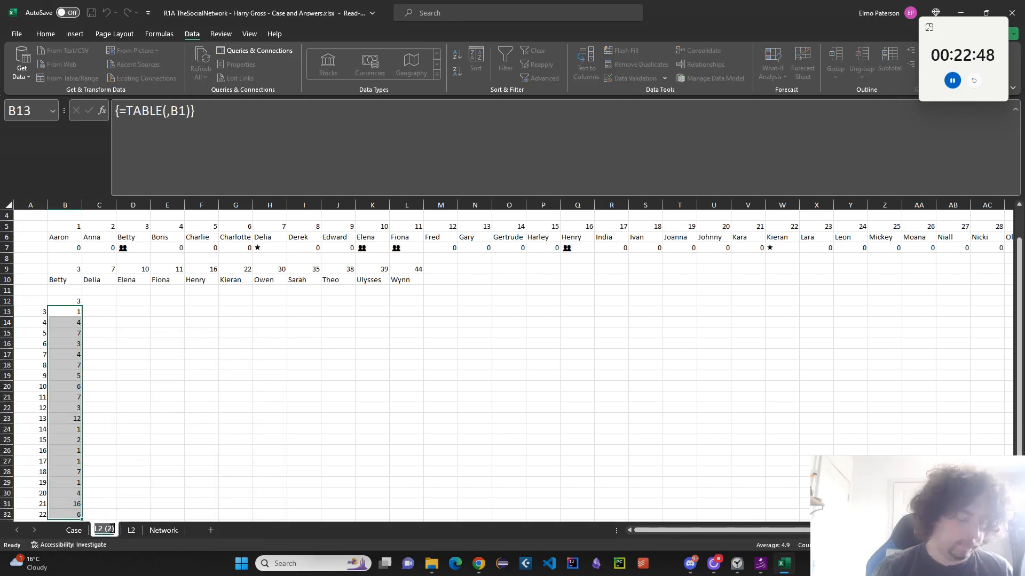
pyautogui.write('L3')
pyautogui.press('Return')
# Change the A3 label to Person1, insert a row below it and label A4 Person 2
pyautogui.scroll(1, 174, 400)
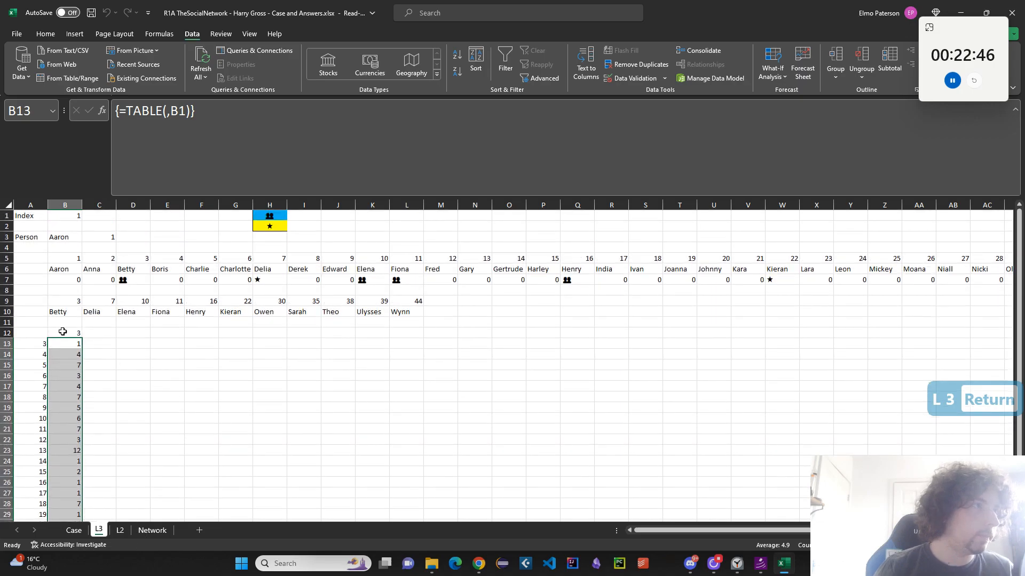
pyautogui.doubleClick(32, 237)
pyautogui.write('1')
pyautogui.click(160, 344)
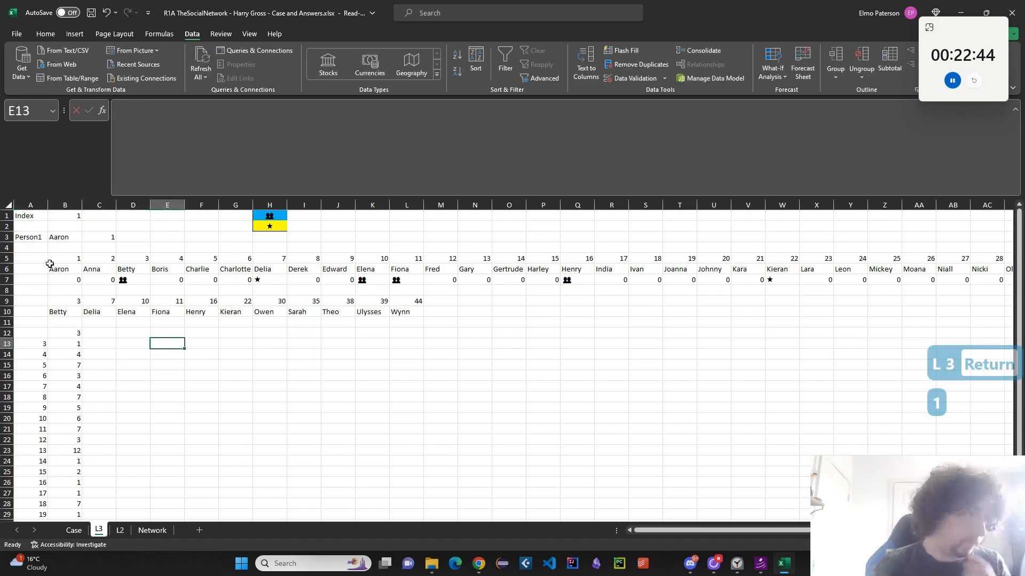
pyautogui.rightClick(7, 248)
pyautogui.click(32, 354)
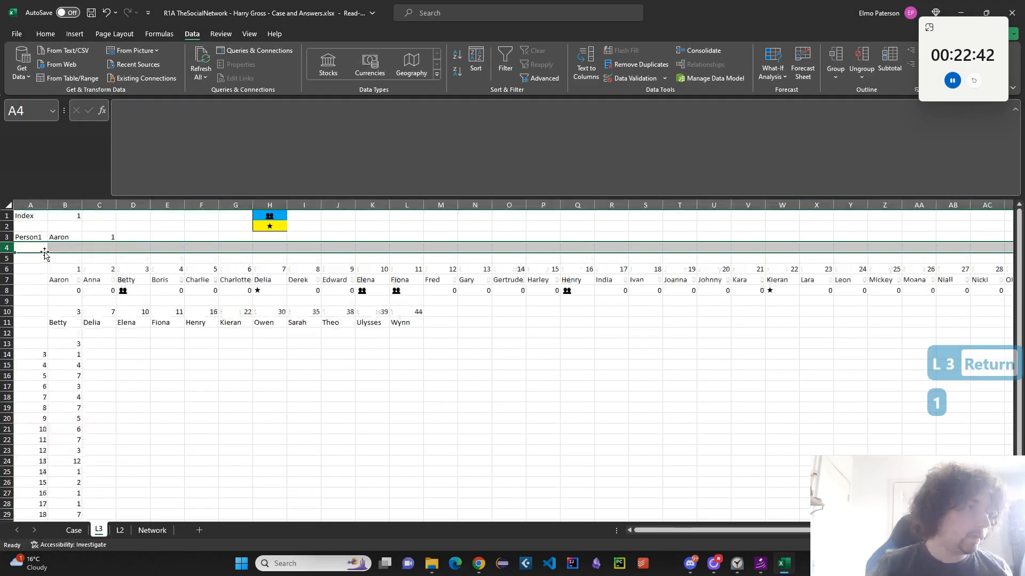
pyautogui.write('Person 2')
pyautogui.press('Tab')
# In B4, enter an INDEX formula that picks from the Level 3 Name 2 column on Case using B1
pyautogui.write('=INDEX(')
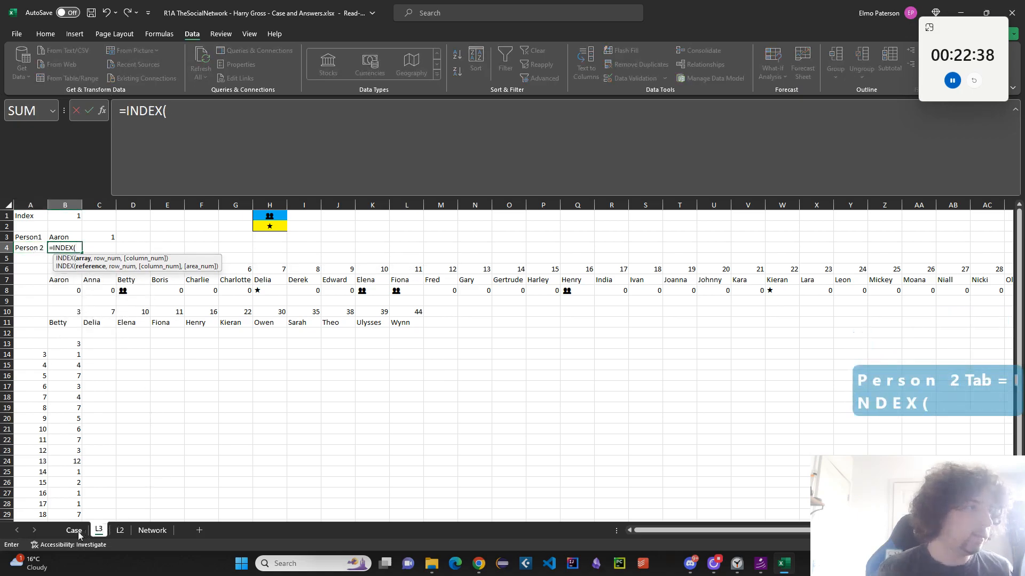
pyautogui.click(74, 530)
pyautogui.moveTo(233, 333); pyautogui.dragTo(230, 366)
pyautogui.write(',B1)')
pyautogui.press('Return')
# Reuse the C3 lookup formula in C4 as =XLOOKUP(B4,B7:AY7,B6:AY6) to get the second person's number
pyautogui.press('Up')
pyautogui.press('Right')
pyautogui.click(91, 238)
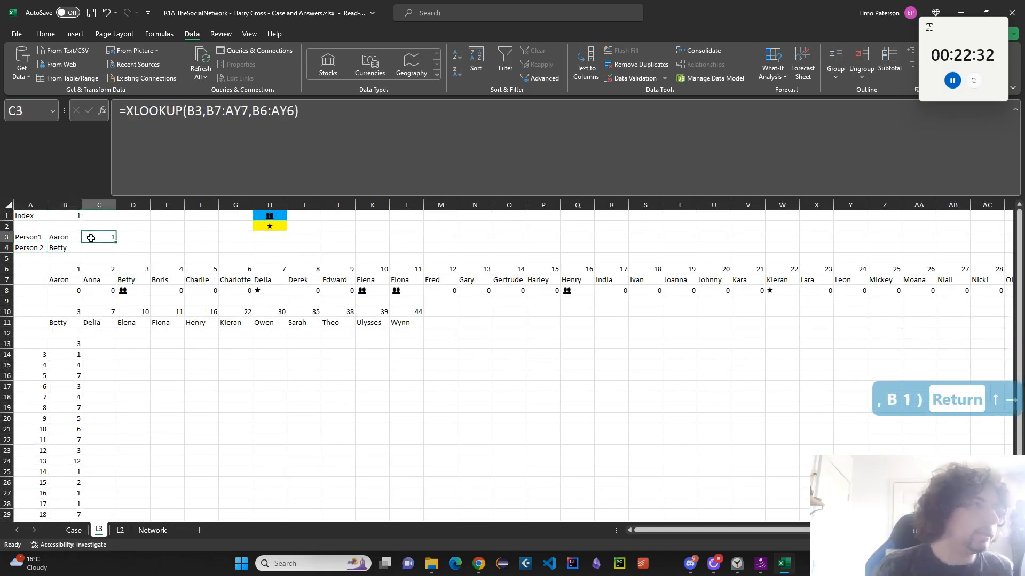
pyautogui.click(163, 175)
pyautogui.hotkey('ctrl', 'a')
pyautogui.hotkey('ctrl', 'c')
pyautogui.press('Escape')
pyautogui.click(98, 247)
pyautogui.hotkey('ctrl', 'v')
pyautogui.click(219, 146)
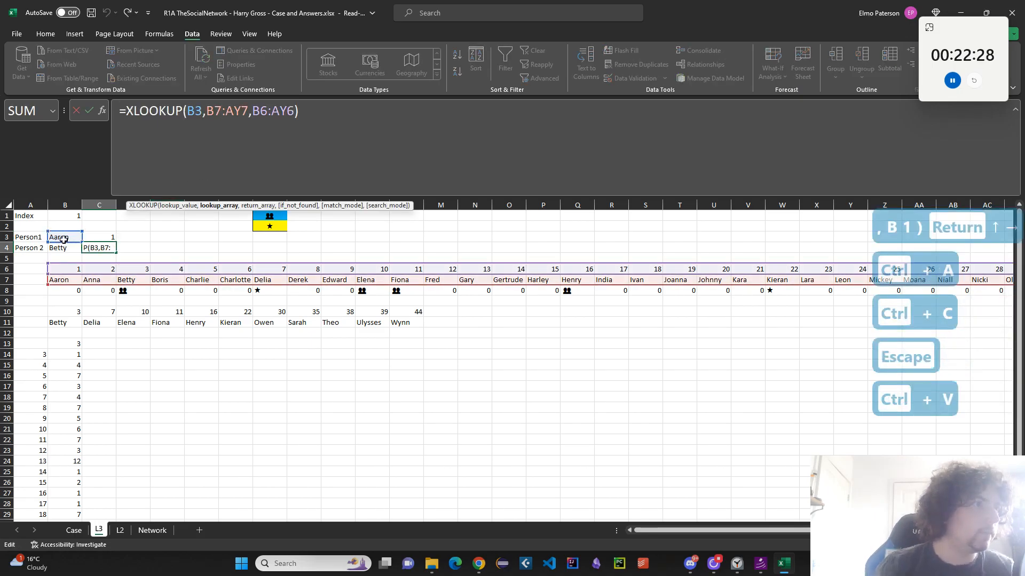
pyautogui.moveTo(63, 243); pyautogui.dragTo(64, 254)
pyautogui.press('Return')
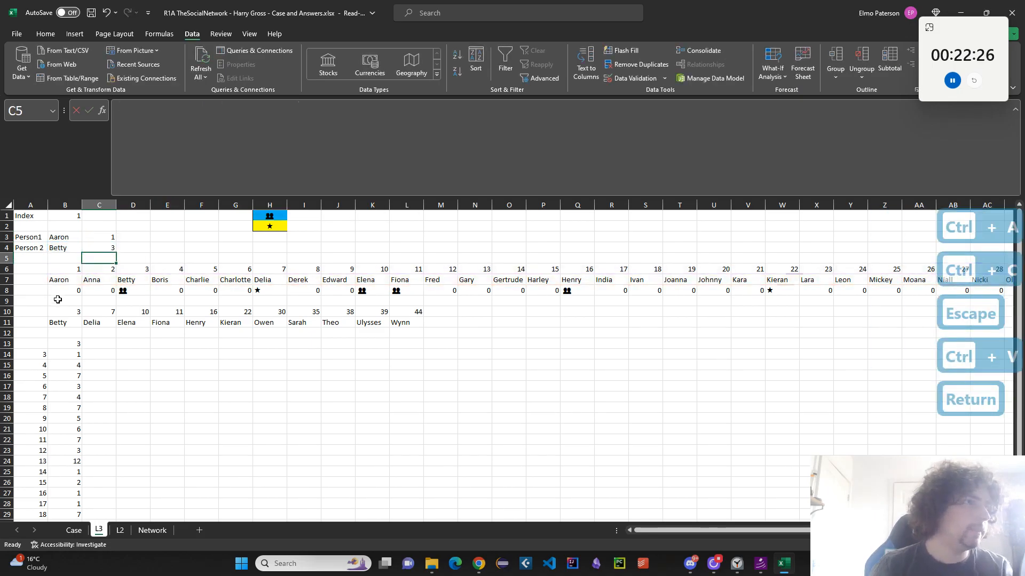
# Clear the copied number sequence and data table in columns A and B from row 13 down on L3
pyautogui.click(38, 346)
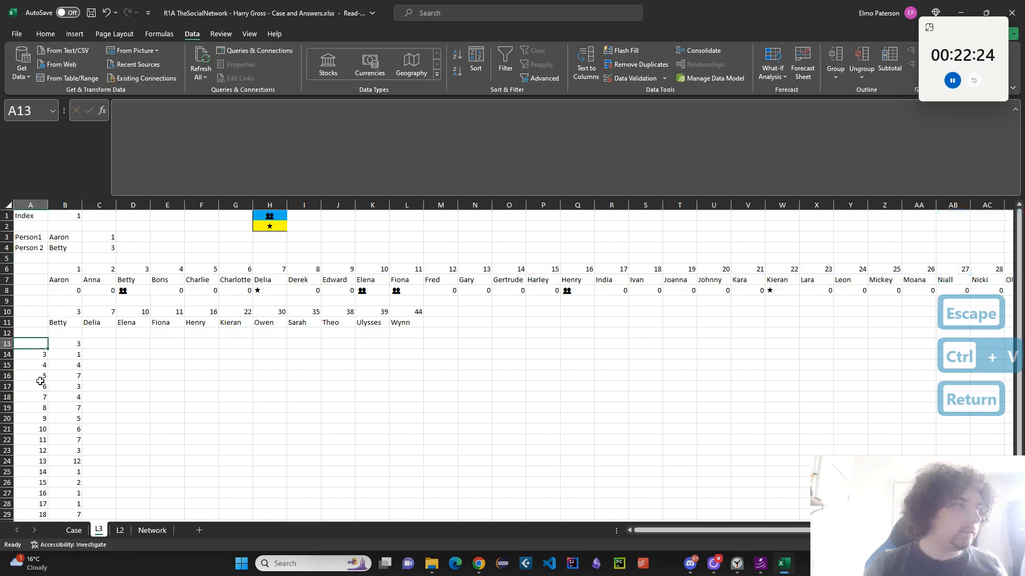
pyautogui.scroll(-5, 62, 321)
pyautogui.keyDown('shift'); pyautogui.click(75, 396); pyautogui.keyUp('shift')
pyautogui.press('Delete')
pyautogui.scroll(5, 80, 379)
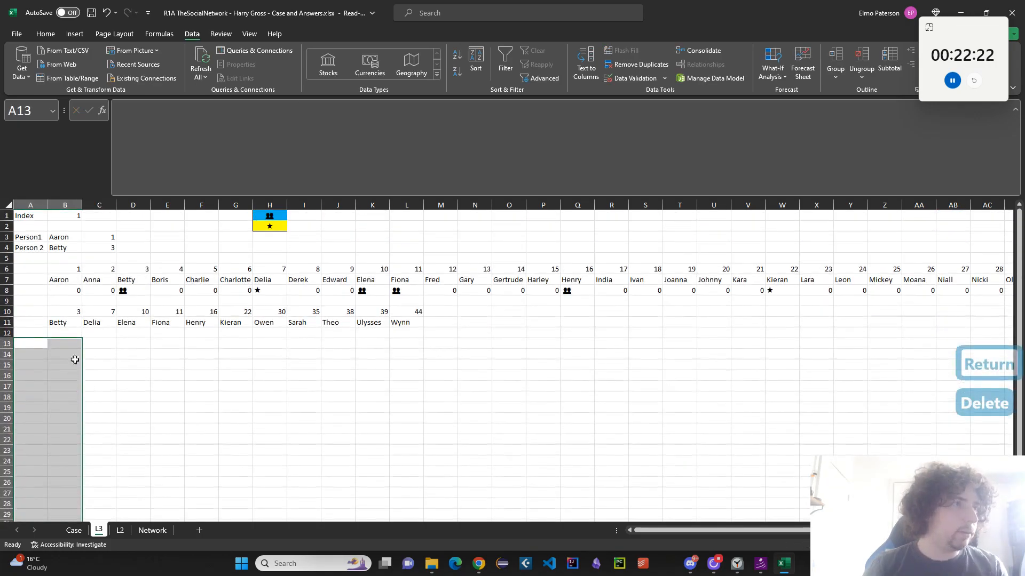
# Try to reuse the B10 formula =FILTER(B6#,B8#<>0) in B13 for a second friend list
pyautogui.click(72, 311)
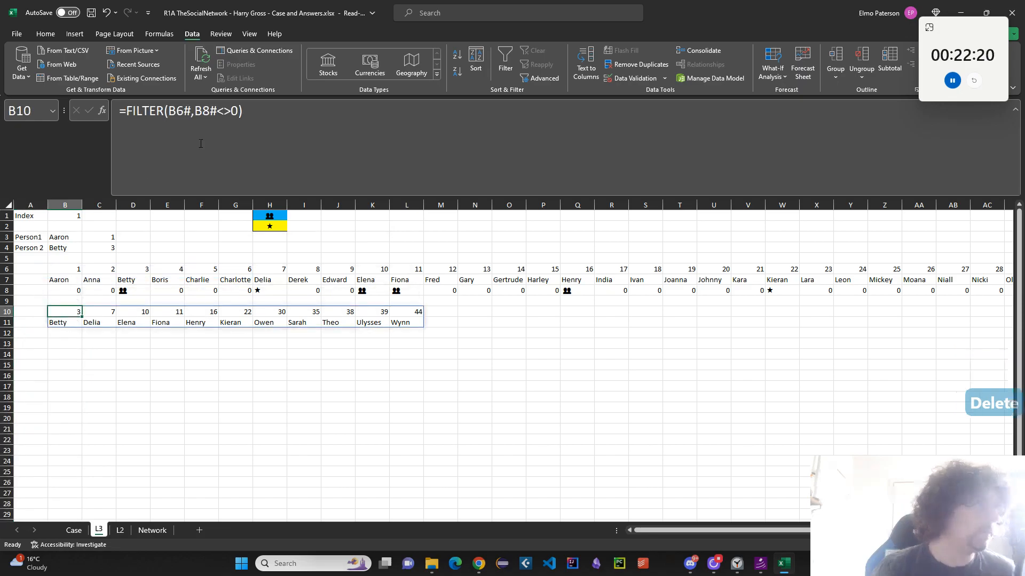
pyautogui.doubleClick(72, 311)
pyautogui.hotkey('ctrl', 'a')
pyautogui.hotkey('ctrl', 'c')
pyautogui.press('Escape')
pyautogui.click(69, 343)
pyautogui.hotkey('ctrl', 'v')
pyautogui.click(201, 148)
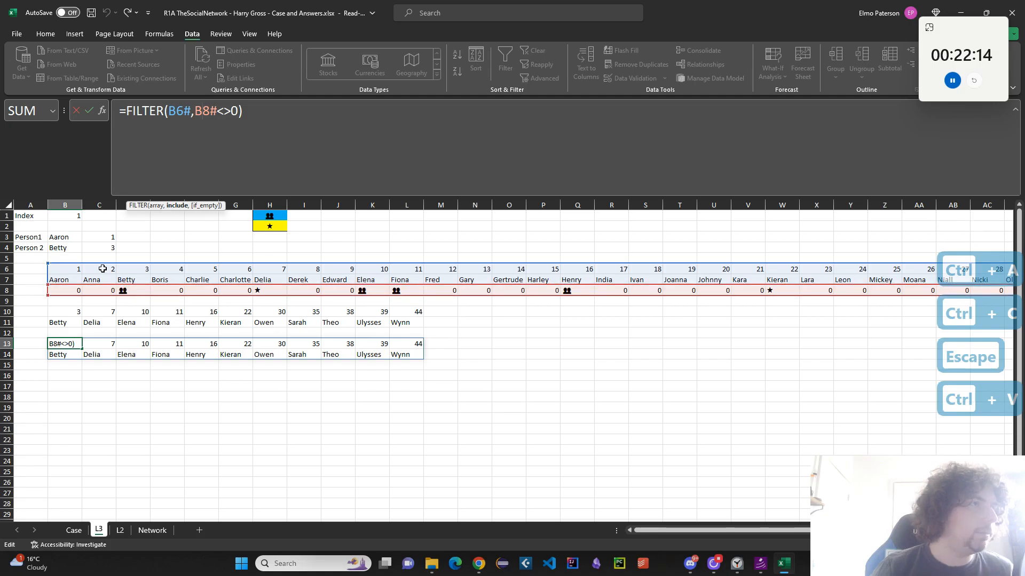
pyautogui.hotkey('ctrl', 'z')
# Delete the filtered friend list in rows 10 and 11 and check the formulas in the rows above
pyautogui.moveTo(31, 312); pyautogui.dragTo(480, 409)
pyautogui.press('Delete')
pyautogui.click(61, 279)
pyautogui.click(70, 291)
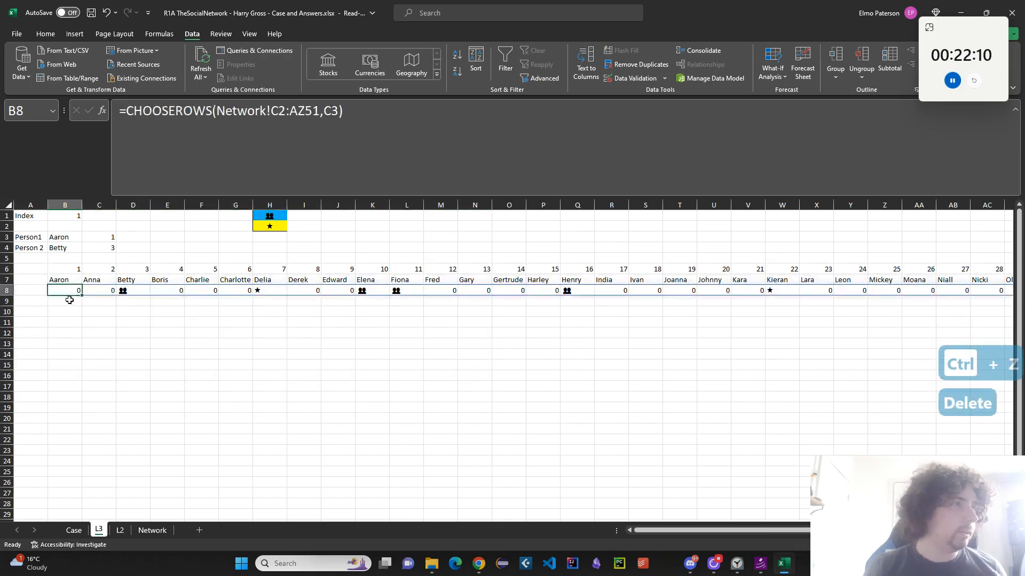
# Label A8 as P1 and A9 as P2
pyautogui.click(39, 289)
pyautogui.write('P1')
pyautogui.press('Return')
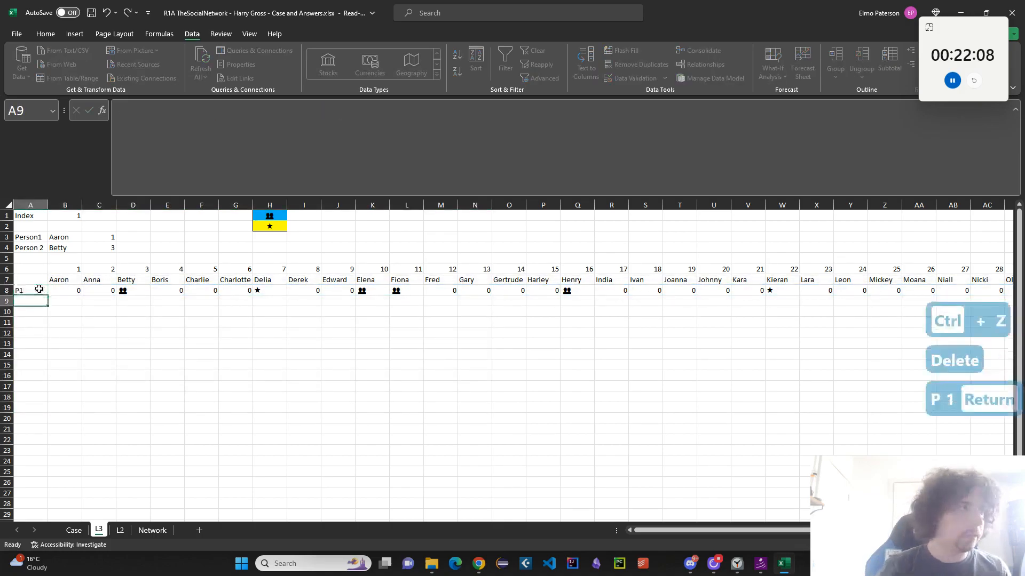
pyautogui.write('P2')
pyautogui.press('Return')
# Copy the B8 CHOOSEROWS formula on Network!C2:AZ51 into B9 and point its row number to the second person's number in C4
pyautogui.click(75, 291)
pyautogui.doubleClick(78, 290)
pyautogui.hotkey('ctrl', 'a')
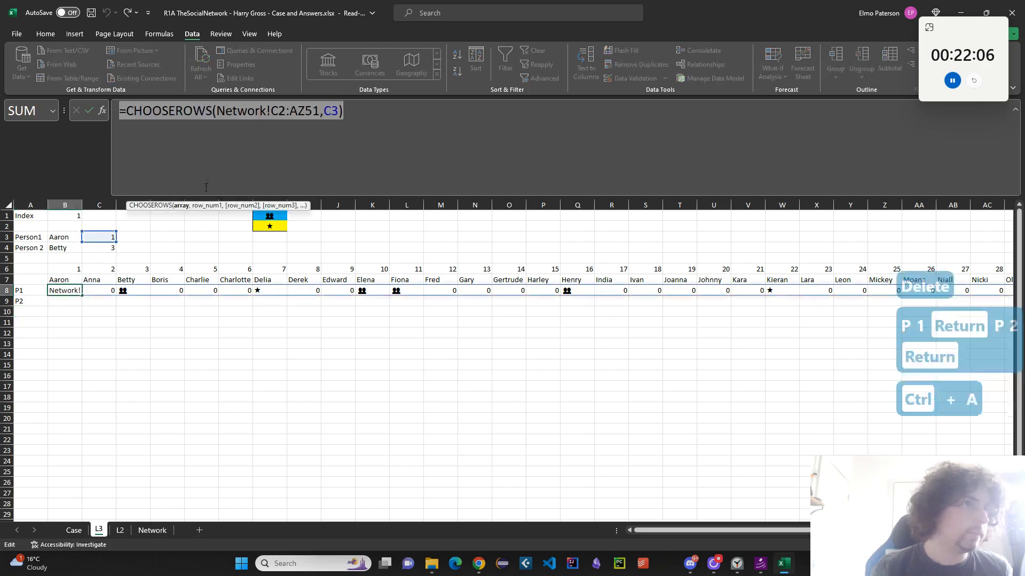
pyautogui.hotkey('ctrl', 'c')
pyautogui.hotkey('ctrl', 'v')
pyautogui.hotkey('ctrl', 'a')
pyautogui.hotkey('ctrl', 'c')
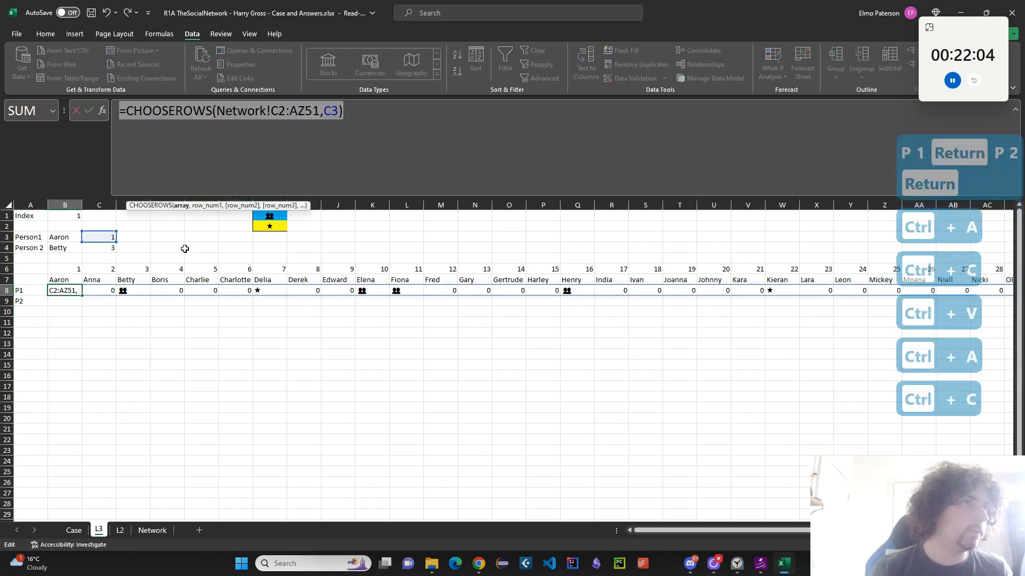
pyautogui.press('Escape')
pyautogui.click(67, 302)
pyautogui.hotkey('ctrl', 'v')
pyautogui.click(197, 147)
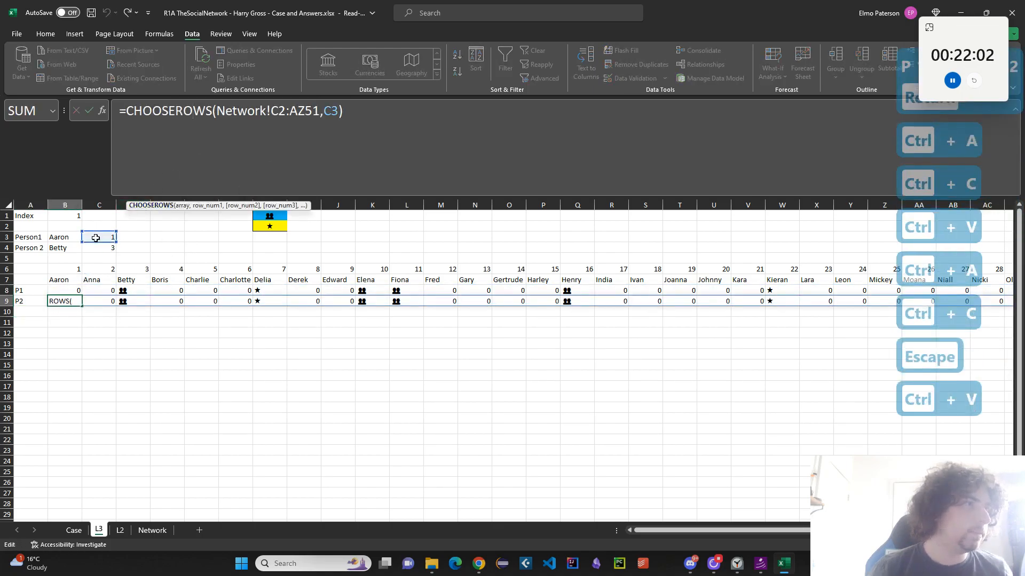
pyautogui.press('Return')
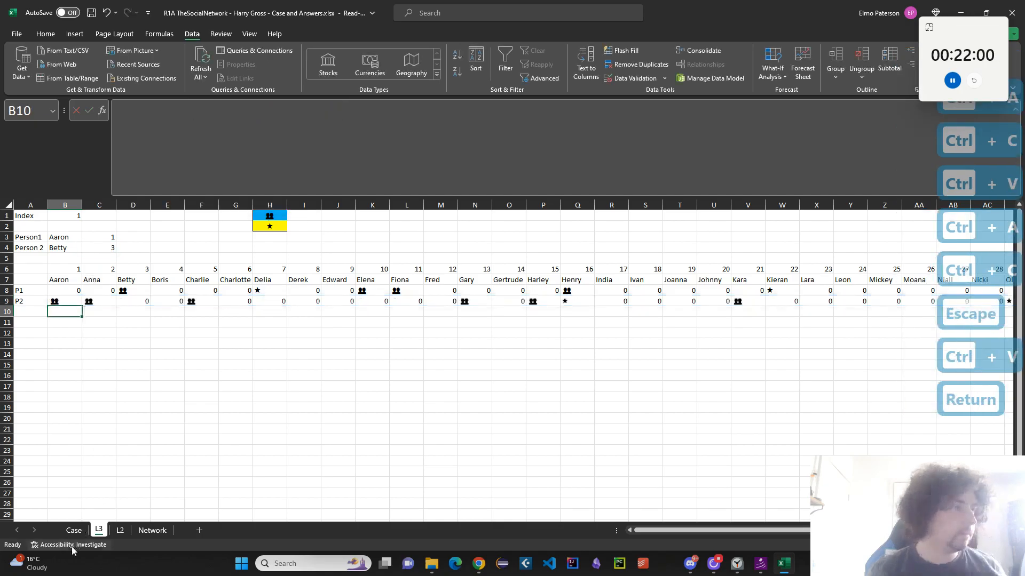
# Check the Level 3 question on the Case sheet, and label A10 on L3 as "In common?" with column A widened to fit
pyautogui.click(74, 530)
pyautogui.scroll(4, 229, 479)
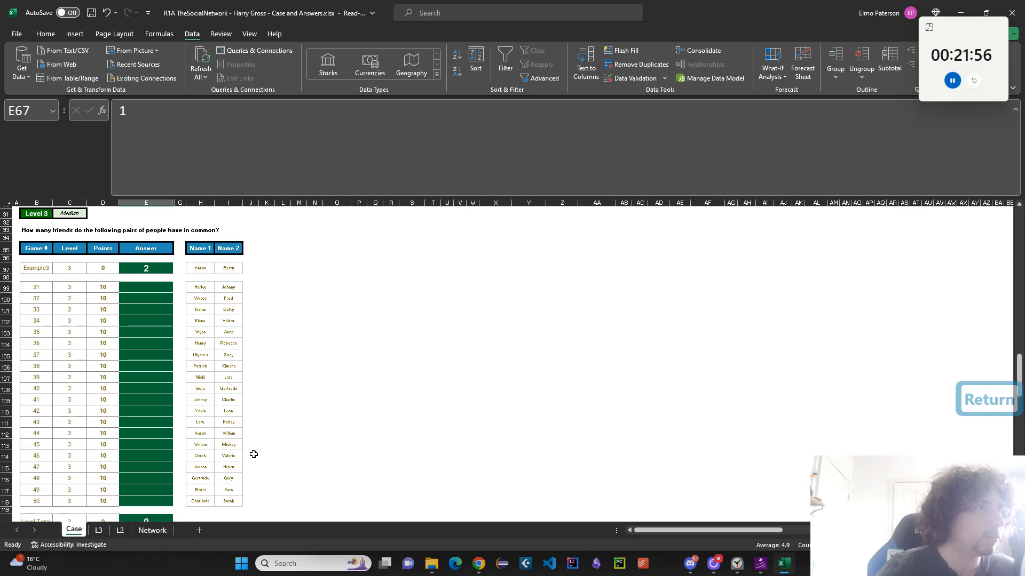
pyautogui.click(94, 532)
pyautogui.click(37, 316)
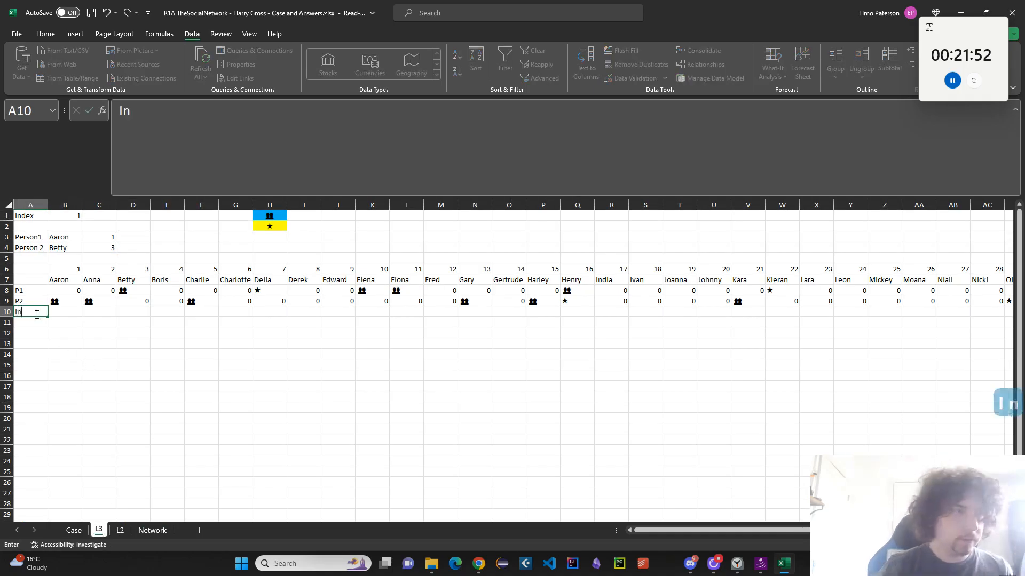
pyautogui.write('In common?')
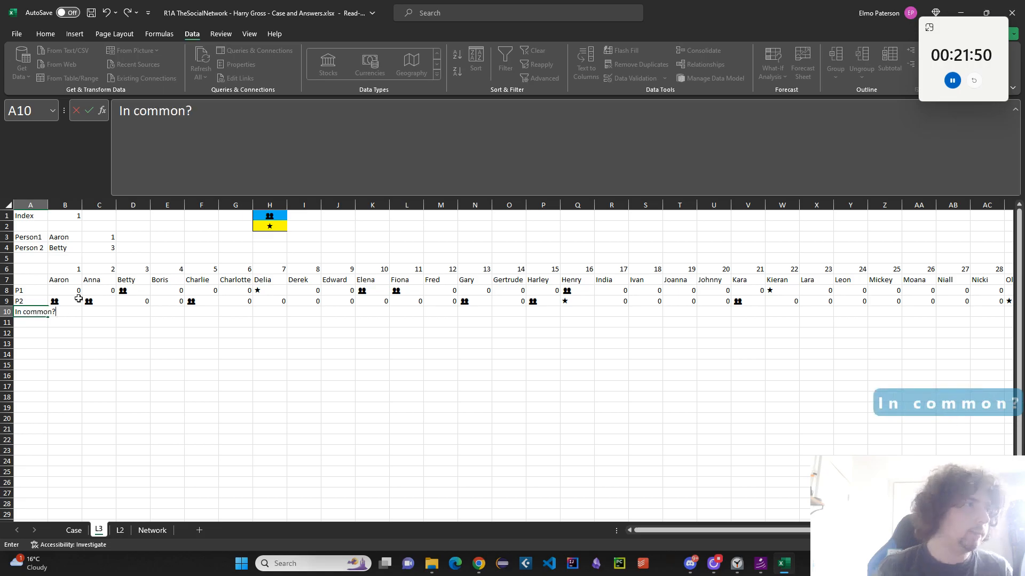
pyautogui.click(78, 298)
pyautogui.moveTo(48, 205); pyautogui.dragTo(64, 205)
# Enter =AND(B8<>0,B9<>0) in B10 to test whether both people have a connection with the first name
pyautogui.click(86, 315)
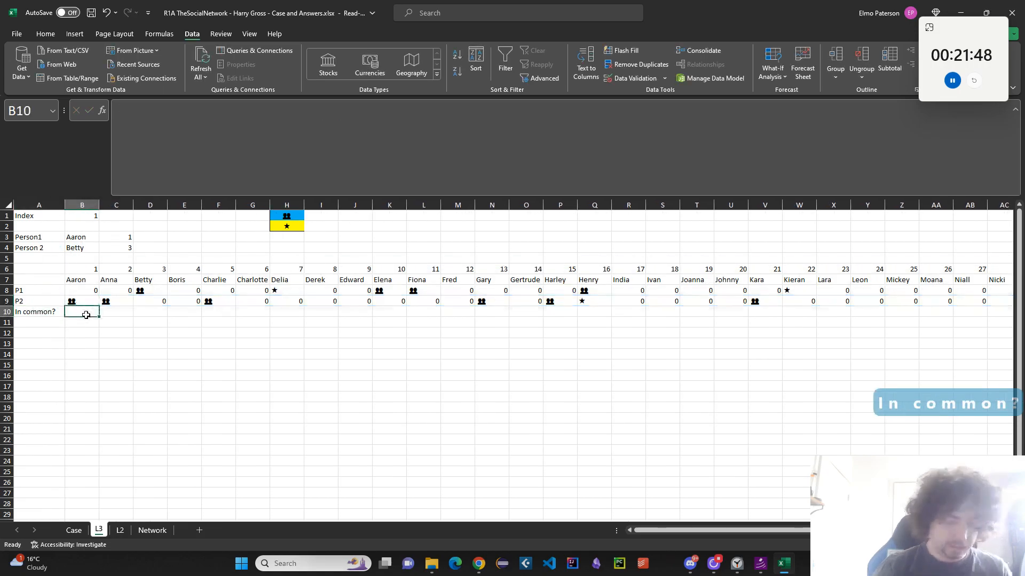
pyautogui.write('=AND(')
pyautogui.press('Up')
pyautogui.press('Up')
pyautogui.write('<>')
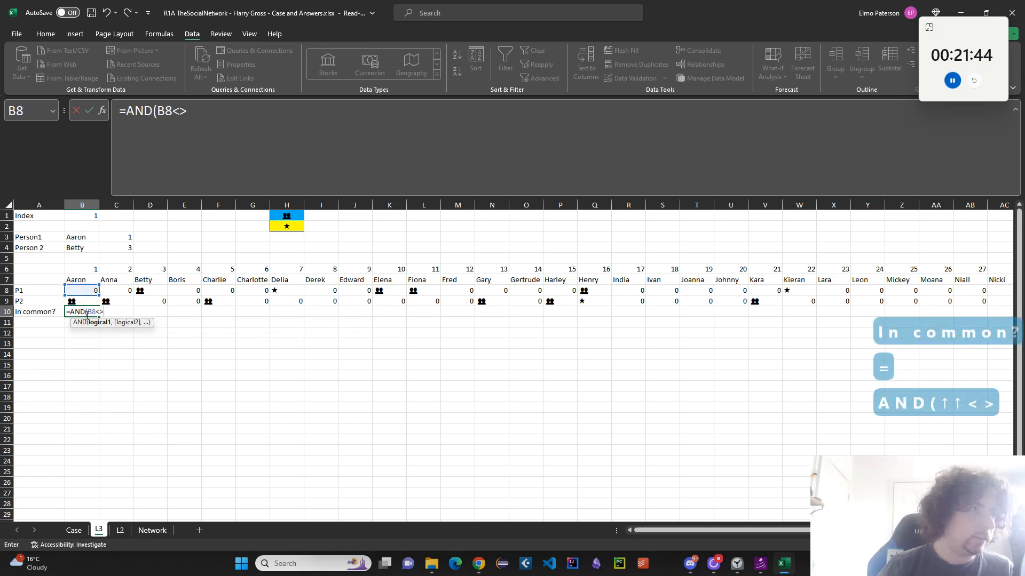
pyautogui.write('0,')
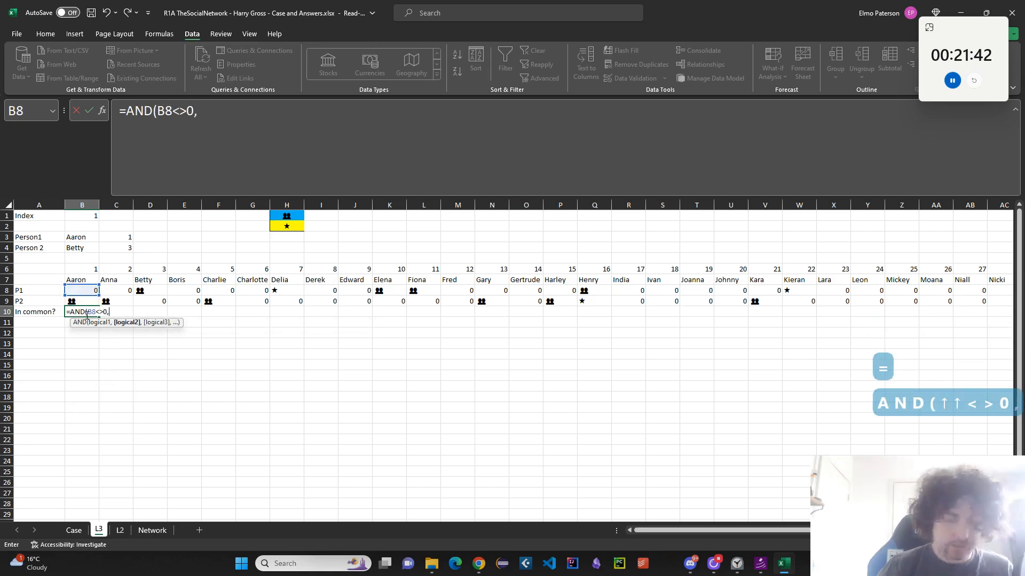
pyautogui.press('Up')
pyautogui.write('<>0')
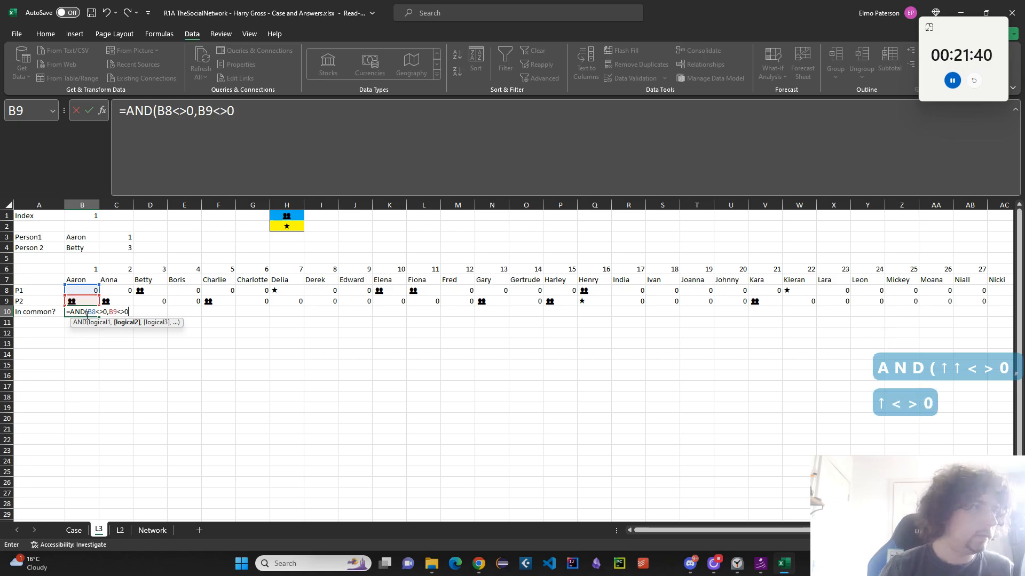
pyautogui.write(')')
pyautogui.press('Return')
# Copy the B10 AND formula across row 10 under every name through AY10
pyautogui.press('Up')
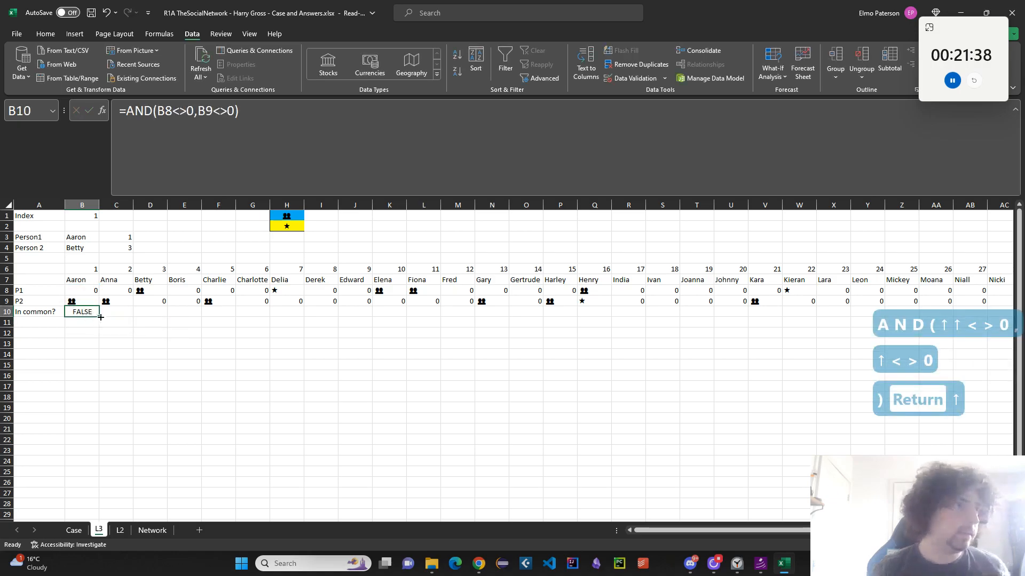
pyautogui.hotkey('ctrl', 'c')
pyautogui.press('Up')
pyautogui.hotkey('ctrl', 'Right')
pyautogui.press('Down')
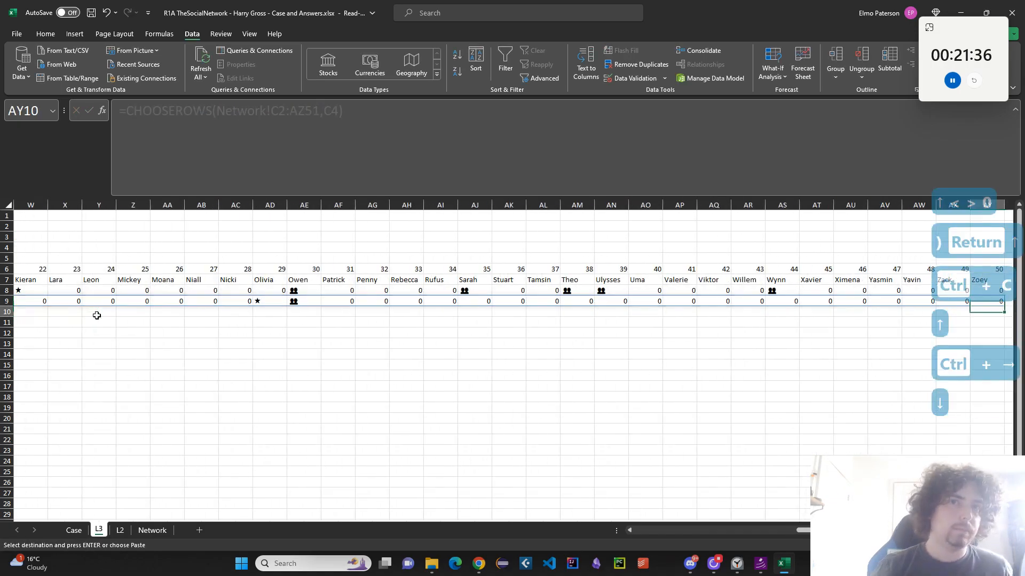
pyautogui.hotkey('ctrl', 'shift', 'Left')
pyautogui.press('Left')
pyautogui.press('Right')
pyautogui.press('Right')
pyautogui.press('Left')
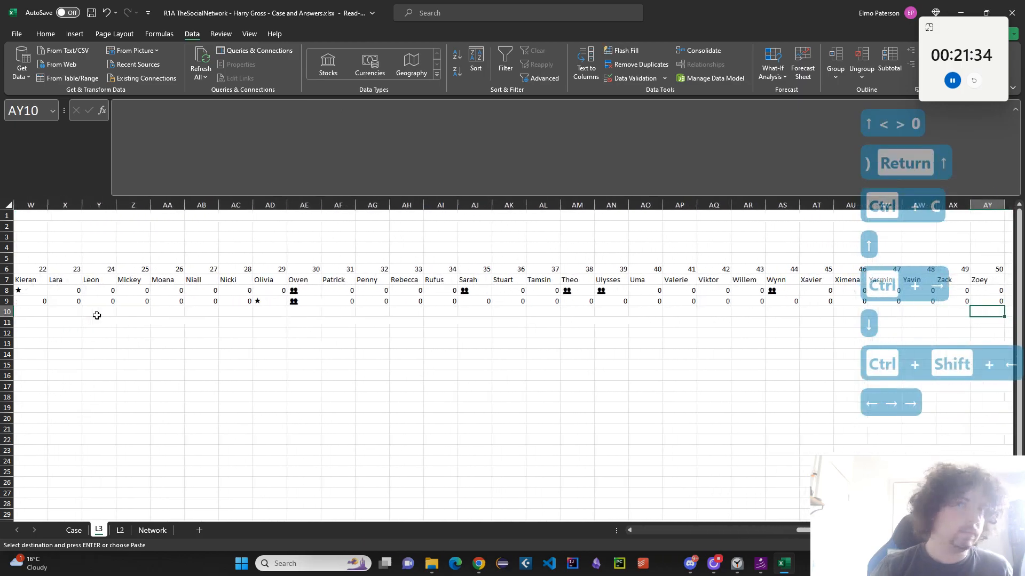
pyautogui.hotkey('ctrl', 'shift', 'Left')
pyautogui.hotkey('ctrl', 'v')
pyautogui.press('Down')
pyautogui.hotkey('ctrl', 'Left')
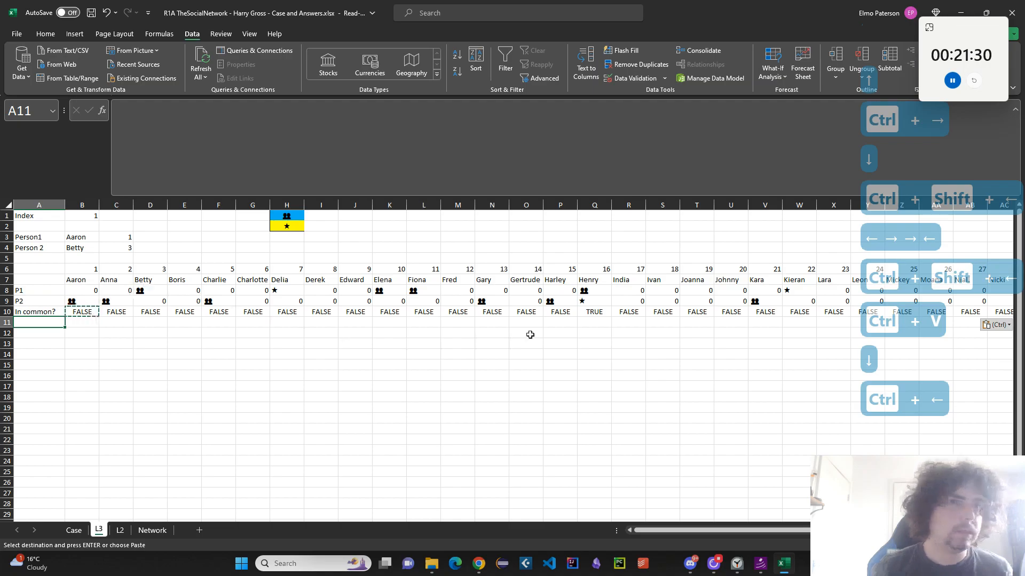
# Enter =SUM(B10:AY10) in B12 to total the in-common row
pyautogui.moveTo(592, 291); pyautogui.dragTo(592, 301)
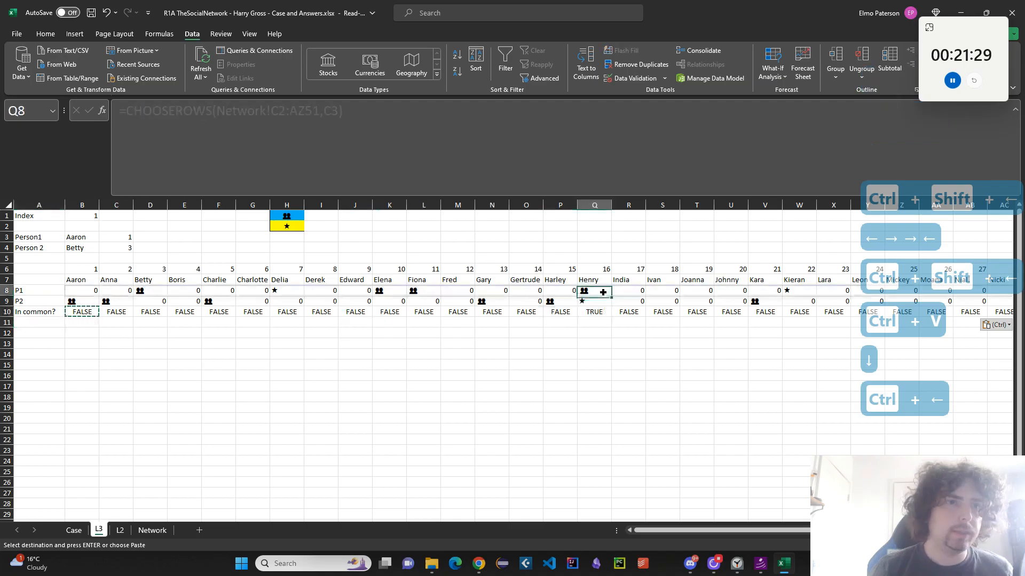
pyautogui.click(48, 340)
pyautogui.click(70, 335)
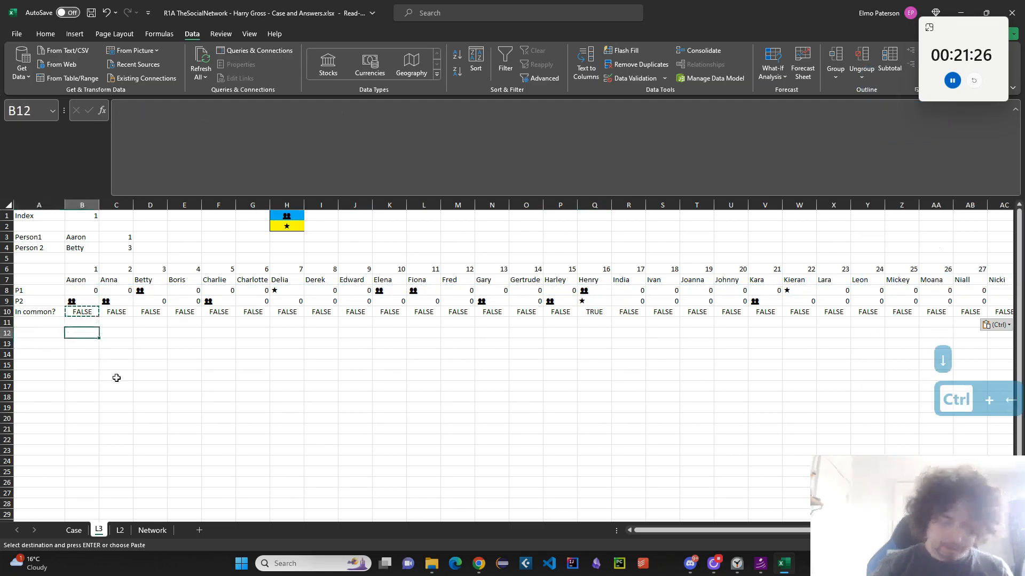
pyautogui.write('=SUM(')
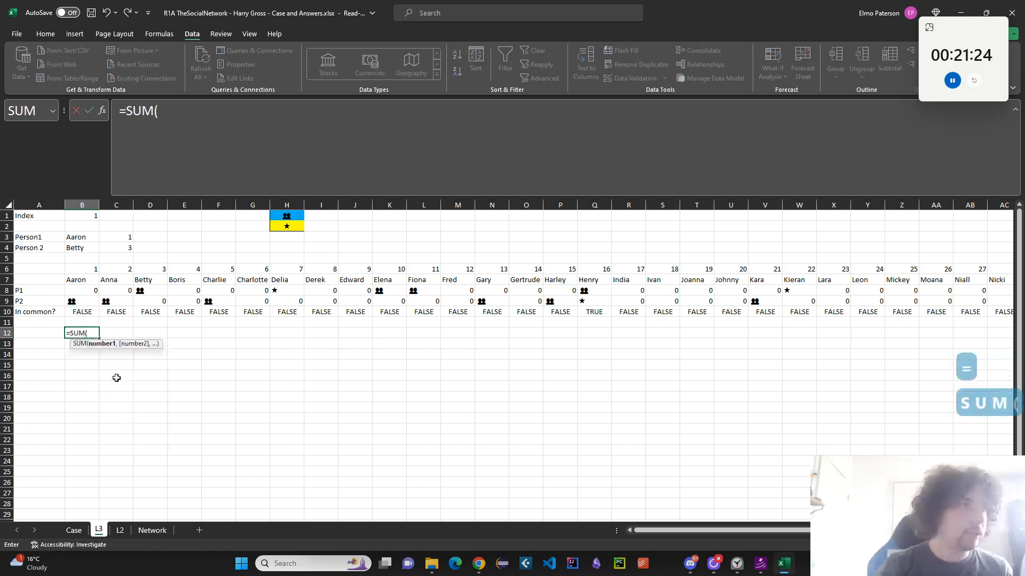
pyautogui.hotkey('ctrl', 'shift', 'Right')
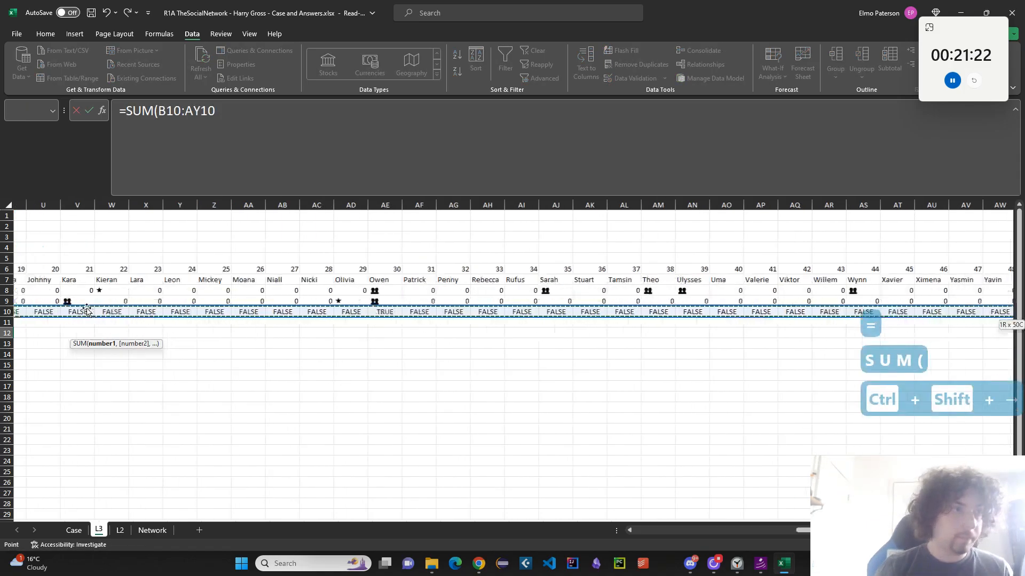
pyautogui.write(')')
pyautogui.press('Return')
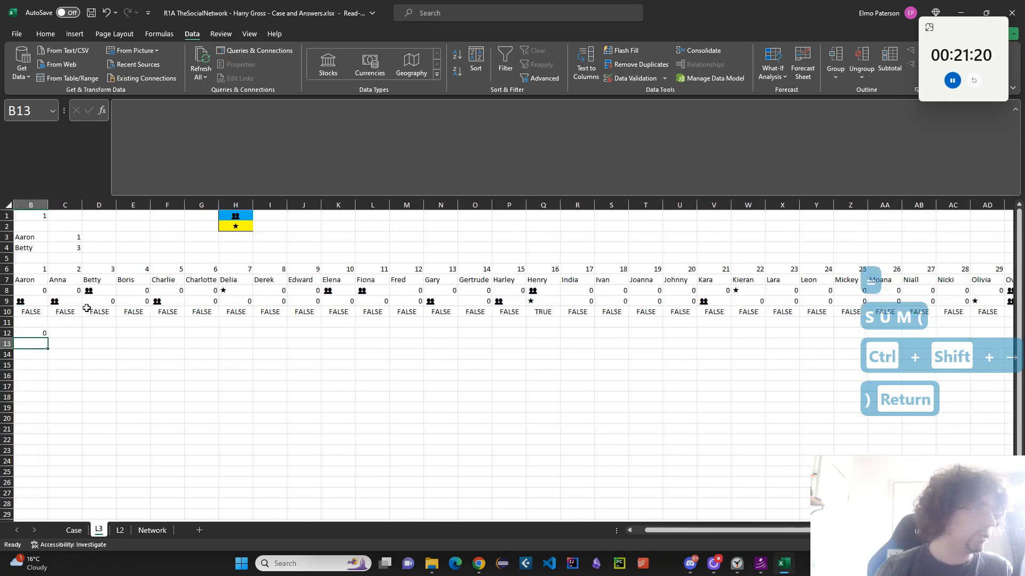
# Change the B12 formula to =SUM(--B10:AY10) so the TRUE/FALSE values are summed as numbers
pyautogui.click(158, 120)
pyautogui.write('--')
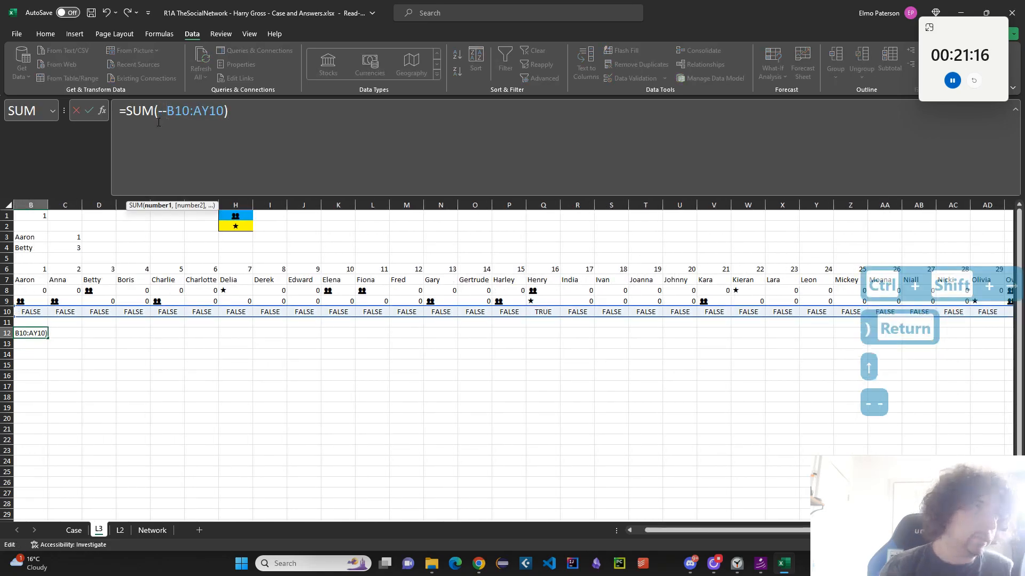
pyautogui.press('Return')
pyautogui.click(39, 332)
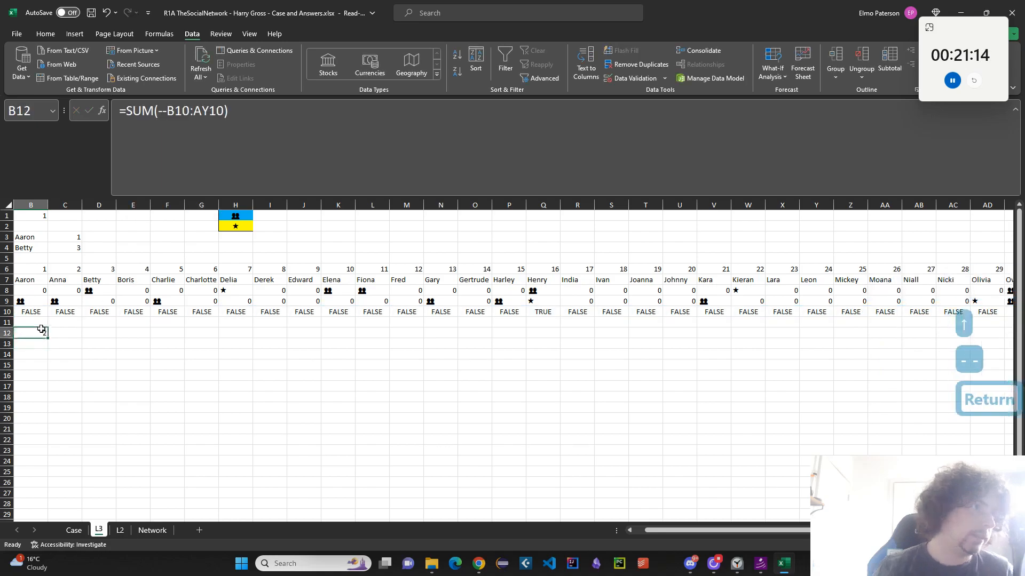
# Remove SUM from the B12 formula to view the converted row 10 values, and undo that change
pyautogui.doubleClick(137, 111)
pyautogui.press('Delete')
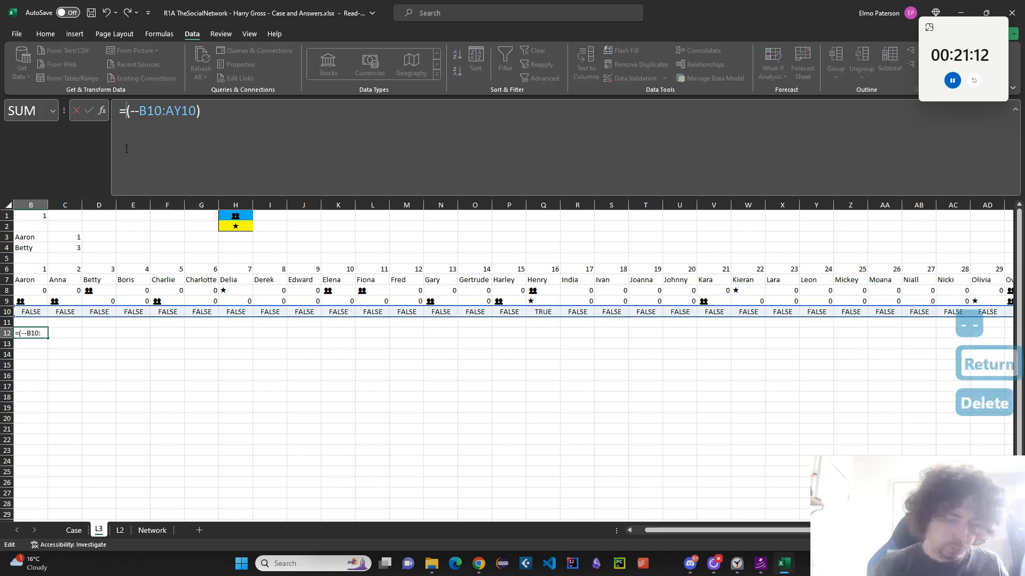
pyautogui.press('Return')
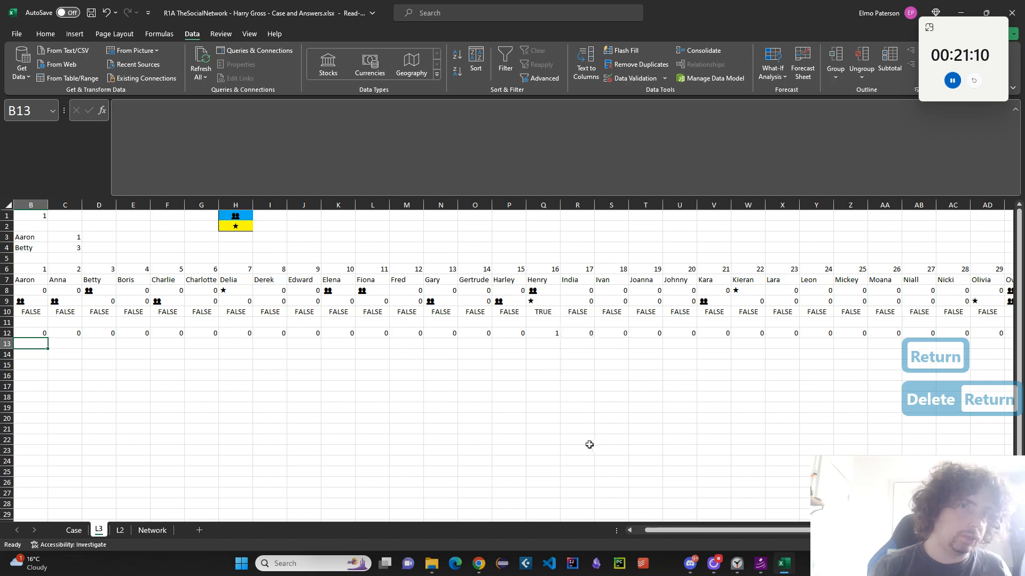
pyautogui.hotkey('ctrl', 'z')
pyautogui.hscroll(-2, 659, 511)
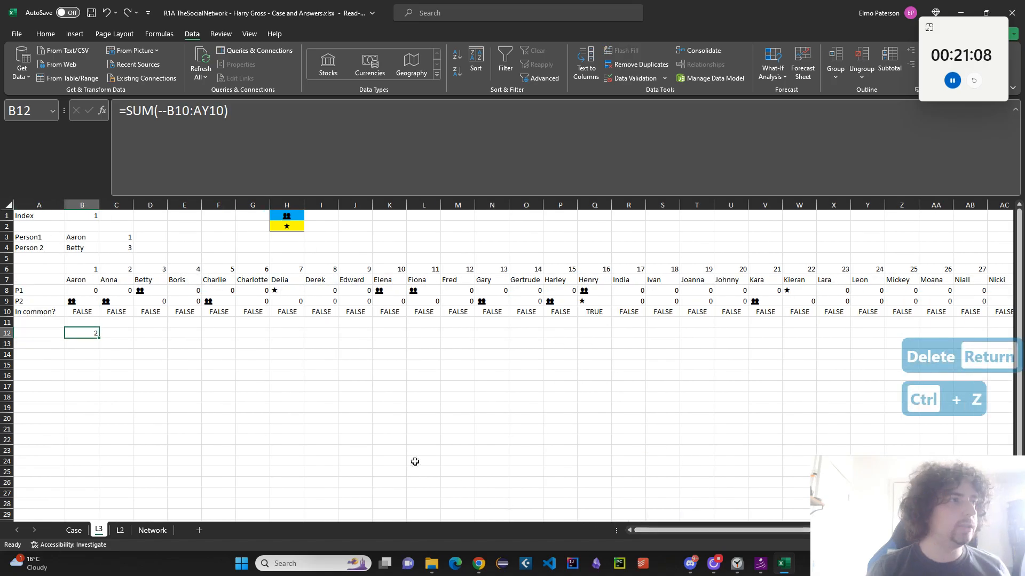
# Enter =SEQUENCE(20,,3) in A13 to list the index values for the 20 Level 3 games
pyautogui.click(60, 346)
pyautogui.write('=SEQUENCE(')
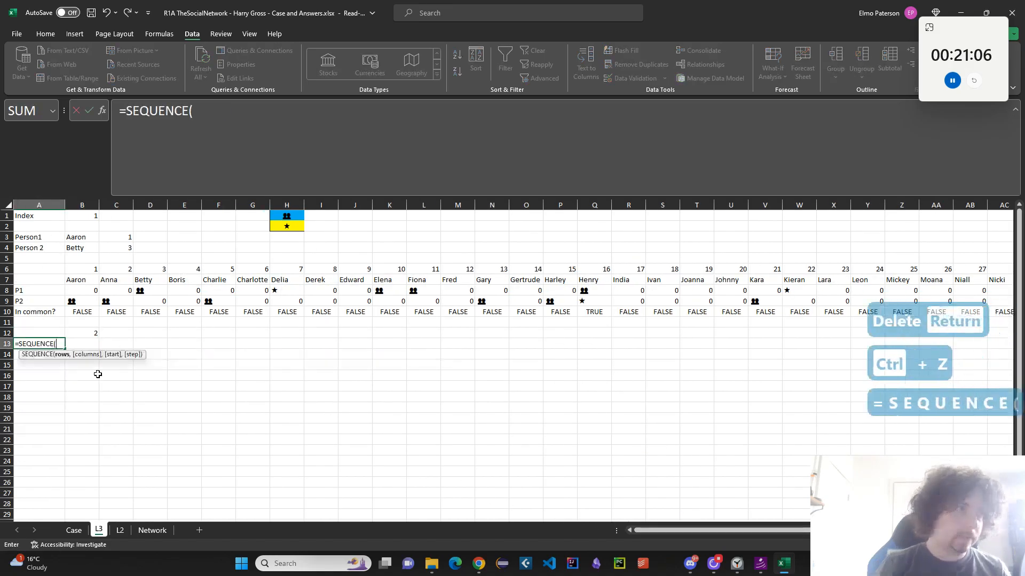
pyautogui.write('20,')
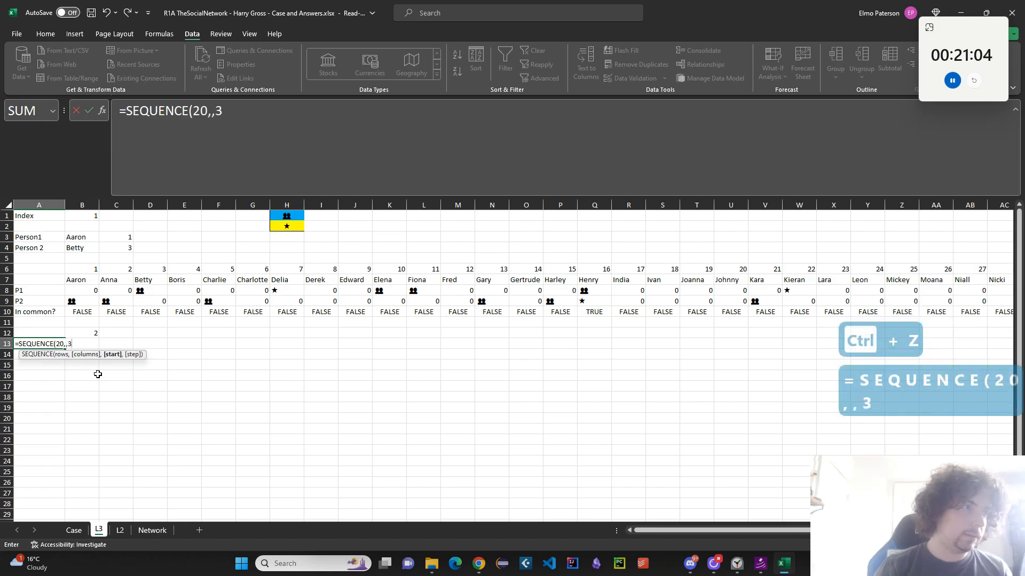
pyautogui.write(',3')
pyautogui.press('Return')
# Create a what-if data table over A12:B32 with C1 as the column input cell
pyautogui.press('Up')
pyautogui.press('Up')
pyautogui.hotkey('shift', 'Right')
pyautogui.hotkey('ctrl', 'shift', 'Down')
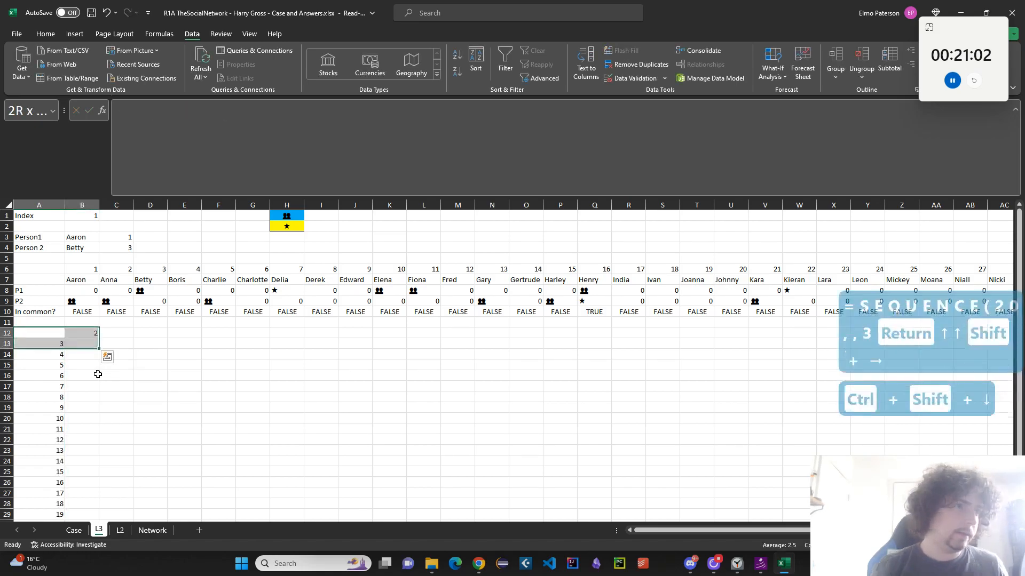
pyautogui.hotkey('ctrl', 'shift', 'Down')
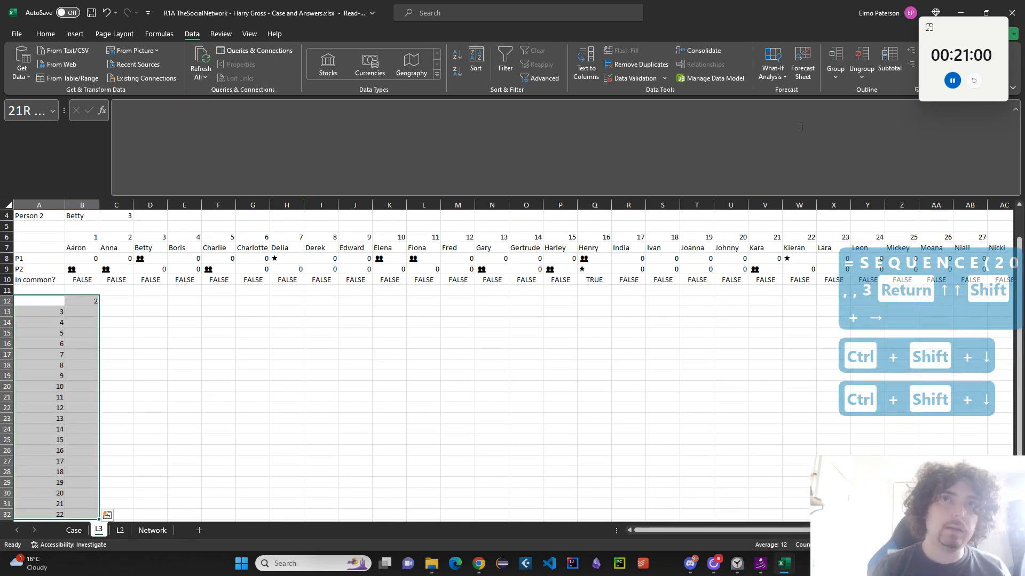
pyautogui.click(773, 69)
pyautogui.click(780, 124)
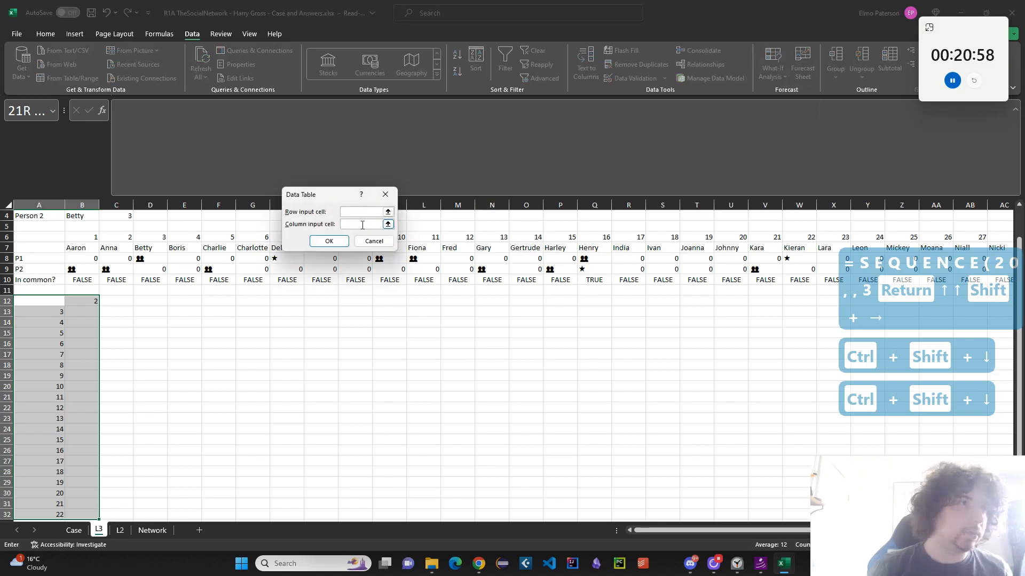
pyautogui.scroll(1, 213, 320)
pyautogui.click(117, 216)
pyautogui.click(328, 241)
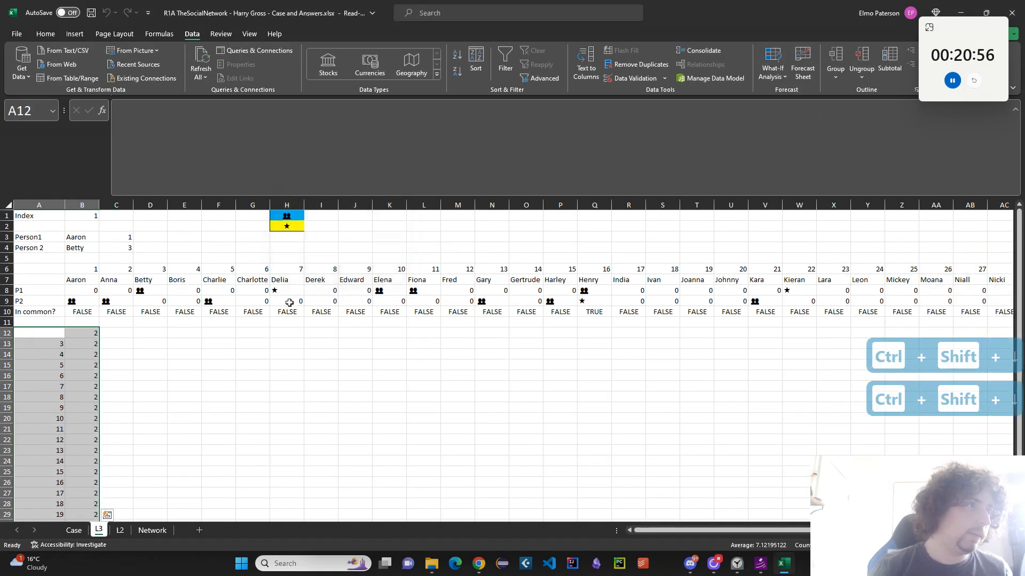
pyautogui.click(290, 364)
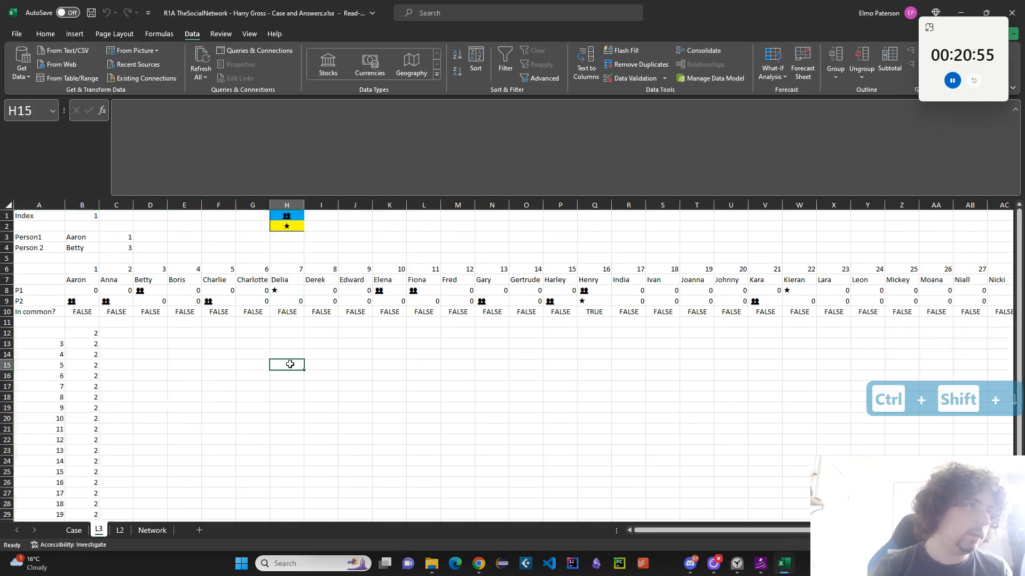
# Check the data table formula in B13 and test the index in B1 with 2 and back to 1
pyautogui.click(85, 344)
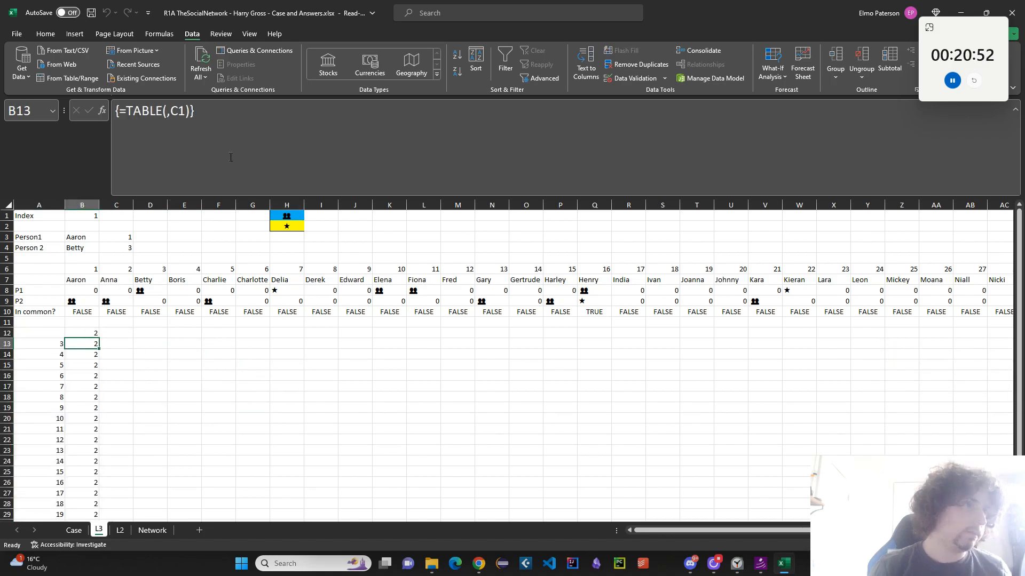
pyautogui.hotkey('ctrl', 'Up')
pyautogui.hotkey('ctrl', 'Up')
pyautogui.hotkey('ctrl', 'Up')
pyautogui.hotkey('ctrl', 'Up')
pyautogui.hotkey('ctrl', 'Up')
pyautogui.hotkey('ctrl', 'Up')
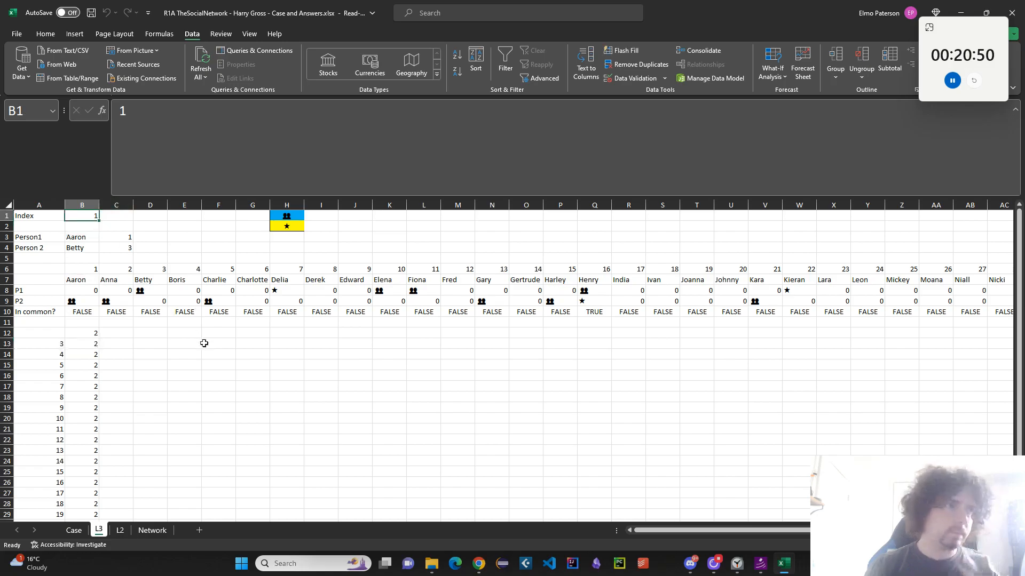
pyautogui.write('2')
pyautogui.click(242, 401)
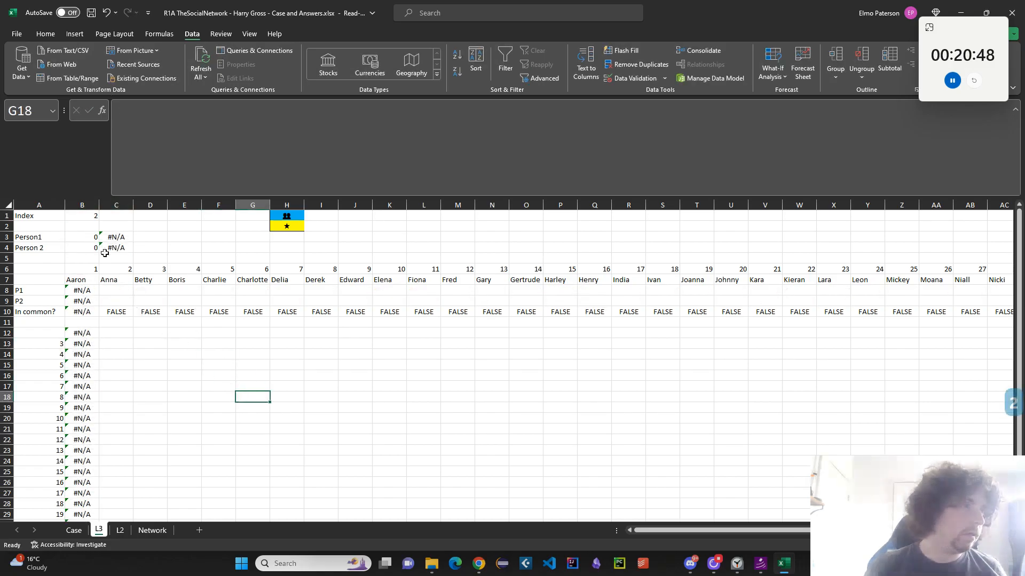
pyautogui.click(91, 216)
pyautogui.write('1')
pyautogui.click(189, 396)
# Test the data table on L3 by setting the index in B1 to 3
pyautogui.click(94, 345)
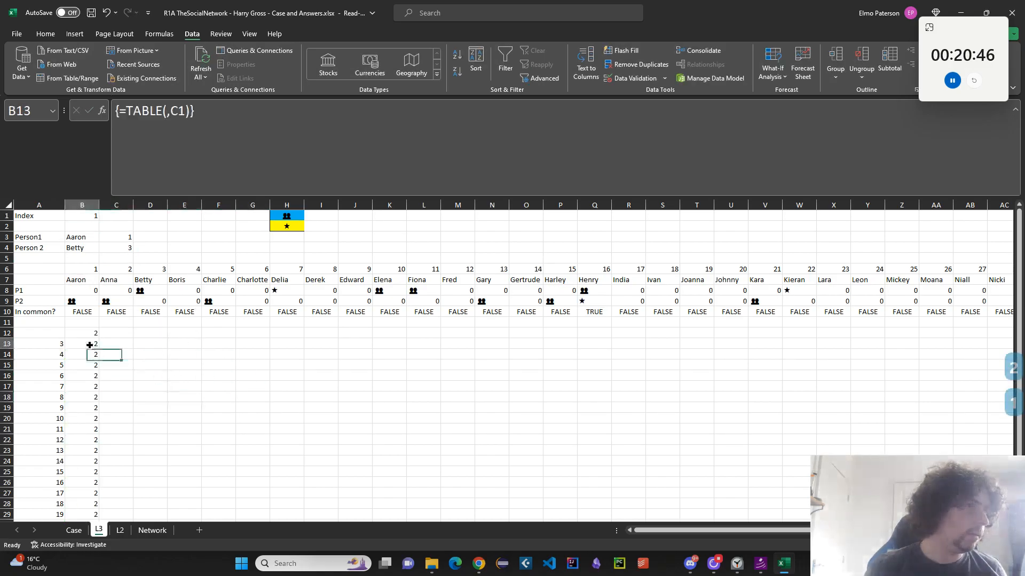
pyautogui.hotkey('ctrl', 'shift', 'Down')
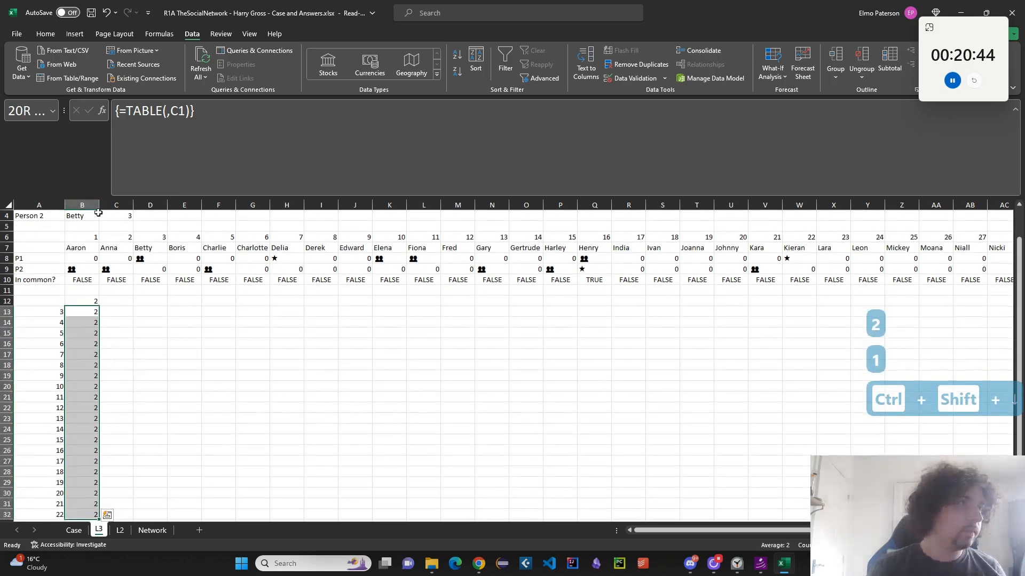
pyautogui.click(94, 215)
pyautogui.write('3')
pyautogui.click(232, 362)
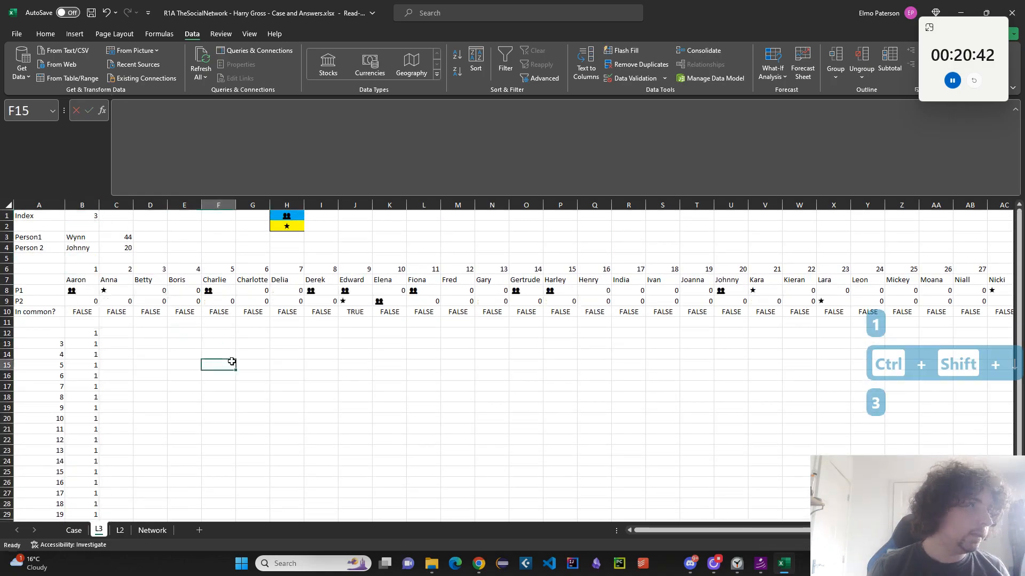
# Review the SUM formula in B12 without changing it, and test the index in B1 with 4
pyautogui.click(91, 334)
pyautogui.click(270, 106)
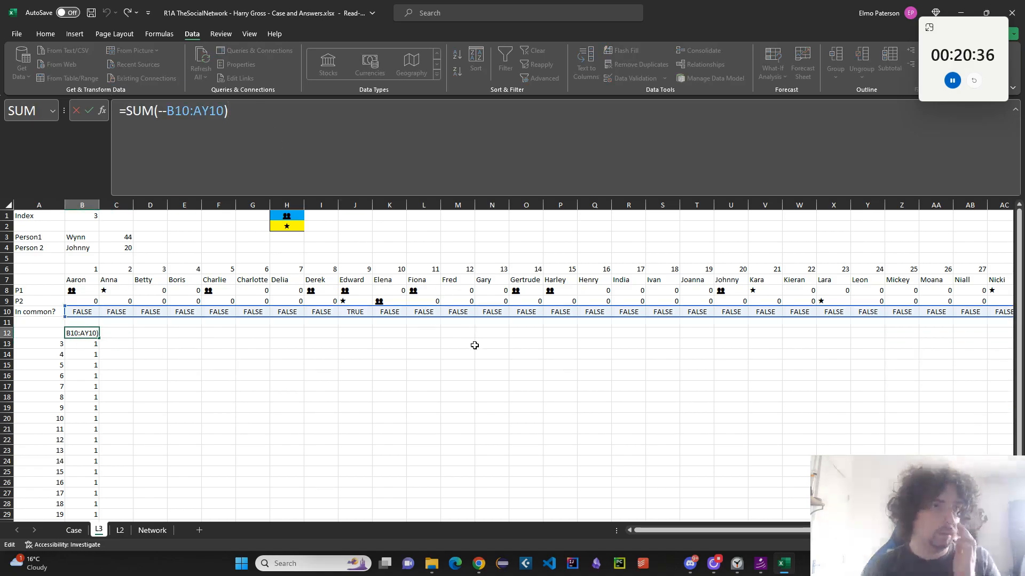
pyautogui.moveTo(693, 530)
pyautogui.mouseDown()
pyautogui.moveTo(834, 530)
pyautogui.moveTo(694, 530)
pyautogui.mouseUp()
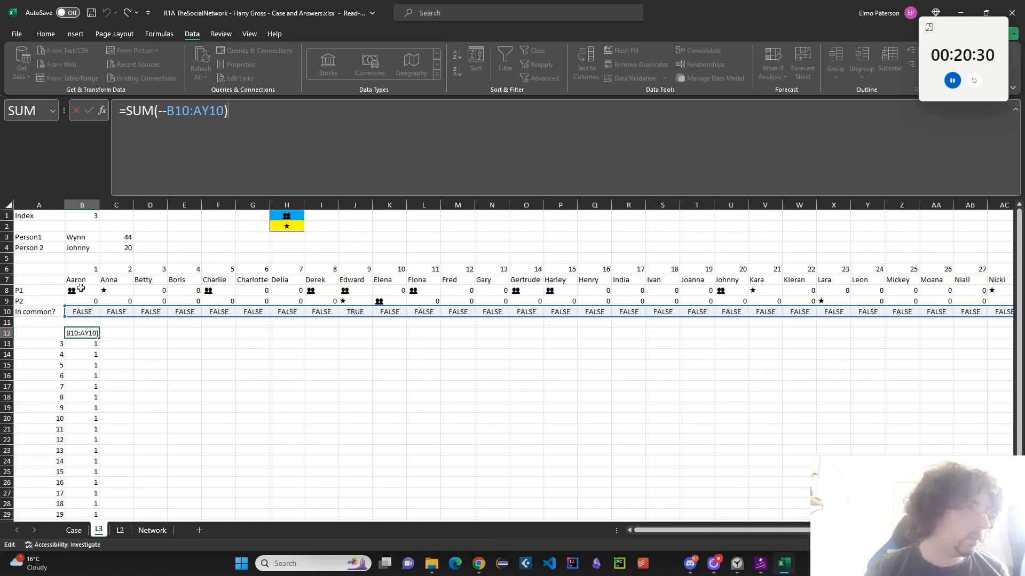
pyautogui.press('Escape')
pyautogui.click(94, 217)
pyautogui.write('4')
pyautogui.click(221, 235)
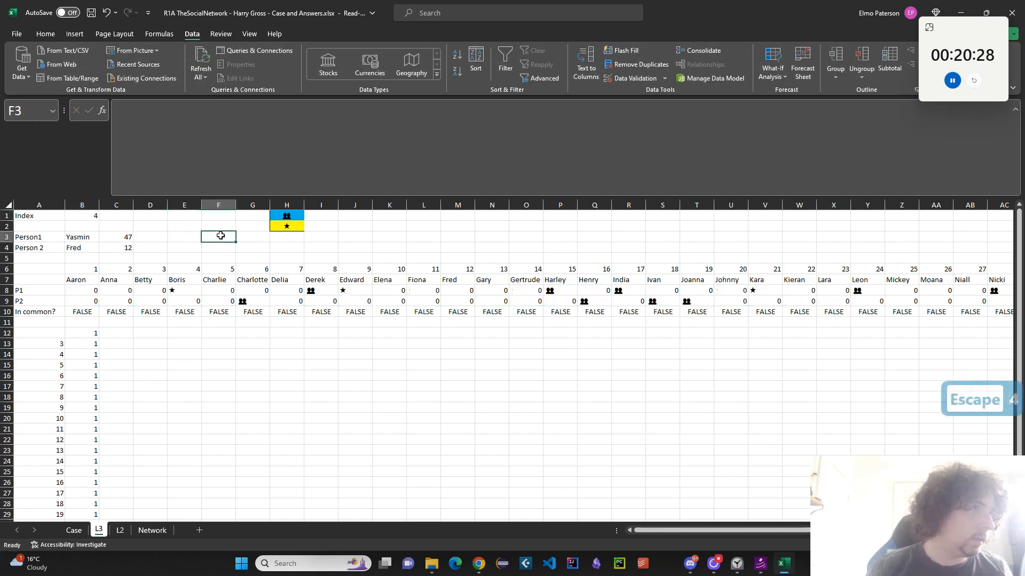
# Look at the Level 3 pairs on the Case sheet and return the index in B1 on L3 to 1
pyautogui.click(74, 531)
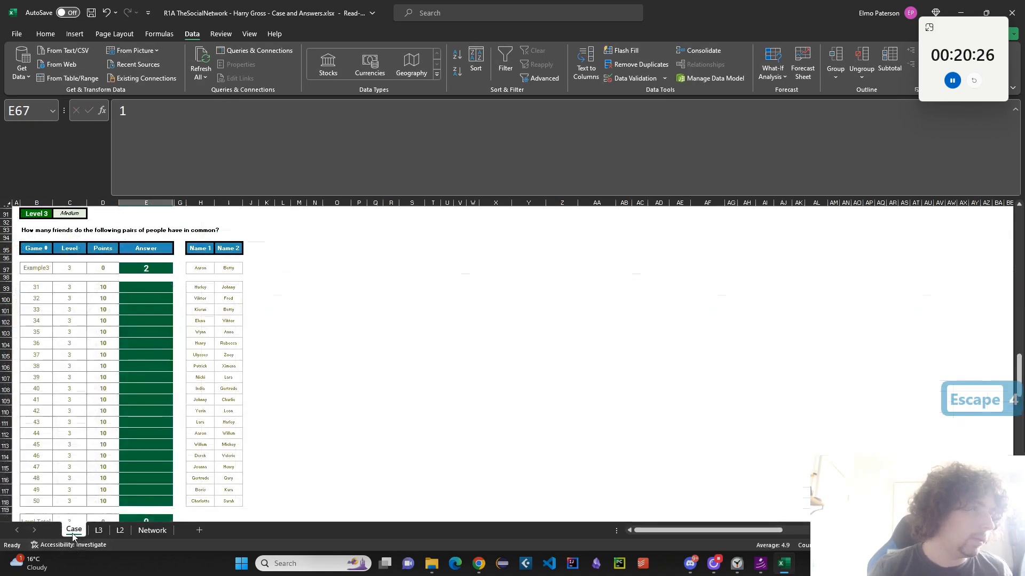
pyautogui.click(98, 530)
pyautogui.click(88, 216)
pyautogui.write('1')
pyautogui.click(218, 237)
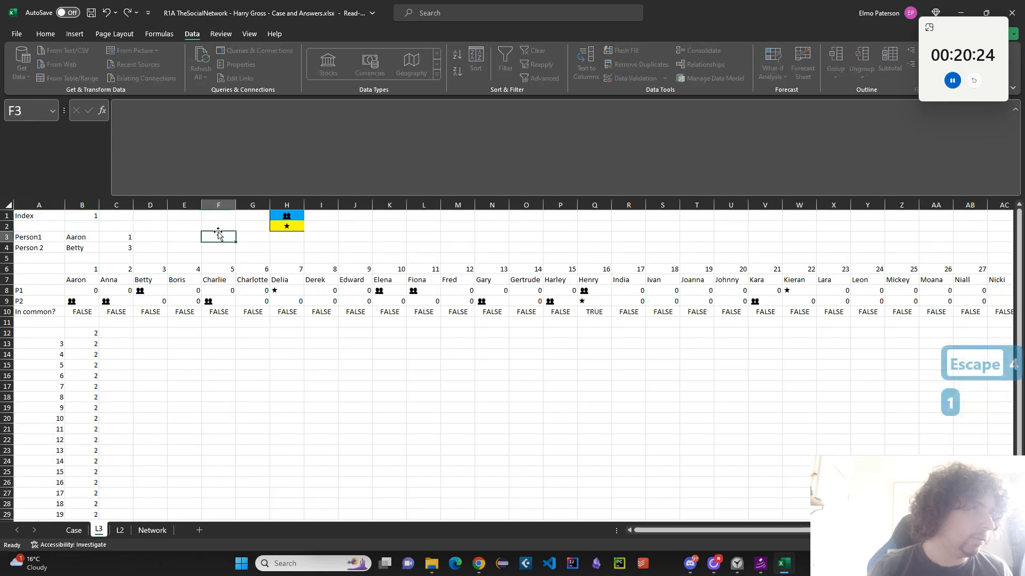
# Clear the data table, its index list and the count formula from A12:B32 on L3
pyautogui.click(91, 387)
pyautogui.click(92, 354)
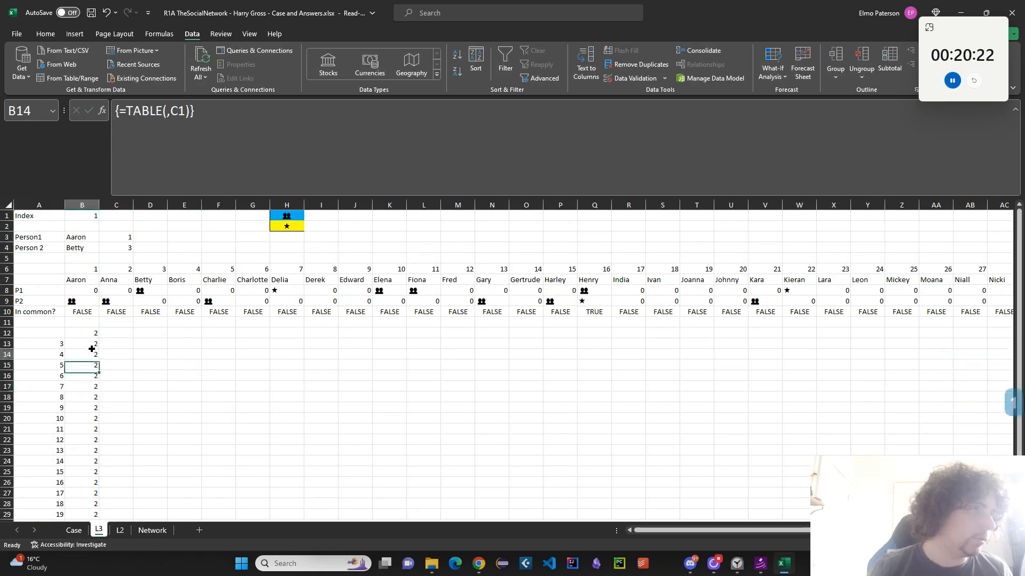
pyautogui.click(94, 334)
pyautogui.click(46, 333)
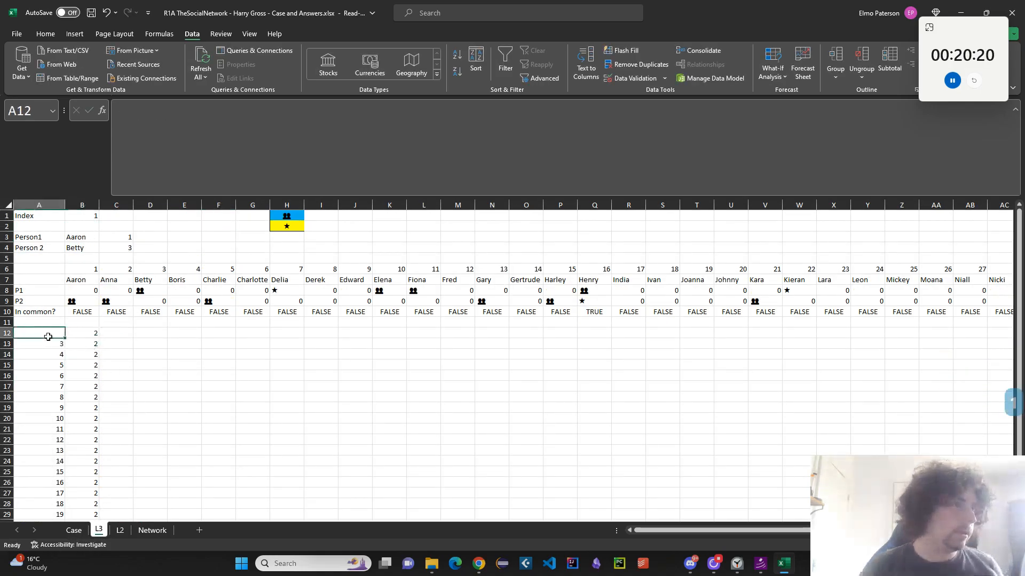
pyautogui.scroll(-5, 101, 453)
pyautogui.keyDown('shift'); pyautogui.click(89, 386); pyautogui.keyUp('shift')
pyautogui.scroll(5, 246, 385)
pyautogui.press('Delete')
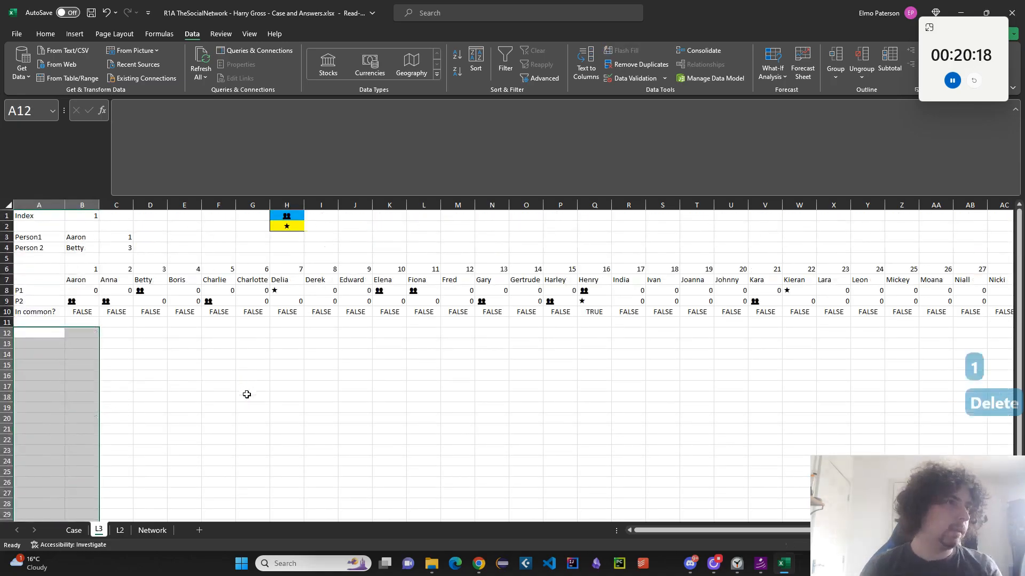
# Enter =FILTER(B7:AY7,B10:AY10) in B12 to list the names of the common friends
pyautogui.click(85, 338)
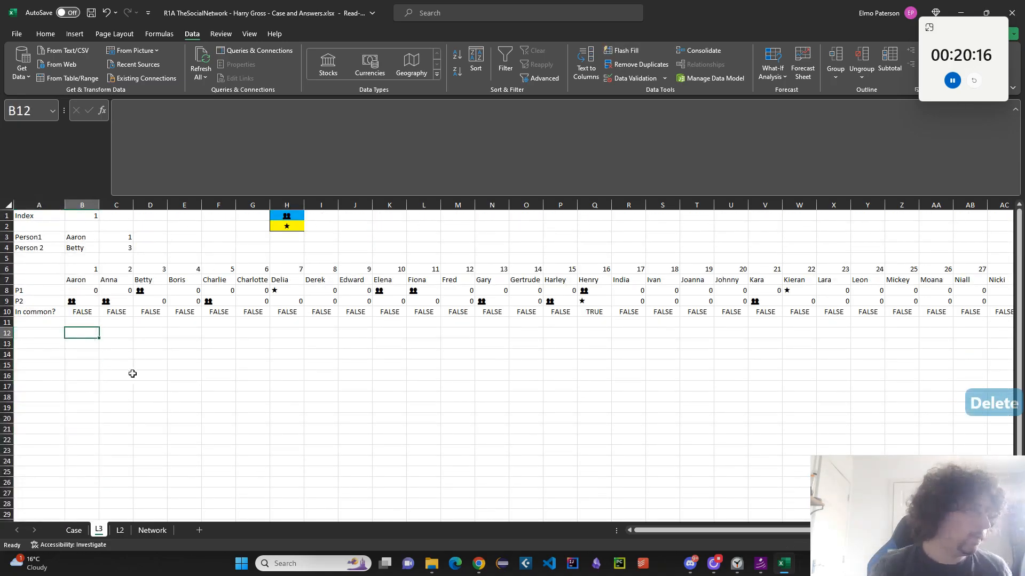
pyautogui.write('=FILTER(')
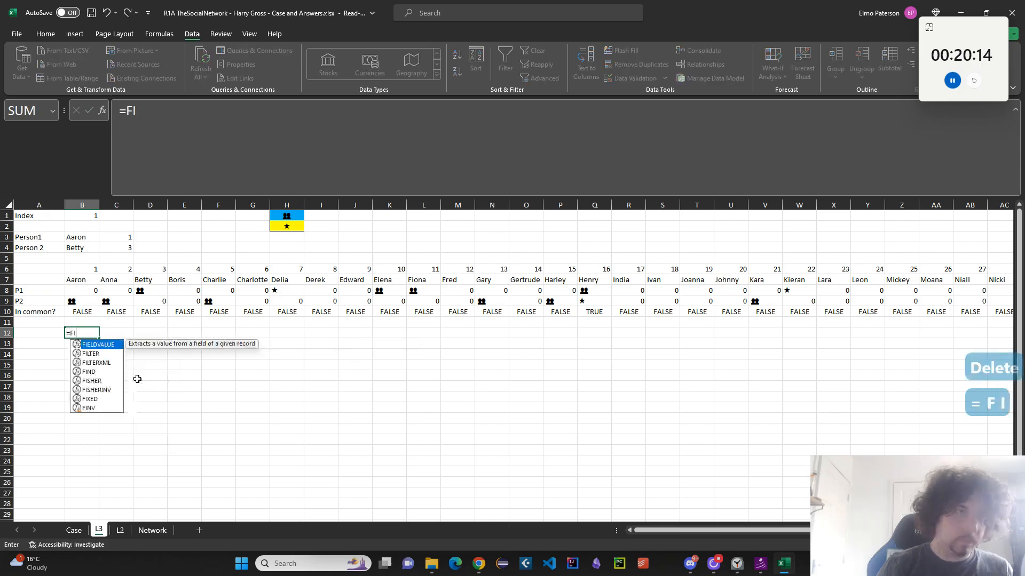
pyautogui.click(87, 278)
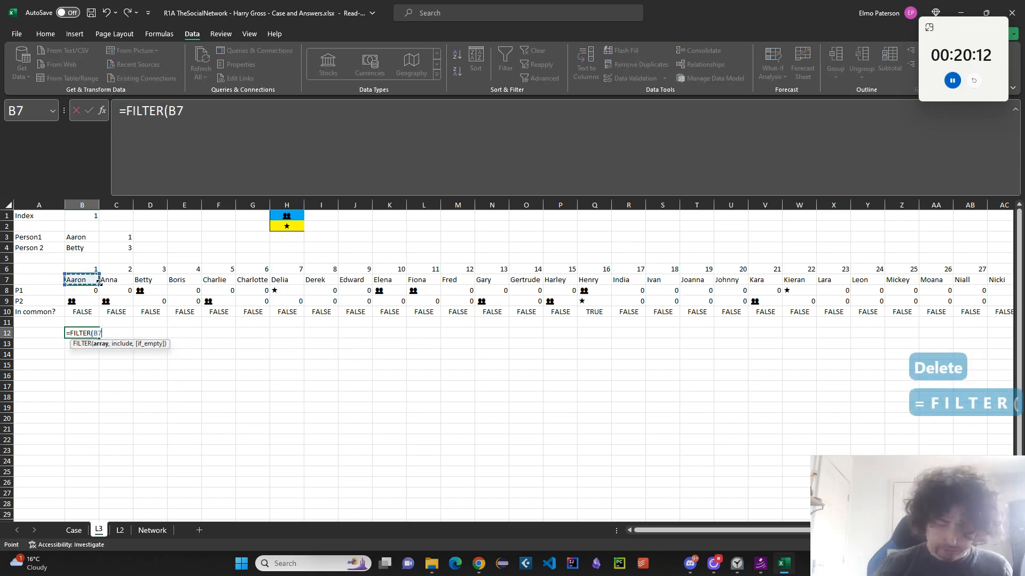
pyautogui.hotkey('ctrl', 'shift', 'Right')
pyautogui.write(',')
pyautogui.click(95, 312)
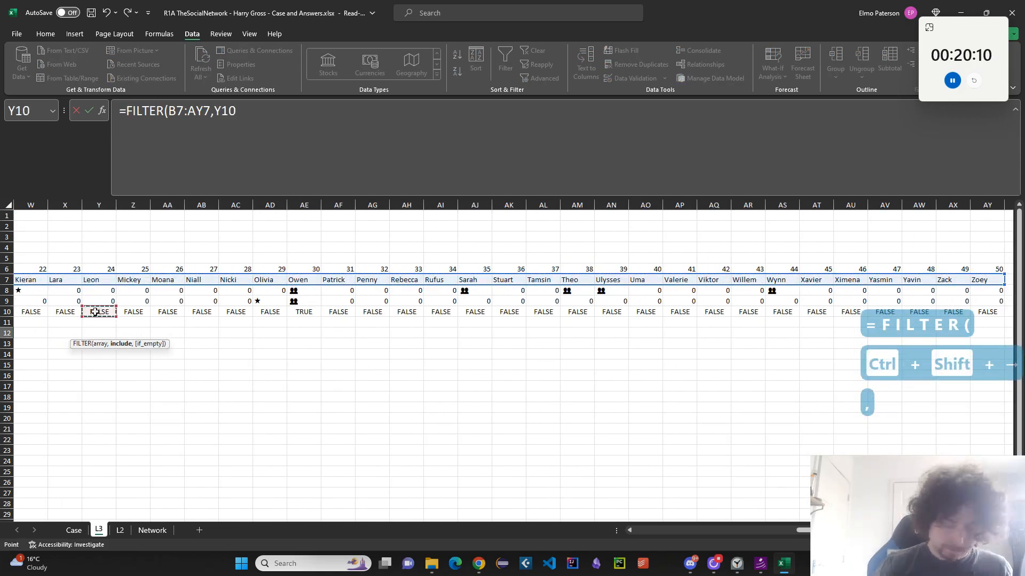
pyautogui.hotkey('ctrl', 'Left')
pyautogui.press('Right')
pyautogui.hotkey('ctrl', 'shift', 'Right')
pyautogui.press('Return')
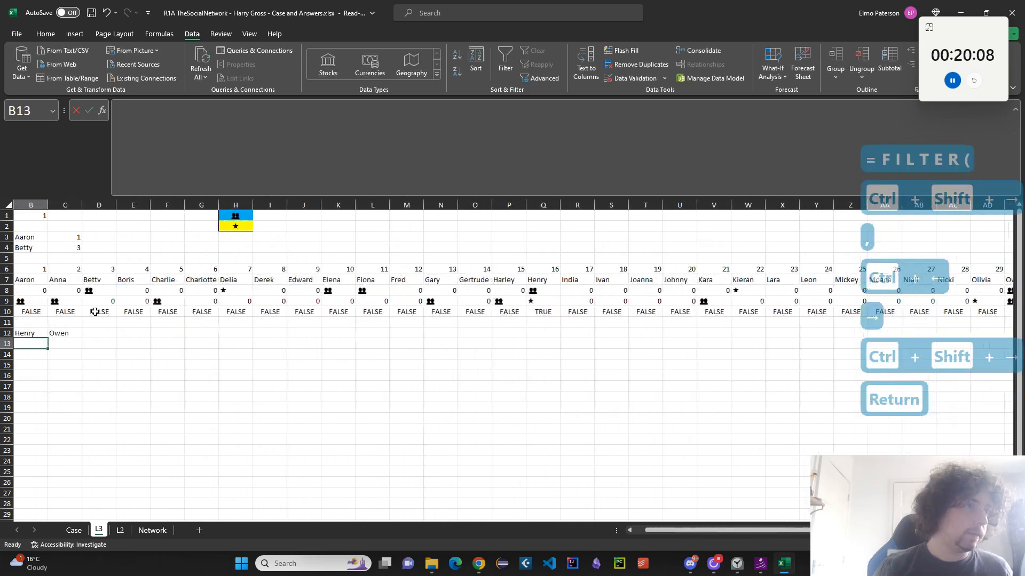
pyautogui.press('Left')
pyautogui.press('Left')
pyautogui.press('Left')
# Test the FILTER formula with the index values 3, 4 and 5 in B1
pyautogui.click(81, 213)
pyautogui.write('3')
pyautogui.click(154, 236)
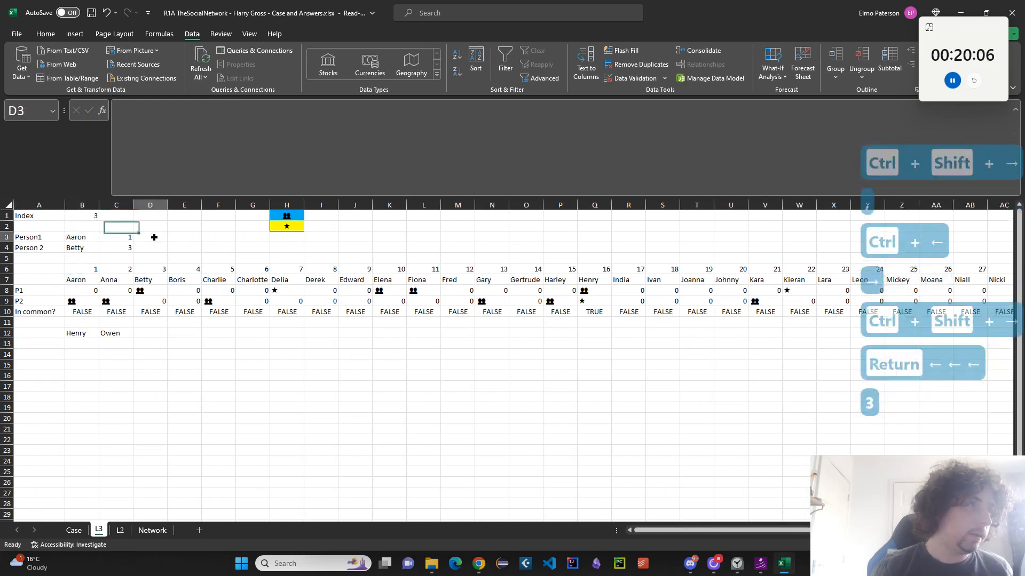
pyautogui.click(93, 214)
pyautogui.write('4')
pyautogui.click(163, 230)
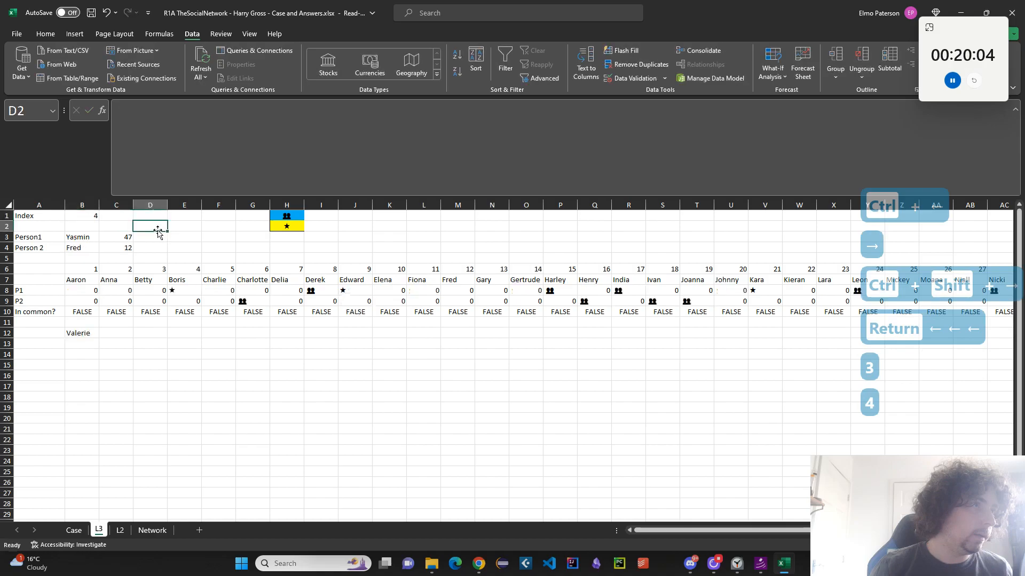
pyautogui.click(93, 215)
pyautogui.write('5')
pyautogui.click(163, 231)
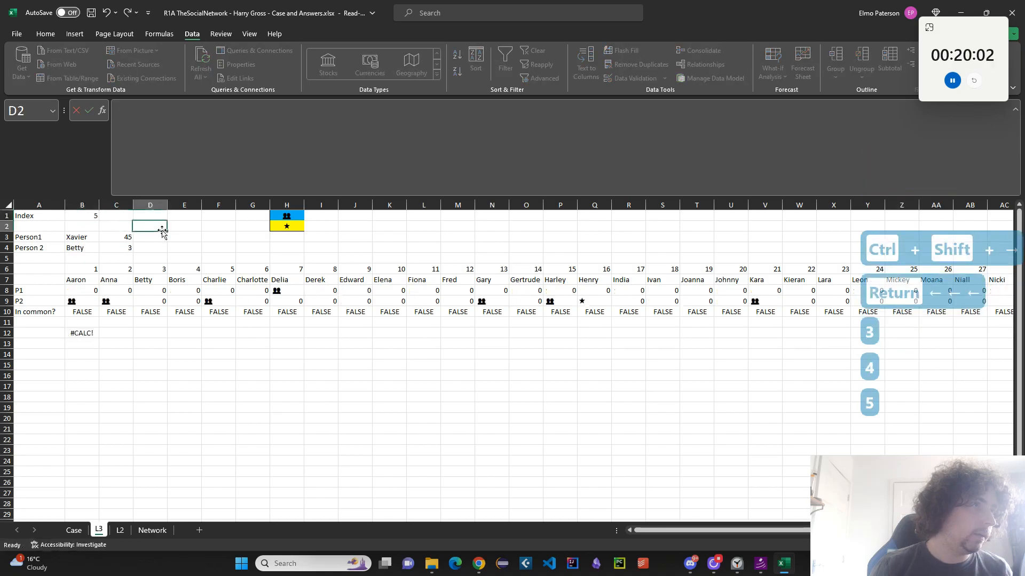
# Check the common friends for index values 6, 7 and 8, and set B1 to 10
pyautogui.click(91, 216)
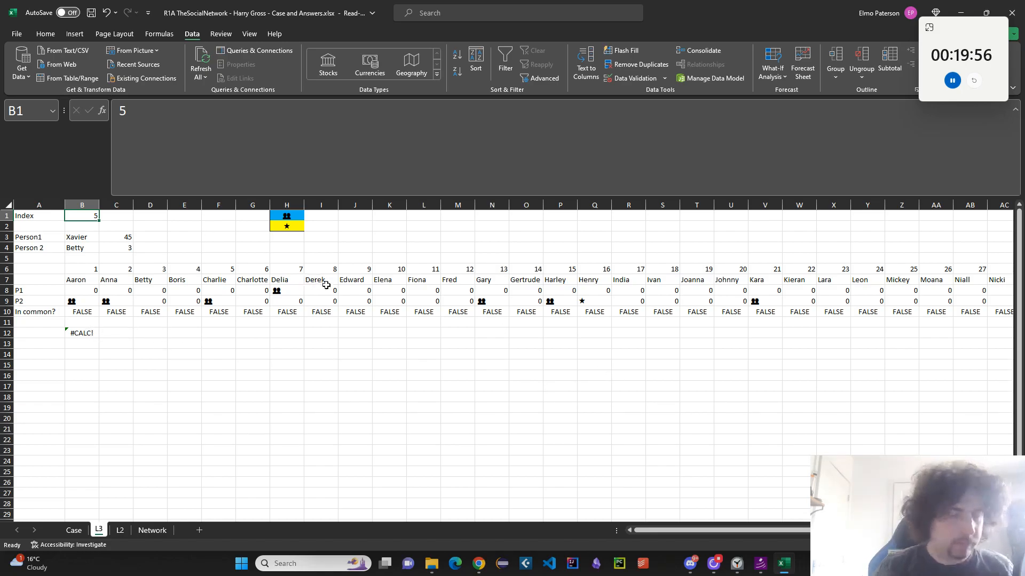
pyautogui.write('6')
pyautogui.click(330, 388)
pyautogui.click(86, 215)
pyautogui.write('7')
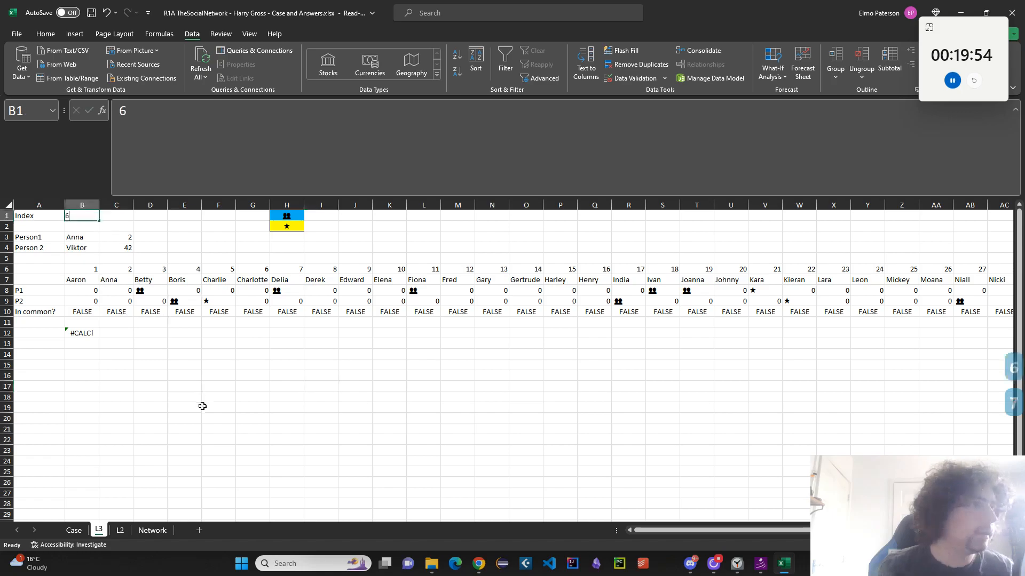
pyautogui.click(202, 405)
pyautogui.click(96, 219)
pyautogui.write('8')
pyautogui.click(184, 418)
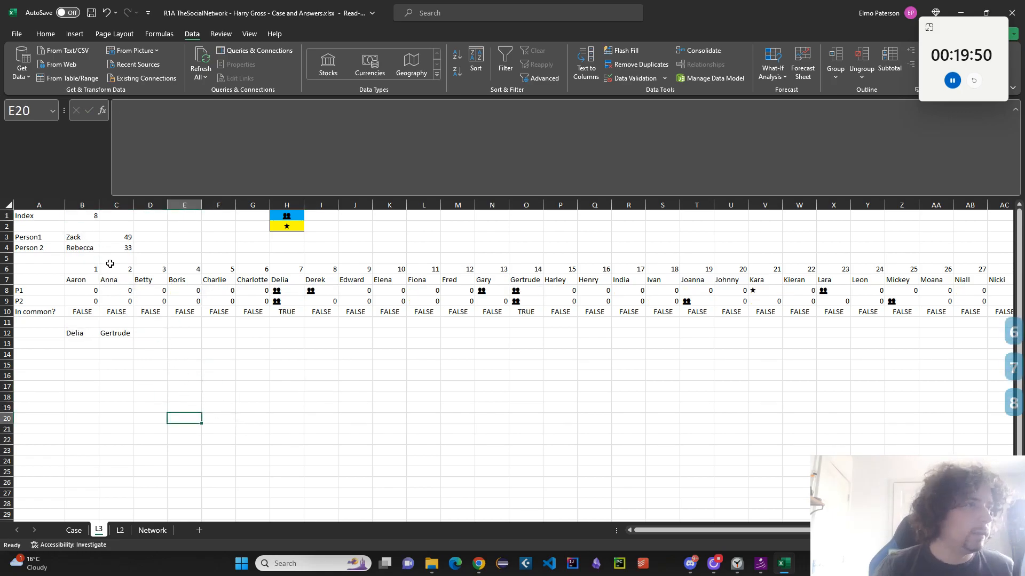
pyautogui.click(94, 216)
pyautogui.write('10')
pyautogui.press('Return')
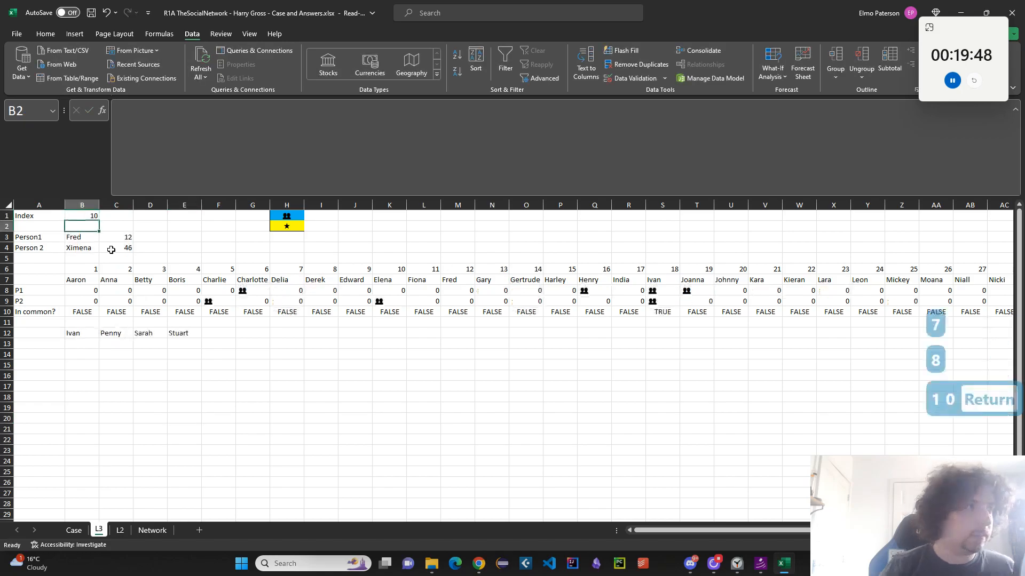
# Add A12 as the if_empty argument of the FILTER formula in B12 and enter NONE in A12
pyautogui.click(78, 337)
pyautogui.click(270, 120)
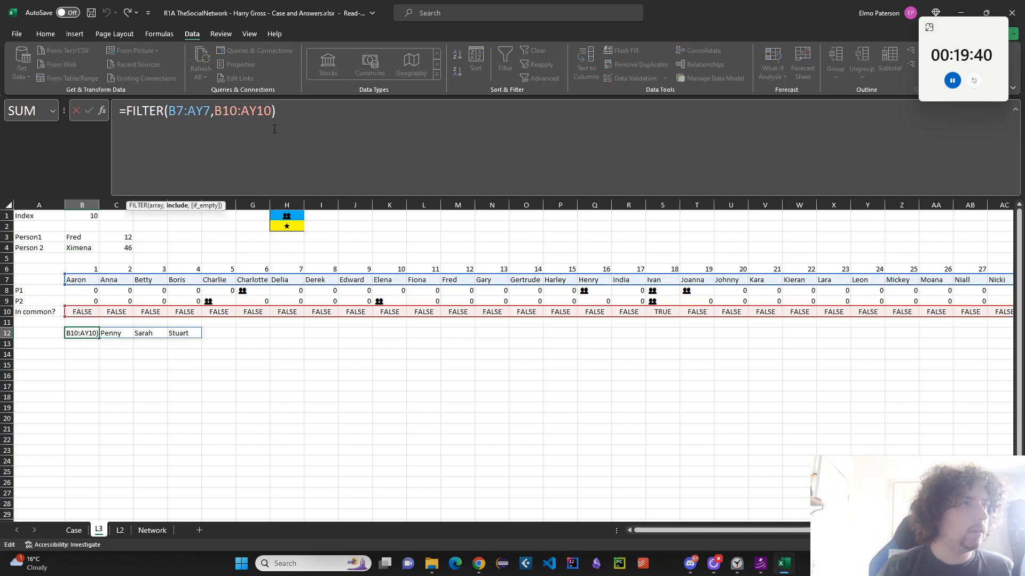
pyautogui.write(',"')
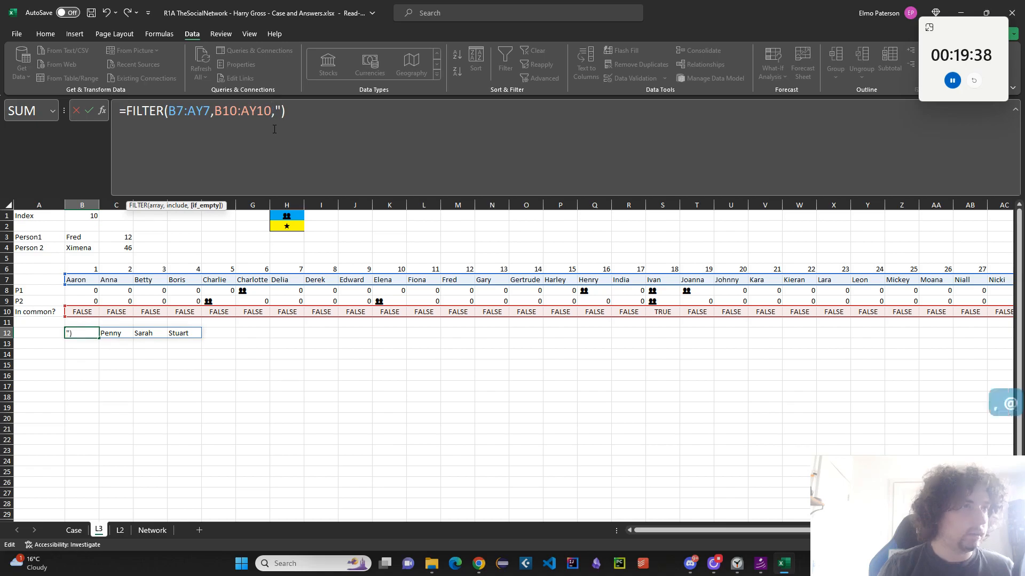
pyautogui.write('NONB')
pyautogui.press('BackSpace')
pyautogui.write('E')
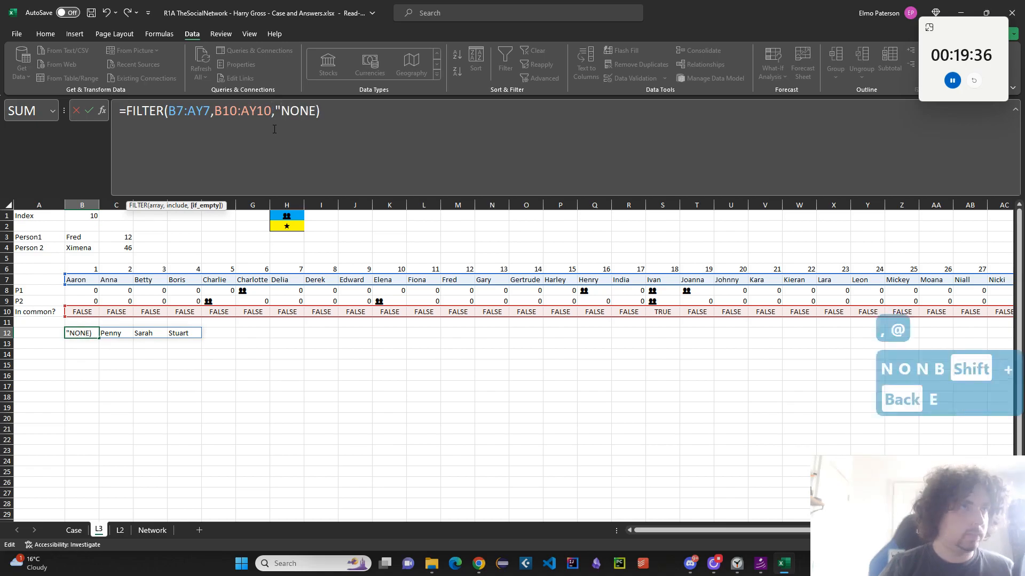
pyautogui.press('BackSpace')
pyautogui.press('BackSpace')
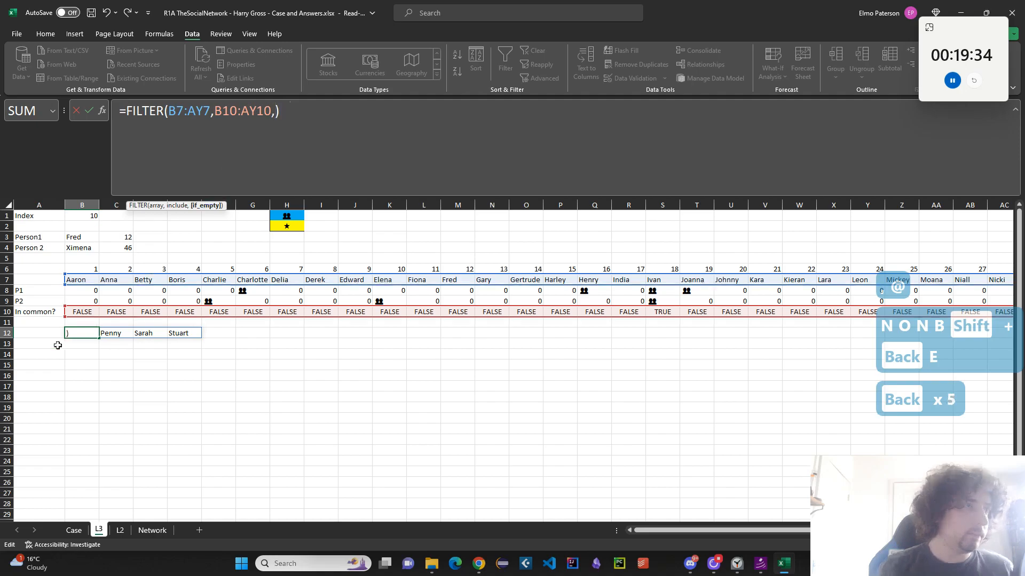
pyautogui.click(38, 334)
pyautogui.press('Return')
pyautogui.press('Up')
pyautogui.press('Left')
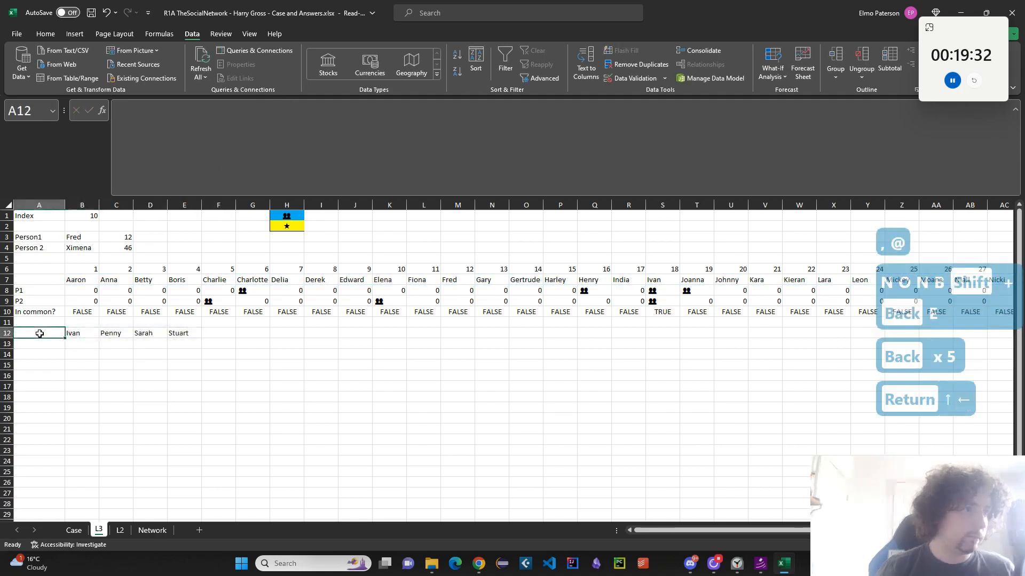
pyautogui.write('NONE')
pyautogui.press('Return')
pyautogui.press('Down')
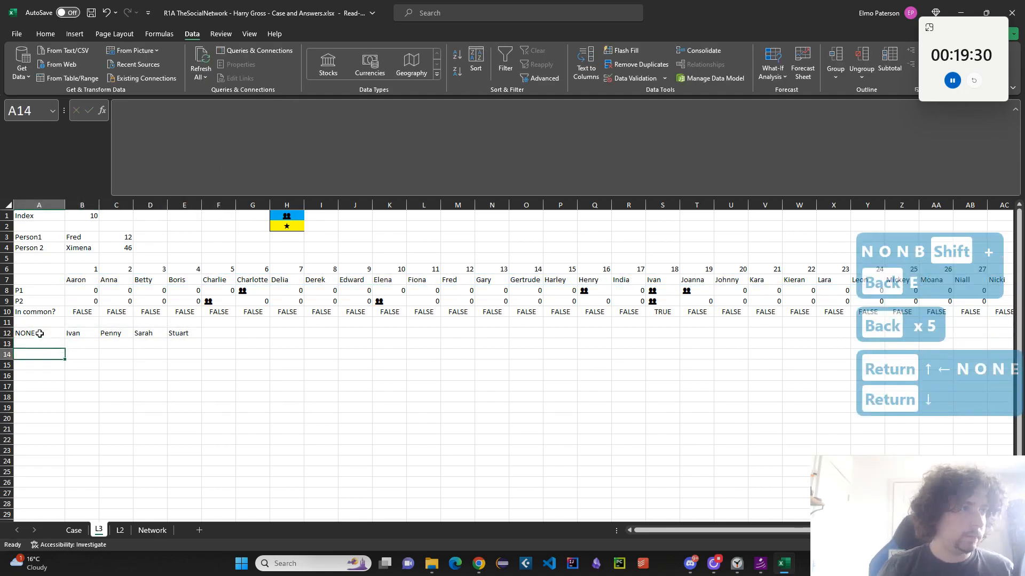
# Begin an IF formula in B14 that tests whether A12 equals B12
pyautogui.press('Right')
pyautogui.write('=IF(')
pyautogui.press('Up')
pyautogui.press('Up')
pyautogui.press('Left')
pyautogui.press('BackSpace')
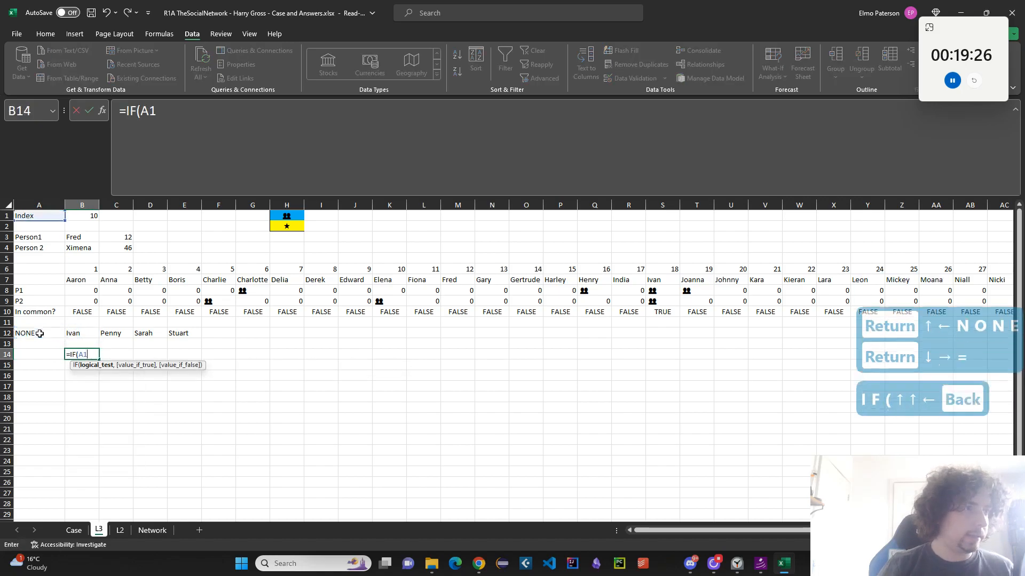
pyautogui.click(50, 336)
pyautogui.press('Escape')
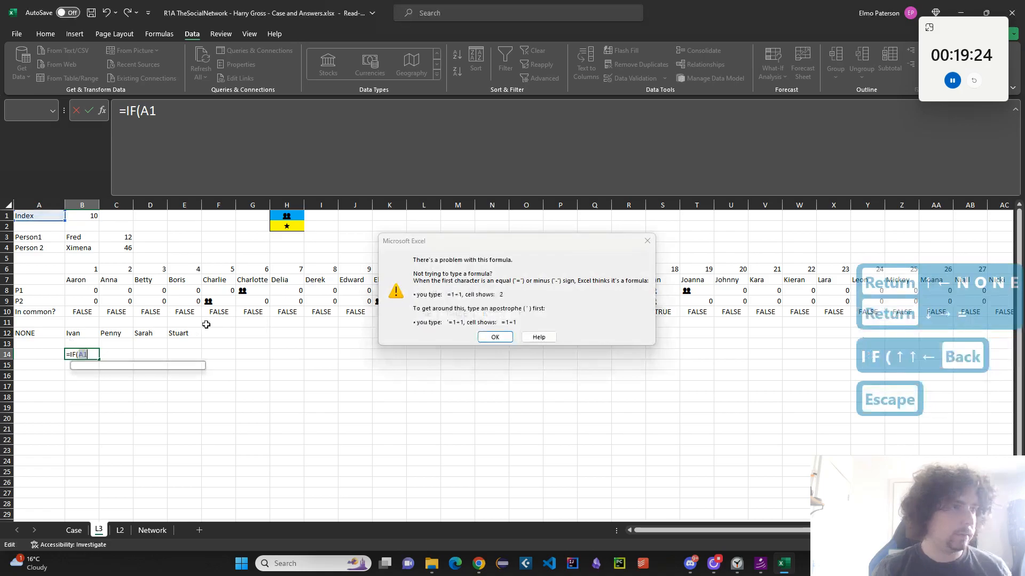
pyautogui.press('BackSpace')
pyautogui.click(42, 334)
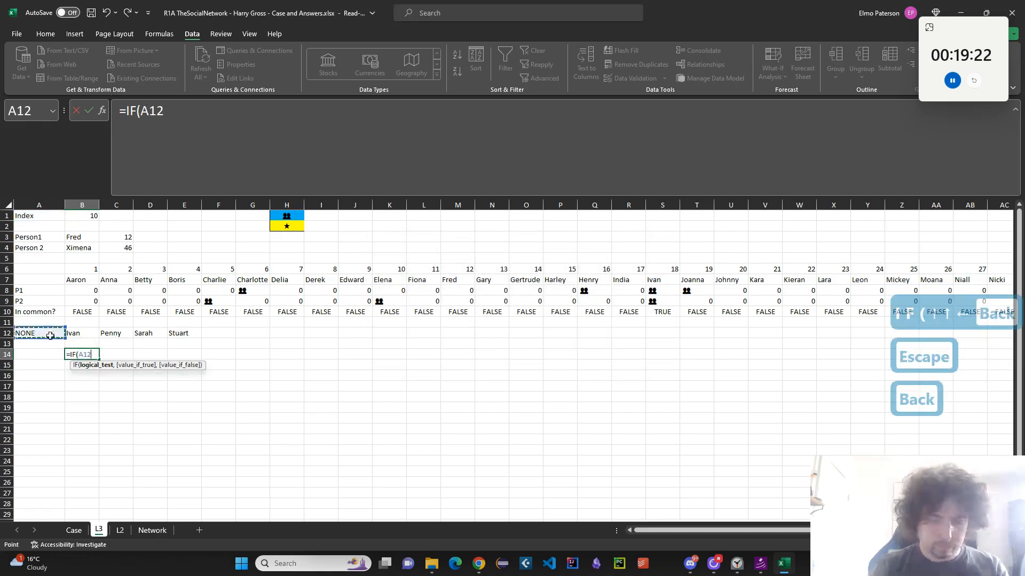
pyautogui.write('=')
pyautogui.press('Up')
pyautogui.click(88, 331)
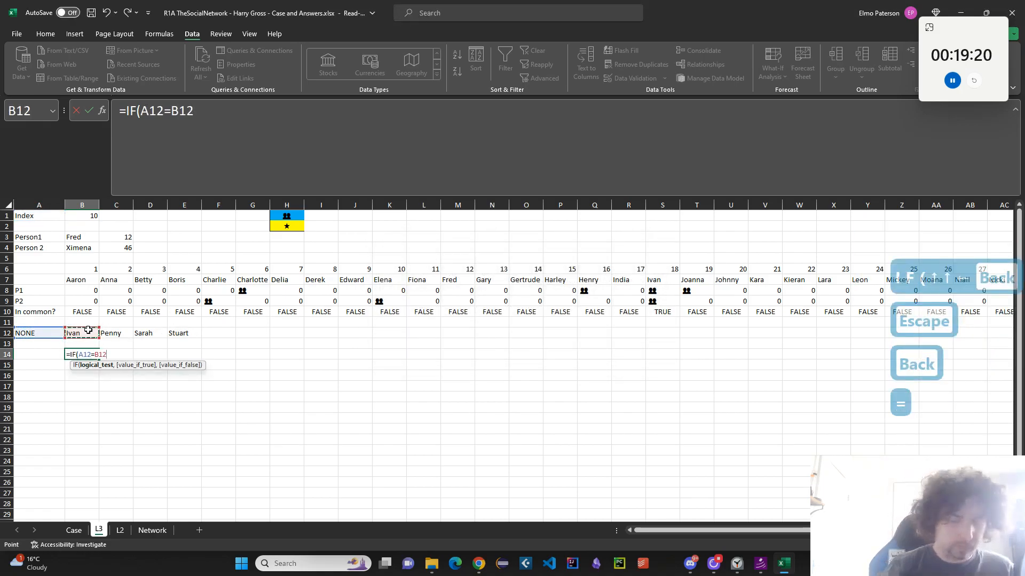
pyautogui.write('.0.,')
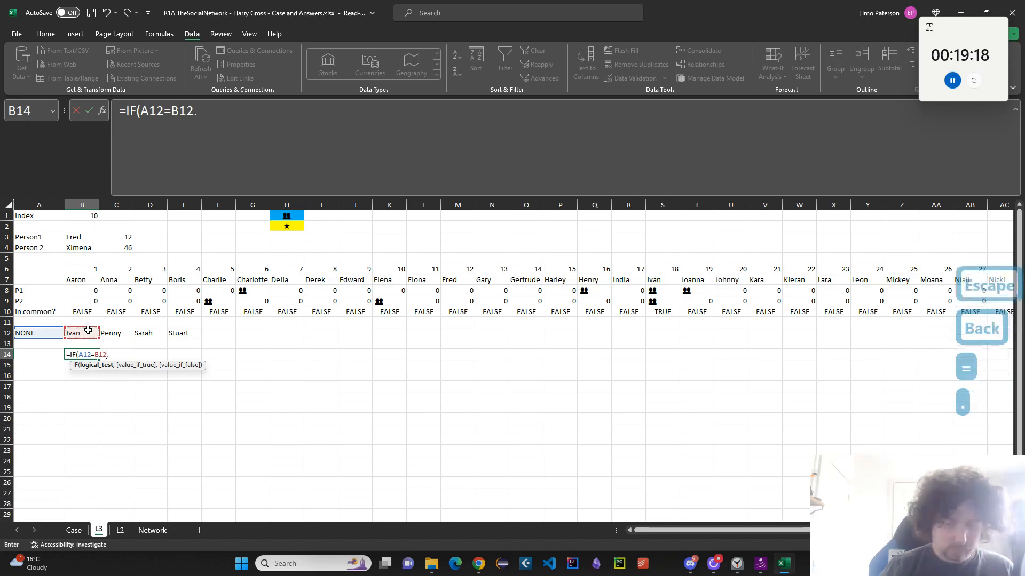
pyautogui.press('BackSpace')
pyautogui.press('BackSpace')
pyautogui.press('BackSpace')
pyautogui.press('BackSpace')
pyautogui.write('.')
pyautogui.press('BackSpace')
pyautogui.write(',')
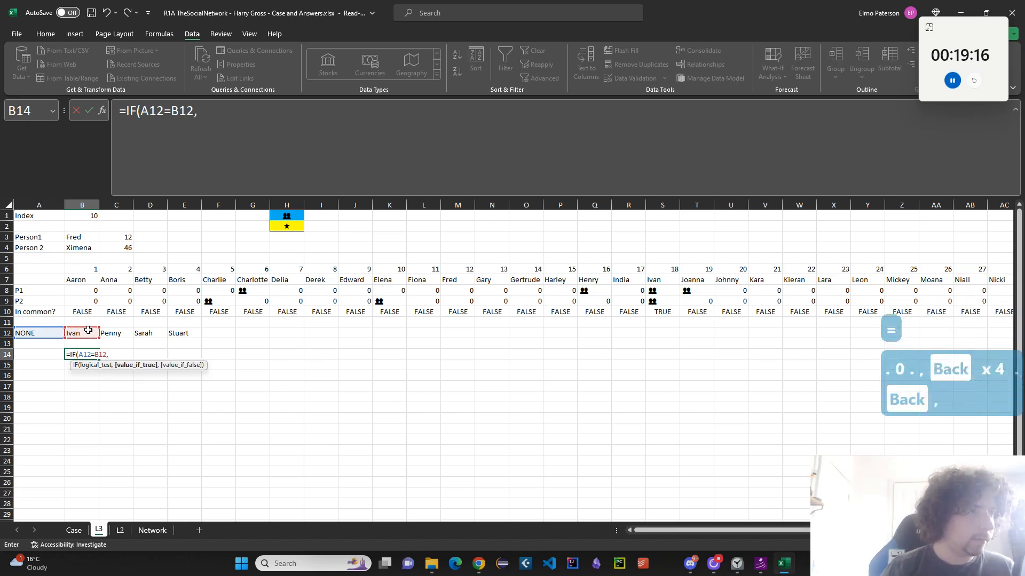
# Complete the IF formula in B14 so it returns 0 when true and COUNTA(B12#) otherwise
pyautogui.write('0,COUNTA(')
pyautogui.press('Up')
pyautogui.press('Up')
pyautogui.write('#))')
pyautogui.press('Return')
# Enter =SEQUENCE(20,,3) in A15 to list the index values of the 20 Level 3 games
pyautogui.click(52, 365)
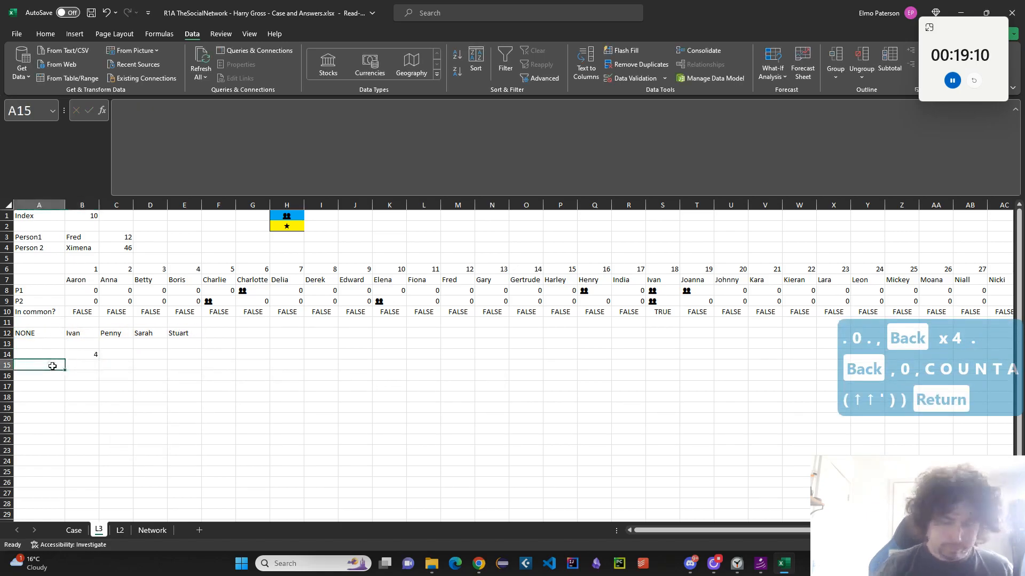
pyautogui.write('=SEQUENCE')
pyautogui.write('(30')
pyautogui.press('BackSpace')
pyautogui.press('BackSpace')
pyautogui.write('20,,4)')
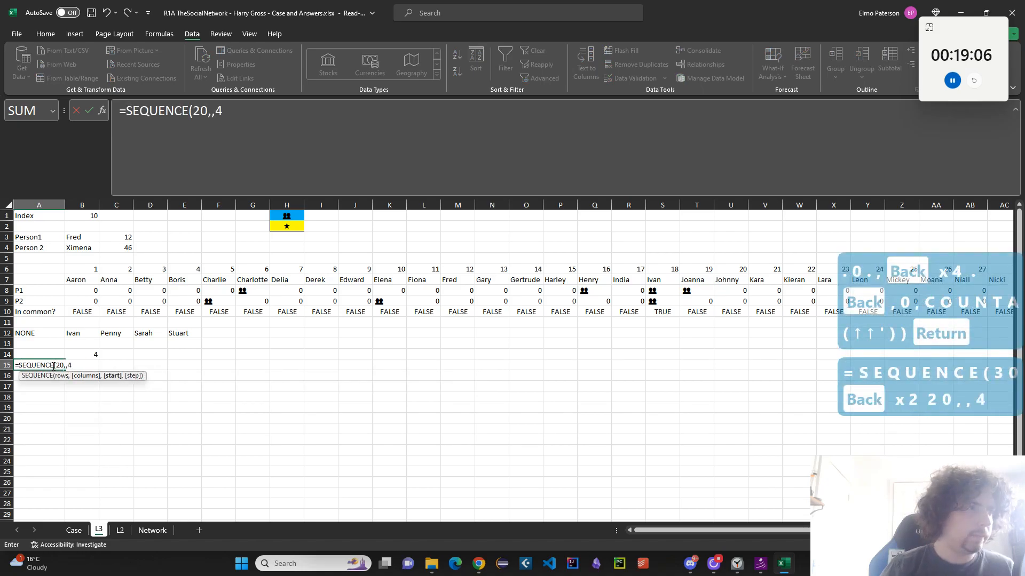
pyautogui.press('Return')
pyautogui.press('Up')
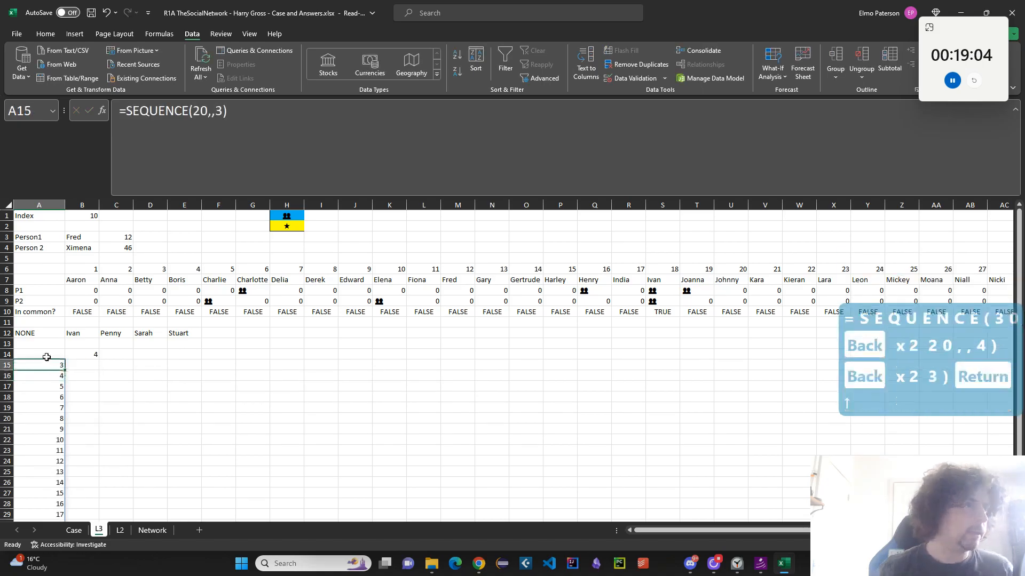
# Create a what-if data table over A14:B34 with B1 as the column input cell
pyautogui.click(46, 354)
pyautogui.hotkey('shift', 'Right')
pyautogui.hotkey('ctrl', 'shift', 'Down')
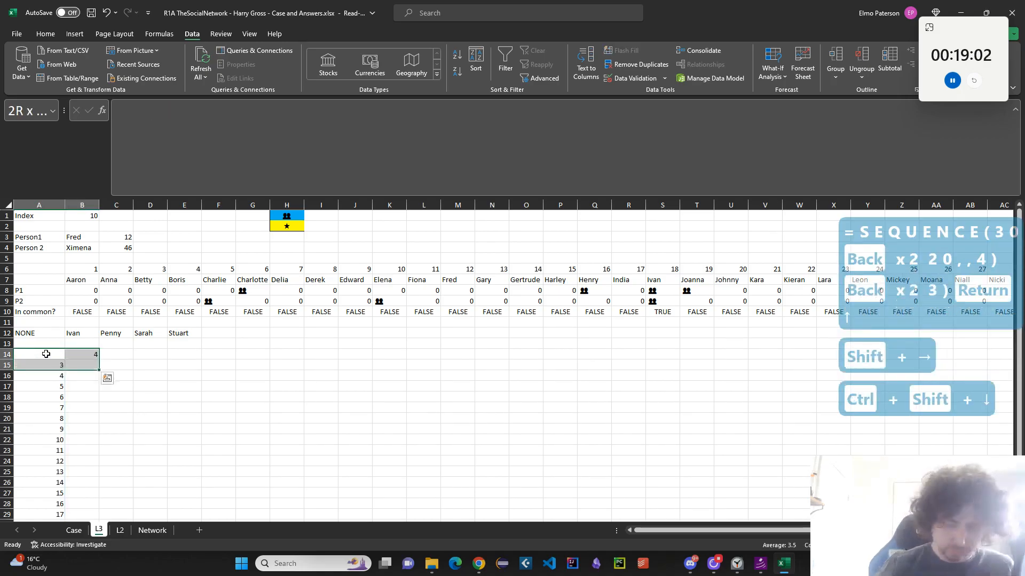
pyautogui.hotkey('ctrl', 'shift', 'Down')
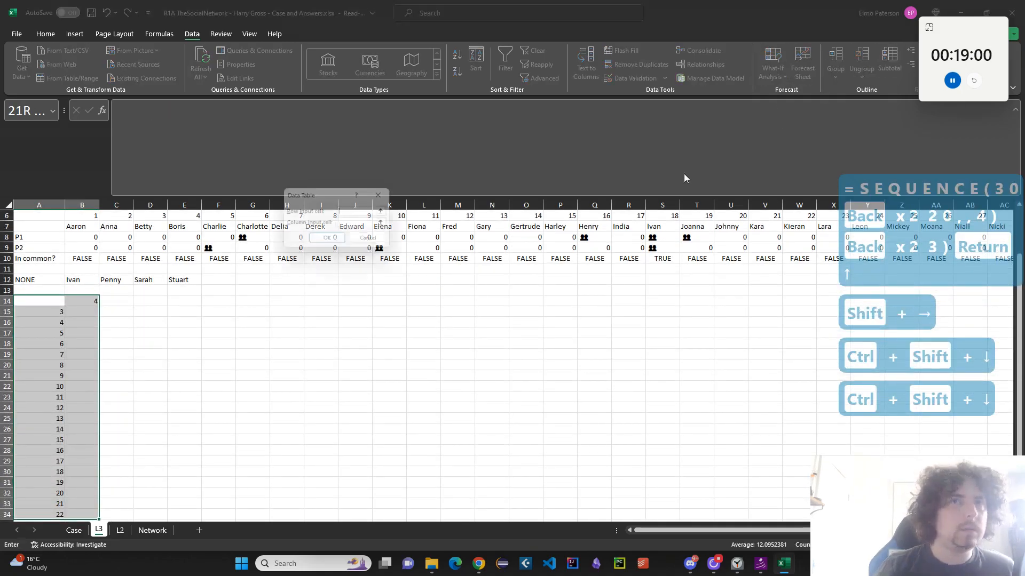
pyautogui.press('Tab')
pyautogui.click(80, 217)
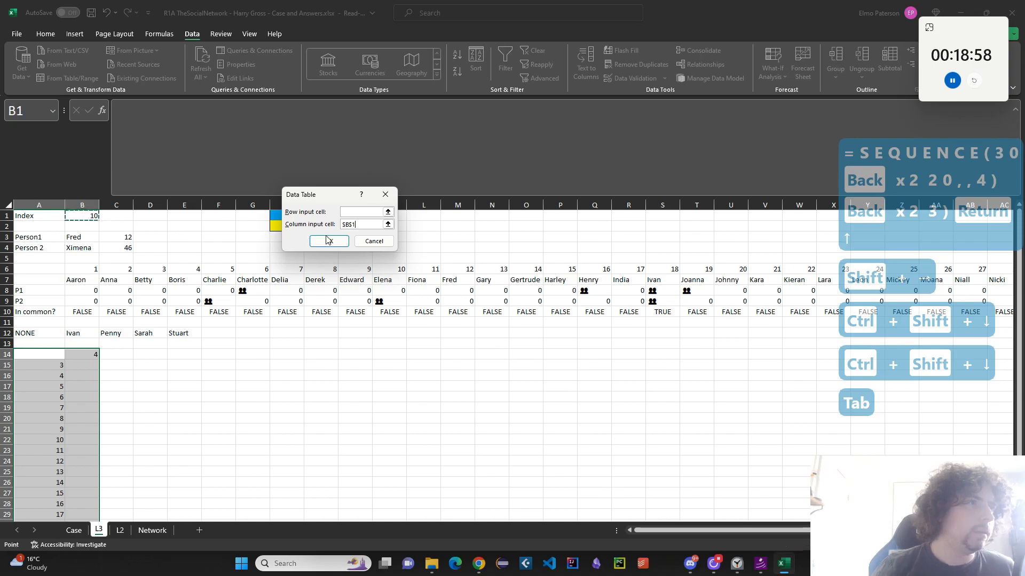
pyautogui.click(329, 241)
# Copy the data table results B15:B34 and paste them as values into the Level 3 answers on the Case sheet, starting at E99
pyautogui.scroll(-4, 204, 406)
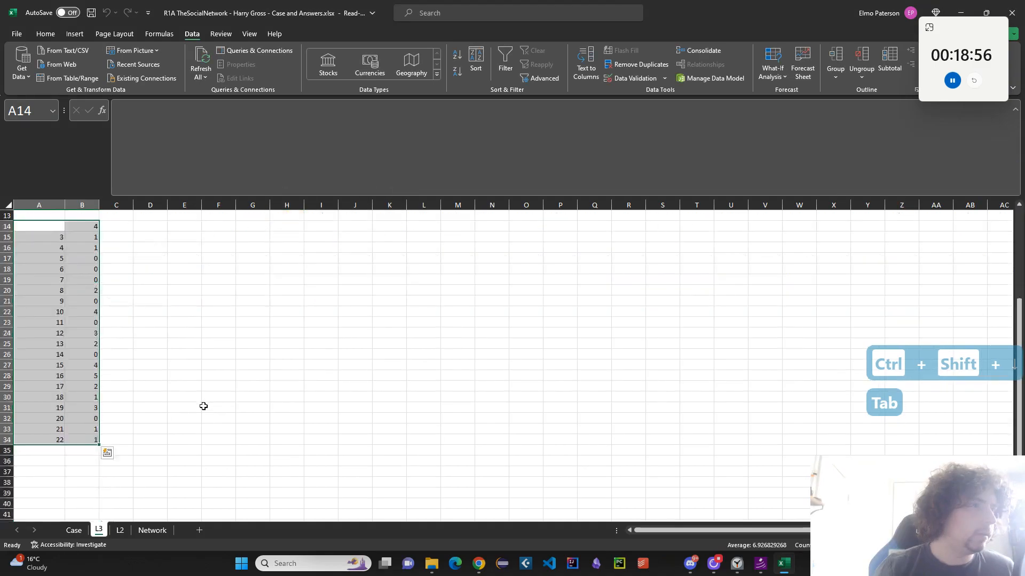
pyautogui.scroll(4, 203, 406)
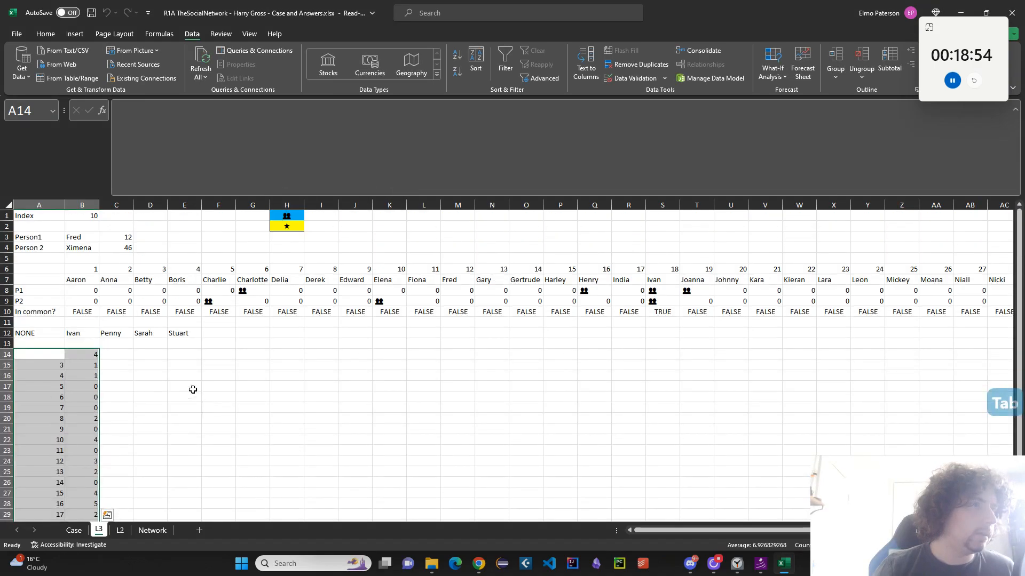
pyautogui.click(90, 367)
pyautogui.scroll(-3, 90, 419)
pyautogui.keyDown('shift'); pyautogui.click(91, 471); pyautogui.keyUp('shift')
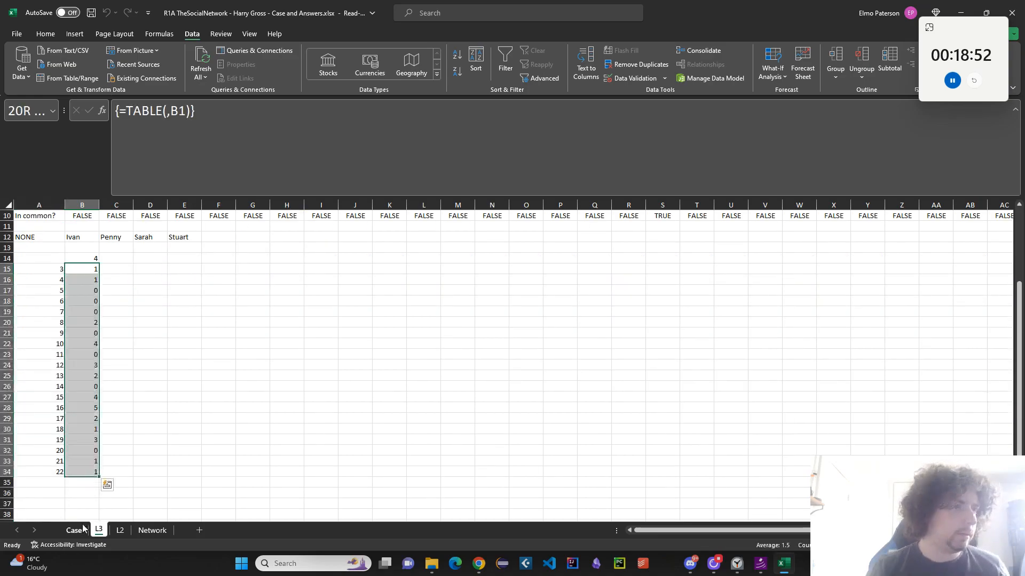
pyautogui.hotkey('ctrl', 'c')
pyautogui.click(81, 529)
pyautogui.scroll(20, 160, 481)
pyautogui.scroll(-12, 243, 370)
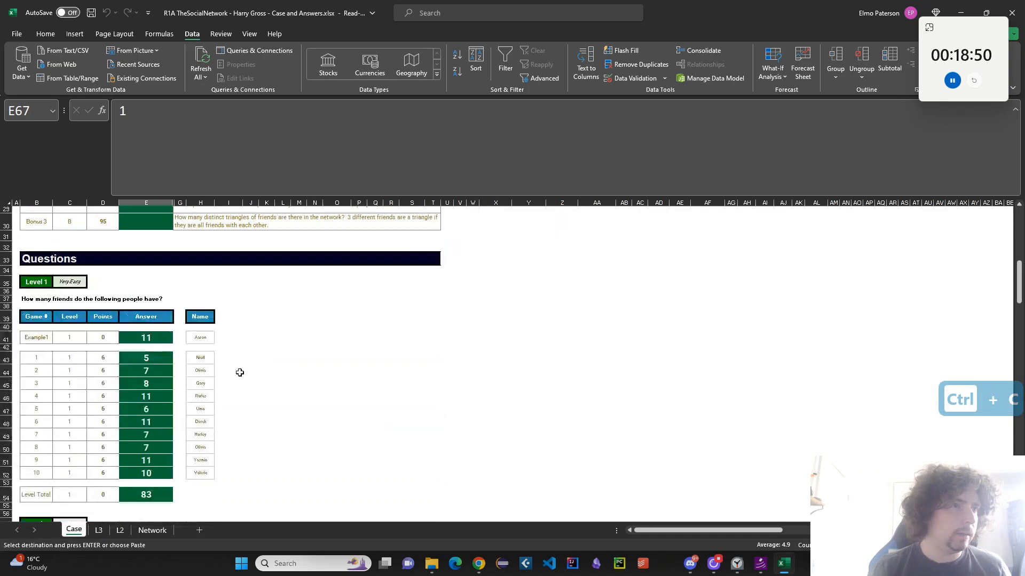
pyautogui.scroll(-11, 160, 384)
pyautogui.click(154, 467)
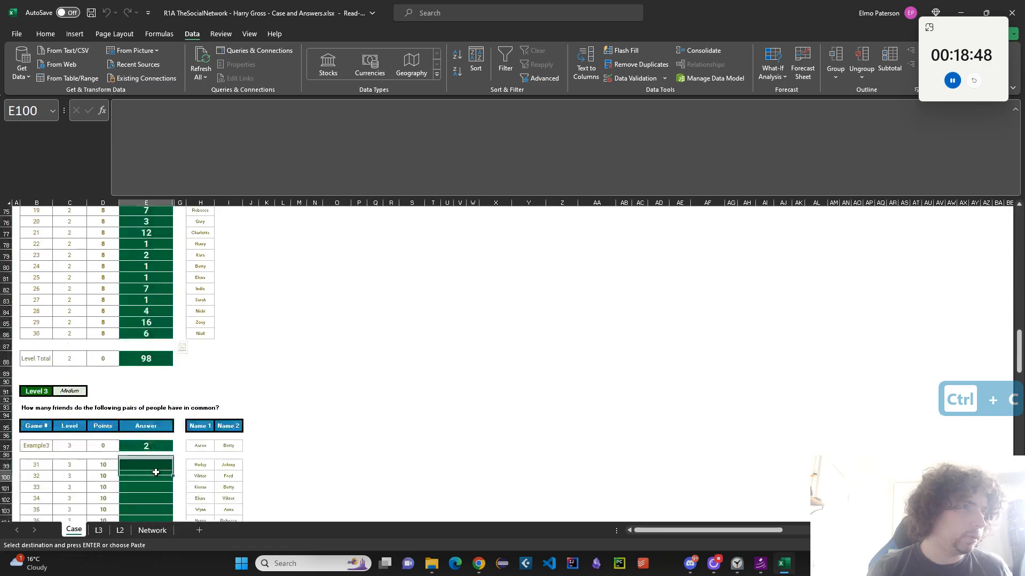
pyautogui.hotkey('ctrl', 'shift', 'v')
# Review the pasted Level 3 answers and the earlier levels' answers on the Case sheet
pyautogui.scroll(-4, 370, 416)
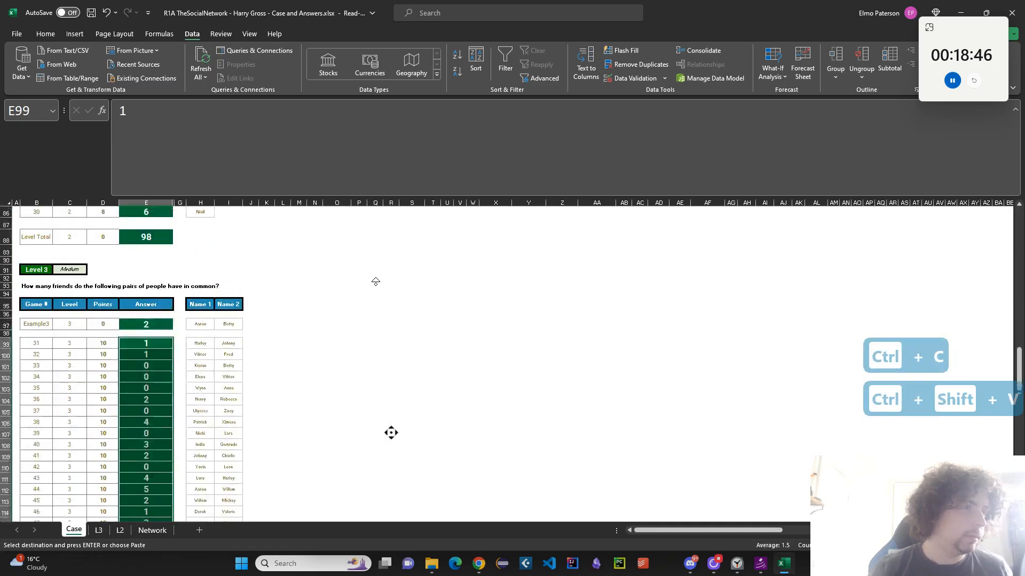
pyautogui.scroll(20, 373, 278)
pyautogui.scroll(-20, 327, 309)
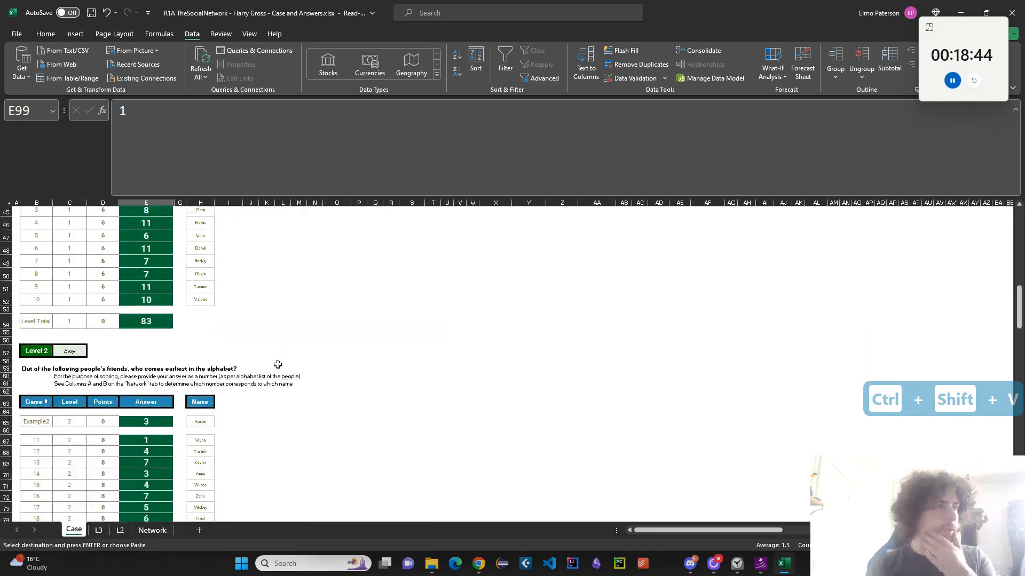
pyautogui.scroll(-10, 246, 368)
pyautogui.scroll(3, 258, 405)
pyautogui.click(135, 531)
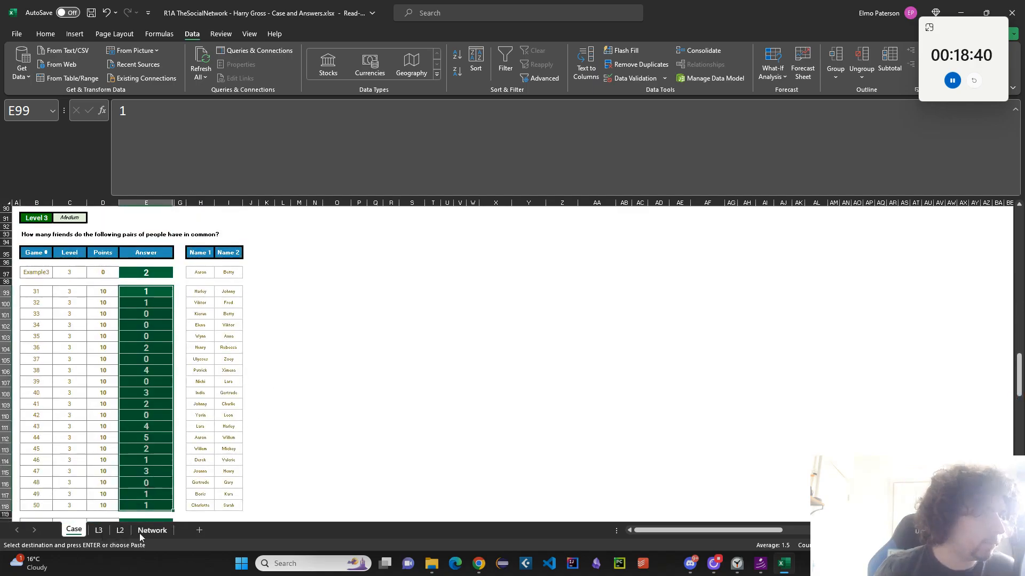
# Examine the formulas behind the P1, P2 and In common? rows and the Person 2 lookup in C4 on L3
pyautogui.click(97, 530)
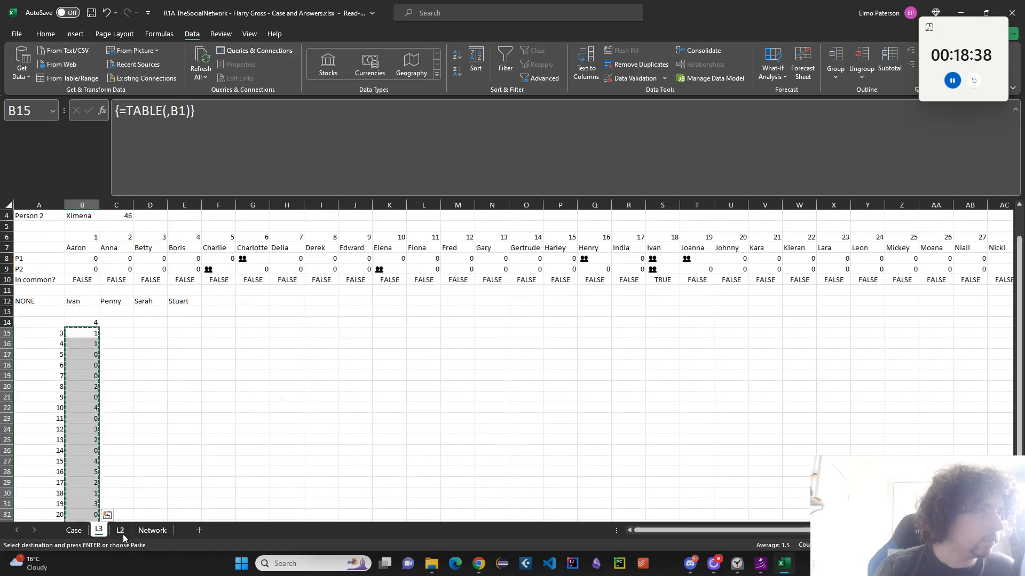
pyautogui.click(83, 279)
pyautogui.click(85, 258)
pyautogui.click(85, 268)
pyautogui.click(86, 258)
pyautogui.click(85, 268)
pyautogui.doubleClick(85, 267)
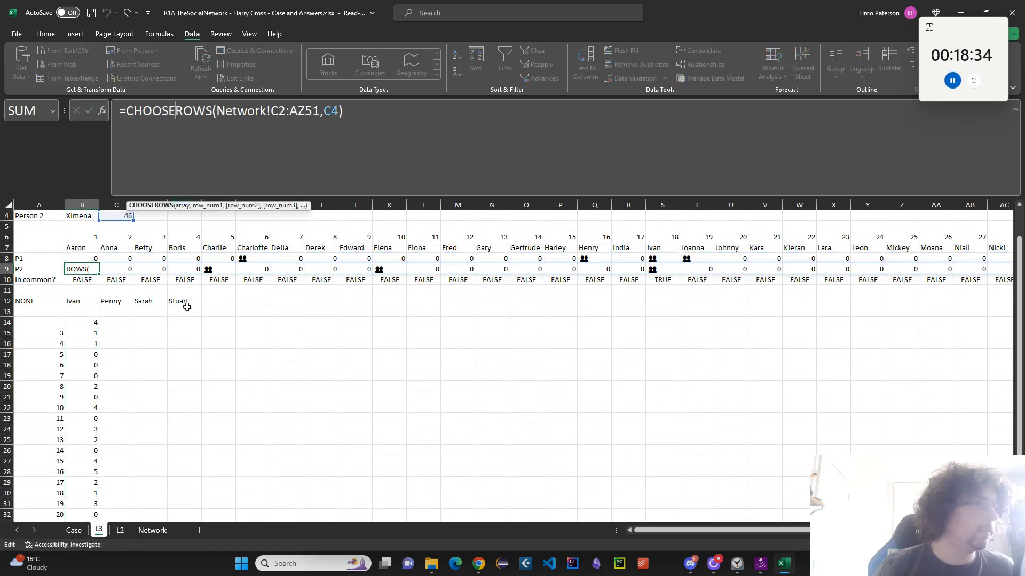
pyautogui.scroll(1, 183, 300)
pyautogui.press('Return')
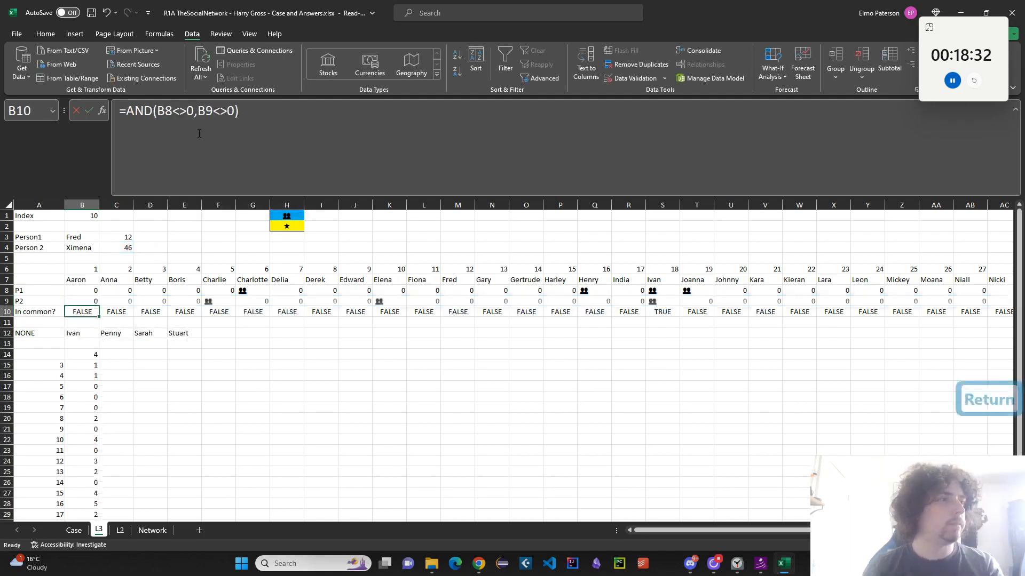
pyautogui.click(218, 165)
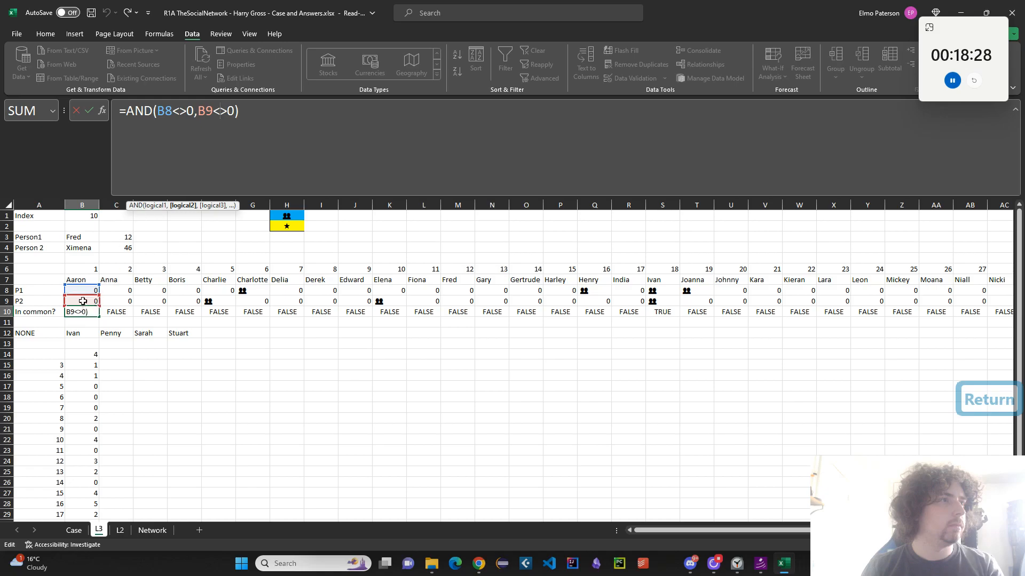
pyautogui.press('Escape')
pyautogui.click(83, 291)
pyautogui.click(338, 111)
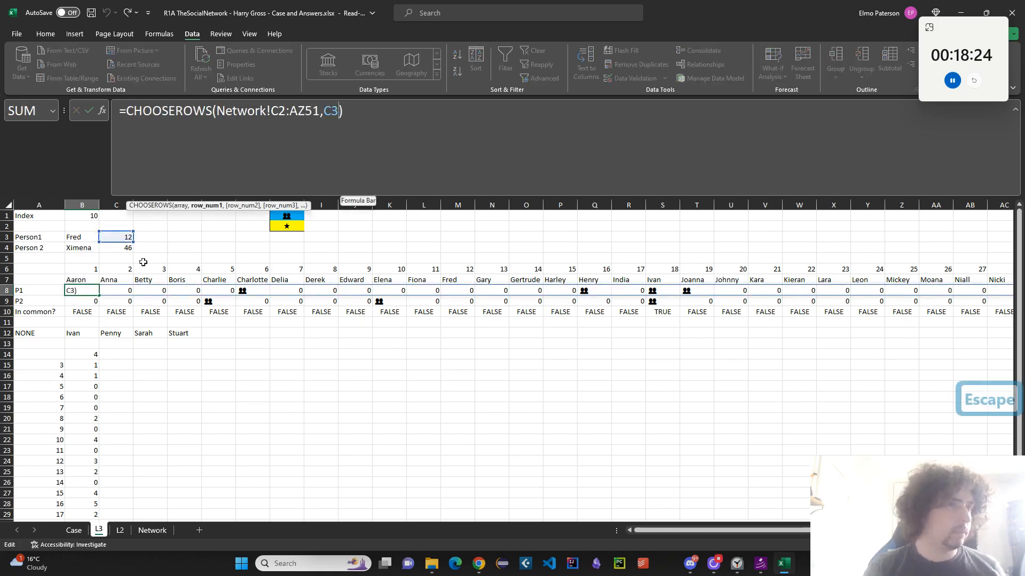
pyautogui.press('Escape')
pyautogui.click(123, 247)
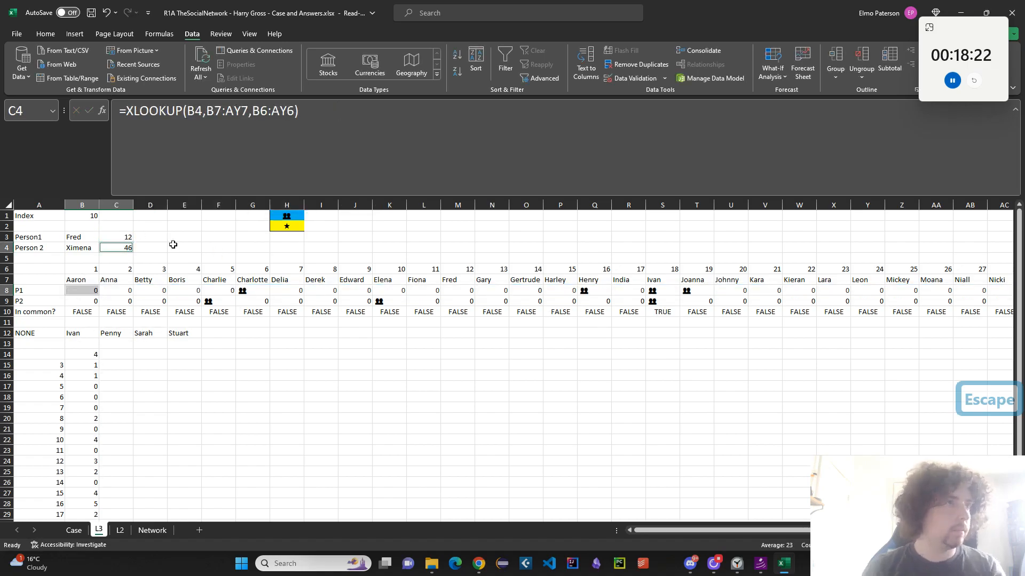
# Add C4 as a second row argument to the CHOOSEROWS formula in B8 and delete the separate formula in B9
pyautogui.click(91, 289)
pyautogui.click(338, 117)
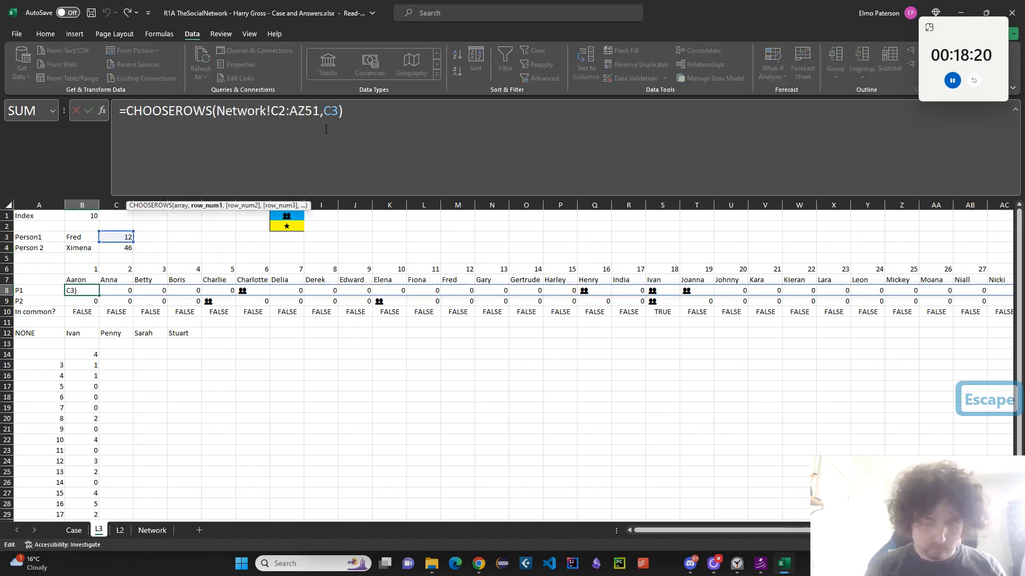
pyautogui.write(',')
pyautogui.click(129, 247)
pyautogui.press('Return')
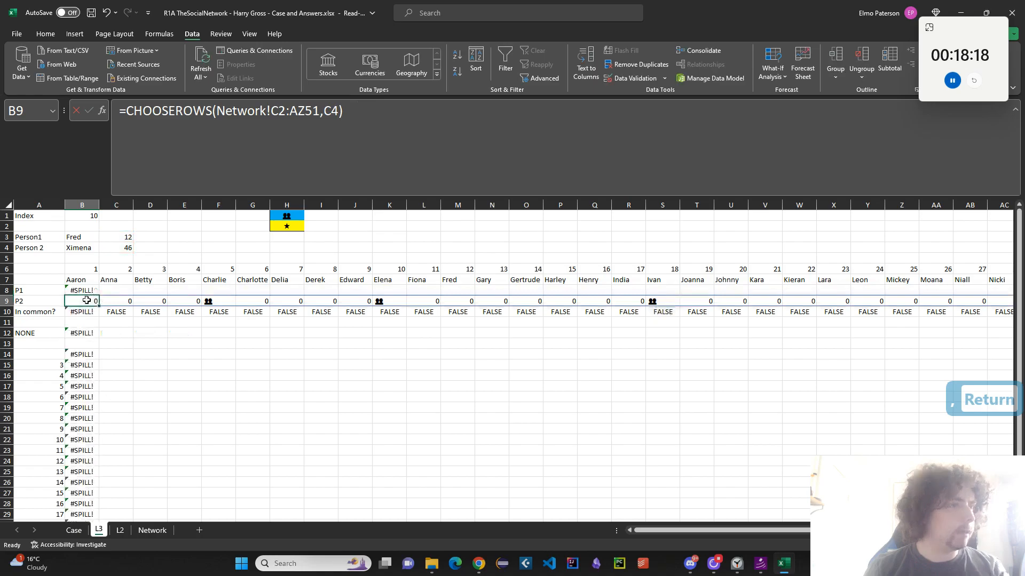
pyautogui.press('Delete')
pyautogui.click(184, 397)
# Inspect the AND formula in B10 without changing it
pyautogui.click(76, 309)
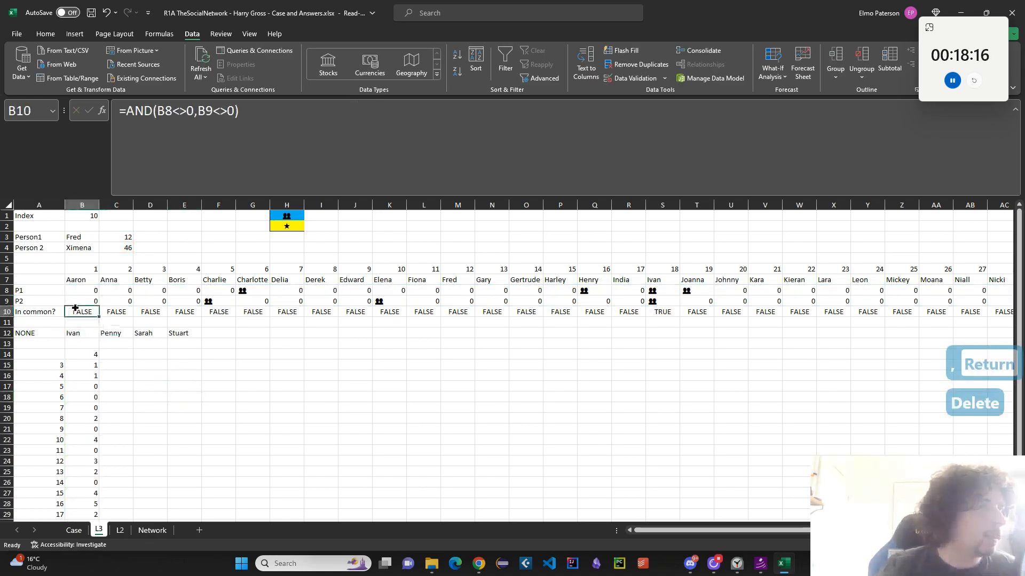
pyautogui.click(167, 146)
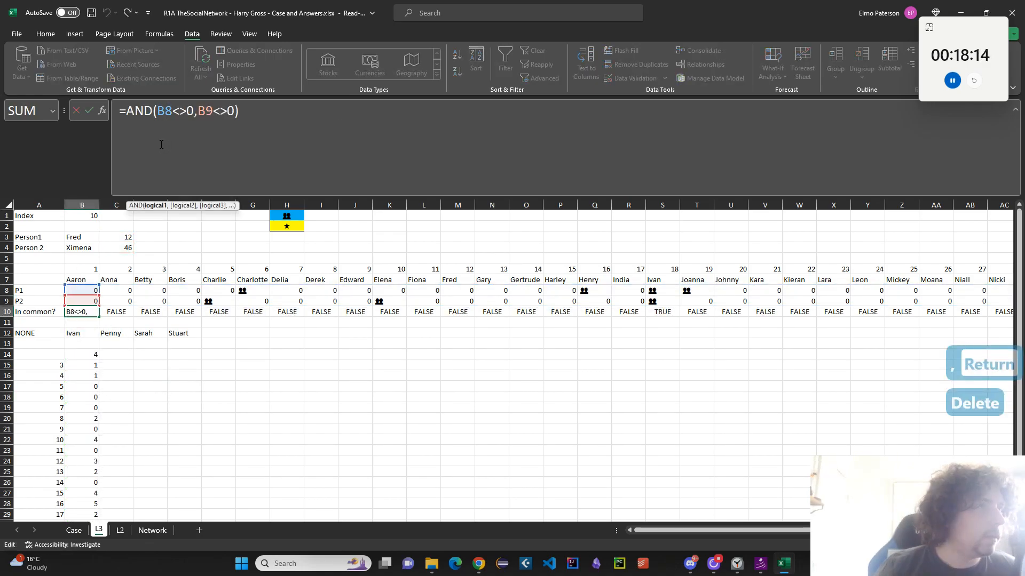
pyautogui.press('Escape')
# Check the Level 3 answers on the Case sheet and read the Level 4 question about each pair's combined friends
pyautogui.click(74, 530)
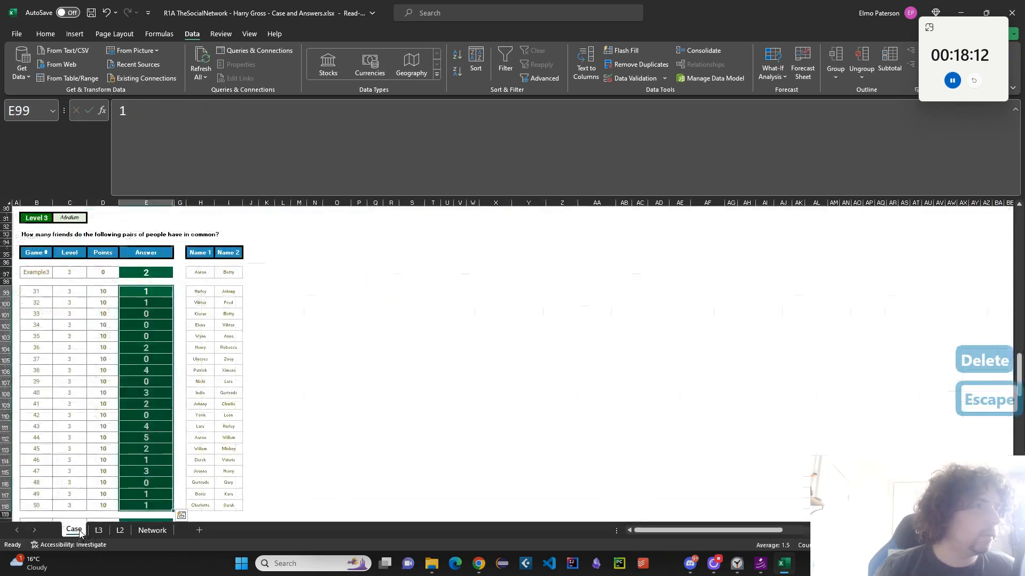
pyautogui.scroll(-5, 176, 437)
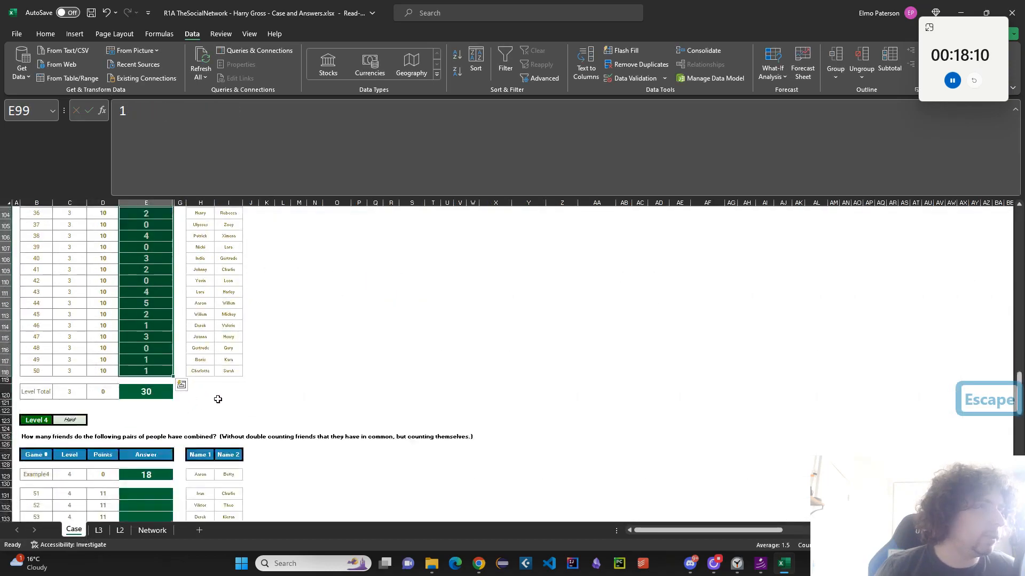
pyautogui.scroll(4, 278, 416)
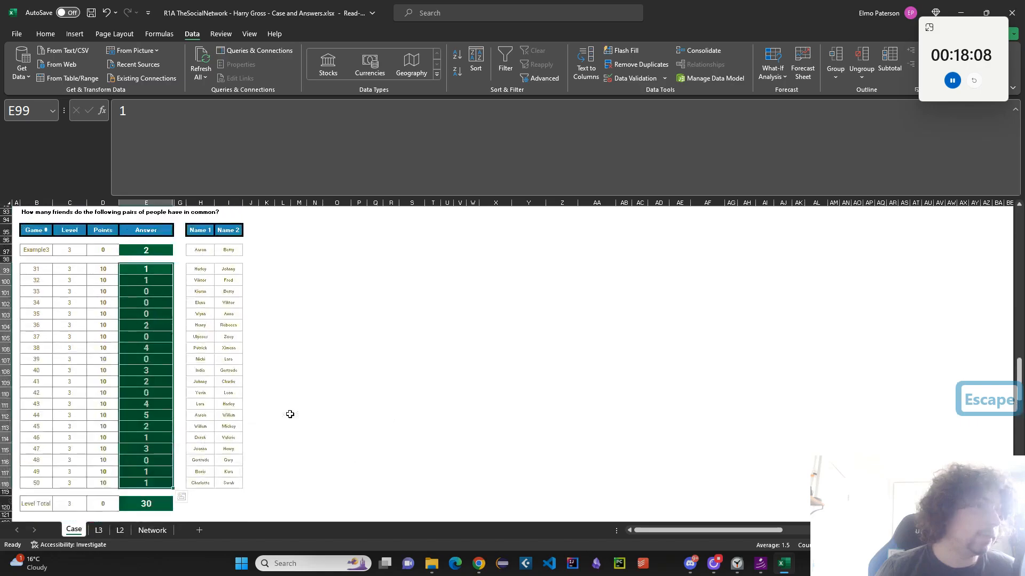
pyautogui.click(100, 531)
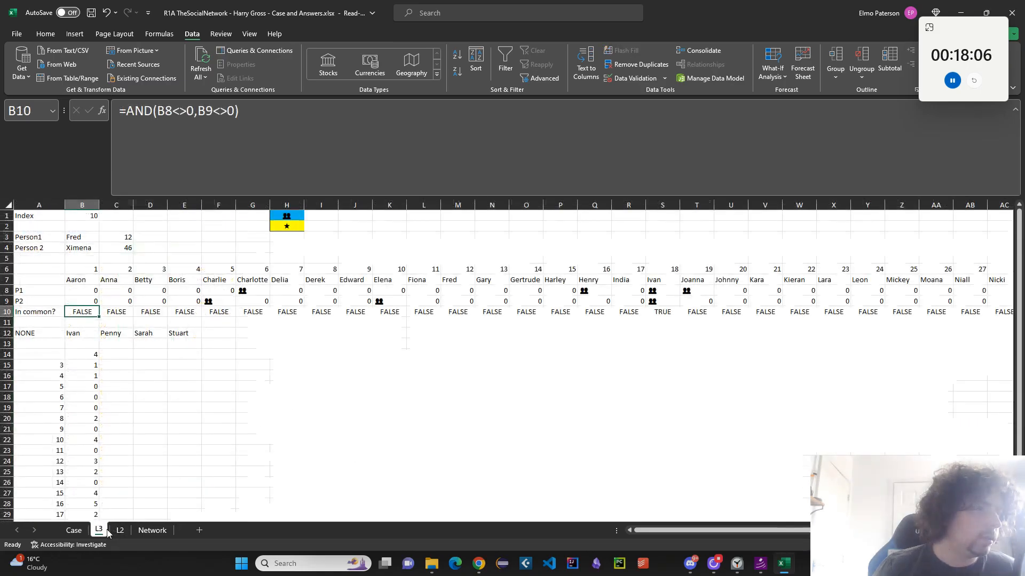
pyautogui.click(74, 530)
pyautogui.scroll(-7, 155, 488)
pyautogui.scroll(-7, 156, 488)
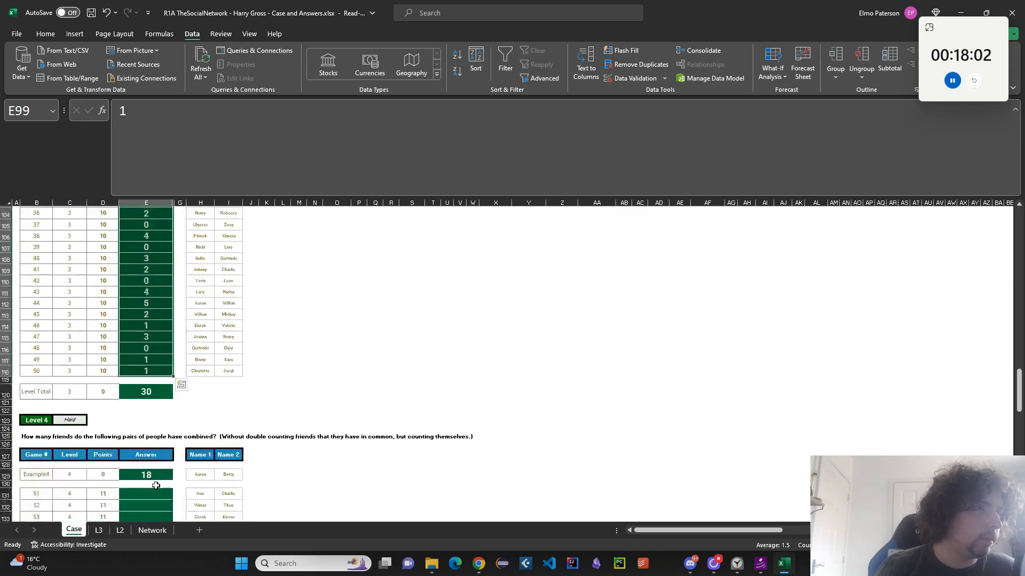
# Correct the Person1 INDEX formula in B3 on L3 so it reads the Level 3 Name 1 list, Case!H97:H118
pyautogui.click(101, 530)
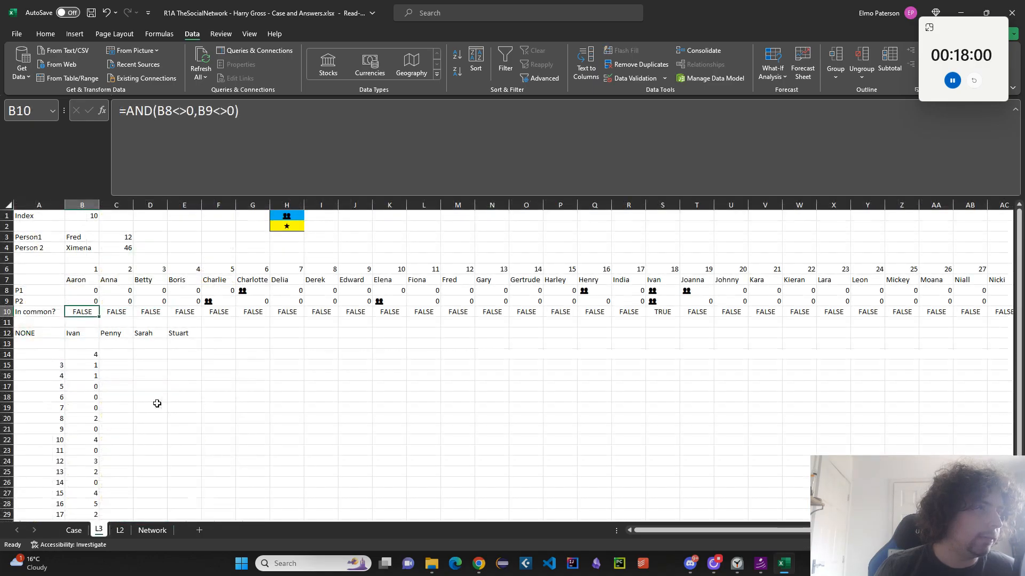
pyautogui.click(82, 237)
pyautogui.click(86, 249)
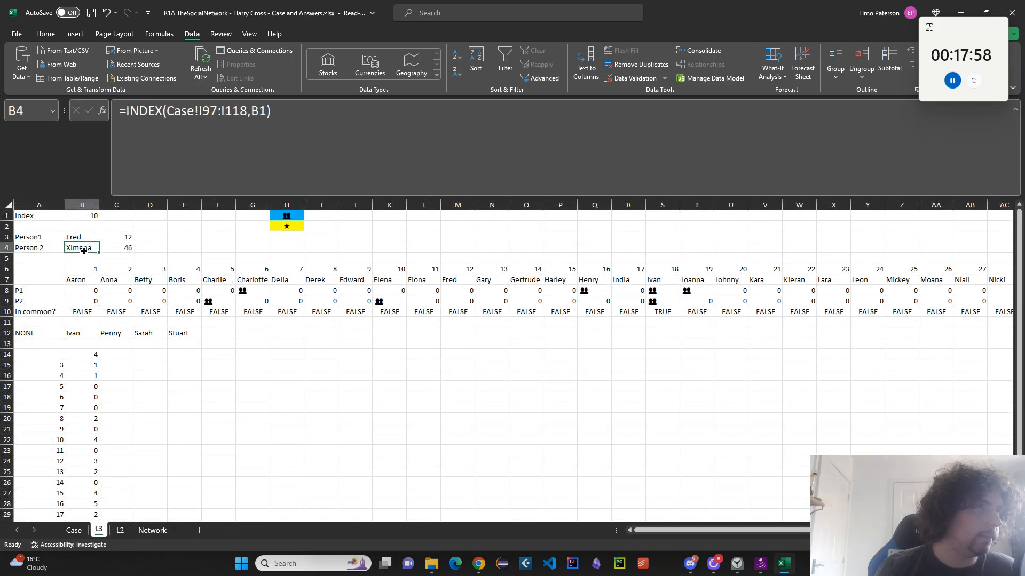
pyautogui.click(83, 239)
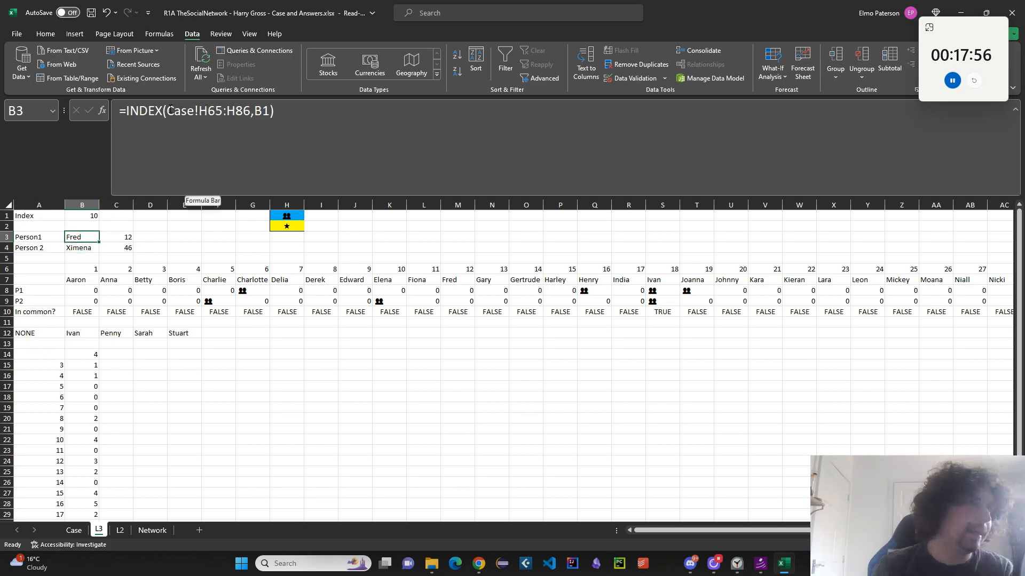
pyautogui.moveTo(205, 109); pyautogui.dragTo(265, 109)
pyautogui.press('BackSpace')
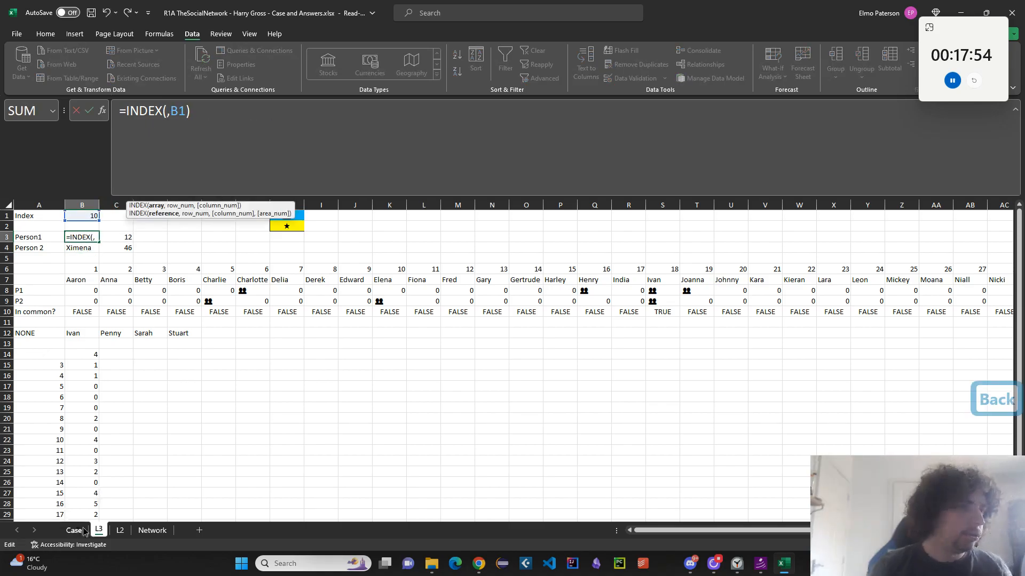
pyautogui.click(74, 531)
pyautogui.scroll(-5, 203, 321)
pyautogui.click(201, 304)
pyautogui.scroll(-6, 211, 443)
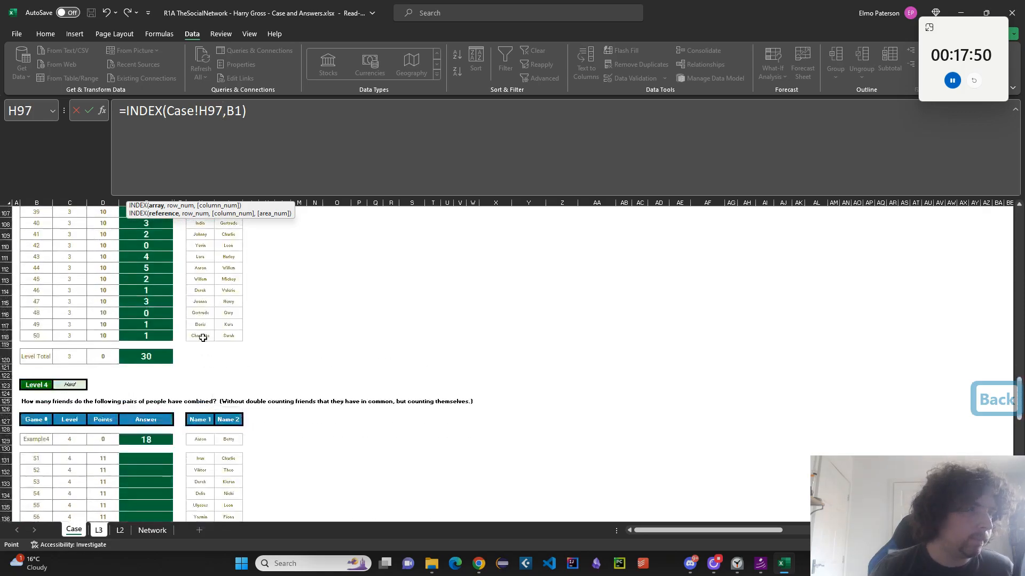
pyautogui.keyDown('shift'); pyautogui.click(202, 341); pyautogui.keyUp('shift')
pyautogui.press('Return')
# Copy the data table results B15:B34 on L3 and paste them as values over the Level 3 answers from E99 on Case
pyautogui.click(90, 354)
pyautogui.scroll(-3, 110, 402)
pyautogui.moveTo(93, 266); pyautogui.dragTo(91, 483)
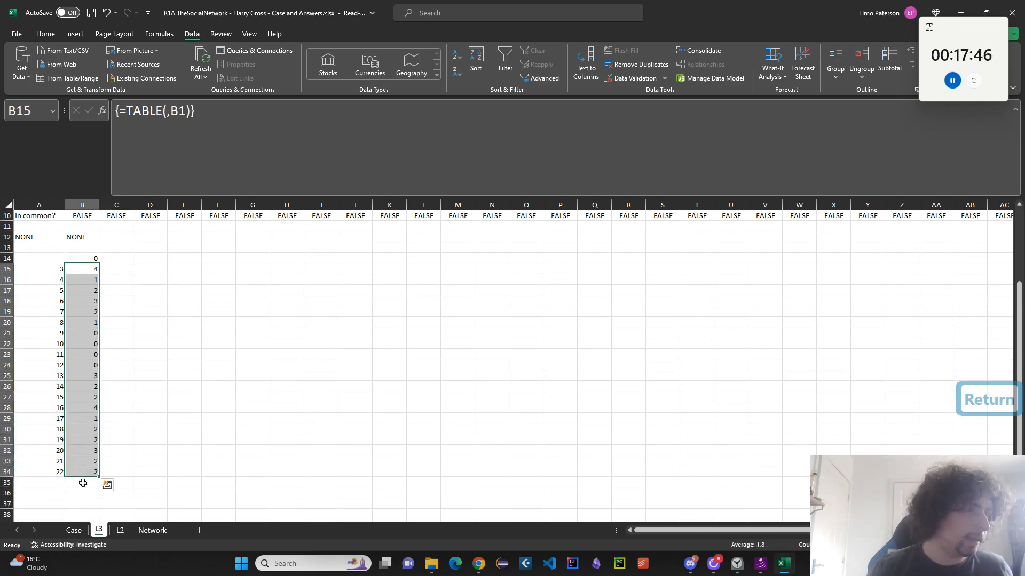
pyautogui.hotkey('ctrl', 'c')
pyautogui.click(74, 530)
pyautogui.scroll(1, 171, 336)
pyautogui.hotkey('ctrl', 'shift', 'v')
pyautogui.scroll(-10, 171, 336)
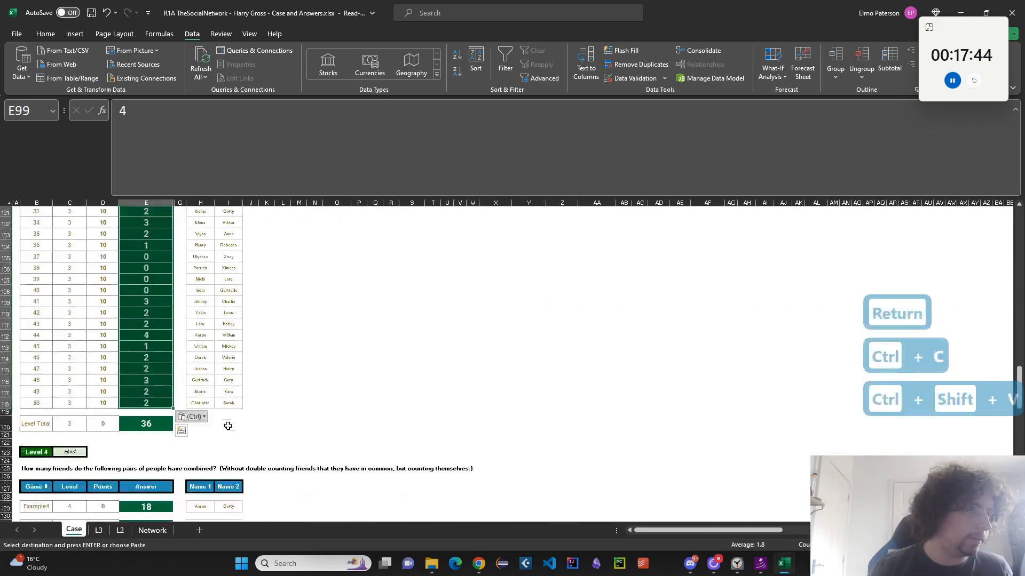
# Create a copy of the L3 sheet placed before L3 and rename it L4
pyautogui.rightClick(99, 530)
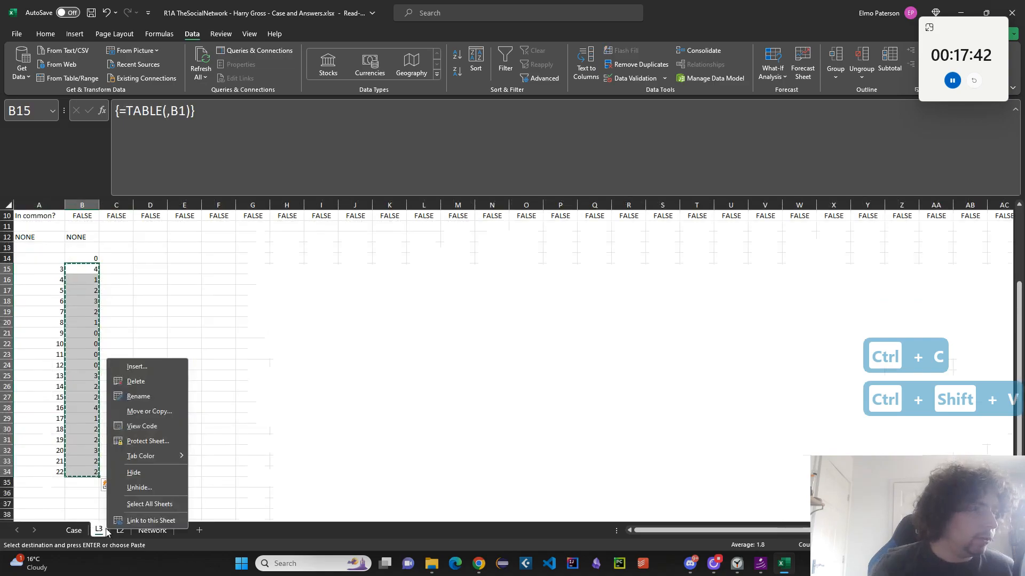
pyautogui.click(150, 411)
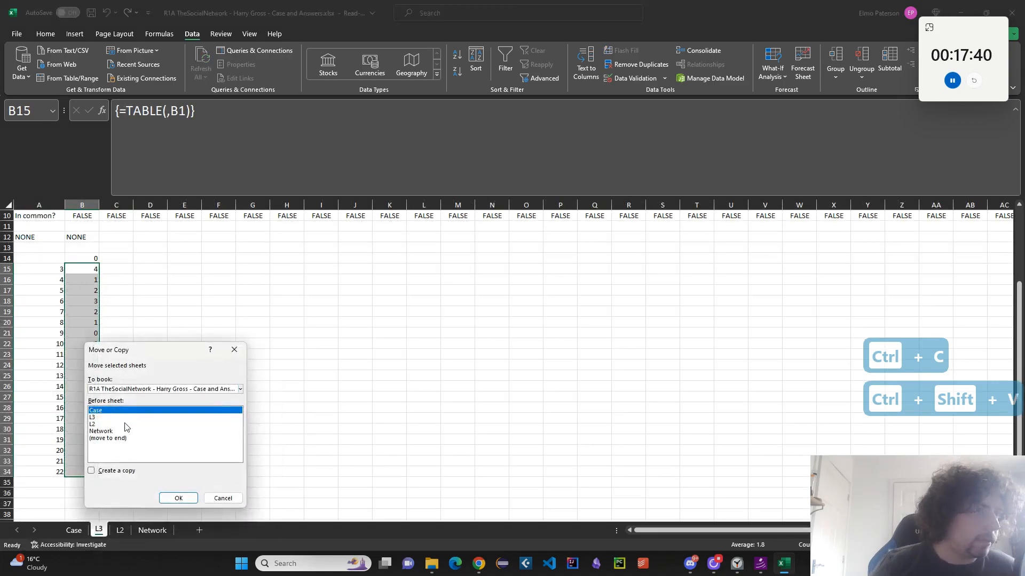
pyautogui.click(115, 470)
pyautogui.click(100, 417)
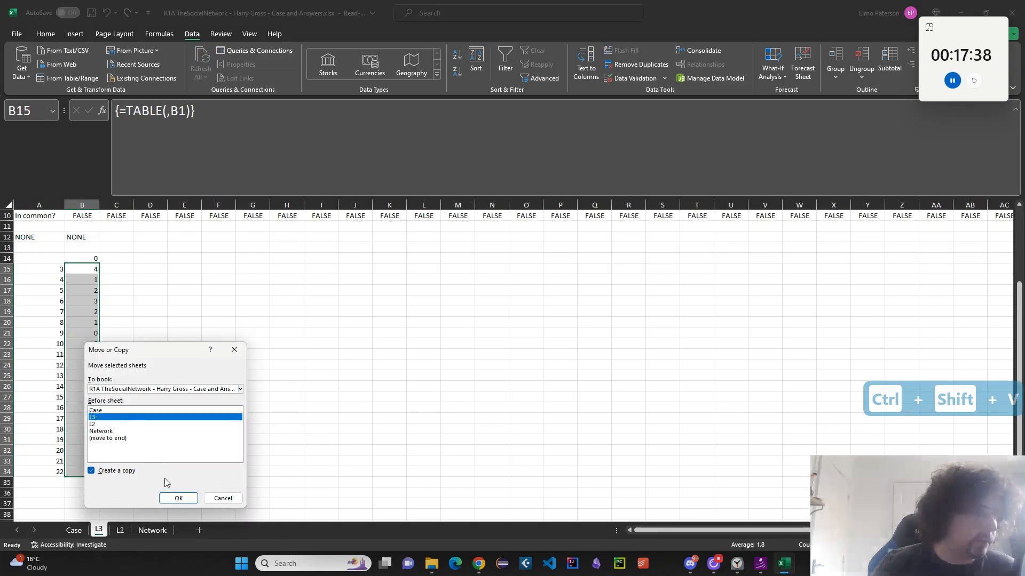
pyautogui.click(178, 498)
pyautogui.doubleClick(103, 530)
pyautogui.write('L4')
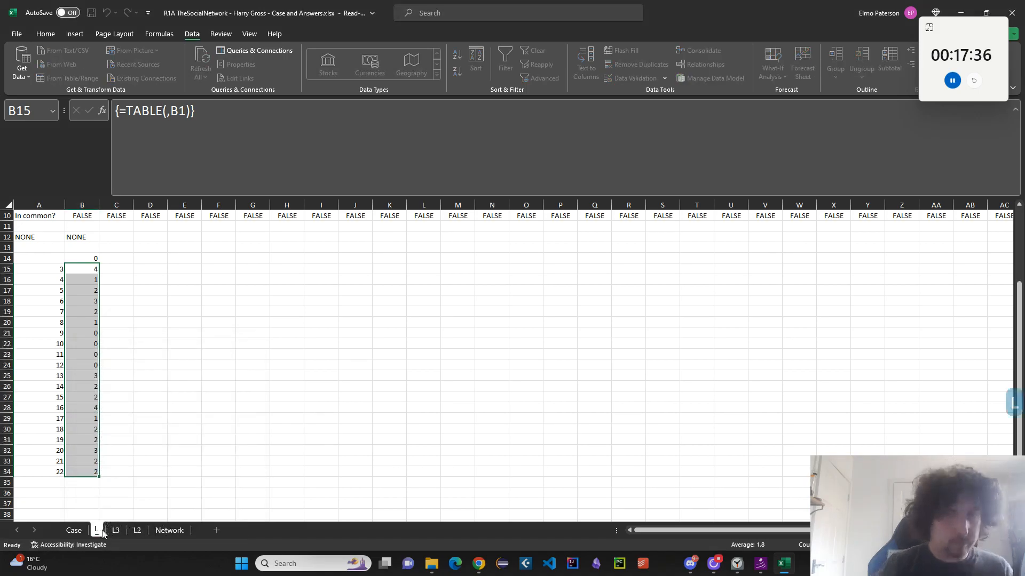
pyautogui.press('Return')
# Point the Person1 INDEX formula in B3 on L4 at the Level 4 Name 1 list from Case!H129, and set the index in B1 to 1
pyautogui.click(75, 530)
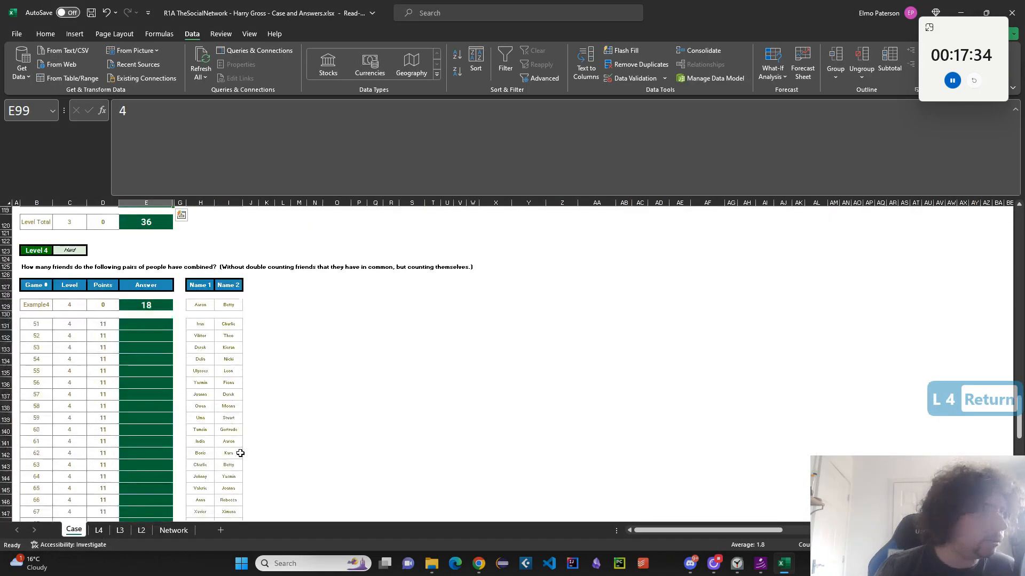
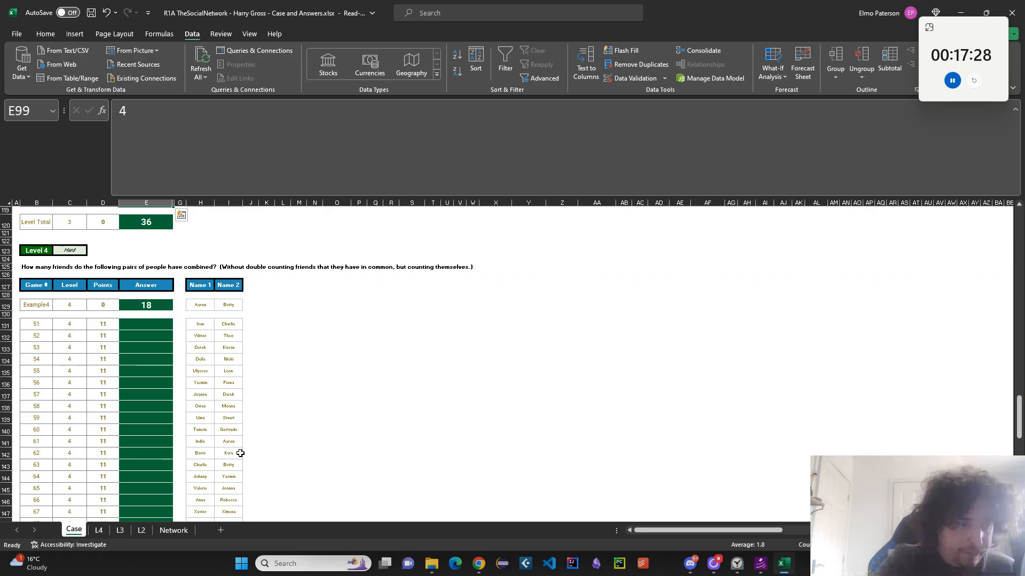
pyautogui.click(98, 531)
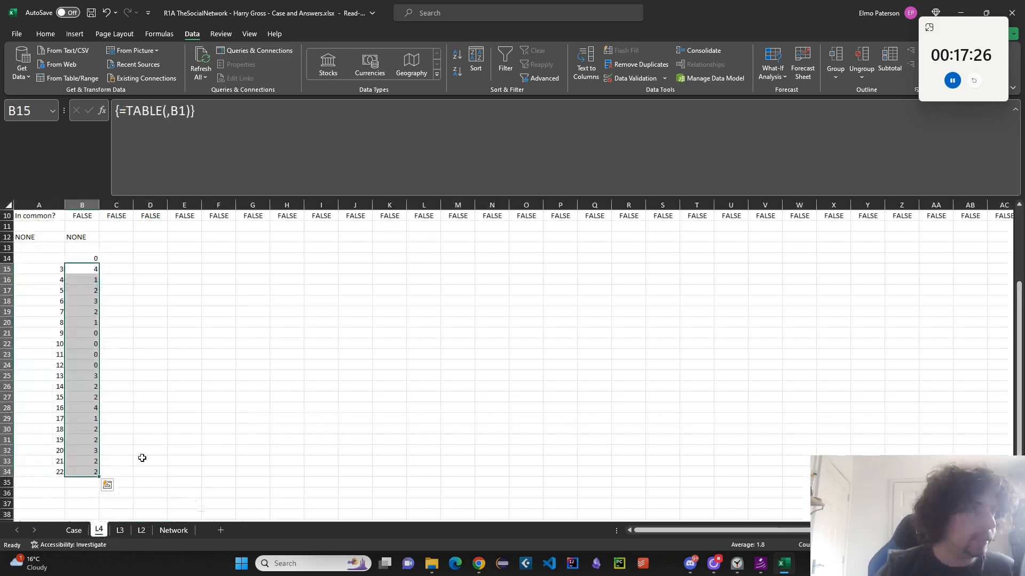
pyautogui.scroll(3, 160, 427)
pyautogui.click(89, 236)
pyautogui.moveTo(164, 110); pyautogui.dragTo(262, 110)
pyautogui.press('Delete')
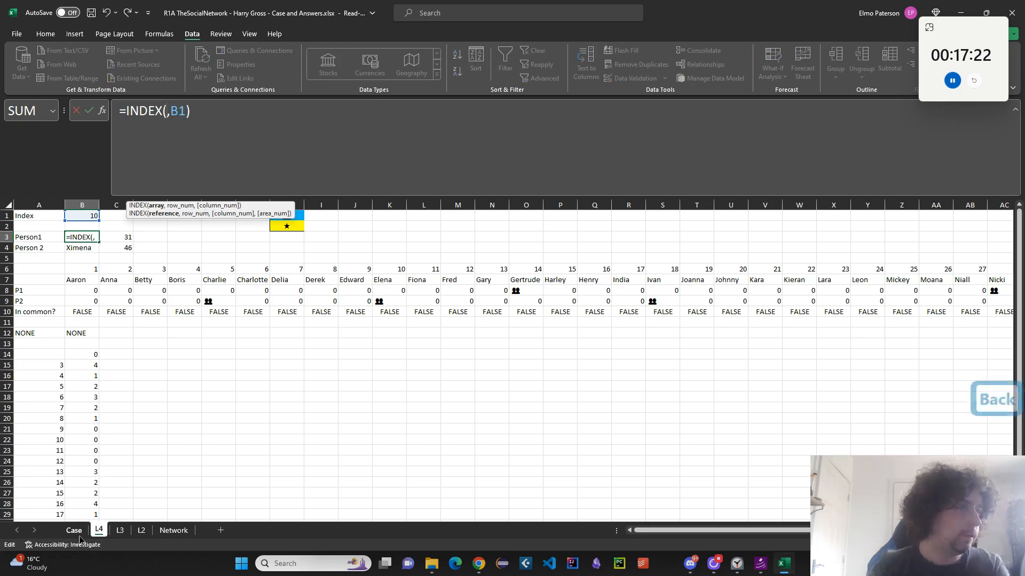
pyautogui.click(74, 530)
pyautogui.click(193, 326)
pyautogui.scroll(-5, 175, 430)
pyautogui.keyDown('shift'); pyautogui.click(203, 400); pyautogui.keyUp('shift')
pyautogui.press('Return')
pyautogui.click(93, 216)
pyautogui.write('1')
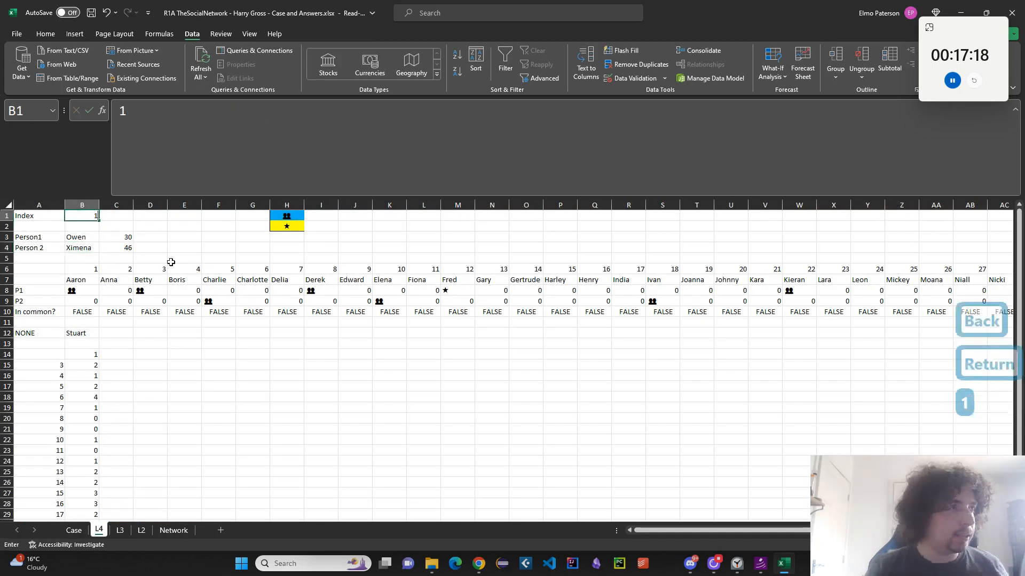
pyautogui.click(167, 263)
# Point the Person 2 INDEX formula in B4 on L4 at the Level 4 Name 2 list, Case!I129:I150
pyautogui.click(87, 246)
pyautogui.moveTo(168, 126); pyautogui.dragTo(249, 113)
pyautogui.press('Delete')
pyautogui.click(73, 528)
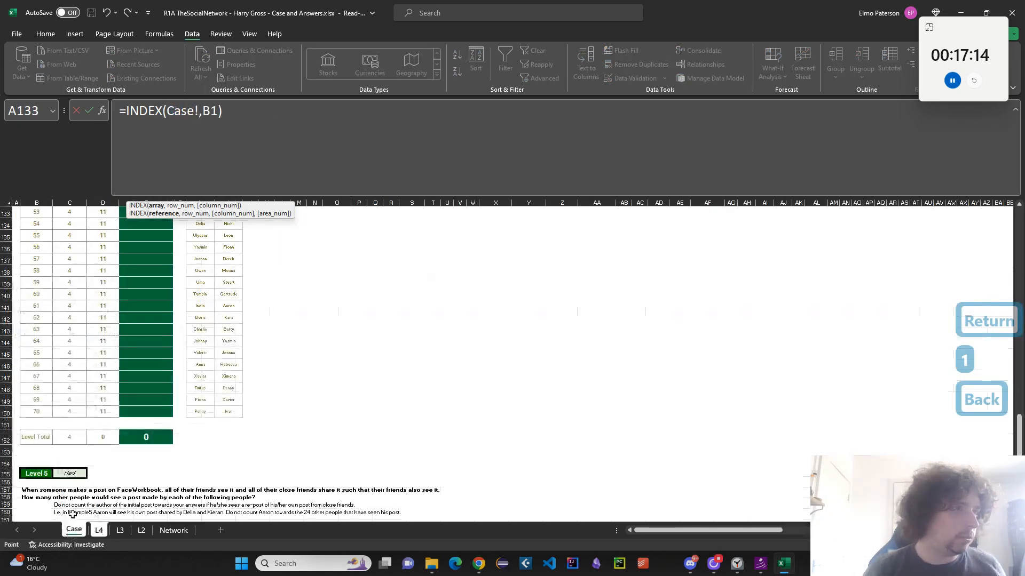
pyautogui.click(234, 408)
pyautogui.scroll(4, 235, 399)
pyautogui.keyDown('shift'); pyautogui.click(227, 284); pyautogui.keyUp('shift')
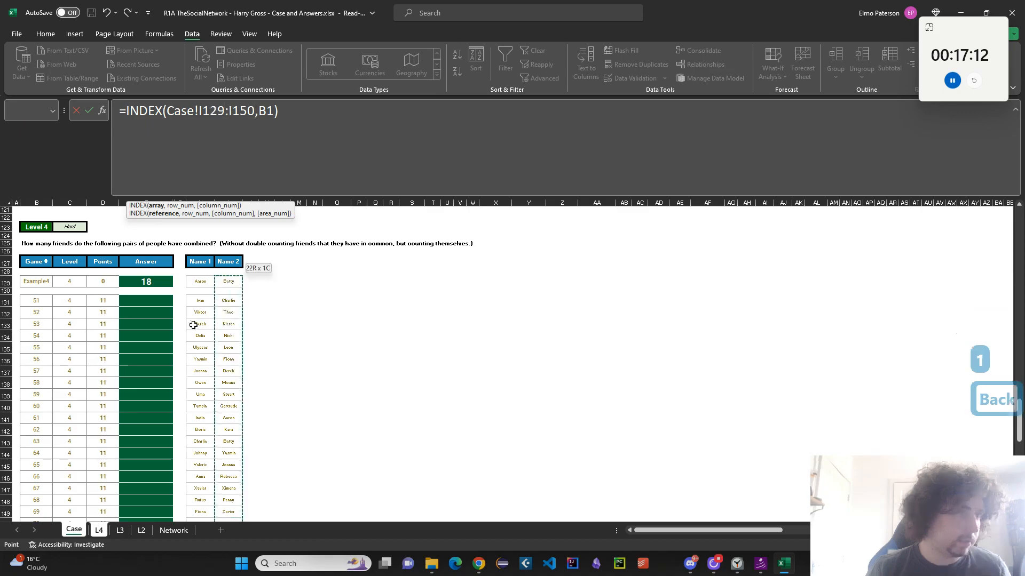
pyautogui.press('Return')
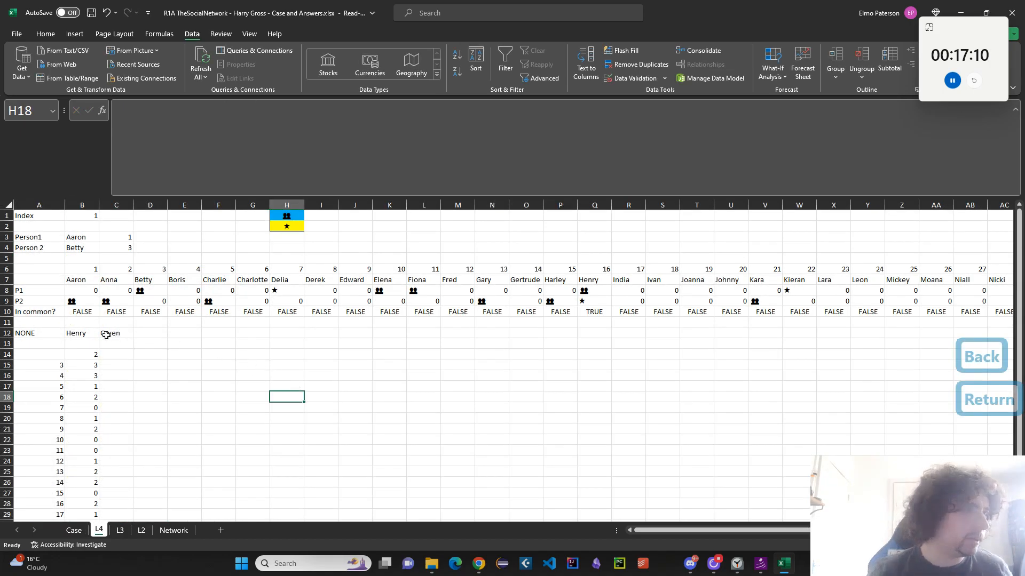
# Relabel A10 on L4 as "Is friend?" and recheck the Level 4 question on the Case sheet
pyautogui.click(35, 313)
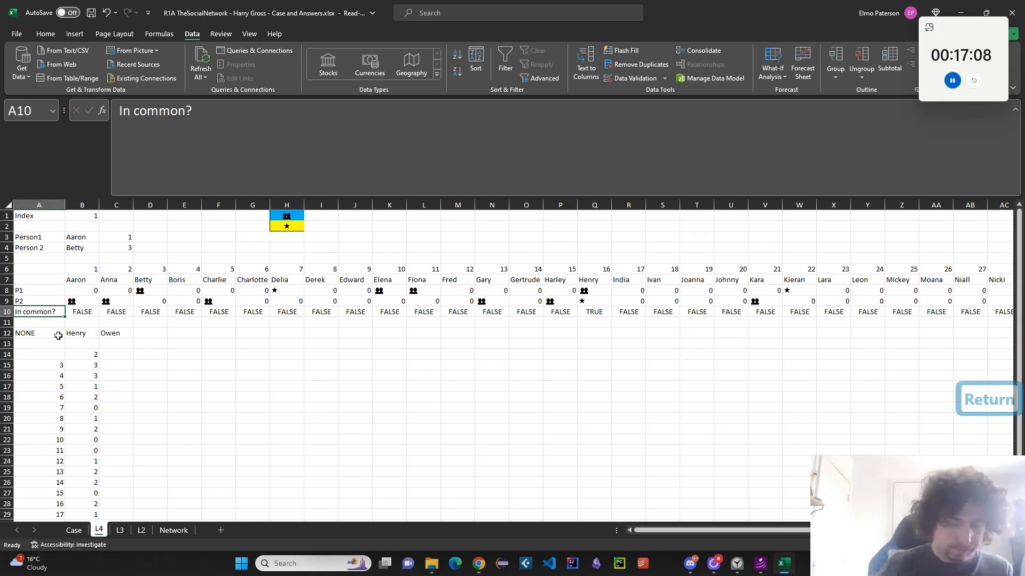
pyautogui.write('Is friend?')
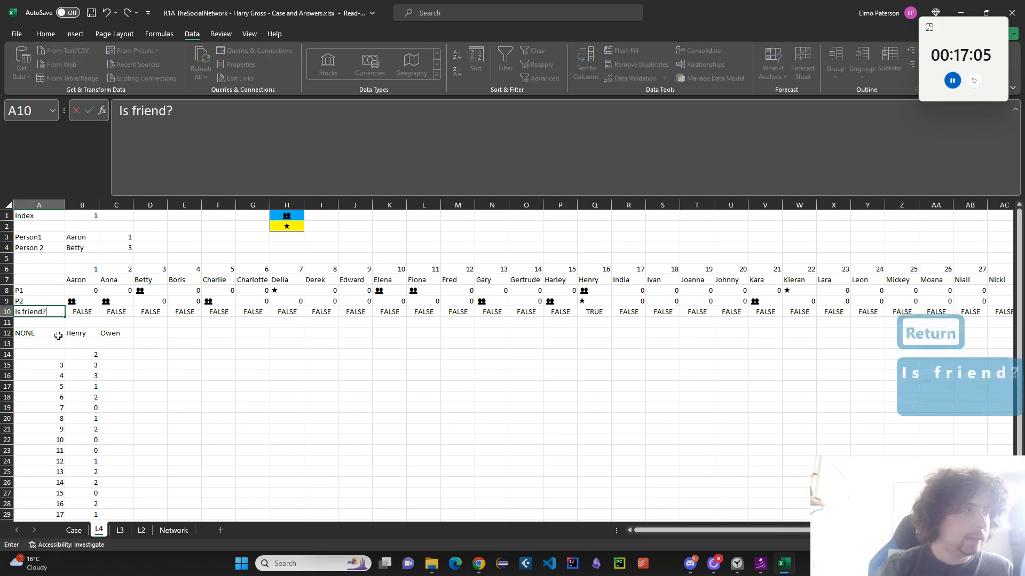
pyautogui.press('Return')
pyautogui.click(74, 530)
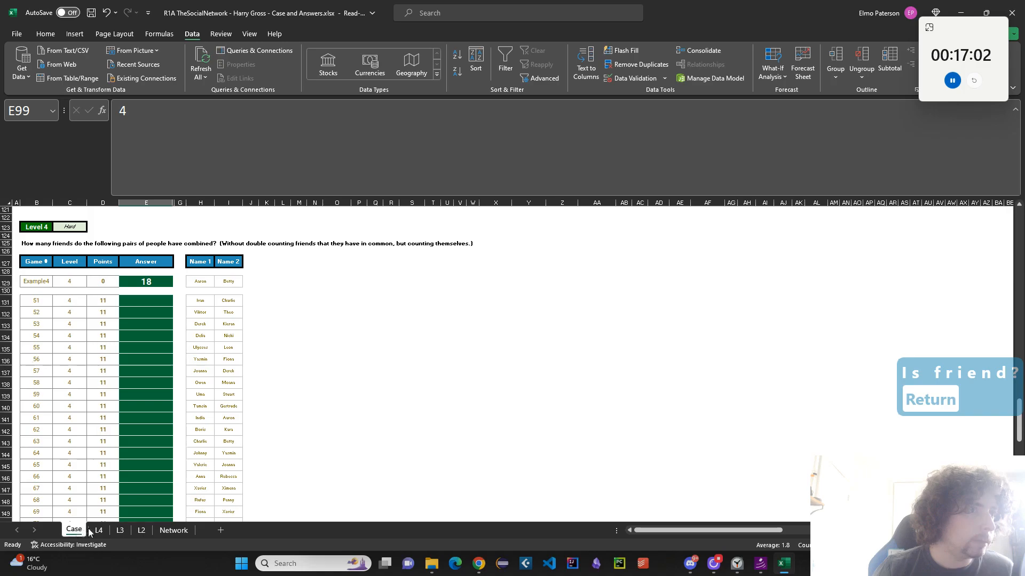
pyautogui.click(98, 531)
# Change the AND in B10 on L4 to =OR(B8<>0,B9<>0) and copy the formula across the Is friend? row
pyautogui.click(71, 310)
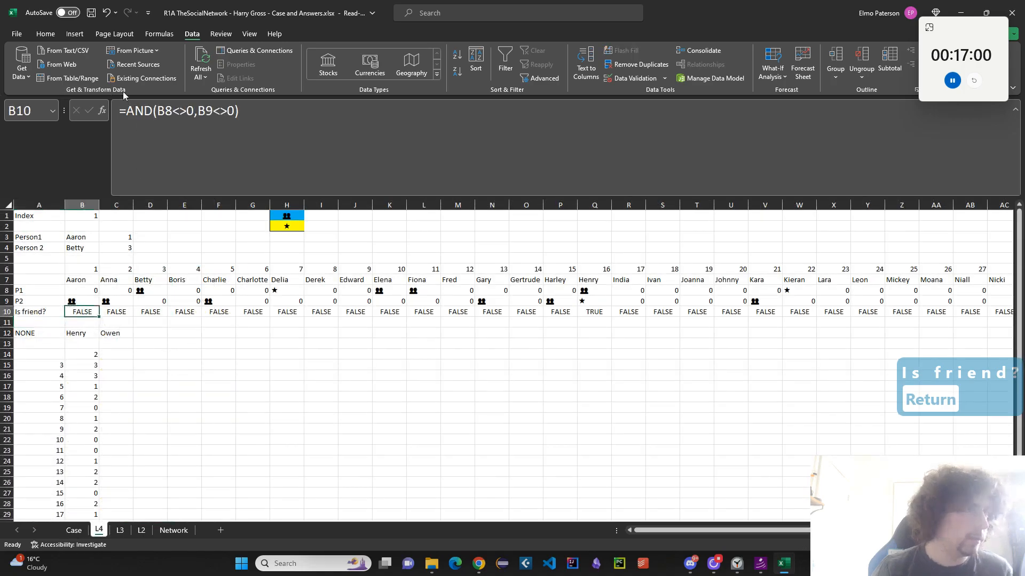
pyautogui.doubleClick(135, 112)
pyautogui.write('OR')
pyautogui.press('Return')
pyautogui.write(']')
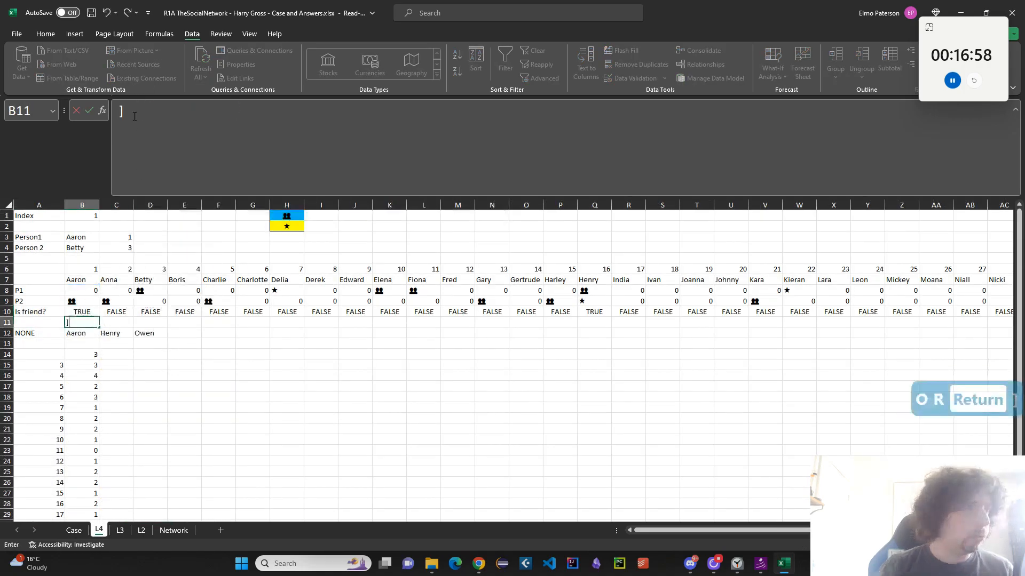
pyautogui.press('Escape')
pyautogui.click(86, 313)
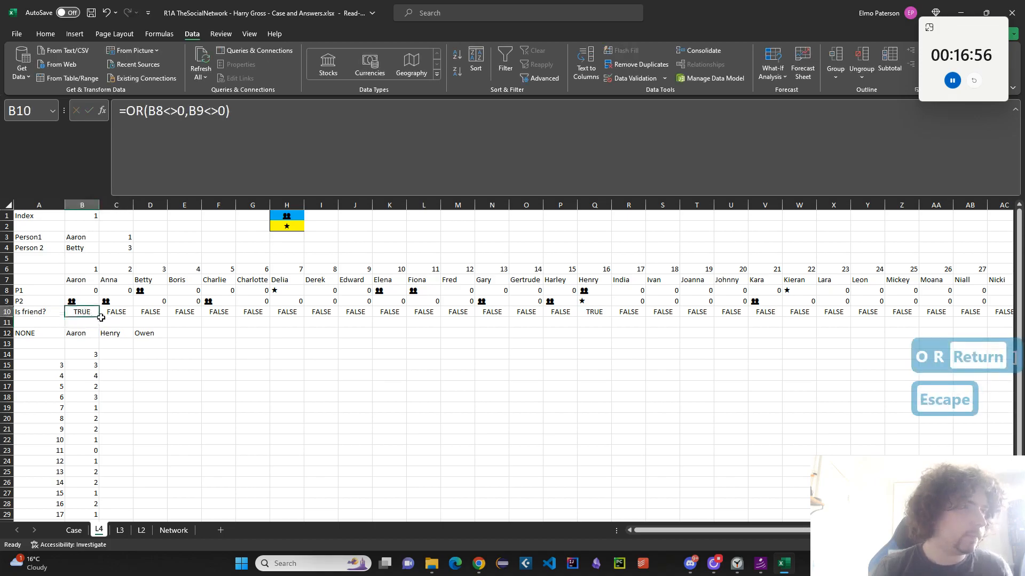
pyautogui.hotkey('ctrl', 'c')
pyautogui.hotkey('ctrl', 'shift', 'Right')
pyautogui.hotkey('ctrl', 'v')
pyautogui.press('Left')
pyautogui.press('Down')
pyautogui.press('Down')
pyautogui.press('Down')
pyautogui.press('Right')
pyautogui.press('Down')
# Copy the data table results from B15 down on L4 and paste them as values into the Level 4 answers from E131 on Case
pyautogui.click(77, 531)
pyautogui.click(99, 530)
pyautogui.click(81, 363)
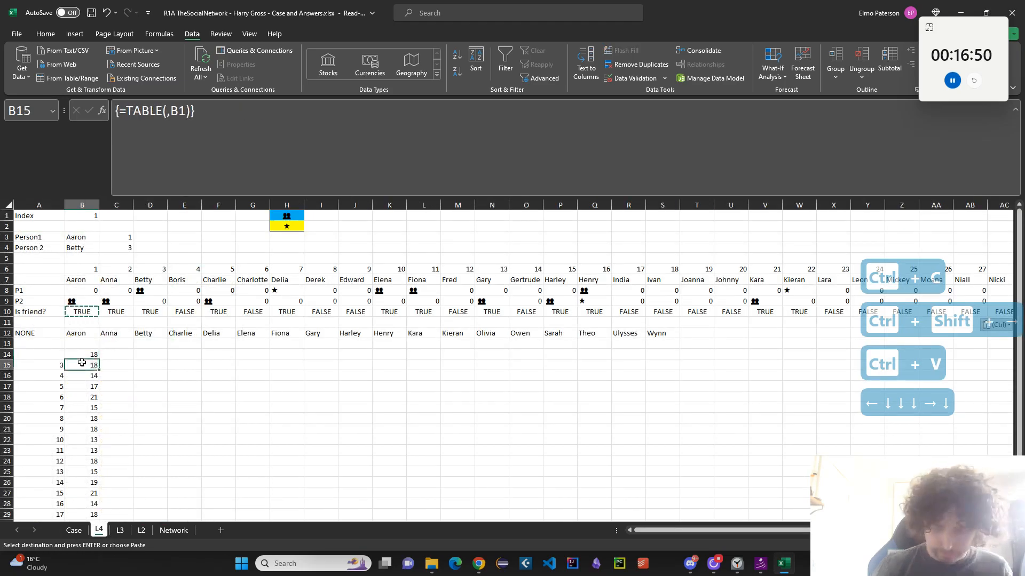
pyautogui.hotkey('ctrl', 'shift', 'Down')
pyautogui.hotkey('ctrl', 'c')
pyautogui.click(78, 530)
pyautogui.click(148, 298)
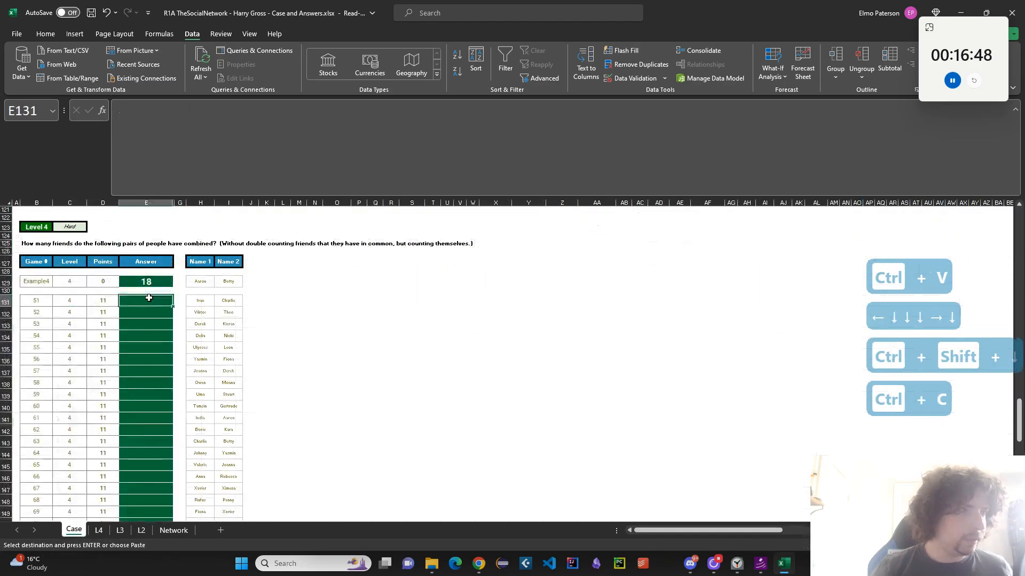
pyautogui.hotkey('ctrl', 'shift', 'v')
# Read the Level 5 question on Case, create a copy of L4 placed before it, rename the copy L5 and return to Case
pyautogui.middleClick(330, 407)
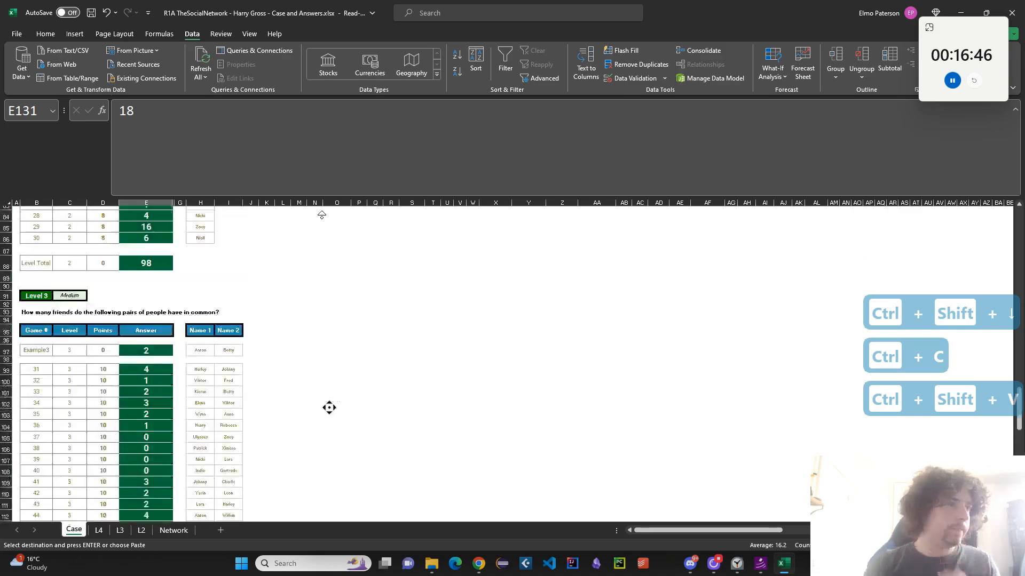
pyautogui.middleClick(407, 376)
pyautogui.scroll(-20, 267, 425)
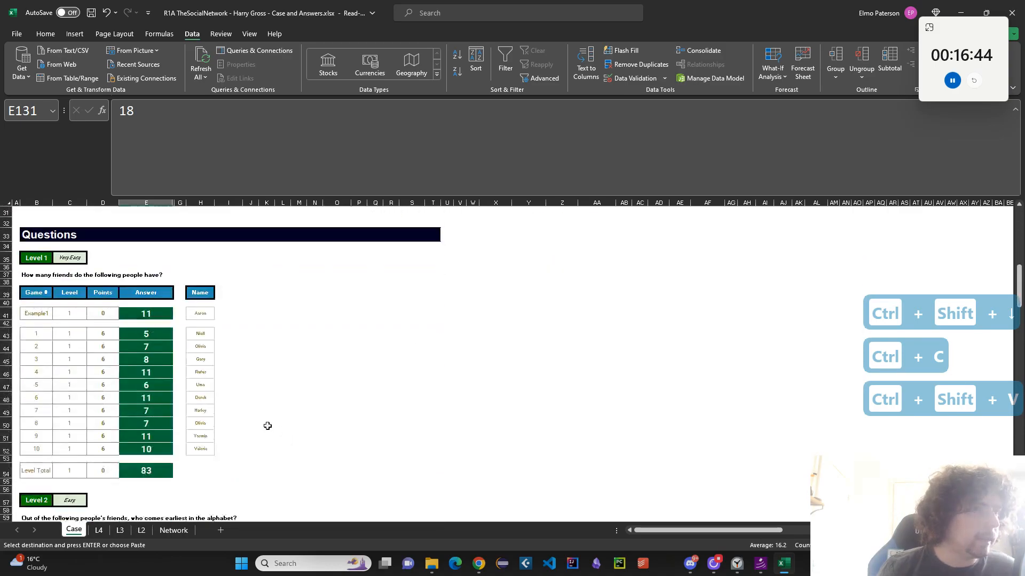
pyautogui.scroll(-9, 181, 451)
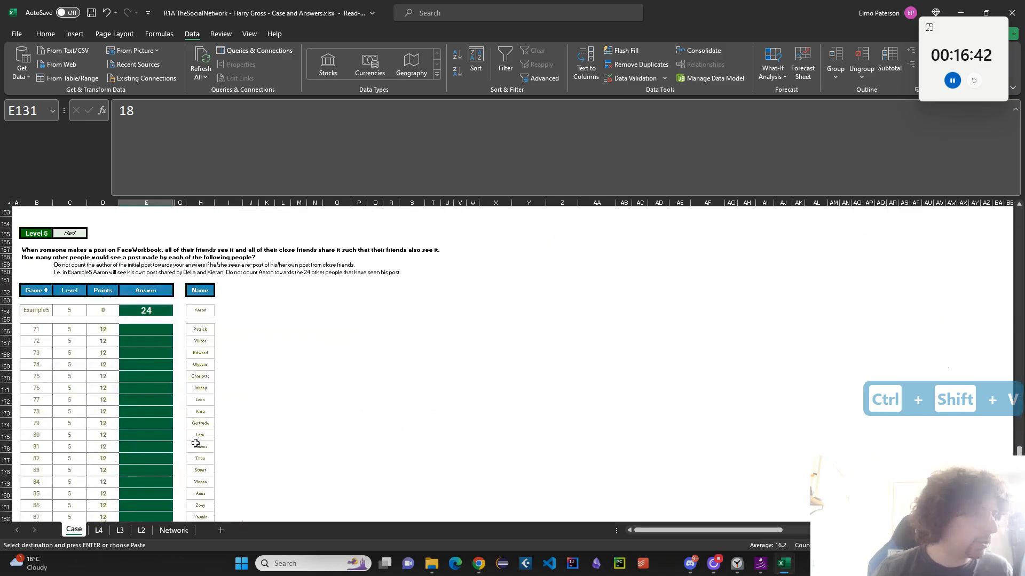
pyautogui.rightClick(91, 531)
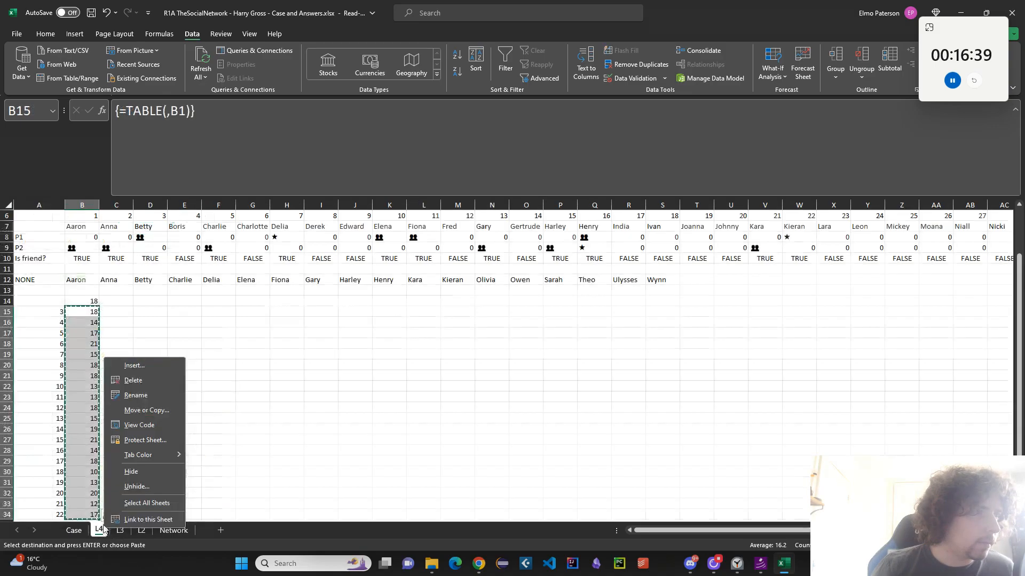
pyautogui.click(146, 411)
pyautogui.click(106, 470)
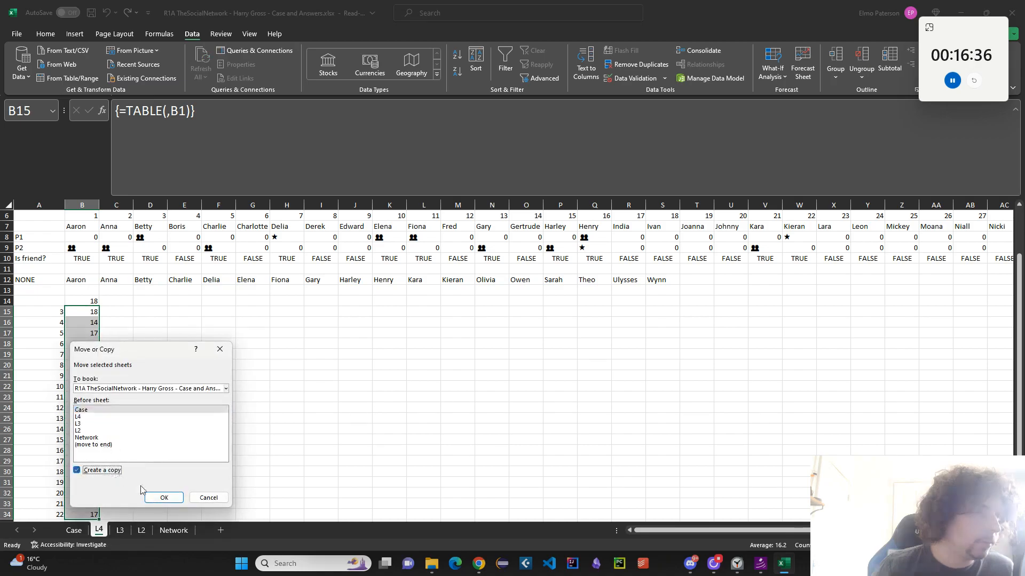
pyautogui.click(102, 413)
pyautogui.click(131, 417)
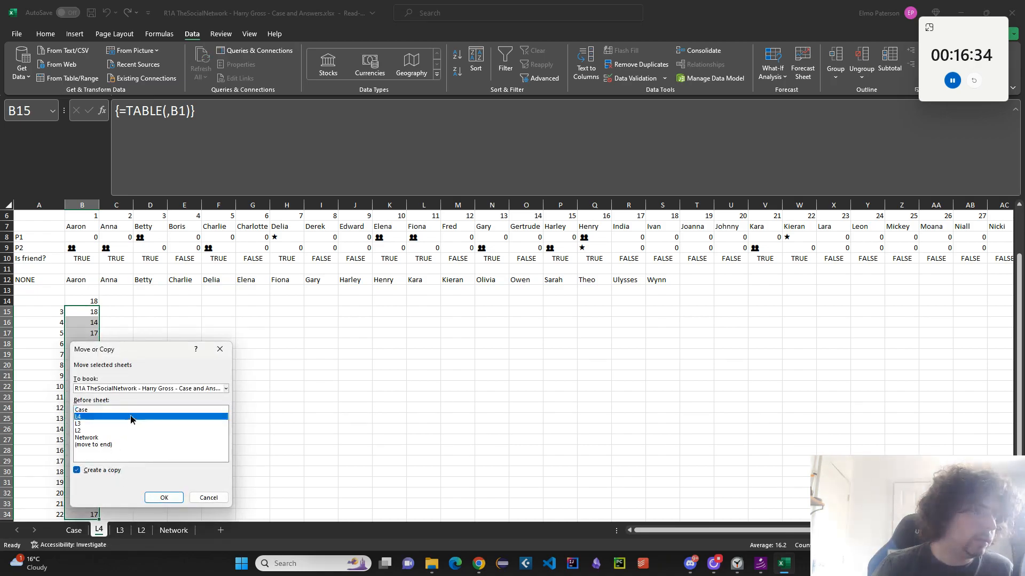
pyautogui.click(163, 498)
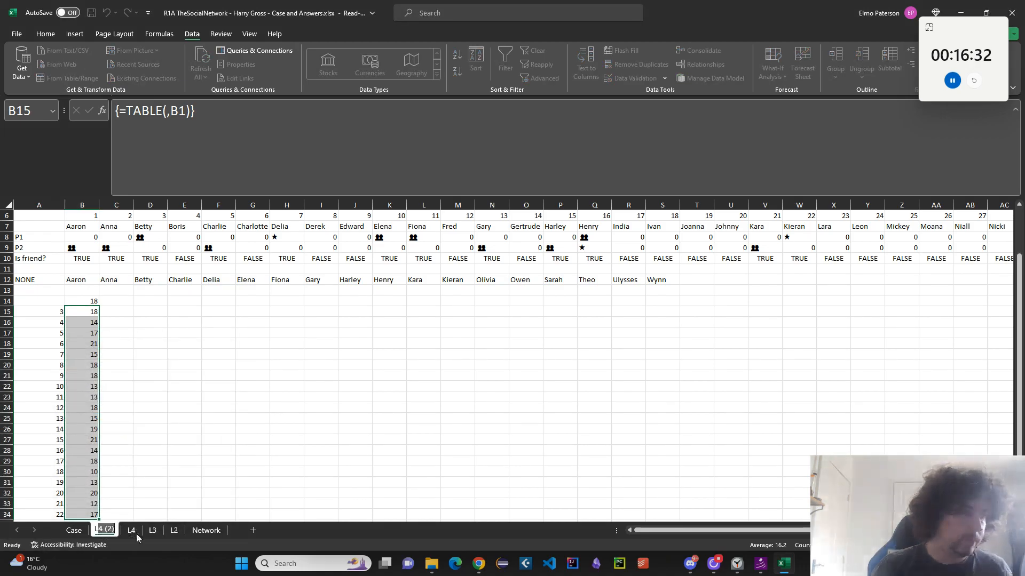
pyautogui.write('5')
pyautogui.press('Return')
pyautogui.click(74, 530)
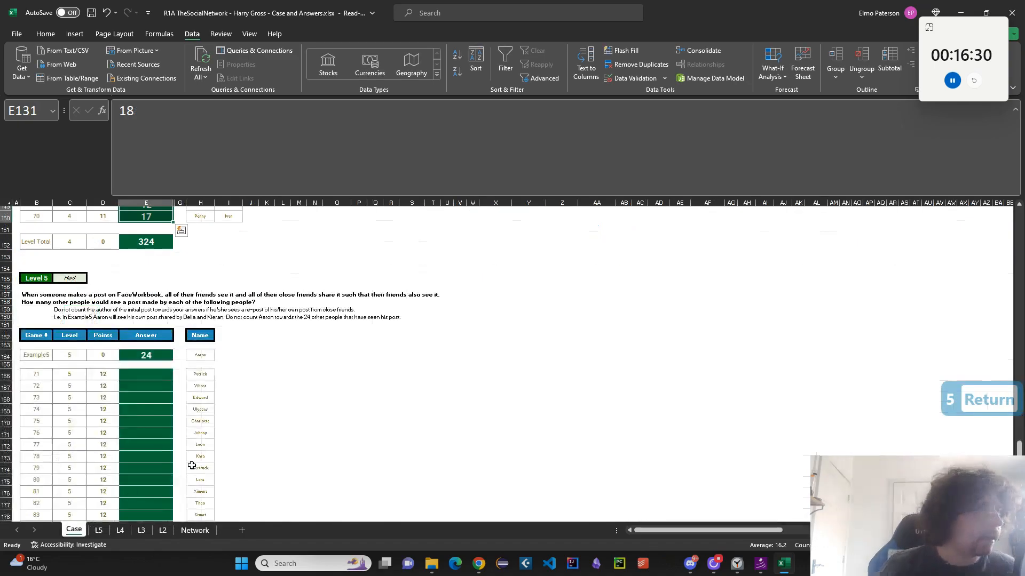
# Compare the B10 formulas on L4 and L3 and reread the Level 5 question and name list on Case
pyautogui.click(121, 530)
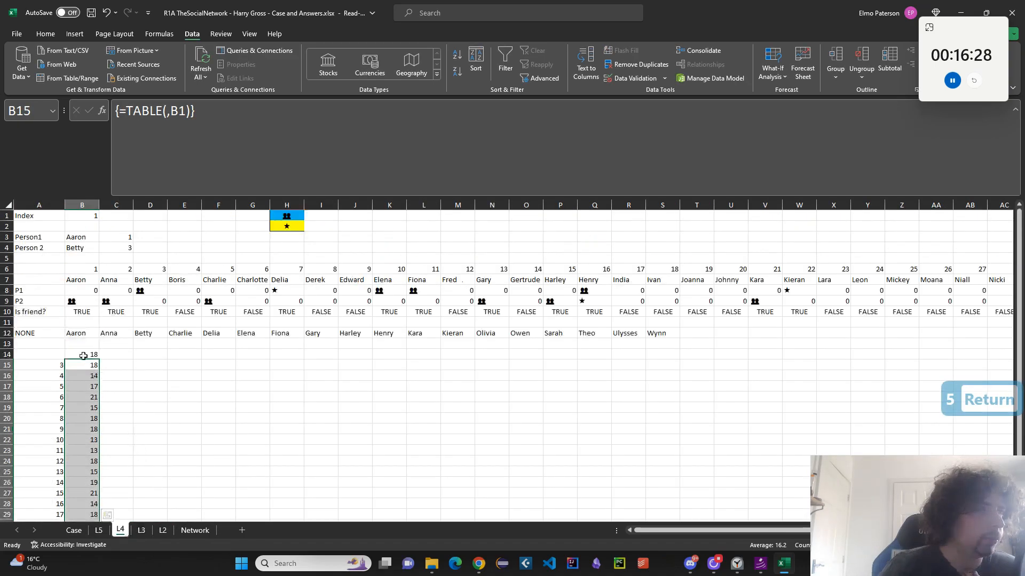
pyautogui.click(84, 292)
pyautogui.click(85, 300)
pyautogui.click(85, 312)
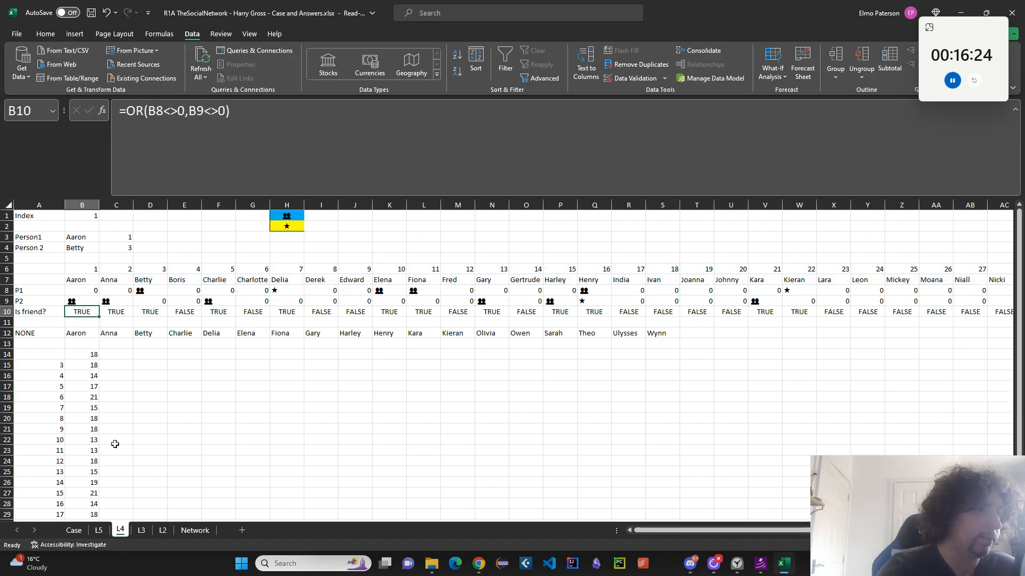
pyautogui.click(141, 531)
pyautogui.click(95, 314)
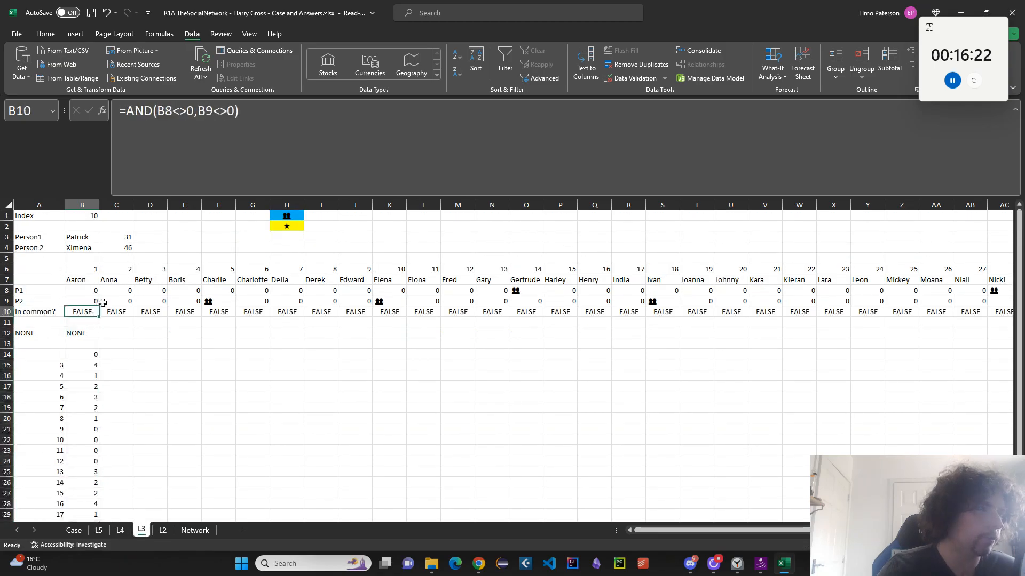
pyautogui.click(120, 530)
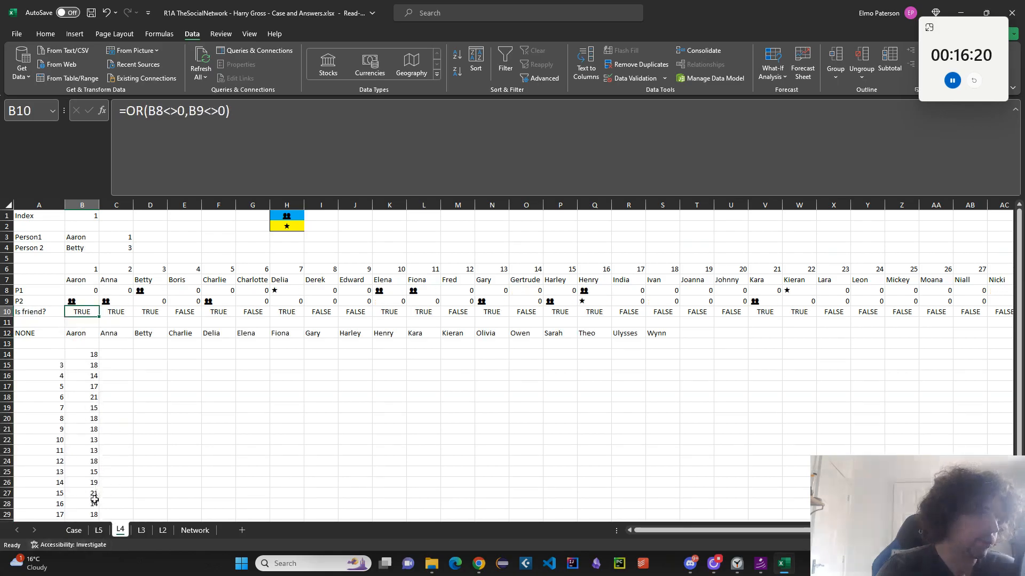
pyautogui.click(94, 532)
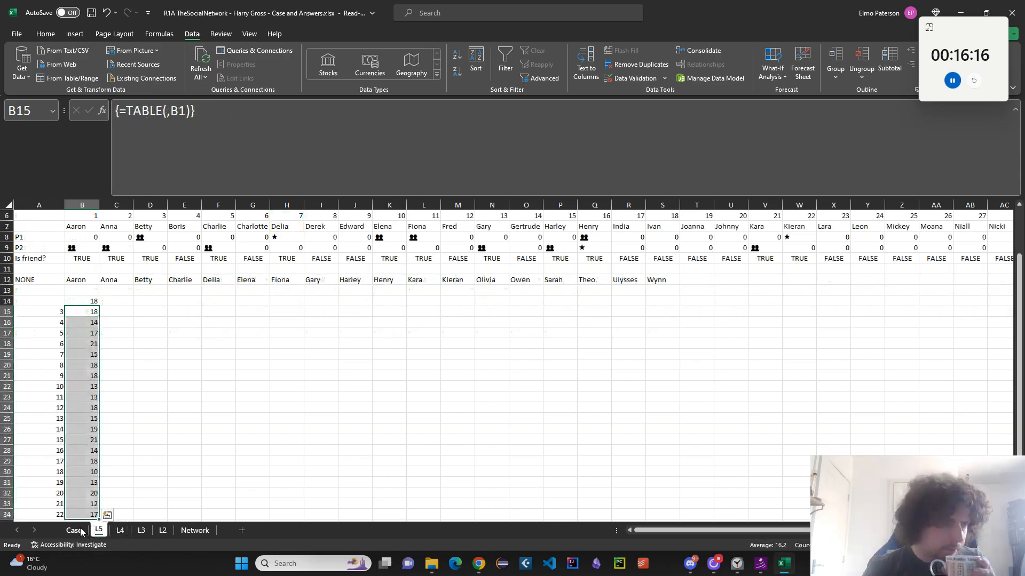
pyautogui.click(75, 530)
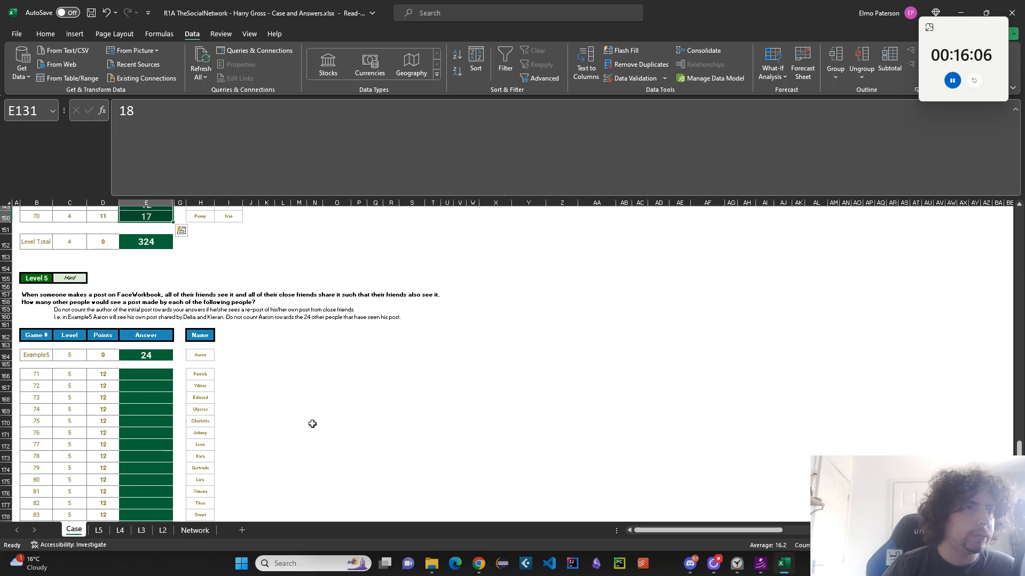
pyautogui.scroll(-1, 312, 424)
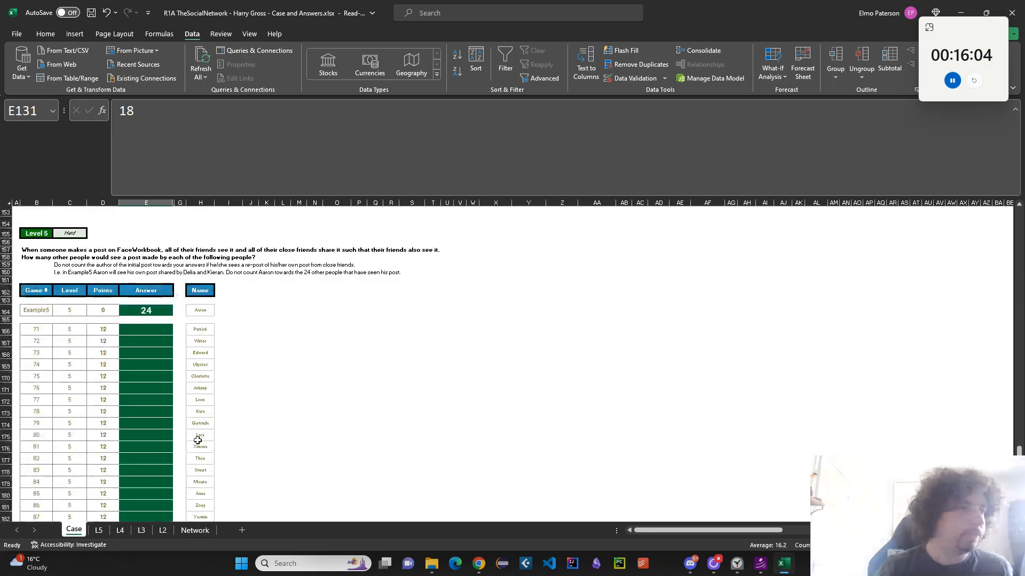
# Clear the copied data table from row 14 down and the name list in row 12 on L5
pyautogui.click(98, 530)
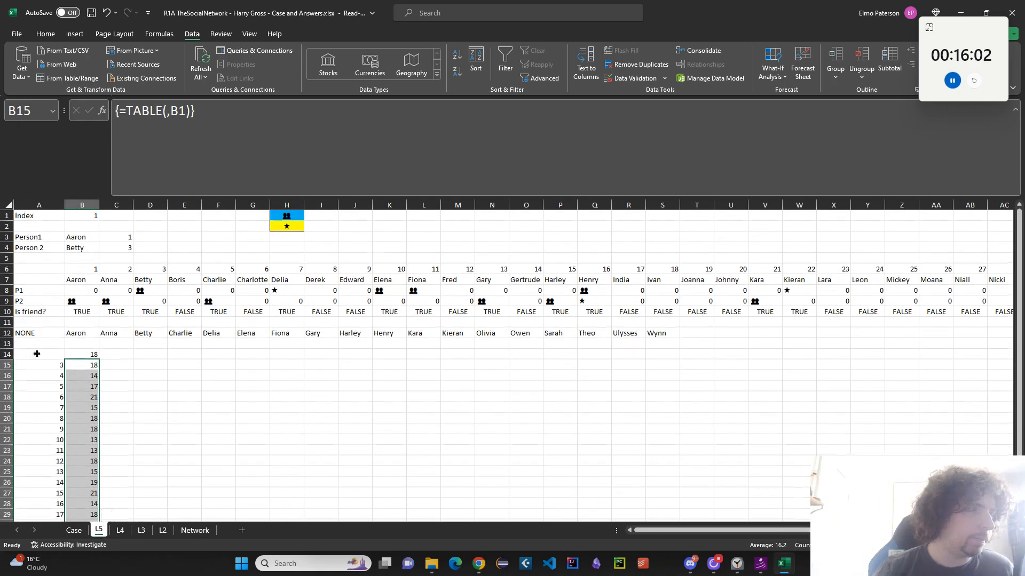
pyautogui.click(37, 354)
pyautogui.scroll(-8, 96, 430)
pyautogui.keyDown('shift'); pyautogui.click(123, 336); pyautogui.keyUp('shift')
pyautogui.scroll(7, 127, 356)
pyautogui.press('Delete')
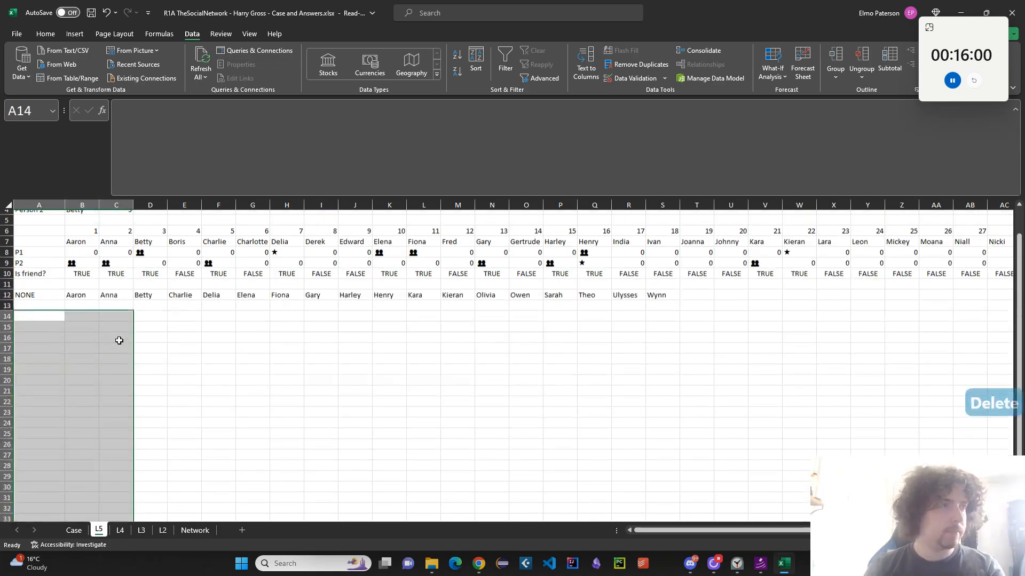
pyautogui.scroll(1, 121, 345)
pyautogui.moveTo(32, 332); pyautogui.dragTo(741, 322)
pyautogui.press('Delete')
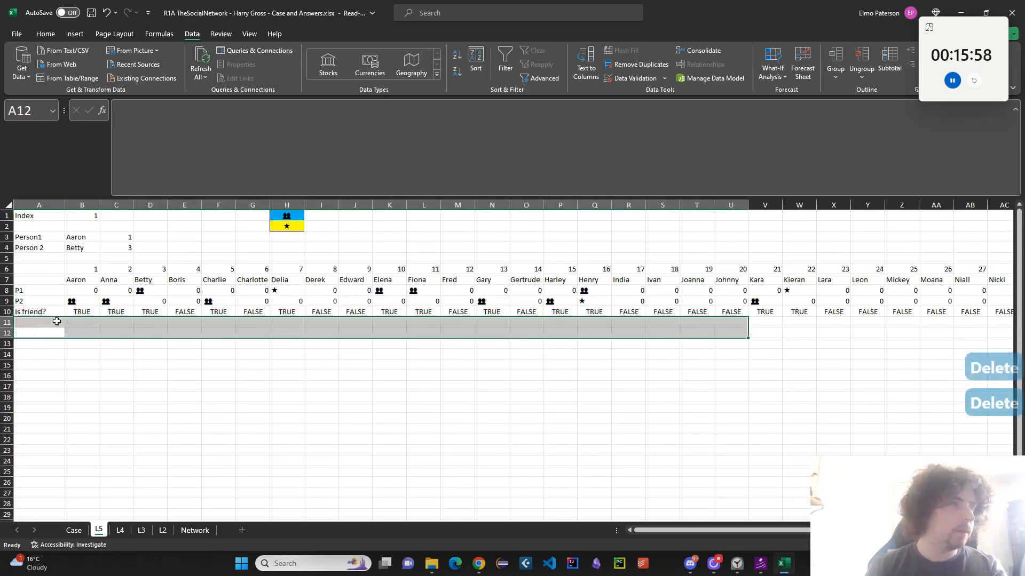
# Remove the second person from L5: clear the P2 label and Person 2 row and reduce B8 to =CHOOSEROWS(Network!C2:AZ51,C3)
pyautogui.click(28, 302)
pyautogui.press('Delete')
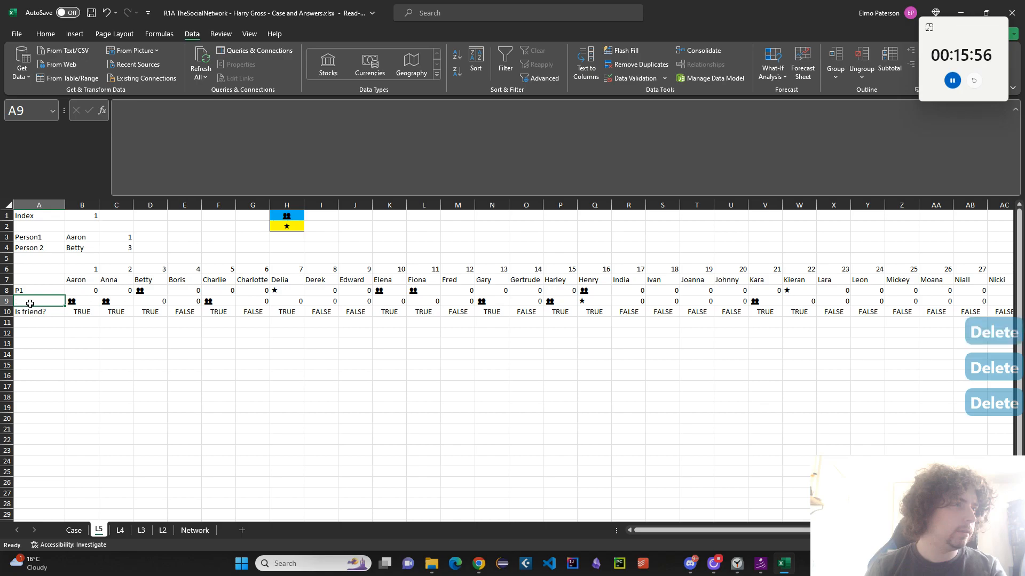
pyautogui.click(74, 287)
pyautogui.doubleClick(347, 110)
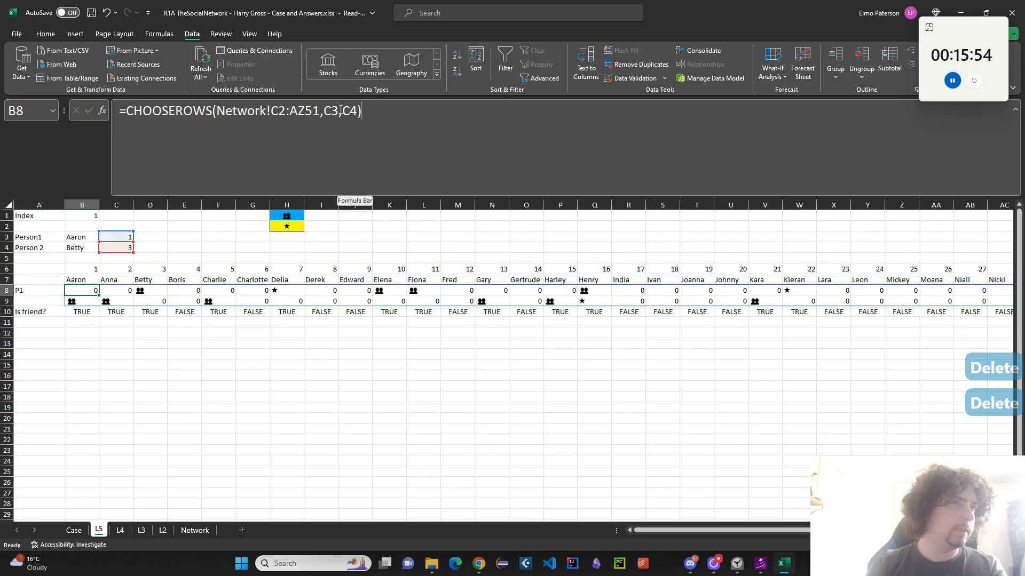
pyautogui.press('BackSpace')
pyautogui.press('BackSpace')
pyautogui.press('Return')
pyautogui.moveTo(26, 247); pyautogui.dragTo(155, 248)
pyautogui.press('Delete')
pyautogui.click(217, 258)
pyautogui.hotkey('alt', 'Tab')
pyautogui.hotkey('alt', 'Tab')
# Point the INDEX formula in B3 on L5 to the Level 5 names, Case!H164:H195, keeping B1 as the row number
pyautogui.click(75, 236)
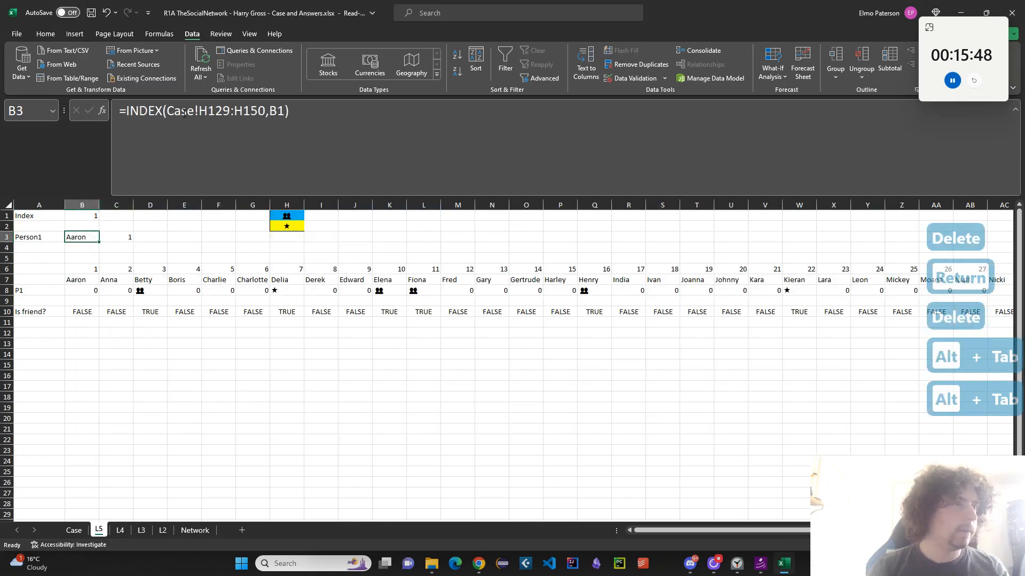
pyautogui.moveTo(166, 111); pyautogui.dragTo(265, 111)
pyautogui.press('BackSpace')
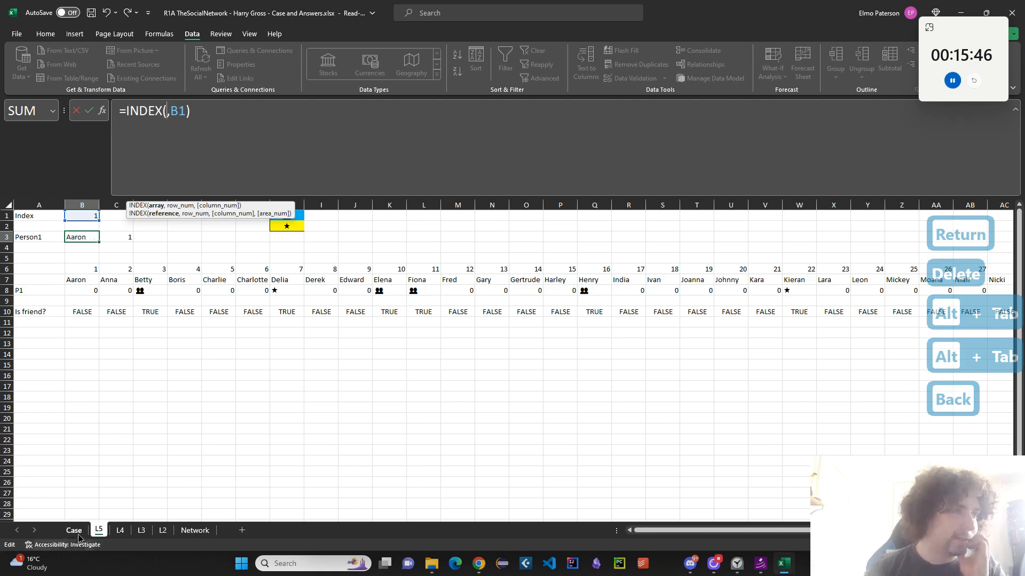
pyautogui.click(78, 534)
pyautogui.click(201, 490)
pyautogui.scroll(-5, 203, 491)
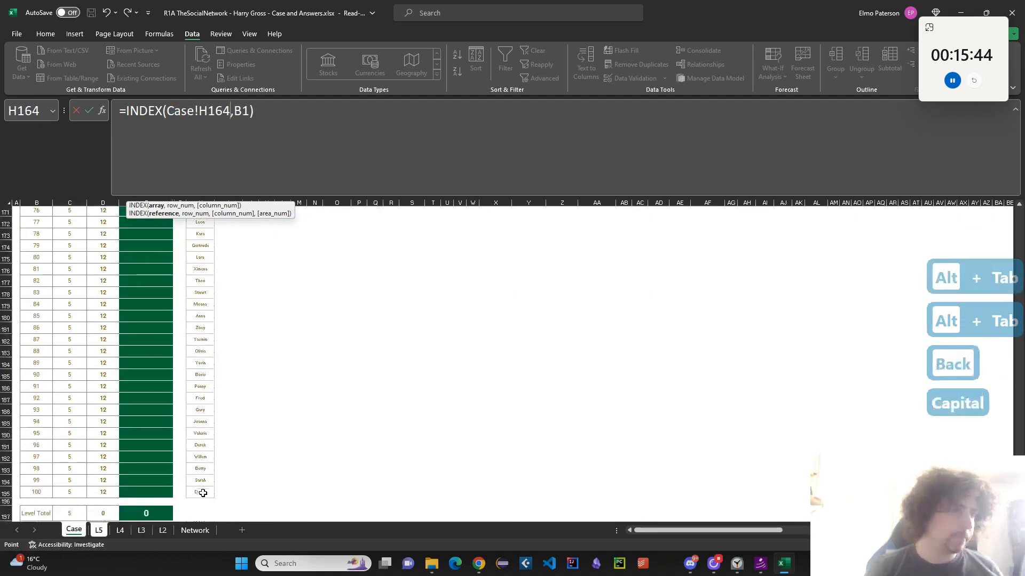
pyautogui.click(203, 490)
pyautogui.scroll(7, 202, 428)
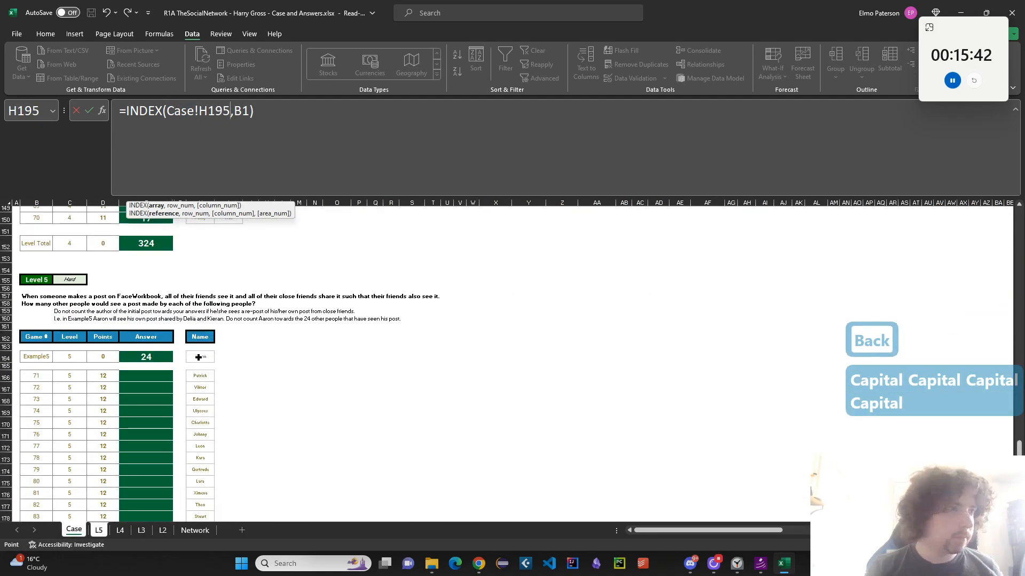
pyautogui.keyDown('shift'); pyautogui.click(198, 357); pyautogui.keyUp('shift')
pyautogui.press('Return')
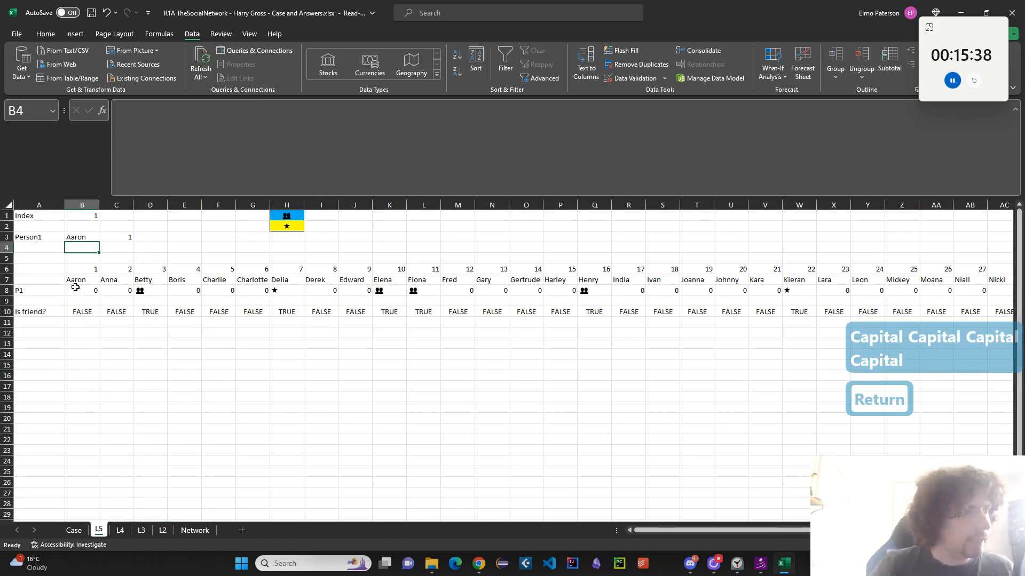
# Simplify the Is friend? formula in B10 on L5 to =B8<>0
pyautogui.click(40, 304)
pyautogui.click(41, 321)
pyautogui.click(88, 311)
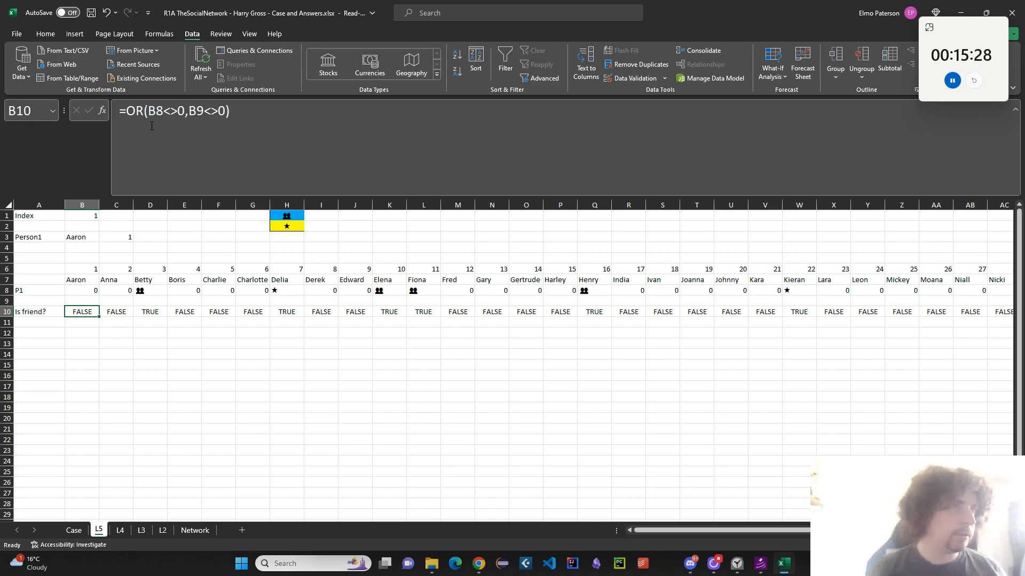
pyautogui.click(178, 113)
pyautogui.moveTo(185, 110); pyautogui.dragTo(231, 111)
pyautogui.press('BackSpace')
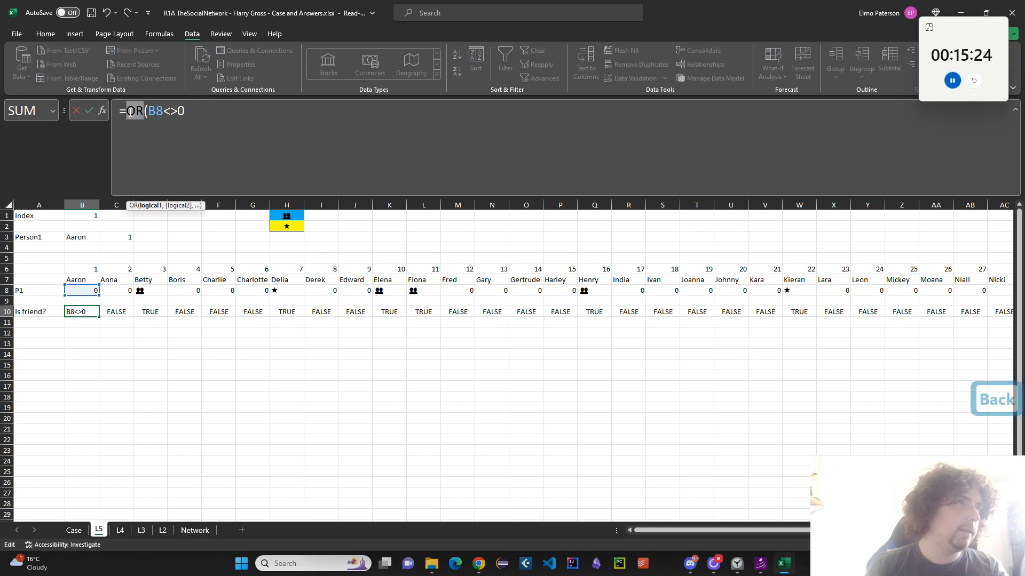
pyautogui.press('BackSpace')
pyautogui.press('Delete')
pyautogui.press('Return')
pyautogui.click(58, 320)
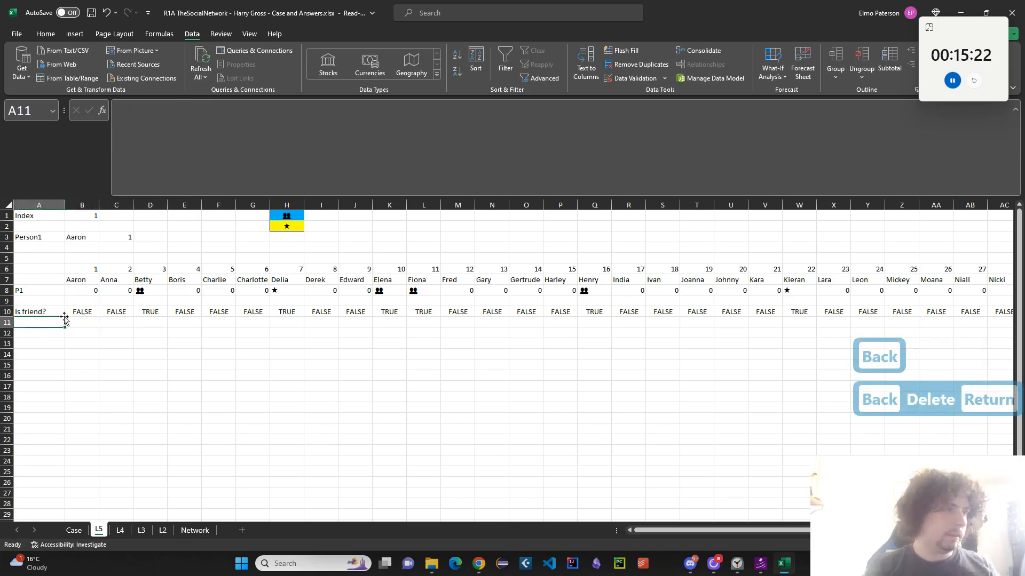
# Label A11 on L5 "Is close friend?" and enter =B8=$H$2 in B11
pyautogui.click(77, 314)
pyautogui.press('Down')
pyautogui.press('Left')
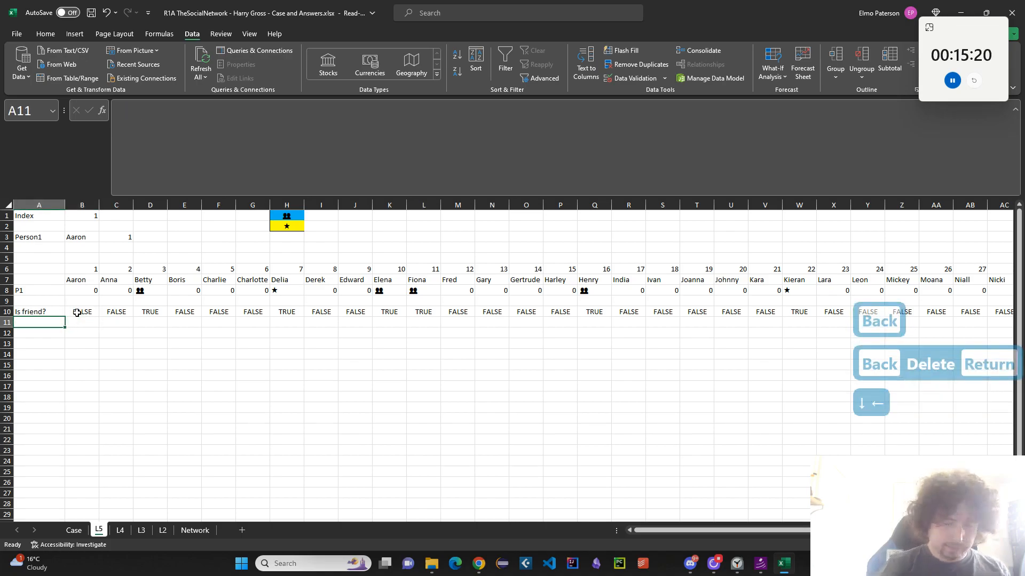
pyautogui.write('Is close friend')
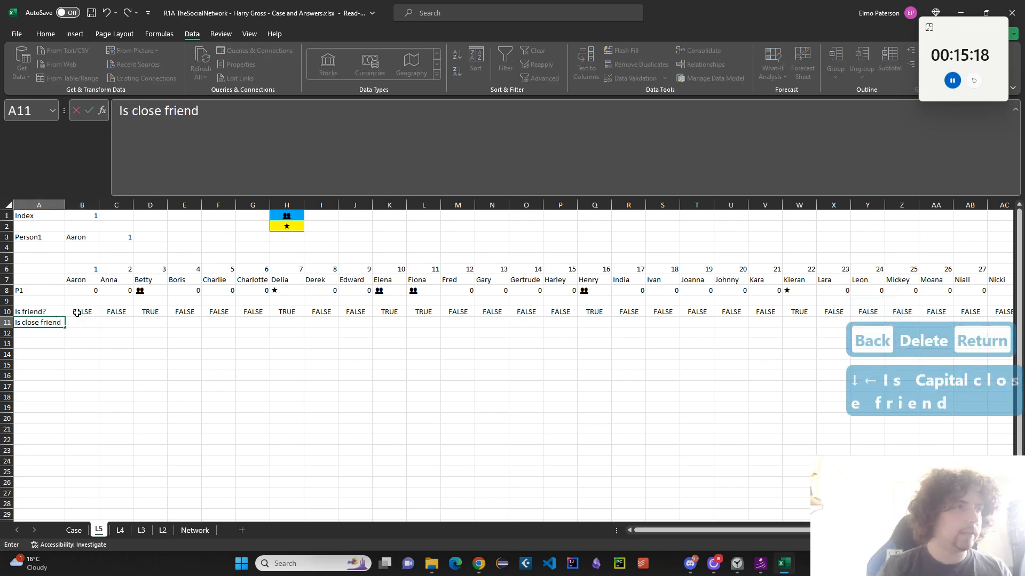
pyautogui.press('Tab')
pyautogui.write('=')
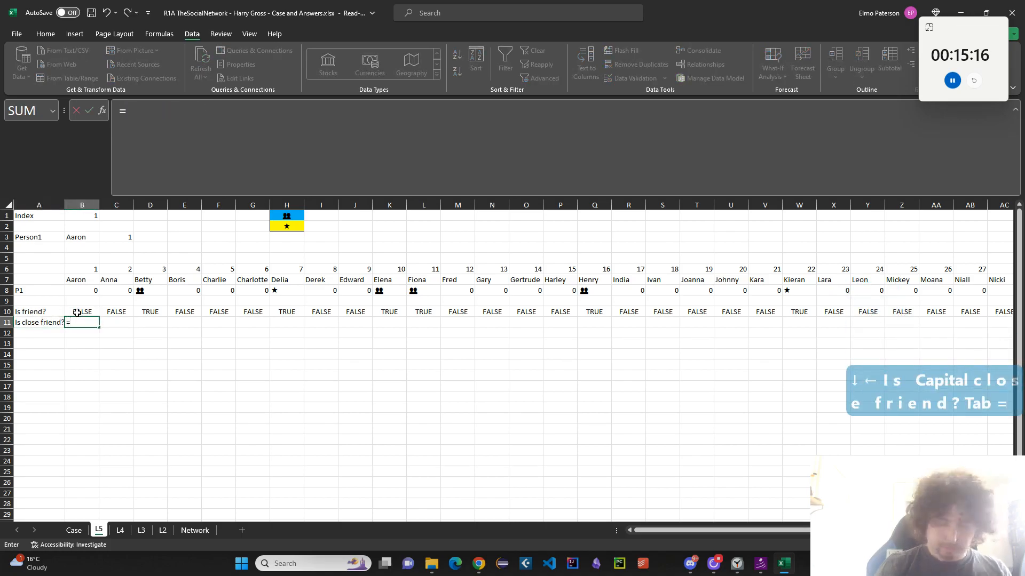
pyautogui.press('Up')
pyautogui.press('Up')
pyautogui.press('Up')
pyautogui.write('=')
pyautogui.click(293, 227)
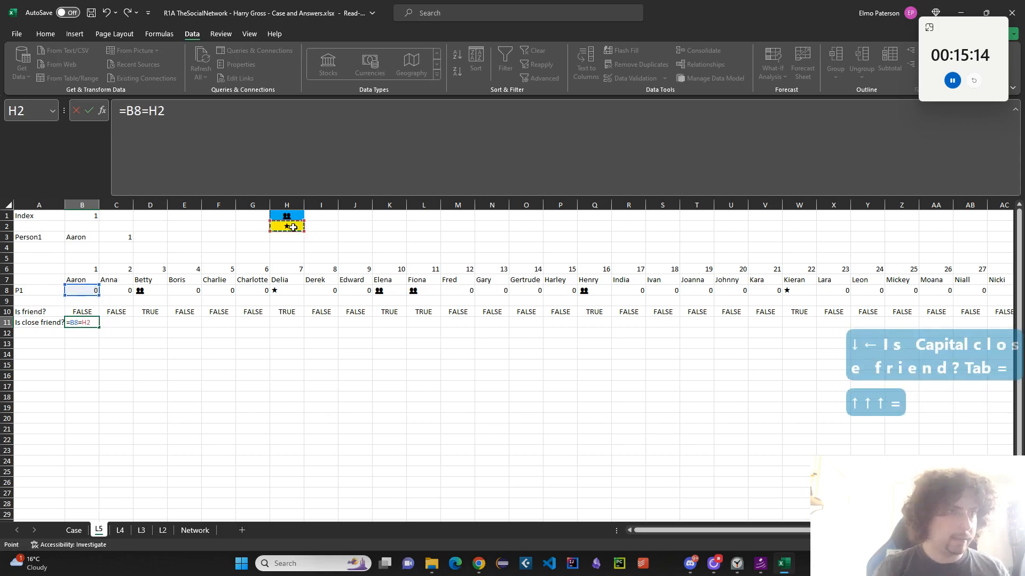
pyautogui.press('F4')
pyautogui.press('Return')
pyautogui.press('Up')
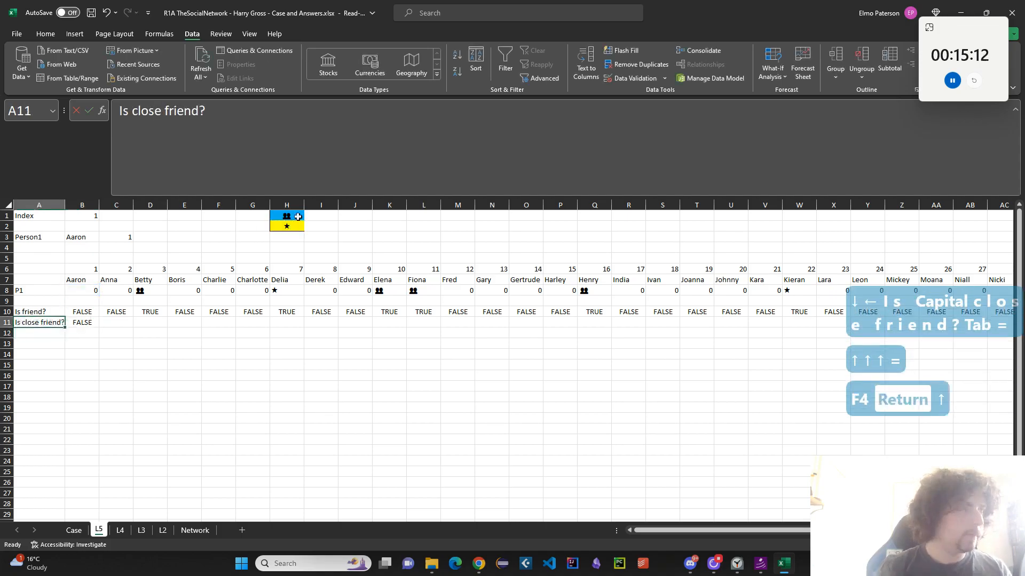
# Copy the B10:B11 formulas across both friend rows to column AY and look over the pasted cells
pyautogui.moveTo(92, 312); pyautogui.dragTo(91, 321)
pyautogui.hotkey('ctrl', 'c')
pyautogui.hotkey('ctrl', 'shift', 'Right')
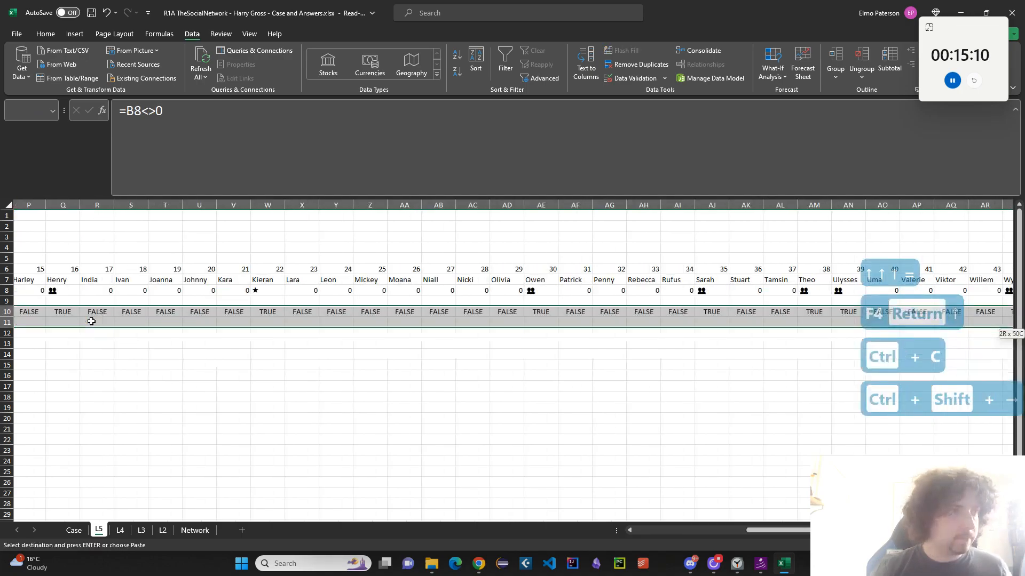
pyautogui.hotkey('ctrl', 'v')
pyautogui.press('Left')
pyautogui.press('Right')
pyautogui.press('Right')
pyautogui.press('Right')
pyautogui.press('Right')
pyautogui.press('Right')
pyautogui.press('Right')
pyautogui.press('Right')
pyautogui.press('Down')
pyautogui.press('Left')
pyautogui.press('Left')
pyautogui.press('Left')
pyautogui.press('Left')
pyautogui.press('Left')
pyautogui.press('Left')
pyautogui.press('Left')
pyautogui.press('Left')
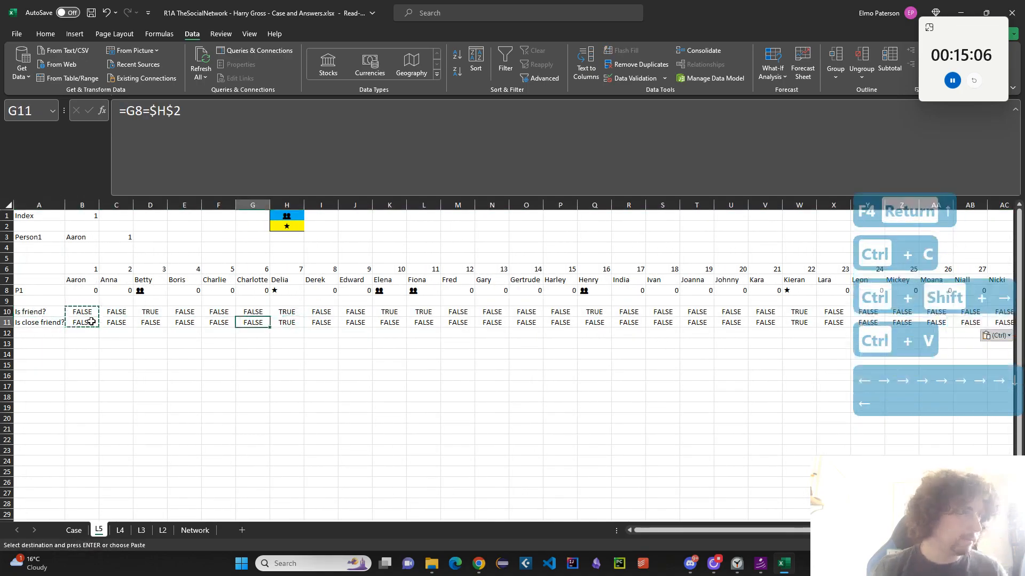
pyautogui.press('Down')
pyautogui.press('Down')
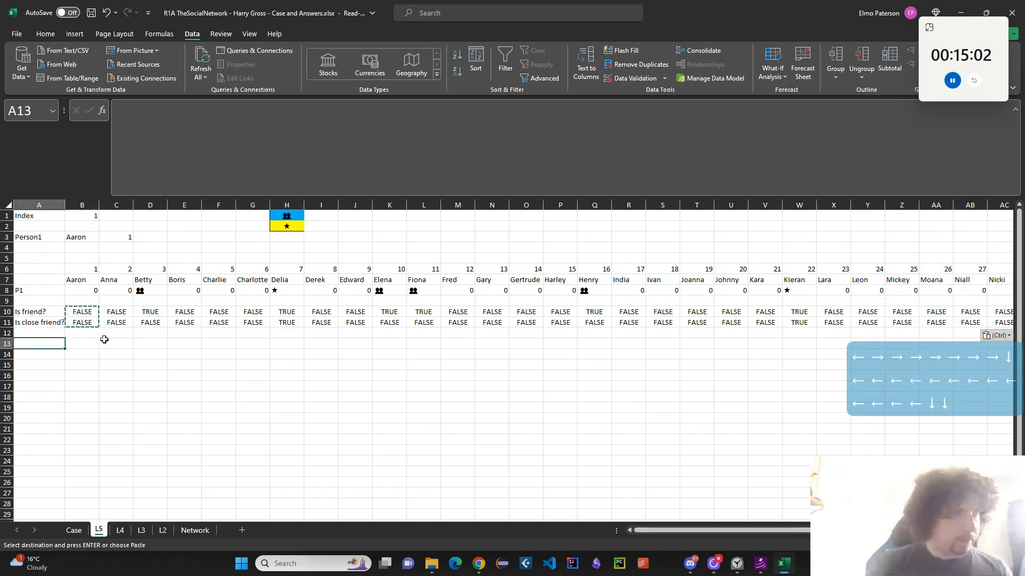
# Enter =B10:AY10 in B14 on L5 to repeat the Is friend? flags as a header row
pyautogui.click(83, 353)
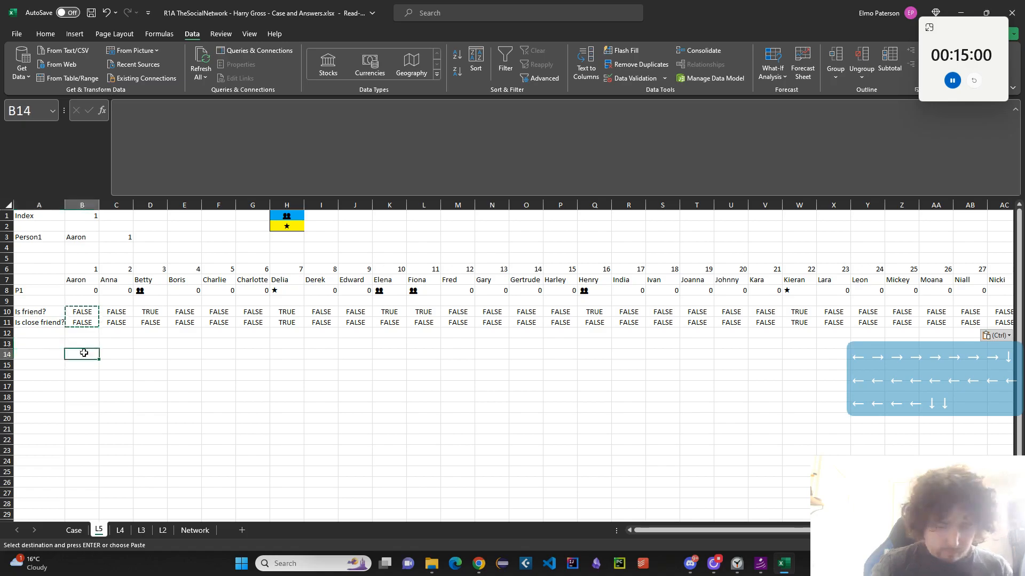
pyautogui.write('=')
pyautogui.click(80, 311)
pyautogui.hotkey('ctrl', 'shift', 'Right')
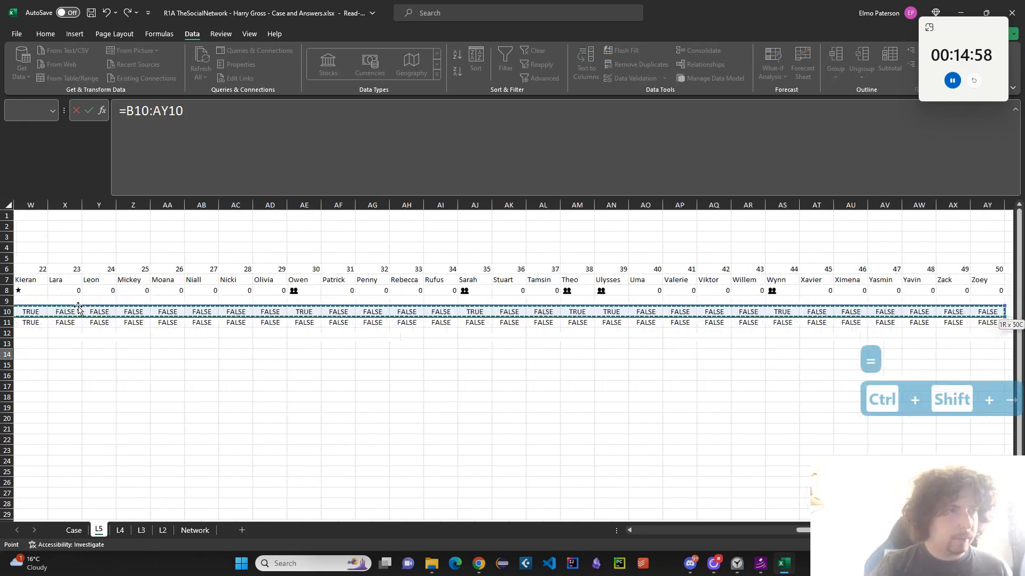
pyautogui.press('Return')
# Number the rows below A14 on L5 by entering =SEQUENCE(50) in A15
pyautogui.press('Left')
pyautogui.write('=')
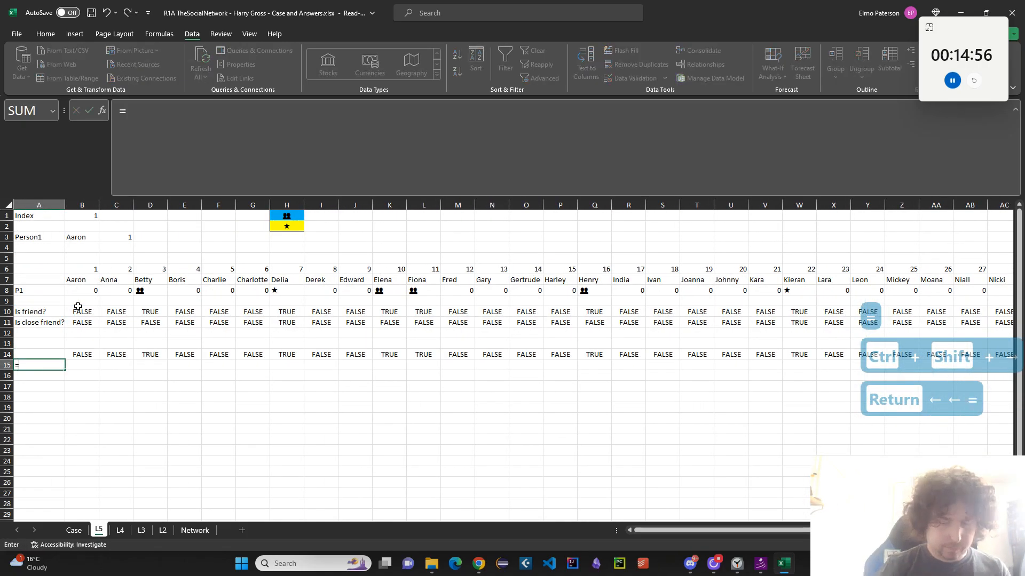
pyautogui.write('SEQUENCE()')
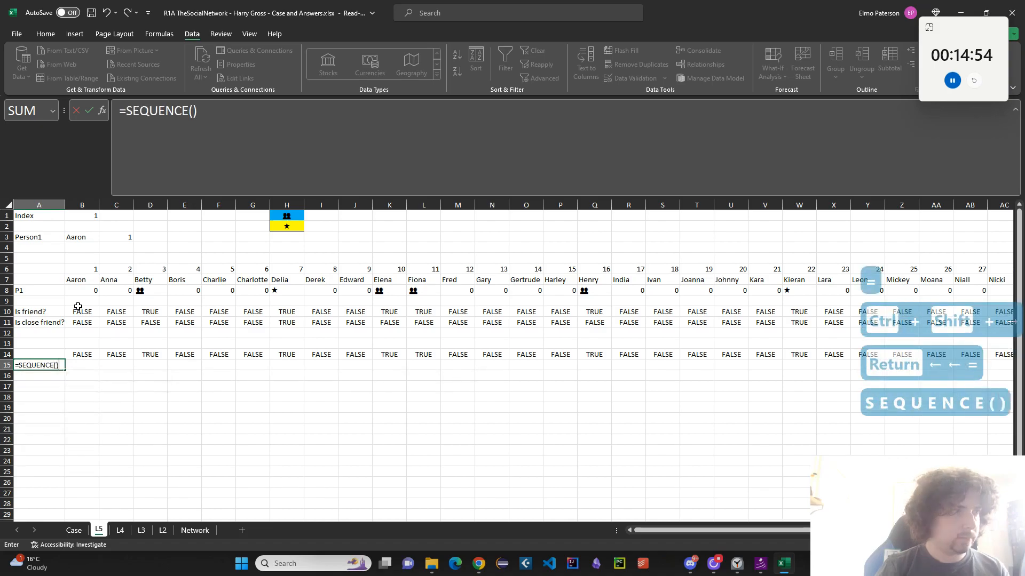
pyautogui.press('BackSpace')
pyautogui.write('50)')
pyautogui.press('Return')
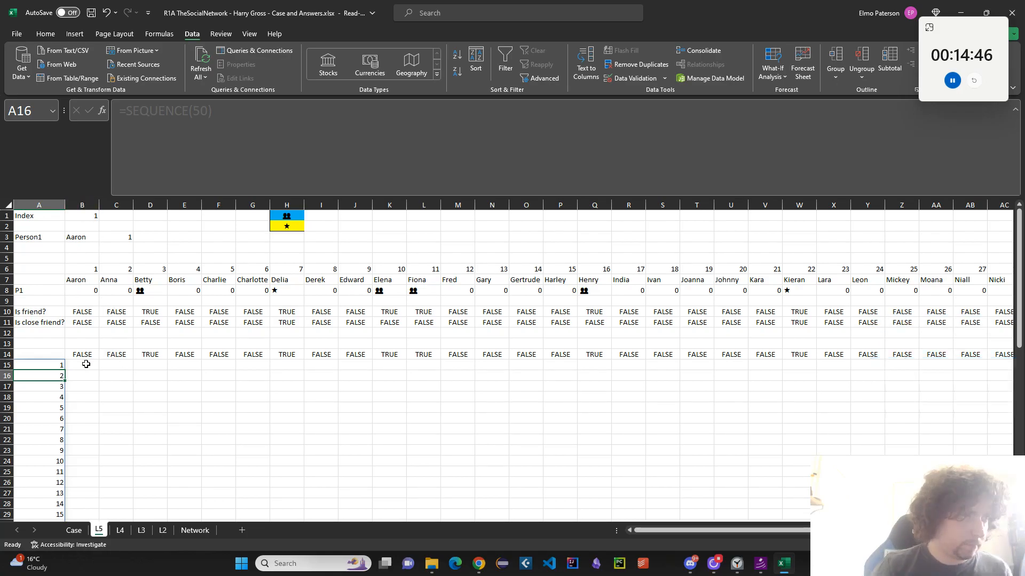
# Try inserting a blank column before column B on L5 and undo the insertion
pyautogui.rightClick(83, 205)
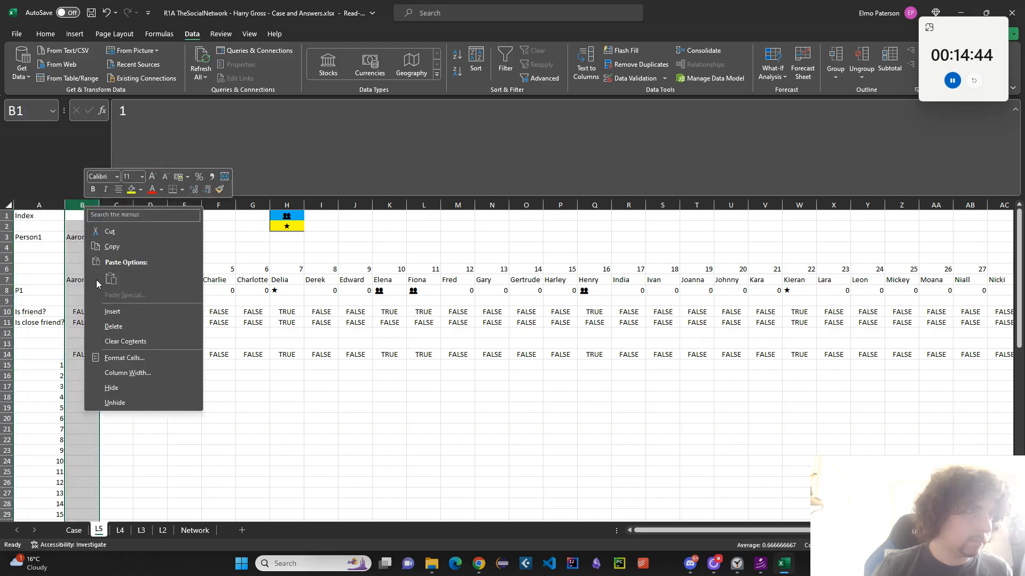
pyautogui.click(103, 313)
pyautogui.hotkey('ctrl', 'z')
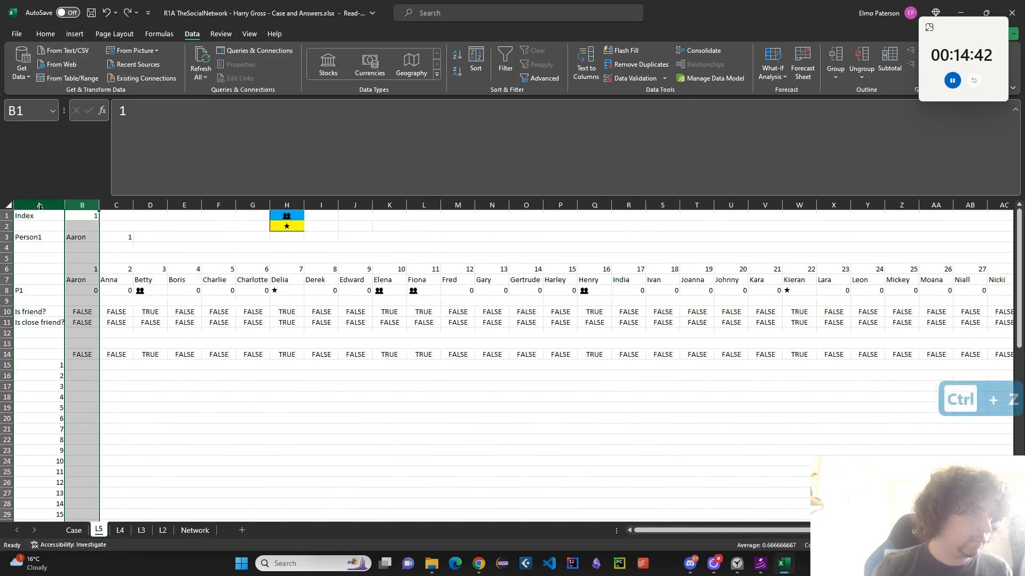
# Insert a blank column before column A on L5 and move the SEQUENCE(50) numbering from B15 into A15
pyautogui.rightClick(41, 205)
pyautogui.click(64, 316)
pyautogui.click(81, 369)
pyautogui.hotkey('ctrl', 'x')
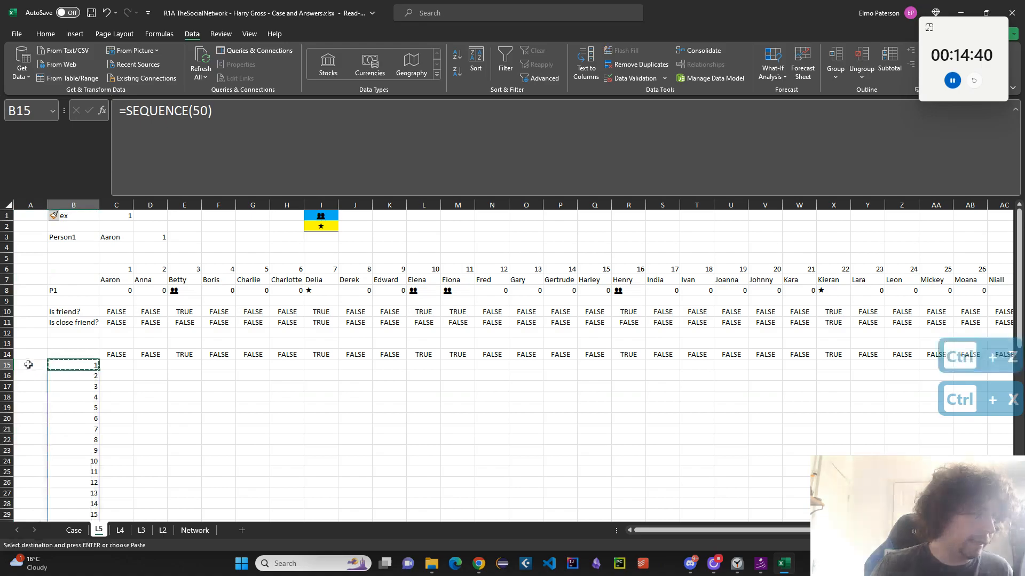
pyautogui.press('Left')
pyautogui.hotkey('ctrl', 'v')
# Enter =FILTER(C7:AZ7,C10:AZ10) in B15 to list the names flagged as friends
pyautogui.click(69, 366)
pyautogui.write('=FILTER(')
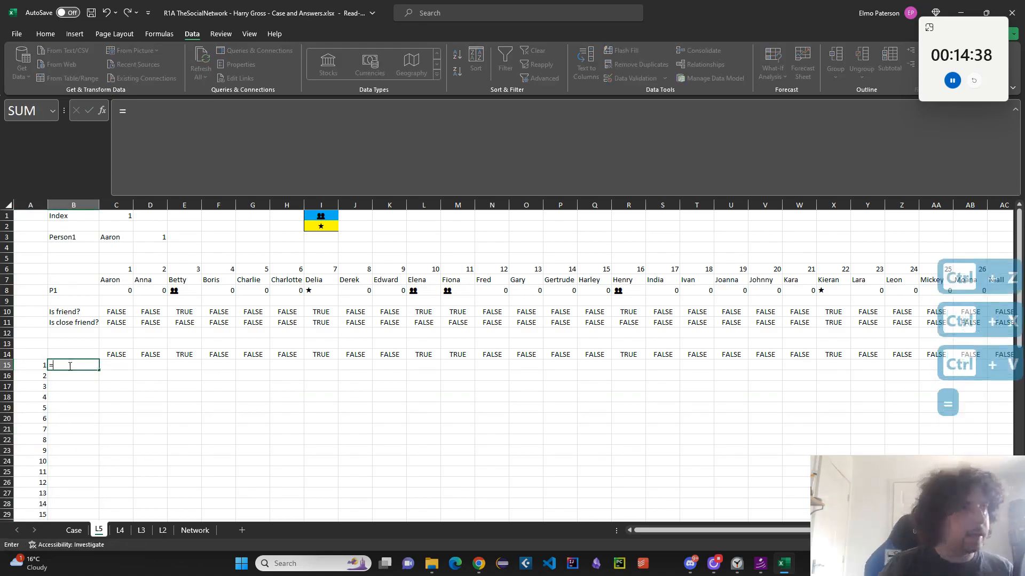
pyautogui.click(129, 274)
pyautogui.hotkey('ctrl', 'shift', 'Right')
pyautogui.write(',')
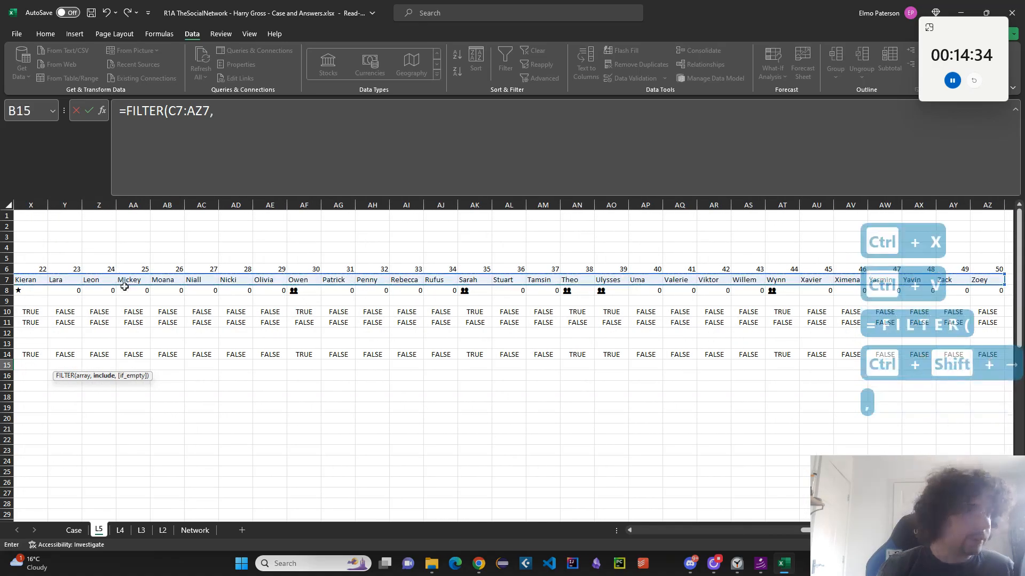
pyautogui.click(132, 309)
pyautogui.hotkey('ctrl', 'Left')
pyautogui.press('Left')
pyautogui.press('Right')
pyautogui.press('Right')
pyautogui.hotkey('ctrl', 'shift', 'Right')
pyautogui.press('Return')
pyautogui.press('Left')
pyautogui.press('Up')
pyautogui.press('Right')
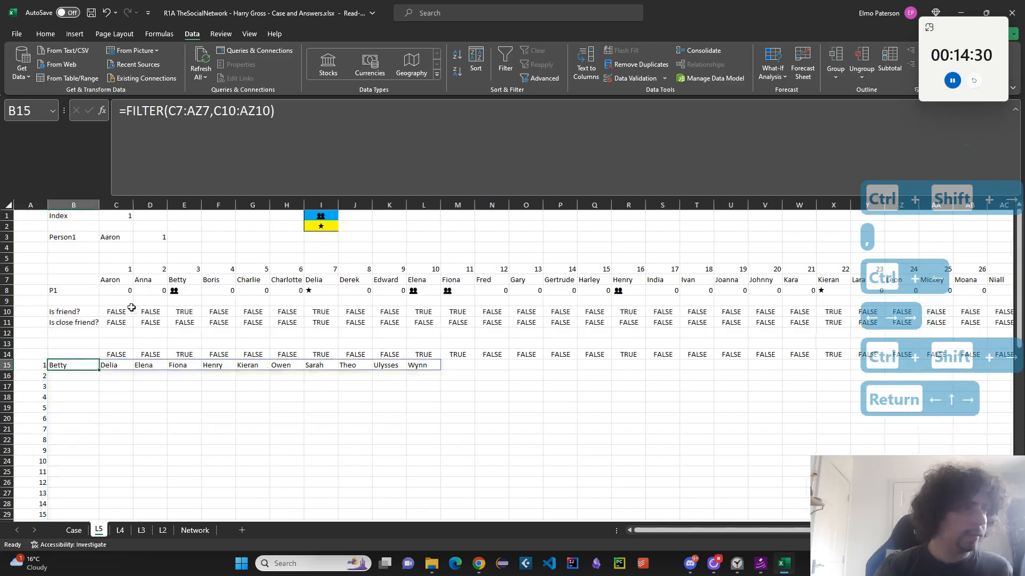
# Wrap the B15 formula in TRANSPOSE so it reads =TRANSPOSE(FILTER(C7:AZ7,C10:AZ10)) and lists the friends vertically
pyautogui.click(130, 123)
pyautogui.write('TRANSPOSE(')
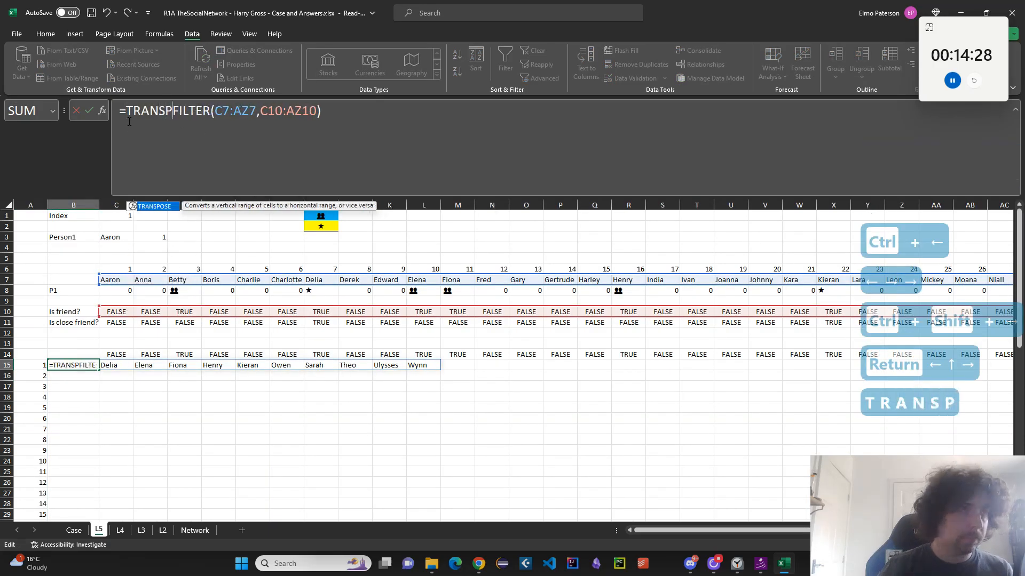
pyautogui.write(')')
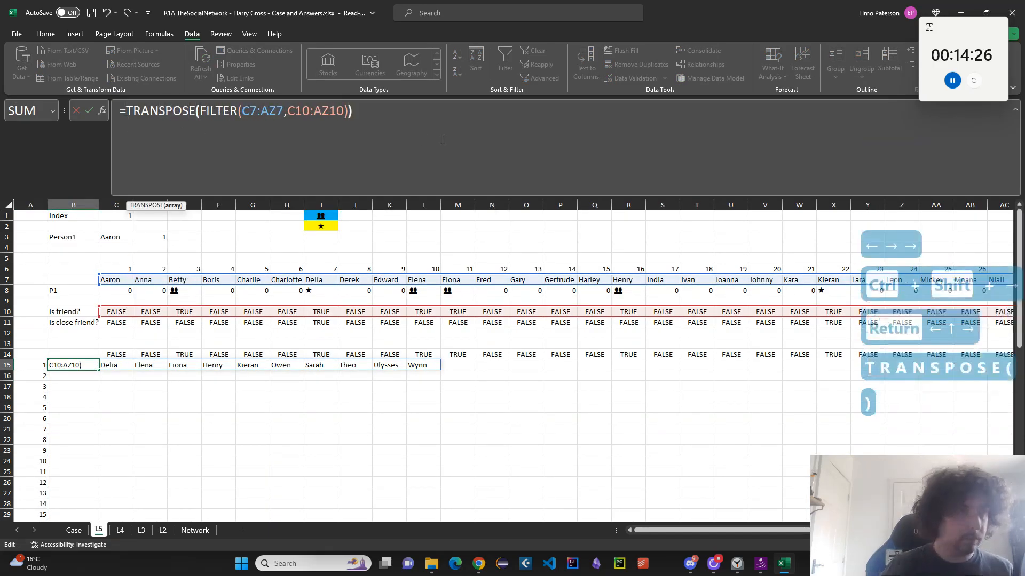
pyautogui.press('Return')
pyautogui.press('Up')
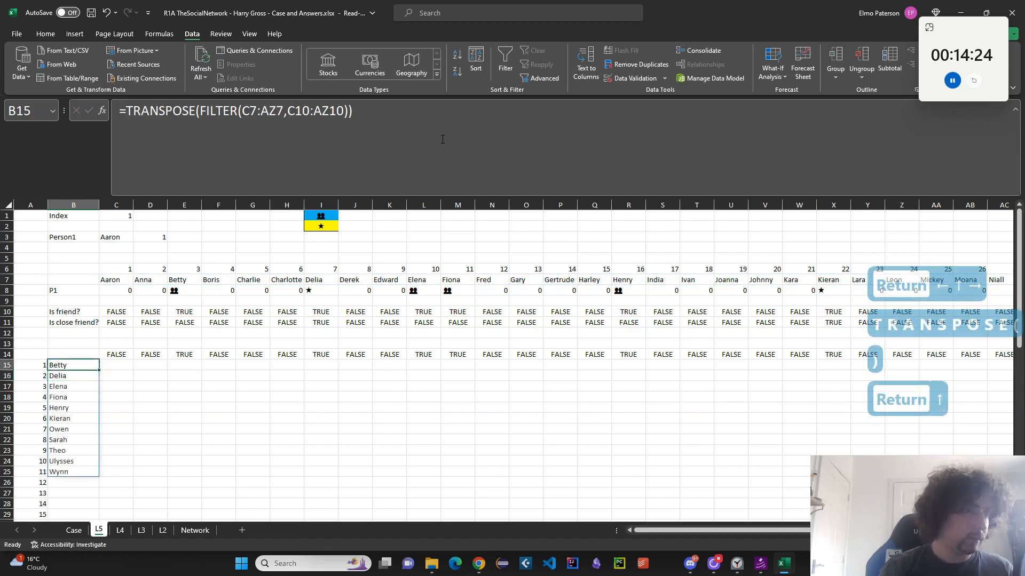
# Change the FILTER array in B15's formula to the index numbers in row 6
pyautogui.click(380, 130)
pyautogui.moveTo(207, 272); pyautogui.dragTo(207, 265)
pyautogui.press('Return')
# Enter =CHOOSEROWS(Network!C2:AZ51,'L5'!B15#) in C15 to pull the network rows for every listed friend index
pyautogui.click(115, 367)
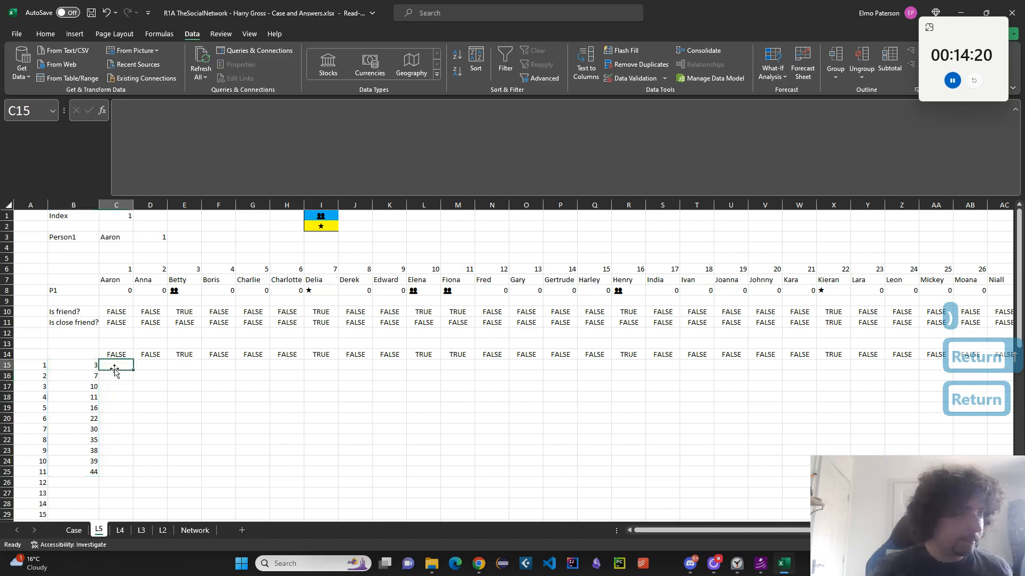
pyautogui.write('=CHOOSEROWS(')
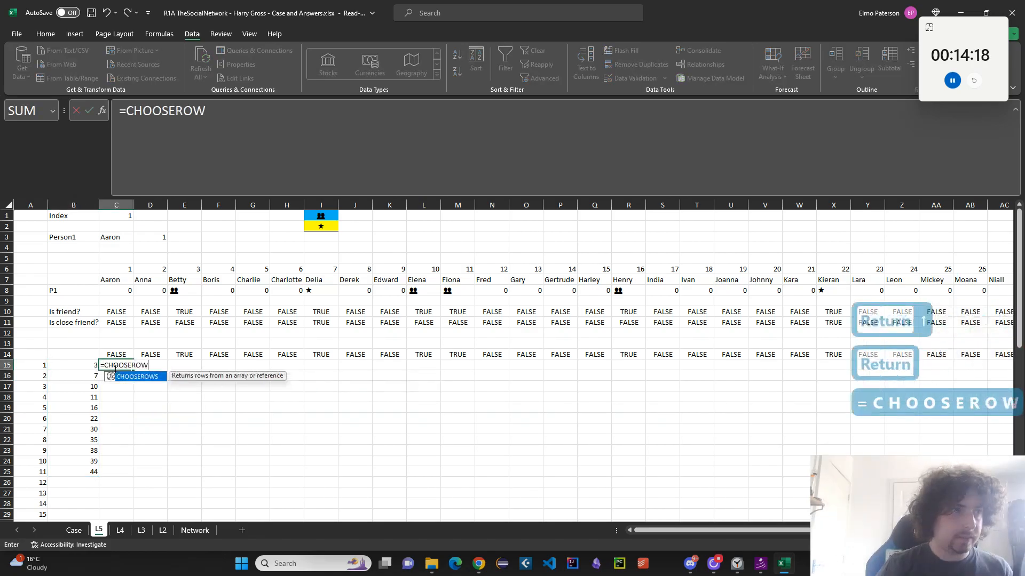
pyautogui.click(194, 529)
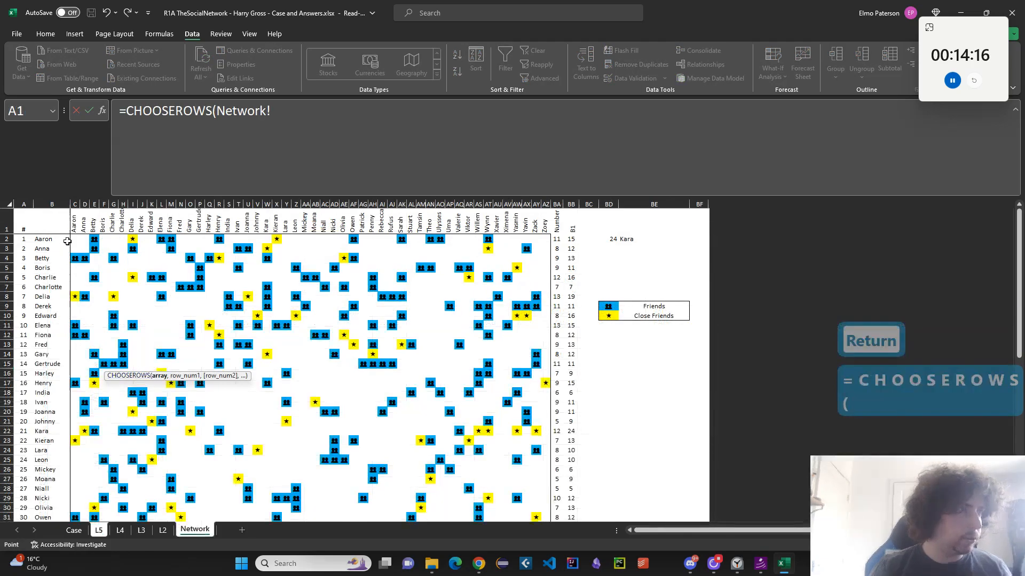
pyautogui.scroll(-7, 507, 450)
pyautogui.moveTo(550, 476); pyautogui.dragTo(550, 477)
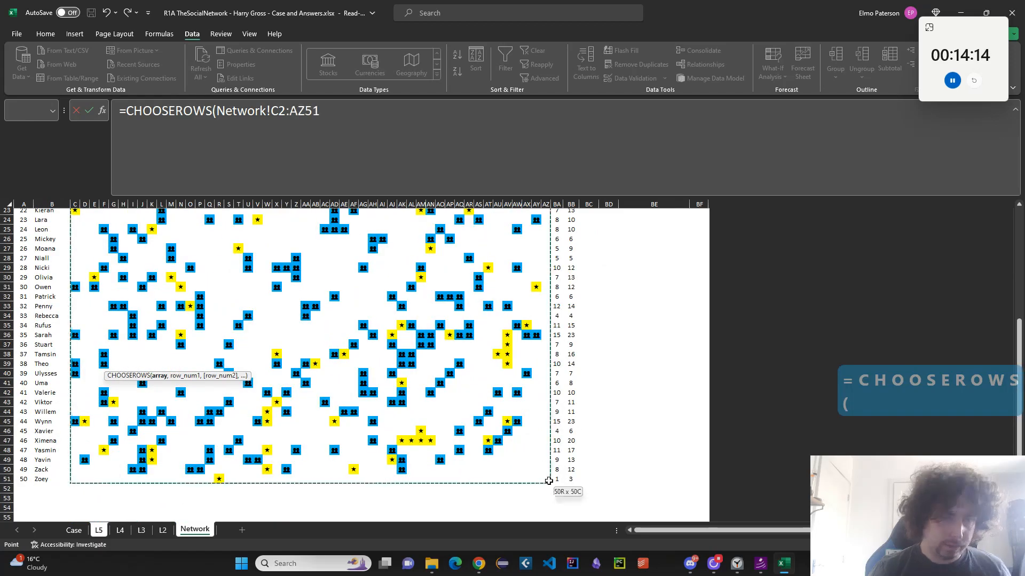
pyautogui.press('Return')
pyautogui.press('Return')
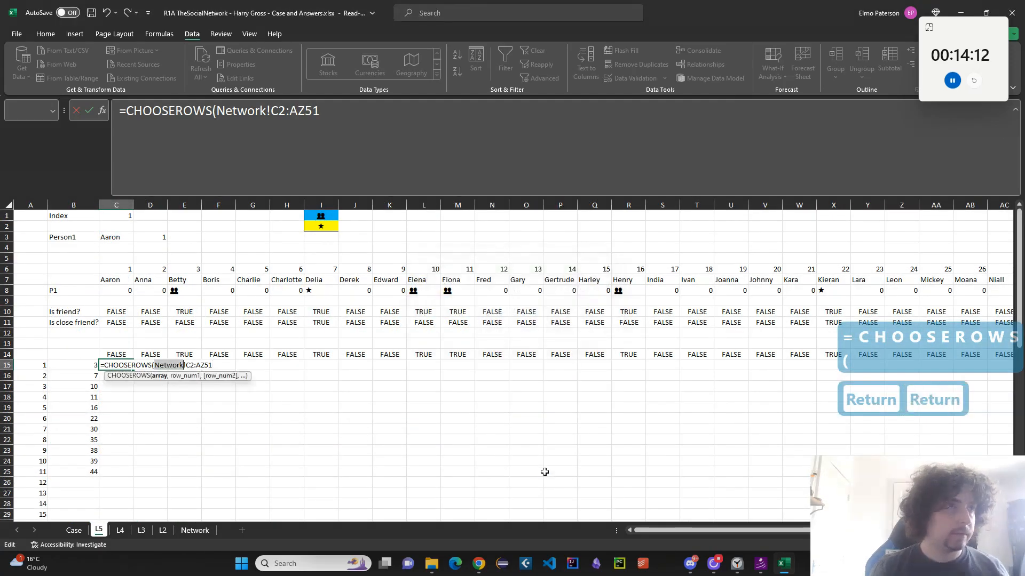
pyautogui.write(',')
pyautogui.click(86, 365)
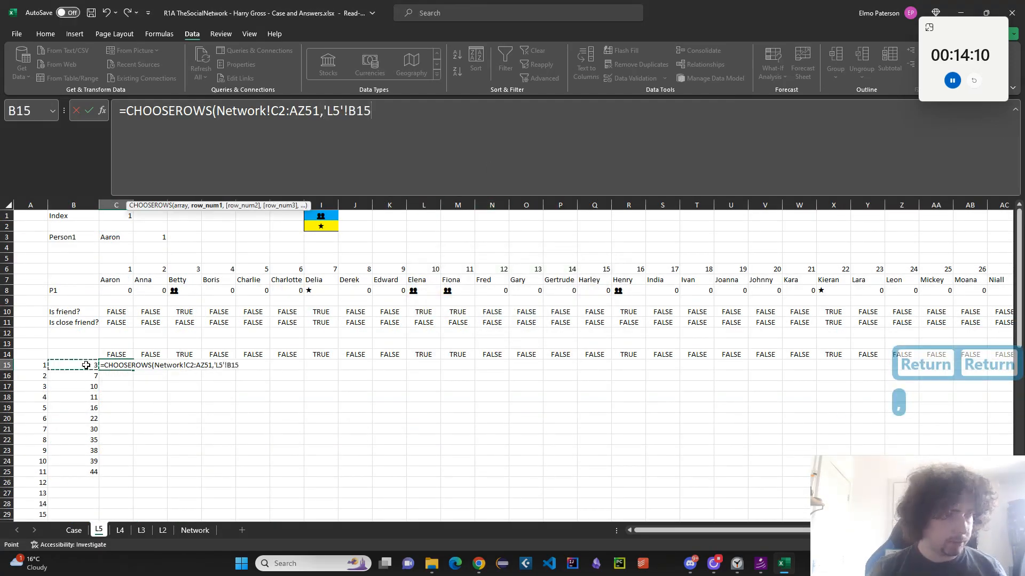
pyautogui.write('#')
pyautogui.press('Return')
pyautogui.scroll(-4, 154, 405)
pyautogui.scroll(3, 155, 400)
pyautogui.scroll(-1, 174, 404)
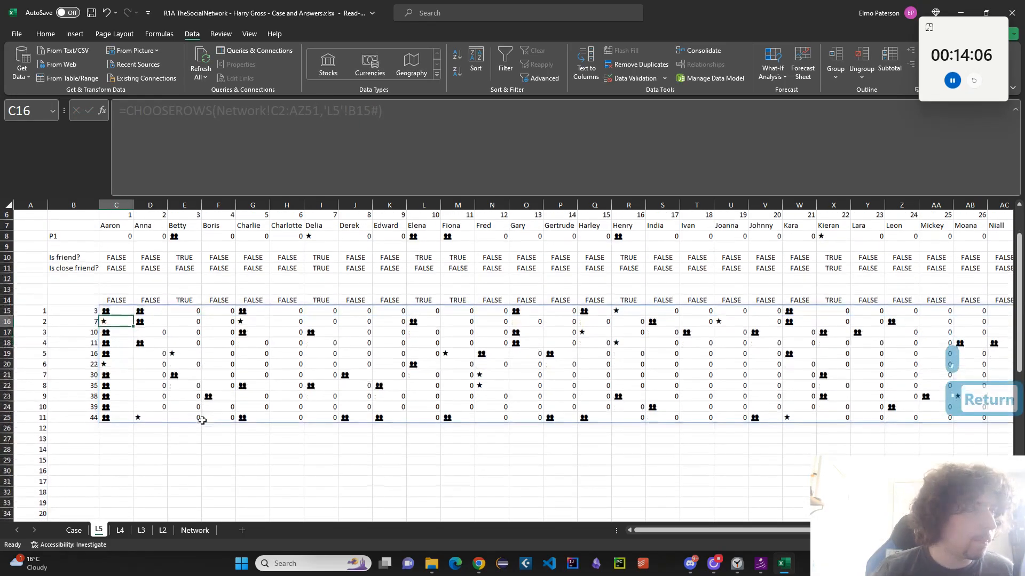
pyautogui.scroll(1, 202, 420)
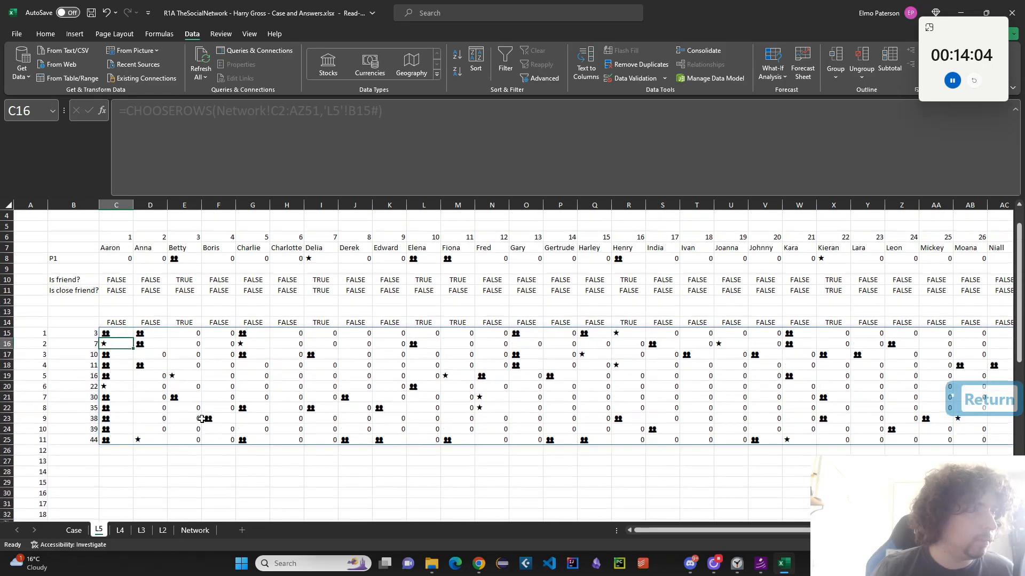
# Change C14's formula to =C8# and enter 0 in A14 as that row's number
pyautogui.click(128, 320)
pyautogui.press('F2')
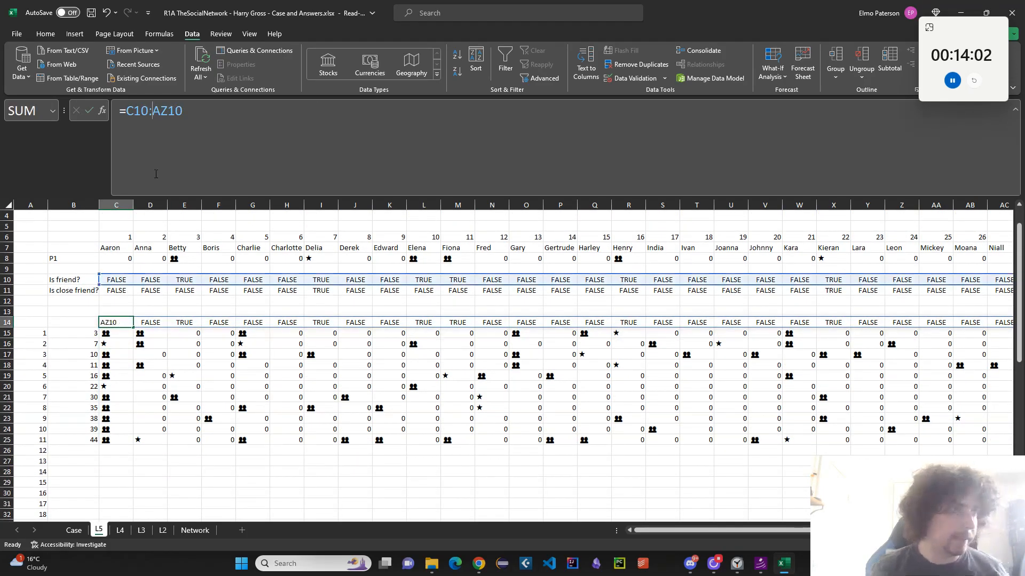
pyautogui.moveTo(158, 279); pyautogui.dragTo(157, 258)
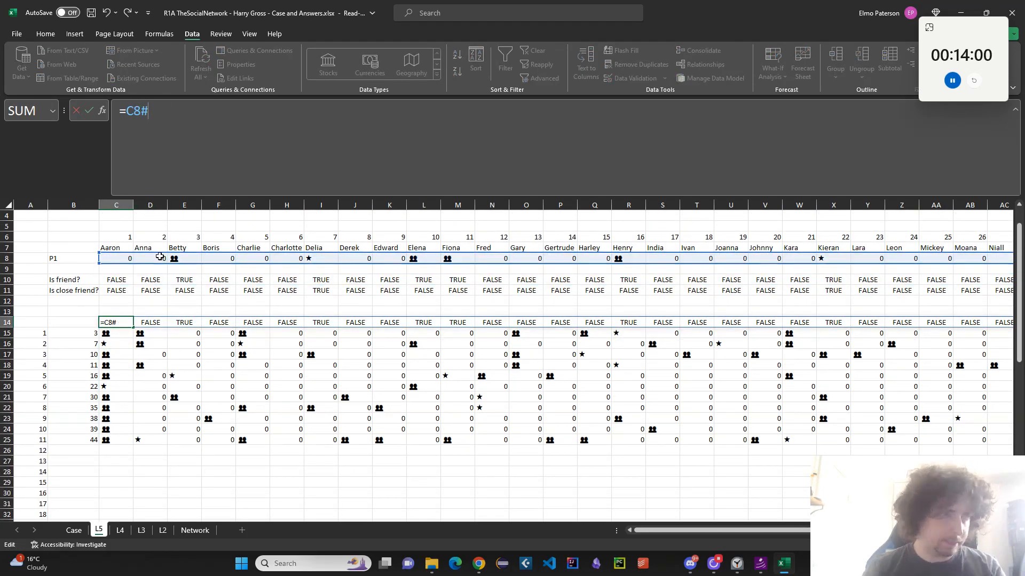
pyautogui.press('Return')
pyautogui.click(41, 322)
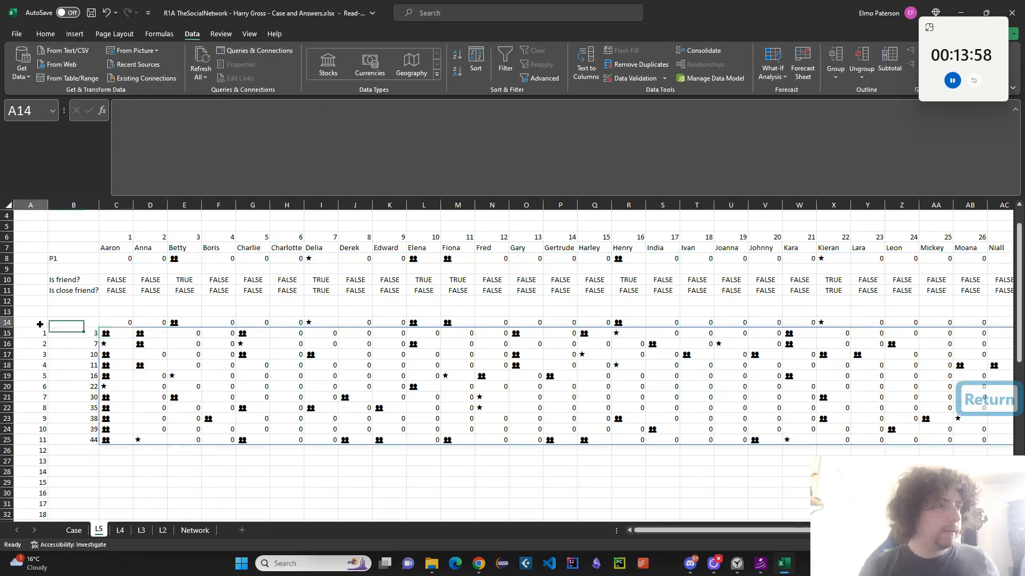
pyautogui.press('Down')
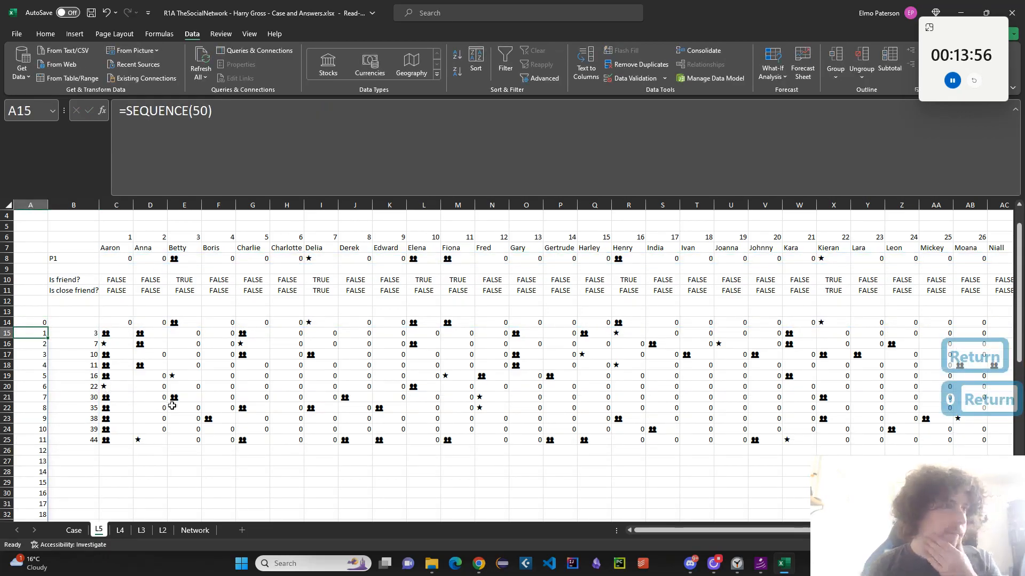
# Review the Level 5 question and rules on the Case sheet, and return to the L5 sheet
pyautogui.scroll(-2, 172, 406)
pyautogui.scroll(2, 172, 406)
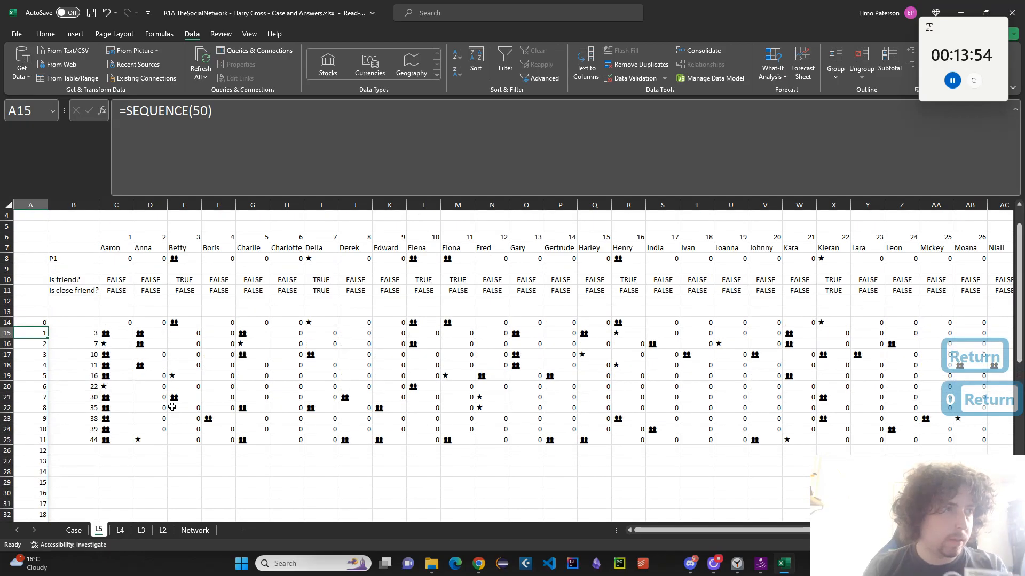
pyautogui.click(75, 531)
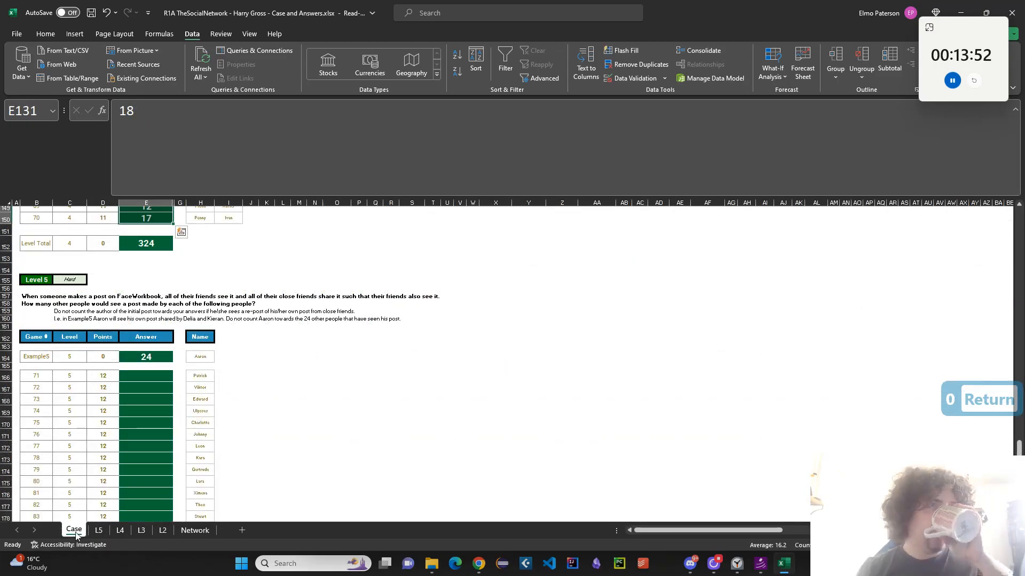
pyautogui.click(98, 530)
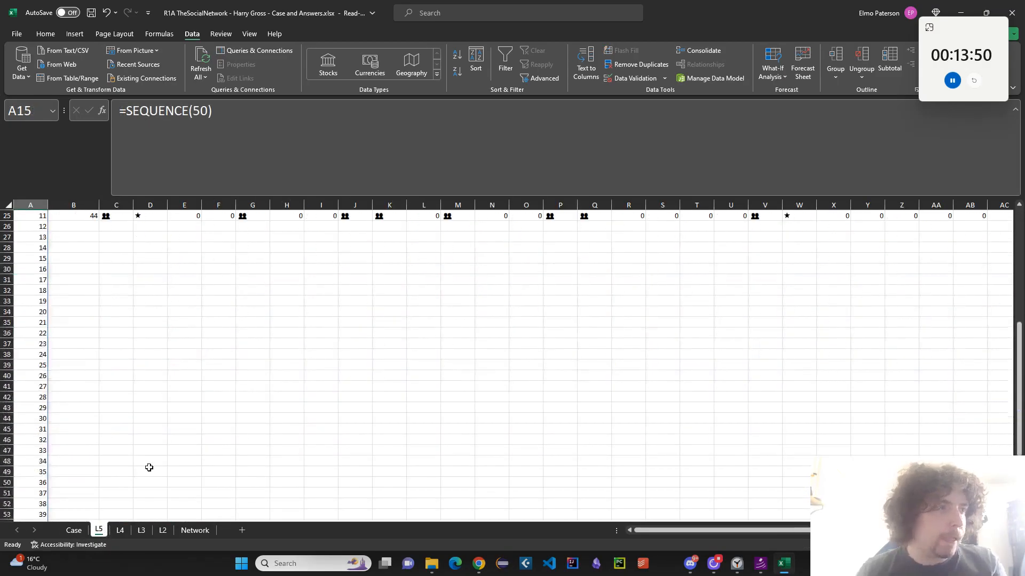
# Enter =OR(C14:C64<>0) in C65, below the numbered rows, to test the first person's column for non-zero entries
pyautogui.scroll(-16, 151, 463)
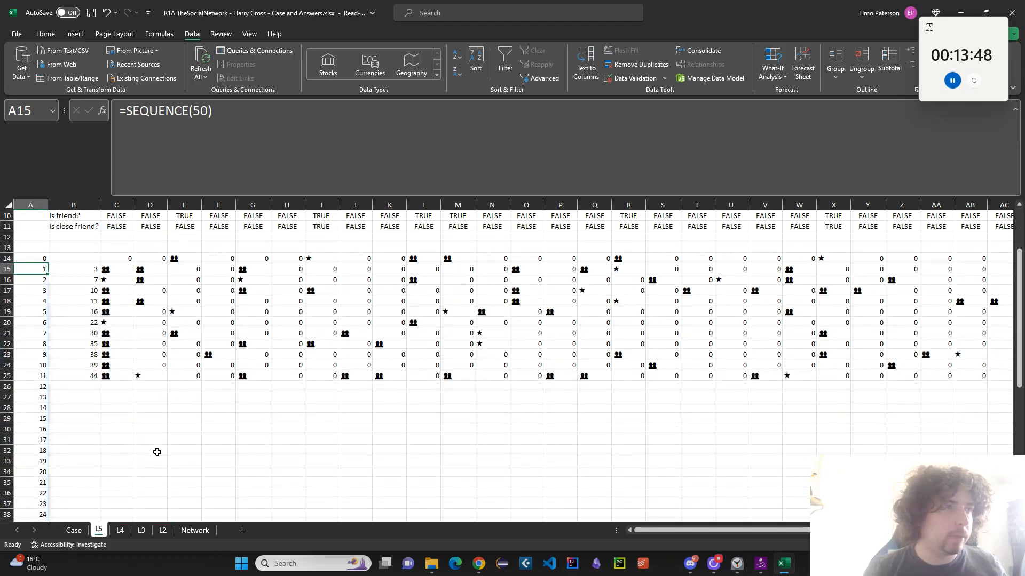
pyautogui.click(105, 386)
pyautogui.scroll(14, 206, 400)
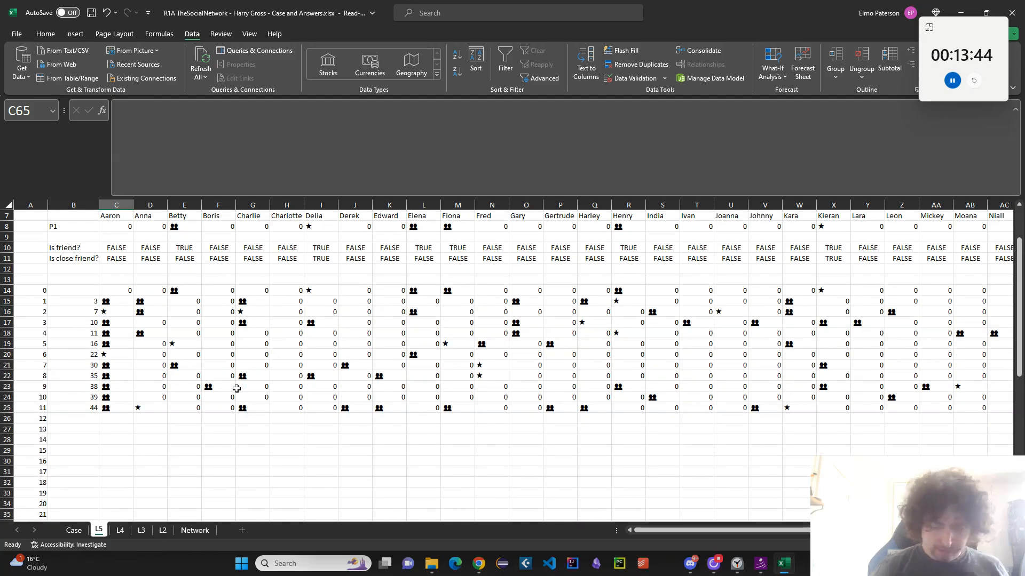
pyautogui.write('=OR()')
pyautogui.press('BackSpace')
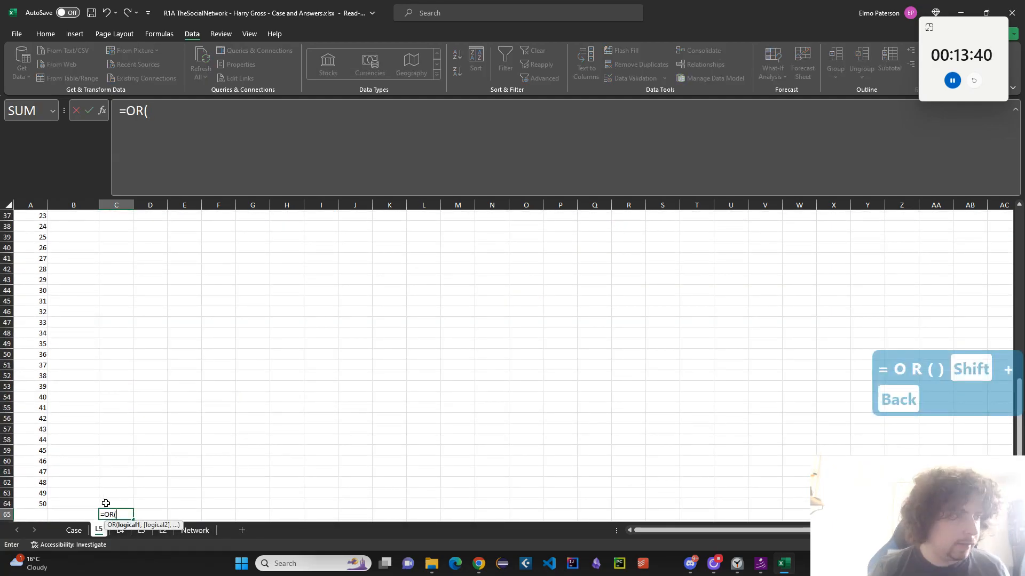
pyautogui.scroll(12, 126, 432)
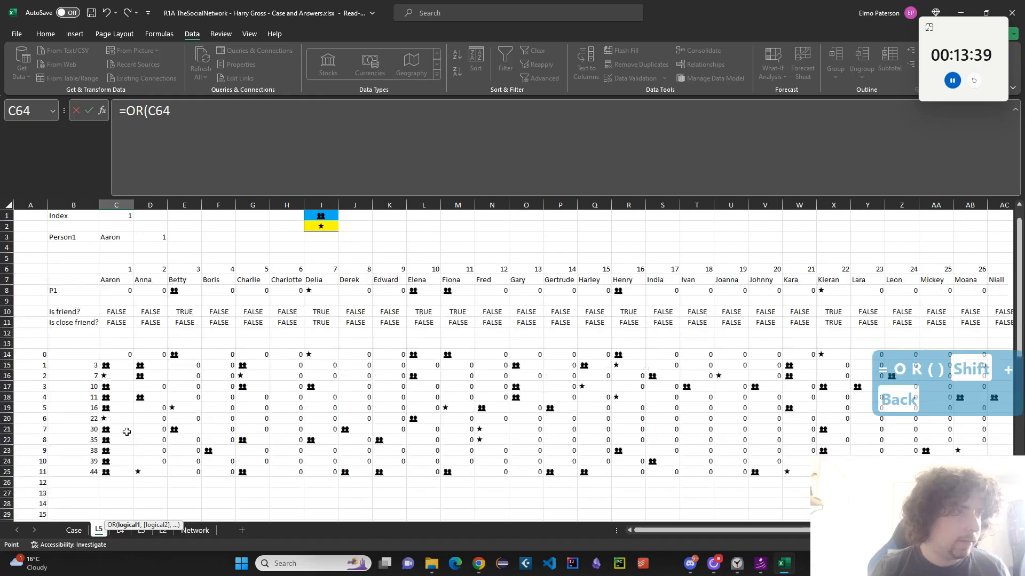
pyautogui.keyDown('shift'); pyautogui.click(114, 355); pyautogui.keyUp('shift')
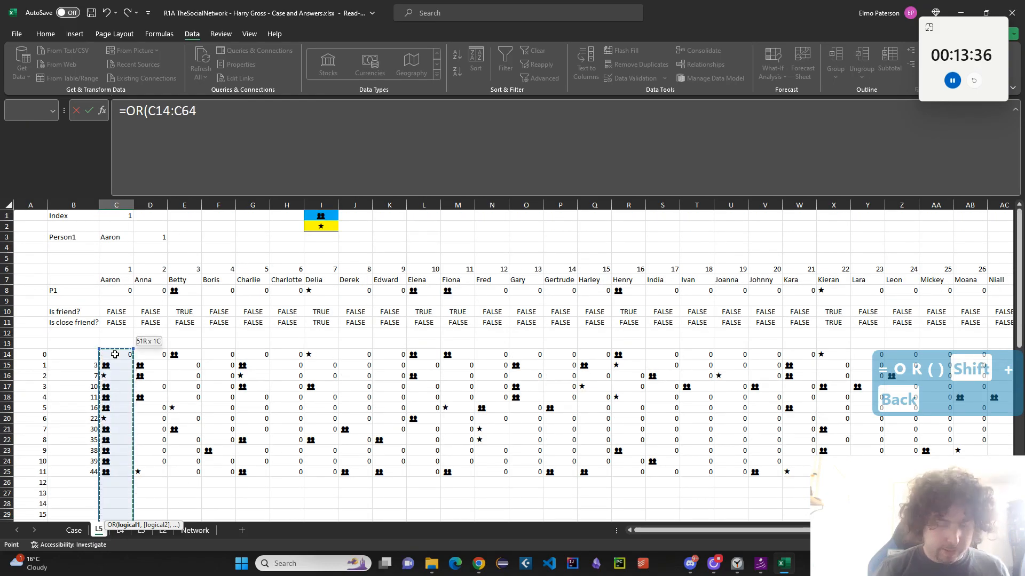
pyautogui.write('<>-')
pyautogui.press('BackSpace')
pyautogui.write('00')
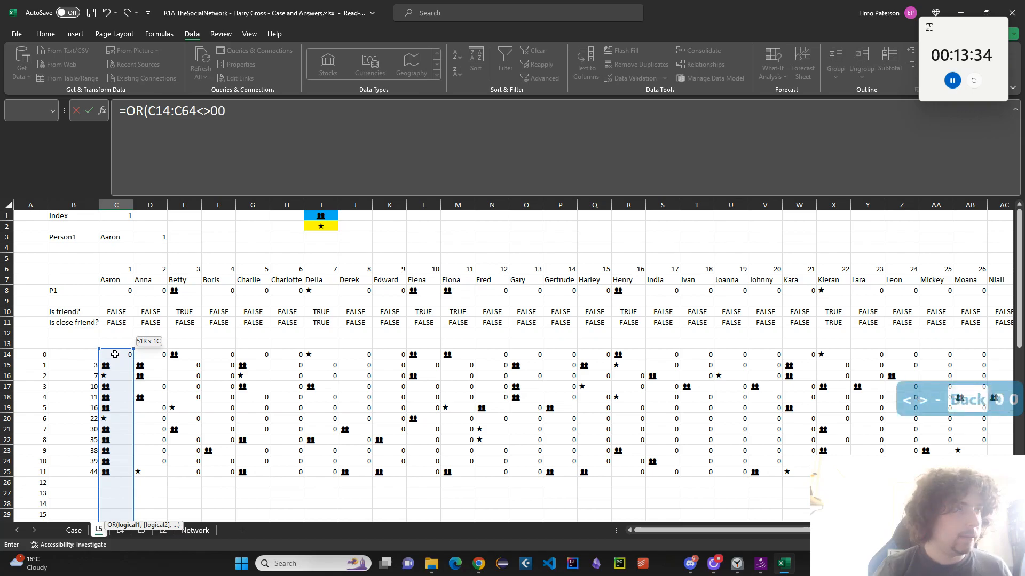
pyautogui.press('BackSpace')
pyautogui.press('Return')
pyautogui.press('Up')
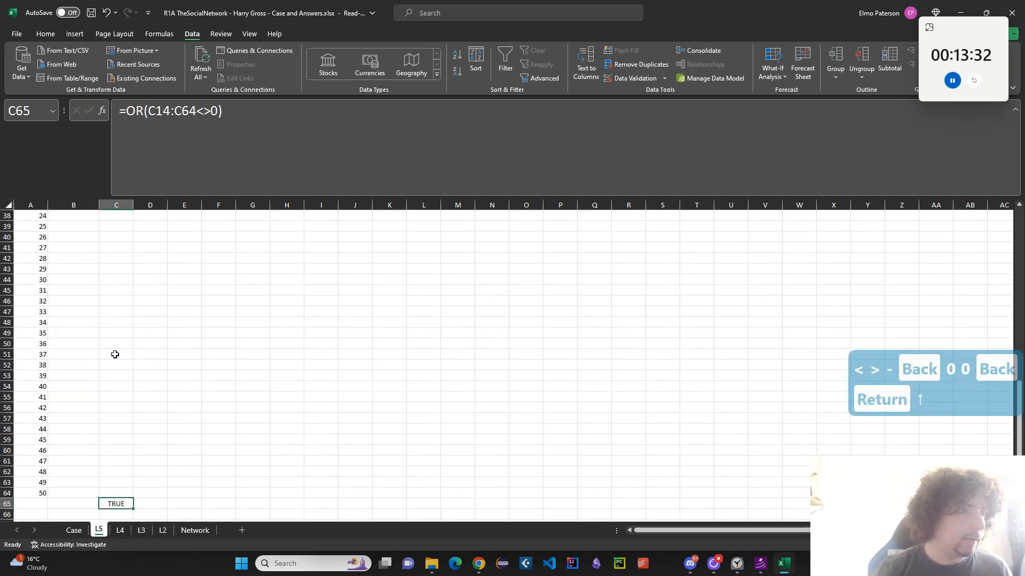
pyautogui.scroll(11, 114, 346)
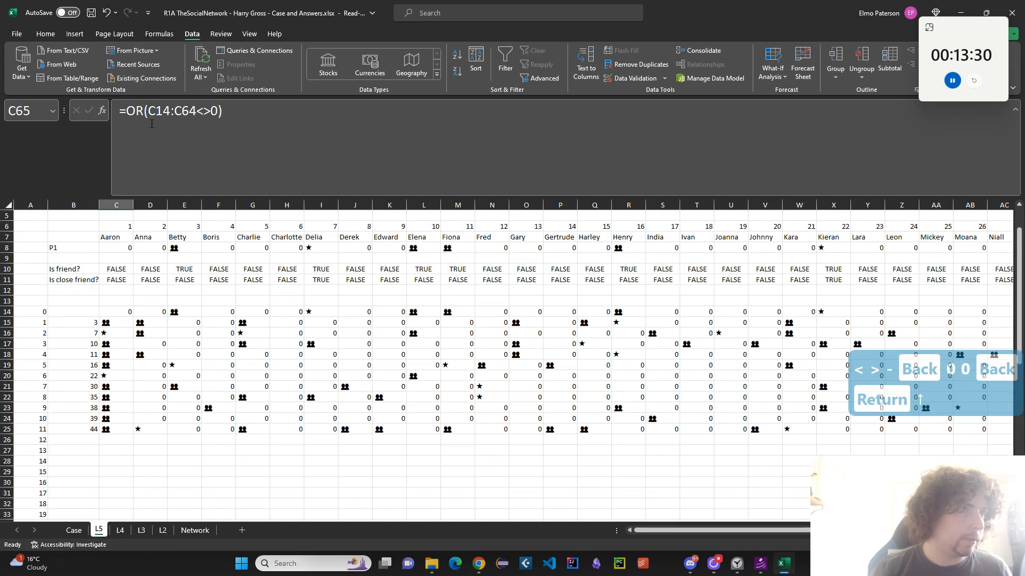
pyautogui.click(152, 123)
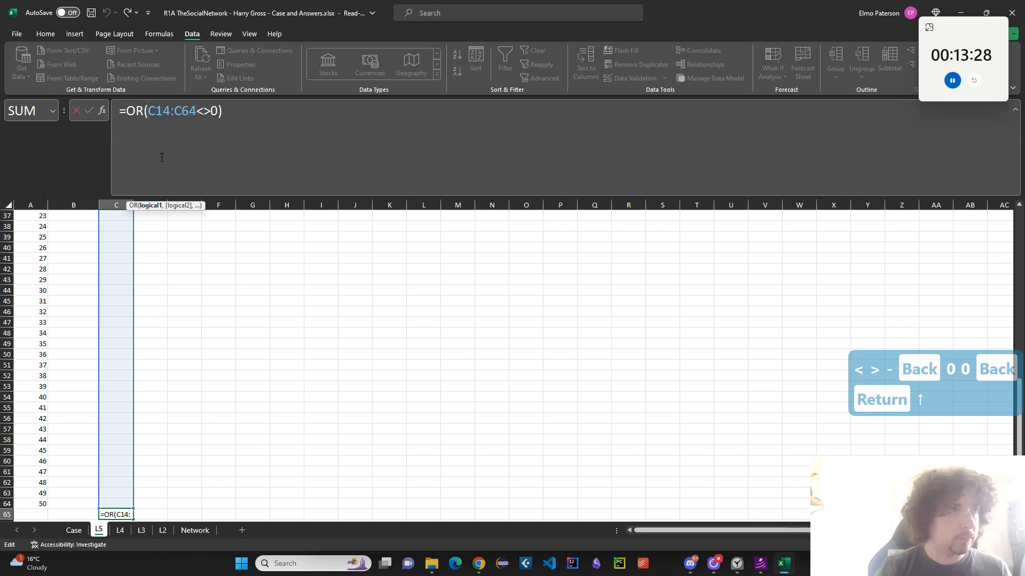
pyautogui.write('FILTER(C14:C64')
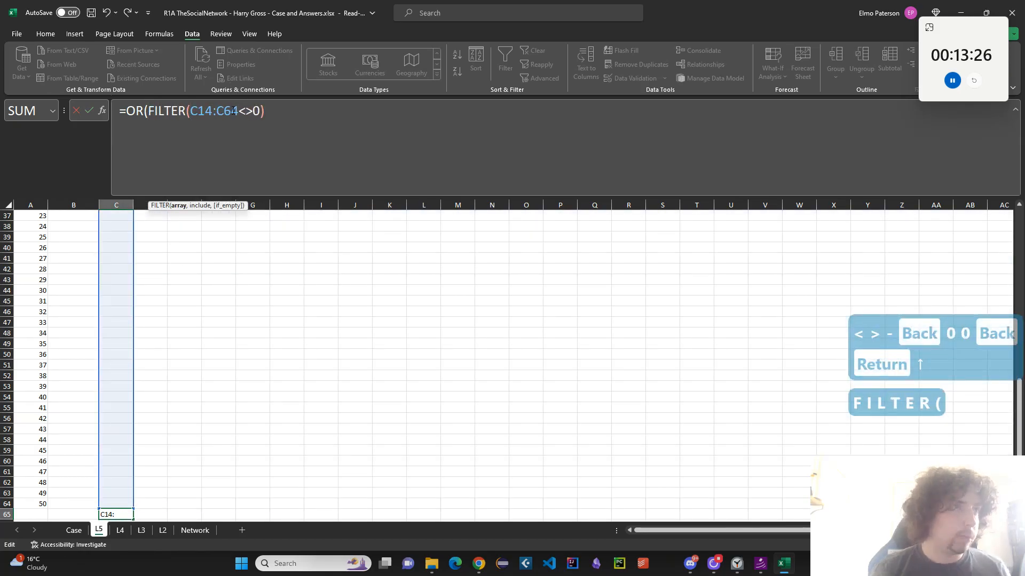
pyautogui.write(',')
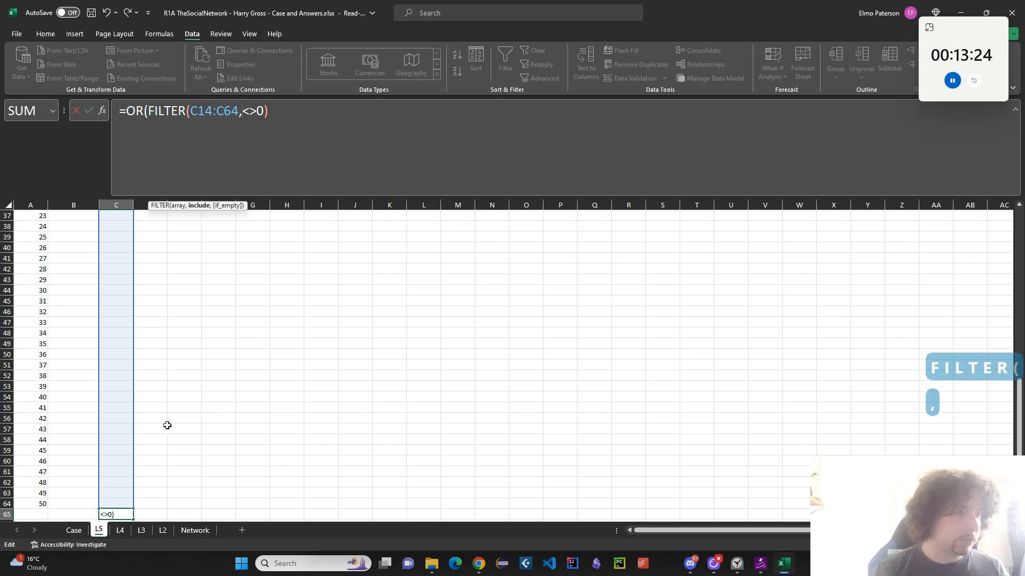
pyautogui.moveTo(120, 499); pyautogui.dragTo(115, 289)
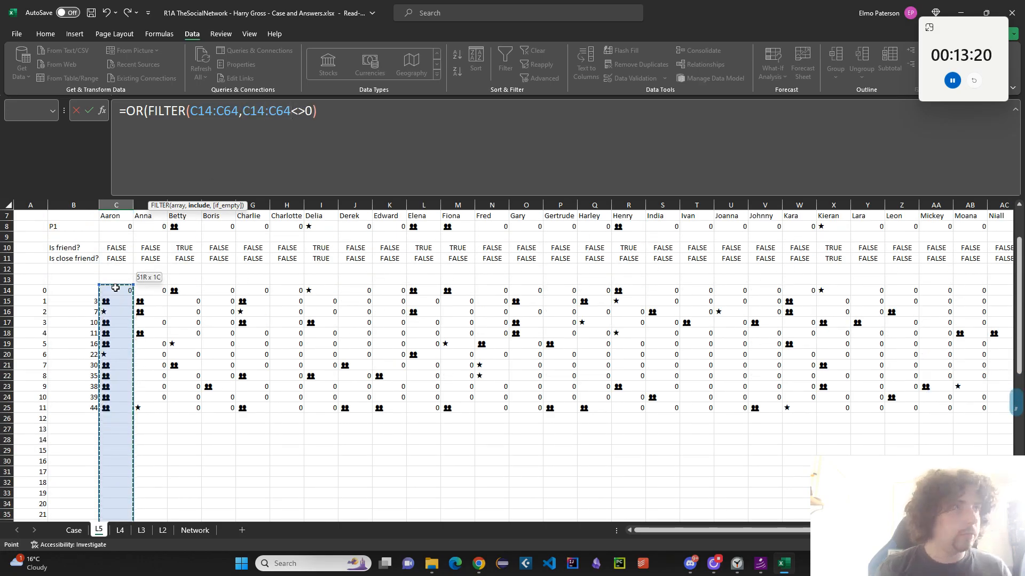
pyautogui.press('Escape')
# Replace C65's formula with =COUNTIF(C14:C64,$I$1) to count the friend symbols in the column
pyautogui.write('=C')
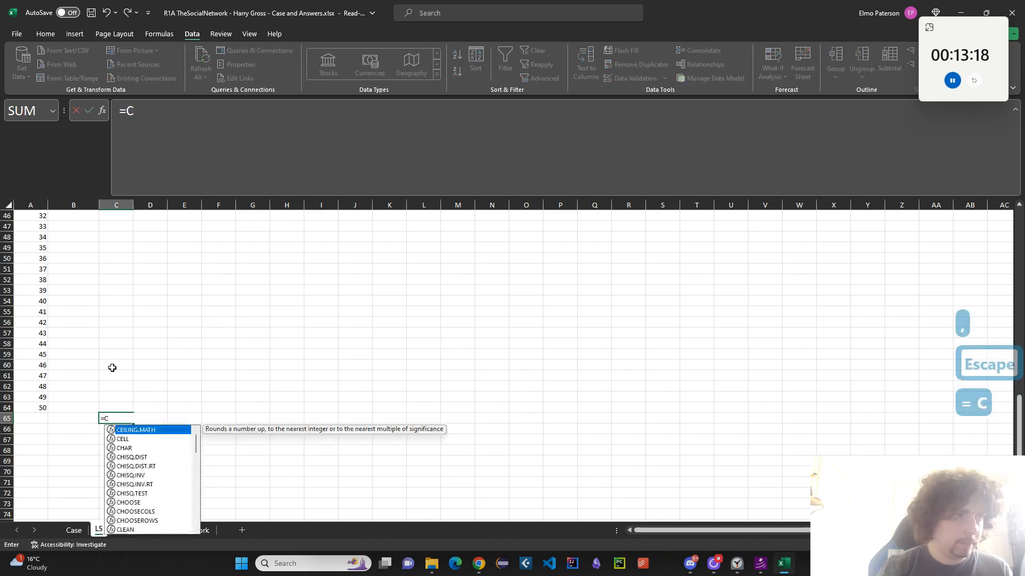
pyautogui.write('OUNTIF(')
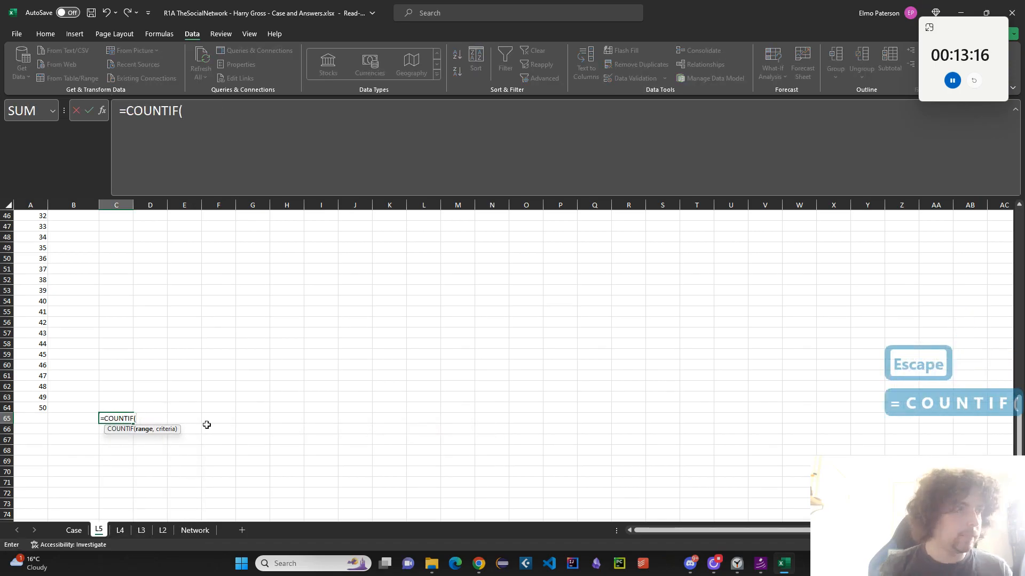
pyautogui.scroll(15, 283, 418)
pyautogui.scroll(-14, 133, 467)
pyautogui.click(128, 440)
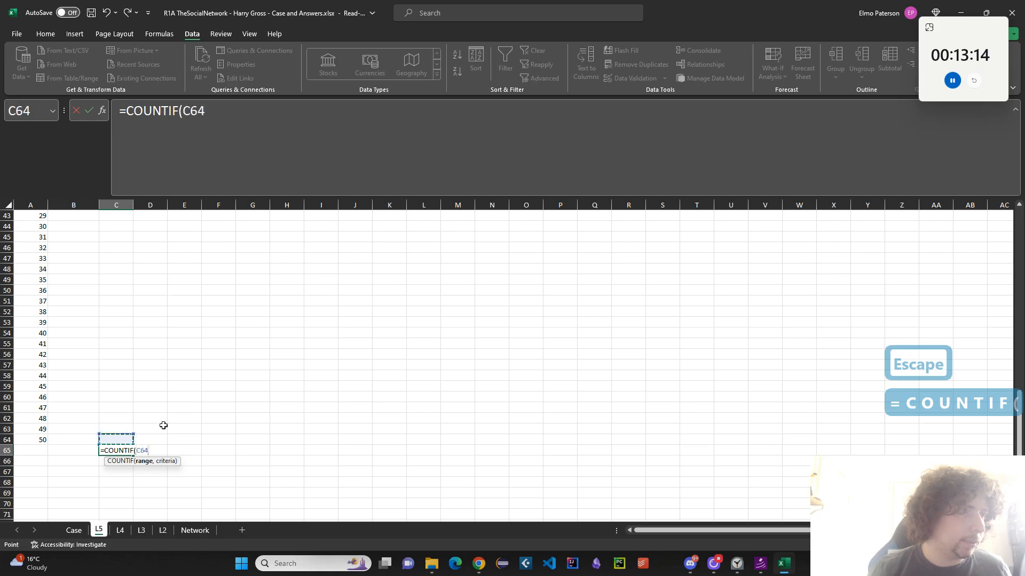
pyautogui.scroll(13, 160, 400)
pyautogui.keyDown('shift'); pyautogui.click(118, 319); pyautogui.keyUp('shift')
pyautogui.scroll(1, 219, 383)
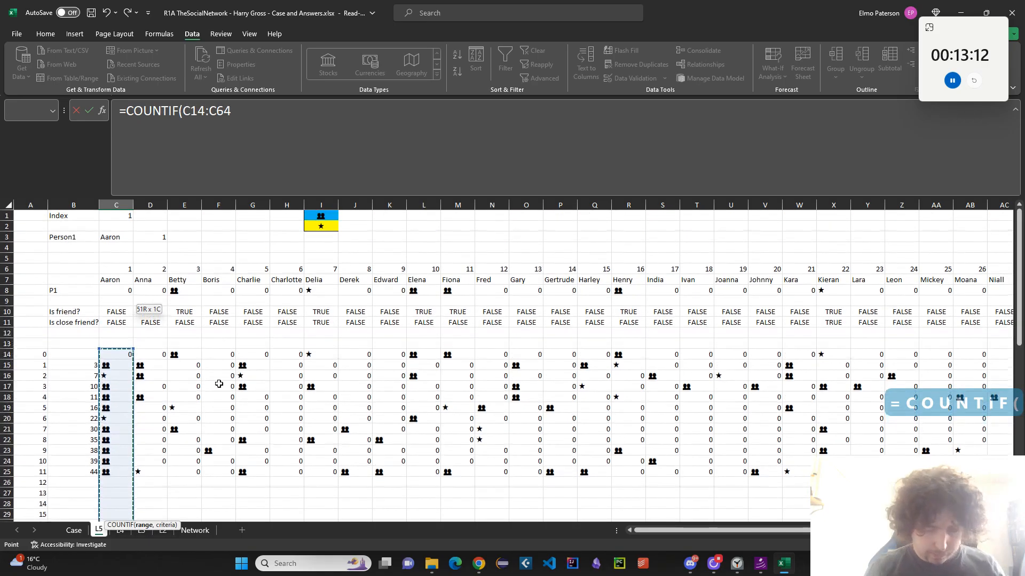
pyautogui.write(',')
pyautogui.click(320, 214)
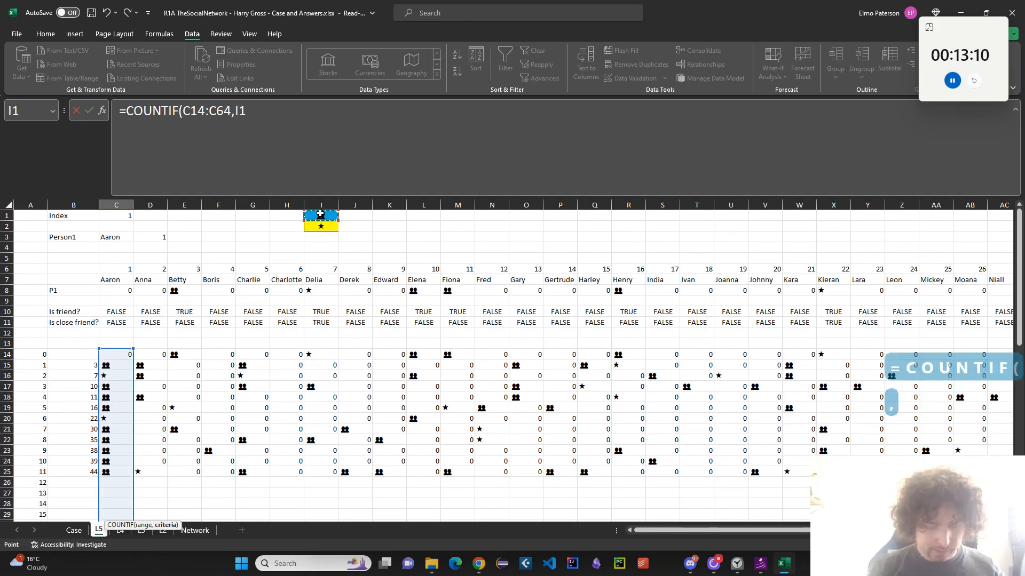
pyautogui.press('F4')
pyautogui.write(')')
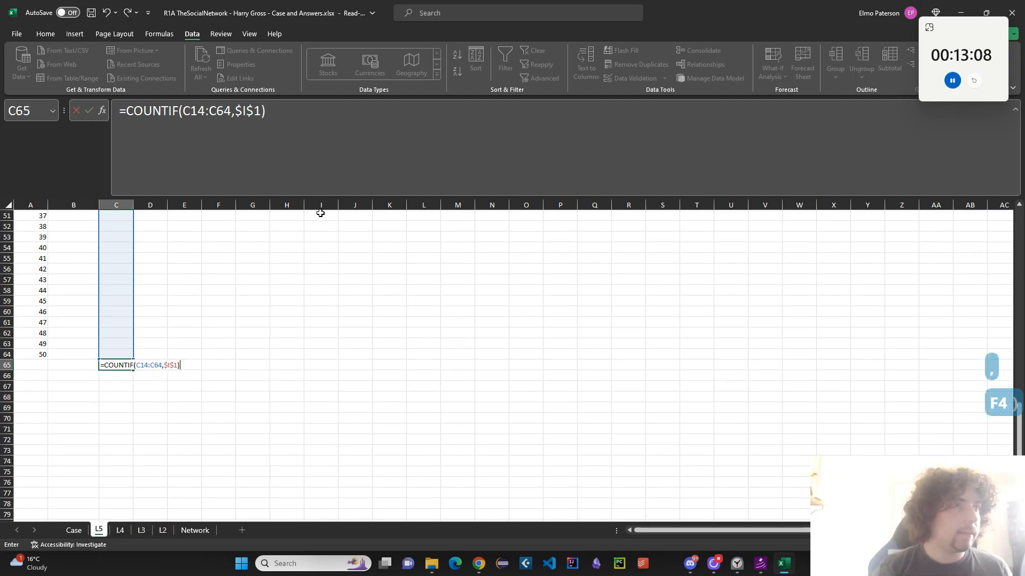
# Extend C65's formula to =COUNTIF(C14:C64,$I$1)+COUNTIF(C14:C64,$I$2)>0 so it tests the column for either symbol
pyautogui.click(169, 110)
pyautogui.moveTo(189, 118); pyautogui.dragTo(128, 125)
pyautogui.hotkey('ctrl', 'c')
pyautogui.click(292, 128)
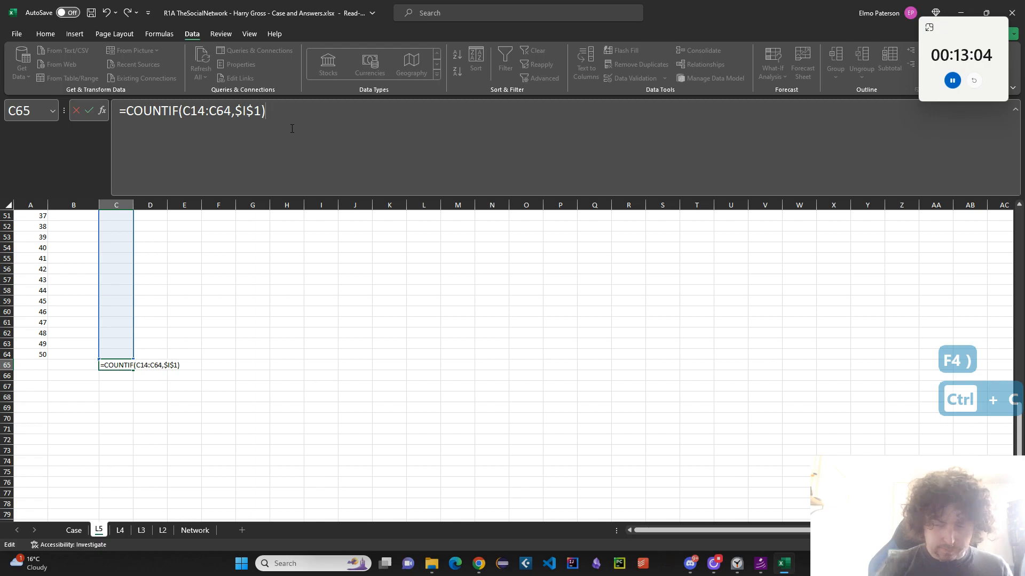
pyautogui.write('+')
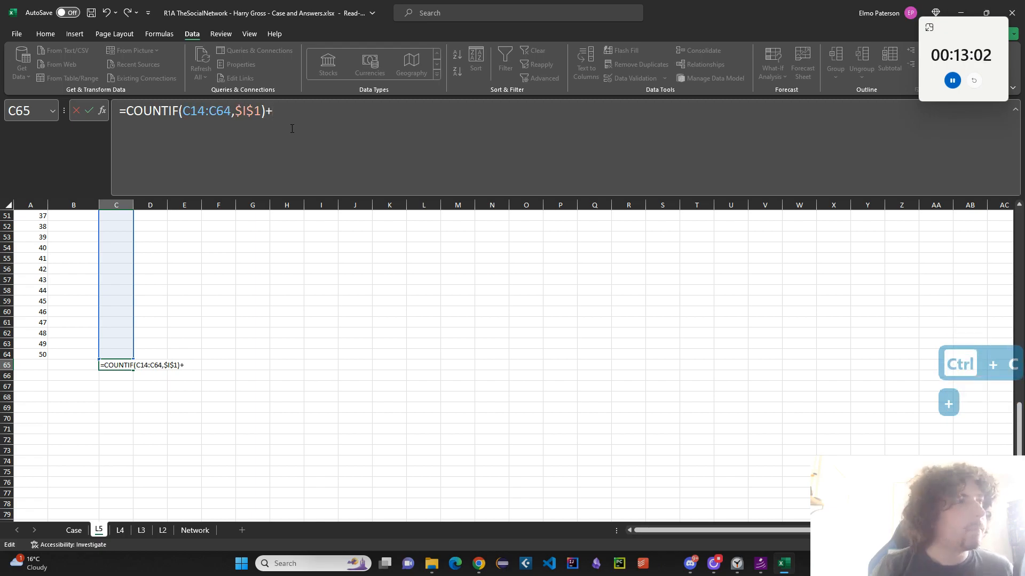
pyautogui.hotkey('ctrl', 'v')
pyautogui.middleClick(356, 424)
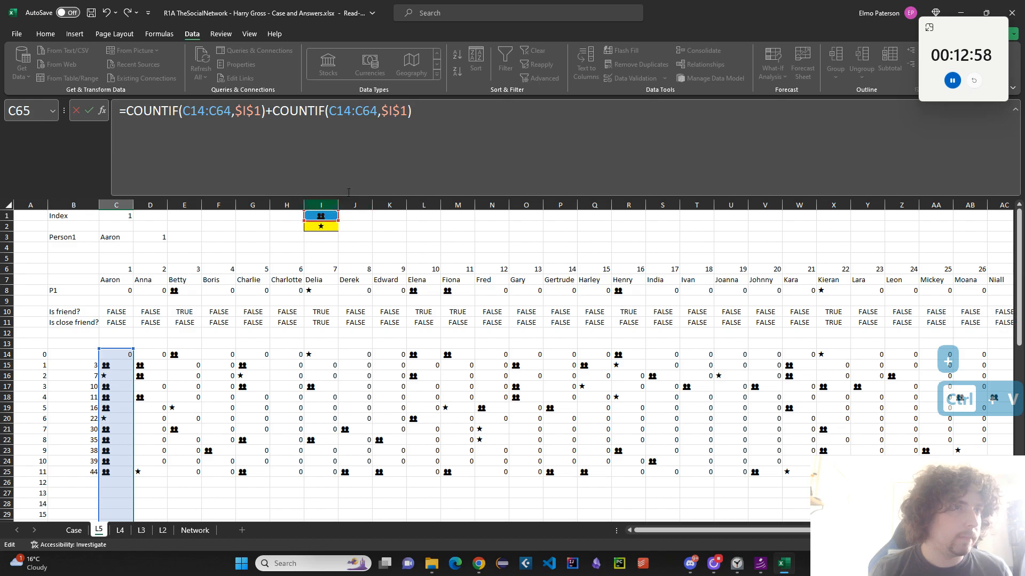
pyautogui.press('BackSpace')
pyautogui.write('2)')
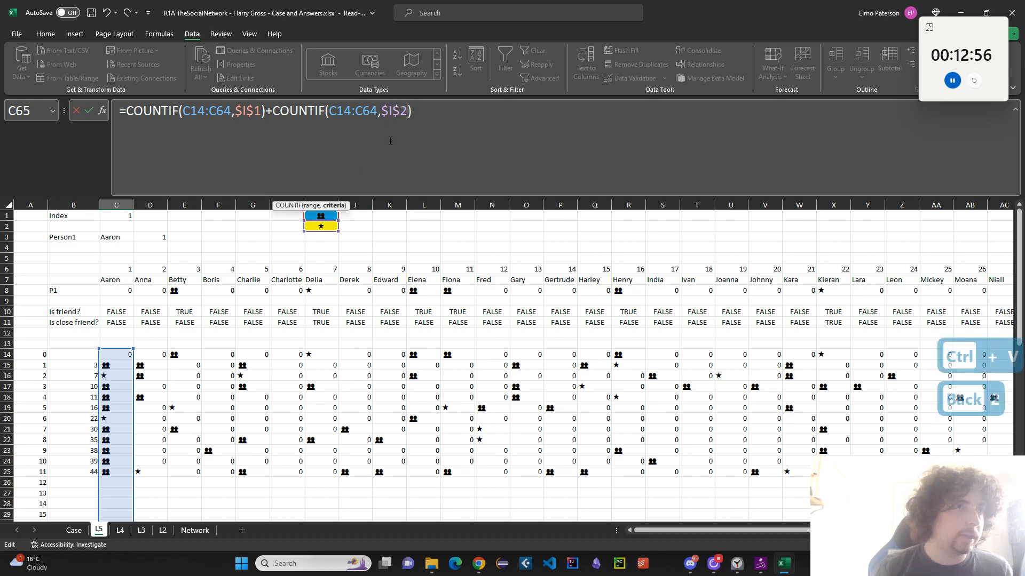
pyautogui.write('>0')
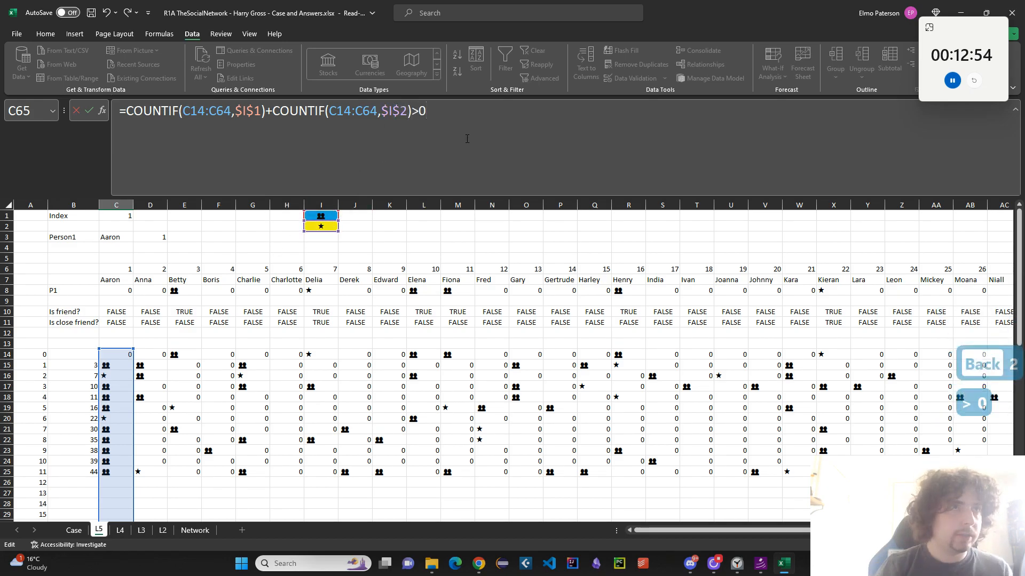
pyautogui.press('Return')
# Fill the C65 formula across row 65 through column AZ
pyautogui.hotkey('ctrl', 'c')
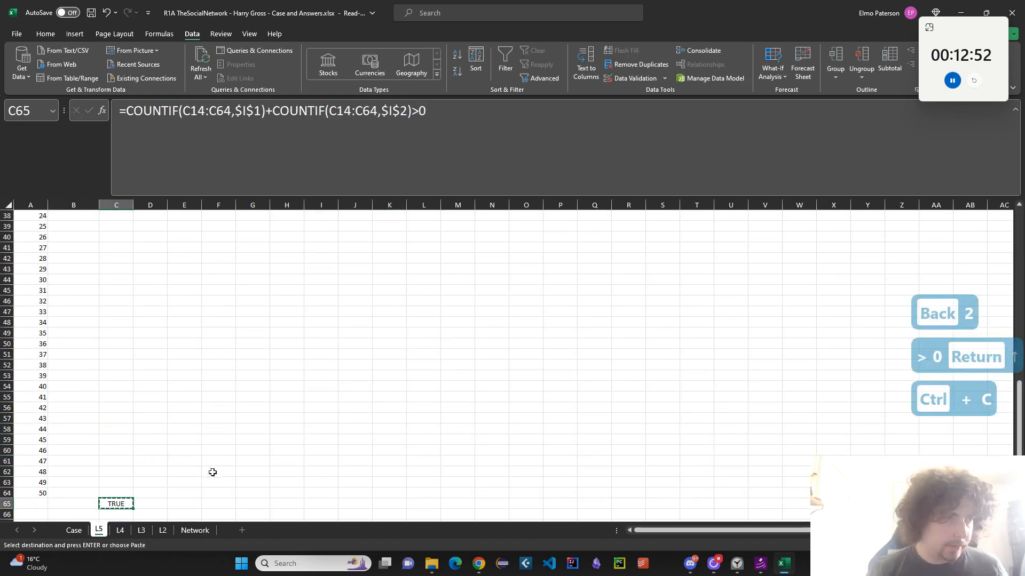
pyautogui.moveTo(134, 511); pyautogui.dragTo(814, 504)
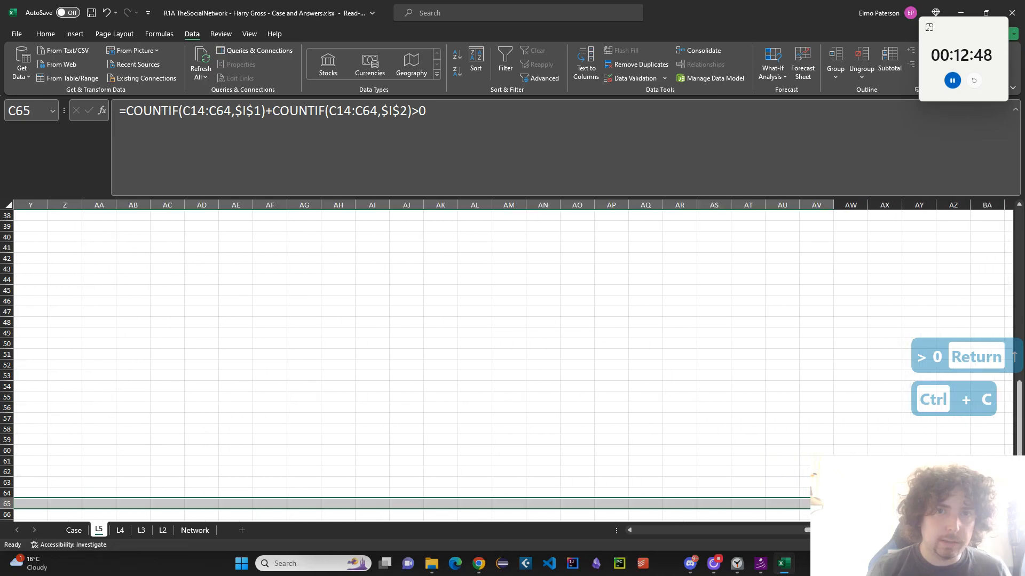
pyautogui.scroll(12, 863, 431)
pyautogui.scroll(-16, 857, 384)
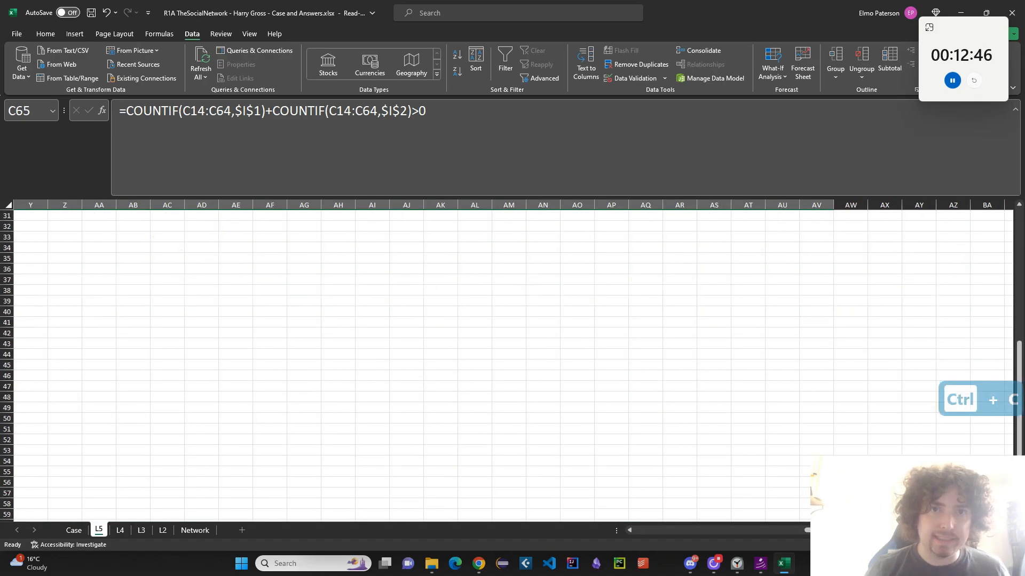
pyautogui.moveTo(833, 392); pyautogui.dragTo(955, 394)
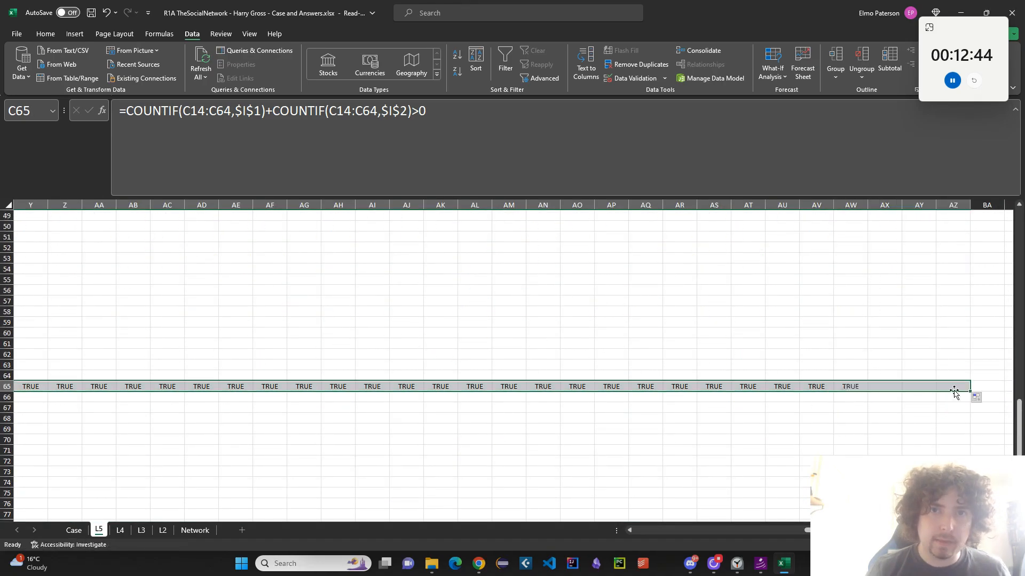
pyautogui.moveTo(826, 530); pyautogui.dragTo(655, 521)
# Check the row 65 formulas and the symbol grid on L5 against the Level 5 question and example on the Case sheet
pyautogui.click(285, 385)
pyautogui.scroll(14, 340, 454)
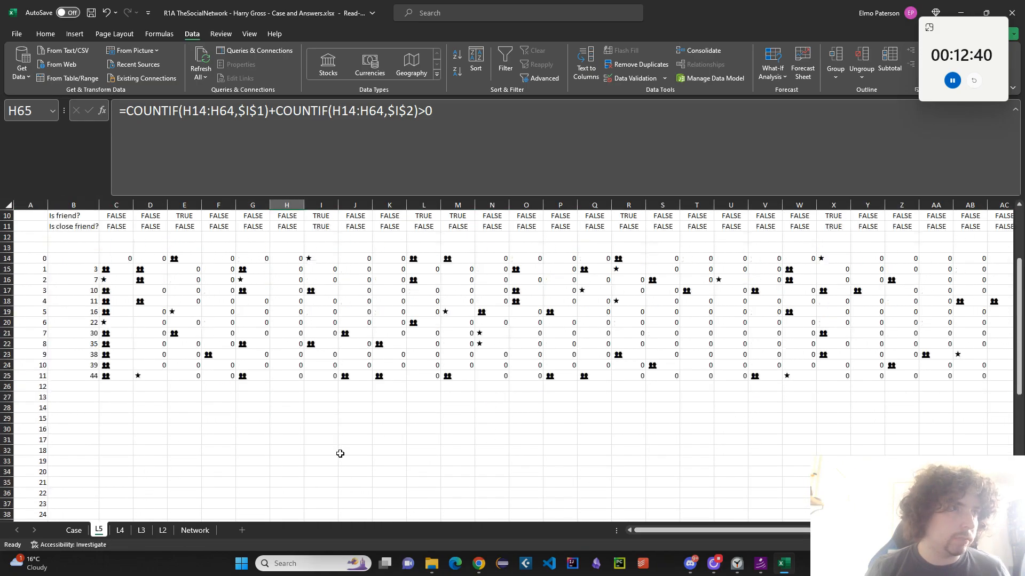
pyautogui.click(74, 530)
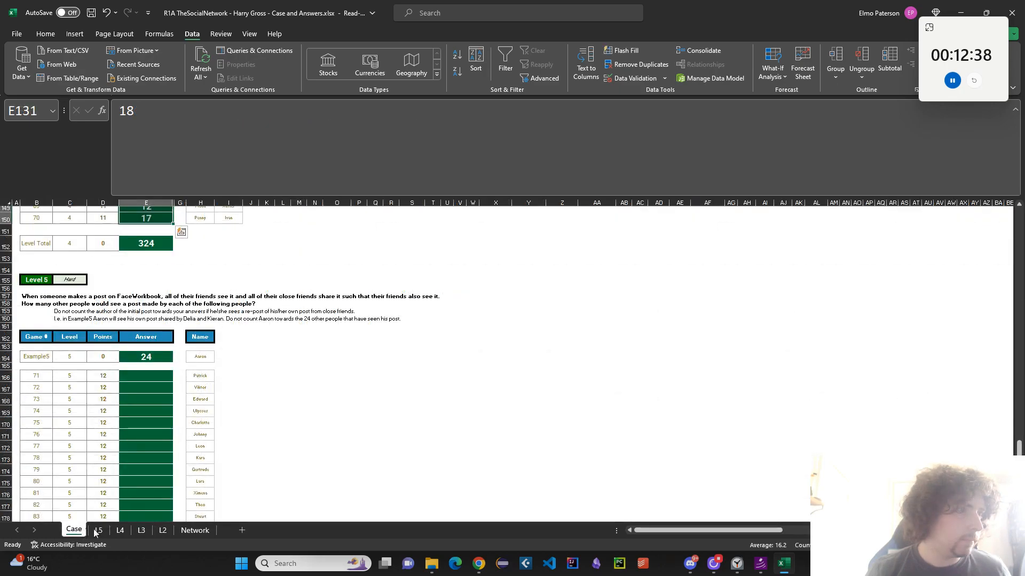
pyautogui.click(96, 530)
pyautogui.scroll(-13, 271, 476)
pyautogui.moveTo(640, 530)
pyautogui.mouseDown()
pyautogui.moveTo(814, 530)
pyautogui.moveTo(635, 530)
pyautogui.mouseUp()
pyautogui.click(116, 418)
pyautogui.scroll(6, 298, 457)
pyautogui.scroll(6, 299, 457)
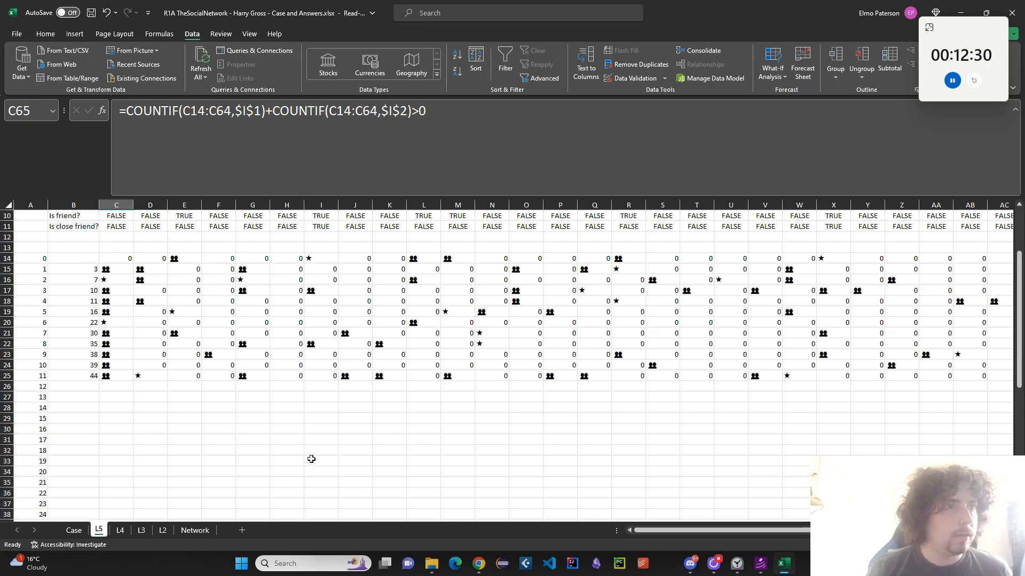
pyautogui.scroll(3, 313, 442)
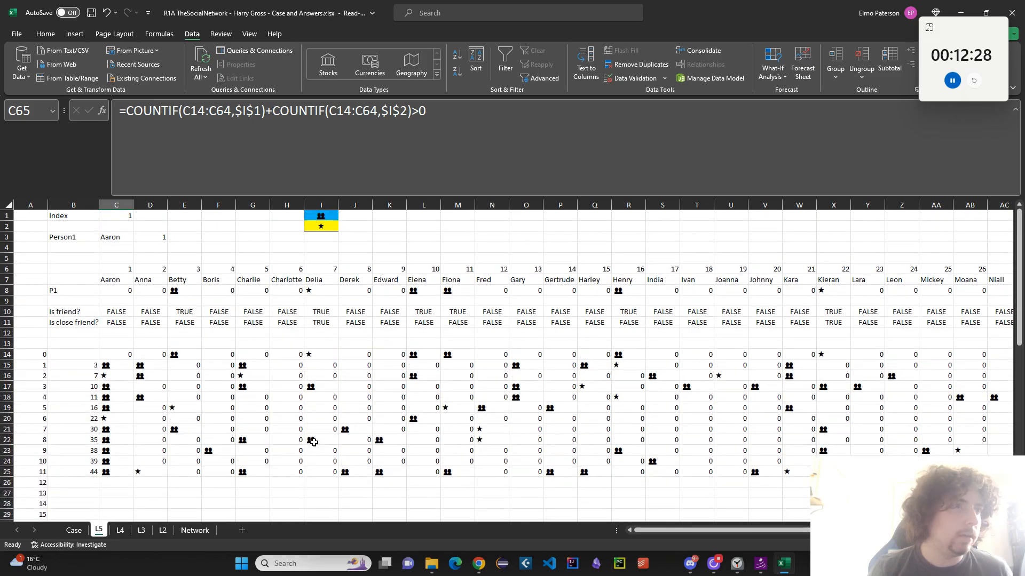
pyautogui.click(70, 531)
pyautogui.click(99, 530)
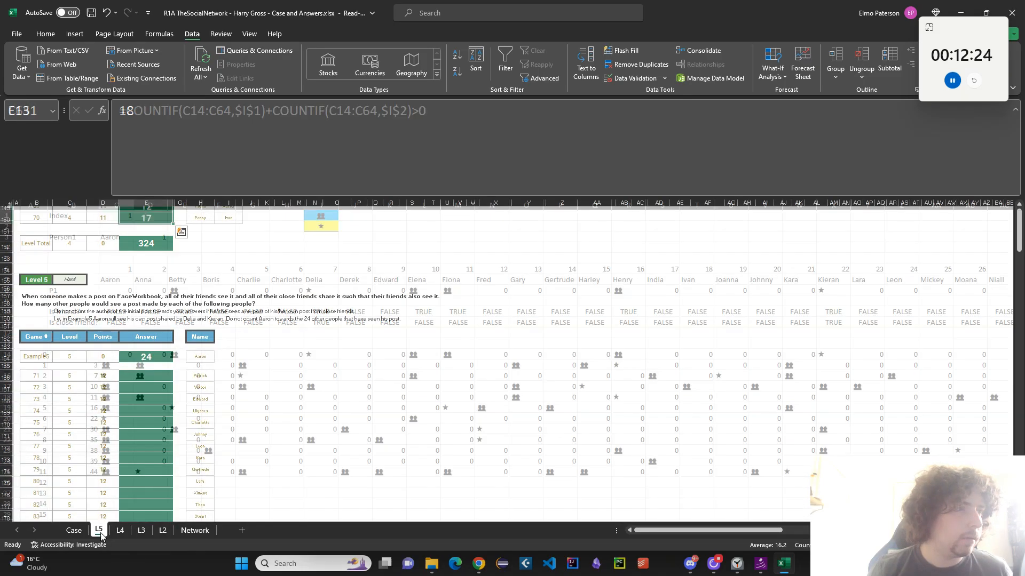
# Change the FILTER condition in B15 from the friend row to the close friend row, C11:AZ11
pyautogui.click(104, 353)
pyautogui.click(114, 363)
pyautogui.click(246, 130)
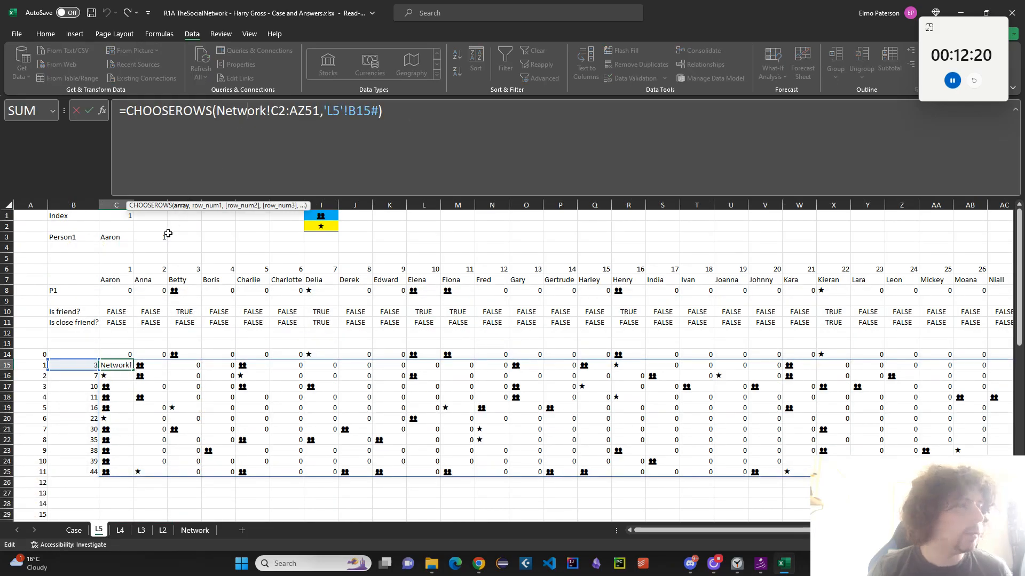
pyautogui.press('Escape')
pyautogui.doubleClick(73, 365)
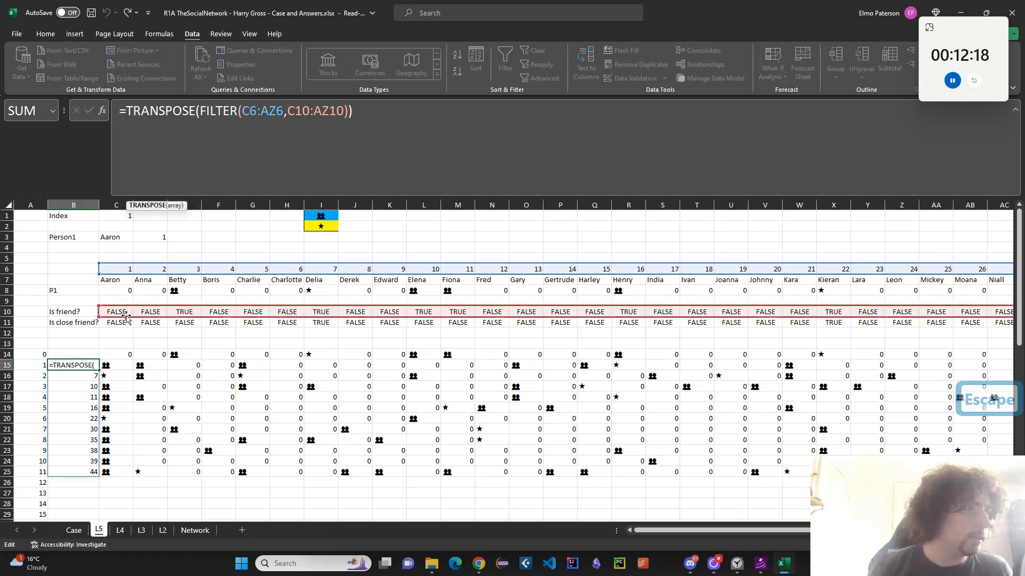
pyautogui.moveTo(127, 316); pyautogui.dragTo(126, 327)
pyautogui.press('Return')
# Enter =SUM(--C65:AZ65) in B68 to count the people who see the post
pyautogui.scroll(-10, 240, 425)
pyautogui.scroll(-8, 240, 424)
pyautogui.click(87, 351)
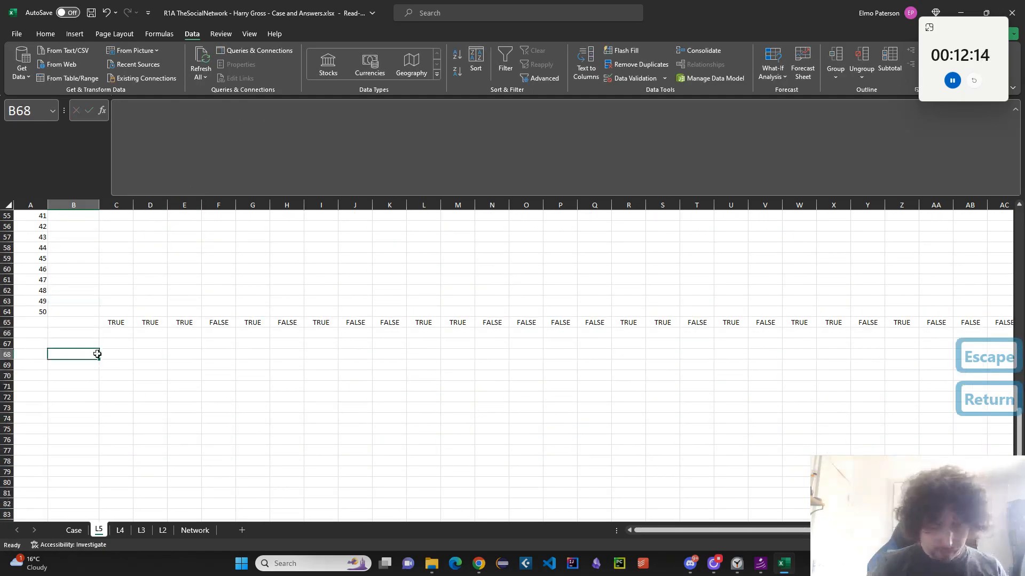
pyautogui.write('=SUM(--')
pyautogui.press('Up')
pyautogui.press('Up')
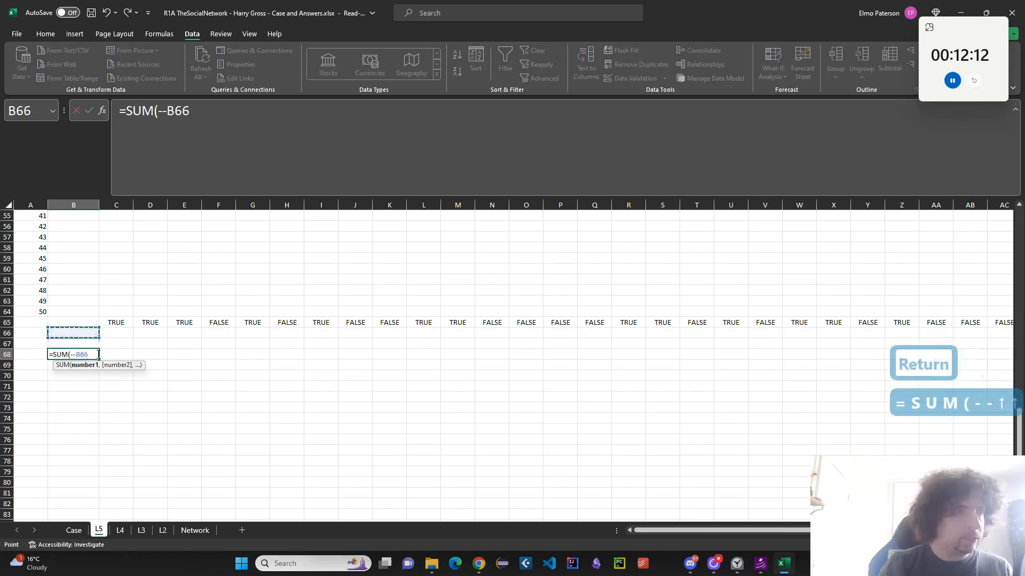
pyautogui.press('Up')
pyautogui.press('Right')
pyautogui.hotkey('ctrl', 'shift', 'Right')
pyautogui.press('Return')
# Recheck the Level 5 question on the Case sheet, label A69 "Does self see?" on L5 and widen column A to fit
pyautogui.press('Left')
pyautogui.press('Left')
pyautogui.click(74, 530)
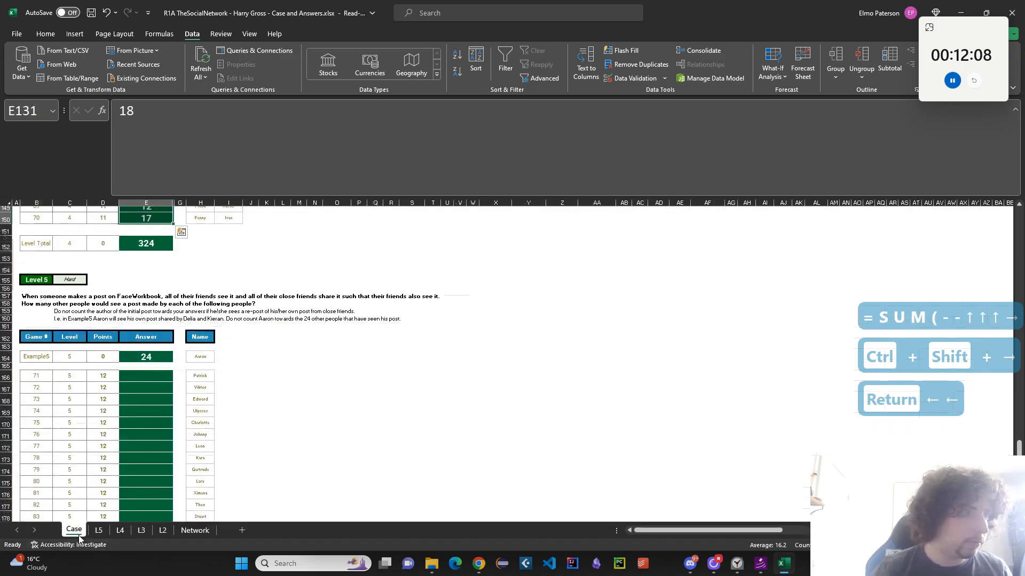
pyautogui.click(97, 531)
pyautogui.scroll(2, 144, 475)
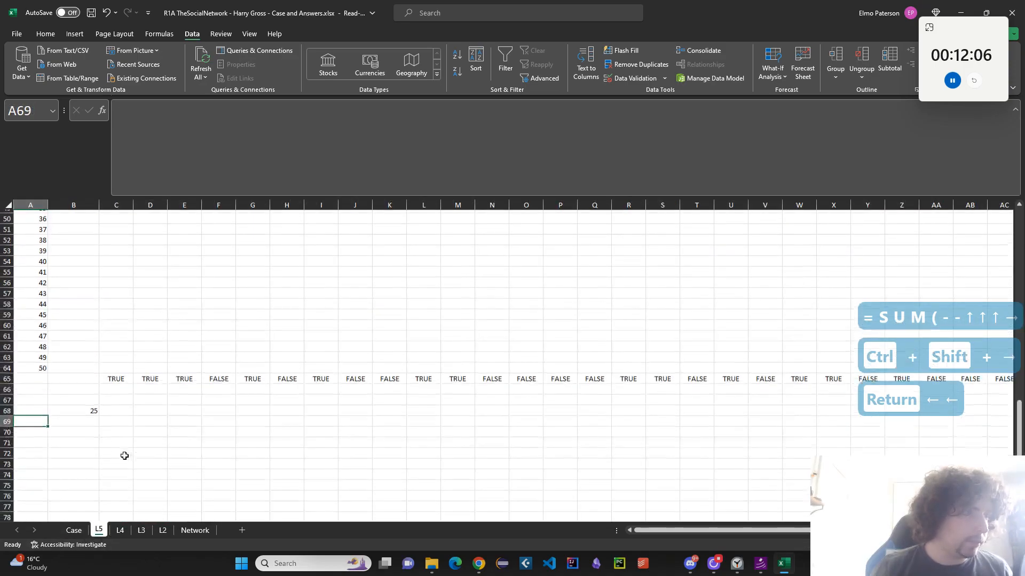
pyautogui.write('Does self s')
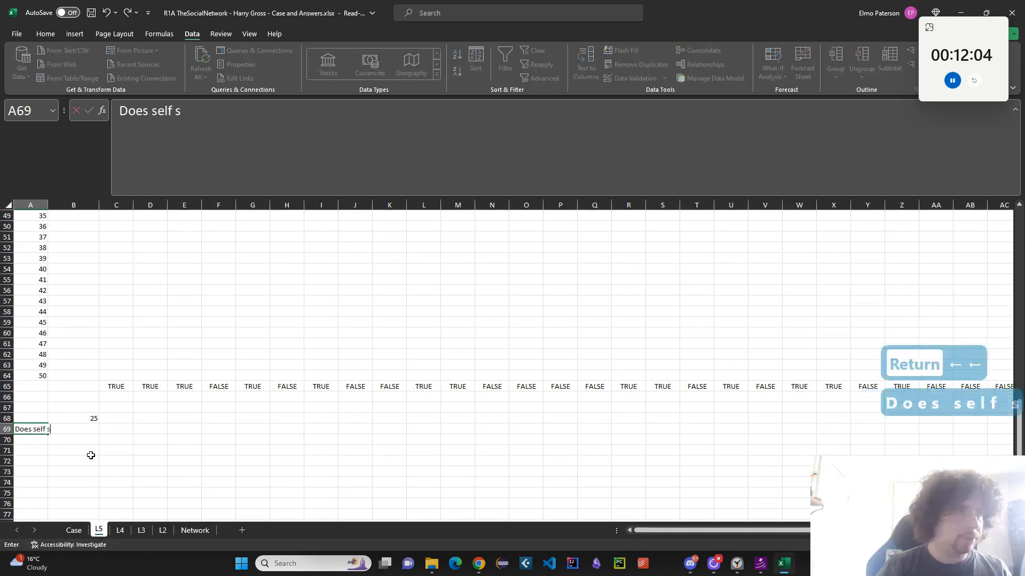
pyautogui.write('ee?')
pyautogui.press('Return')
pyautogui.moveTo(48, 205); pyautogui.dragTo(68, 205)
# Enter =XLOOKUP(C3,C7:AZ7,C65:AZ65) in B69 to return whether the author sees their own post
pyautogui.click(85, 429)
pyautogui.write('=X')
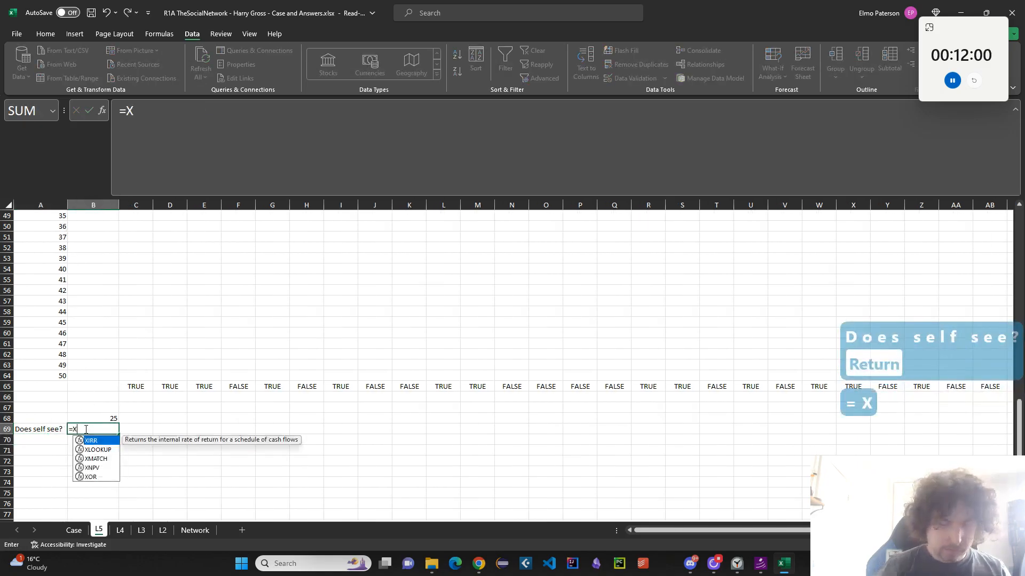
pyautogui.write('LOOKUP(')
pyautogui.scroll(16, 178, 337)
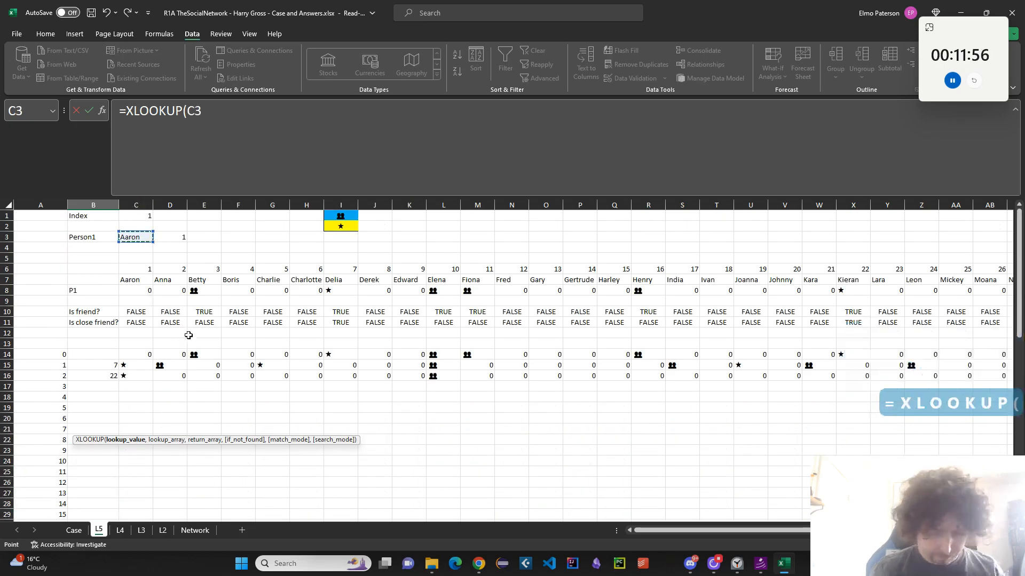
pyautogui.write(',')
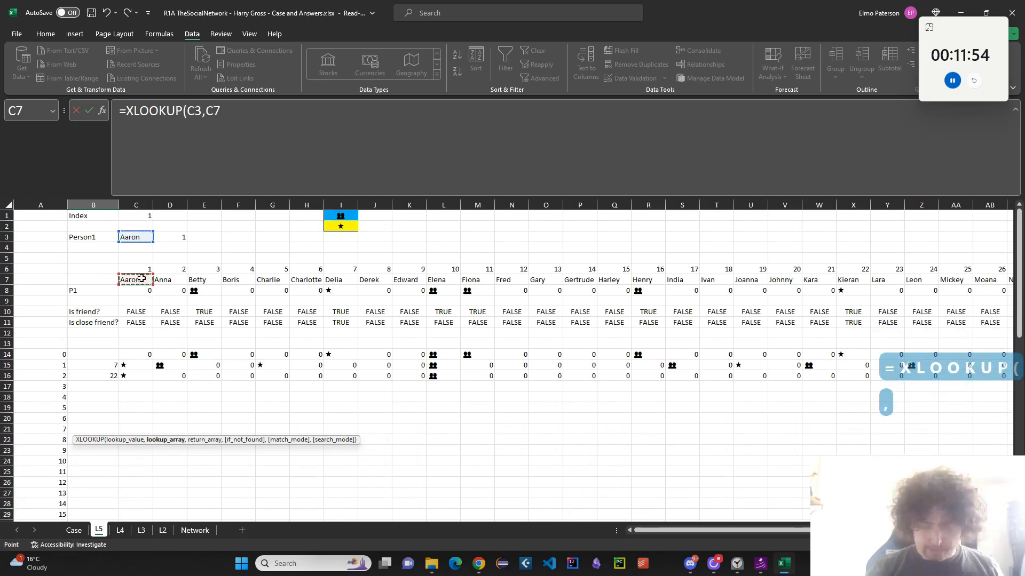
pyautogui.hotkey('ctrl', 'shift', 'Right')
pyautogui.write(',')
pyautogui.scroll(-3, 385, 358)
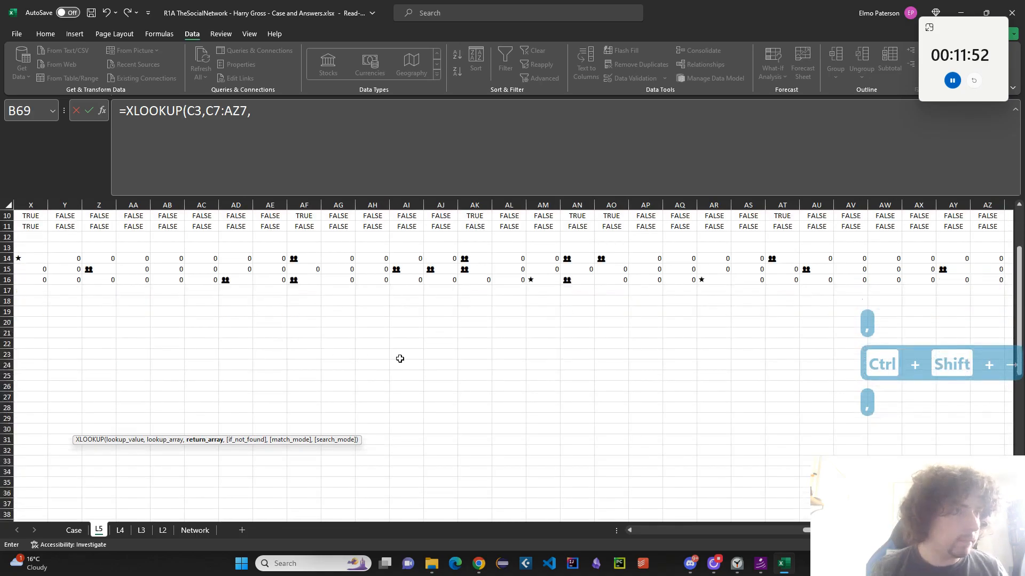
pyautogui.hscroll(-8, 385, 358)
pyautogui.scroll(-13, 206, 358)
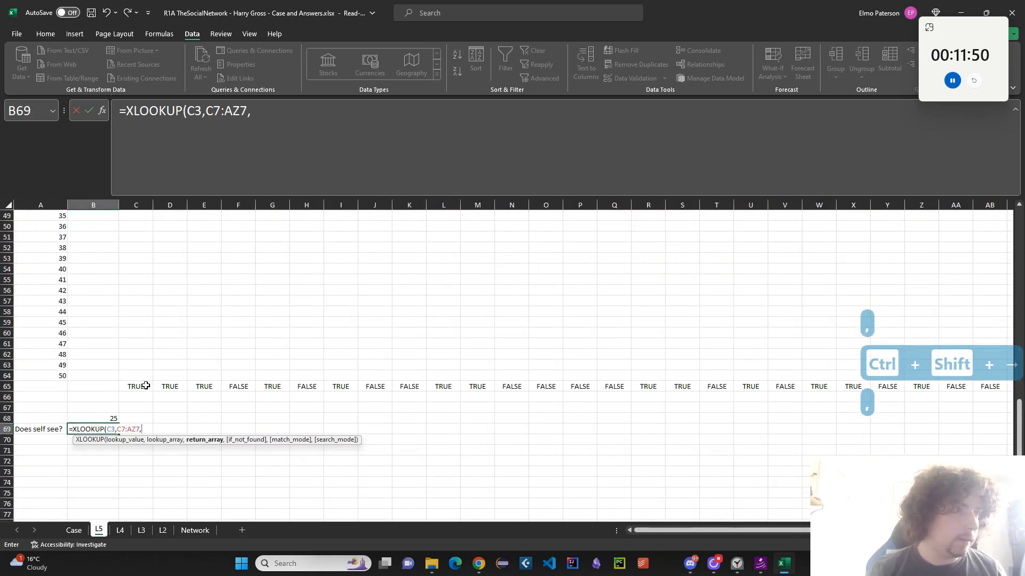
pyautogui.click(145, 385)
pyautogui.hotkey('ctrl', 'shift', 'Right')
pyautogui.press('Return')
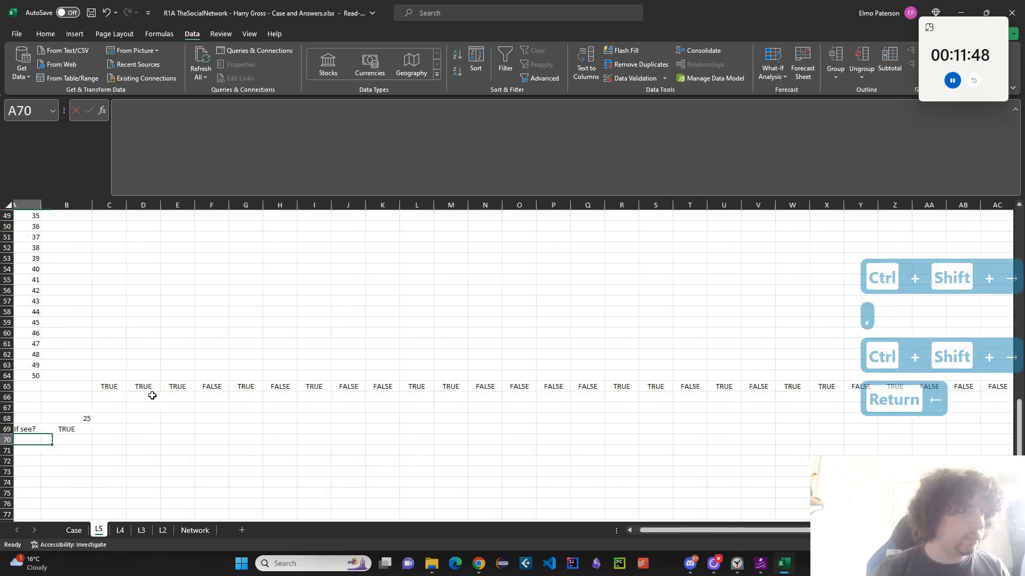
# Write =B68-IF(B69,1,0) in B70 to subtract the author from the viewer count
pyautogui.press('Left')
pyautogui.press('Left')
pyautogui.press('Down')
pyautogui.press('Up')
pyautogui.press('Right')
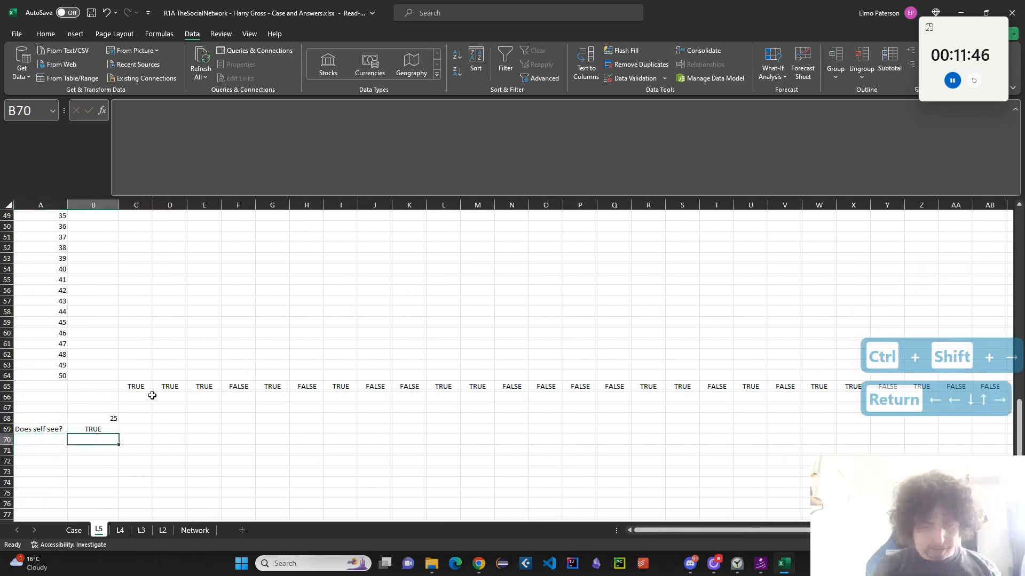
pyautogui.write('=')
pyautogui.press('Up')
pyautogui.press('Up')
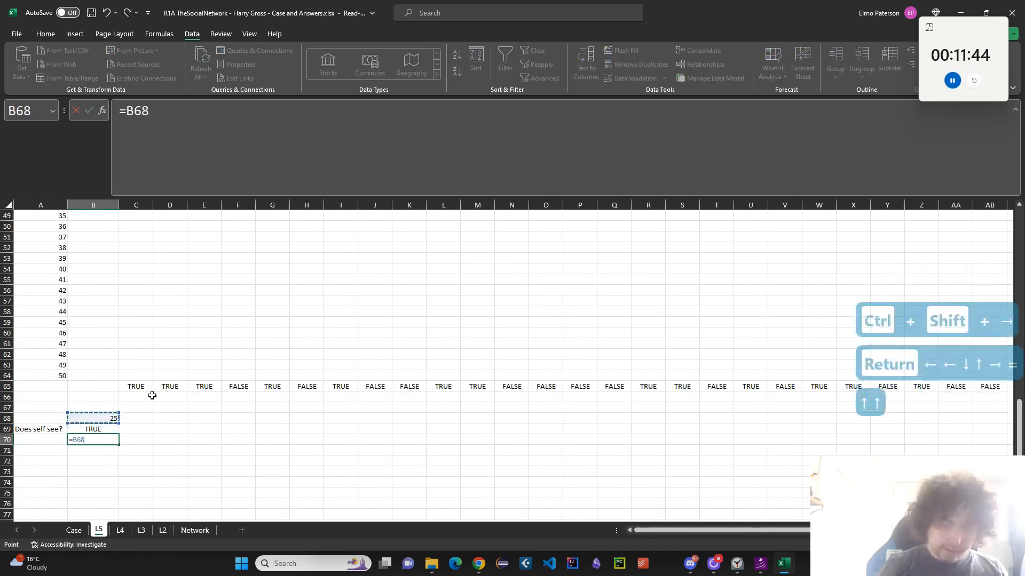
pyautogui.write('-OF()')
pyautogui.press('BackSpace')
pyautogui.press('BackSpace')
pyautogui.press('BackSpace')
pyautogui.press('BackSpace')
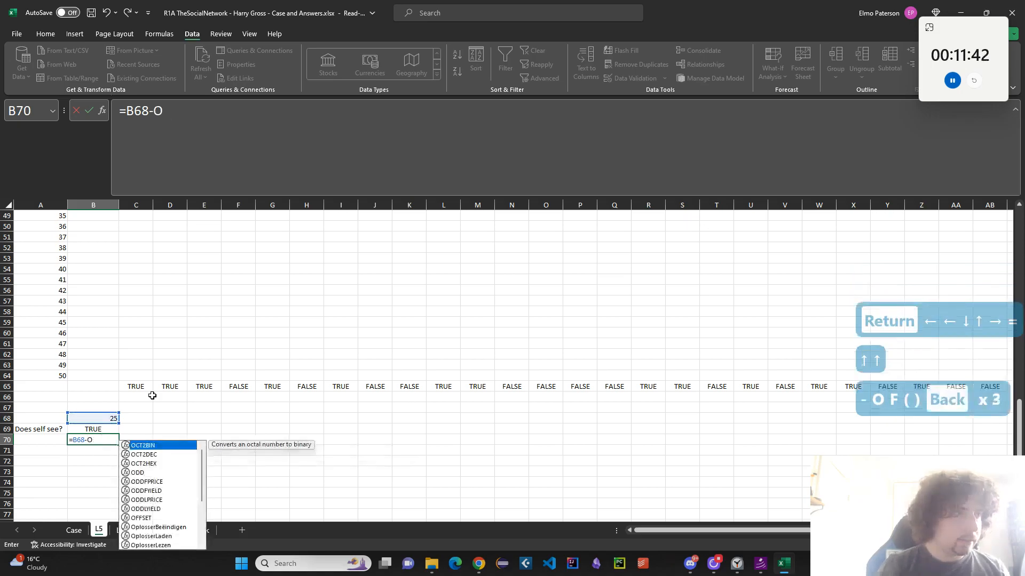
pyautogui.write('II')
pyautogui.hotkey('shift', 'BackSpace')
pyautogui.write('F(')
pyautogui.press('Up')
pyautogui.write(',1,0)')
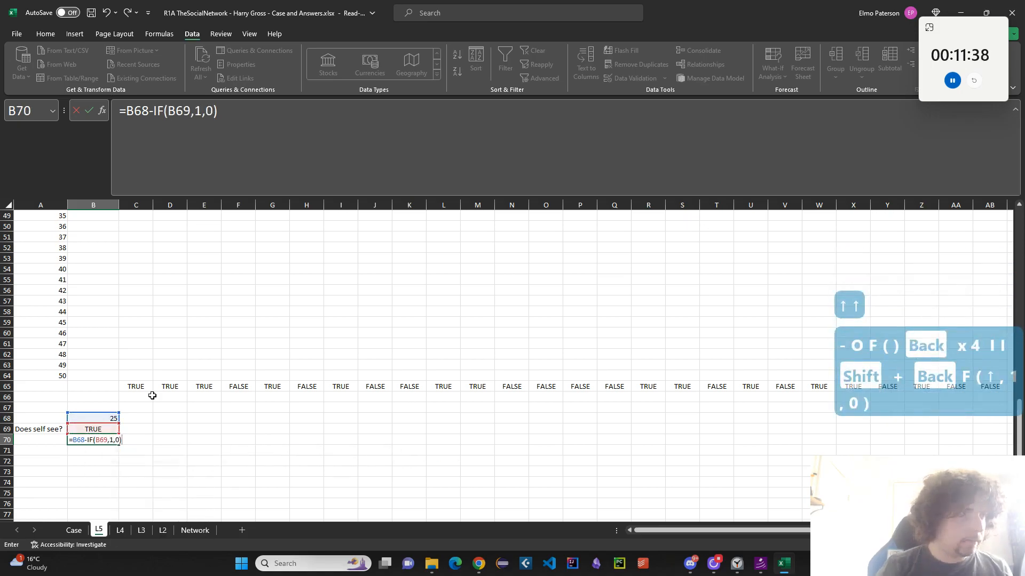
# Replace the IF term in B70's formula with (--B69), making it =B68-(--B69)
pyautogui.press('BackSpace')
pyautogui.press('BackSpace')
pyautogui.press('BackSpace')
pyautogui.press('BackSpace')
pyautogui.press('BackSpace')
pyautogui.press('BackSpace')
pyautogui.press('BackSpace')
pyautogui.press('BackSpace')
pyautogui.press('BackSpace')
pyautogui.press('BackSpace')
pyautogui.press('BackSpace')
pyautogui.write('(-')
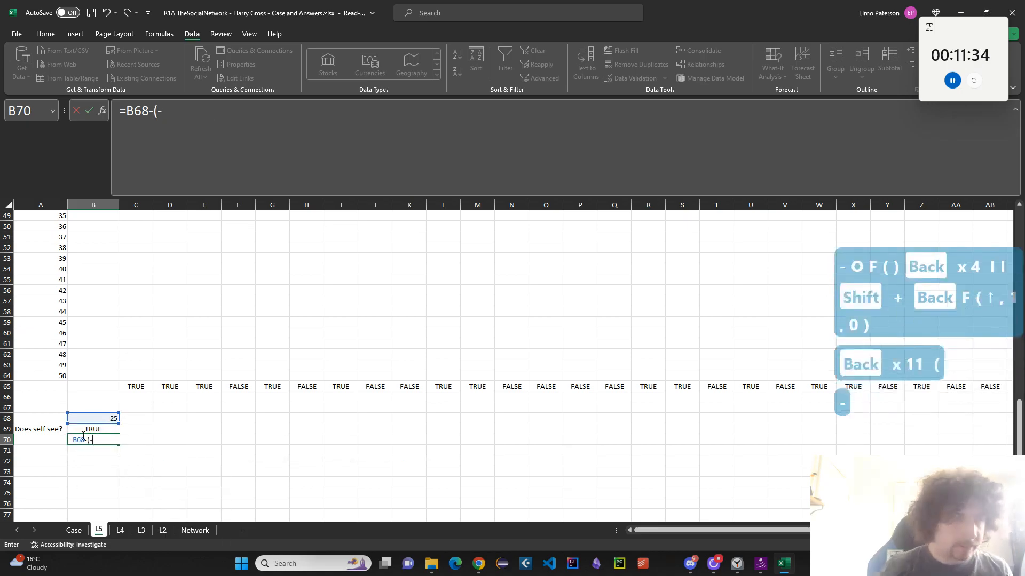
pyautogui.write('-')
pyautogui.click(90, 430)
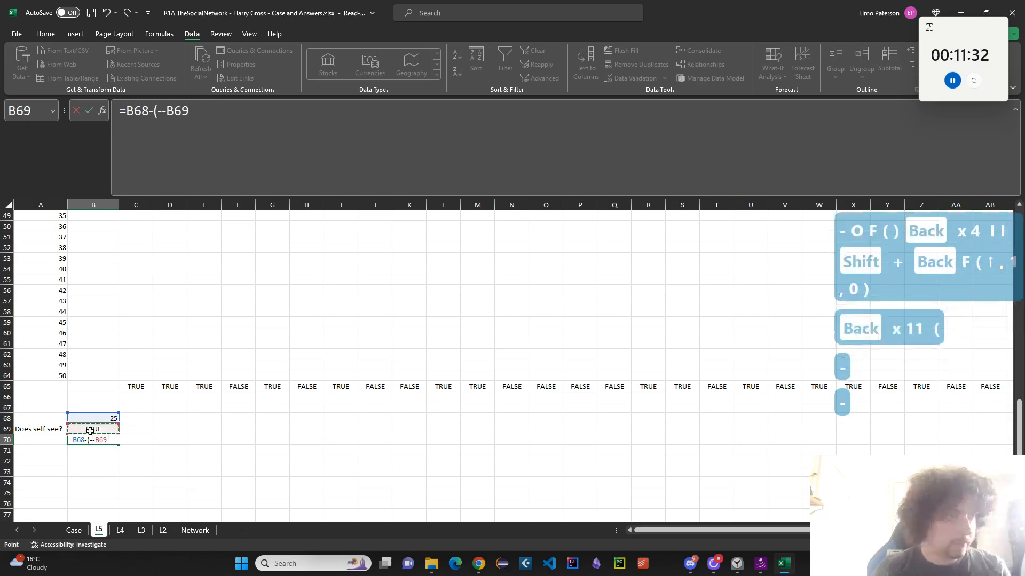
pyautogui.write(')')
pyautogui.press('Return')
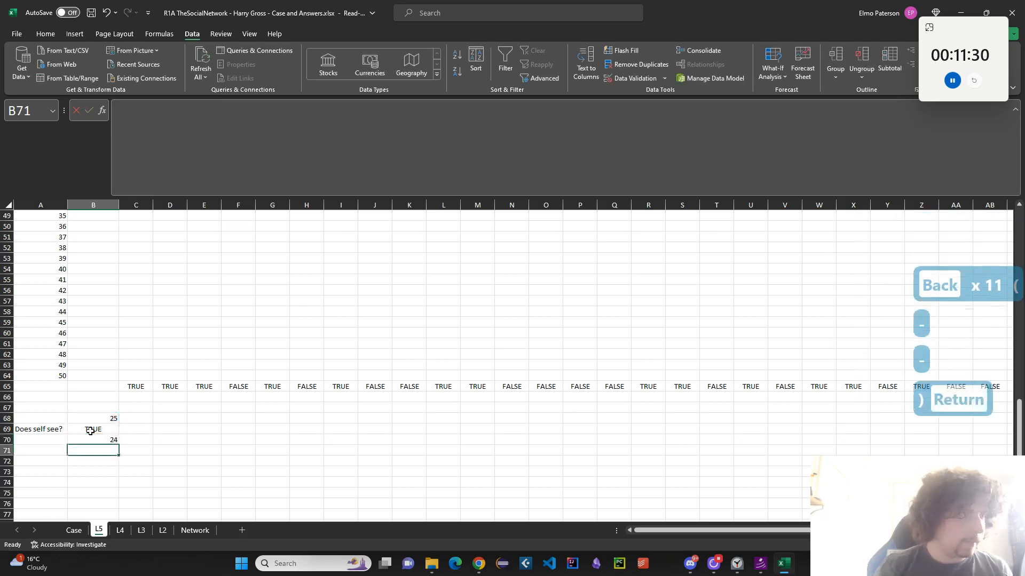
pyautogui.click(205, 477)
pyautogui.scroll(16, 42, 451)
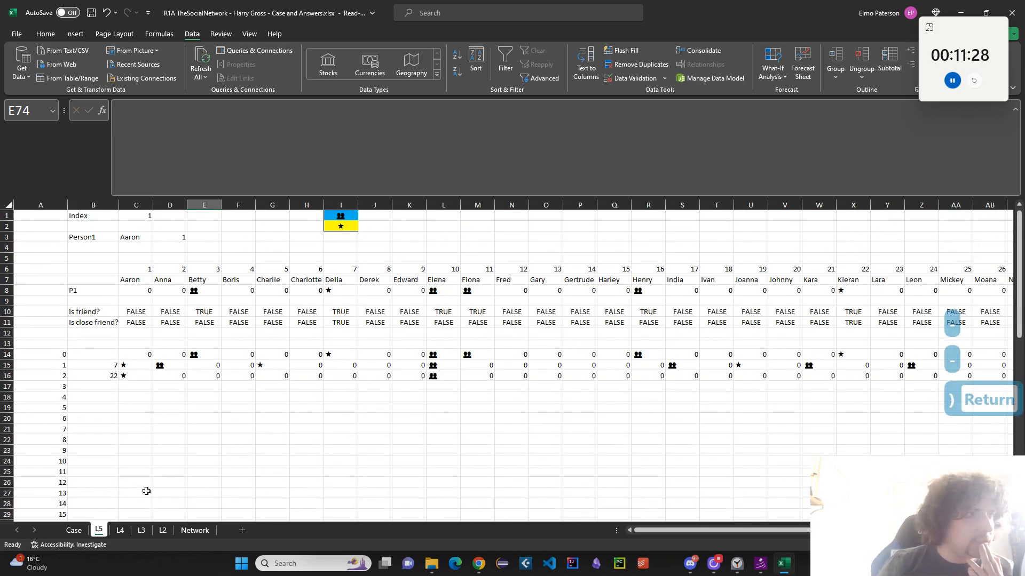
# Review the L5 formulas for the person name, the friend flags and the lookup rows in C3 through C15
pyautogui.click(131, 238)
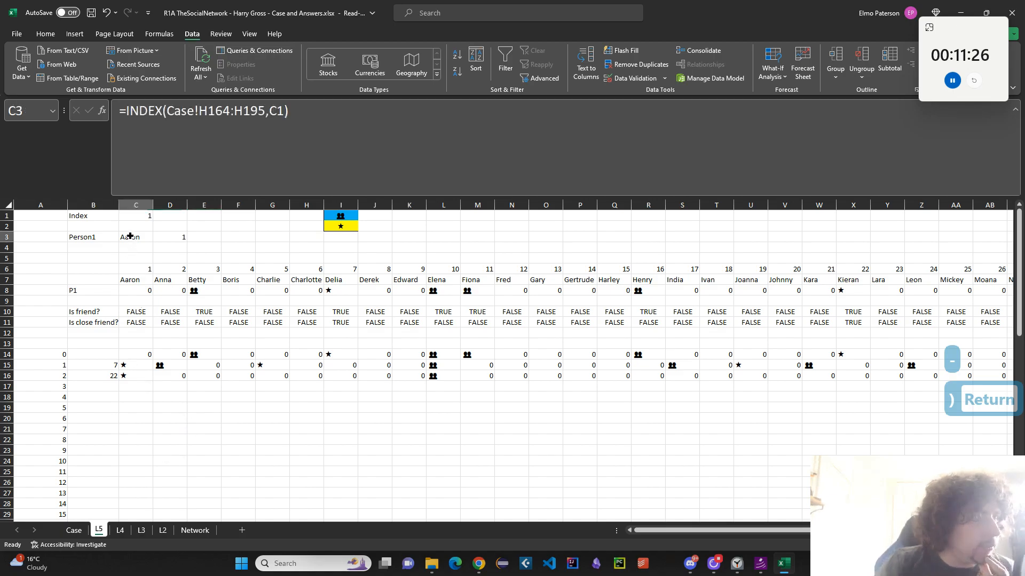
pyautogui.click(142, 288)
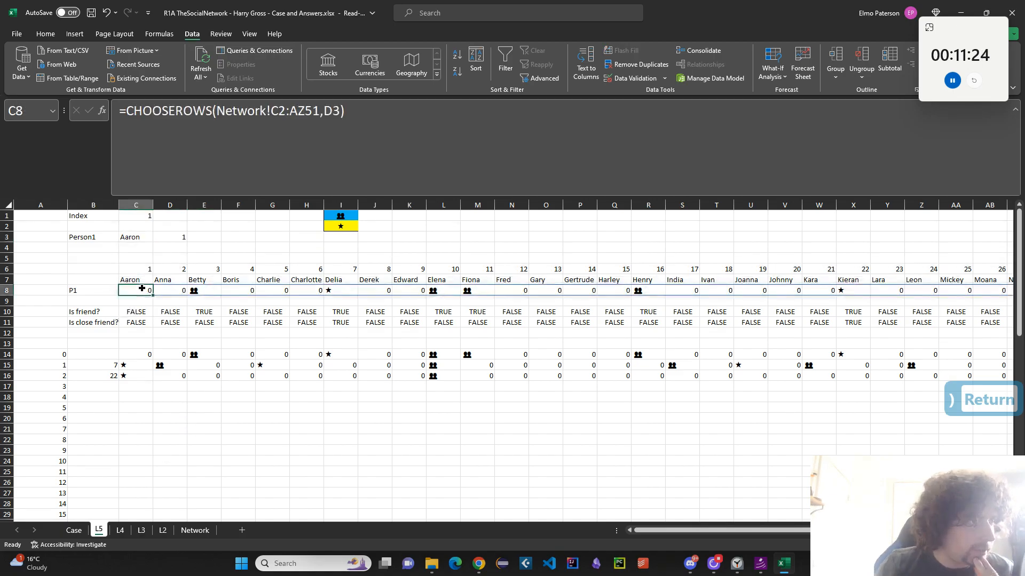
pyautogui.click(144, 312)
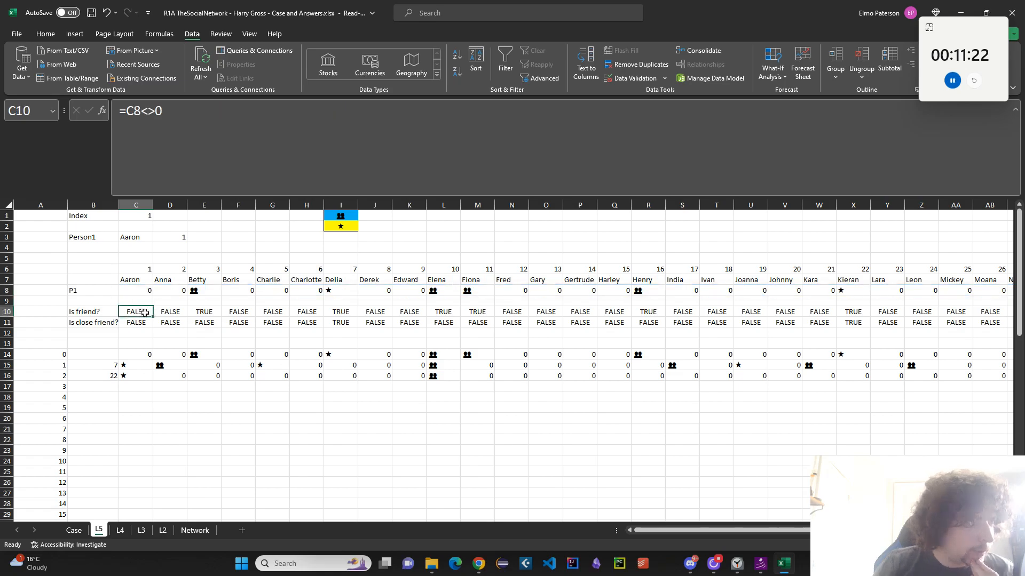
pyautogui.click(214, 314)
pyautogui.click(144, 323)
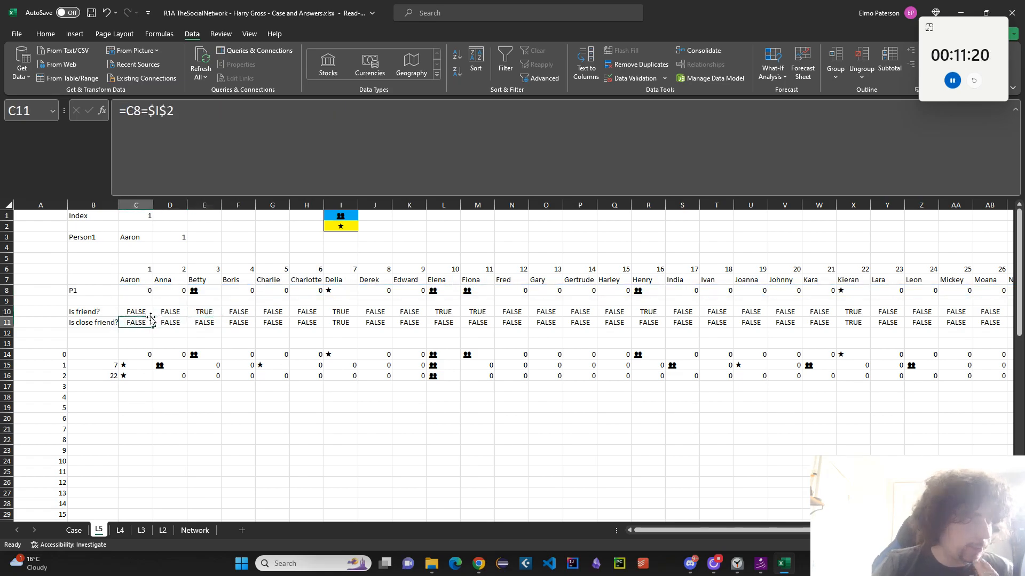
pyautogui.click(149, 350)
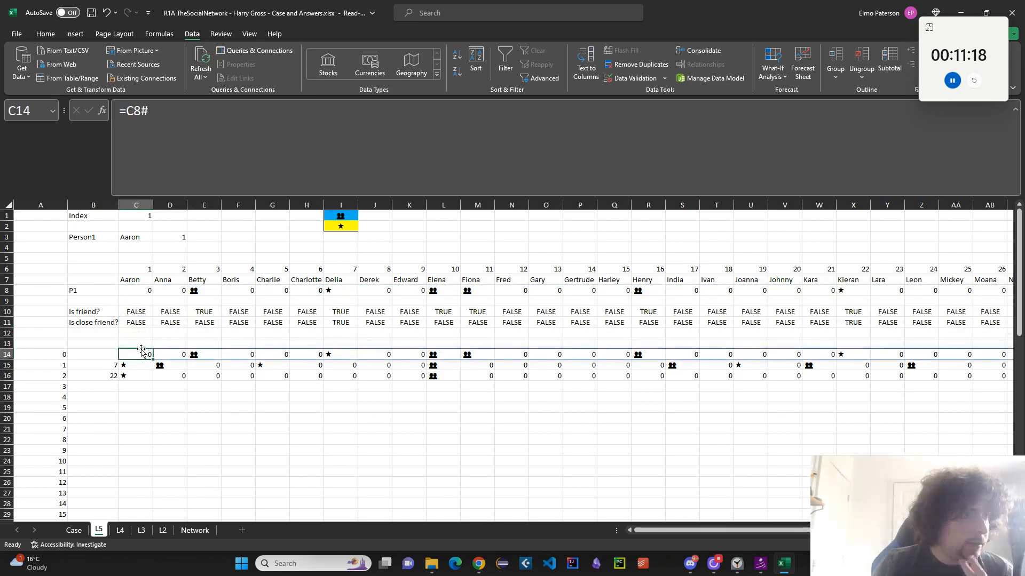
pyautogui.press('F2')
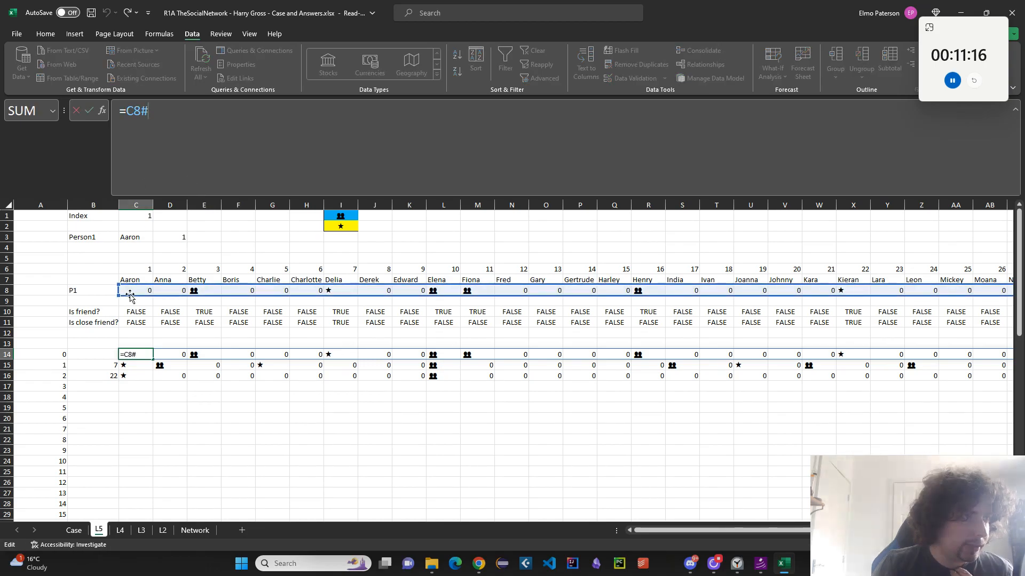
pyautogui.click(106, 367)
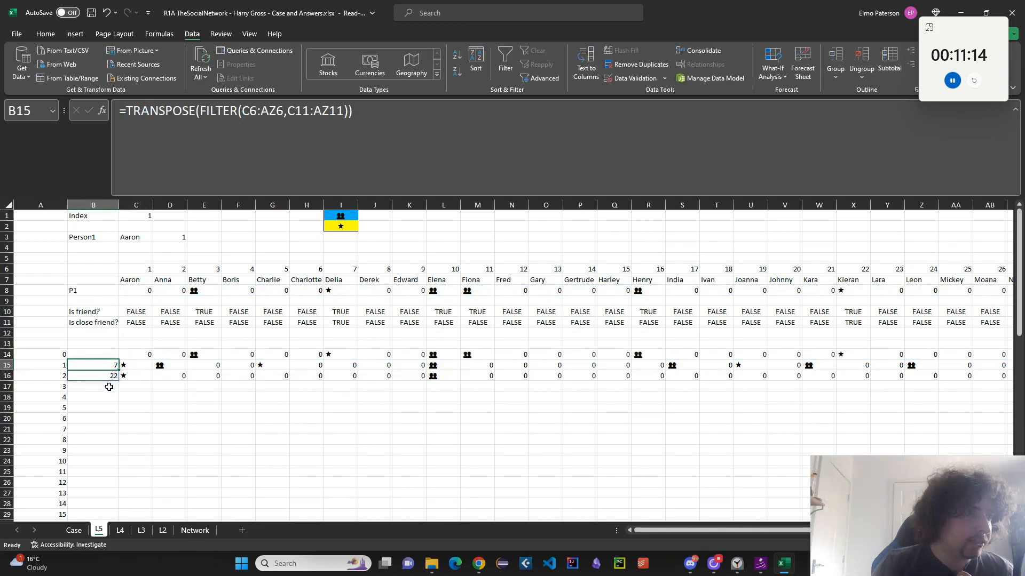
pyautogui.click(131, 370)
pyautogui.moveTo(98, 368); pyautogui.dragTo(101, 375)
pyautogui.click(131, 364)
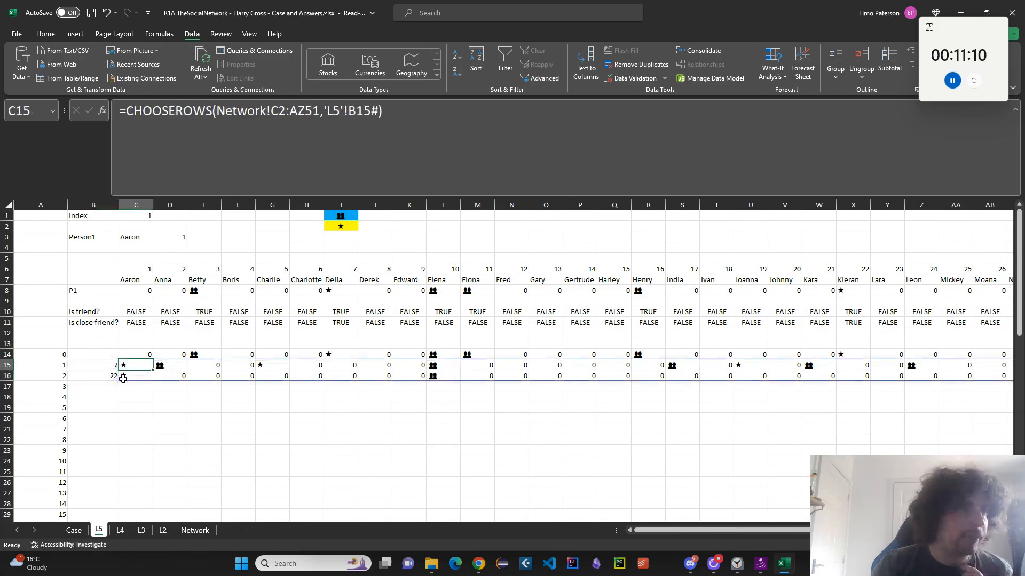
# Examine the 'L5'!B15# row argument of C15's CHOOSEROWS formula and compare it with the viewer summary in rows 65 to 70
pyautogui.moveTo(325, 110); pyautogui.dragTo(368, 115)
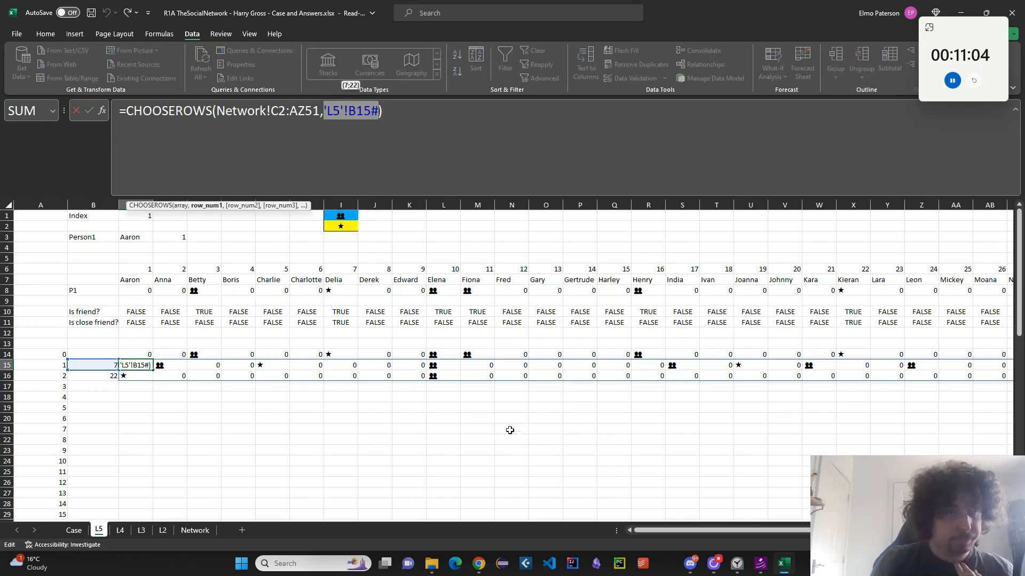
pyautogui.scroll(-18, 500, 424)
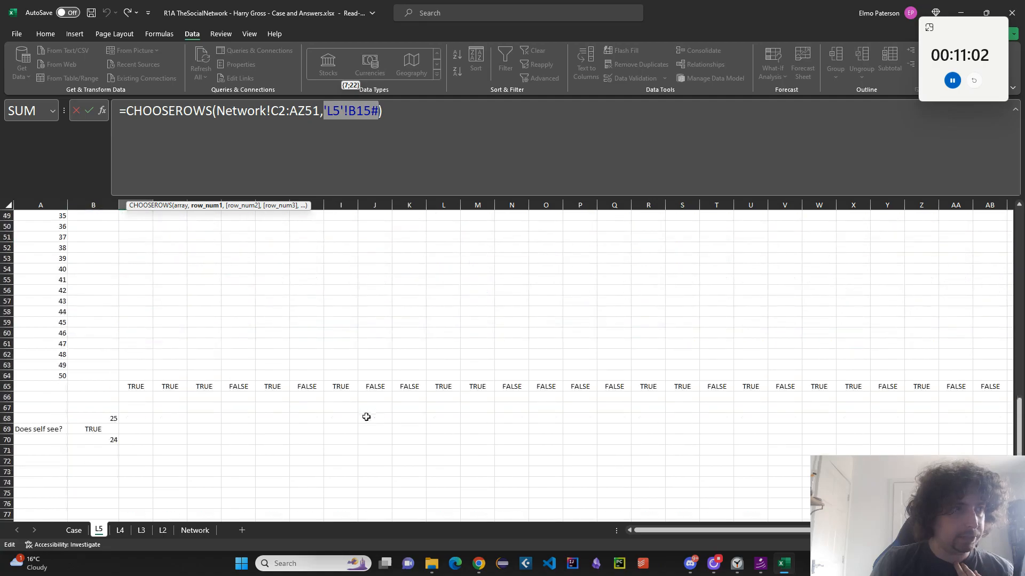
pyautogui.scroll(3, 160, 398)
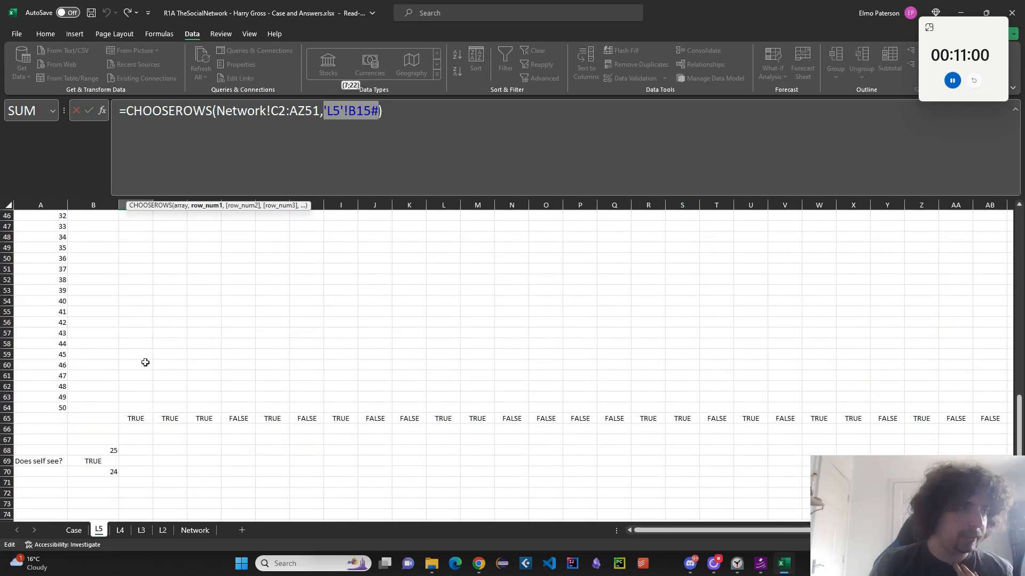
pyautogui.scroll(4, 149, 435)
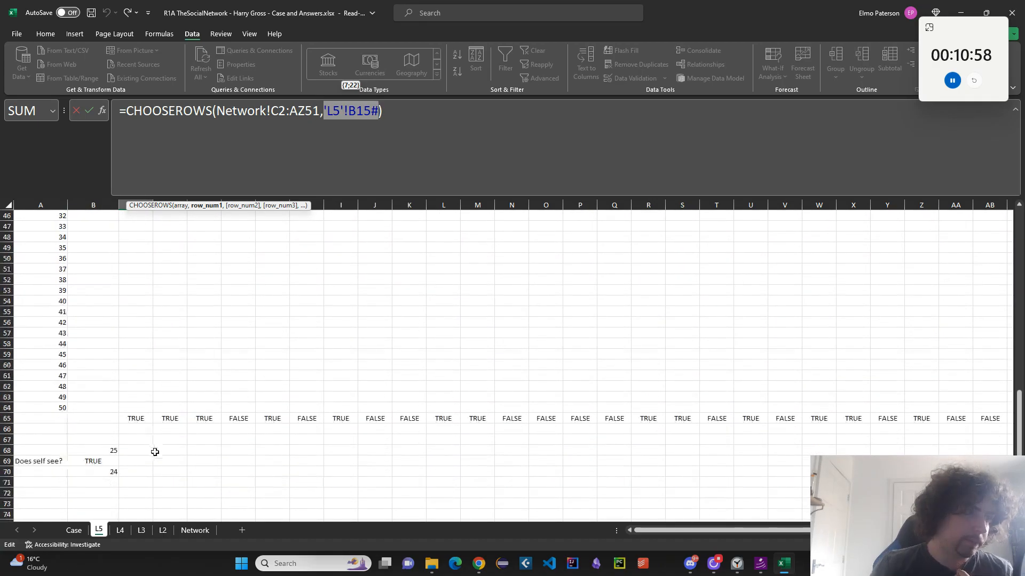
pyautogui.scroll(-4, 155, 448)
pyautogui.scroll(4, 160, 443)
pyautogui.scroll(5, 168, 435)
pyautogui.scroll(-10, 190, 426)
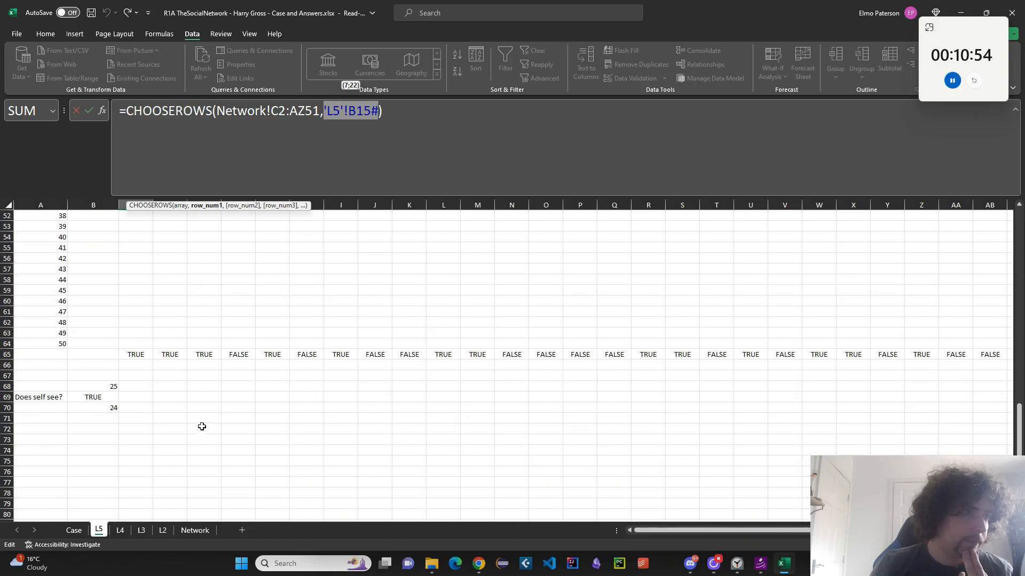
pyautogui.scroll(16, 204, 425)
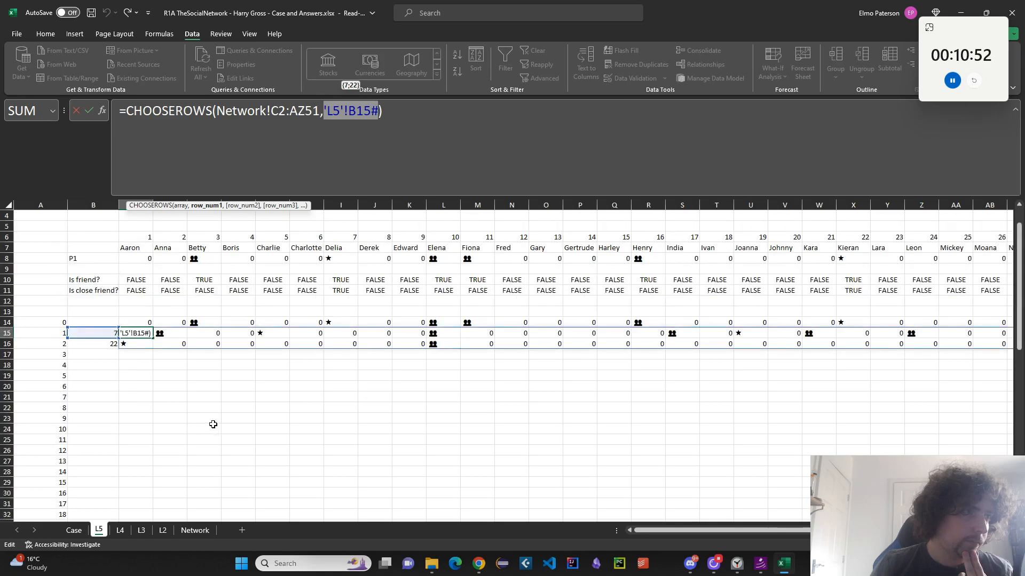
pyautogui.press('Escape')
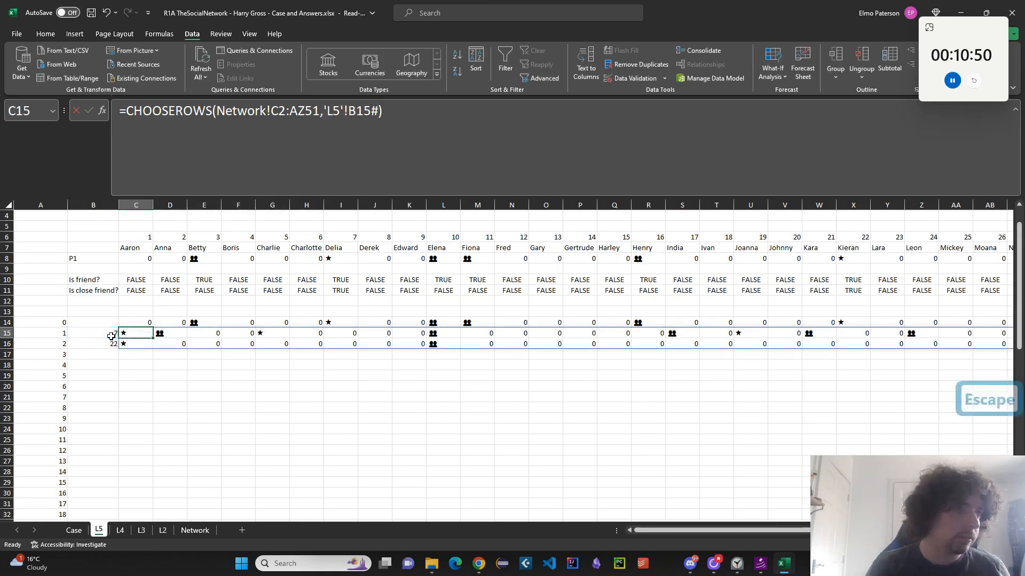
# Test clearing the close-friend index formula in B15 and undo the deletion
pyautogui.click(108, 332)
pyautogui.press('Delete')
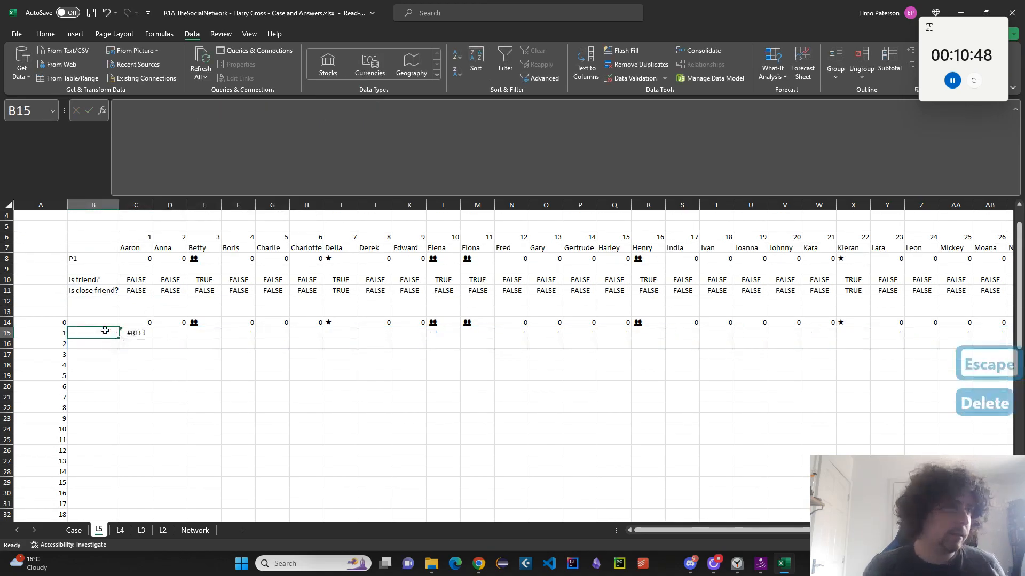
pyautogui.hotkey('ctrl', 'z')
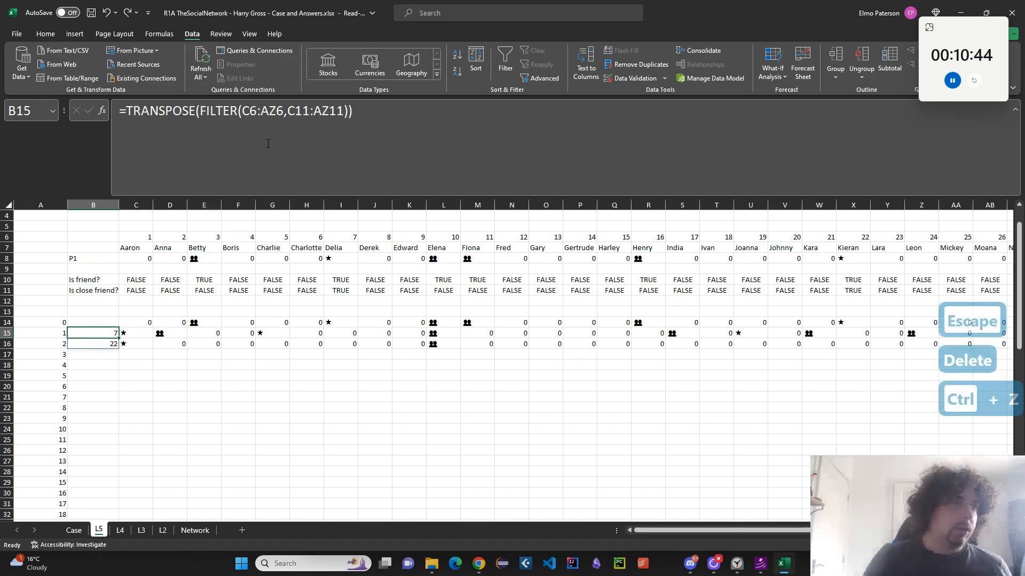
# Try to add 0 as a second argument to TRANSPOSE in B15's formula, and remove it again
pyautogui.press('F2')
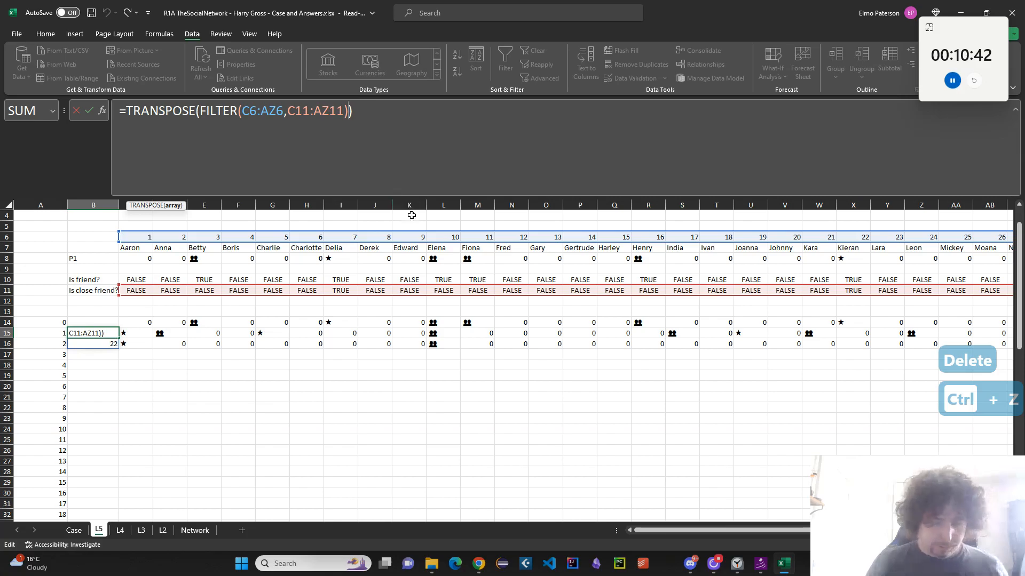
pyautogui.write(',0')
pyautogui.click(141, 334)
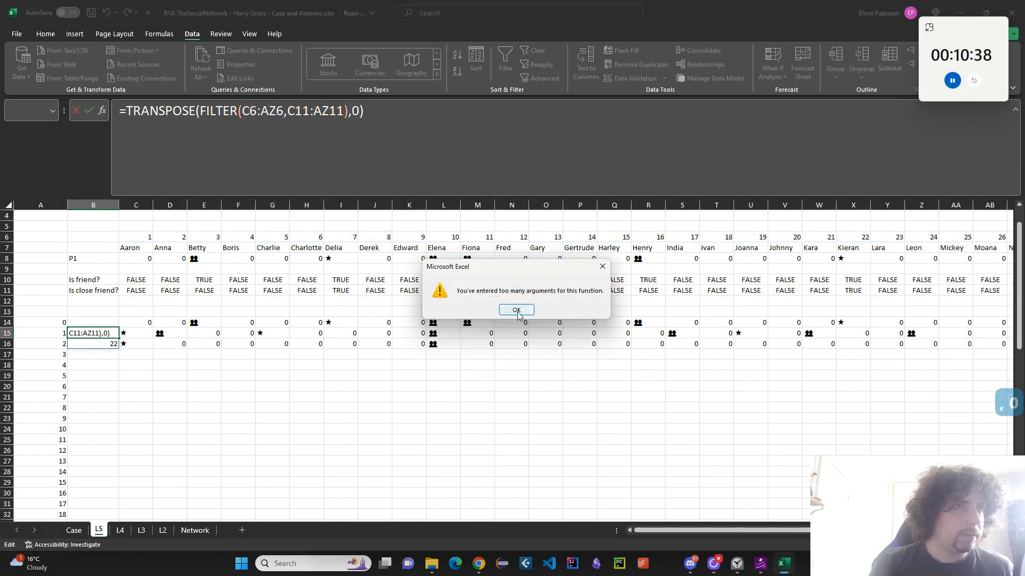
pyautogui.click(516, 310)
pyautogui.press('BackSpace')
pyautogui.press('BackSpace')
# Add 0 as FILTER's if_empty argument in B15, making it =TRANSPOSE(FILTER(C6:AZ6,C11:AZ11,0))
pyautogui.click(348, 117)
pyautogui.write(',')
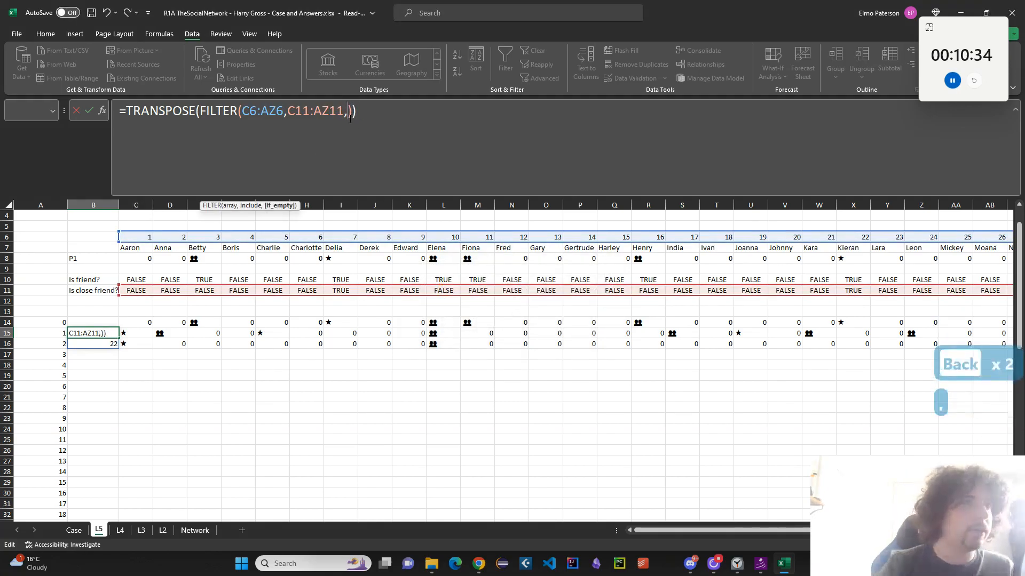
pyautogui.write('0')
pyautogui.press('Return')
# Wrap C15's formula in an IF that returns blank for zero: =IF(B15=0,"",CHOOSEROWS(Network!C2:AZ51,'L5'!B15#))
pyautogui.press('Up')
pyautogui.press('Right')
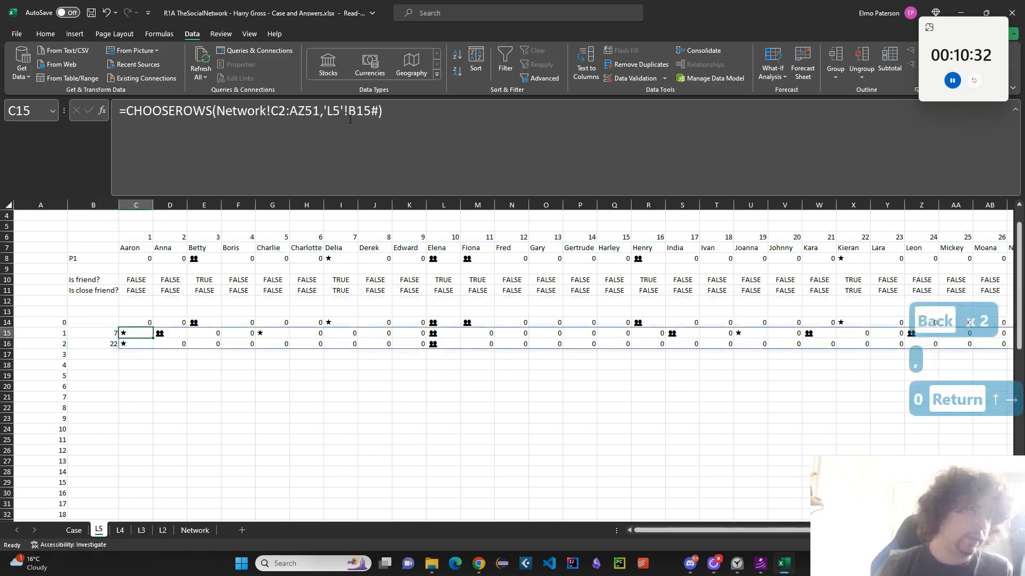
pyautogui.click(126, 117)
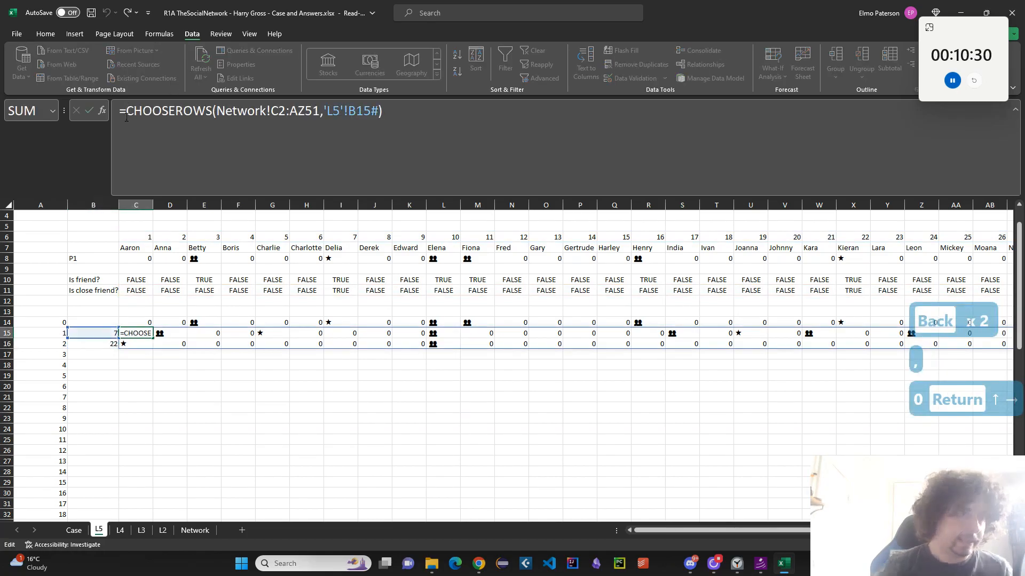
pyautogui.write('IF(')
pyautogui.click(112, 333)
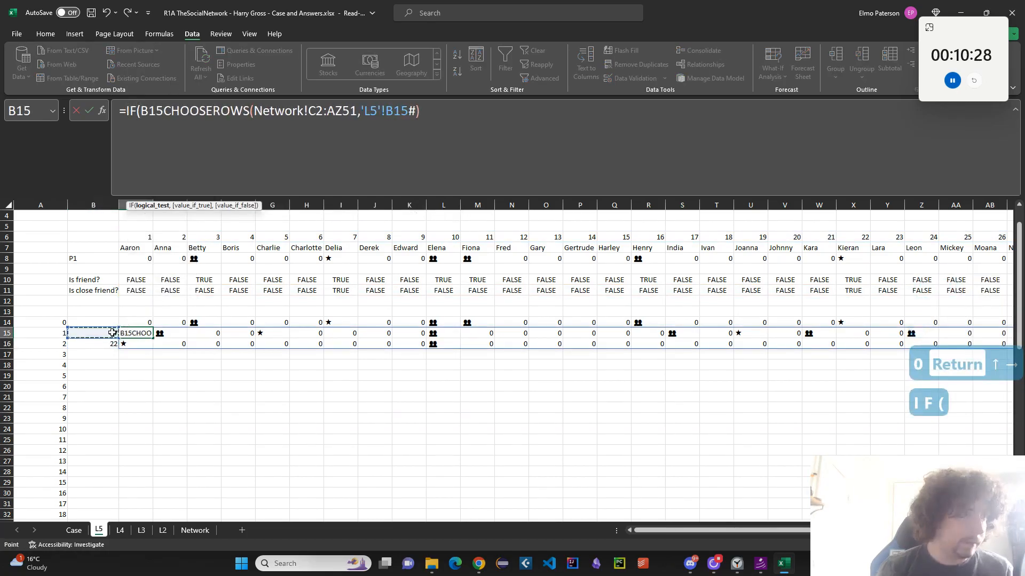
pyautogui.write('=0,"",')
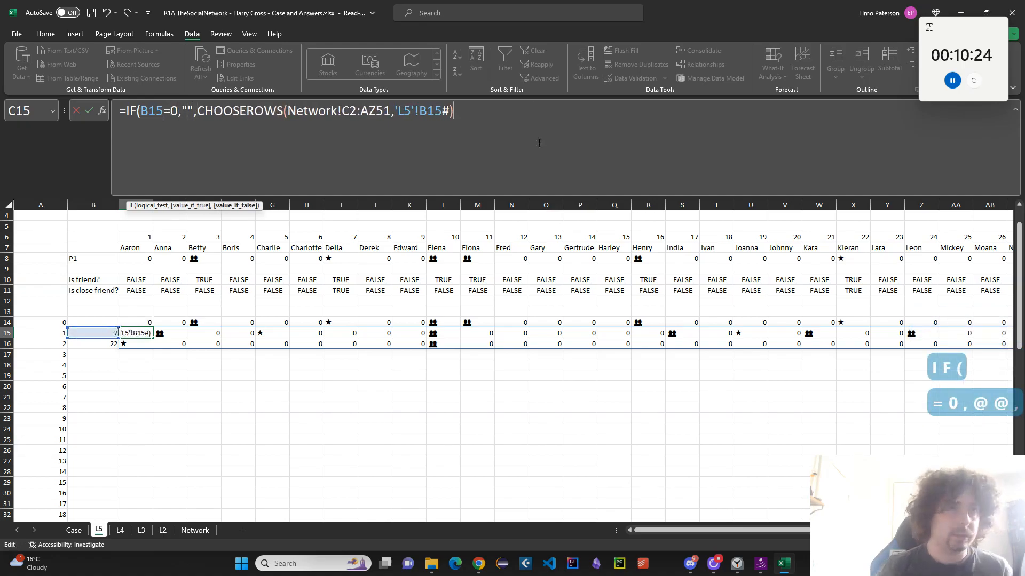
pyautogui.write(')')
pyautogui.press('Return')
# Enter =SEQUENCE(30,,3) in A71 on L5 to list the indexes of the Level 5 people
pyautogui.scroll(-18, 477, 408)
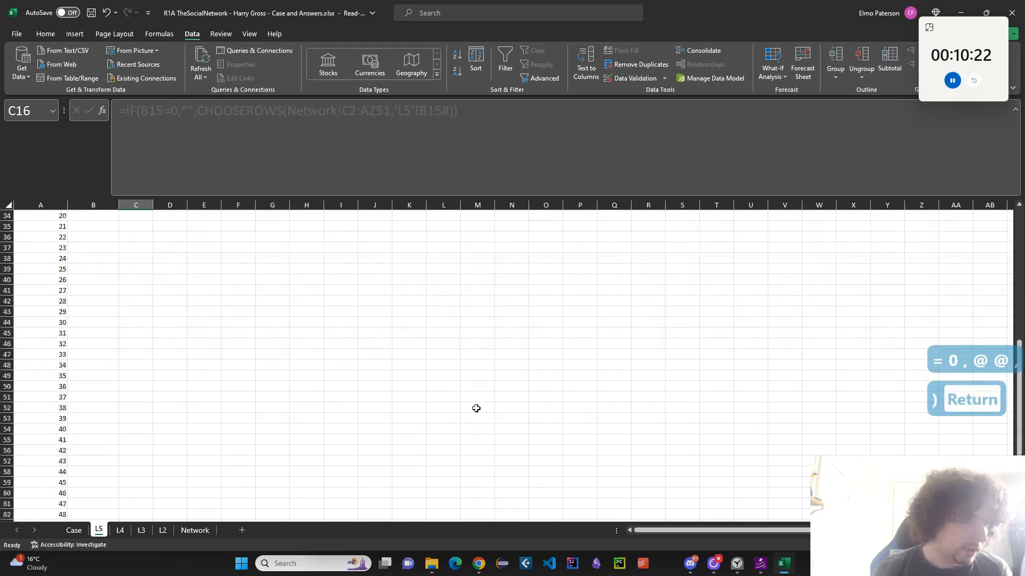
pyautogui.click(73, 530)
pyautogui.scroll(-2, 103, 475)
pyautogui.click(99, 530)
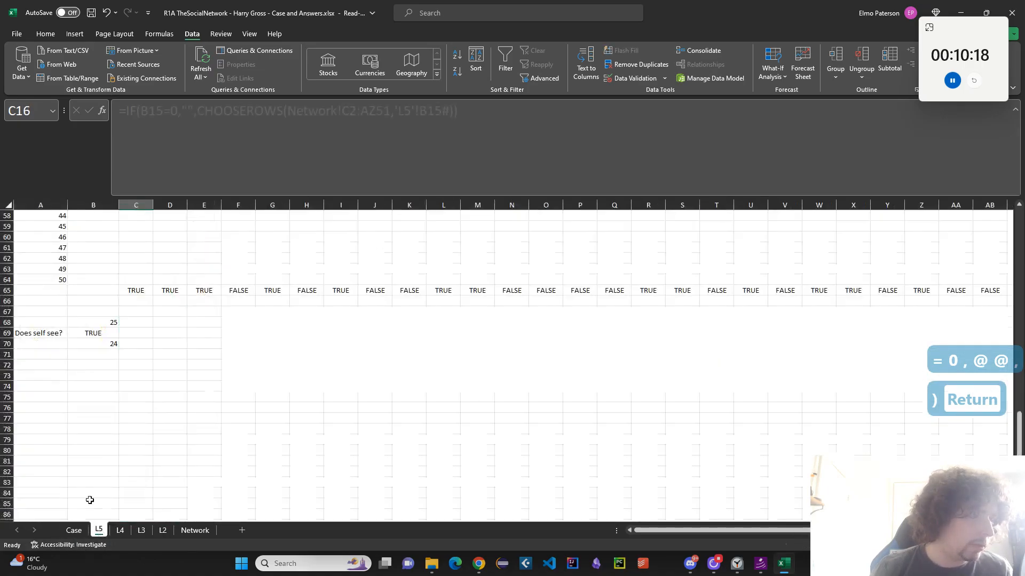
pyautogui.click(61, 357)
pyautogui.write('=SEQUENCE')
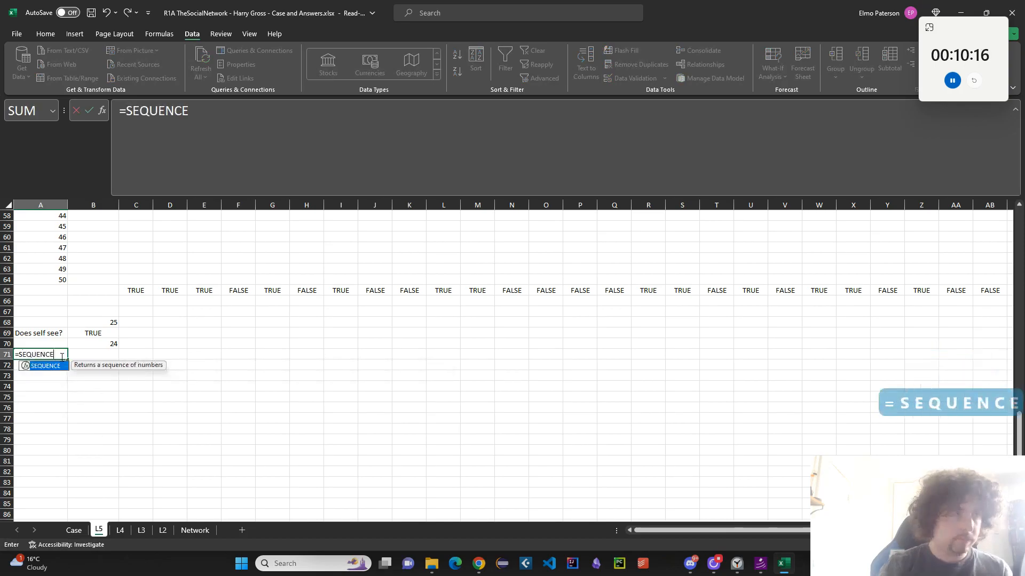
pyautogui.write('(30,3)')
pyautogui.press('BackSpace')
pyautogui.press('BackSpace')
pyautogui.write('1')
pyautogui.press('BackSpace')
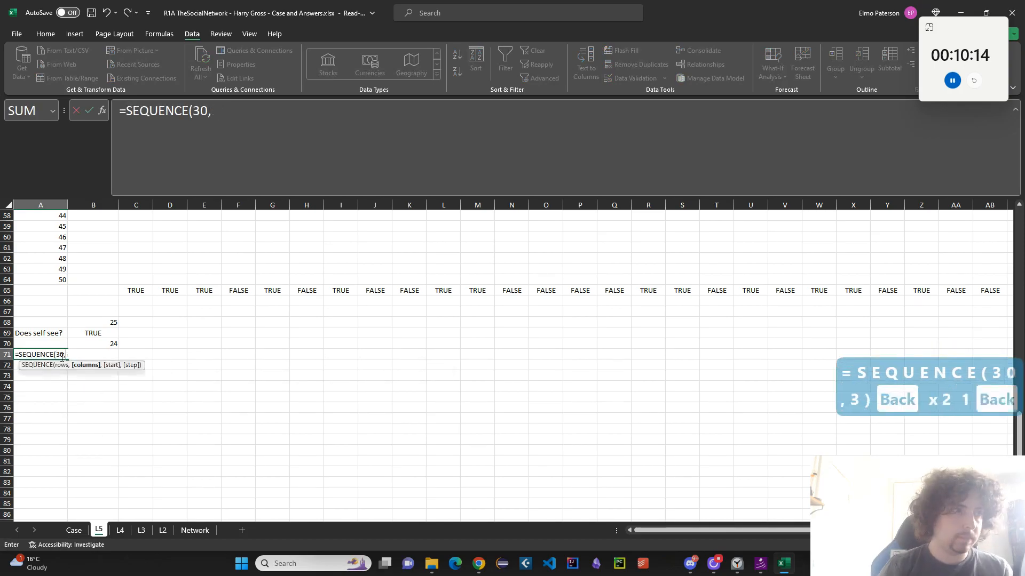
pyautogui.write('0')
pyautogui.press('BackSpace')
pyautogui.write(',3)')
pyautogui.press('Return')
# Create a what-if data table over A70:B100 with C1 as the column input cell
pyautogui.press('Up')
pyautogui.press('Up')
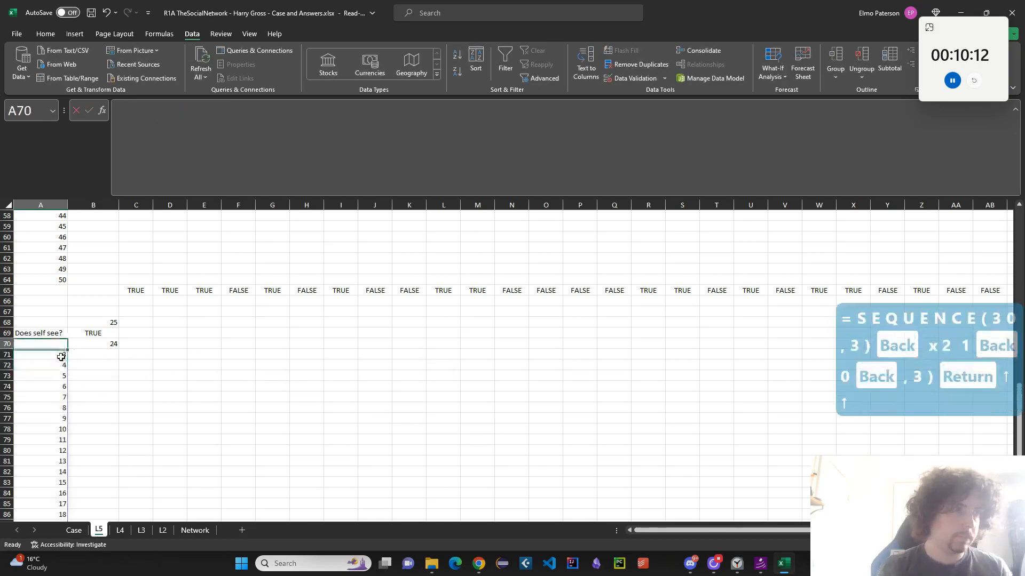
pyautogui.hotkey('shift', 'Right')
pyautogui.hotkey('ctrl', 'shift', 'Down')
pyautogui.hotkey('ctrl', 'shift', 'Down')
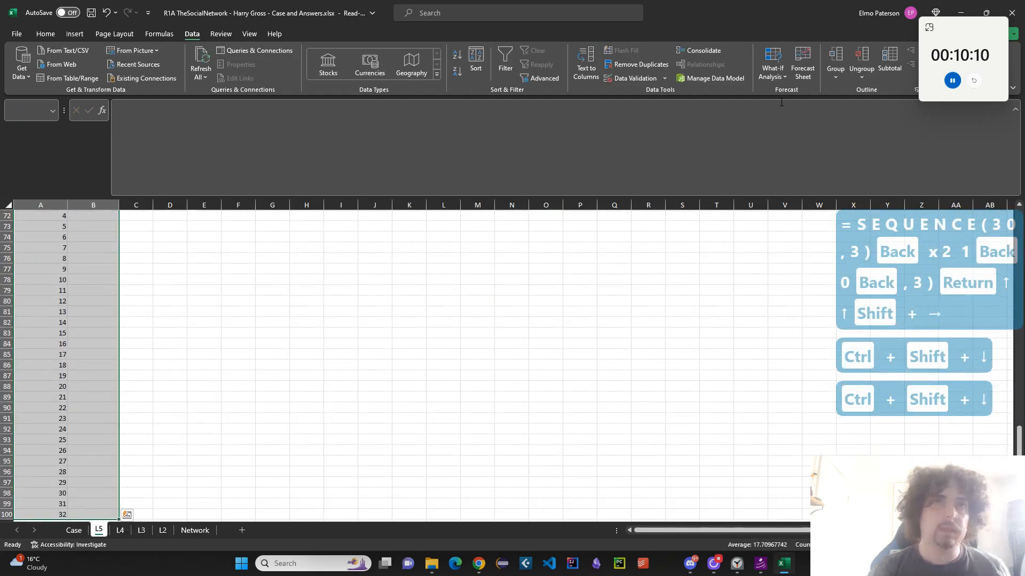
pyautogui.click(773, 70)
pyautogui.click(790, 122)
pyautogui.press('Tab')
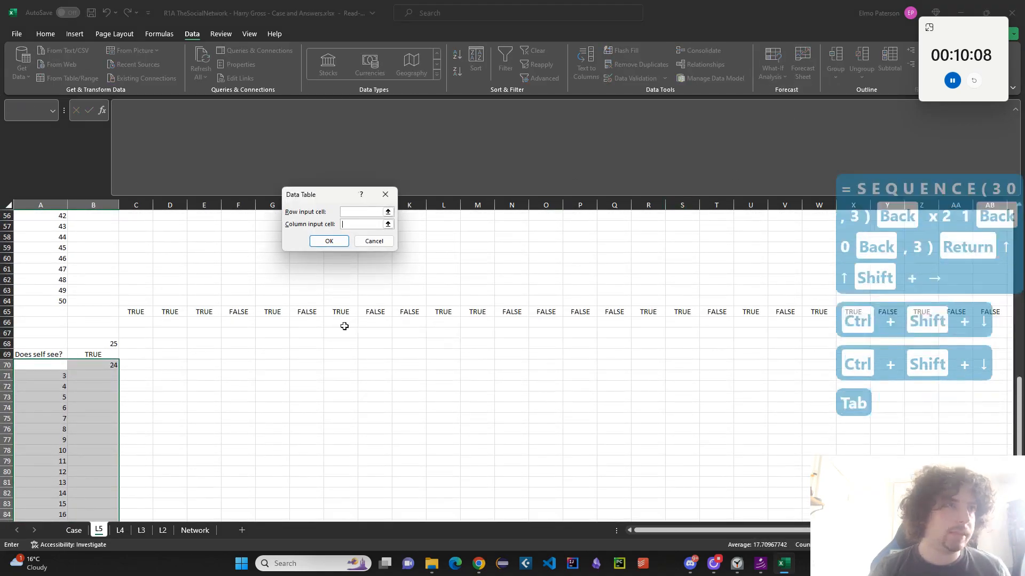
pyautogui.scroll(18, 128, 357)
pyautogui.click(146, 215)
pyautogui.click(329, 241)
# Copy the data table results in B71:B100 and paste them as values into the Level 5 answers from E166 on the Case sheet
pyautogui.scroll(-18, 282, 344)
pyautogui.scroll(-4, 281, 349)
pyautogui.click(110, 258)
pyautogui.scroll(-5, 110, 389)
pyautogui.keyDown('shift'); pyautogui.click(110, 408); pyautogui.keyUp('shift')
pyautogui.hotkey('ctrl', 'c')
pyautogui.click(74, 530)
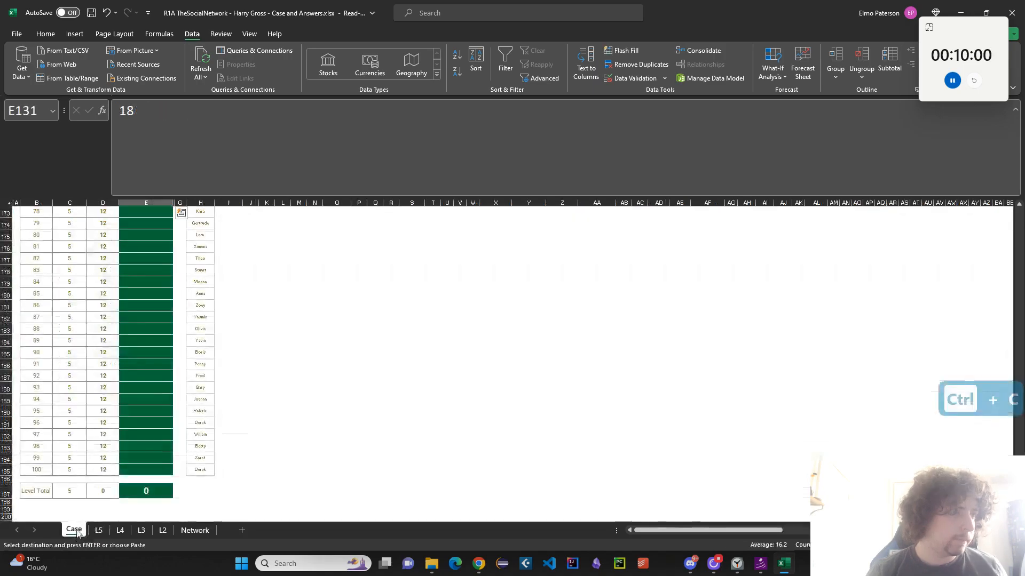
pyautogui.click(149, 286)
pyautogui.hotkey('ctrl', 'shift', 'v')
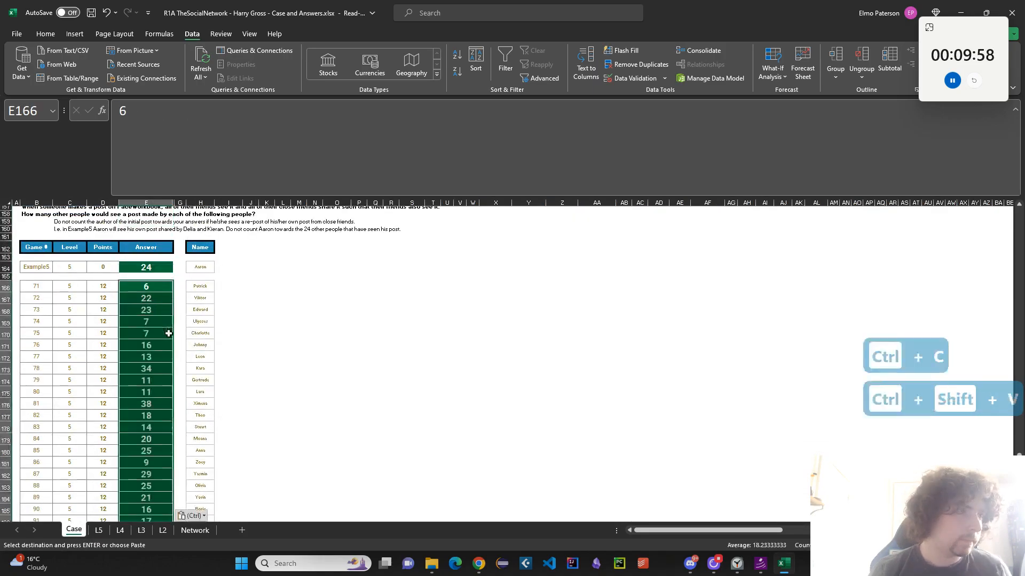
# Recheck the Level 5 answers and the L5 results, and go to the Bonus Questions on the Case sheet
pyautogui.scroll(-2, 154, 404)
pyautogui.click(96, 531)
pyautogui.scroll(6, 188, 421)
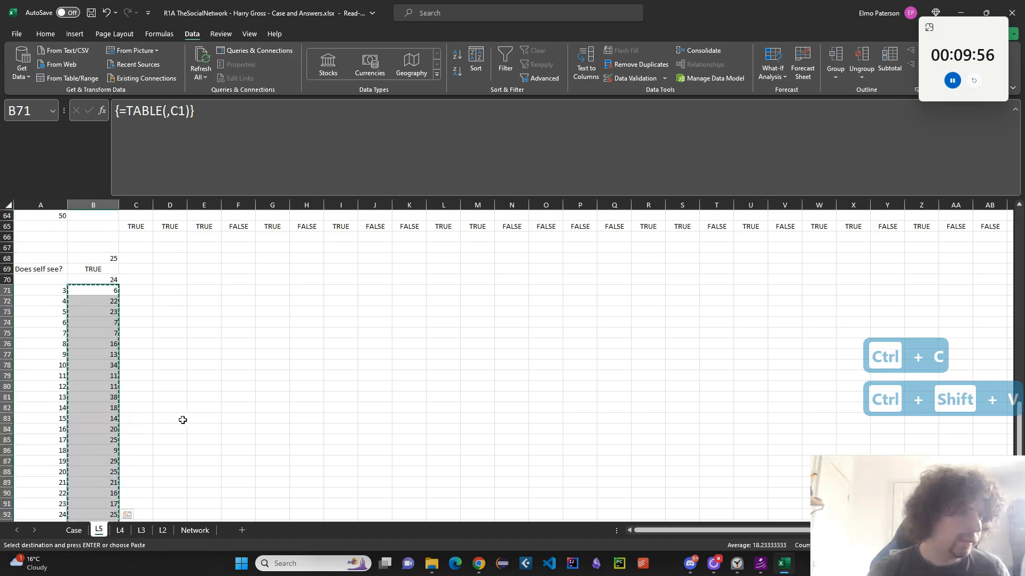
pyautogui.click(235, 273)
pyautogui.click(248, 288)
pyautogui.scroll(4, 101, 334)
pyautogui.click(73, 530)
pyautogui.scroll(20, 230, 464)
pyautogui.scroll(-5, 283, 422)
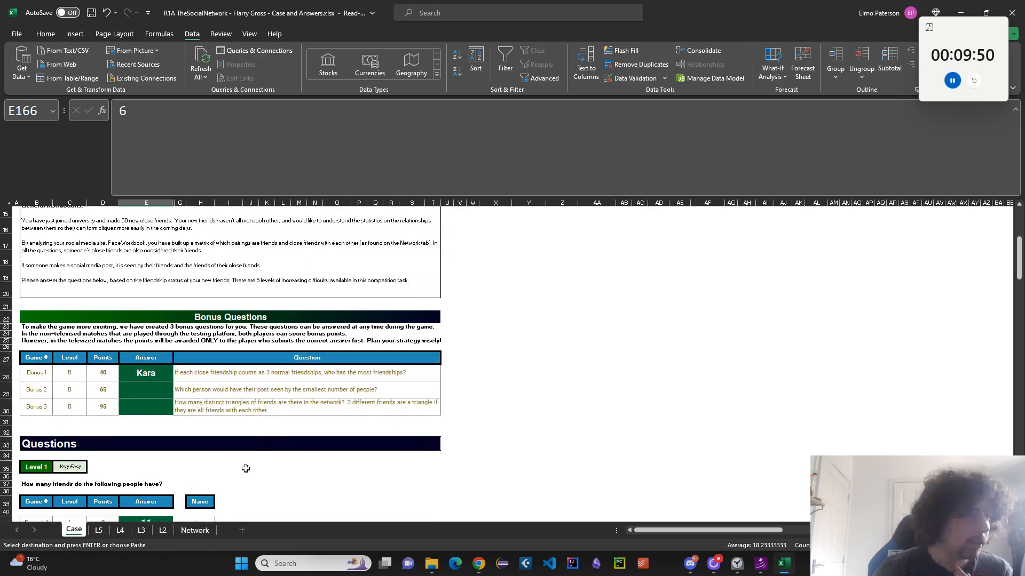
# On L5, enter a TRANSPOSE formula in F71 that lists all the names from row 7, starting at C7, down the column
pyautogui.click(99, 530)
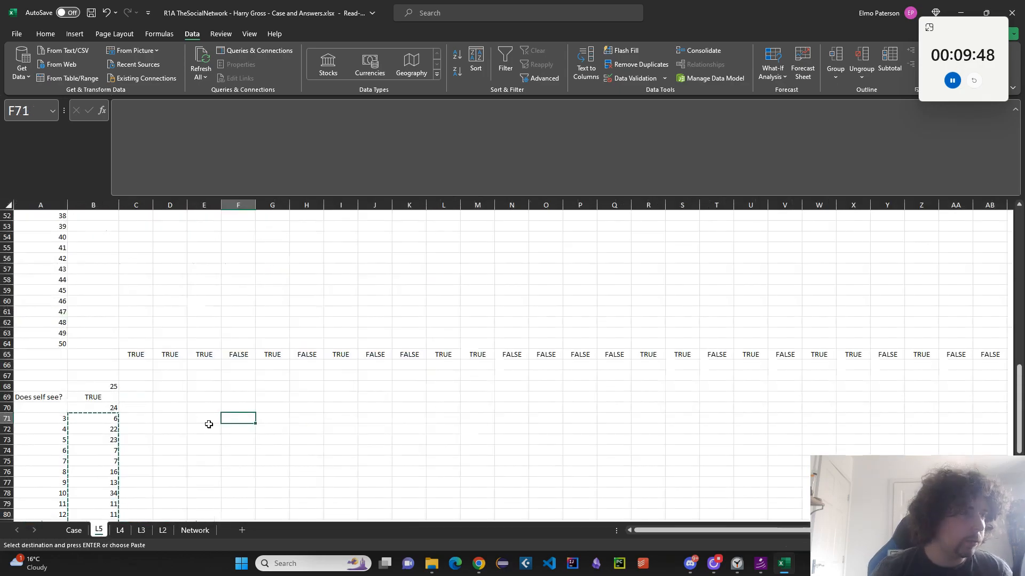
pyautogui.scroll(-7, 269, 403)
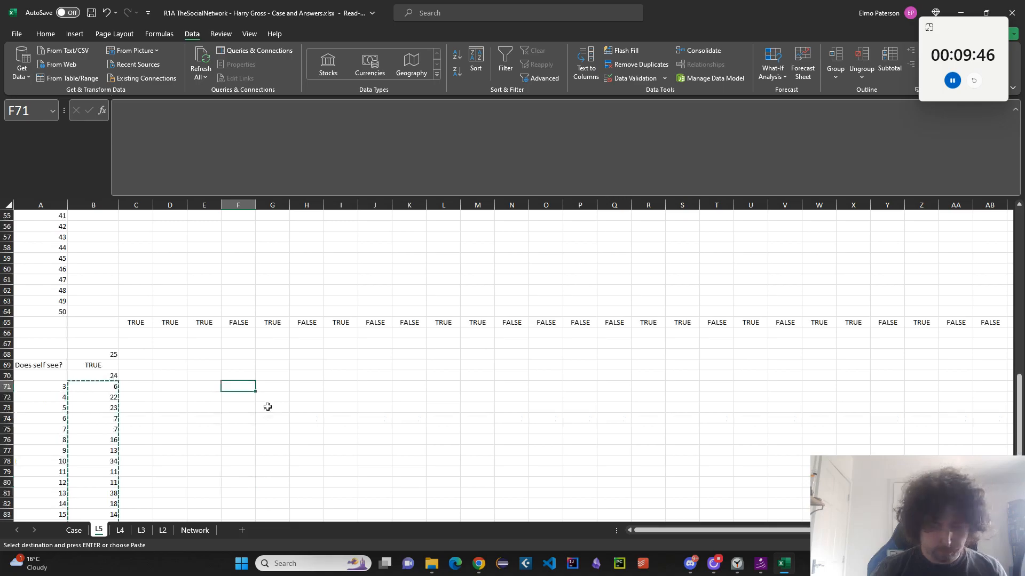
pyautogui.write('=TRANSPOSE(')
pyautogui.scroll(14, 270, 421)
pyautogui.scroll(4, 298, 454)
pyautogui.click(136, 278)
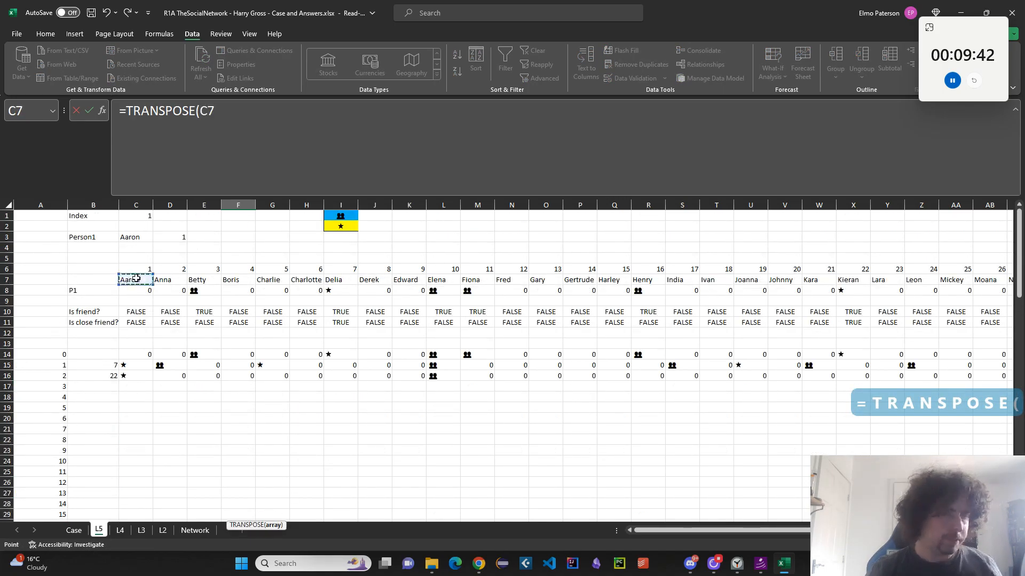
pyautogui.hotkey('ctrl', 'shift', 'Right')
pyautogui.press('Return')
pyautogui.press('Up')
pyautogui.press('Left')
pyautogui.press('Left')
pyautogui.press('Left')
pyautogui.press('Left')
pyautogui.press('Left')
pyautogui.press('Left')
pyautogui.press('Left')
pyautogui.press('Left')
pyautogui.press('Left')
pyautogui.press('Left')
pyautogui.press('Left')
pyautogui.press('Left')
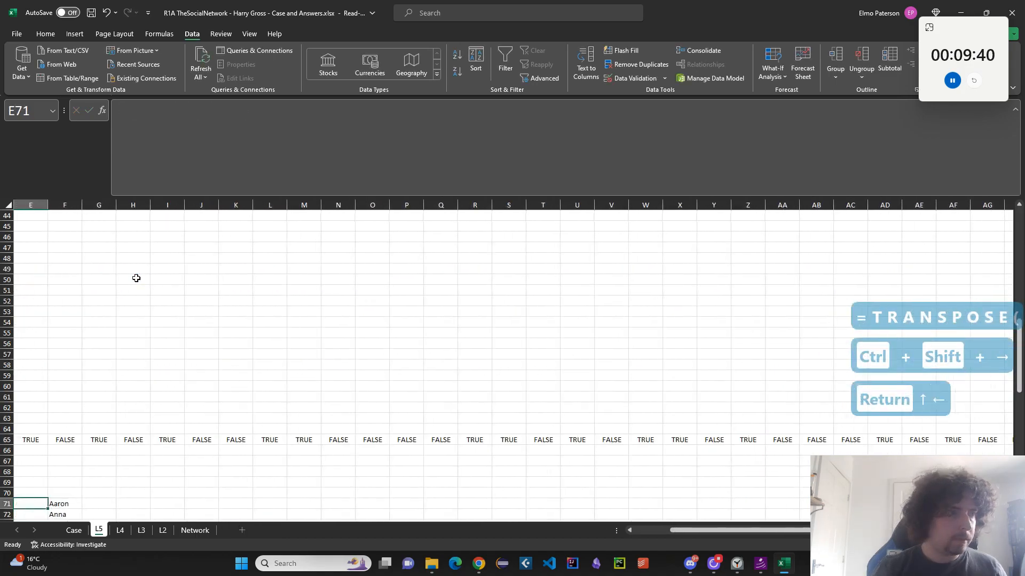
# Copy the formula =B68-(--B69) from B70 into G70
pyautogui.click(108, 497)
pyautogui.hotkey('ctrl', 'c')
pyautogui.click(263, 160)
pyautogui.hotkey('ctrl', 'a')
pyautogui.hotkey('ctrl', 'c')
pyautogui.press('Escape')
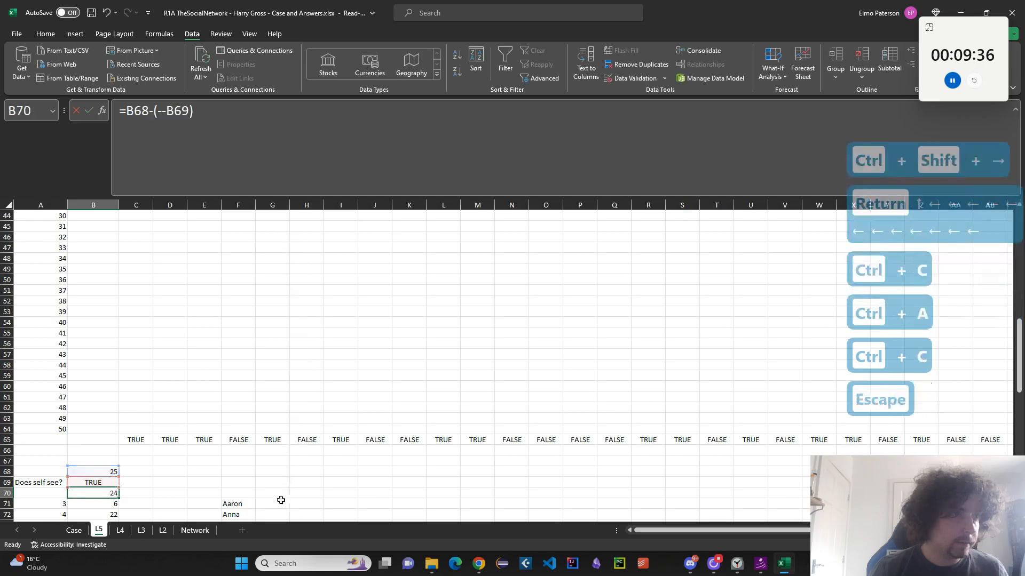
pyautogui.click(272, 495)
pyautogui.hotkey('ctrl', 'v')
# Create a what-if data table over F70:G120 with C3 as the column input cell
pyautogui.click(265, 503)
pyautogui.click(234, 494)
pyautogui.scroll(-2, 261, 504)
pyautogui.scroll(-16, 261, 504)
pyautogui.keyDown('shift'); pyautogui.click(274, 450); pyautogui.keyUp('shift')
pyautogui.middleClick(394, 472)
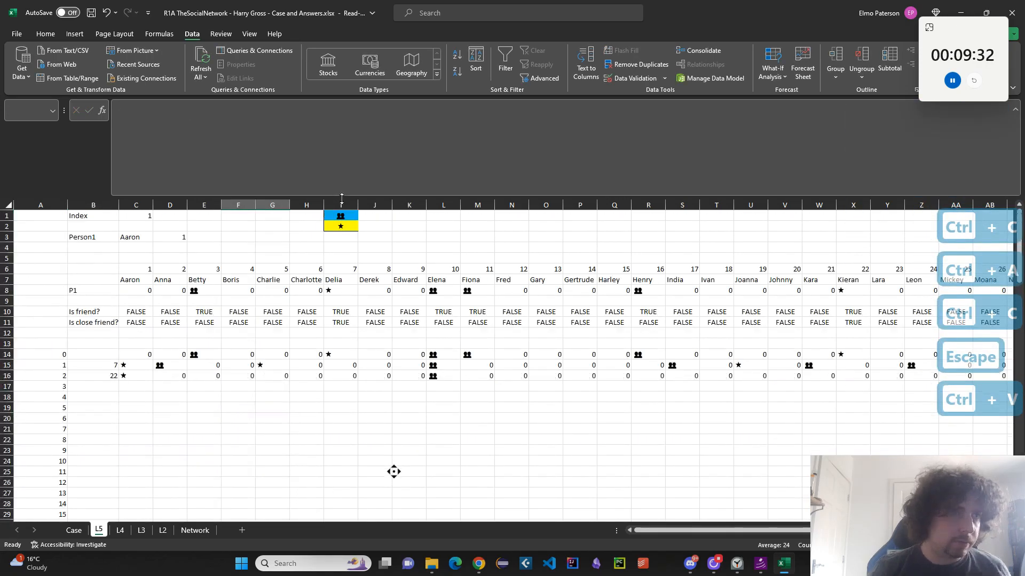
pyautogui.click(773, 68)
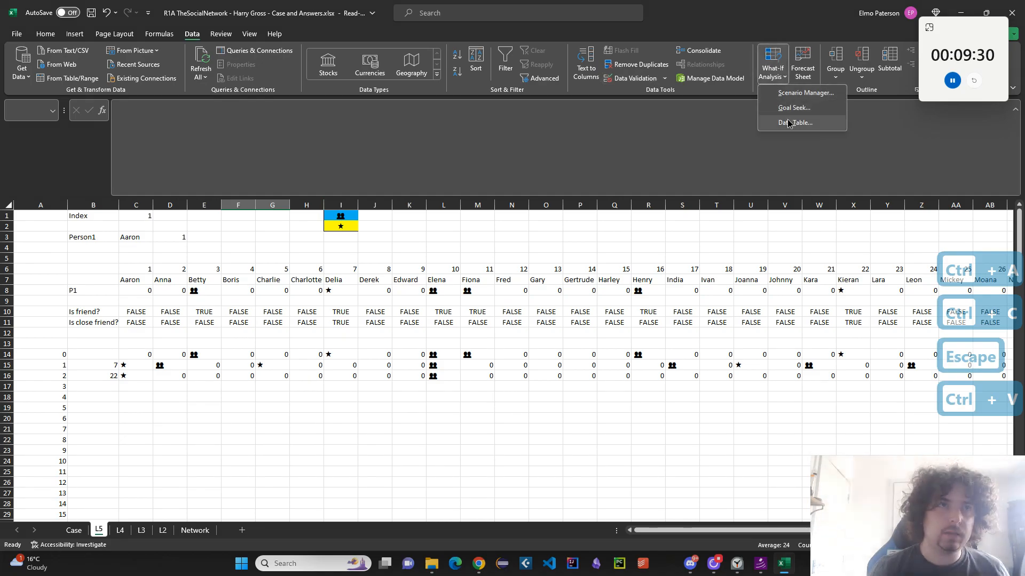
pyautogui.click(789, 124)
pyautogui.press('Tab')
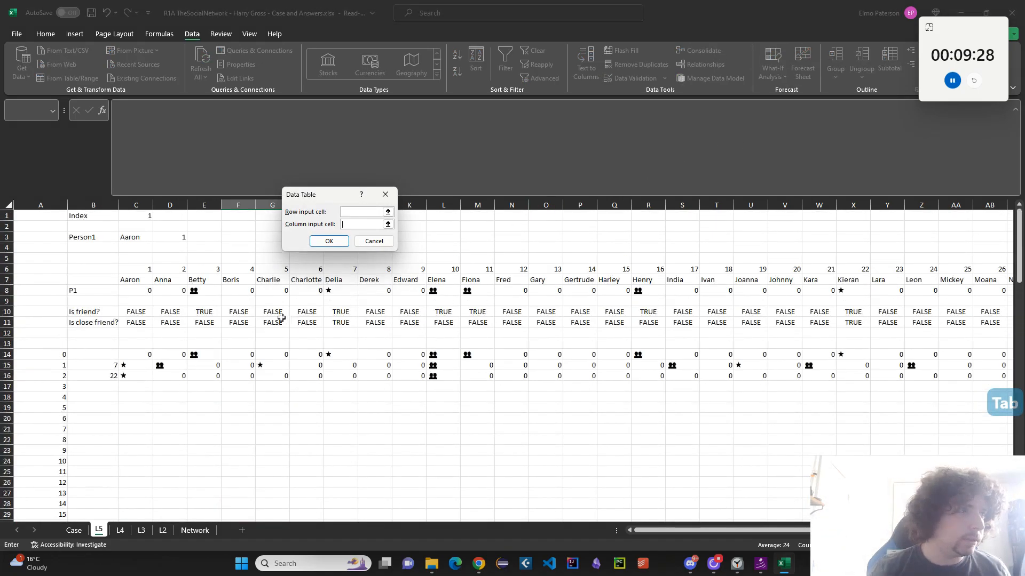
pyautogui.click(133, 237)
pyautogui.click(329, 241)
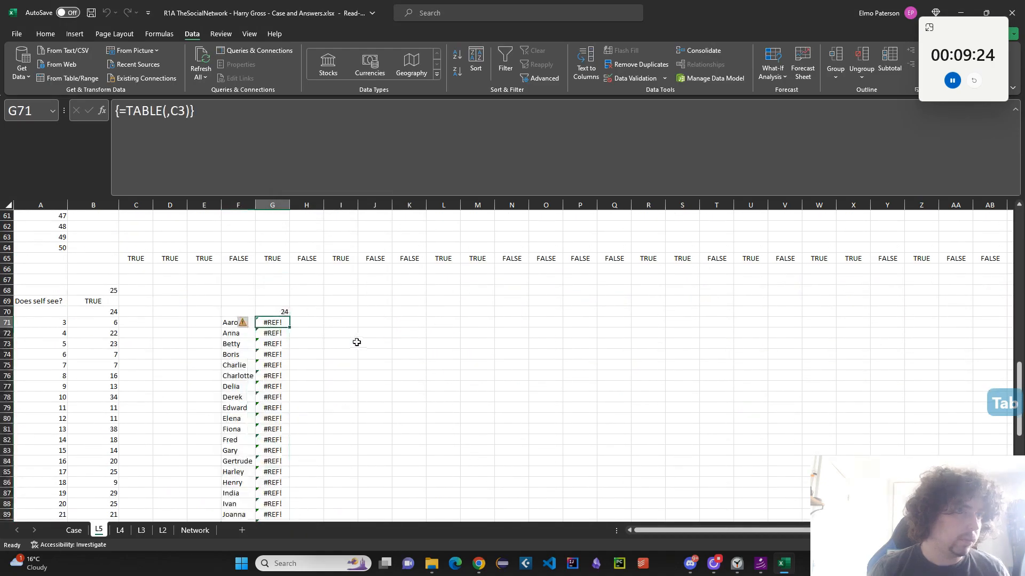
# Replace the INDEX formula in C3 with the first listed person's name as a constant
pyautogui.scroll(5, 283, 314)
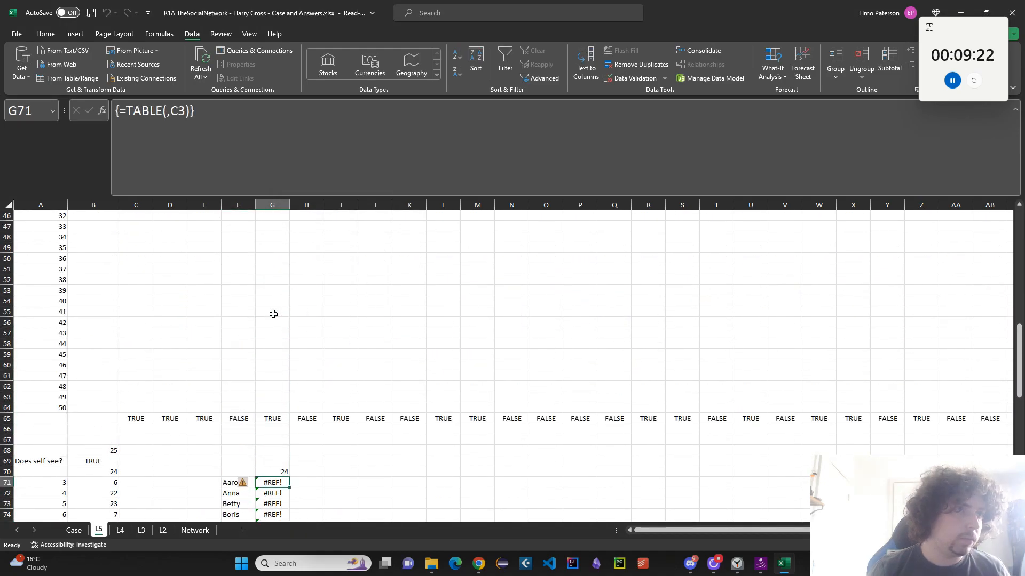
pyautogui.scroll(15, 273, 314)
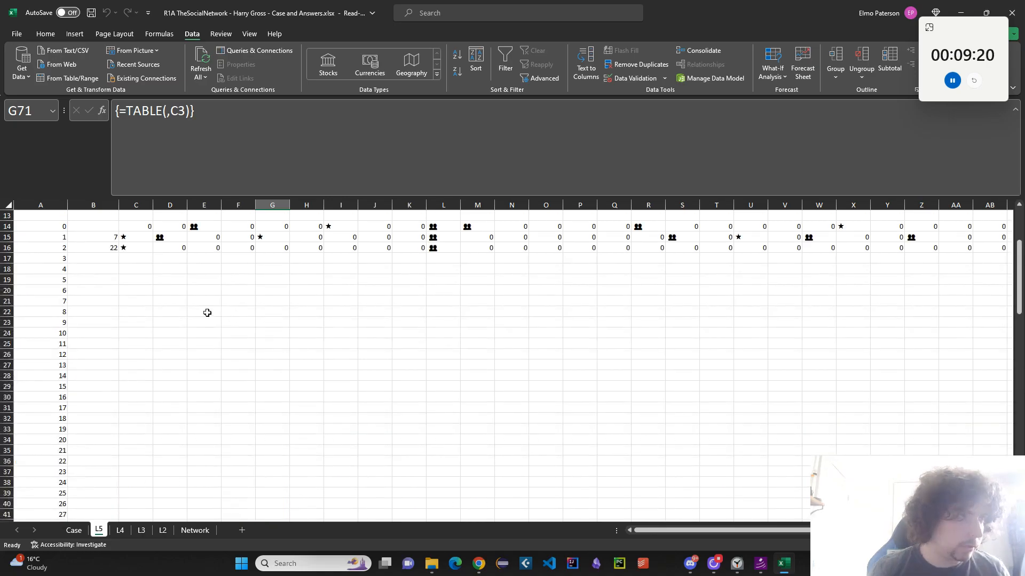
pyautogui.click(138, 236)
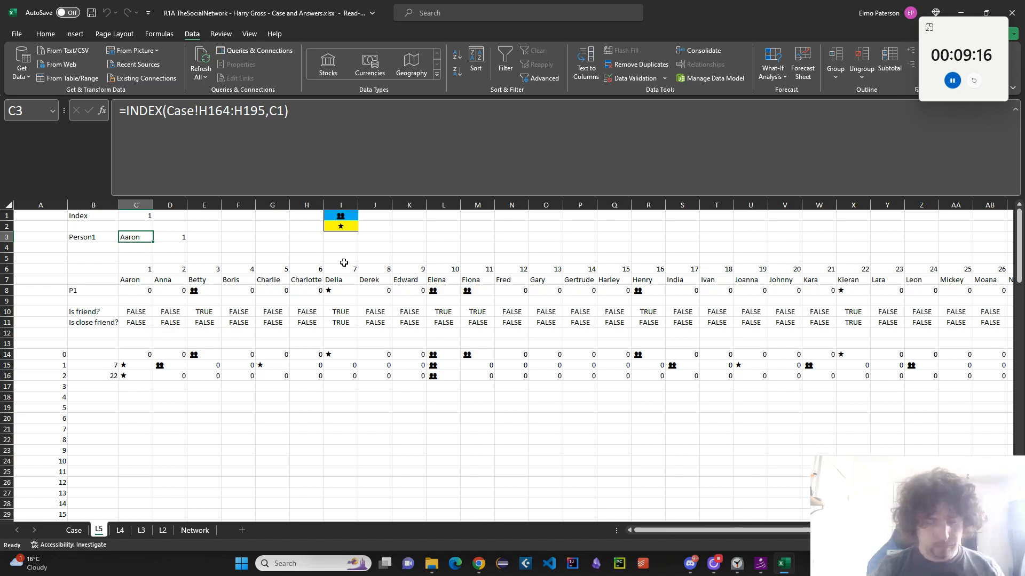
pyautogui.write('Aaron')
pyautogui.press('Return')
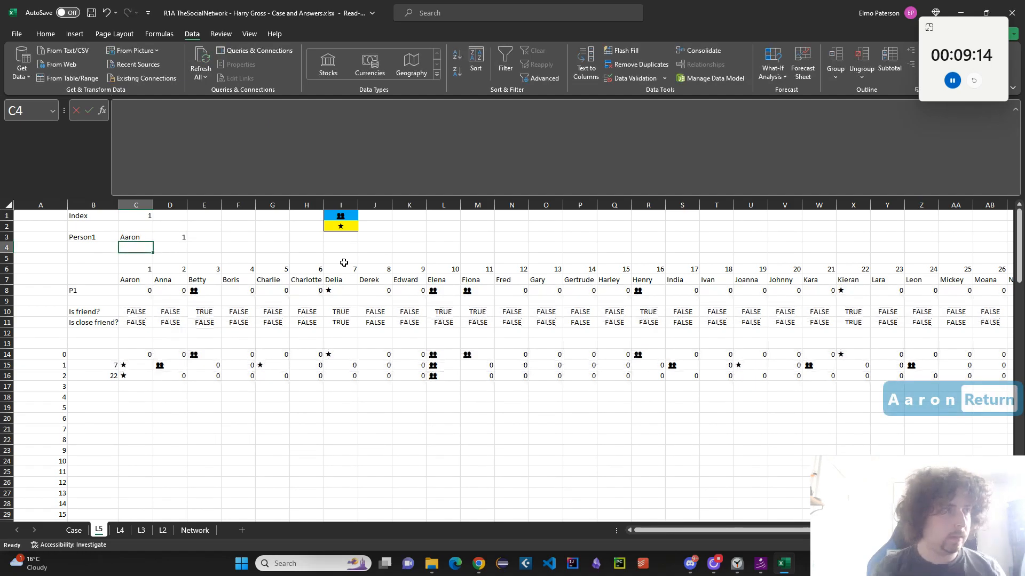
# Examine the data table results next to the names in F71:G120
pyautogui.scroll(-9, 366, 324)
pyautogui.scroll(-13, 366, 324)
pyautogui.scroll(1, 311, 313)
pyautogui.click(282, 291)
pyautogui.scroll(-10, 287, 391)
pyautogui.scroll(-1, 288, 391)
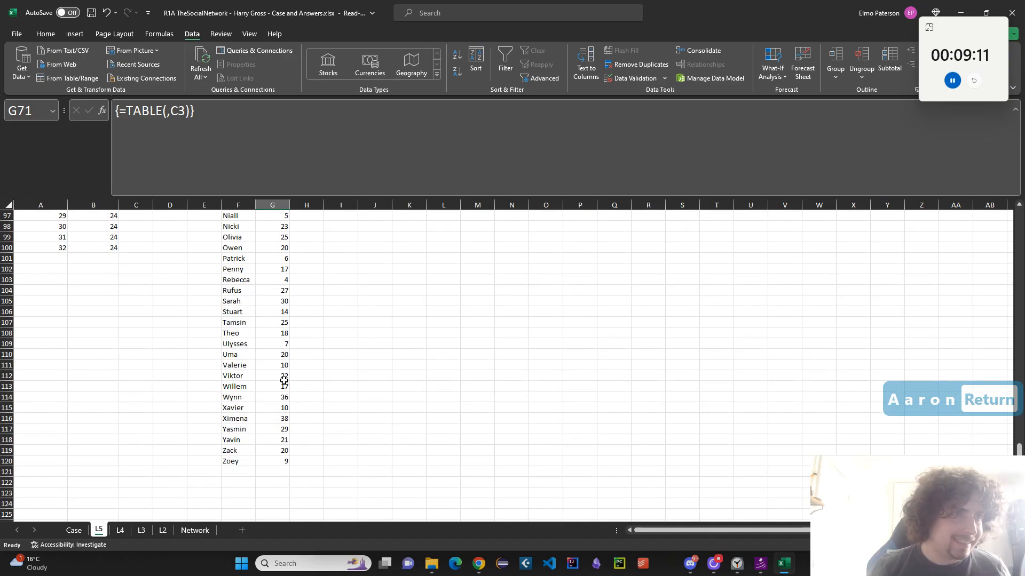
pyautogui.click(295, 461)
pyautogui.click(261, 473)
pyautogui.scroll(14, 347, 421)
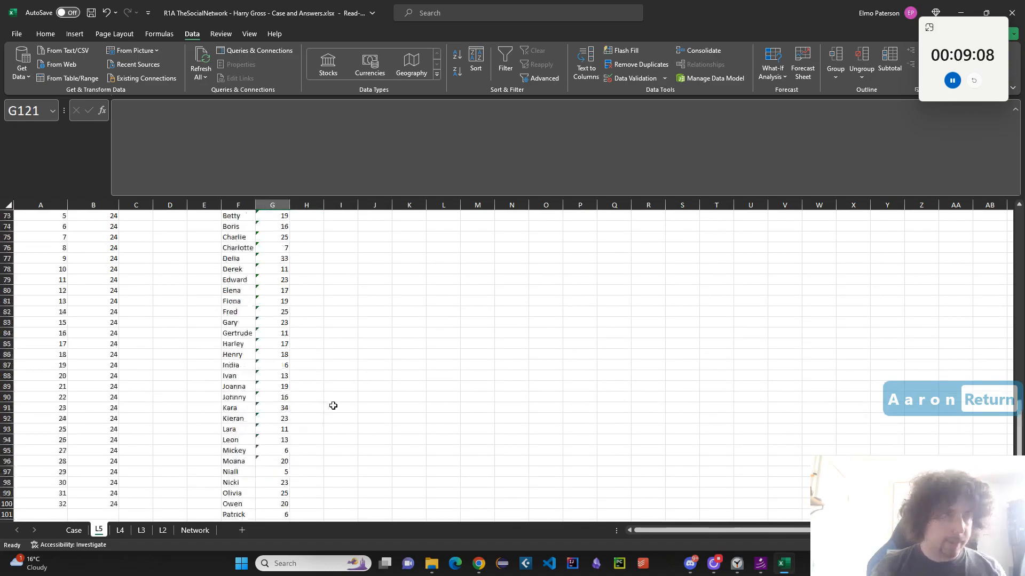
# Enter =FILTER(F71#,G71:G120=MIN(G71:G120)) in I70 to find the person whose post is seen by the fewest people
pyautogui.click(334, 374)
pyautogui.write('=FILTER(')
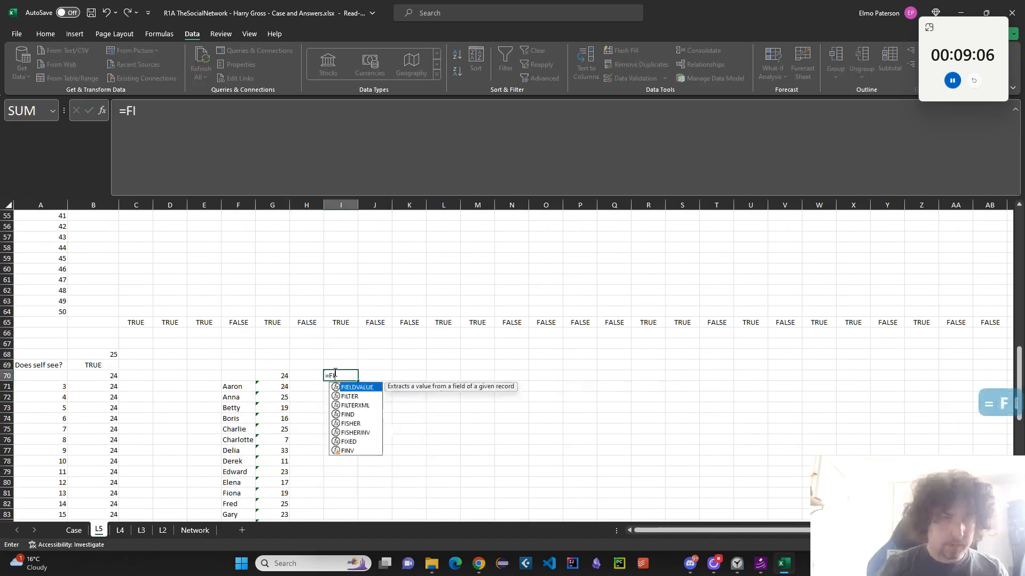
pyautogui.click(241, 384)
pyautogui.hotkey('ctrl', 'shift', 'Down')
pyautogui.write(',')
pyautogui.click(279, 515)
pyautogui.hotkey('ctrl', 'shift', 'Up')
pyautogui.hotkey('shift', 'Down')
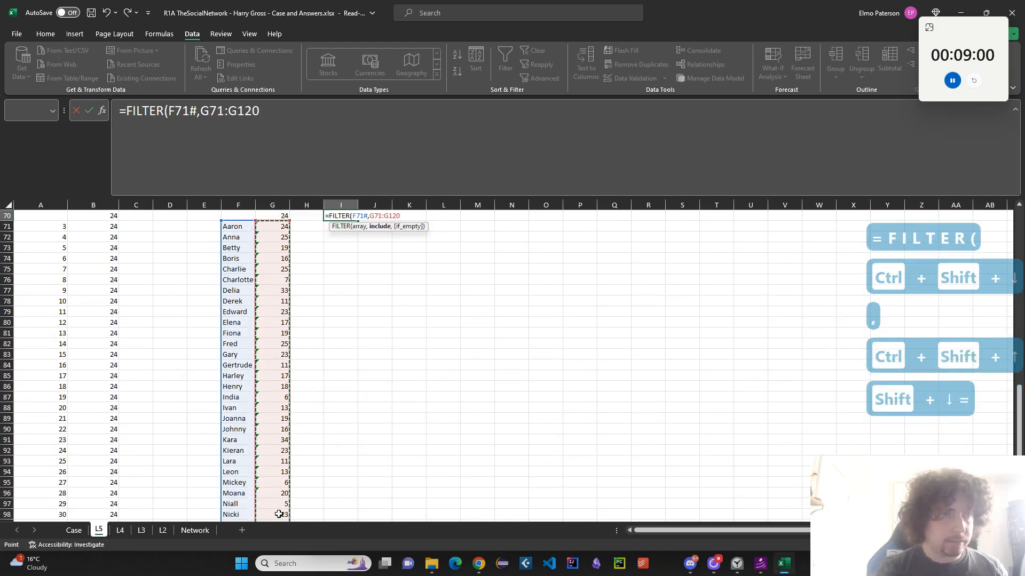
pyautogui.write('=MIN(')
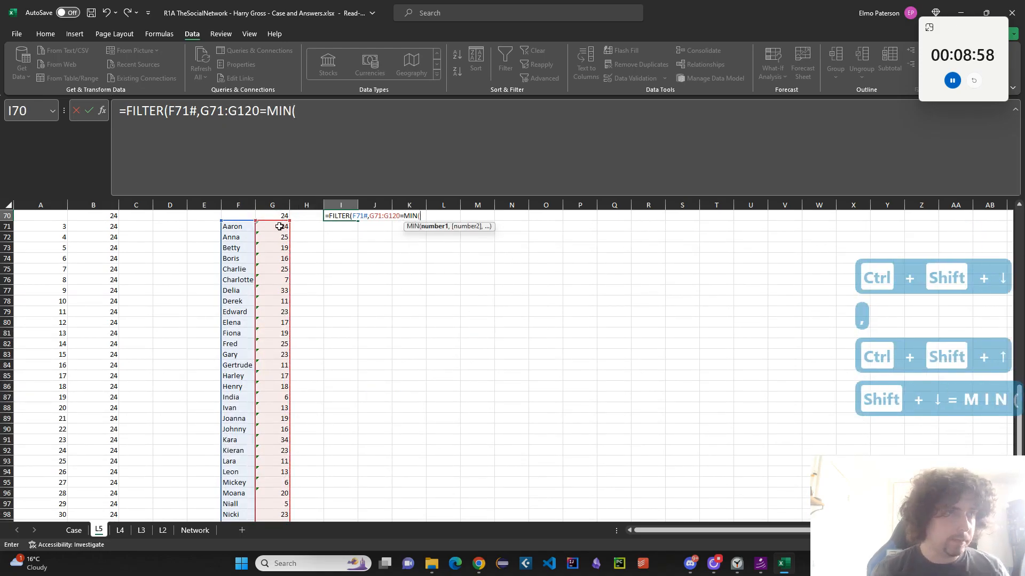
pyautogui.click(279, 229)
pyautogui.hotkey('ctrl', 'shift', 'Down')
pyautogui.press('Return')
pyautogui.press('Return')
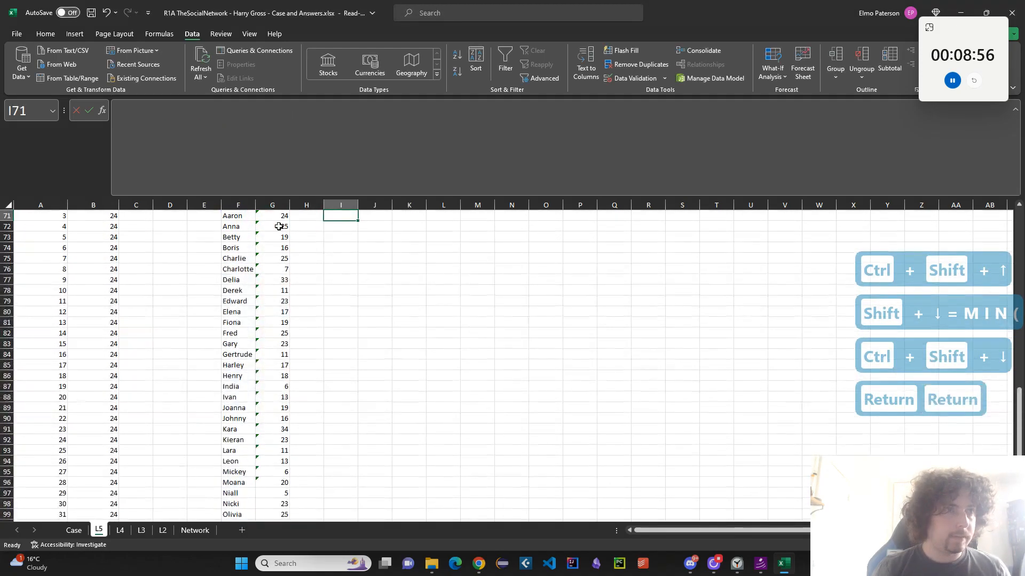
# Copy the name in I70 and paste it as a value into the Bonus 2 answer, E29 on the Case sheet
pyautogui.press('Up')
pyautogui.press('Up')
pyautogui.press('Down')
pyautogui.hotkey('ctrl', 'c')
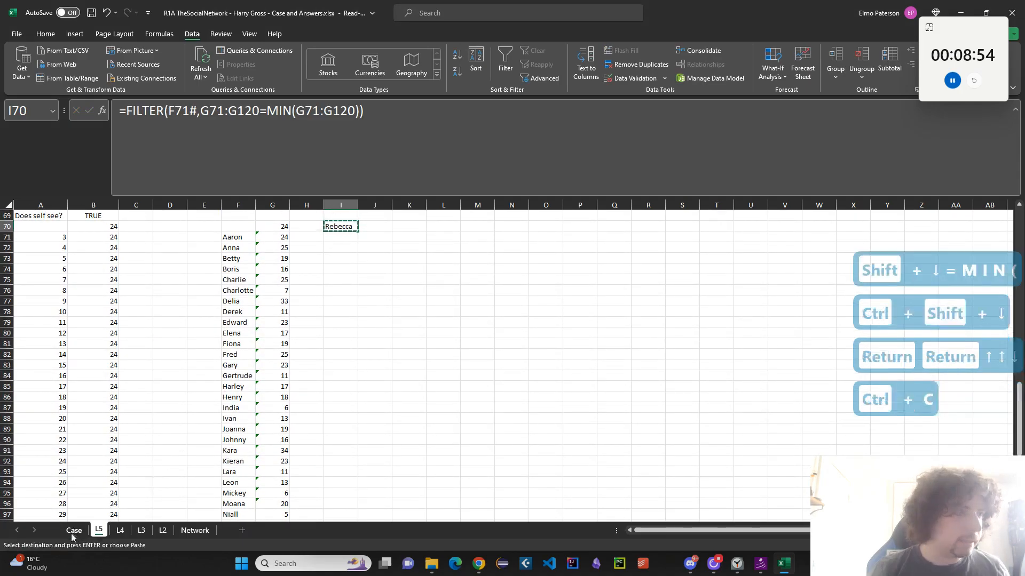
pyautogui.click(74, 530)
pyautogui.hotkey('ctrl', 'shift', 'v')
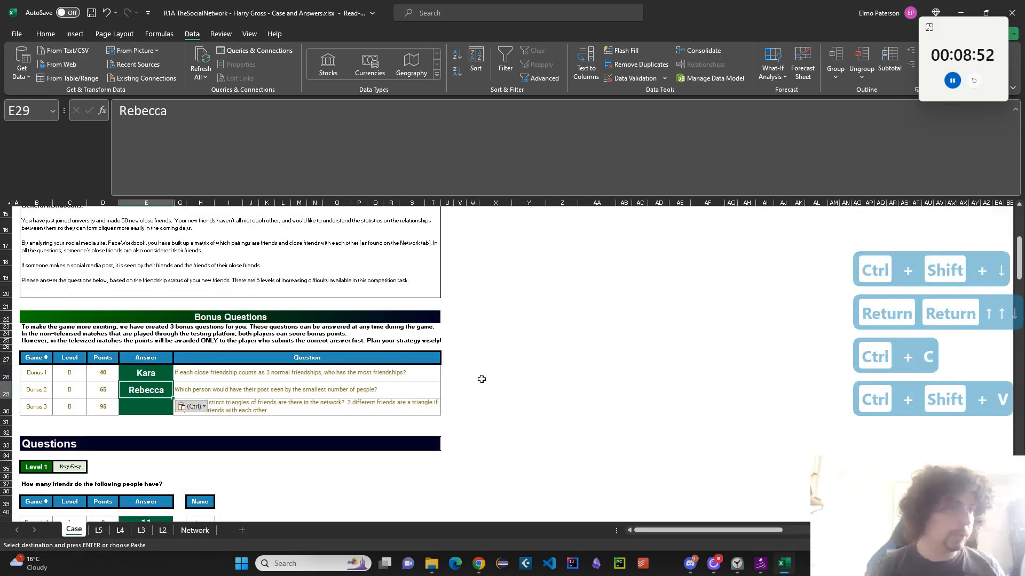
pyautogui.click(481, 379)
pyautogui.scroll(-1, 476, 398)
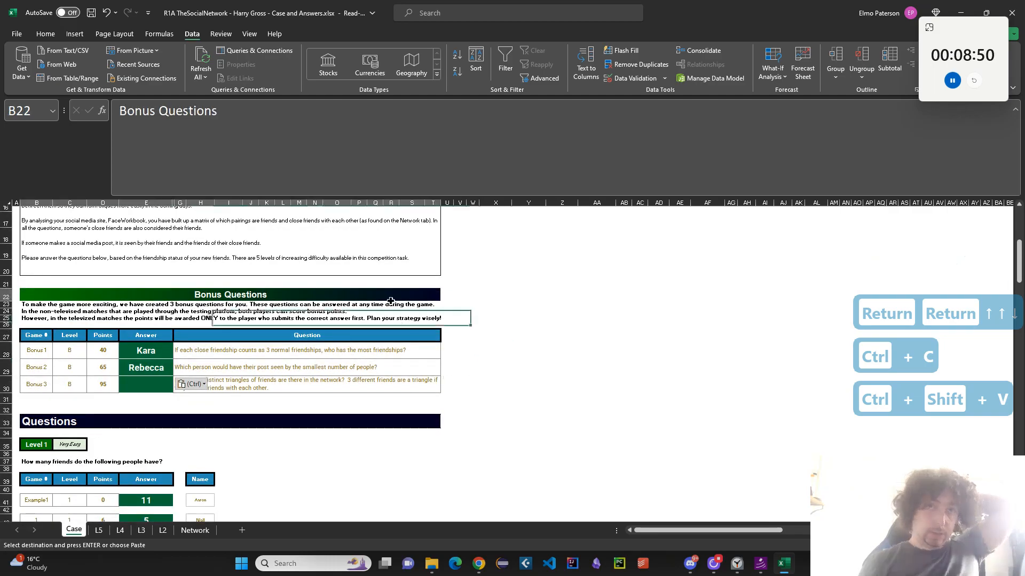
pyautogui.click(526, 332)
pyautogui.press('Escape')
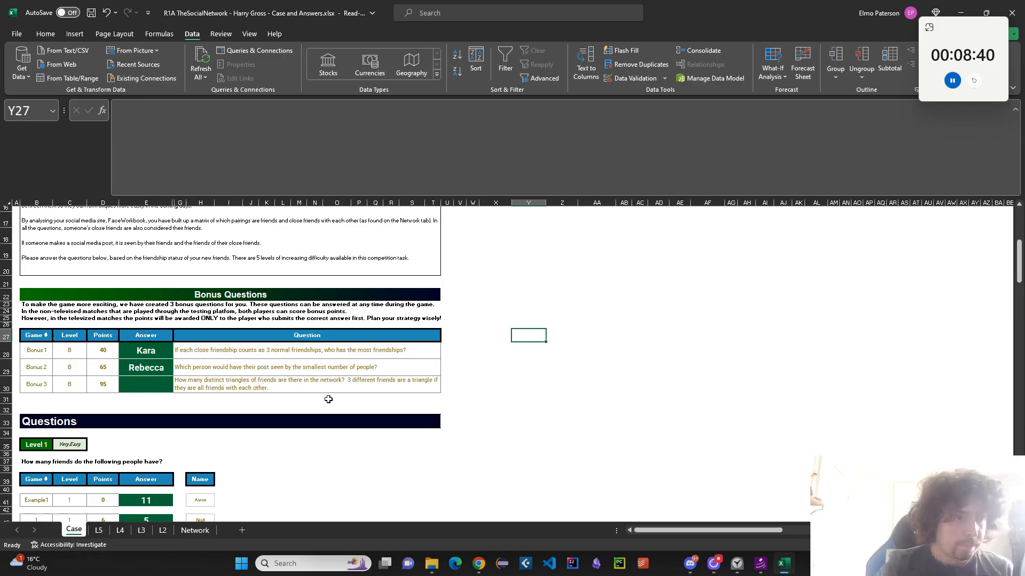
# Add a new worksheet and name it B3
pyautogui.click(243, 531)
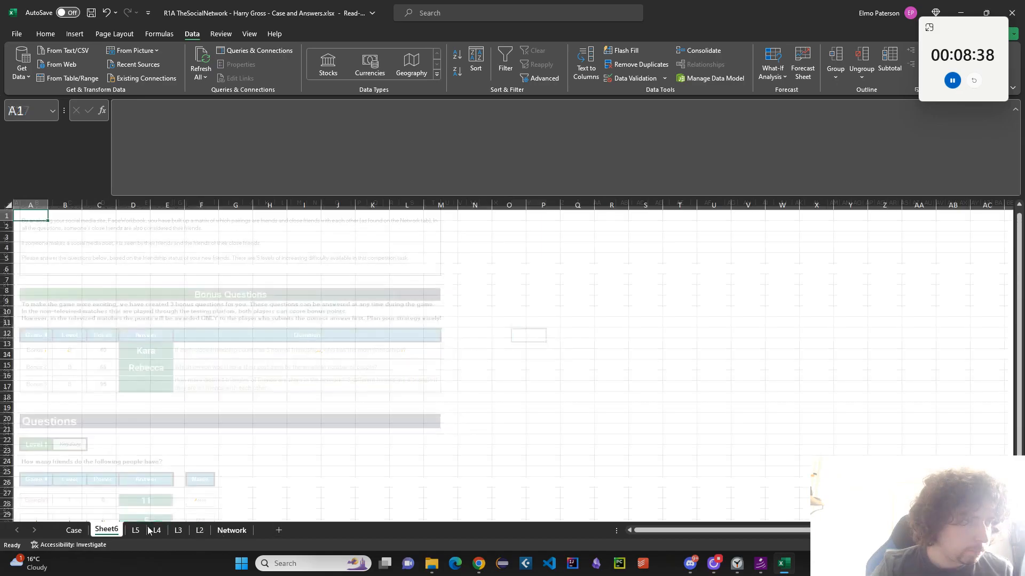
pyautogui.doubleClick(109, 531)
pyautogui.write('B3')
pyautogui.press('Return')
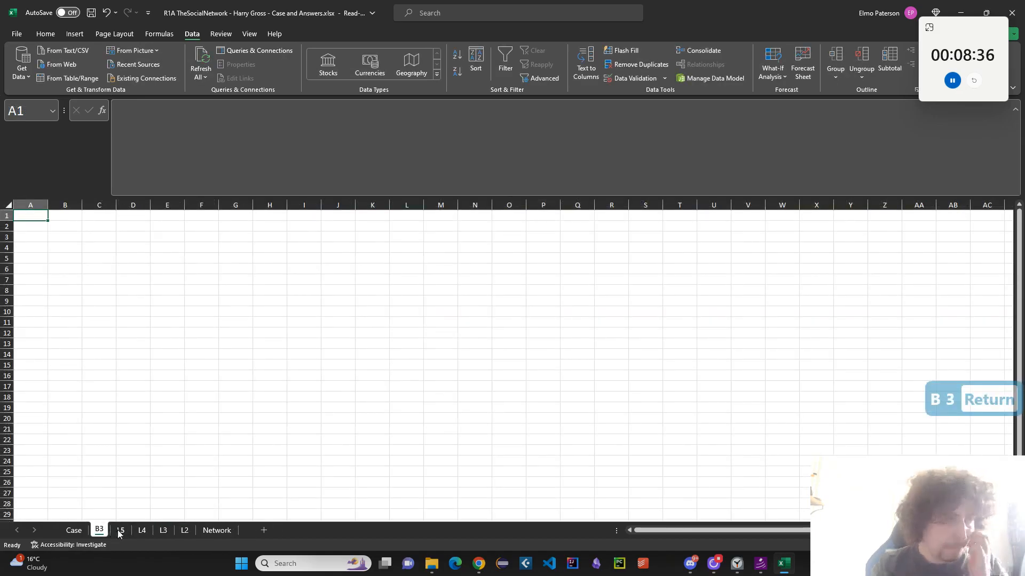
# Label A1 Friend 1 and A2 Friend 2, and enter the first and third listed people's names in B1 and B2
pyautogui.write('Friend 1')
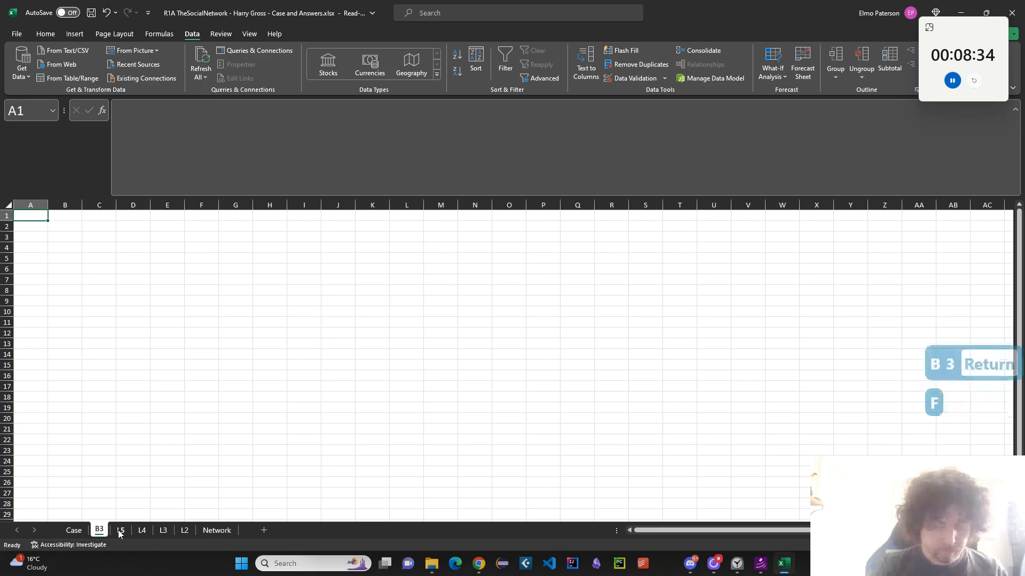
pyautogui.press('Tab')
pyautogui.write('Aaron')
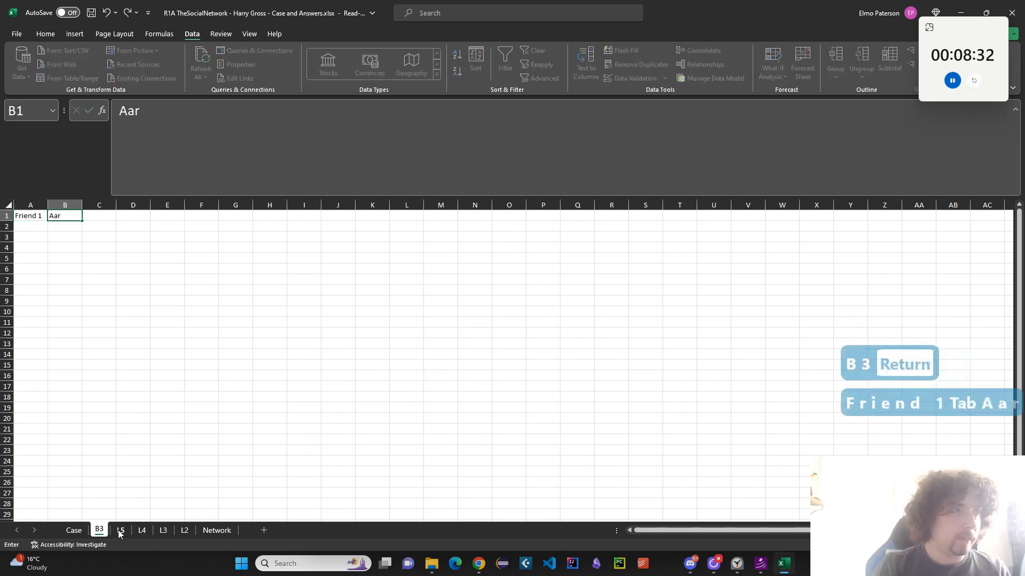
pyautogui.press('Return')
pyautogui.write('Friend 2')
pyautogui.press('Tab')
pyautogui.write('Betty')
pyautogui.press('Return')
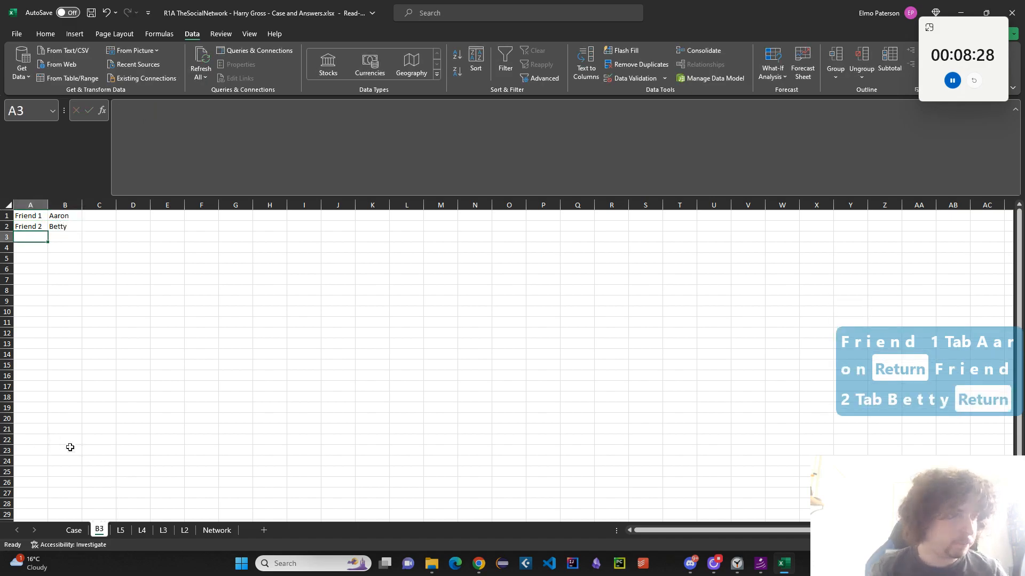
# Copy the formula =TRANSPOSE(Network!A2:B51) from C6 on L5 into C4 on B3
pyautogui.click(68, 235)
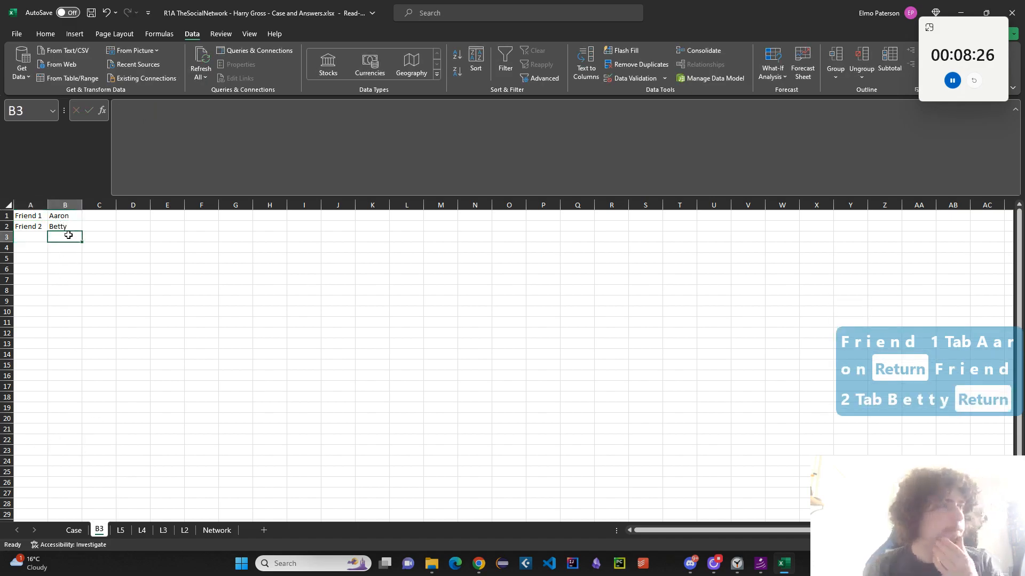
pyautogui.click(36, 249)
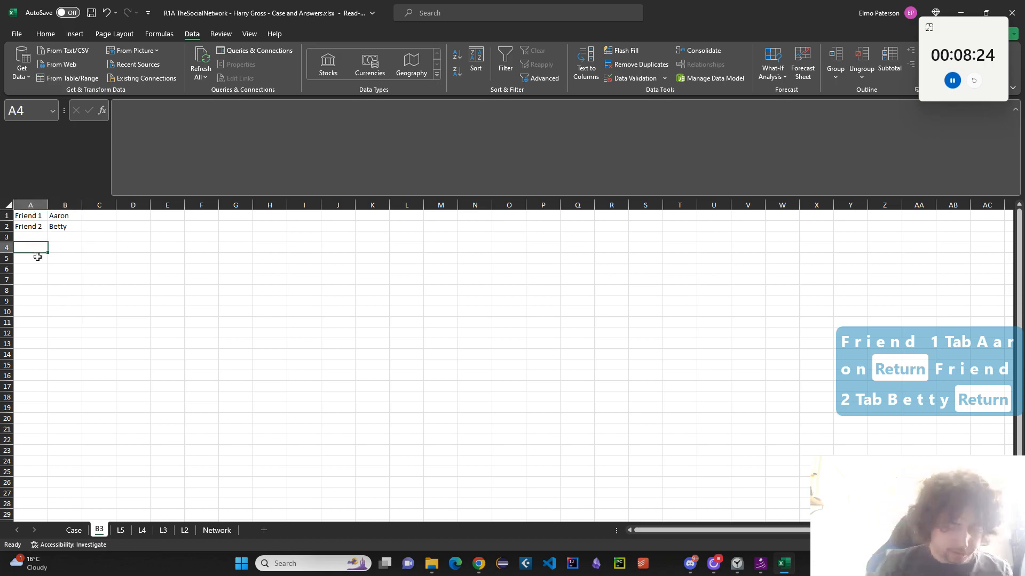
pyautogui.click(38, 257)
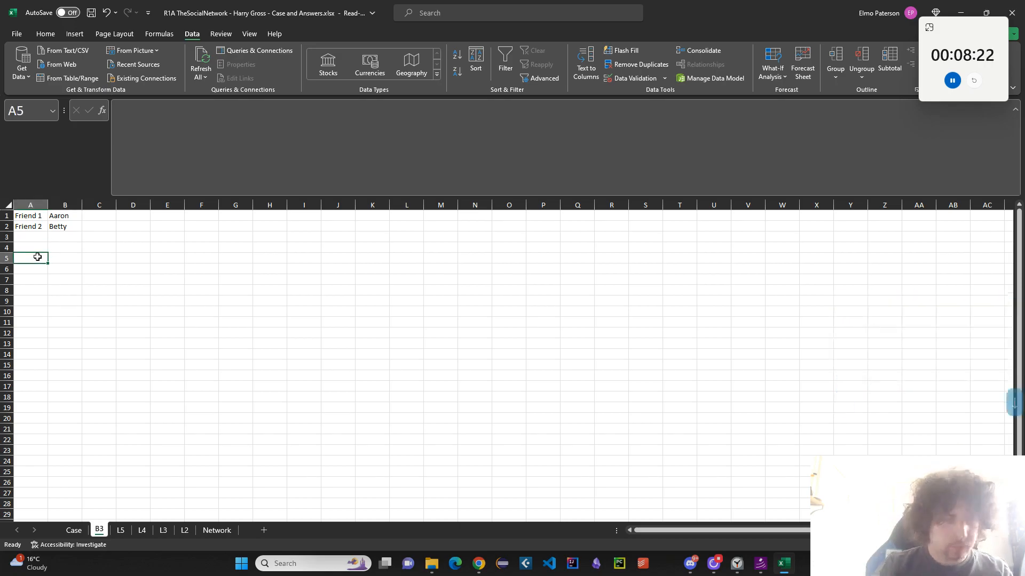
pyautogui.click(124, 530)
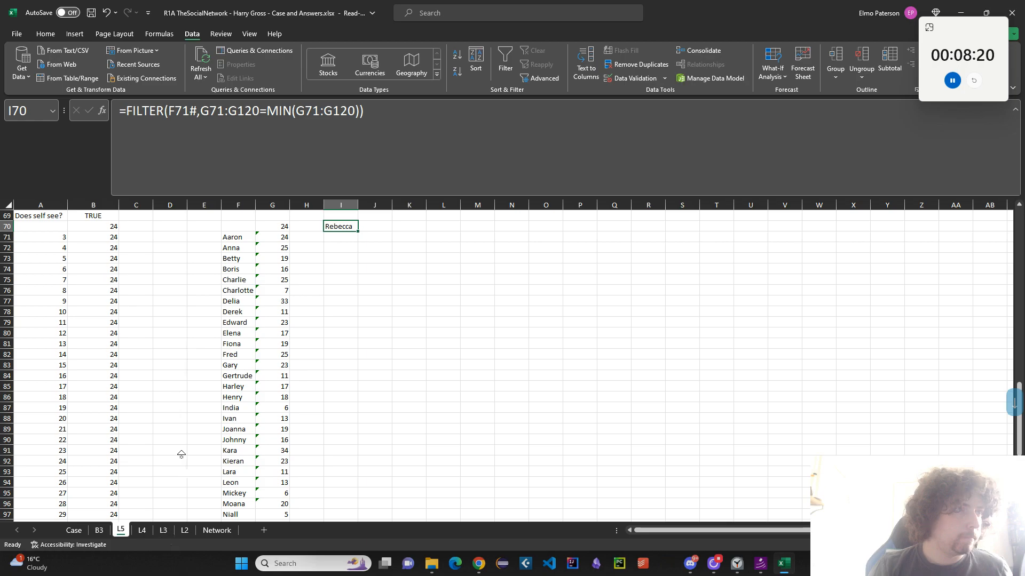
pyautogui.scroll(20, 181, 466)
pyautogui.click(133, 282)
pyautogui.doubleClick(133, 270)
pyautogui.hotkey('ctrl', 'a')
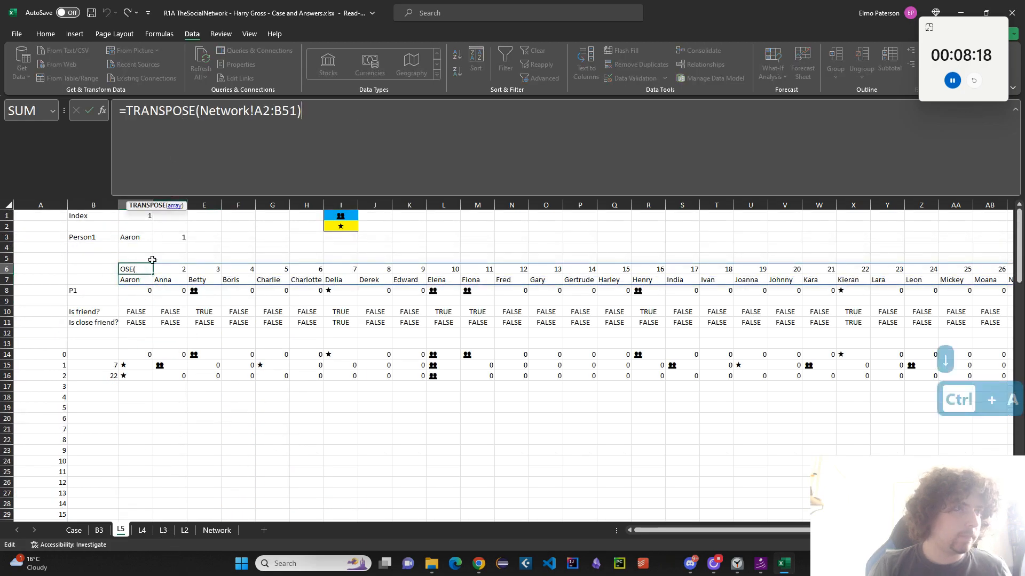
pyautogui.hotkey('ctrl', 'c')
pyautogui.press('Escape')
pyautogui.click(98, 530)
pyautogui.click(91, 247)
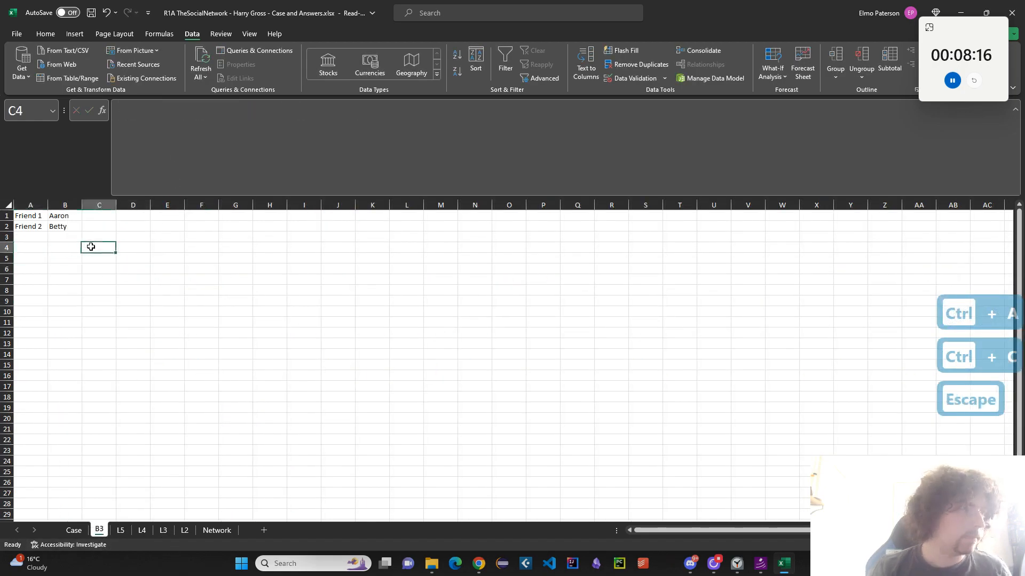
pyautogui.hotkey('ctrl', 'v')
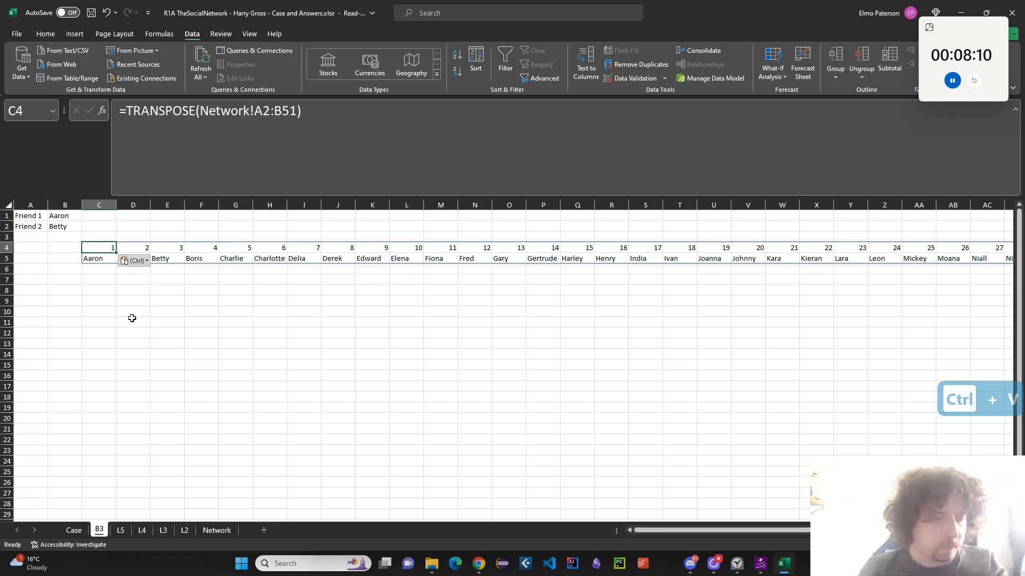
# Label B6 Friend 1 and B7 Friend 2 on the B3 sheet, below the transposed name row
pyautogui.click(144, 330)
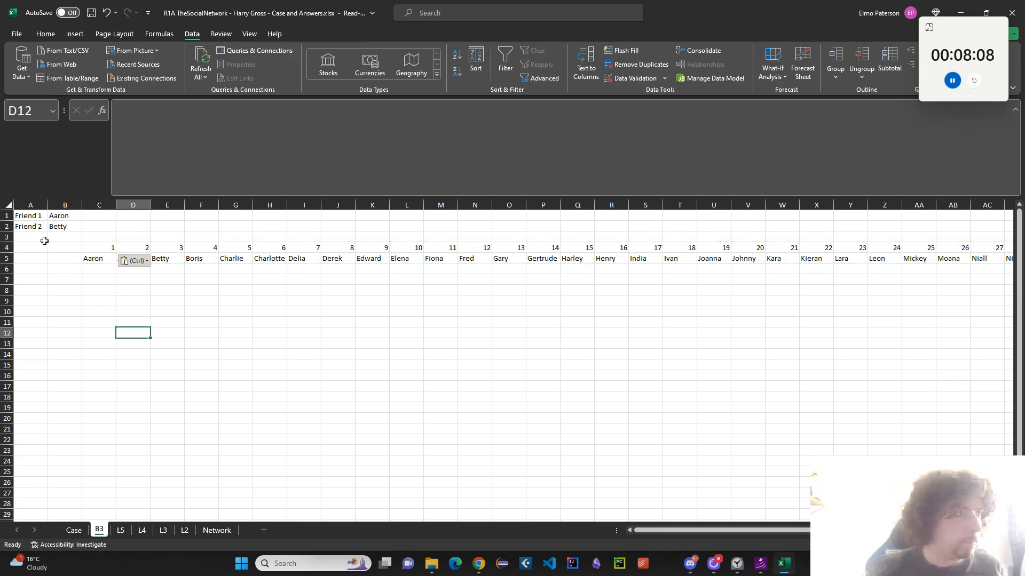
pyautogui.click(28, 271)
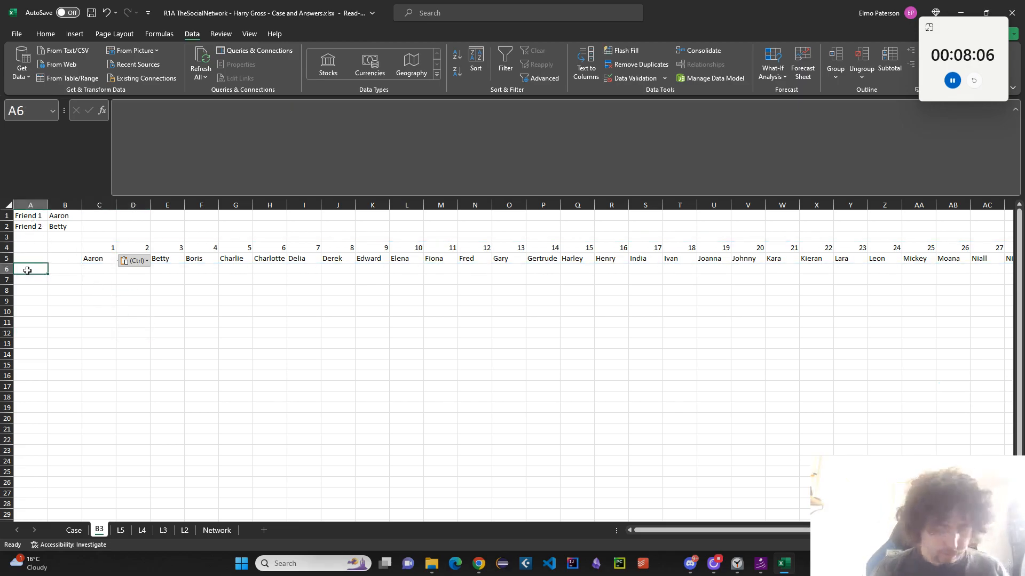
pyautogui.write('Friend')
pyautogui.press('Escape')
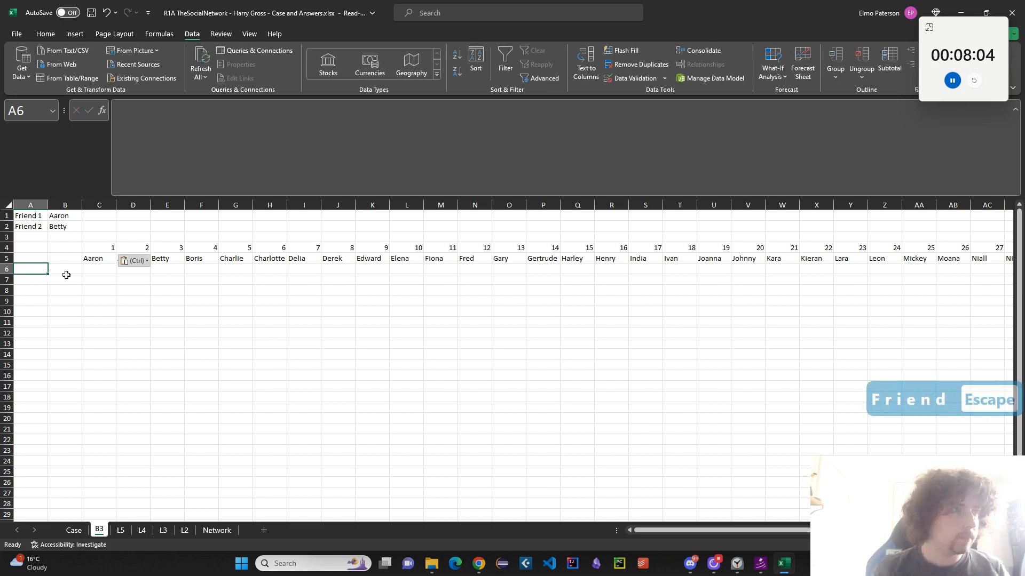
pyautogui.click(71, 268)
pyautogui.write('Friend 1')
pyautogui.press('Return')
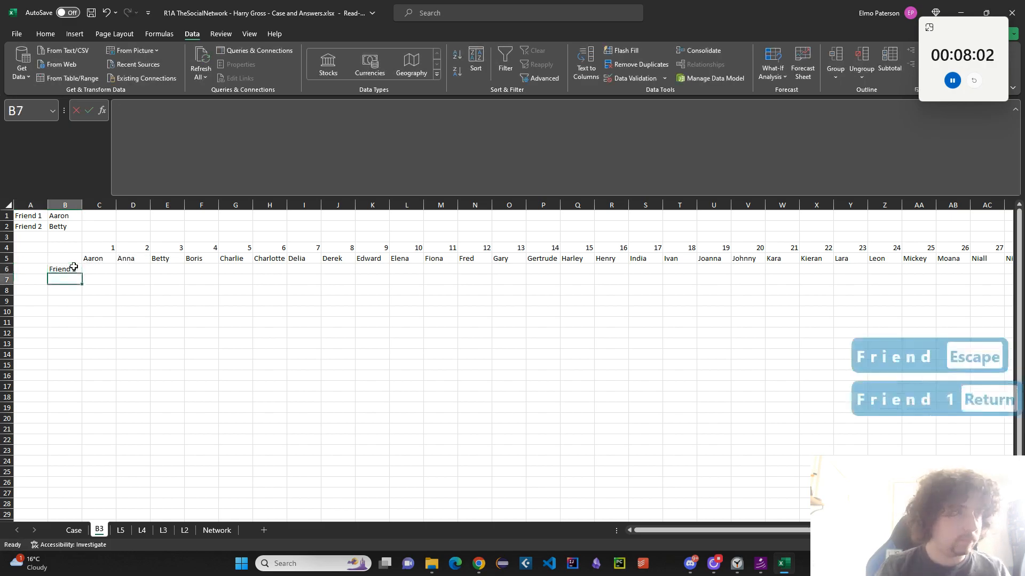
pyautogui.write('Friend 2')
pyautogui.press('Return')
# Copy the text of the XLOOKUP formula in D3 on the L5 sheet
pyautogui.click(121, 530)
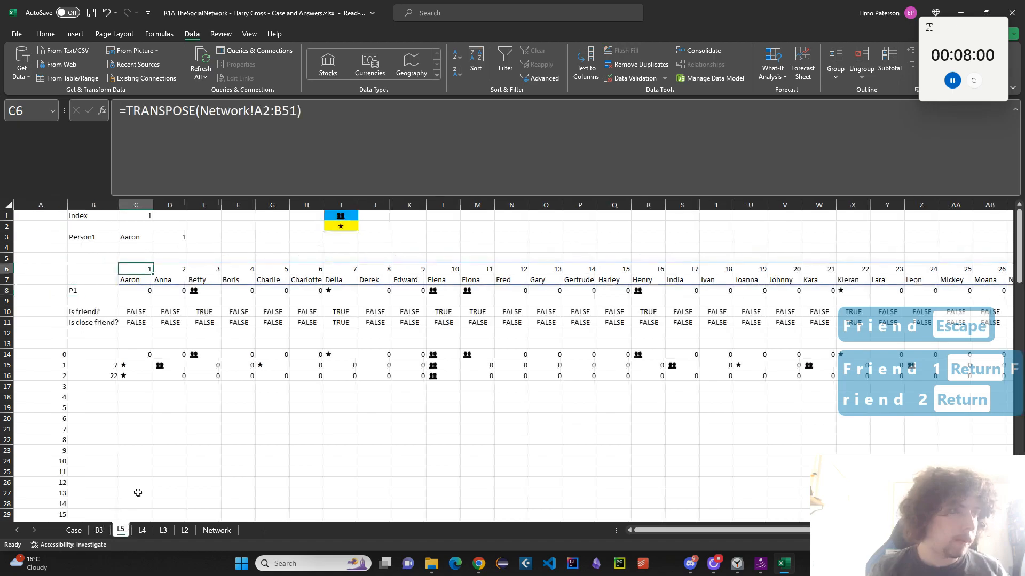
pyautogui.click(182, 237)
pyautogui.click(222, 154)
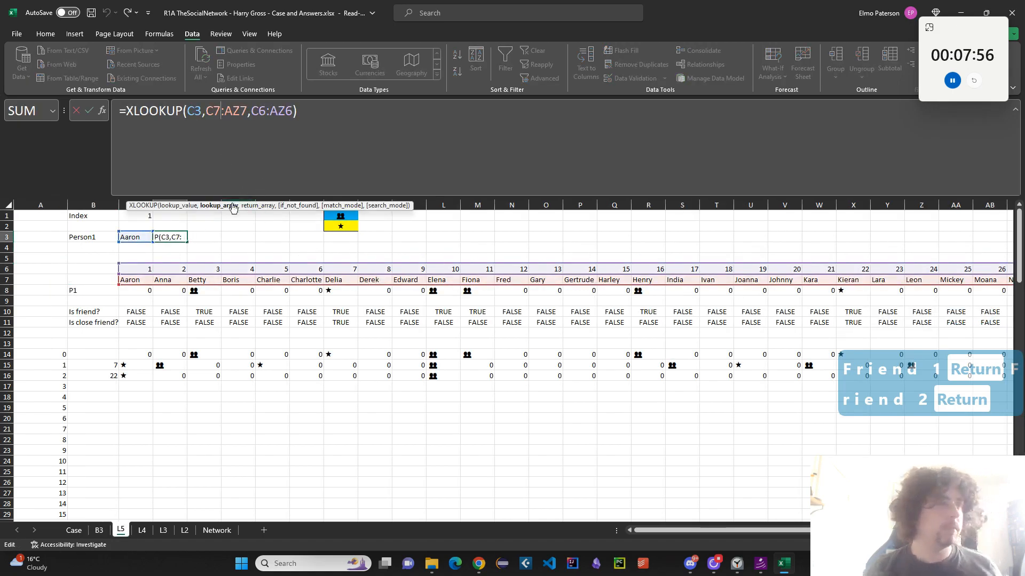
pyautogui.press('Escape')
pyautogui.click(221, 163)
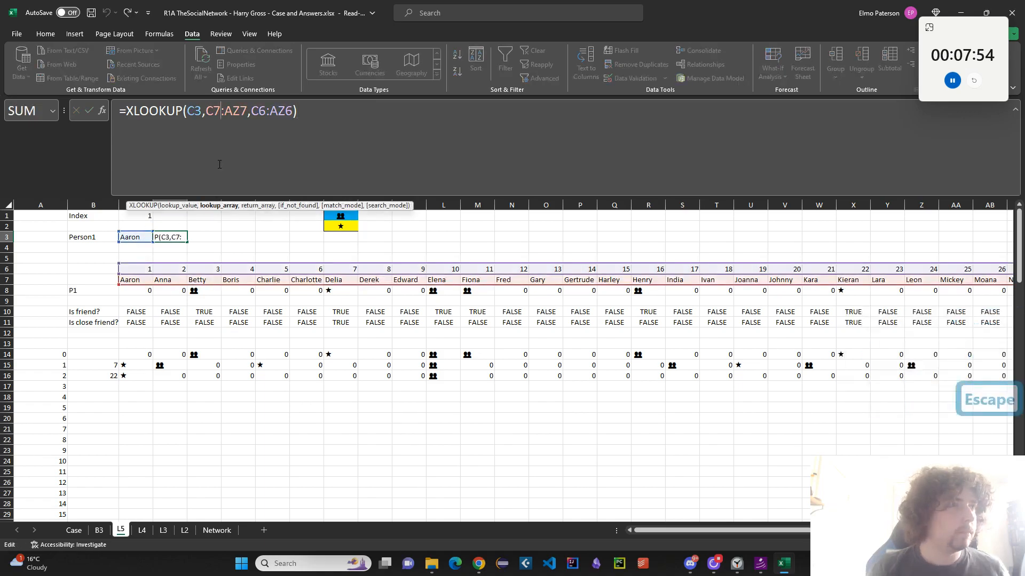
pyautogui.hotkey('ctrl', 'a')
pyautogui.hotkey('ctrl', 'c')
pyautogui.press('Escape')
# Paste the formula into C1 on B3 and repoint its references to make =XLOOKUP(B1,C5:AZ5,C4:AZ4)
pyautogui.click(99, 530)
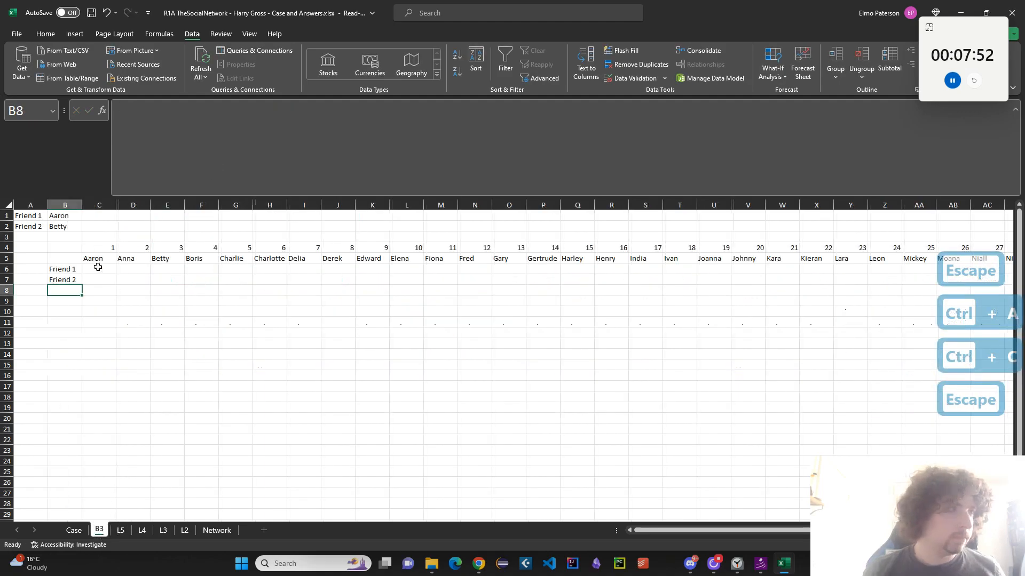
pyautogui.click(99, 215)
pyautogui.hotkey('ctrl', 'v')
pyautogui.click(184, 159)
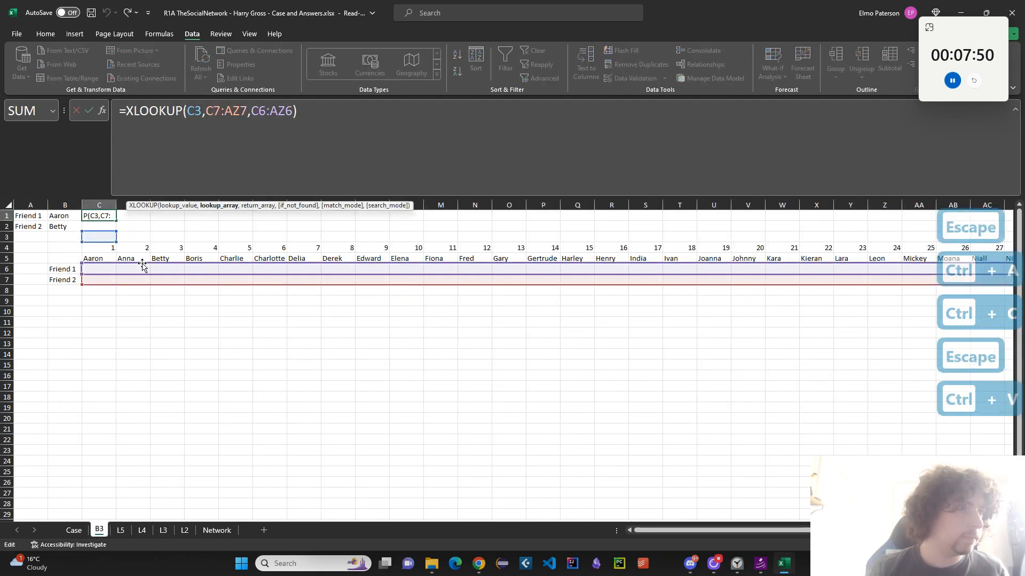
pyautogui.click(64, 216)
pyautogui.moveTo(114, 264); pyautogui.dragTo(114, 259)
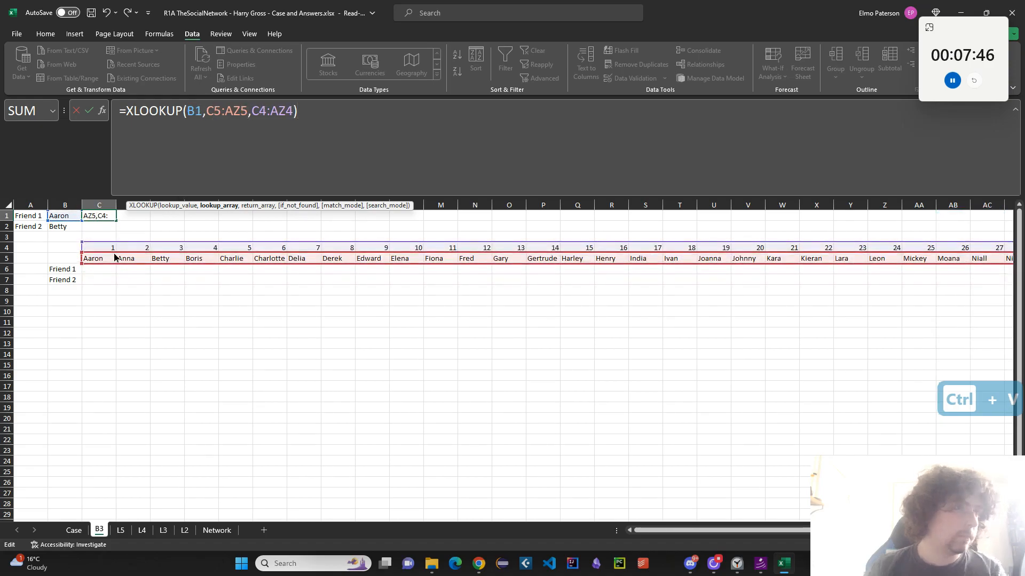
pyautogui.press('Return')
# Copy the C1 formula text into C2 and change its lookup value to B2, keeping C5:AZ5 and C4:AZ4
pyautogui.click(104, 218)
pyautogui.doubleClick(104, 217)
pyautogui.hotkey('ctrl', 'a')
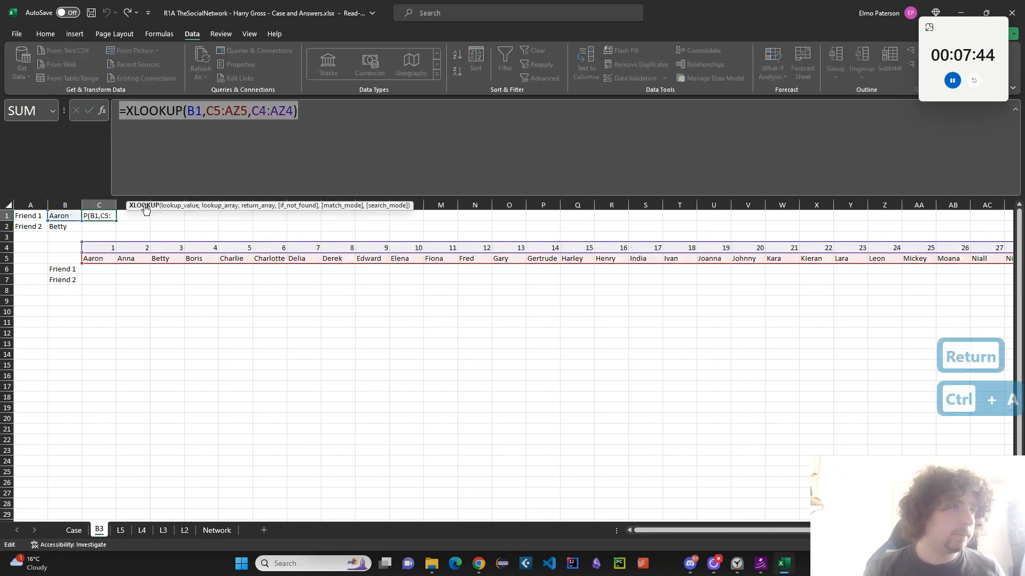
pyautogui.hotkey('ctrl', 'c')
pyautogui.press('Escape')
pyautogui.click(105, 227)
pyautogui.hotkey('ctrl', 'v')
pyautogui.click(169, 149)
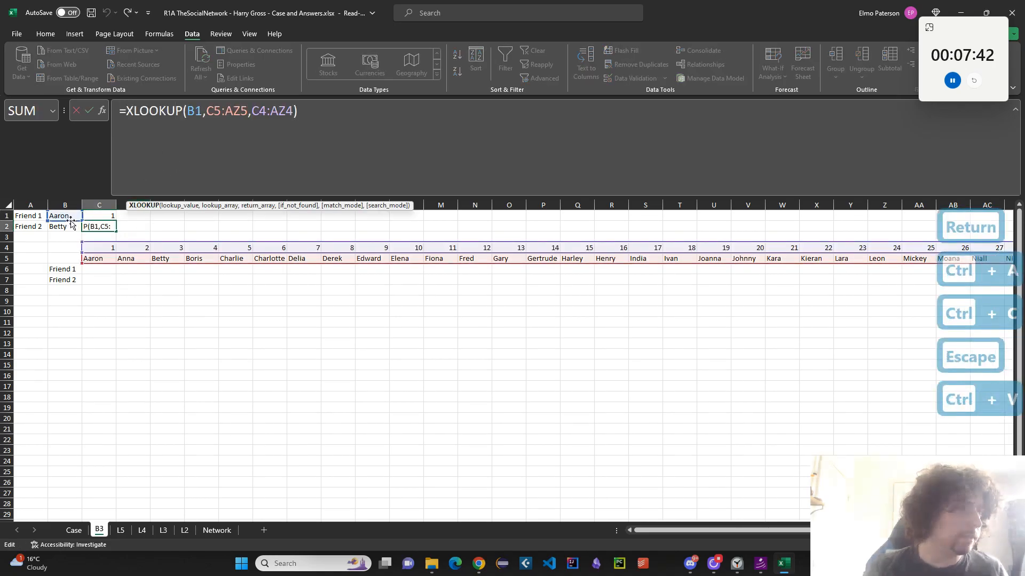
pyautogui.moveTo(71, 221); pyautogui.dragTo(73, 230)
pyautogui.press('Return')
# Enter =CHOOSEROWS(Network!C2:AZ51,C1,C2) in C6 to pull both friends' network rows
pyautogui.click(96, 266)
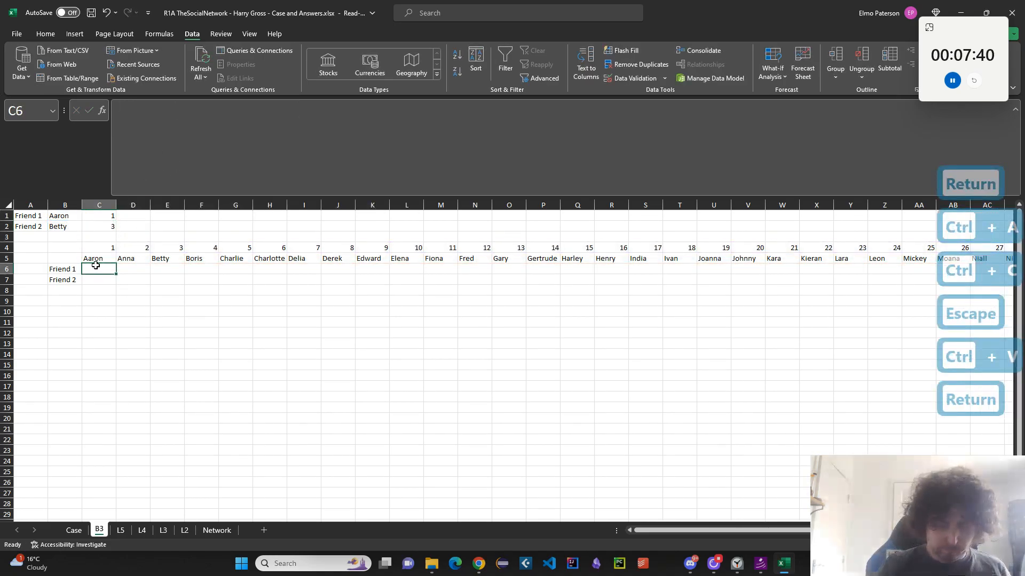
pyautogui.write('=CHOOSEROWS(')
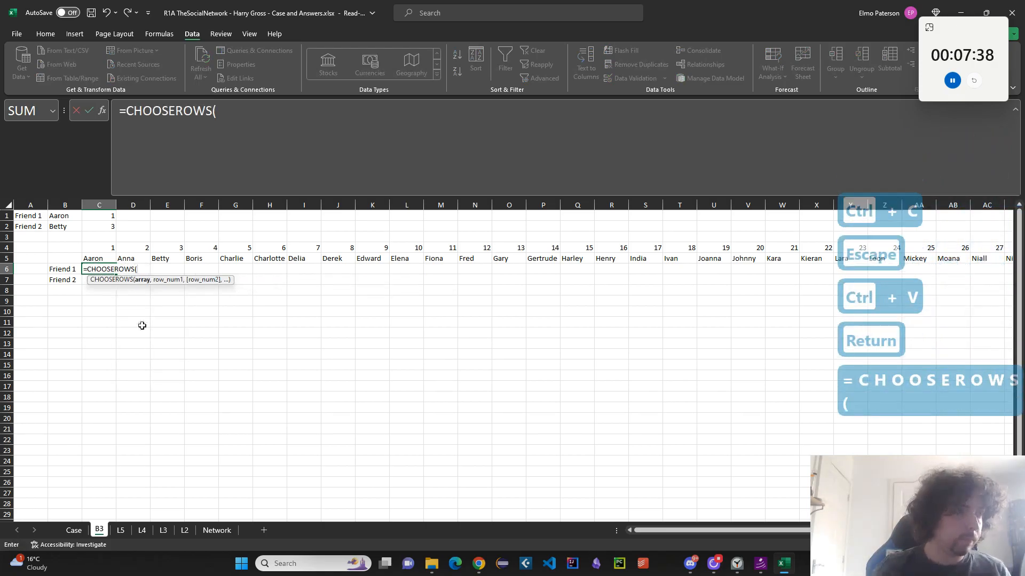
pyautogui.click(218, 531)
pyautogui.click(544, 486)
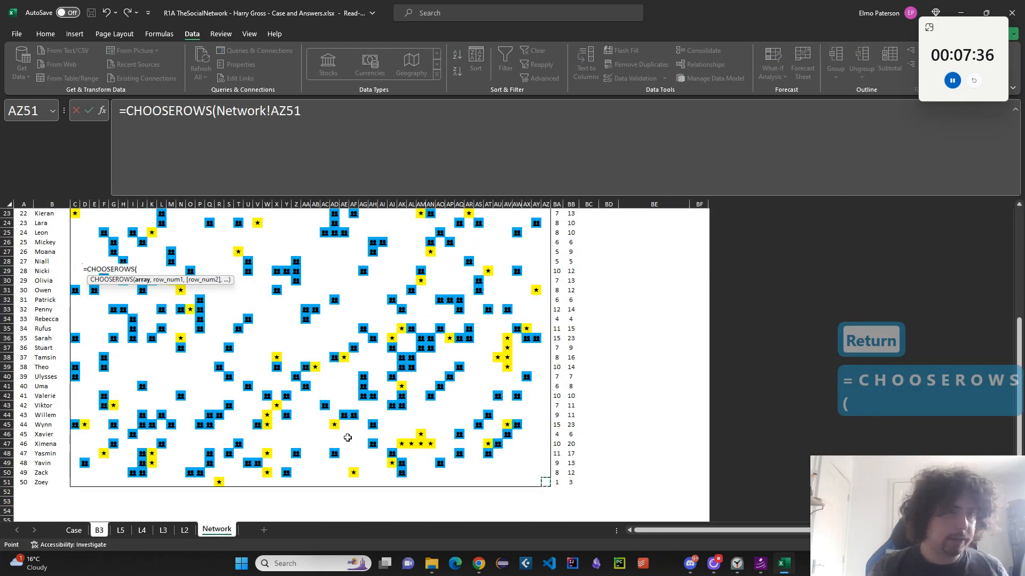
pyautogui.scroll(7, 87, 253)
pyautogui.keyDown('shift'); pyautogui.click(74, 238); pyautogui.keyUp('shift')
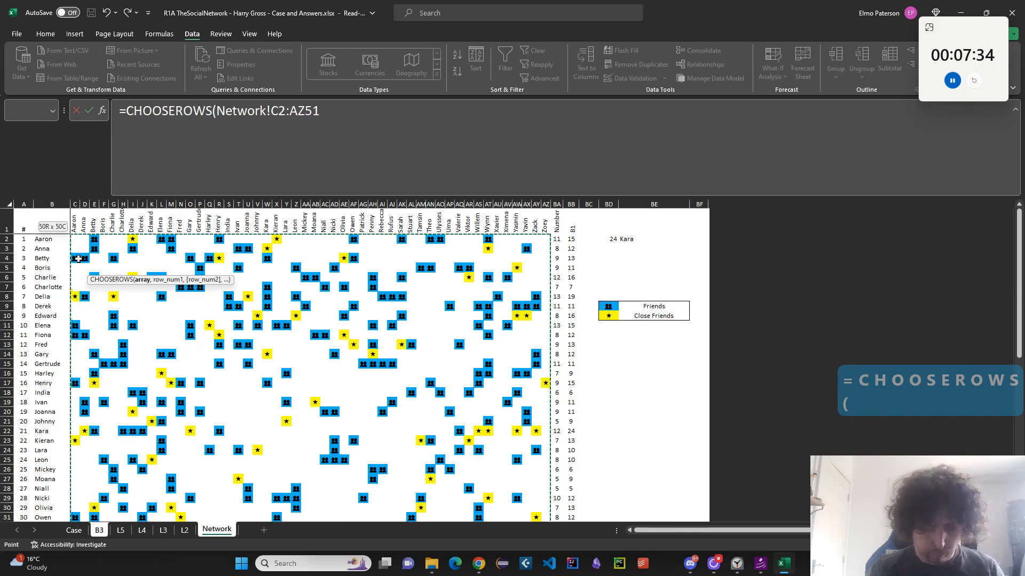
pyautogui.write(',B')
pyautogui.press('BackSpace')
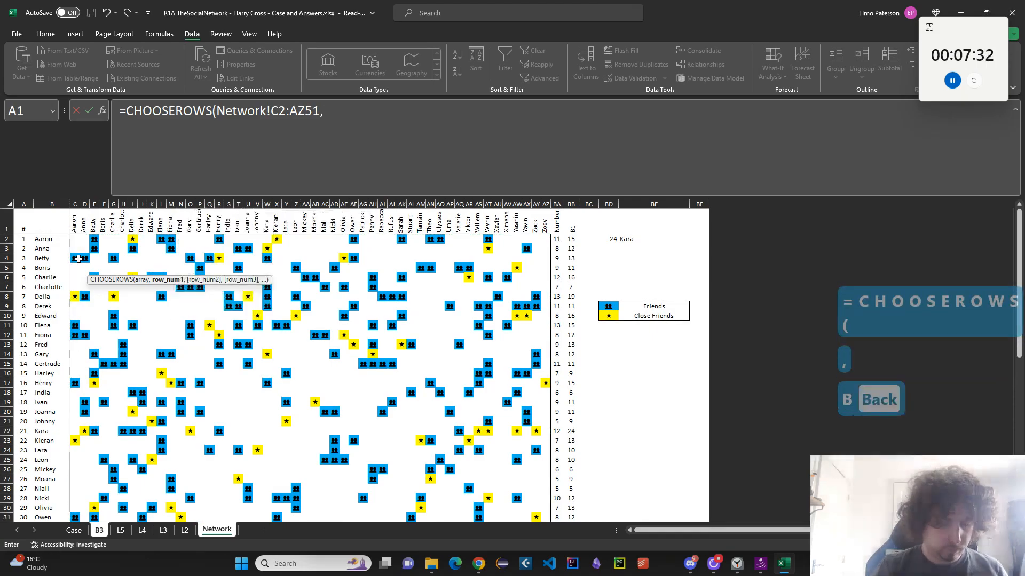
pyautogui.write('C1,C2)')
pyautogui.press('Return')
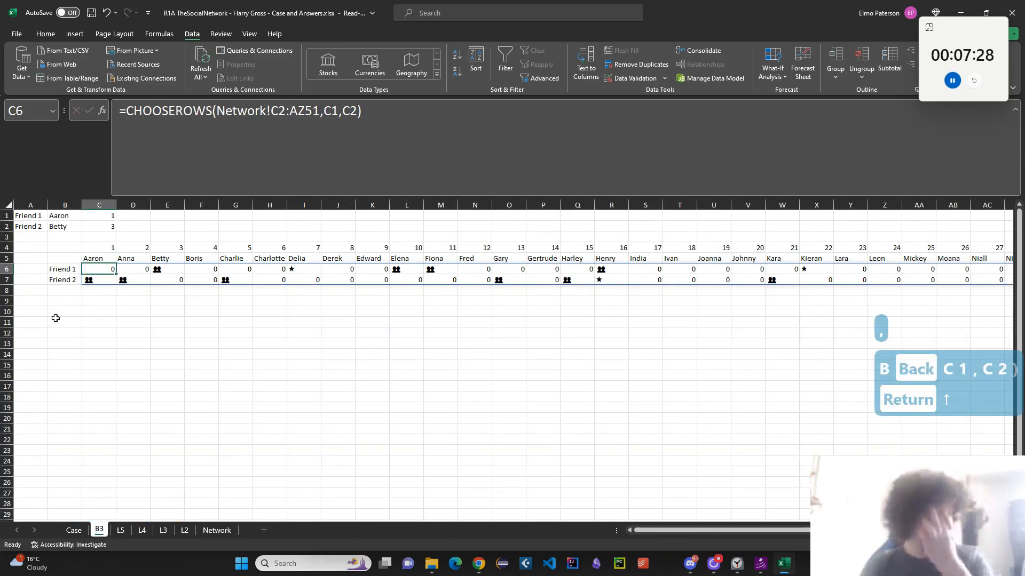
# Label B8 "Is any friend self?" beneath the Friend 2 row
pyautogui.click(40, 313)
pyautogui.click(88, 297)
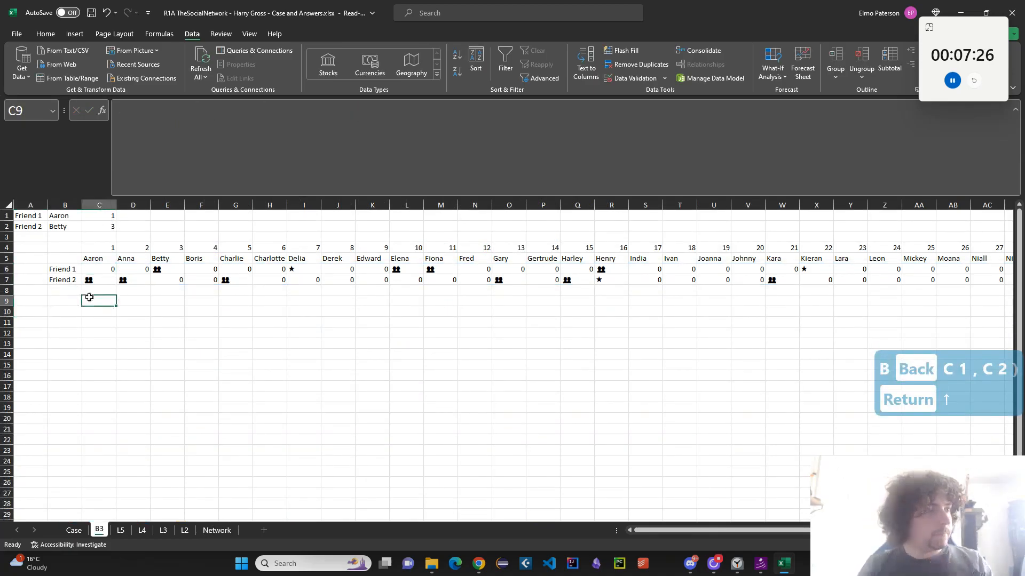
pyautogui.click(65, 292)
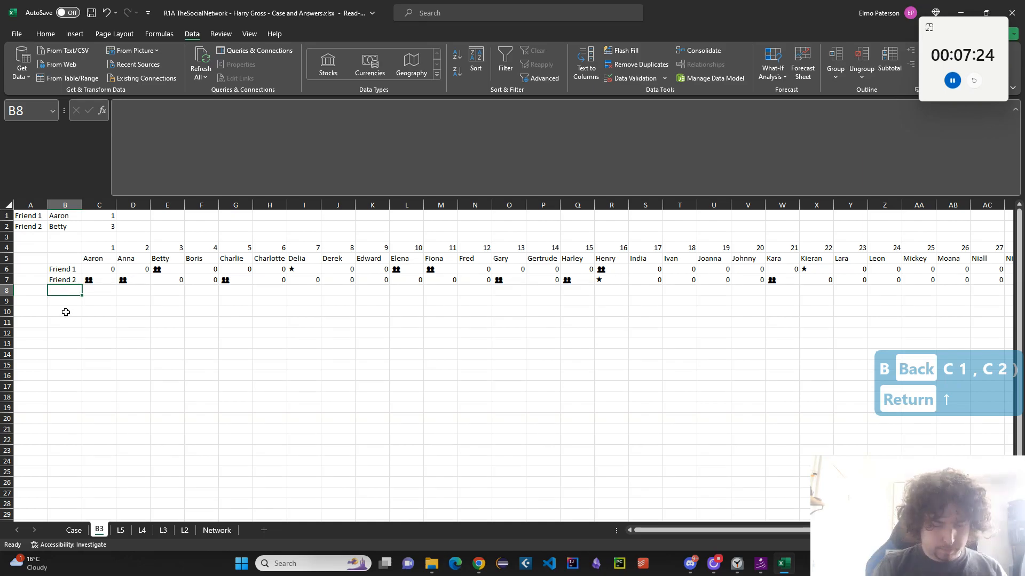
pyautogui.write('Is any')
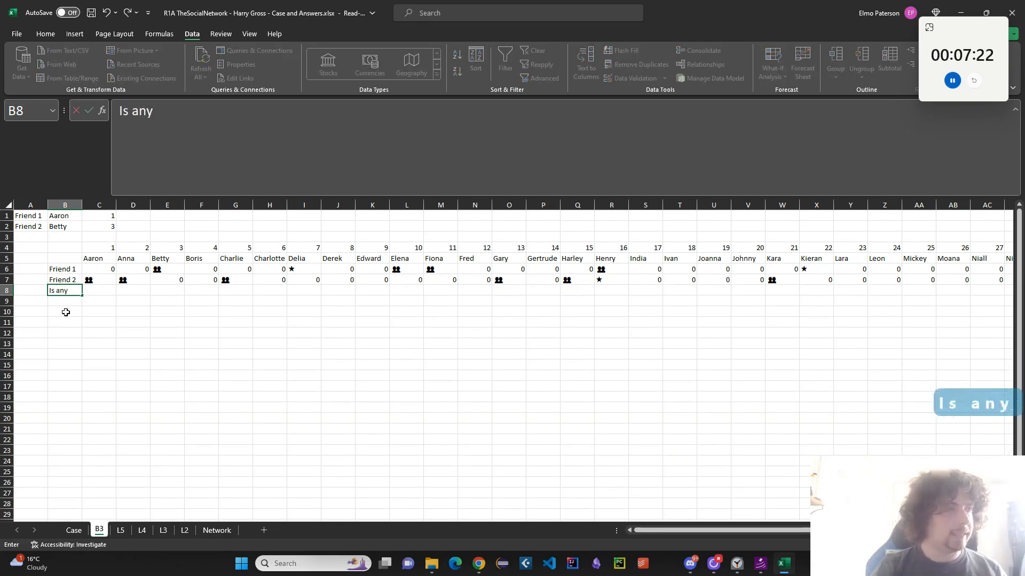
pyautogui.write(' friend self?')
pyautogui.click(96, 311)
pyautogui.click(69, 289)
# Enter the formula =C5=$B$1 in C8 to compare the column's name with Friend 1
pyautogui.click(100, 292)
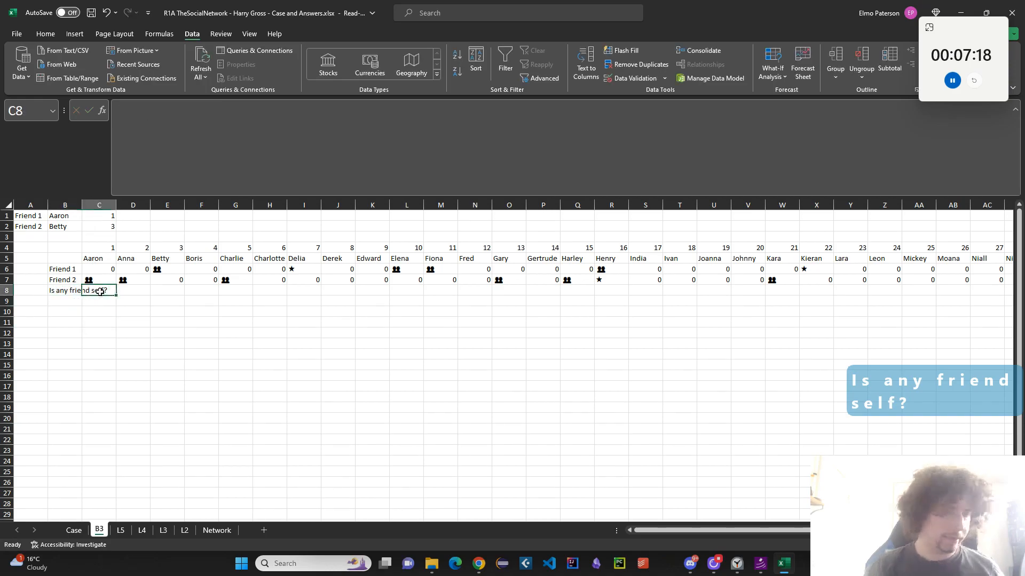
pyautogui.write('=')
pyautogui.press('Up')
pyautogui.press('Up')
pyautogui.press('Up')
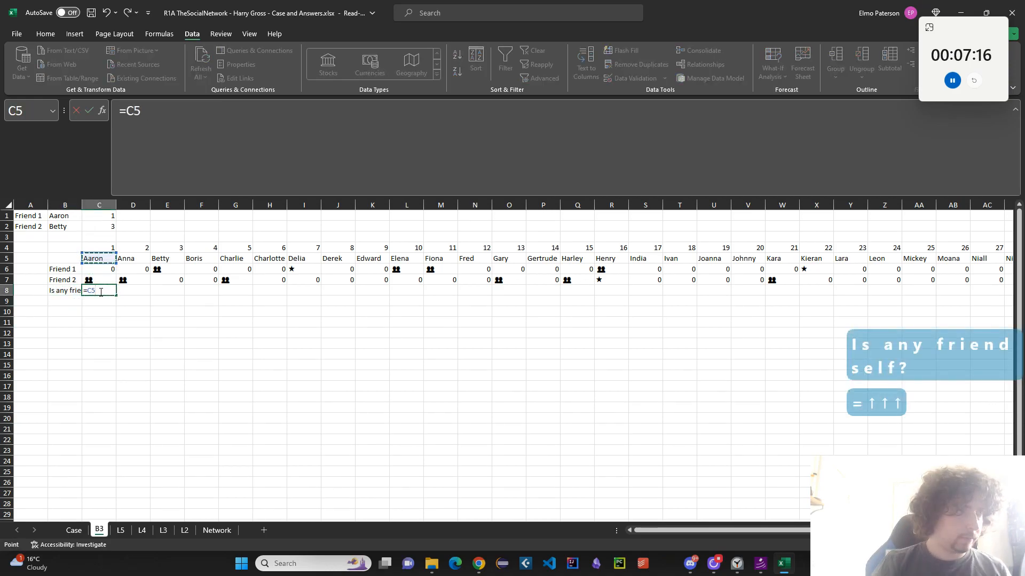
pyautogui.write('=')
pyautogui.click(71, 215)
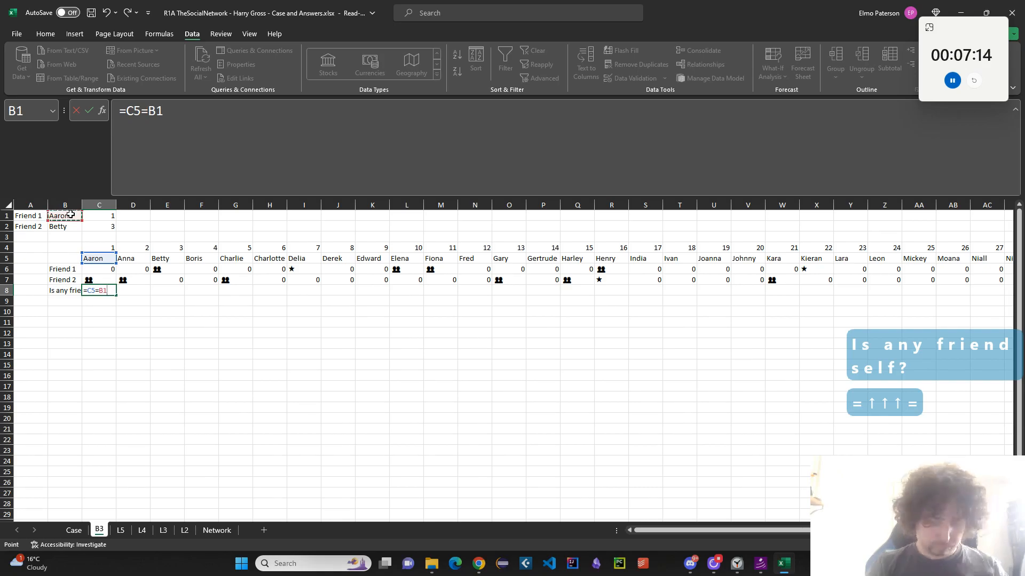
pyautogui.press('F4')
pyautogui.press('Return')
# Extend the C8 formula to =OR(C5=$B$1,C5=$B$2) so it also checks Friend 2
pyautogui.click(99, 290)
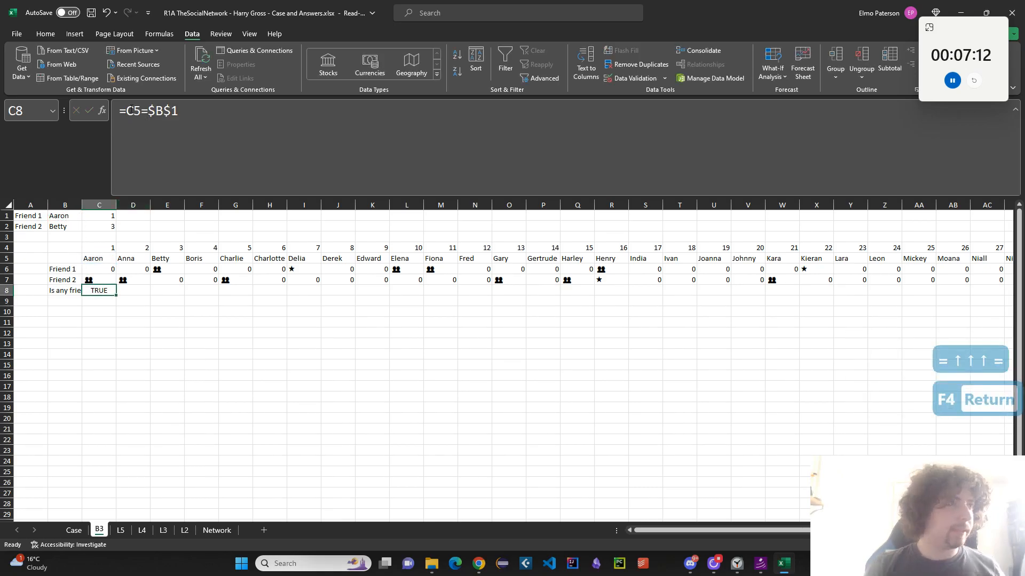
pyautogui.click(125, 111)
pyautogui.write('OR(')
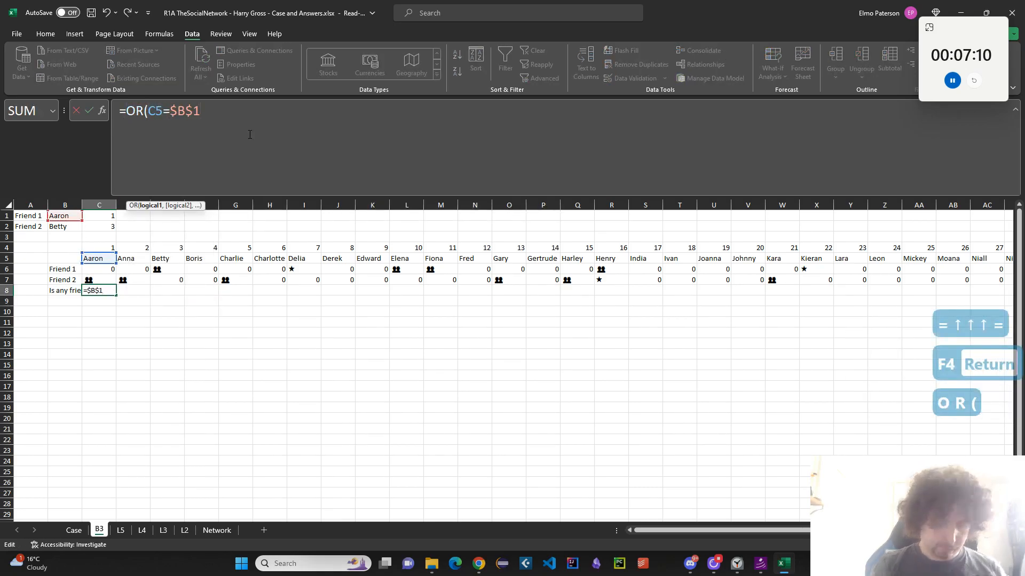
pyautogui.write(',')
pyautogui.click(107, 257)
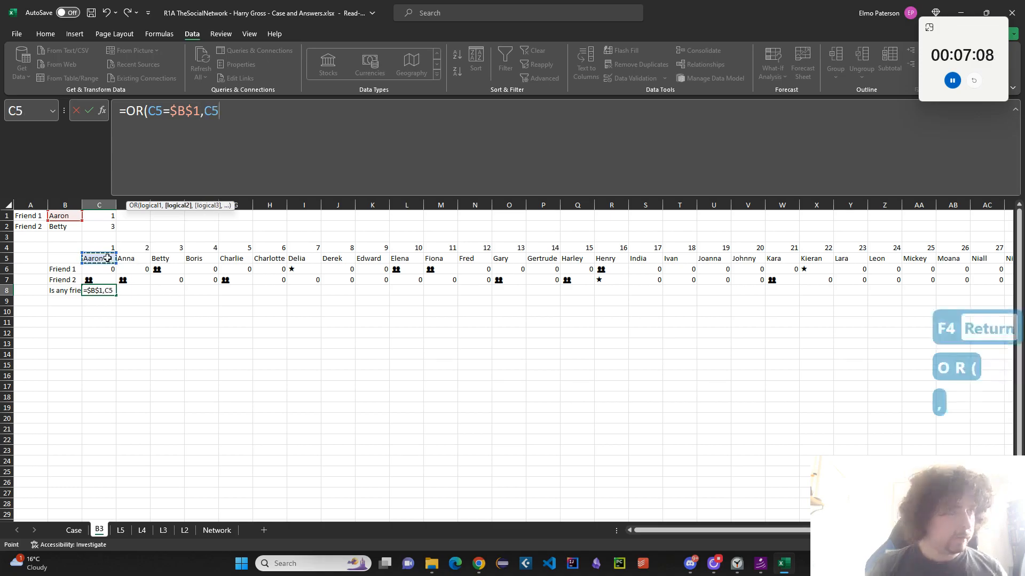
pyautogui.write('=')
pyautogui.click(71, 225)
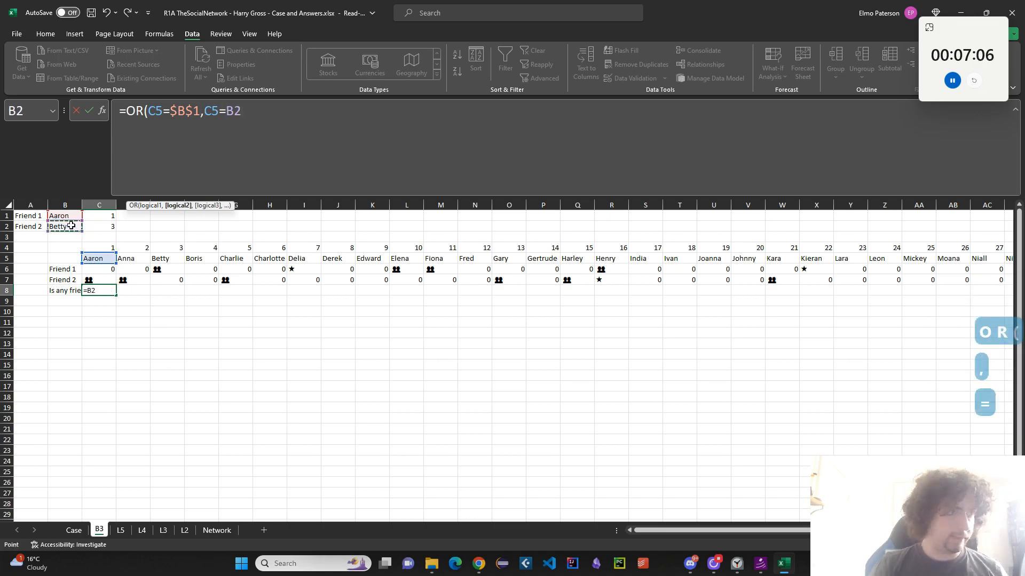
pyautogui.press('F4')
pyautogui.press('Return')
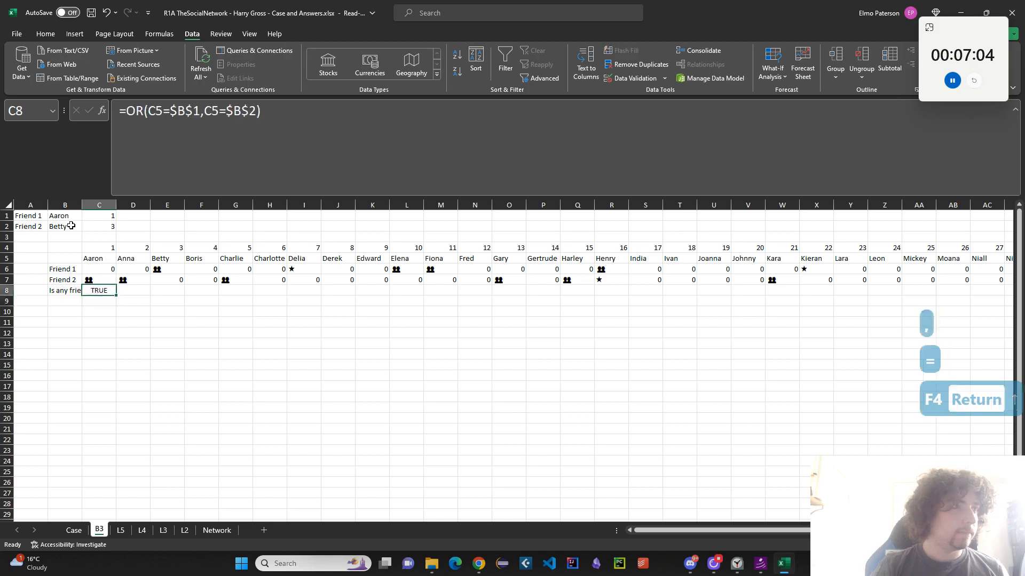
# Label B9 "Is Friends with Both" and widen column B to fit the labels
pyautogui.click(55, 302)
pyautogui.write('F')
pyautogui.press('BackSpace')
pyautogui.write('Is F')
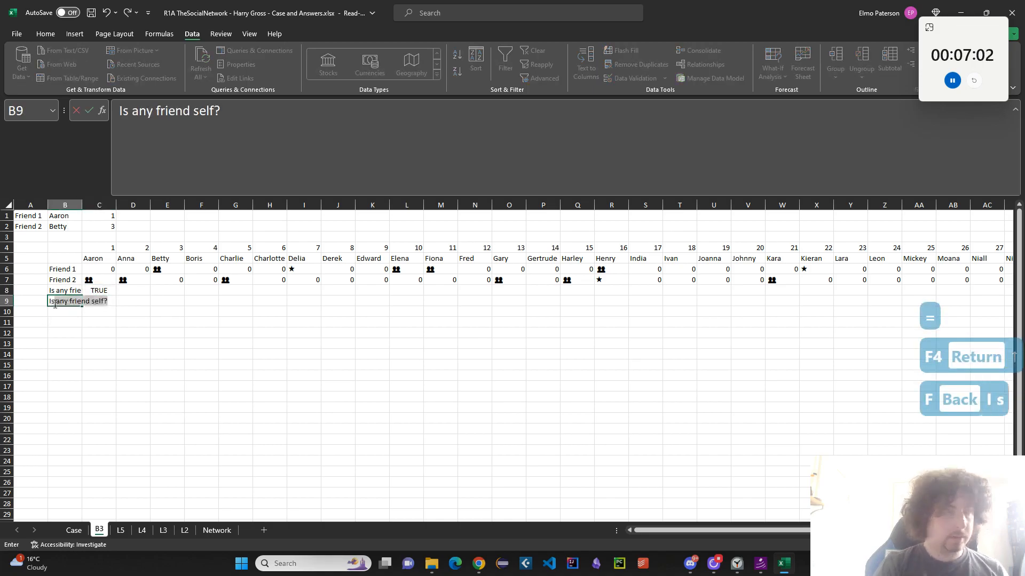
pyautogui.write('riends with Both')
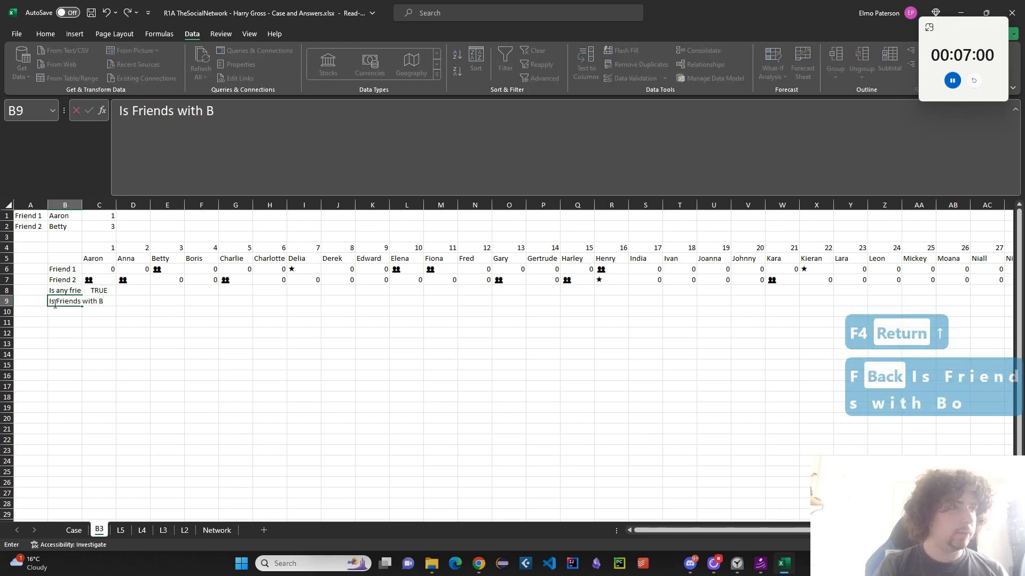
pyautogui.press('Return')
pyautogui.click(105, 289)
pyautogui.moveTo(82, 206); pyautogui.dragTo(115, 203)
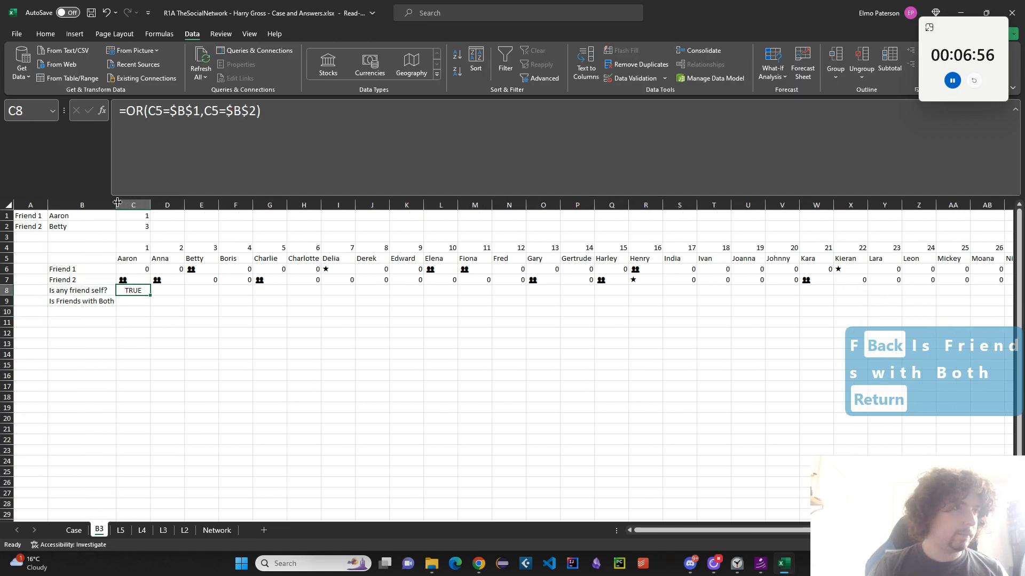
# Negate the self check in C8 by wrapping it as =NOT(OR(C5=$B$1,C5=$B$2))
pyautogui.click(105, 280)
pyautogui.click(94, 291)
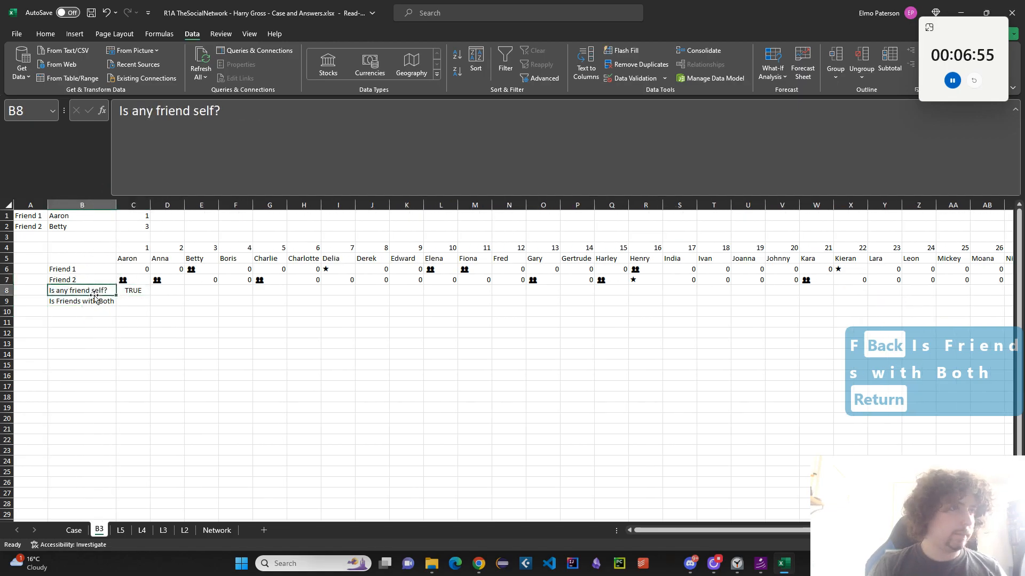
pyautogui.doubleClick(133, 291)
pyautogui.click(123, 111)
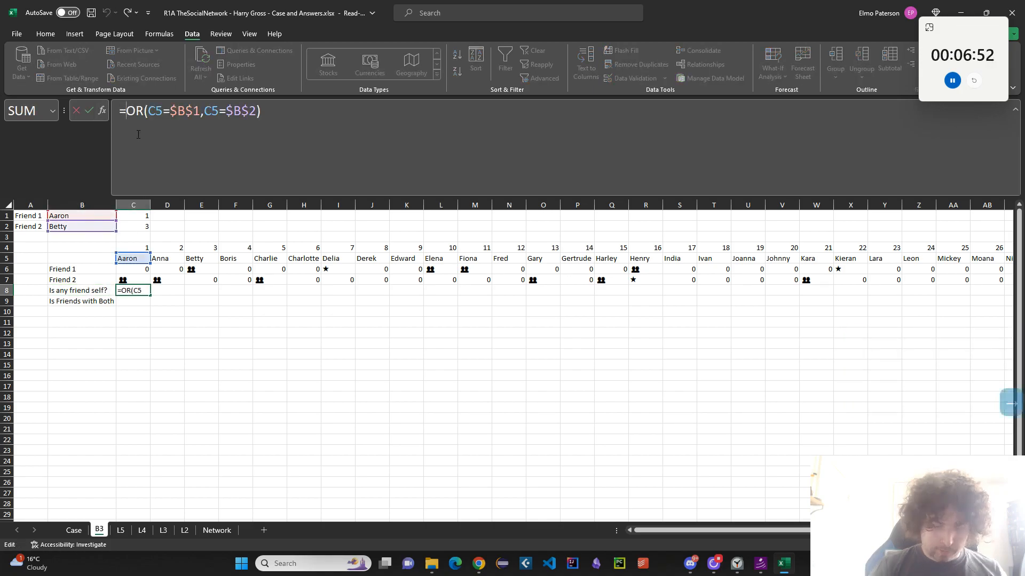
pyautogui.write('NOT(')
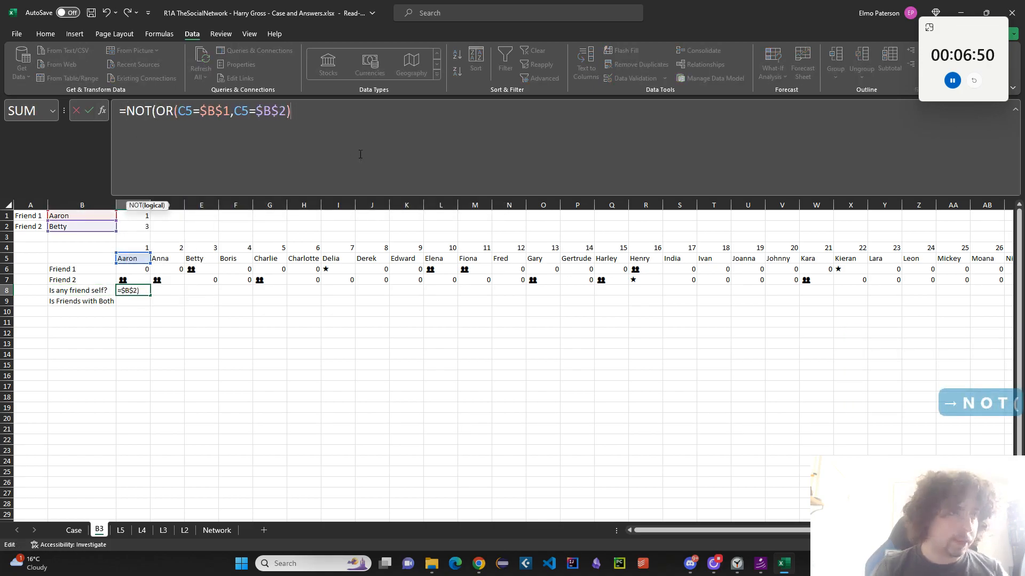
pyautogui.write(')')
pyautogui.press('Return')
pyautogui.click(272, 335)
# Enter =C6<>0 in C9 to test whether the first column's person is connected to Friend 1
pyautogui.click(137, 300)
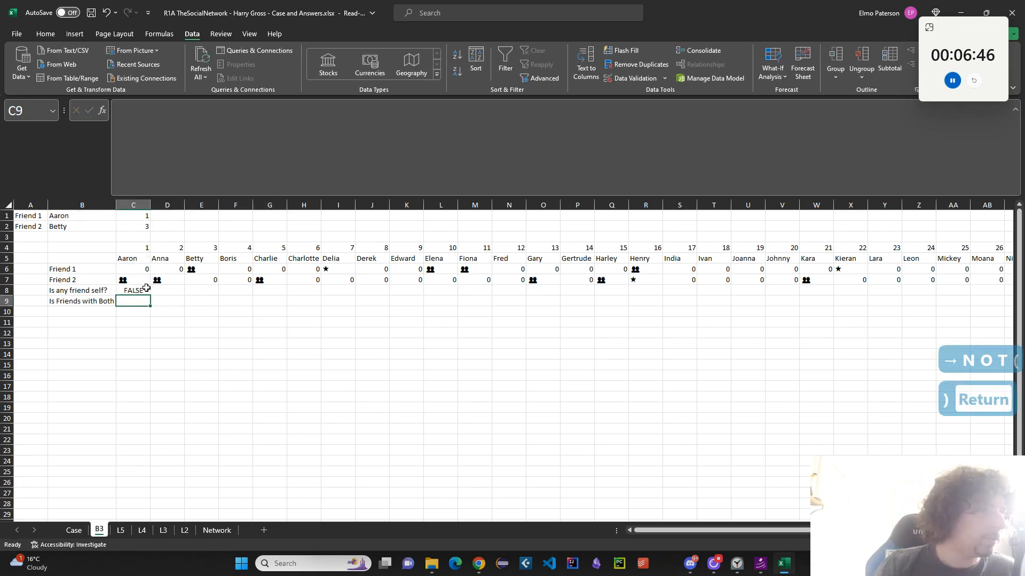
pyautogui.click(95, 290)
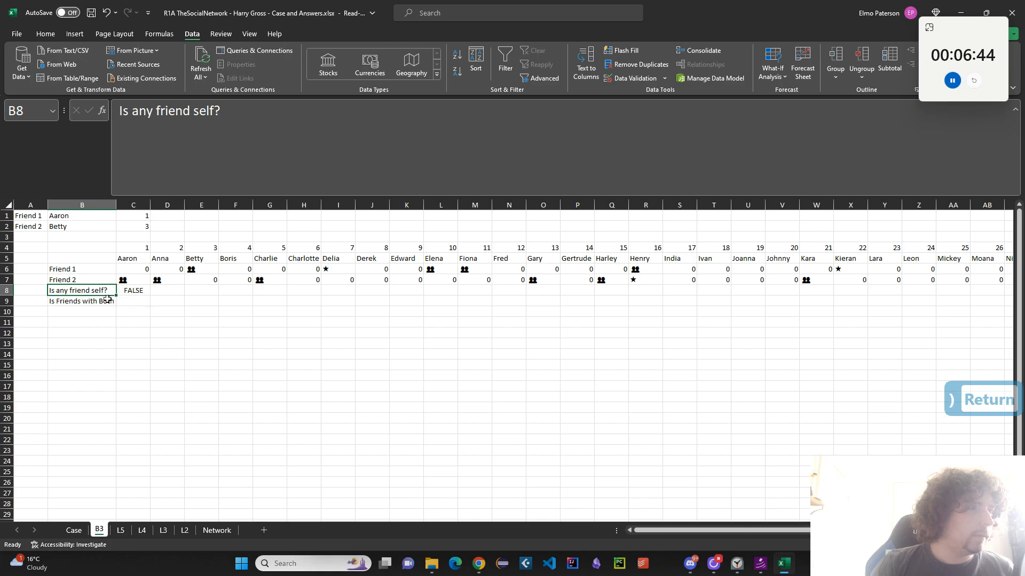
pyautogui.click(129, 303)
pyautogui.write('=')
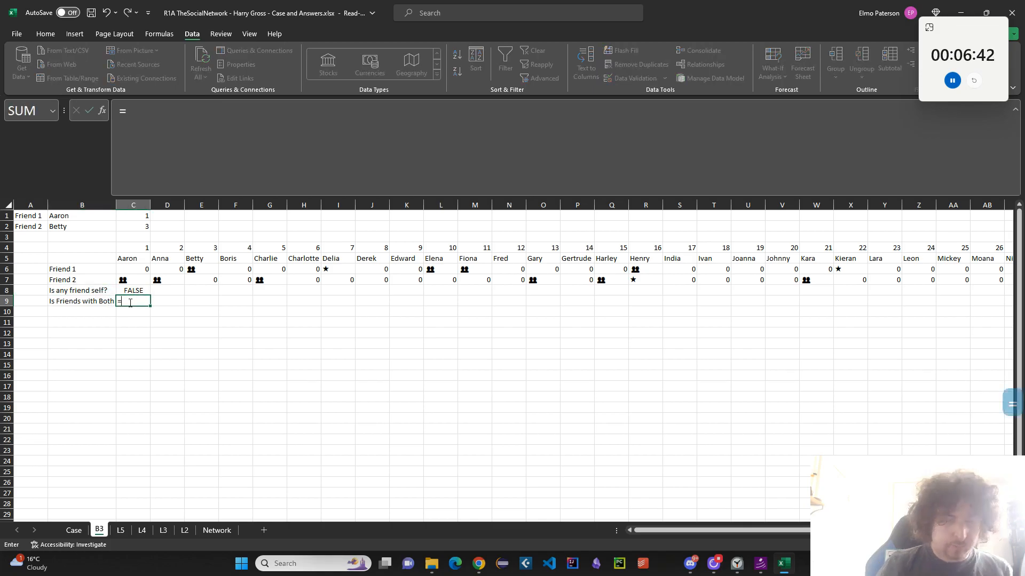
pyautogui.press('Up')
pyautogui.press('Up')
pyautogui.press('Up')
pyautogui.write('<>0')
pyautogui.press('Return')
# Extend the C9 formula to =AND(C6<>0,C8<>0)
pyautogui.click(130, 302)
pyautogui.click(131, 117)
pyautogui.write('AND(C6<>0')
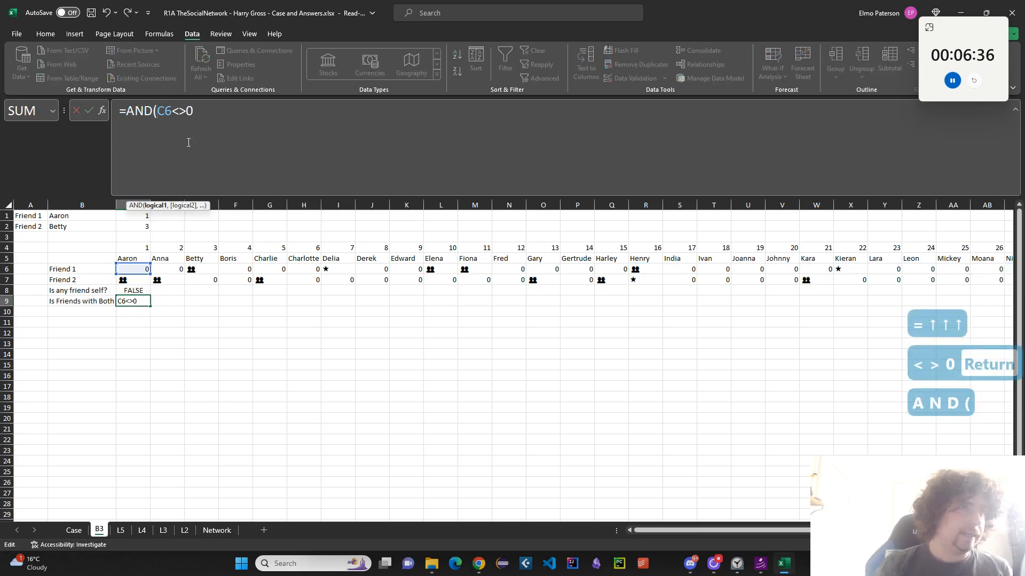
pyautogui.write(',')
pyautogui.click(130, 290)
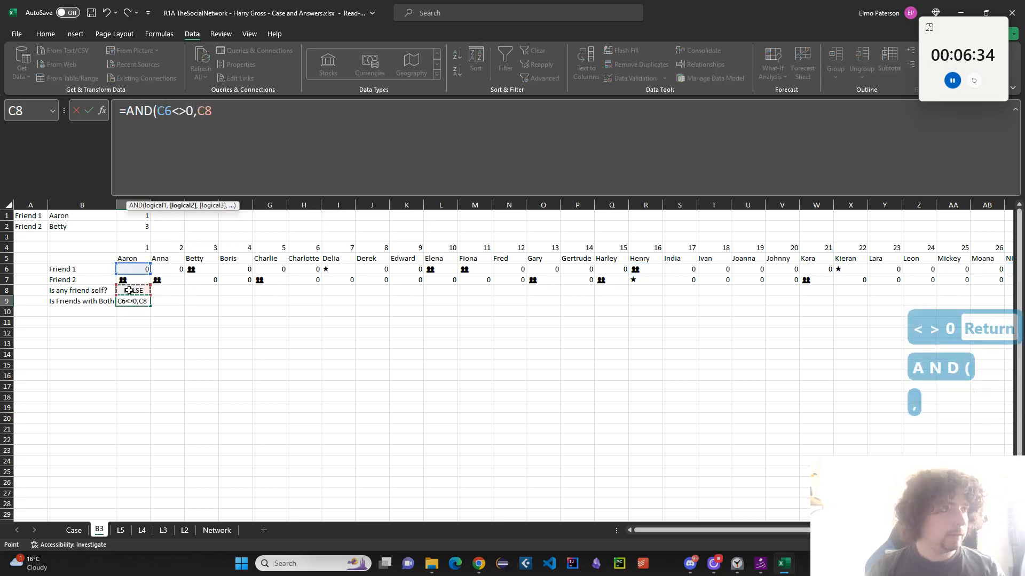
pyautogui.write('<>0')
pyautogui.press('Return')
# Copy the C8:C9 formulas across both rows through column AZ
pyautogui.press('Up')
pyautogui.press('Up')
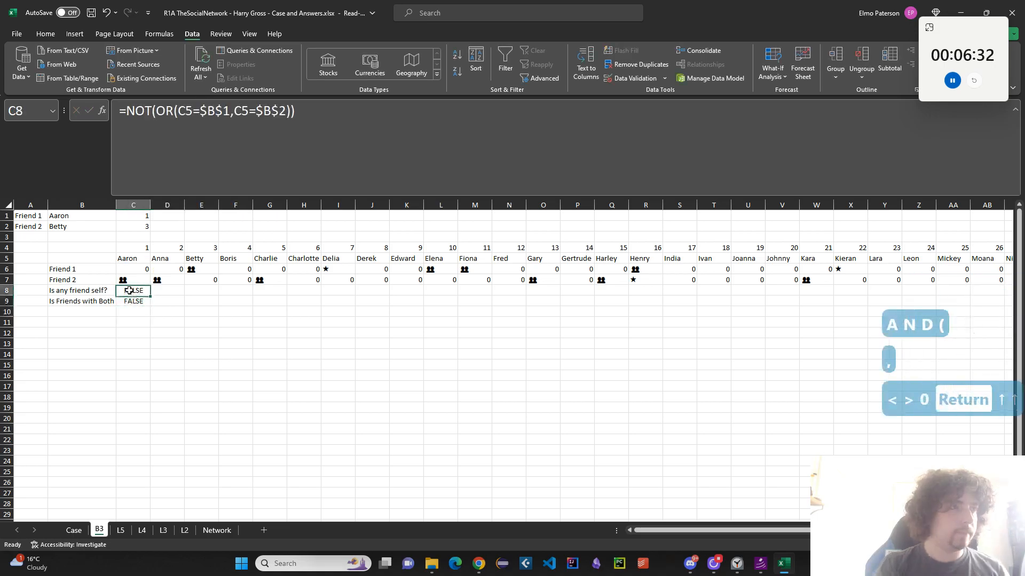
pyautogui.hotkey('shift', 'Down')
pyautogui.hotkey('ctrl', 'c')
pyautogui.press('Up')
pyautogui.hotkey('ctrl', 'Right')
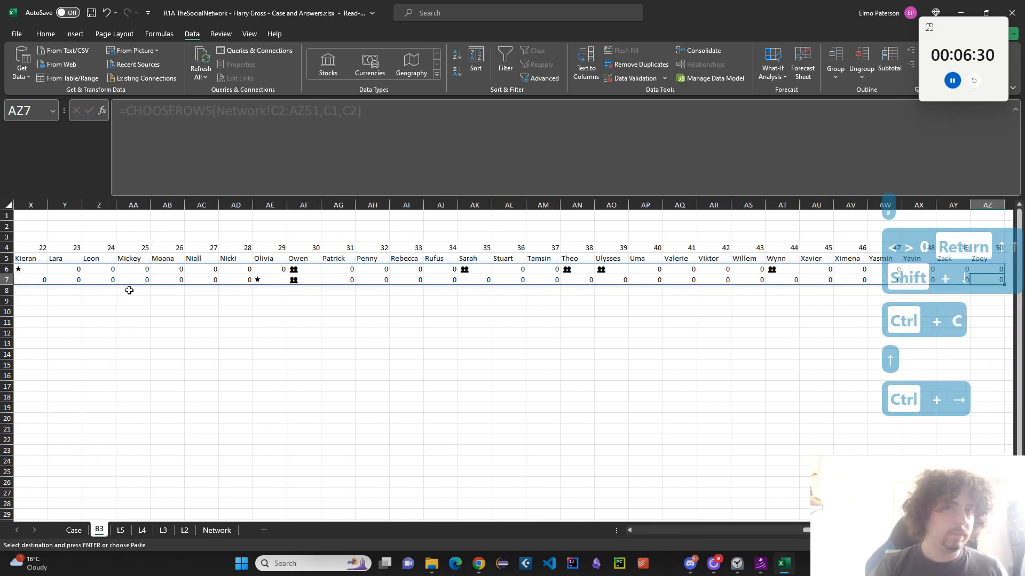
pyautogui.press('Down')
pyautogui.hotkey('shift', 'Down')
pyautogui.hotkey('ctrl', 'shift', 'Left')
pyautogui.hotkey('ctrl', 'v')
pyautogui.hotkey('ctrl', 'Left')
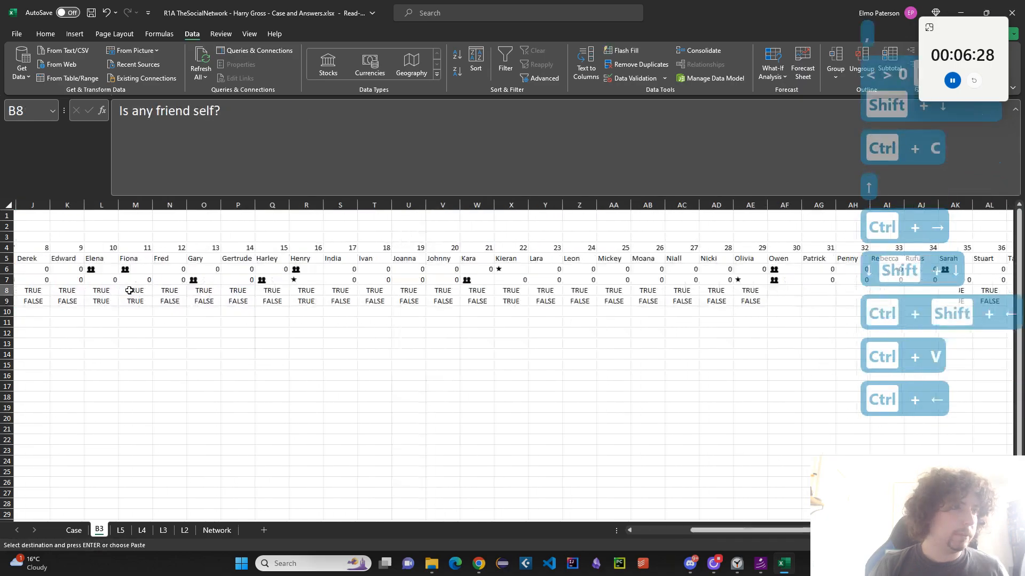
# Examine the copied formulas in rows 8 and 9 and the cells they reference, including the both-friends test in E9
pyautogui.press('Left')
pyautogui.press('Right')
pyautogui.press('Right')
pyautogui.press('Right')
pyautogui.press('Right')
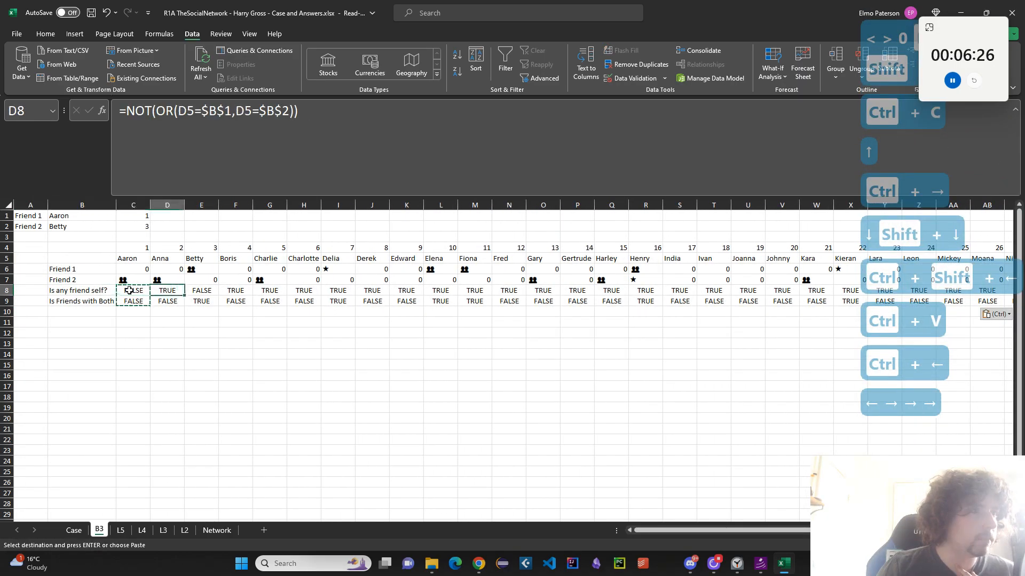
pyautogui.press('Right')
pyautogui.click(259, 137)
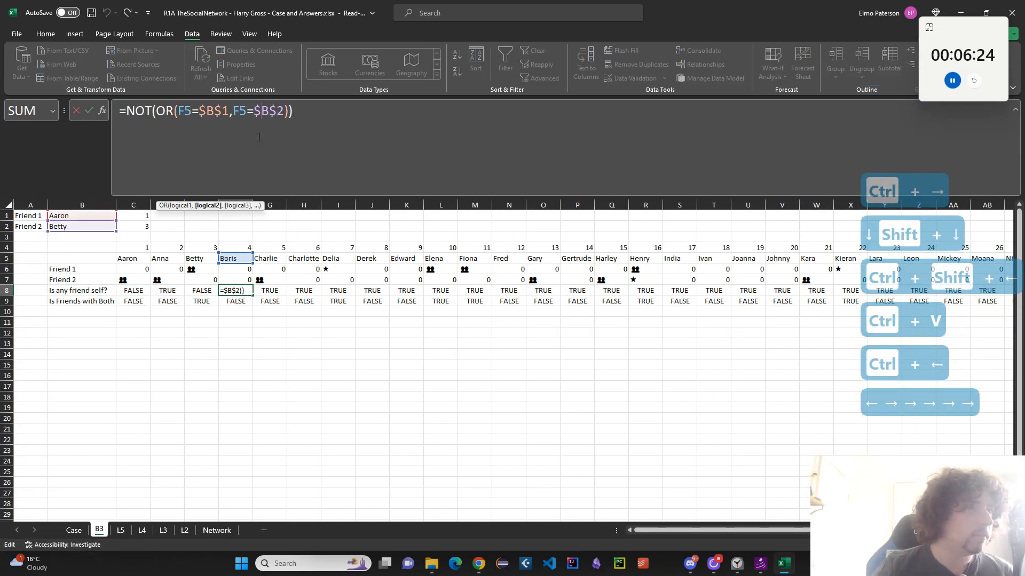
pyautogui.press('Tab')
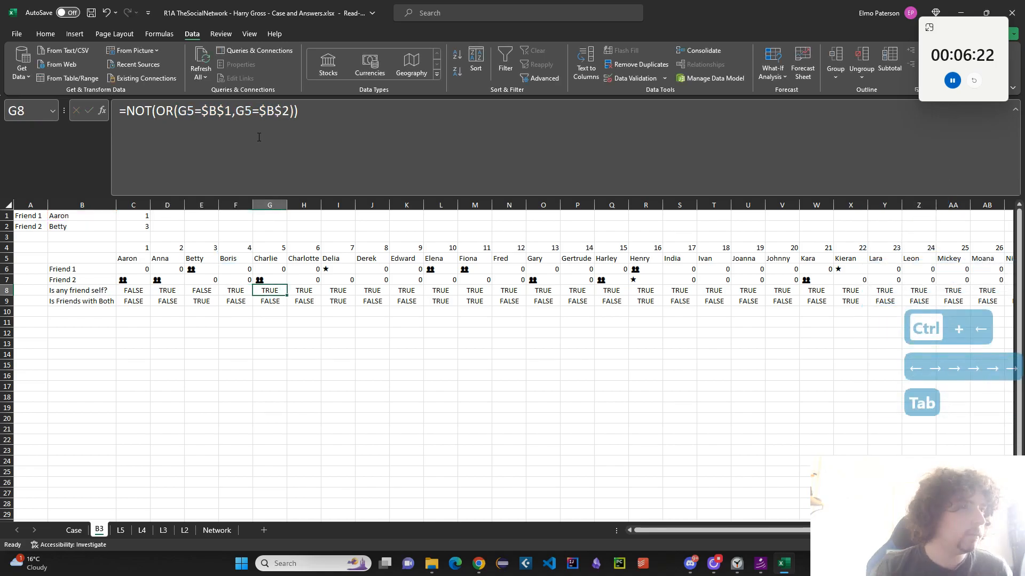
pyautogui.click(259, 137)
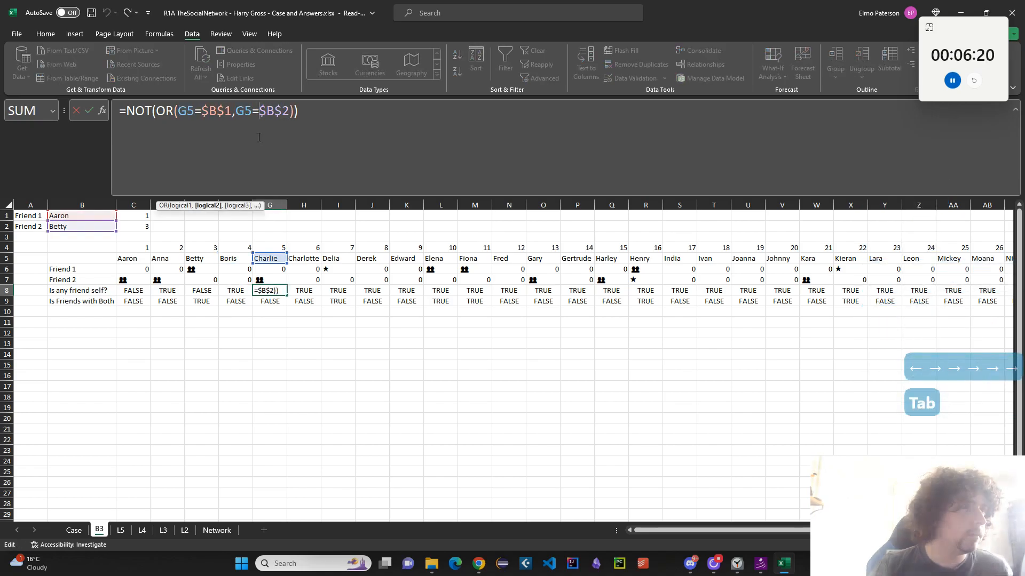
pyautogui.press('Tab')
pyautogui.press('Tab')
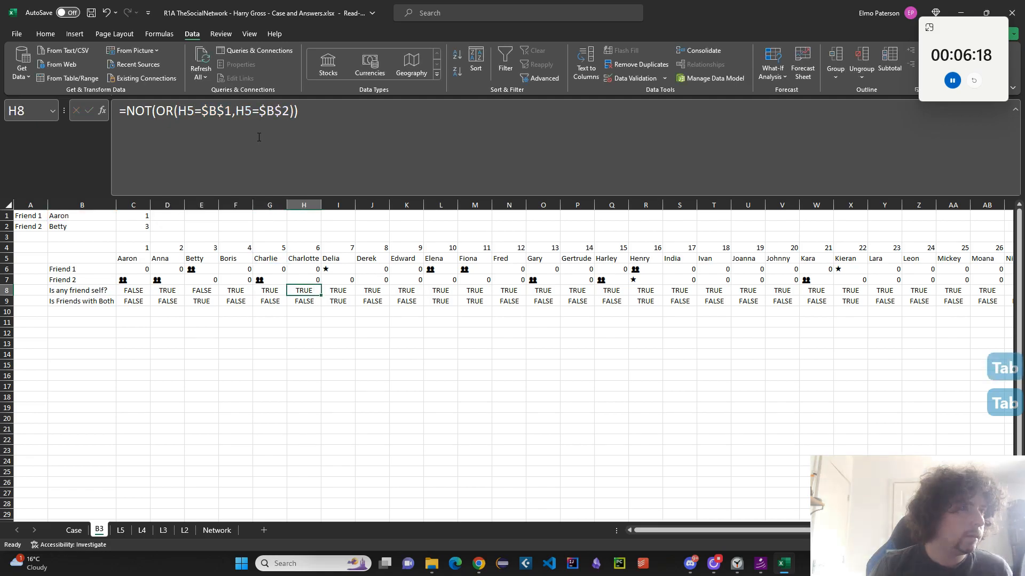
pyautogui.press('Tab')
pyautogui.press('Tab')
pyautogui.click(202, 292)
pyautogui.click(147, 293)
pyautogui.click(129, 302)
pyautogui.click(195, 302)
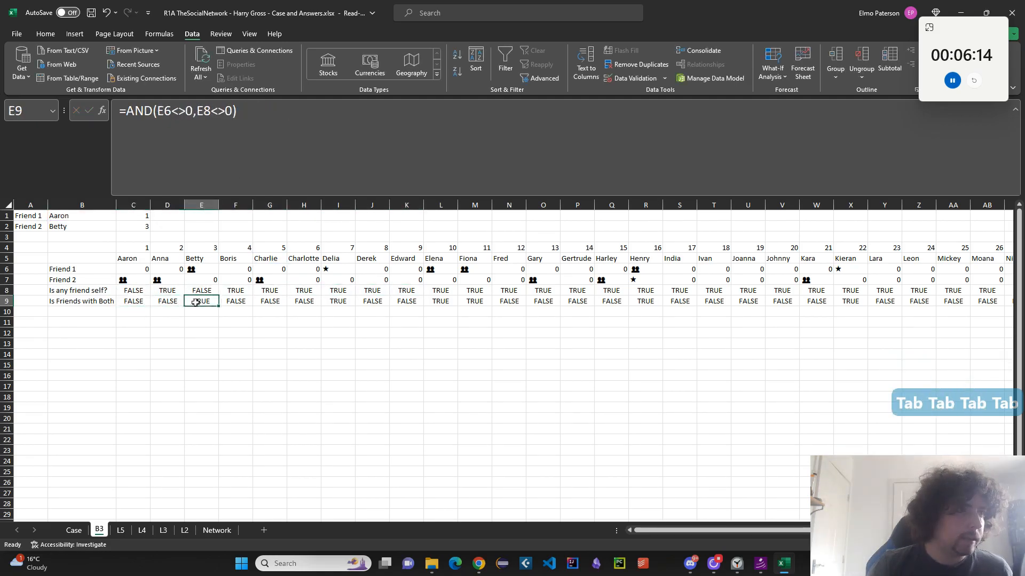
pyautogui.click(282, 133)
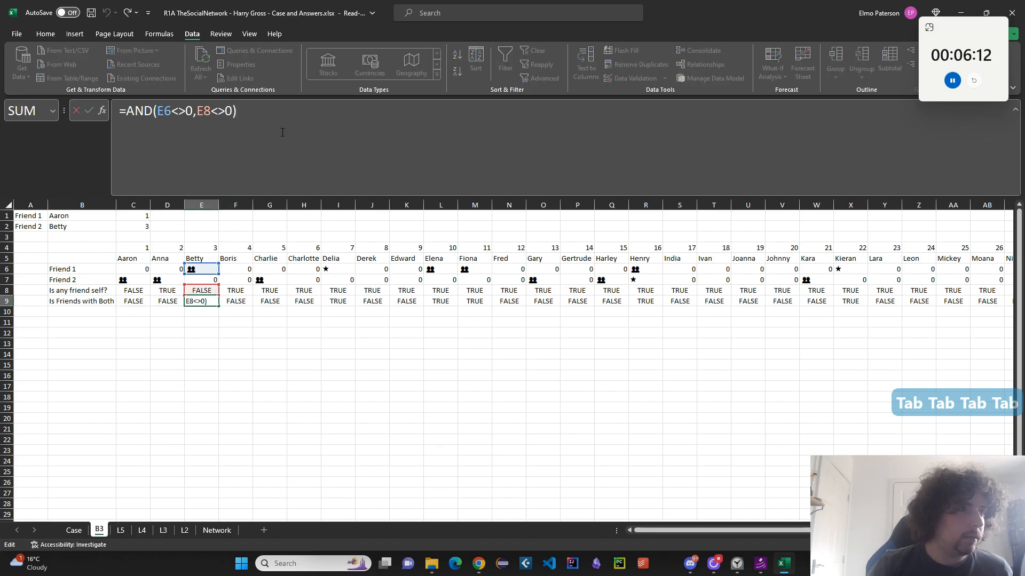
# Correct the second condition in C9 so the formula reads =AND(C6<>0,C7<>0)
pyautogui.click(138, 301)
pyautogui.click(212, 160)
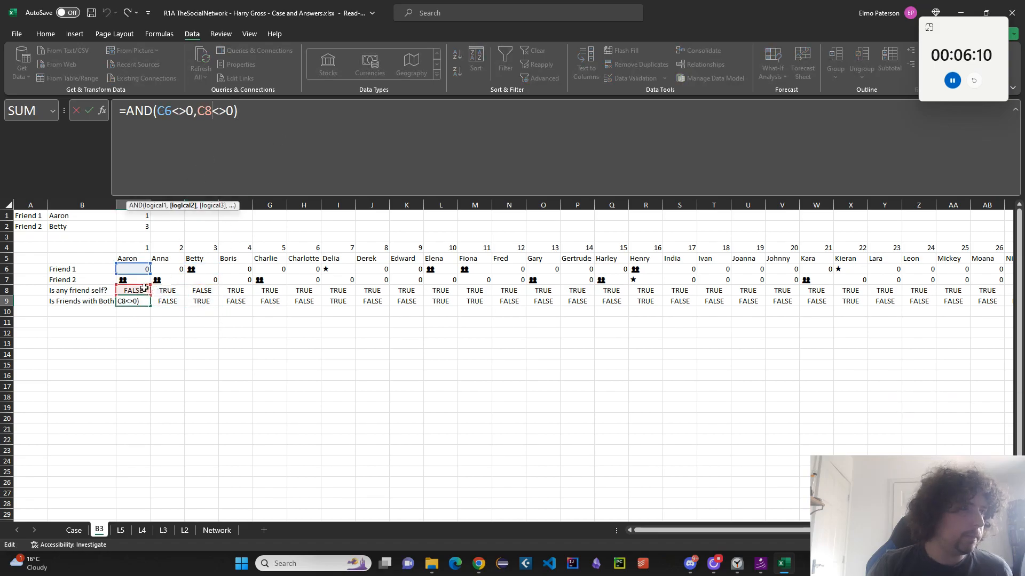
pyautogui.click(141, 280)
pyautogui.press('Return')
pyautogui.click(138, 304)
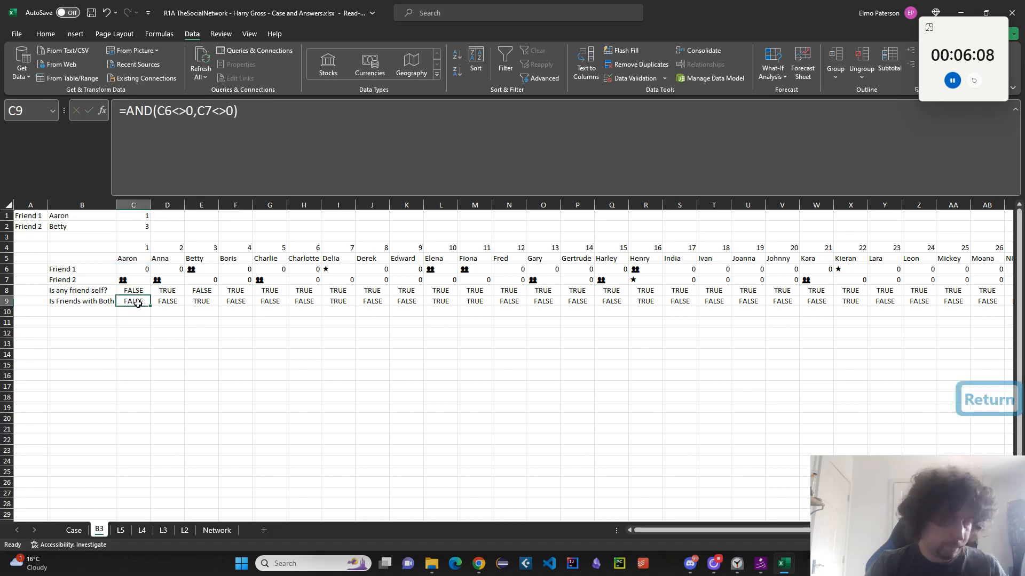
# Copy the corrected C9 formula across row 9 through column AZ
pyautogui.hotkey('ctrl', 'c')
pyautogui.hotkey('ctrl', 'shift', 'Down')
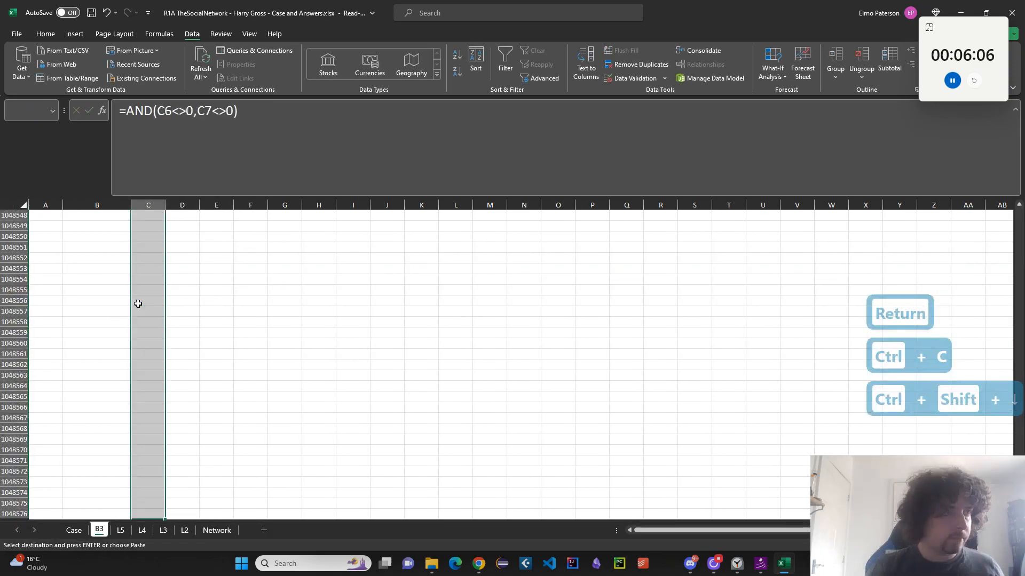
pyautogui.press('Up')
pyautogui.press('Down')
pyautogui.hotkey('ctrl', 'c')
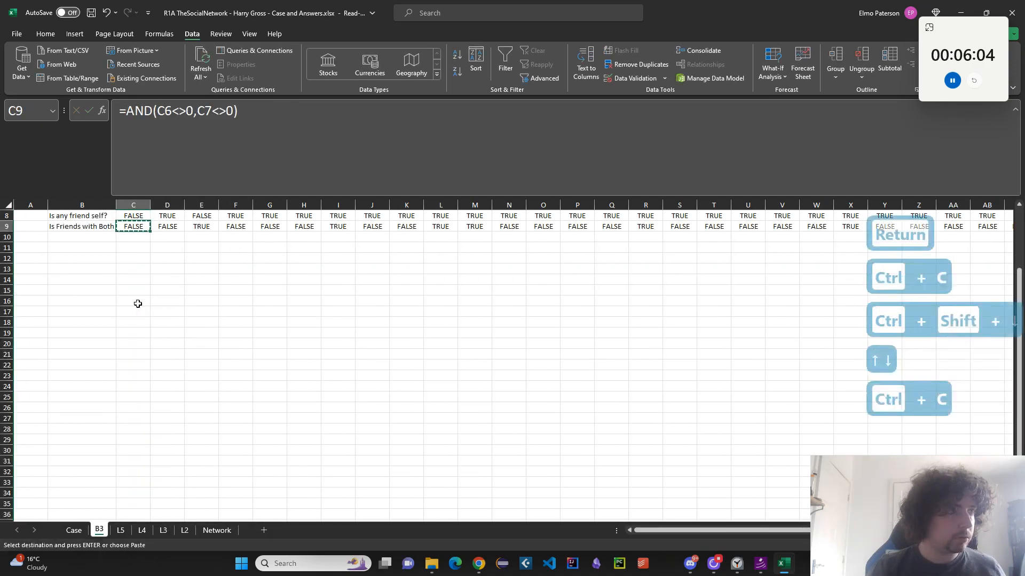
pyautogui.hotkey('ctrl', 'shift', 'Right')
pyautogui.hotkey('ctrl', 'v')
# Check the refilled row 9 against the friend rows above it, comparing columns E and R
pyautogui.press('Left')
pyautogui.press('Up')
pyautogui.press('Right')
pyautogui.press('Right')
pyautogui.press('Right')
pyautogui.press('Down')
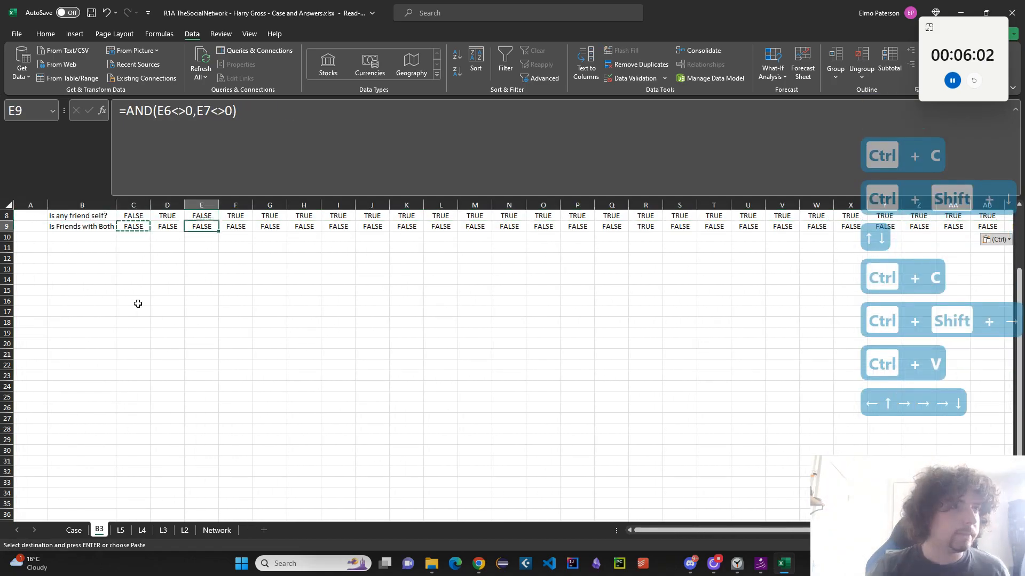
pyautogui.scroll(3, 183, 320)
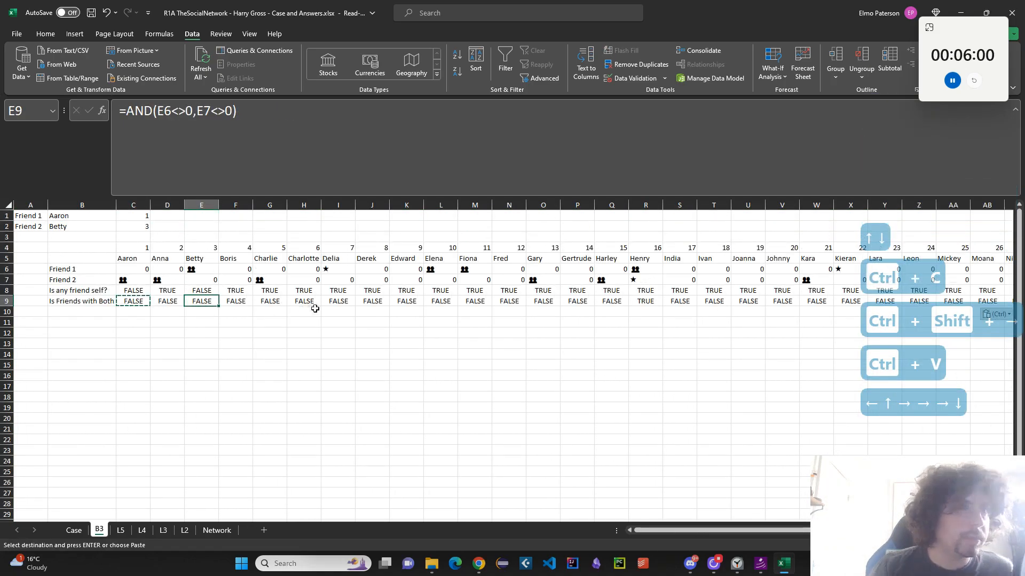
pyautogui.click(647, 290)
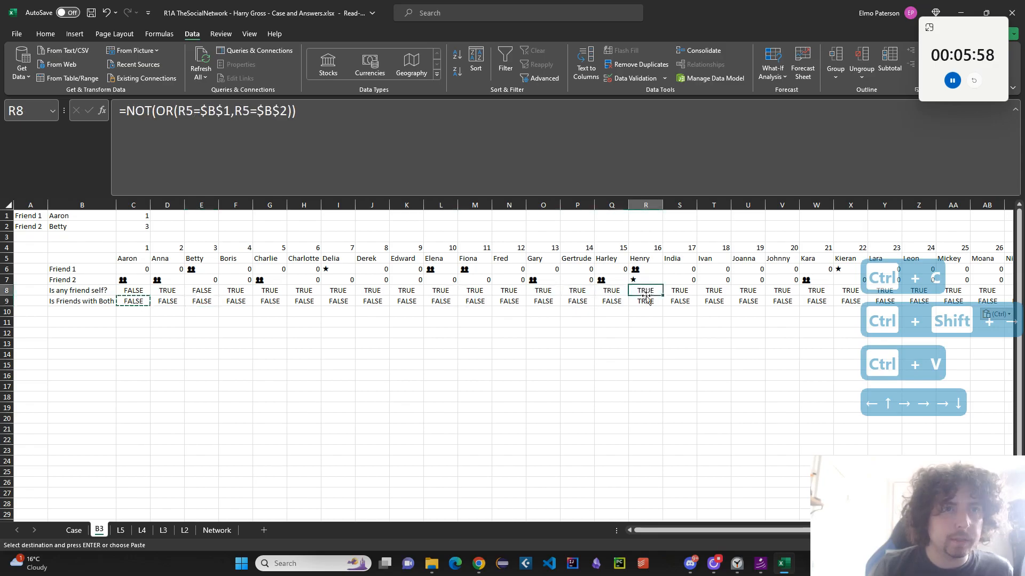
# Label B10 "Use?" beneath the "Is Friends with Both" row
pyautogui.click(98, 312)
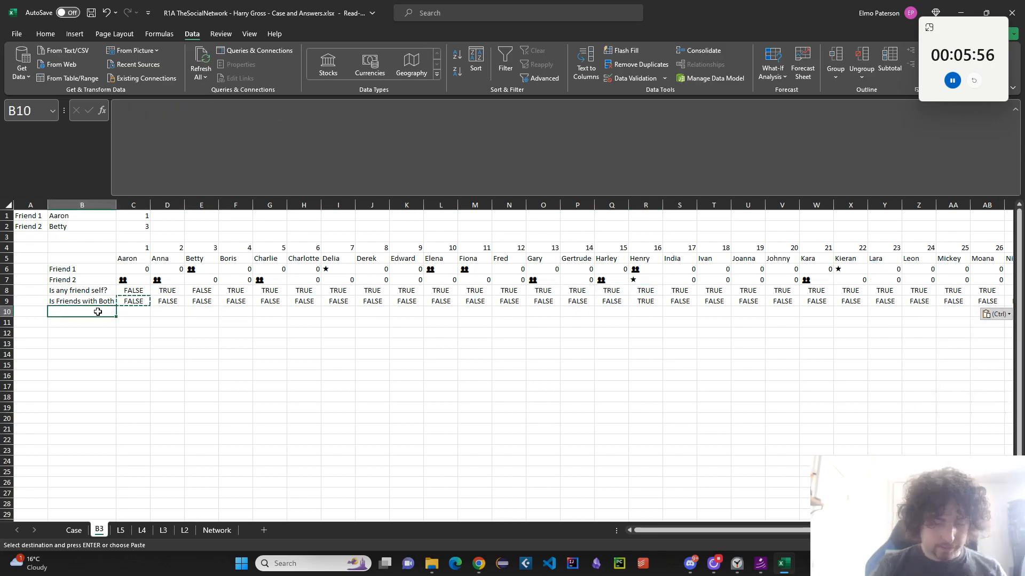
pyautogui.write('Use?')
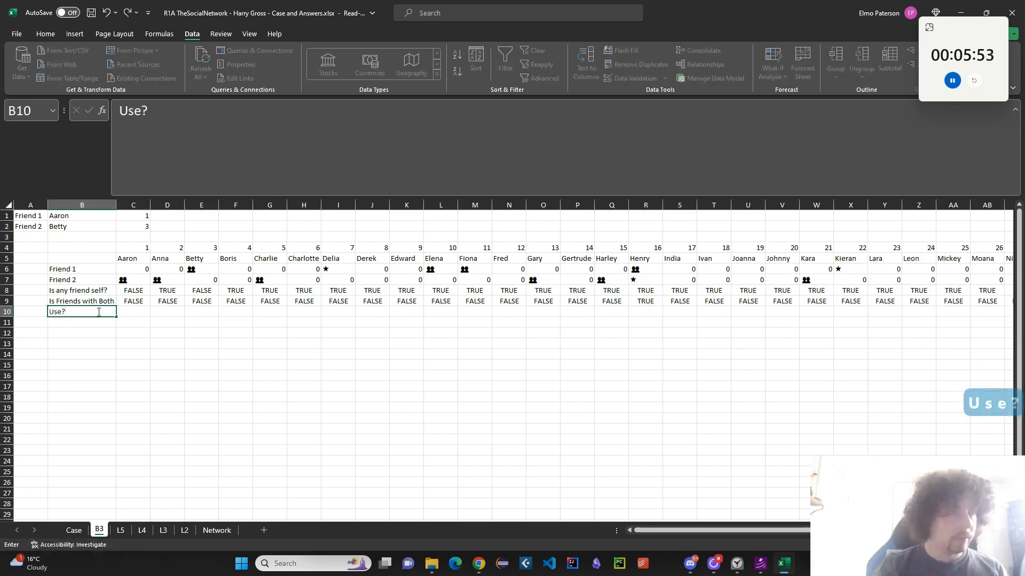
pyautogui.press('Tab')
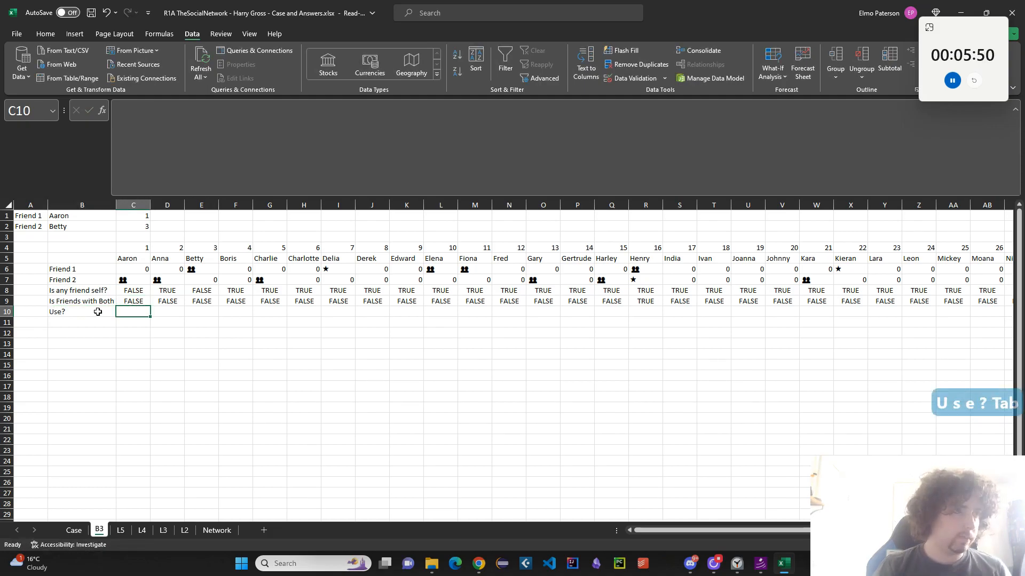
# Enter =AND(C8:C9) in C10 to combine the self check with the both-friends check
pyautogui.write('-')
pyautogui.press('BackSpace')
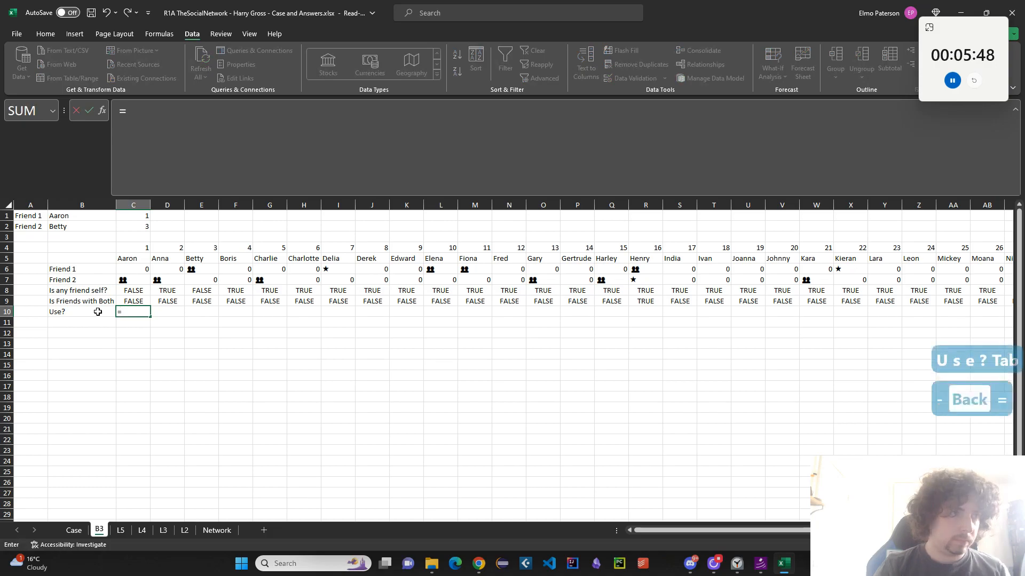
pyautogui.write('=ABN')
pyautogui.hotkey('shift', 'BackSpace')
pyautogui.hotkey('shift', 'BackSpace')
pyautogui.write('ND(')
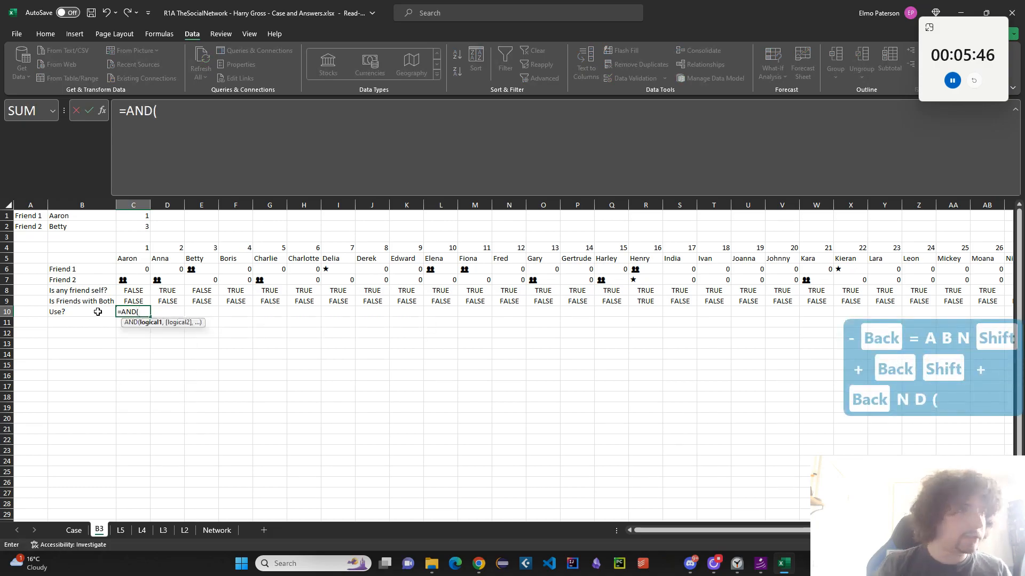
pyautogui.moveTo(133, 291); pyautogui.dragTo(135, 302)
pyautogui.press('Return')
# Copy the C10 formula across the "Use?" row through column AZ, then return to C11
pyautogui.click(136, 313)
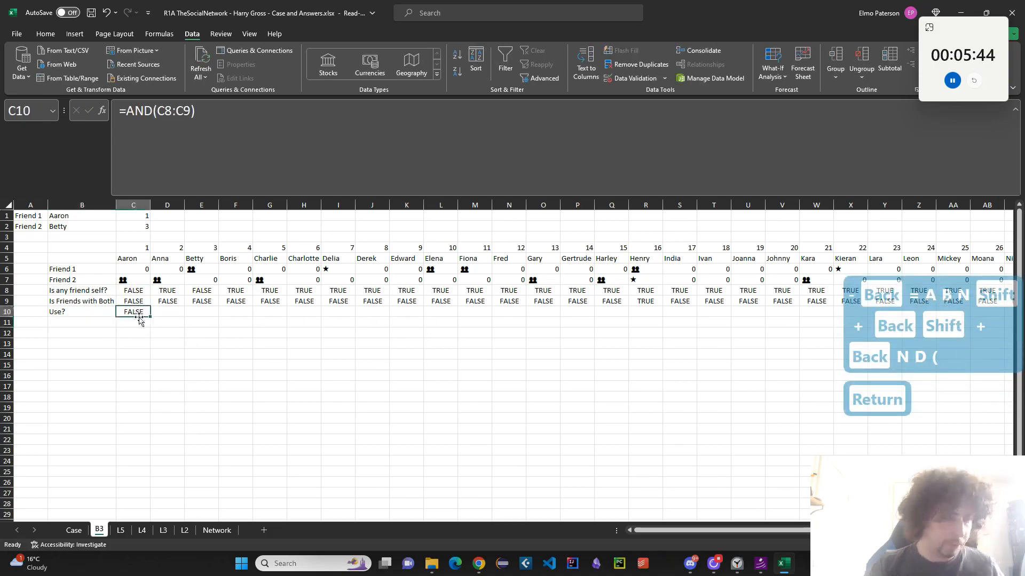
pyautogui.hotkey('ctrl', 'c')
pyautogui.press('Up')
pyautogui.hotkey('ctrl', 'Right')
pyautogui.press('Down')
pyautogui.hotkey('ctrl', 'shift', 'Left')
pyautogui.hotkey('ctrl', 'v')
pyautogui.press('Down')
pyautogui.press('Left')
pyautogui.press('Up')
pyautogui.hotkey('ctrl', 'Left')
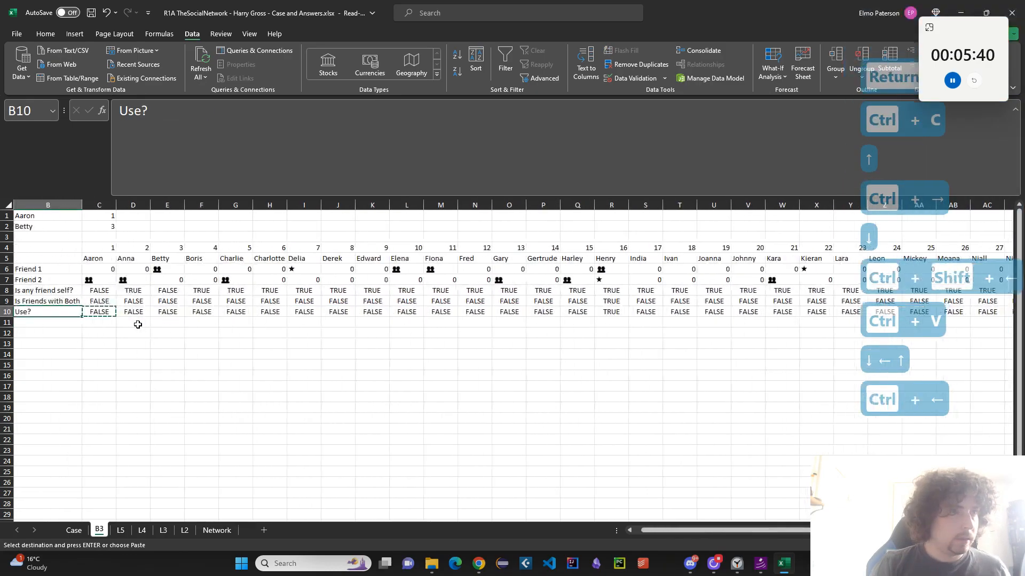
pyautogui.press('Down')
pyautogui.press('Left')
pyautogui.press('Right')
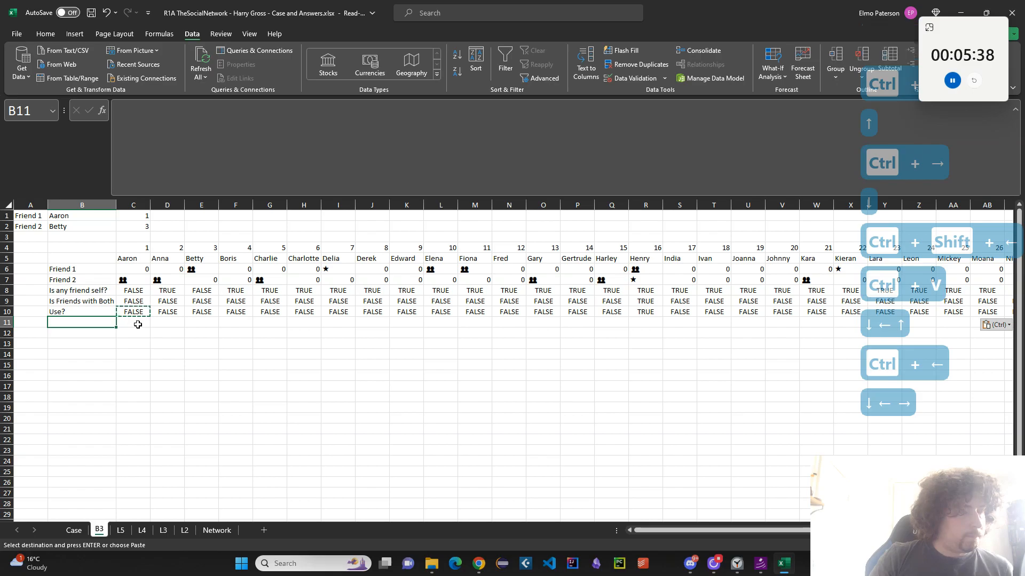
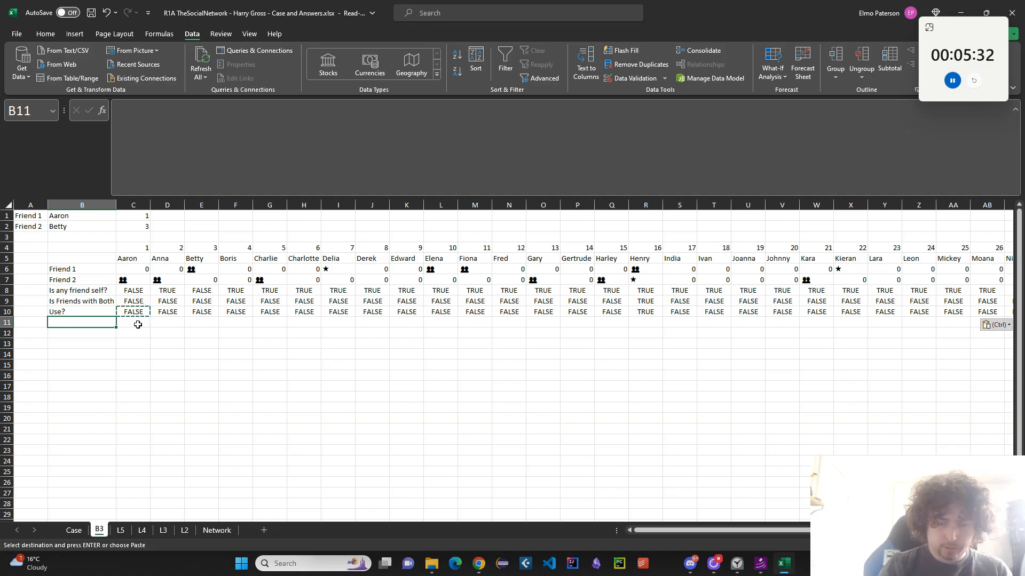
pyautogui.press('Right')
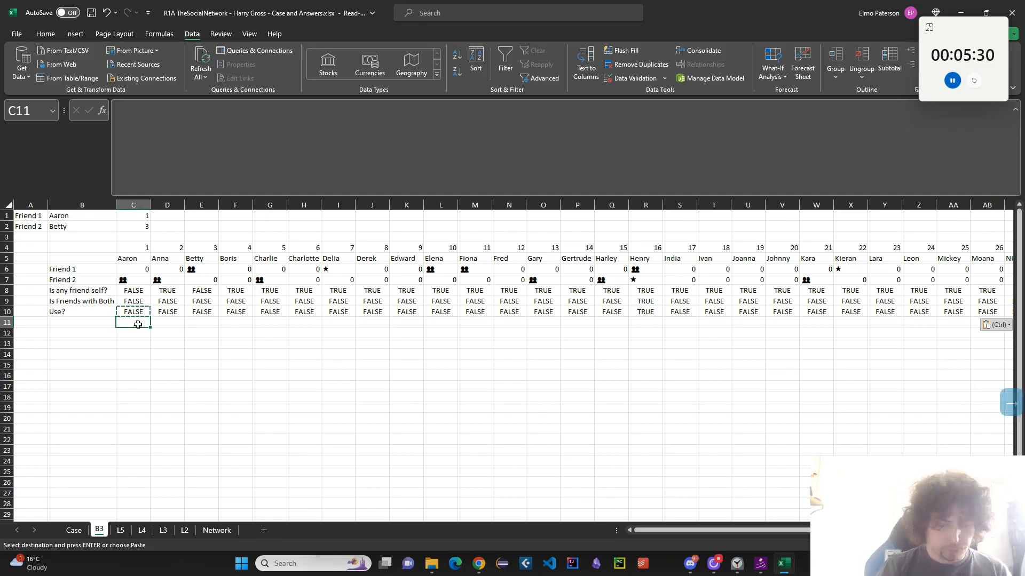
# Enter =IF(C10,$B$1&$B$2&C5) in C11 to join the two friends' names with the column's name
pyautogui.write('=IF(')
pyautogui.press('Up')
pyautogui.write(',')
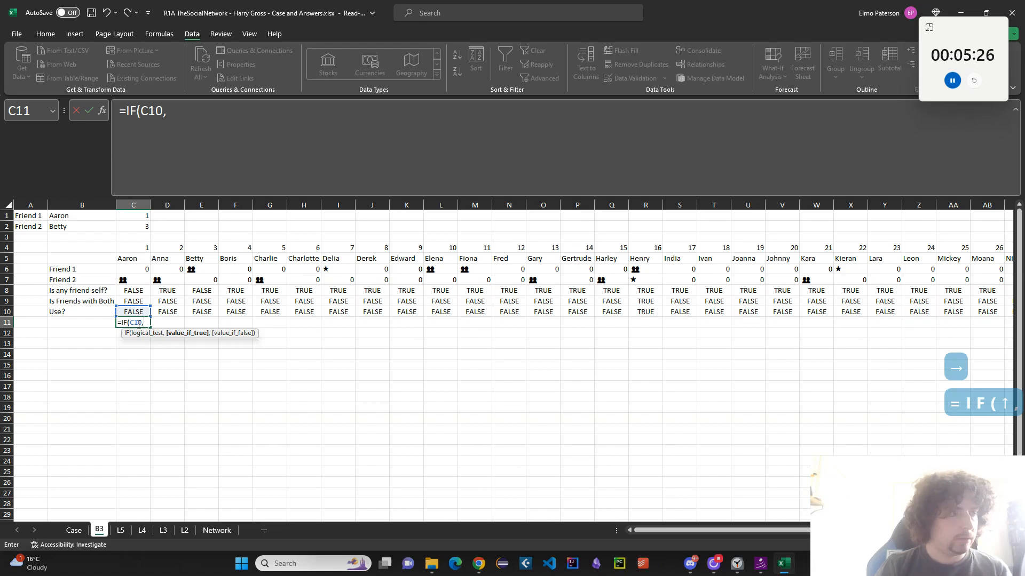
pyautogui.click(83, 215)
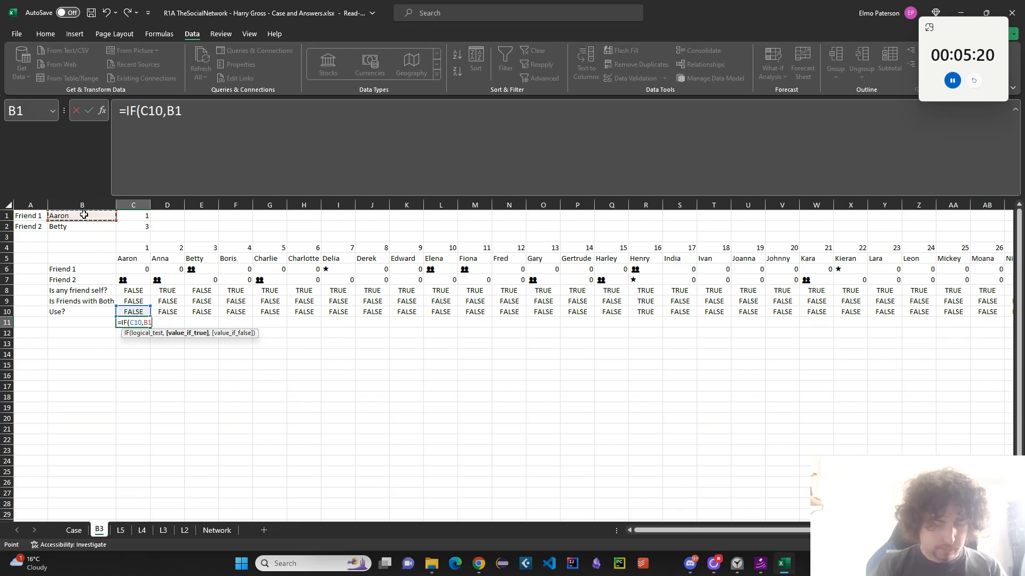
pyautogui.press('F4')
pyautogui.write('&')
pyautogui.click(86, 228)
pyautogui.press('F4')
pyautogui.write('*')
pyautogui.hotkey('shift', 'BackSpace')
pyautogui.write('&')
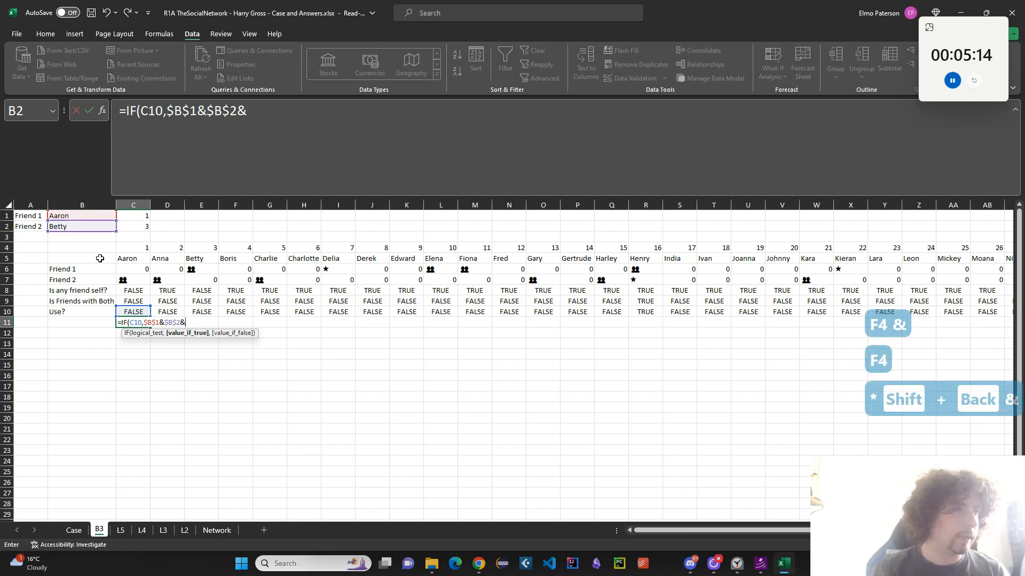
pyautogui.click(127, 256)
pyautogui.press('Return')
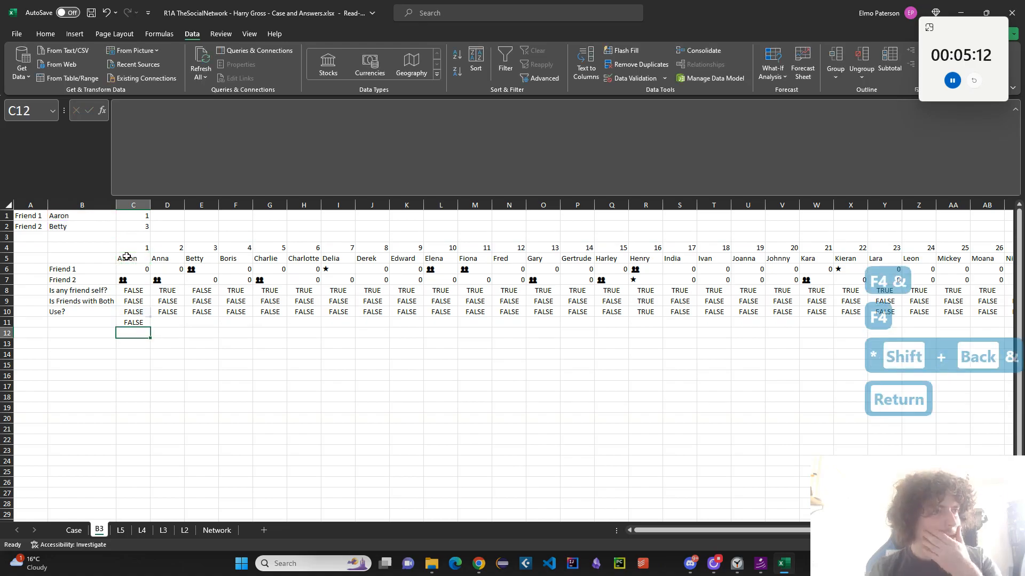
# Add an empty string as the C11 formula's false result
pyautogui.click(134, 322)
pyautogui.click(328, 152)
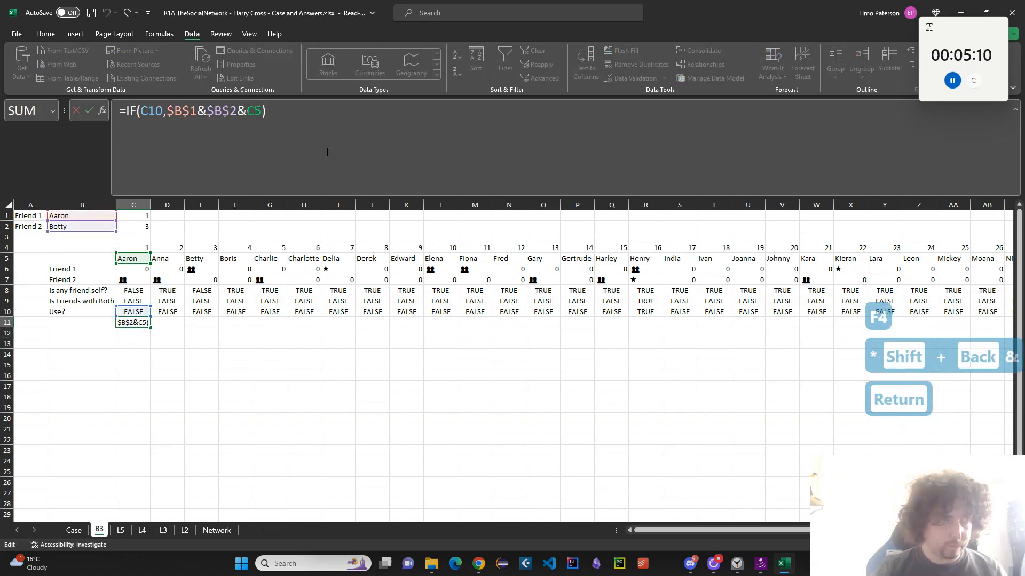
pyautogui.press('Left')
pyautogui.write(',""')
pyautogui.press('Return')
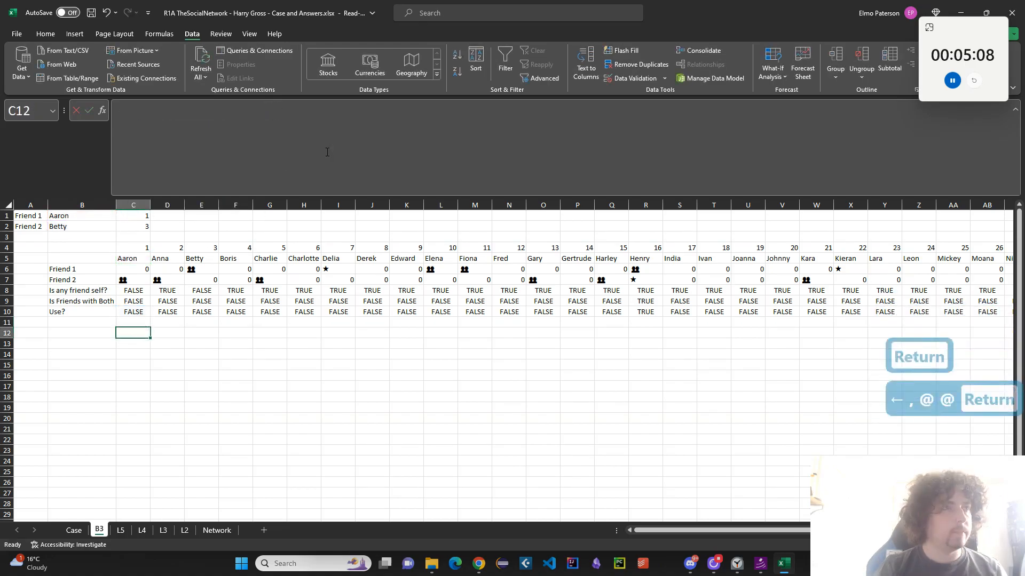
# Fill the C11 formula across to S11 and check the joined names in R11
pyautogui.press('Up')
pyautogui.moveTo(151, 327); pyautogui.dragTo(701, 324)
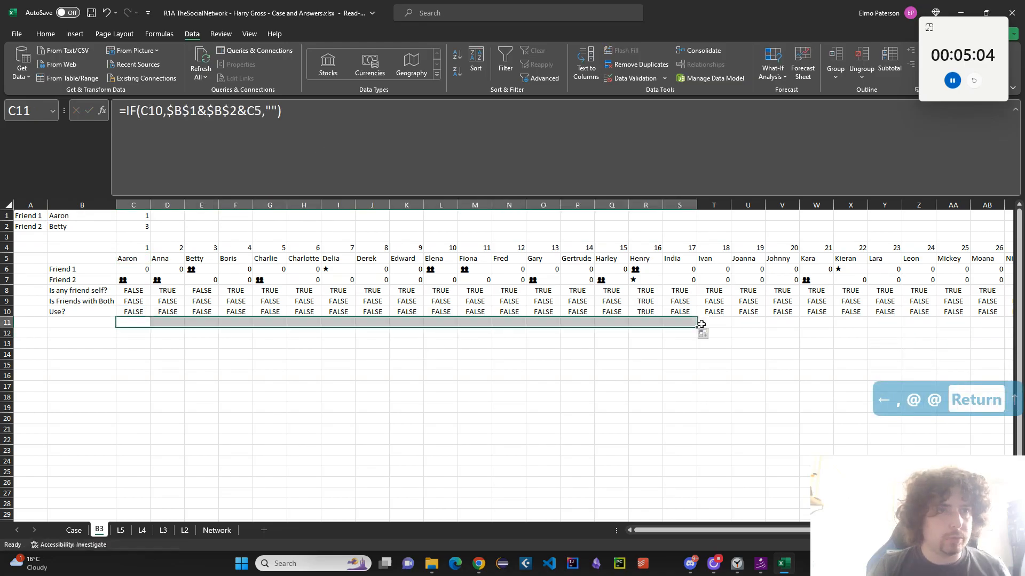
pyautogui.click(662, 322)
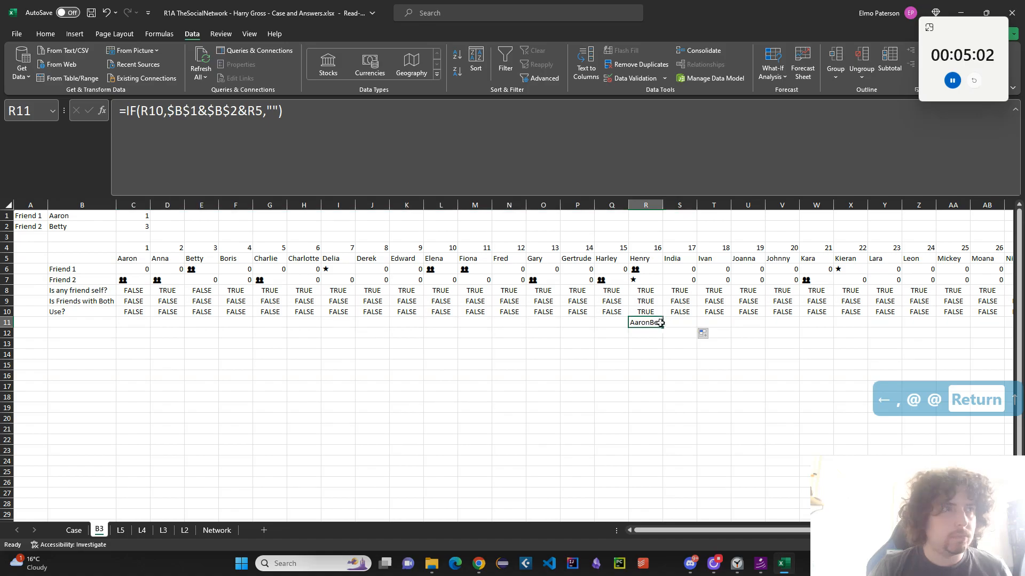
# Clear the filled copies from D11:S11 and return to C11
pyautogui.moveTo(677, 325); pyautogui.dragTo(177, 329)
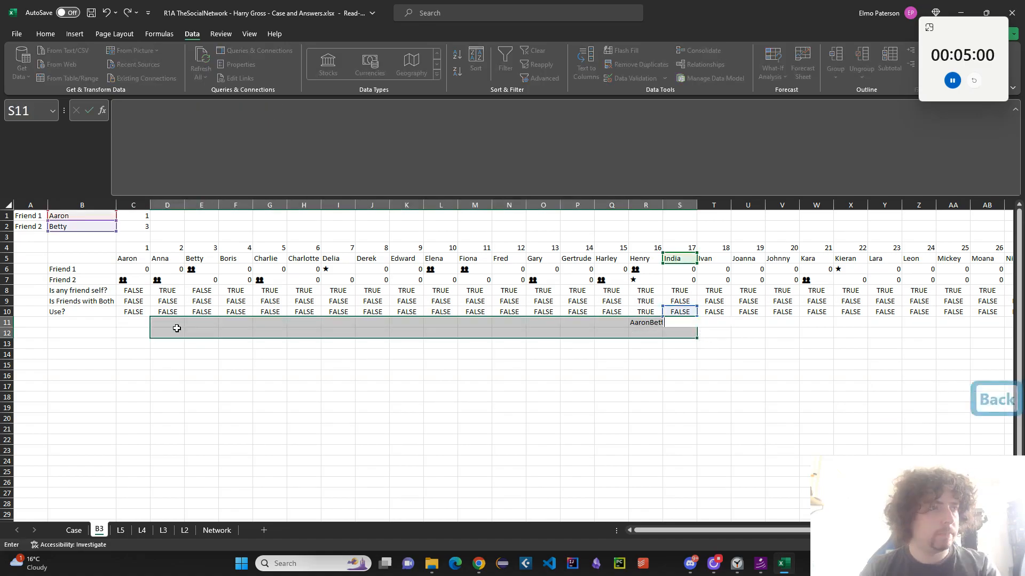
pyautogui.press('Delete')
pyautogui.click(478, 397)
pyautogui.moveTo(687, 322); pyautogui.dragTo(170, 356)
pyautogui.press('Delete')
pyautogui.click(148, 325)
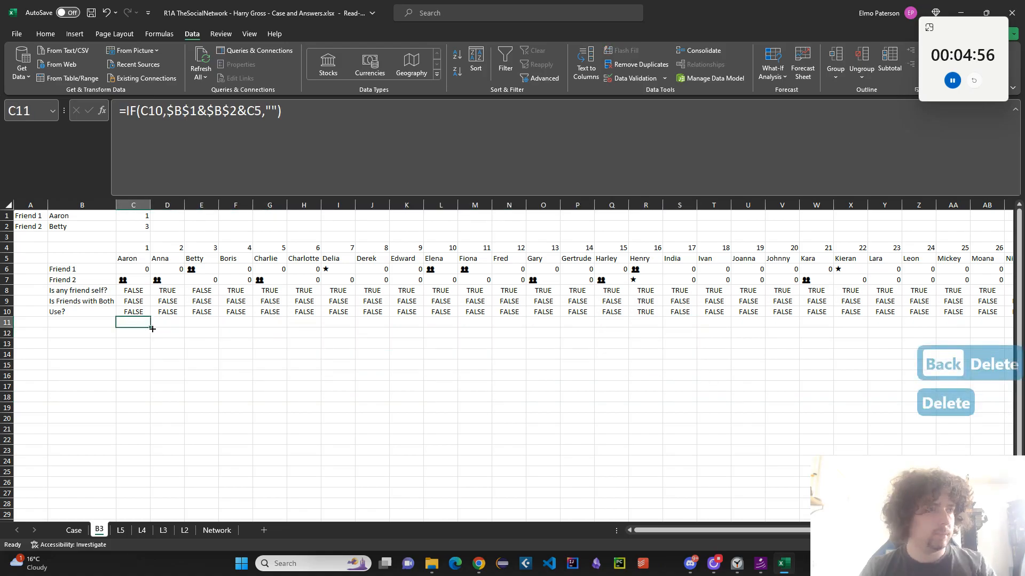
# Start a replacement formula in C11 that tests C10 and uses TEXTJOIN with a ";" delimiter and ignore-empty set to 1
pyautogui.write('=IF(')
pyautogui.click(140, 313)
pyautogui.write(',')
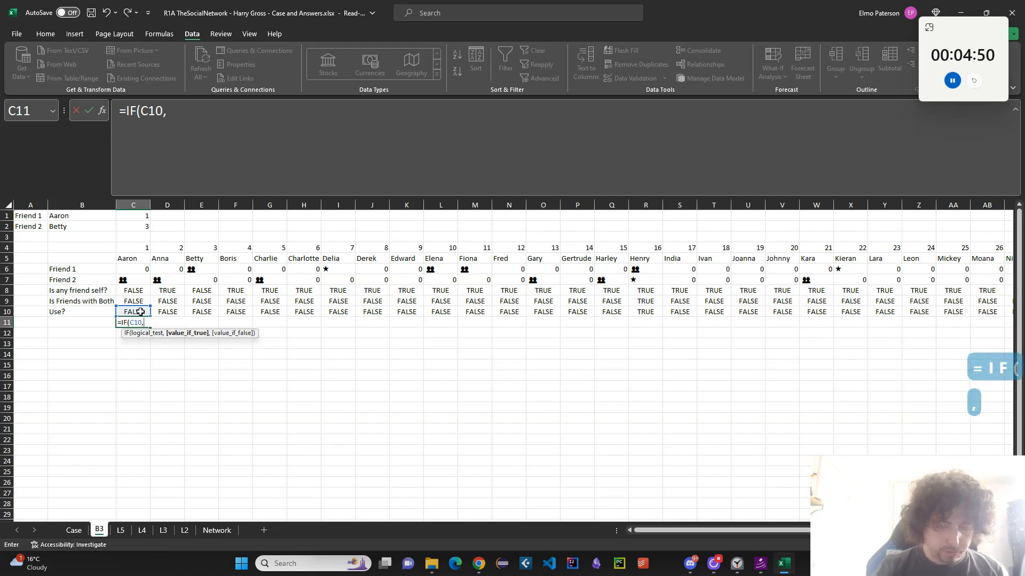
pyautogui.write('TEXTJ')
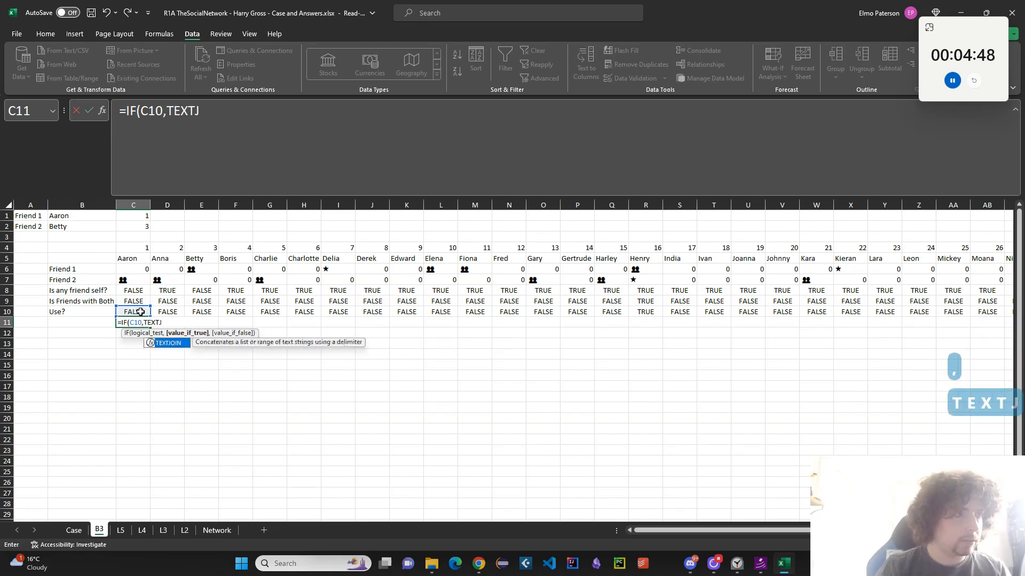
pyautogui.write('OIN("')
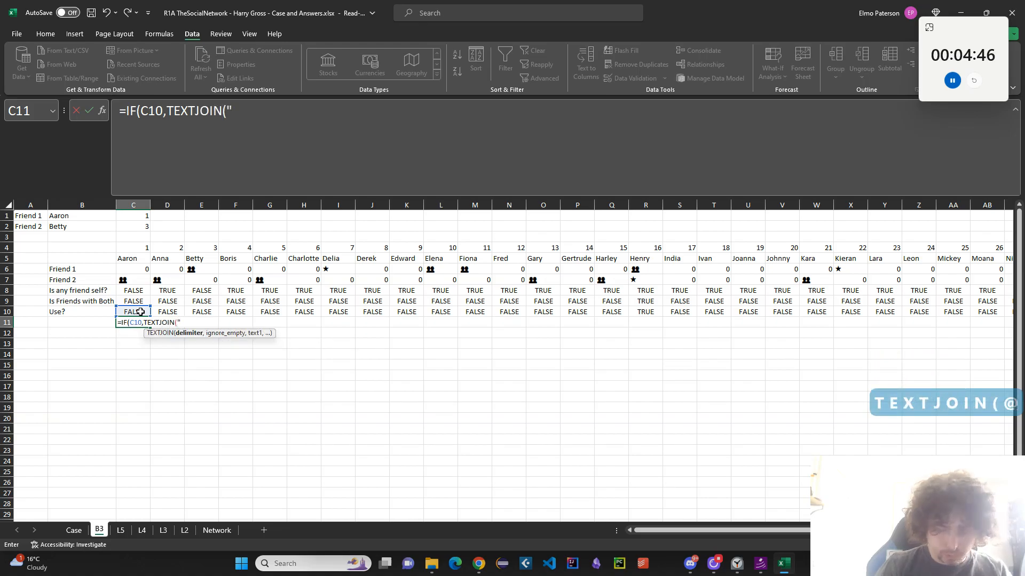
pyautogui.write(';"')
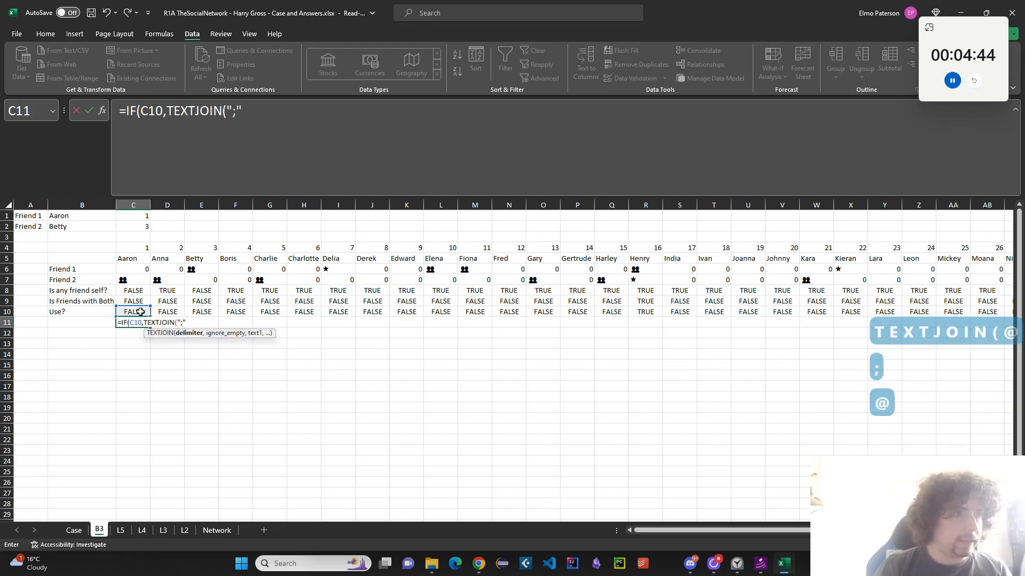
pyautogui.write(',1,')
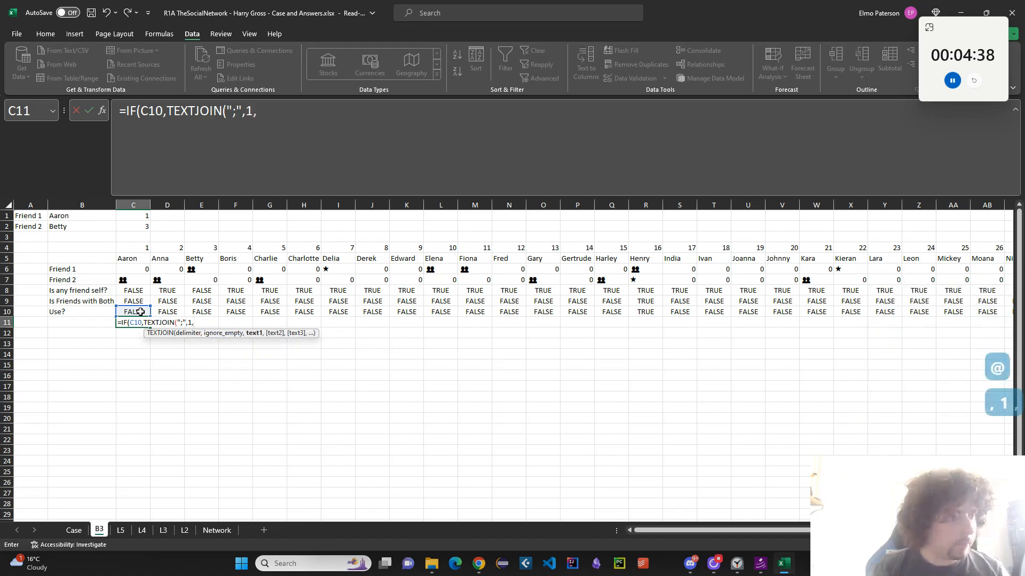
# Complete the C11 formula with SORT(VSTACK($B$1,$B$2,C5)) as the joined text and "" as the false result
pyautogui.write('SORT(')
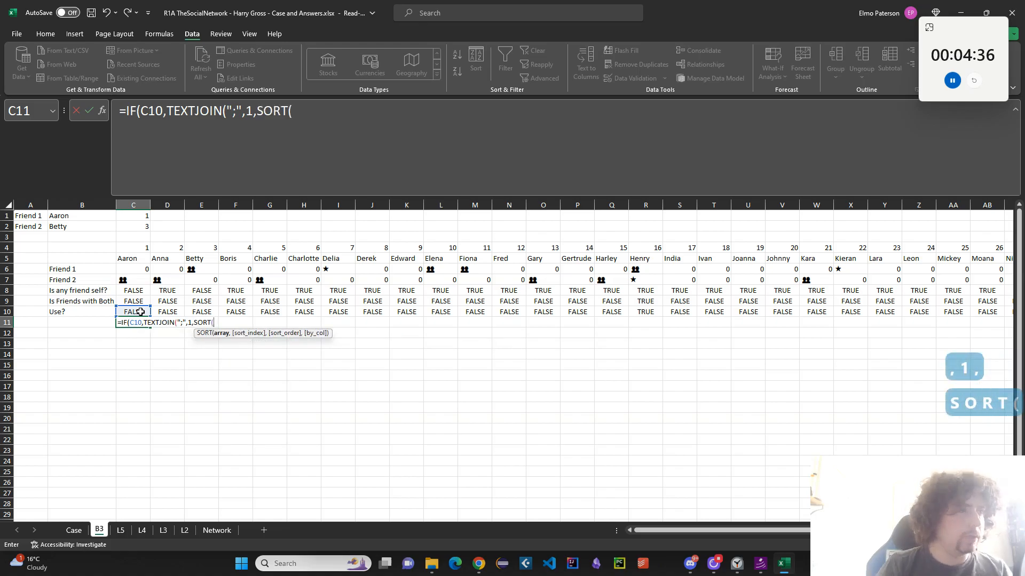
pyautogui.write('VSTACK(*')
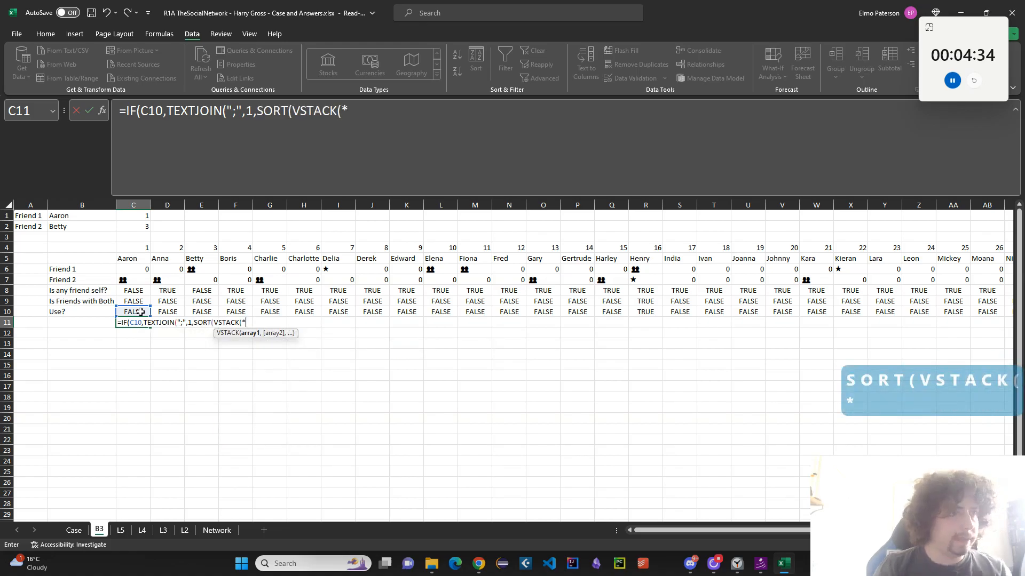
pyautogui.press('BackSpace')
pyautogui.click(111, 216)
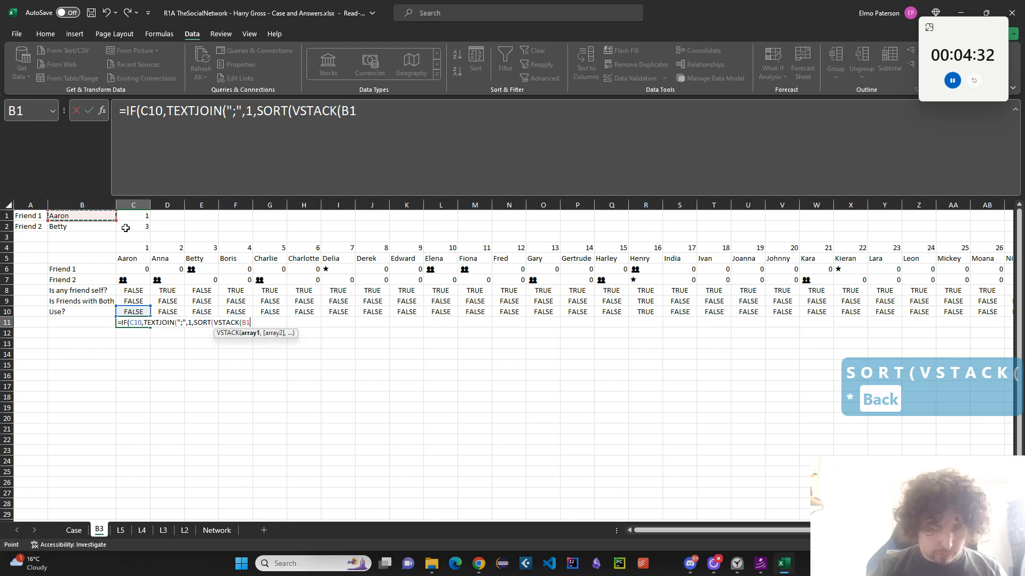
pyautogui.keyDown('ctrl'); pyautogui.click(80, 226); pyautogui.keyUp('ctrl')
pyautogui.moveTo(376, 114); pyautogui.dragTo(342, 124)
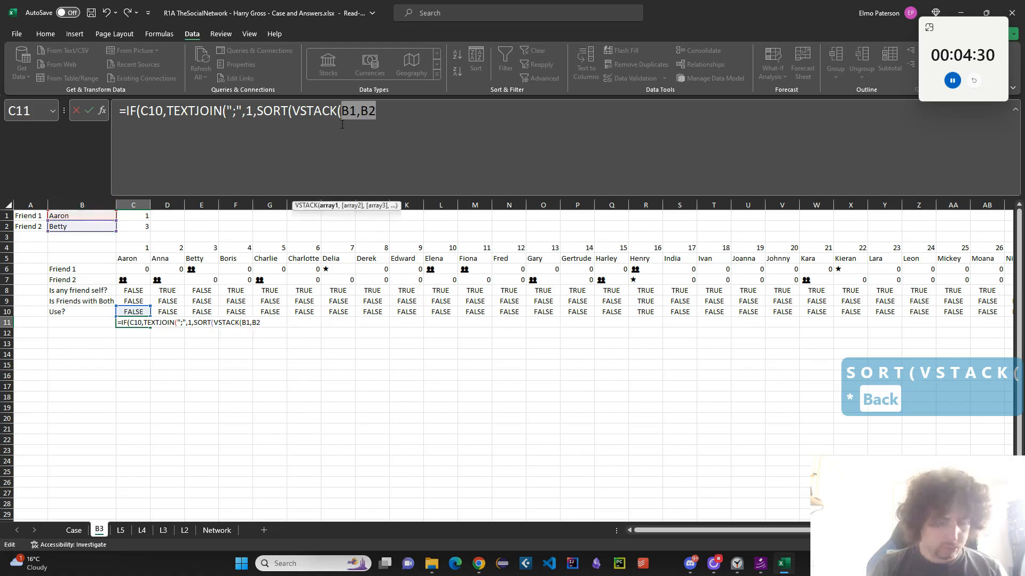
pyautogui.press('F4')
pyautogui.click(469, 130)
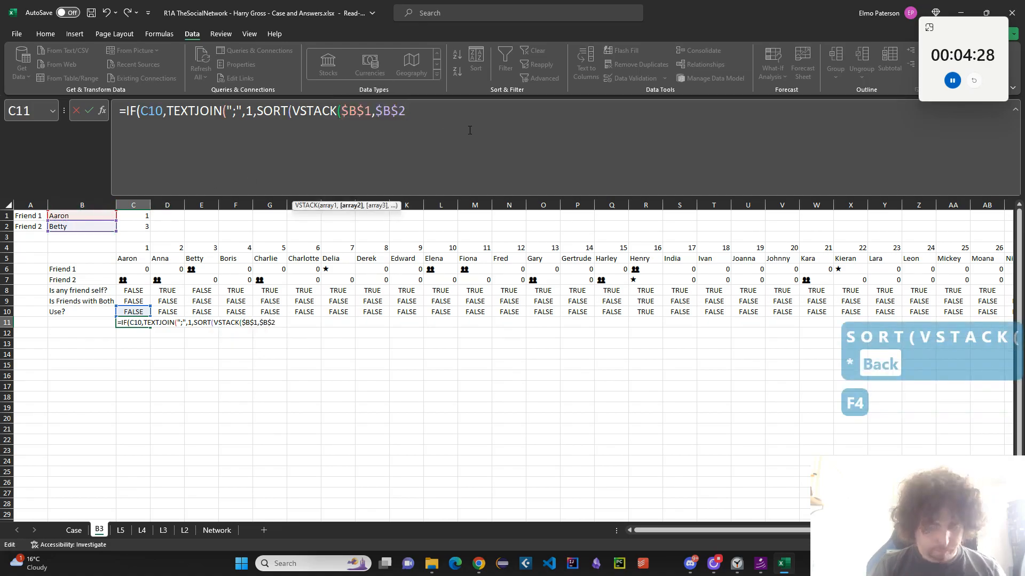
pyautogui.write(',')
pyautogui.click(142, 260)
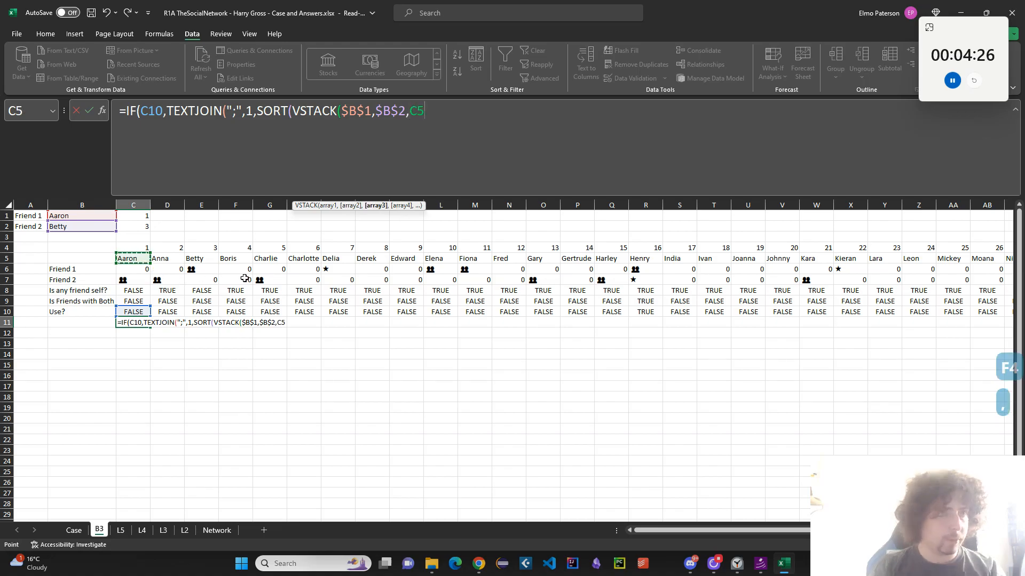
pyautogui.write('))')
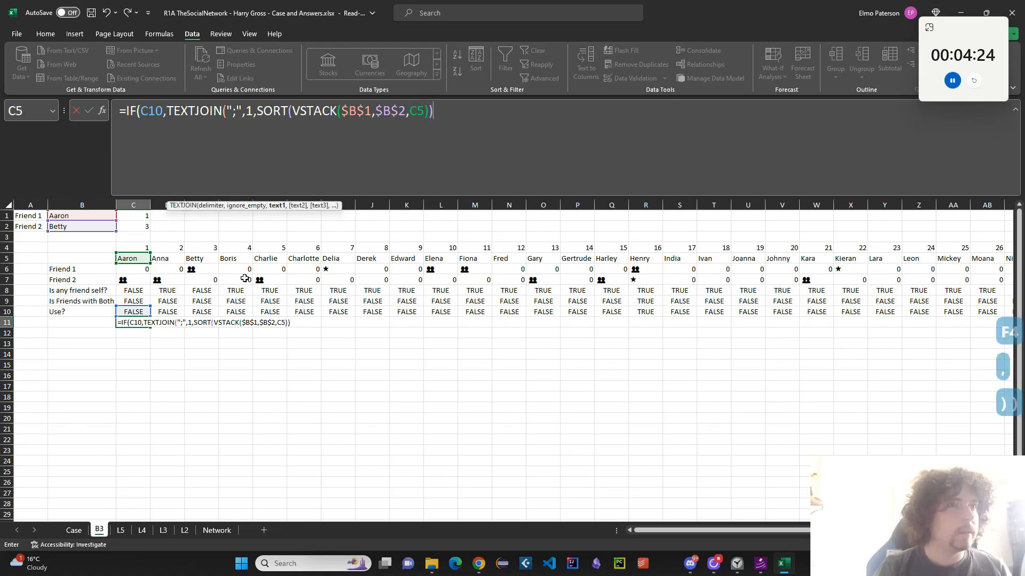
pyautogui.write('),"")')
pyautogui.press('Return')
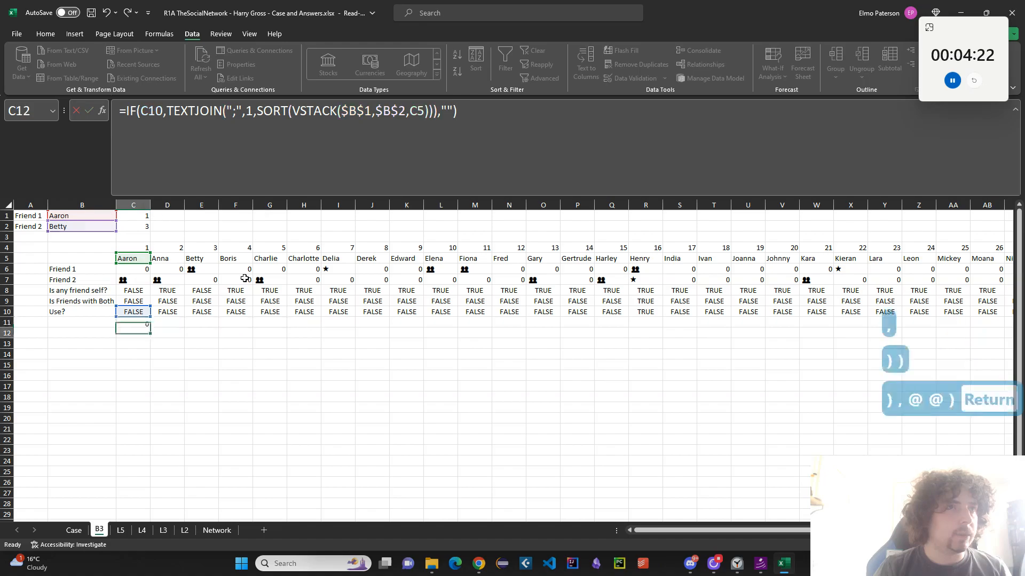
# Copy the C11 formula across row 11 through column AZ and return to C11
pyautogui.press('Up')
pyautogui.hotkey('ctrl', 'c')
pyautogui.press('Up')
pyautogui.hotkey('ctrl', 'Right')
pyautogui.press('Down')
pyautogui.hotkey('ctrl', 'shift', 'Left')
pyautogui.hotkey('ctrl', 'v')
pyautogui.press('Left')
pyautogui.press('Left')
pyautogui.press('Left')
pyautogui.press('Left')
pyautogui.press('Left')
pyautogui.press('Left')
pyautogui.press('Left')
pyautogui.press('Left')
pyautogui.press('Left')
pyautogui.press('Left')
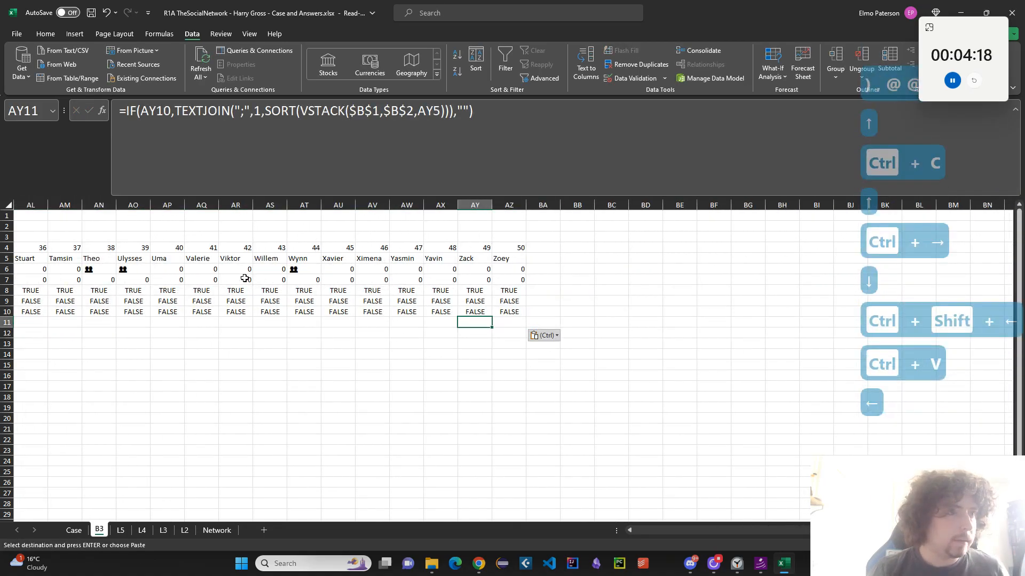
pyautogui.hotkey('ctrl', 'Left')
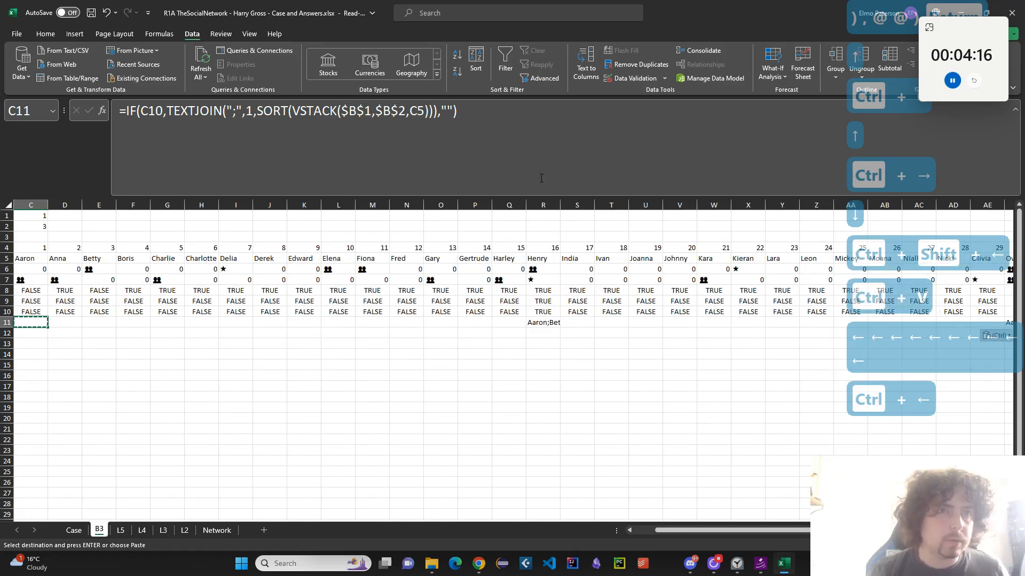
# Widen column R to fit its joined names, and change Friend 1 in B1 to the person listed in R5
pyautogui.moveTo(563, 201); pyautogui.dragTo(604, 200)
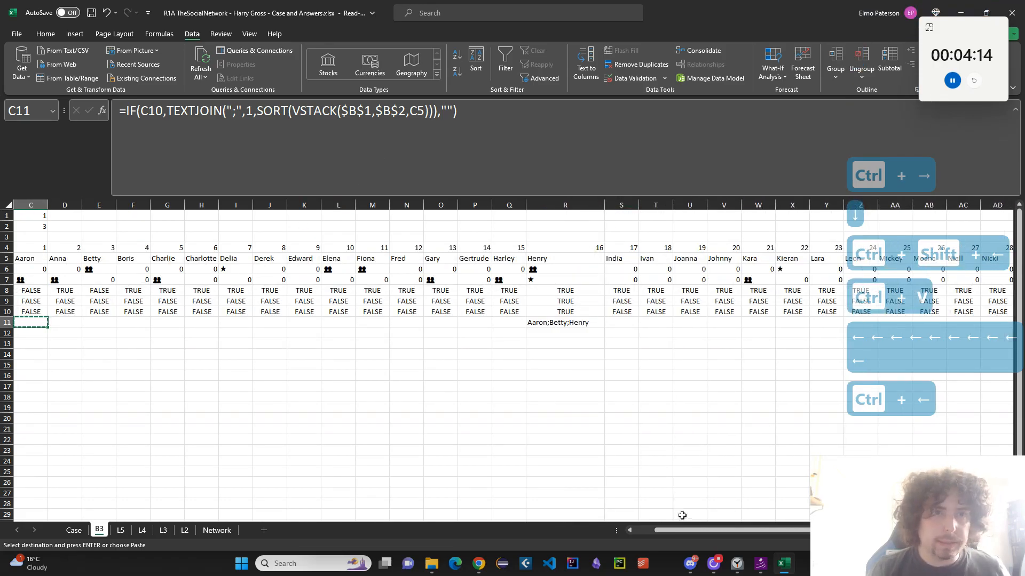
pyautogui.moveTo(702, 529); pyautogui.dragTo(591, 520)
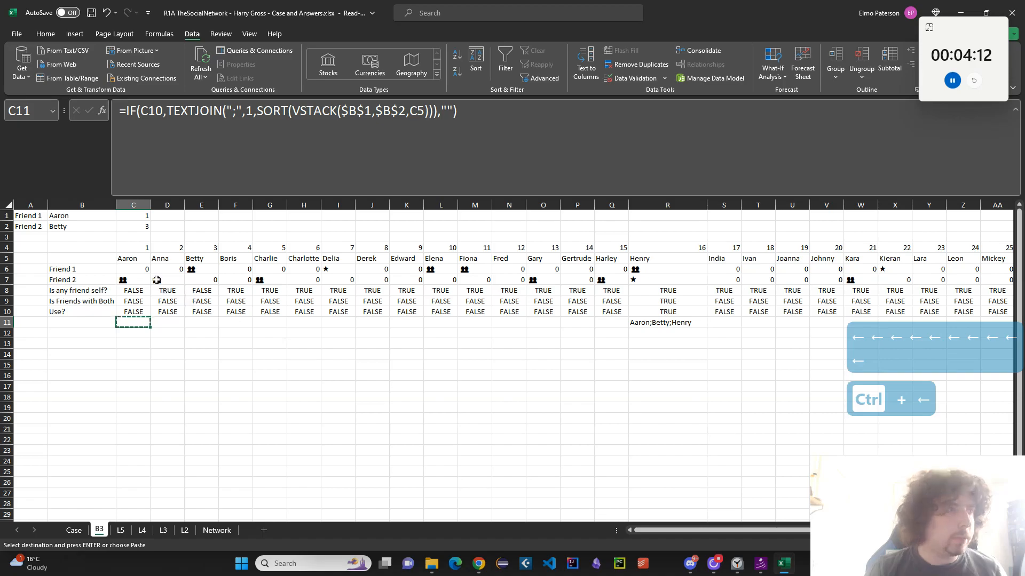
pyautogui.click(84, 215)
pyautogui.write('Henry')
pyautogui.press('Return')
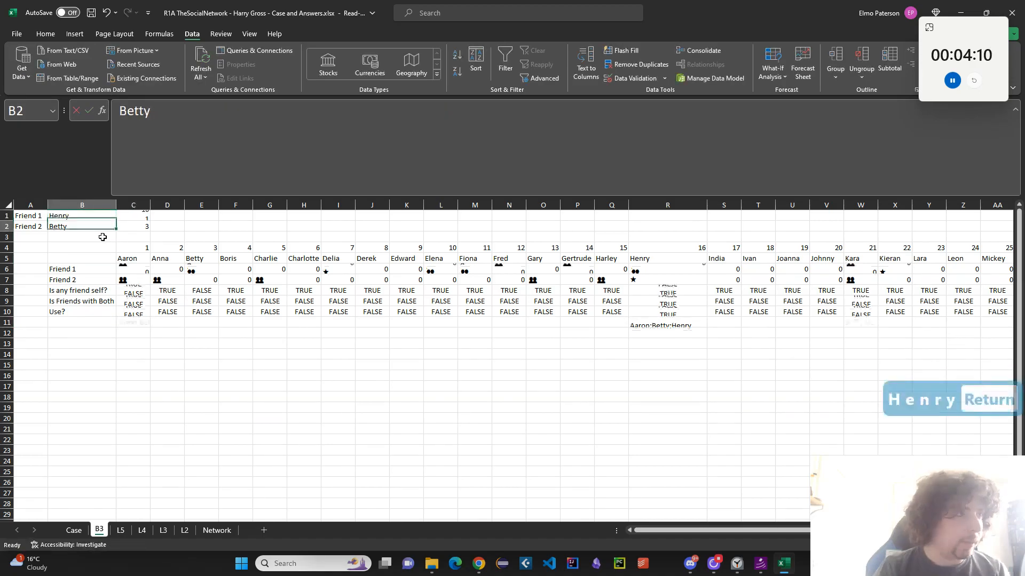
pyautogui.click(134, 323)
pyautogui.click(88, 355)
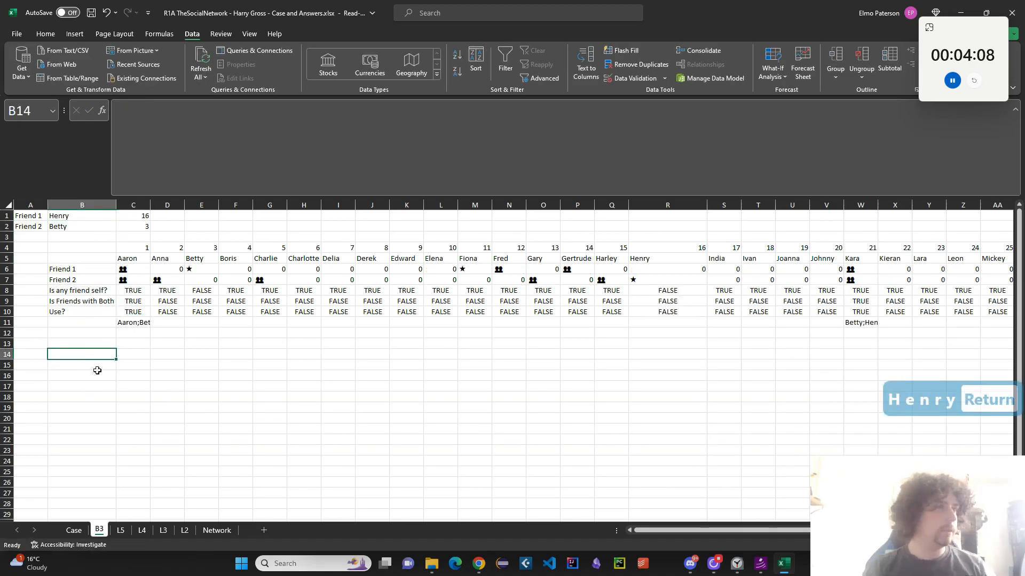
# Try to copy the names in C5:AZ5 into row 14 starting at D14
pyautogui.click(145, 259)
pyautogui.hotkey('ctrl', 'shift', 'Right')
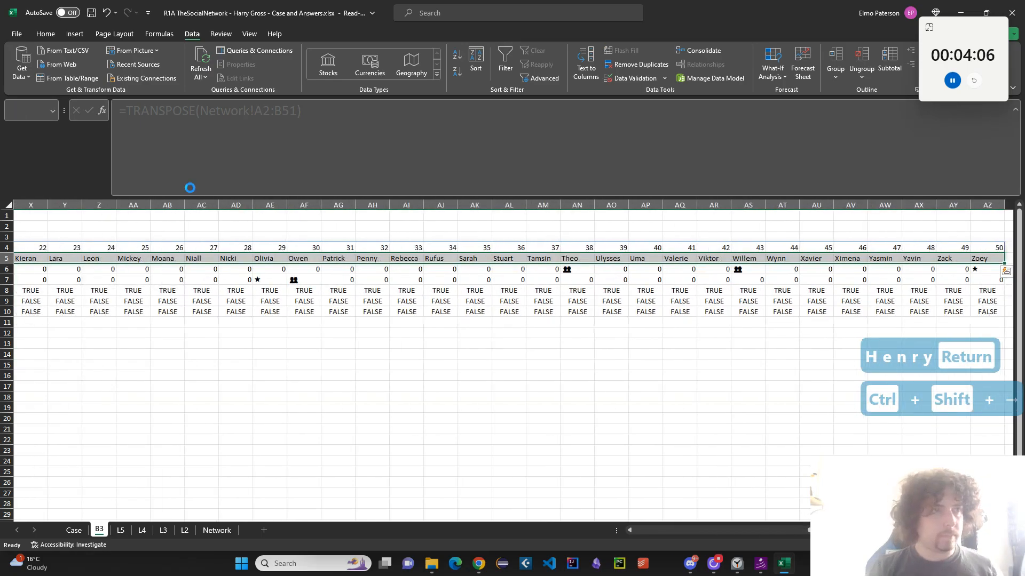
pyautogui.hotkey('ctrl', 'c')
pyautogui.hscroll(-10, 354, 402)
pyautogui.click(154, 356)
pyautogui.hotkey('ctrl', 'v')
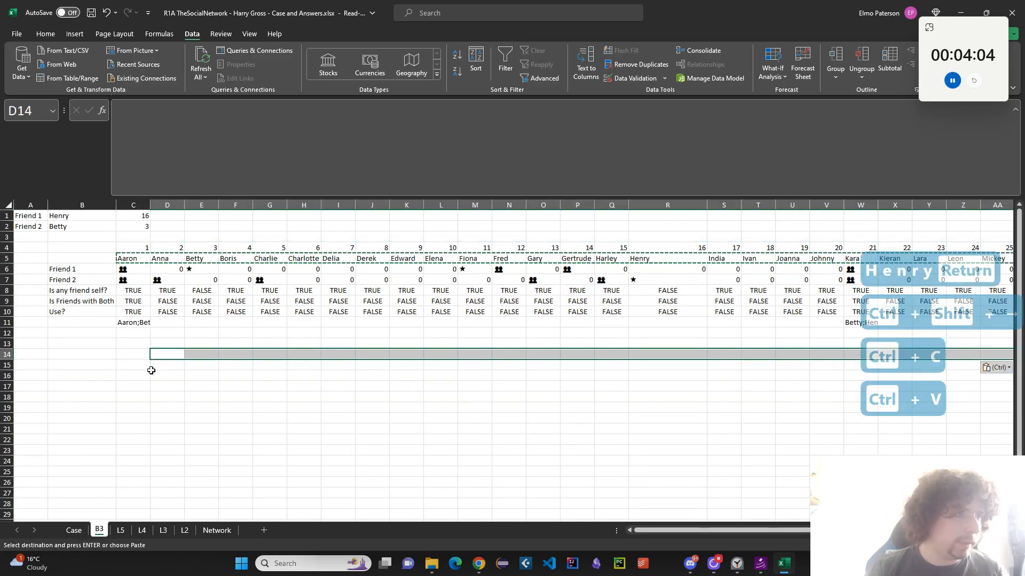
# Copy the names from C5:AZ5 and paste them as values into row 15 starting at C15
pyautogui.click(133, 259)
pyautogui.hotkey('ctrl', 'shift', 'Right')
pyautogui.hotkey('ctrl', 'c')
pyautogui.hscroll(-10, 266, 419)
pyautogui.click(126, 364)
pyautogui.hotkey('ctrl', 'shift', 'v')
# Enter a TRANSPOSE formula in B16 that lists the row 15 names from C15 onward down column B
pyautogui.click(91, 376)
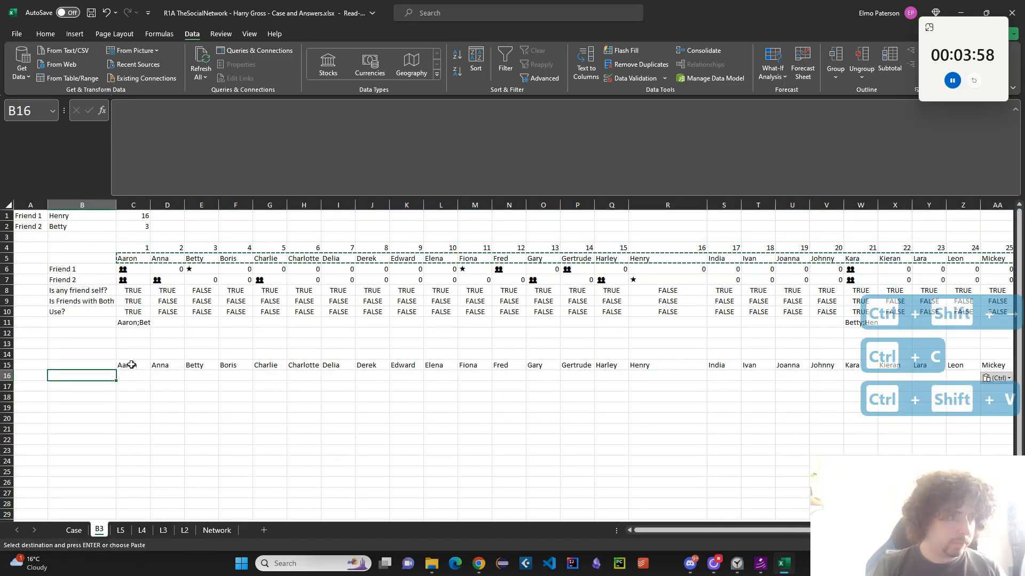
pyautogui.write('=TRANSPOSE(')
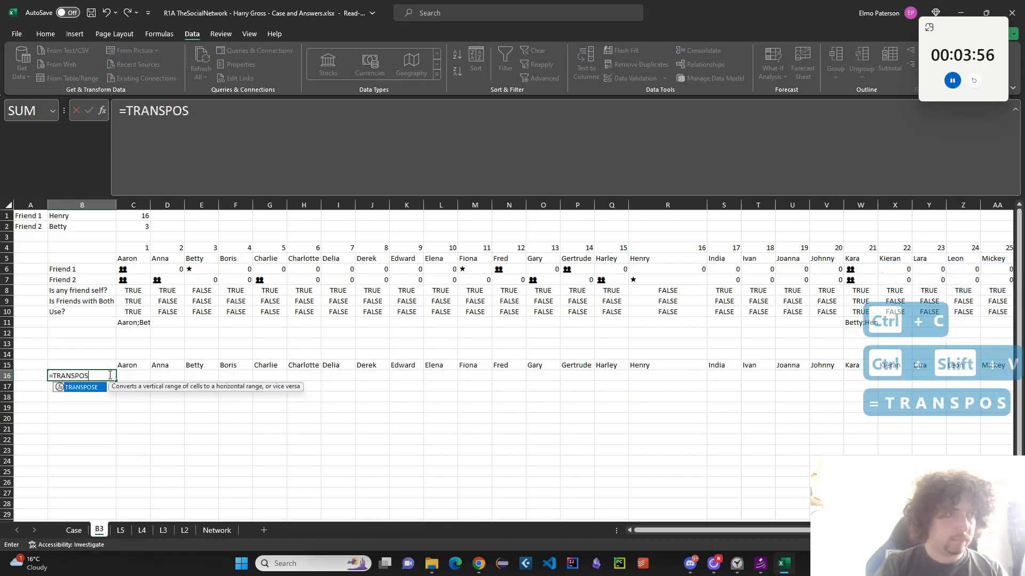
pyautogui.press('BackSpace')
pyautogui.write('E(')
pyautogui.press('Up')
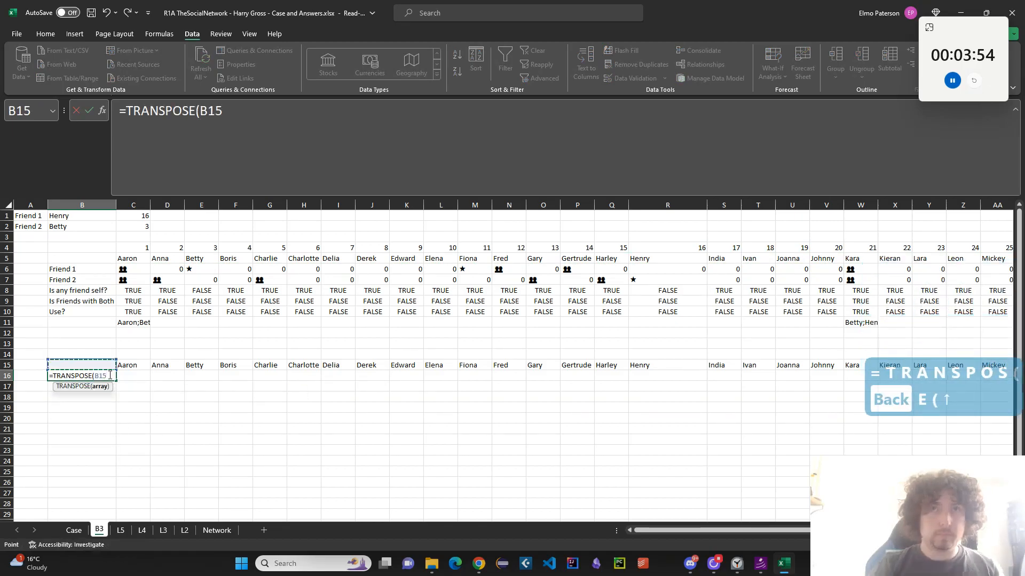
pyautogui.press('Right')
pyautogui.hotkey('ctrl', 'shift', 'Right')
pyautogui.press('Return')
pyautogui.press('Left')
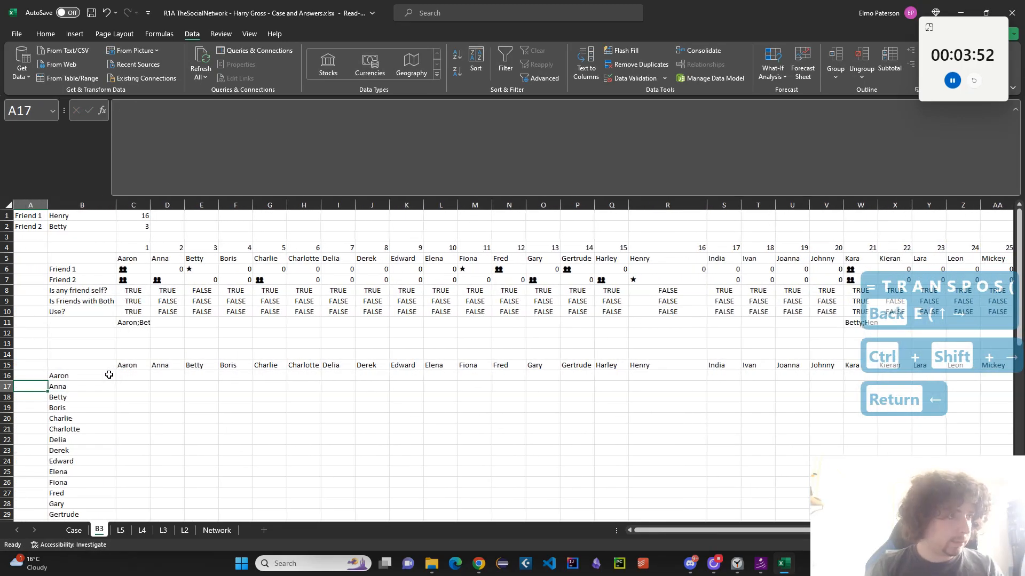
# Link B15 to the first joined names result in C11
pyautogui.press('Right')
pyautogui.press('Up')
pyautogui.press('Up')
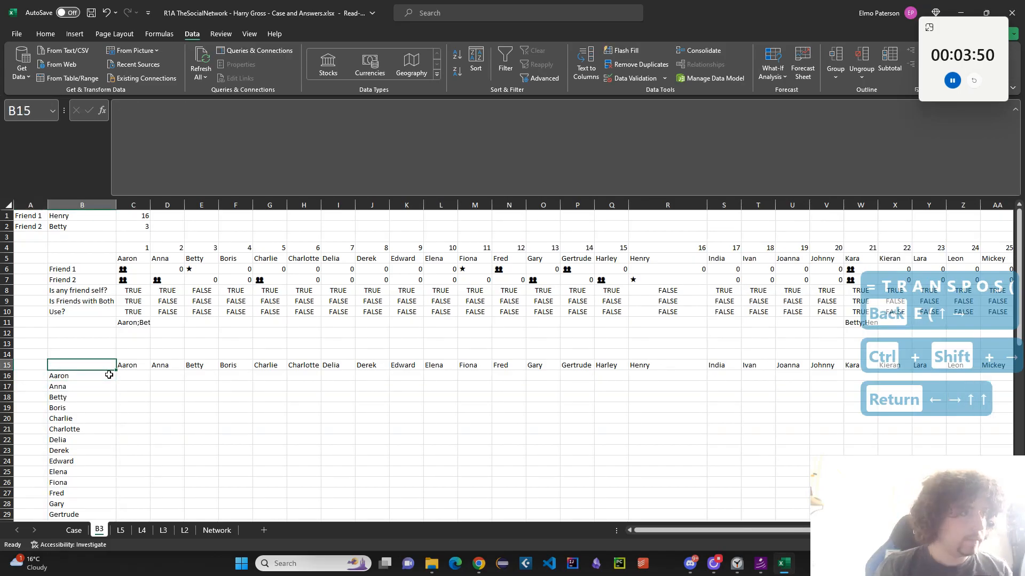
pyautogui.write('=')
pyautogui.click(136, 323)
pyautogui.press('Return')
pyautogui.click(92, 364)
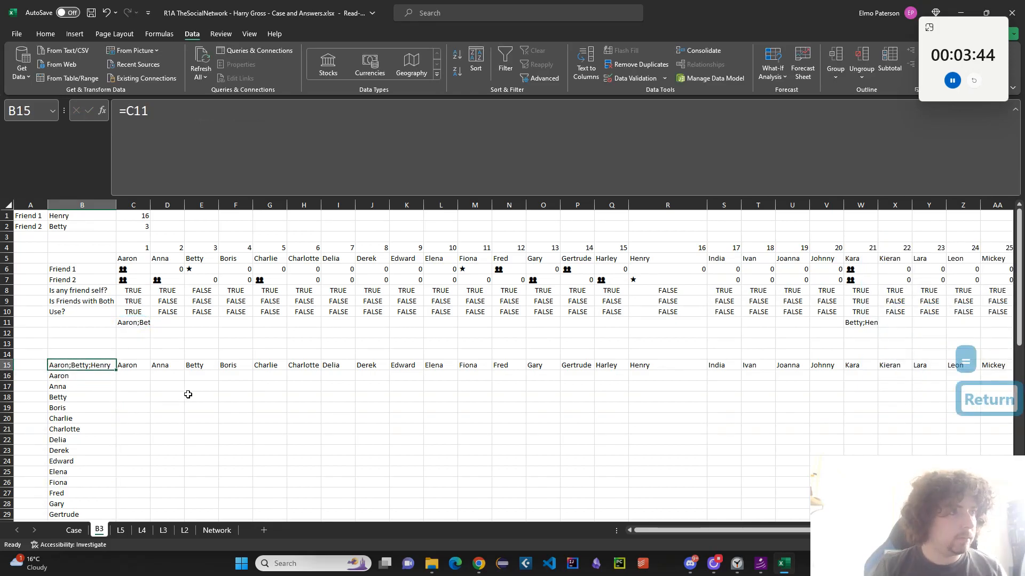
# Label cell B13 "Full List"
pyautogui.click(126, 324)
pyautogui.click(123, 341)
pyautogui.click(100, 342)
pyautogui.write('Full List')
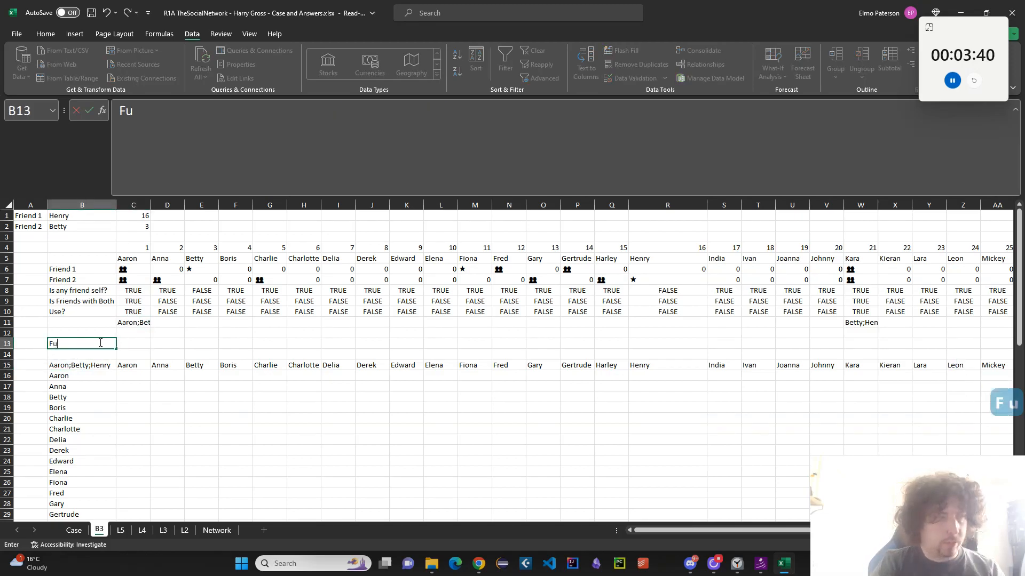
pyautogui.click(267, 342)
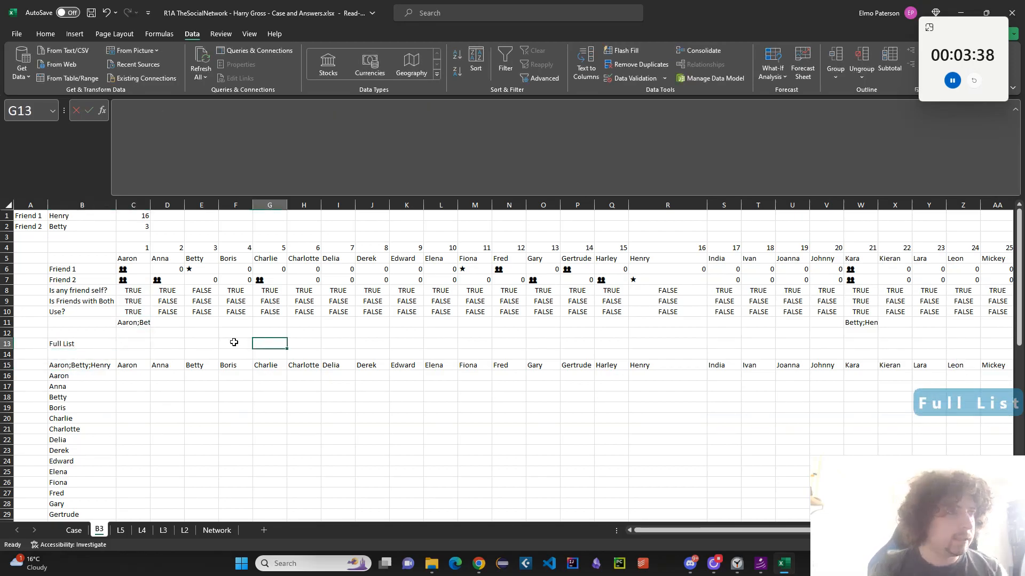
# Enter =TEXTJOIN("/",1,C11:AZ11) in C13 to combine all joined names from row 11, ignoring empty cells
pyautogui.click(144, 339)
pyautogui.write('=TEXTJO')
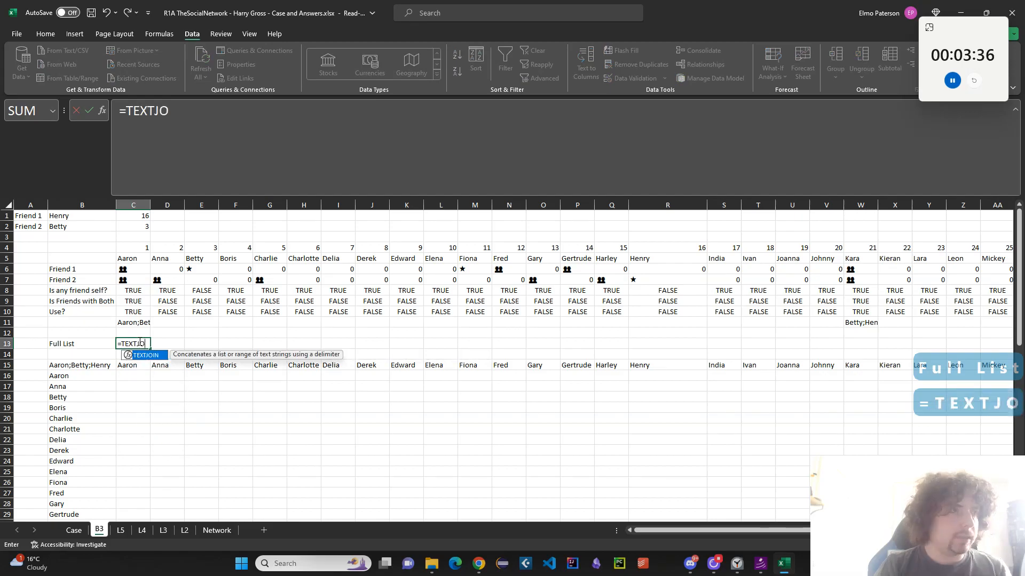
pyautogui.write('IN(,')
pyautogui.press('BackSpace')
pyautogui.write('"./')
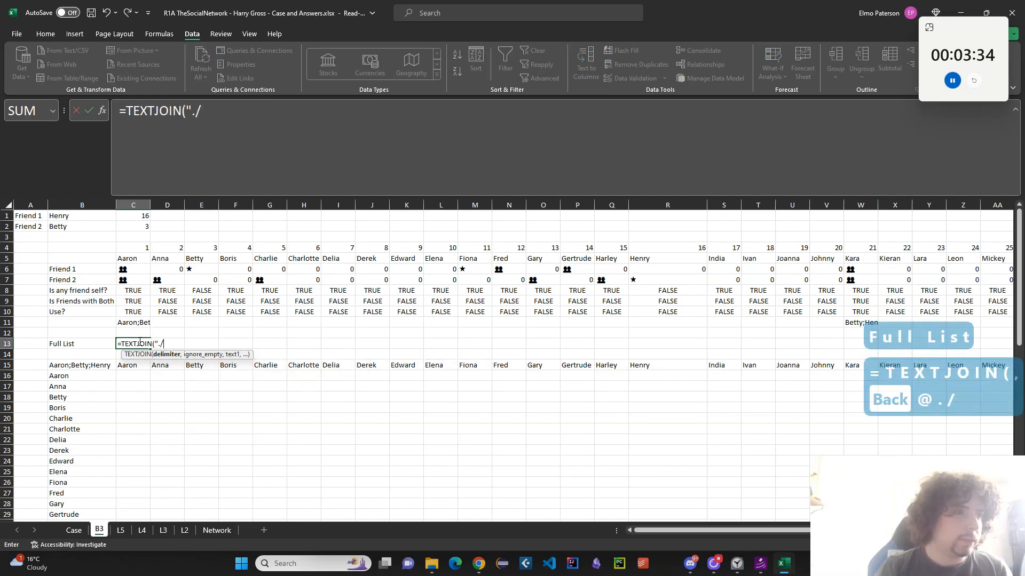
pyautogui.press('BackSpace')
pyautogui.press('BackSpace')
pyautogui.write('/",')
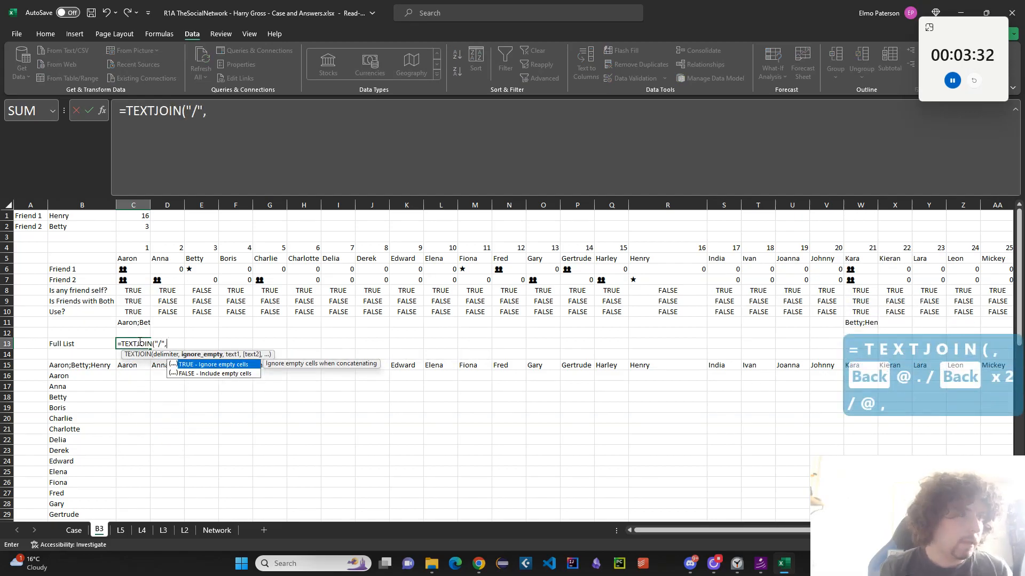
pyautogui.write('1')
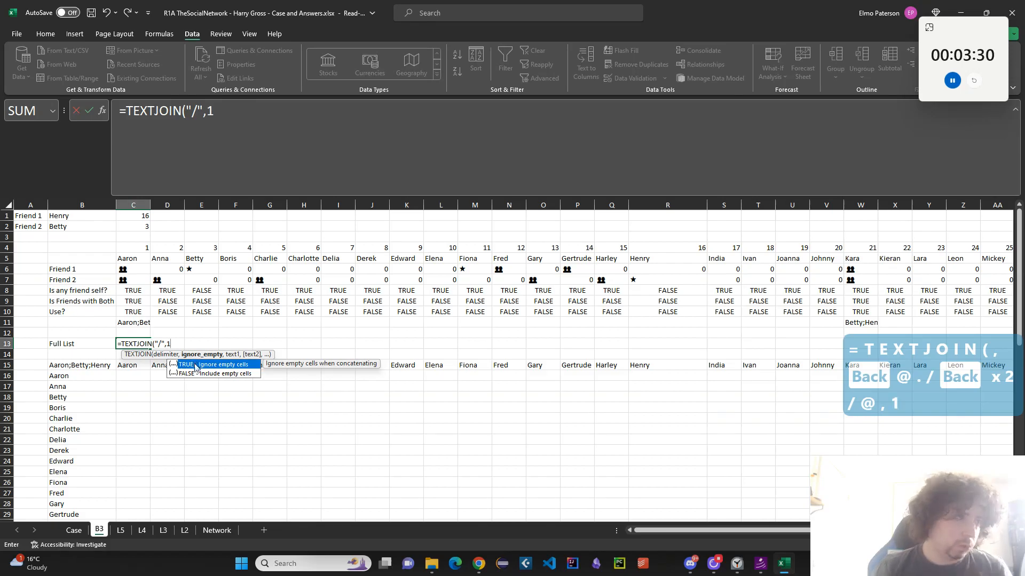
pyautogui.write(',')
pyautogui.click(133, 323)
pyautogui.moveTo(670, 535); pyautogui.dragTo(674, 531)
pyautogui.hotkey('shift', 'Right')
pyautogui.hotkey('shift', 'Right')
pyautogui.hotkey('shift', 'Right')
pyautogui.hotkey('shift', 'Right')
pyautogui.hotkey('shift', 'Right')
pyautogui.hotkey('shift', 'Right')
pyautogui.hotkey('shift', 'Right')
pyautogui.hotkey('shift', 'Right')
pyautogui.hotkey('shift', 'Right')
pyautogui.hotkey('shift', 'Right')
pyautogui.hotkey('shift', 'Right')
pyautogui.hotkey('shift', 'Right')
pyautogui.hotkey('shift', 'Right')
pyautogui.hotkey('shift', 'Right')
pyautogui.hotkey('shift', 'Right')
pyautogui.hotkey('shift', 'Right')
pyautogui.hotkey('shift', 'Right')
pyautogui.hotkey('shift', 'Right')
pyautogui.hotkey('shift', 'Right')
pyautogui.hotkey('shift', 'Right')
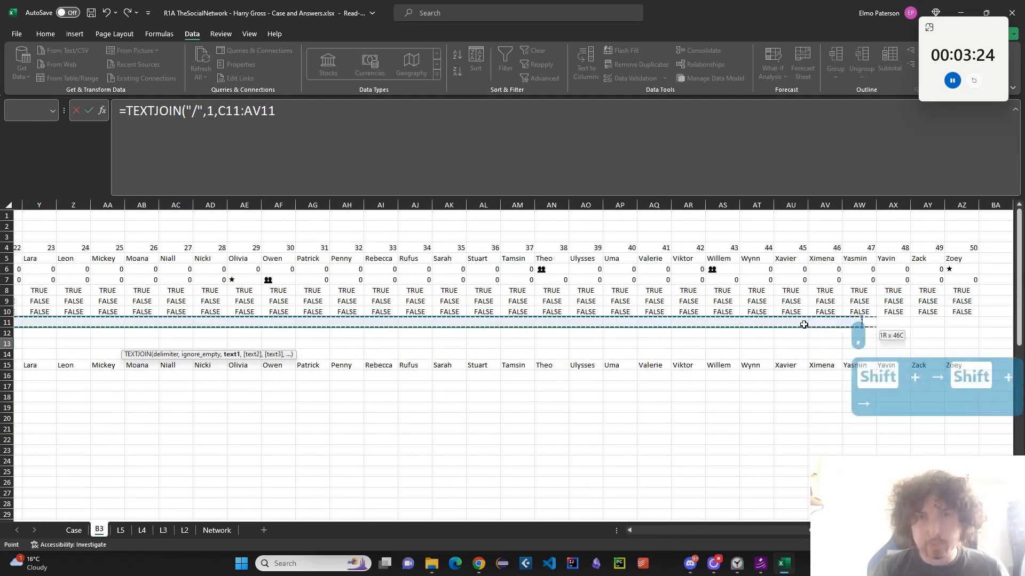
pyautogui.press('Return')
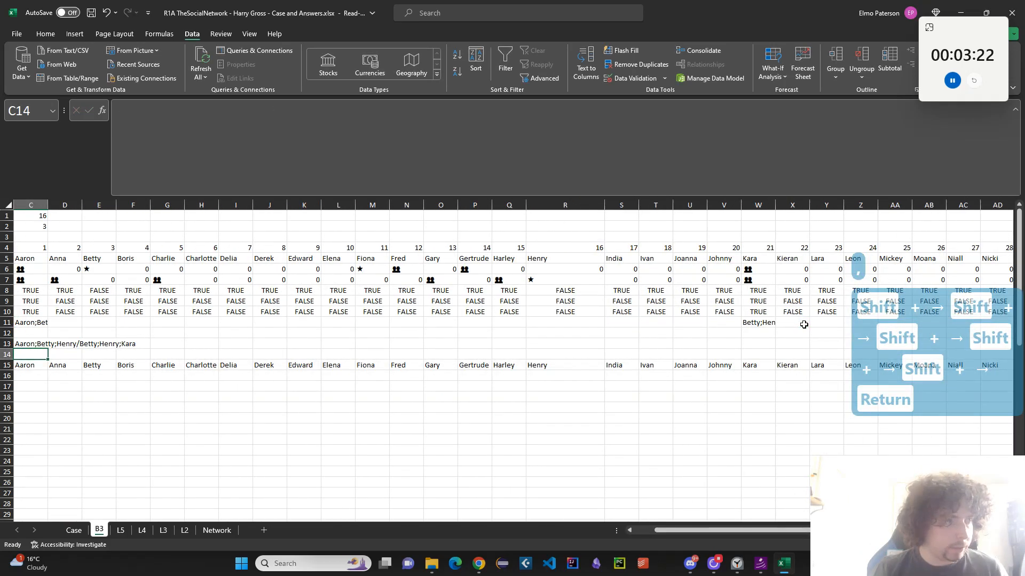
pyautogui.press('Left')
pyautogui.press('Left')
pyautogui.press('Up')
pyautogui.press('Right')
pyautogui.press('Right')
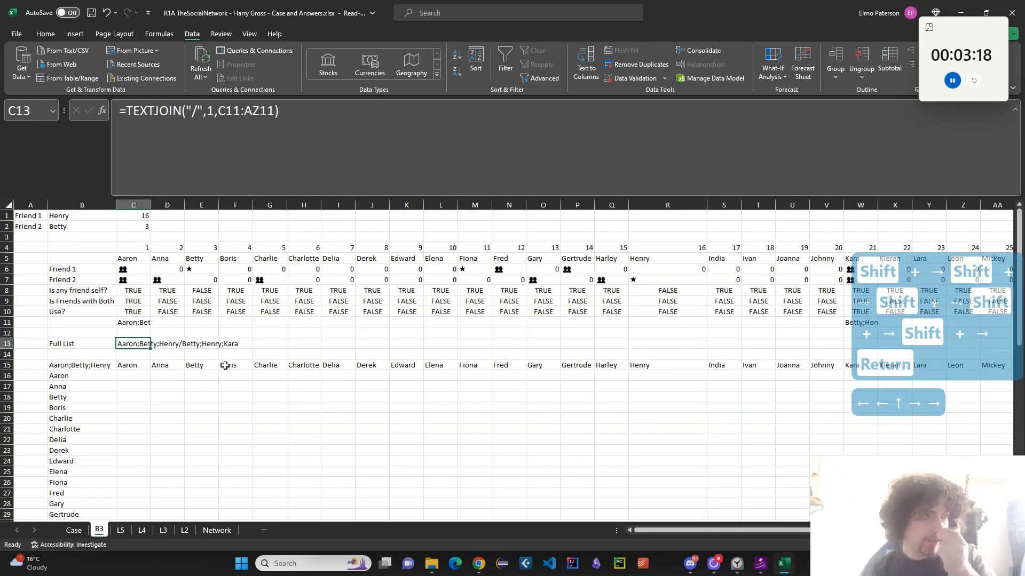
# Replace the formula in B15 with =C13 so the grid's corner refers to the full list
pyautogui.click(96, 367)
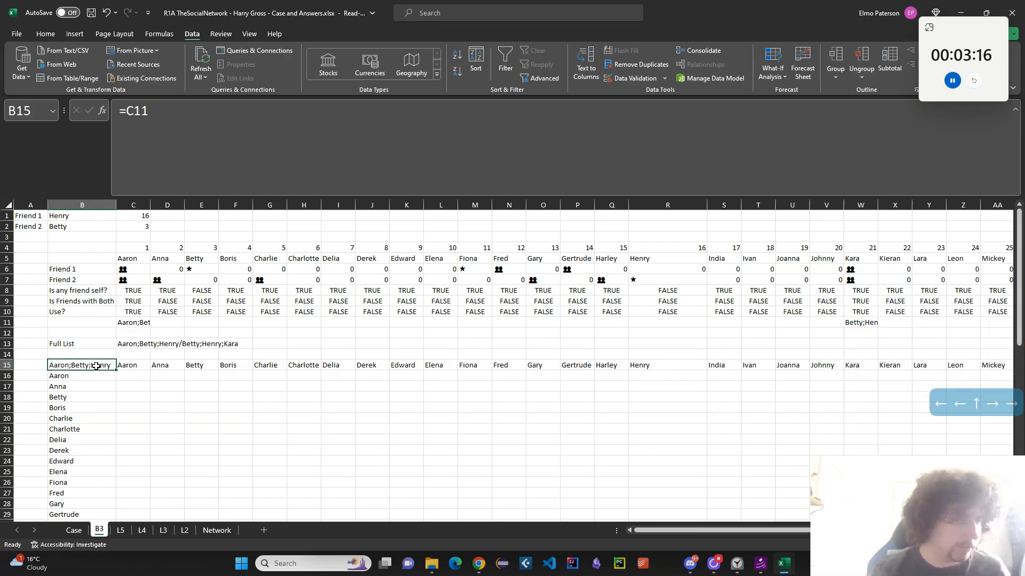
pyautogui.write('=')
pyautogui.press('Right')
pyautogui.press('Up')
pyautogui.press('Up')
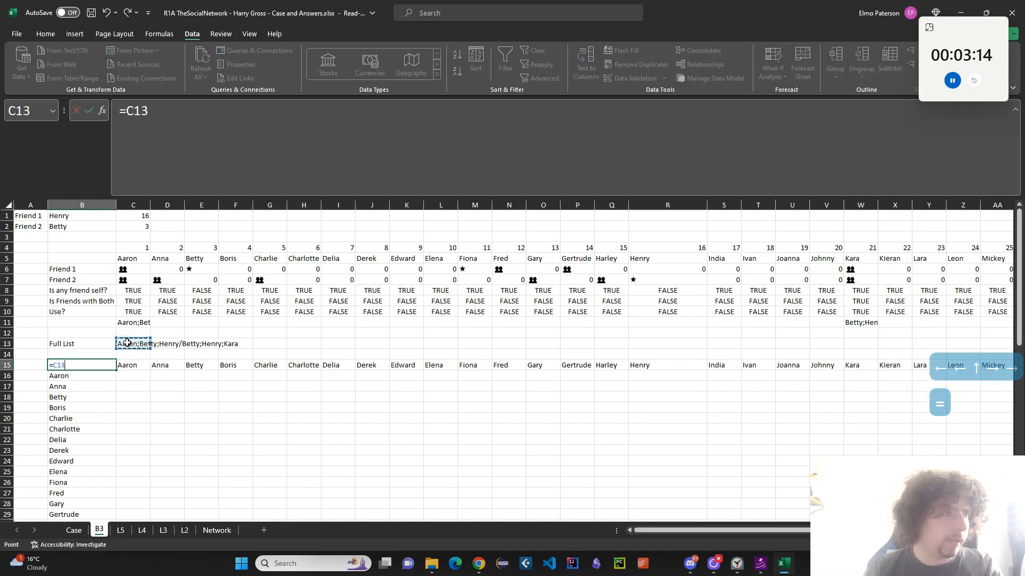
pyautogui.press('Return')
pyautogui.click(107, 367)
pyautogui.scroll(-3, 467, 437)
pyautogui.scroll(3, 764, 380)
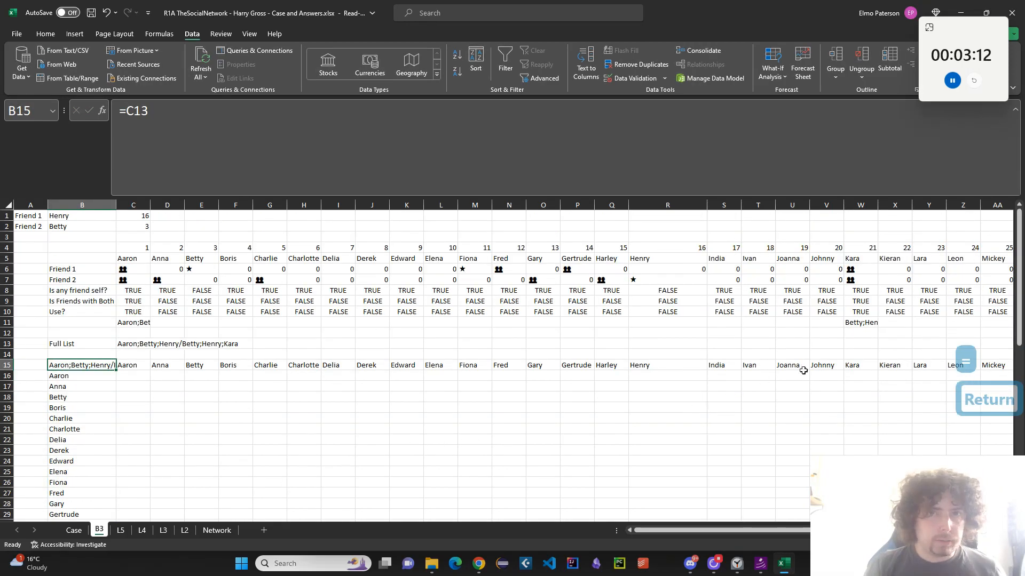
# Create a what-if data table over B15:AZ65 with B1 as the row input cell and B2 as the column input cell
pyautogui.hotkey('shift', 'Right')
pyautogui.hotkey('shift', 'Right')
pyautogui.hotkey('shift', 'Right')
pyautogui.hotkey('shift', 'Right')
pyautogui.hotkey('shift', 'Right')
pyautogui.hotkey('shift', 'Right')
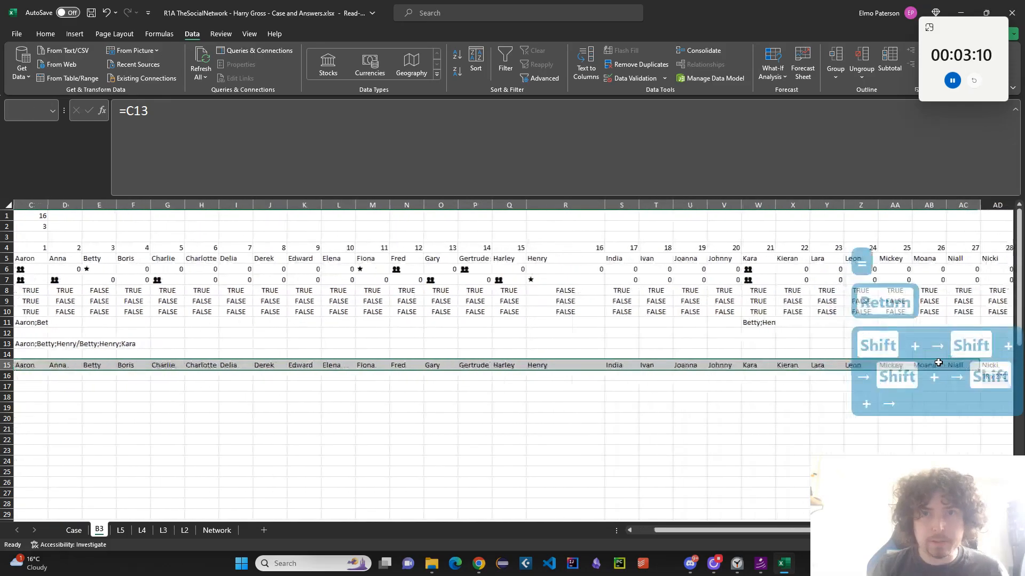
pyautogui.hotkey('ctrl', 'shift', 'Right')
pyautogui.hotkey('shift', 'Down')
pyautogui.hotkey('ctrl', 'shift', 'Down')
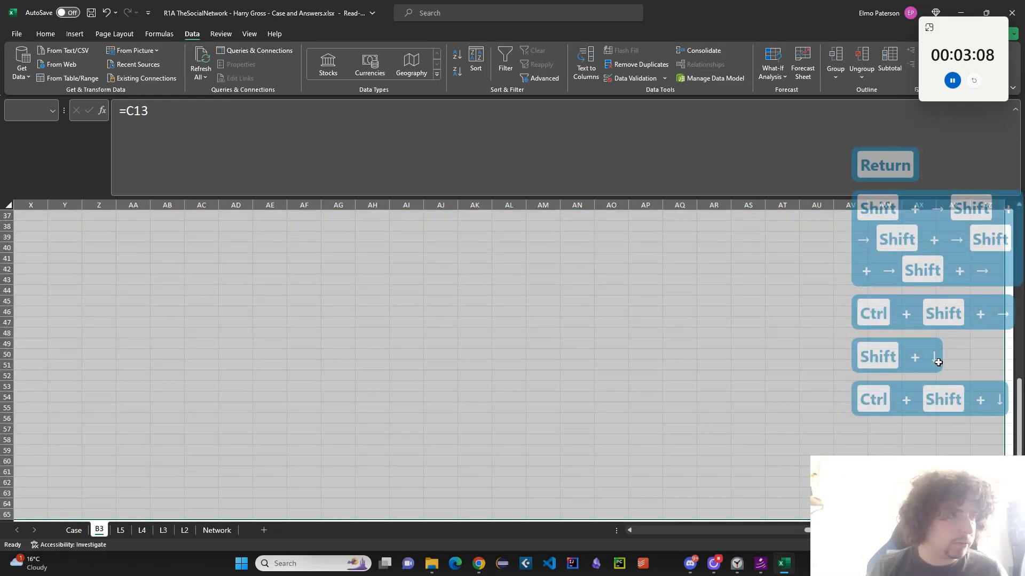
pyautogui.click(772, 66)
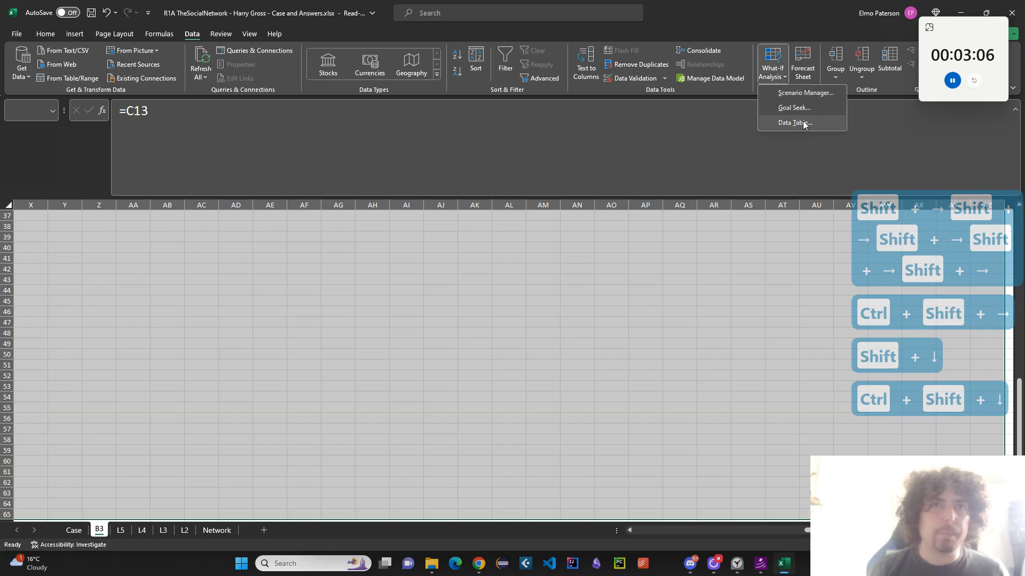
pyautogui.click(795, 123)
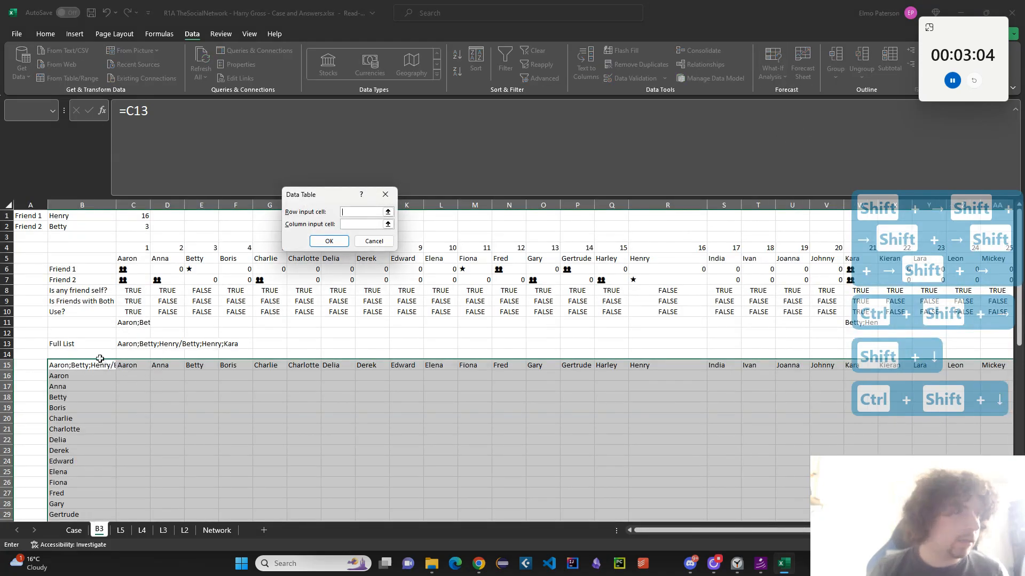
pyautogui.click(87, 216)
pyautogui.press('Tab')
pyautogui.click(86, 226)
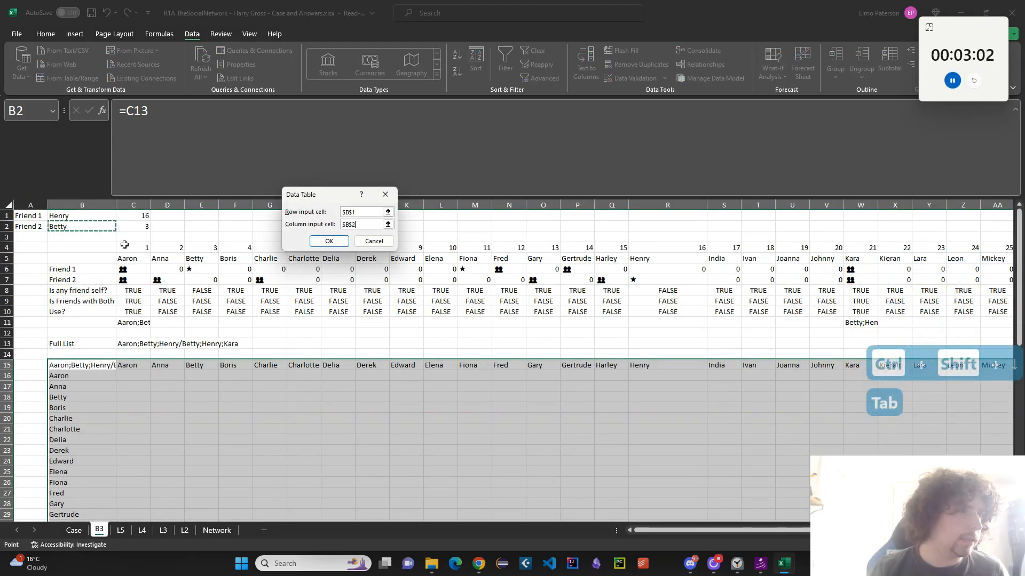
pyautogui.click(328, 241)
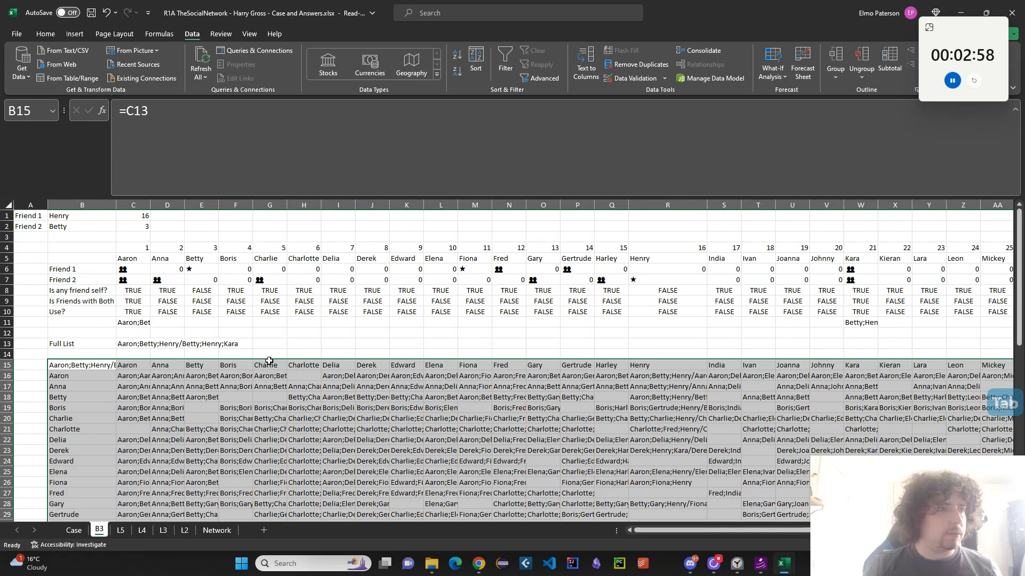
# Try to combine the data table results in C16:AZ65 with a "/"-delimited TEXTJOIN formula in C68
pyautogui.scroll(-16, 270, 361)
pyautogui.click(134, 416)
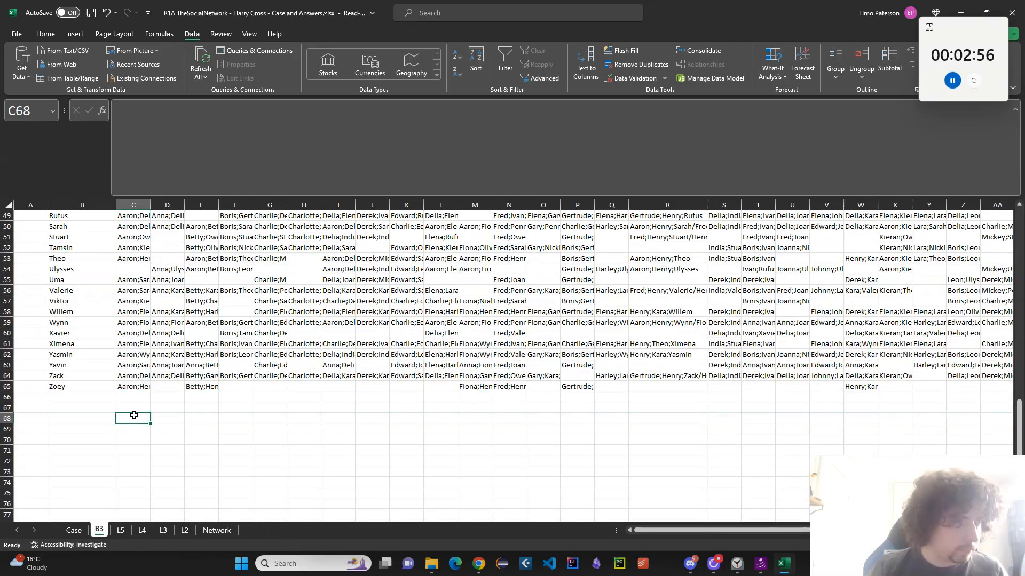
pyautogui.write('=')
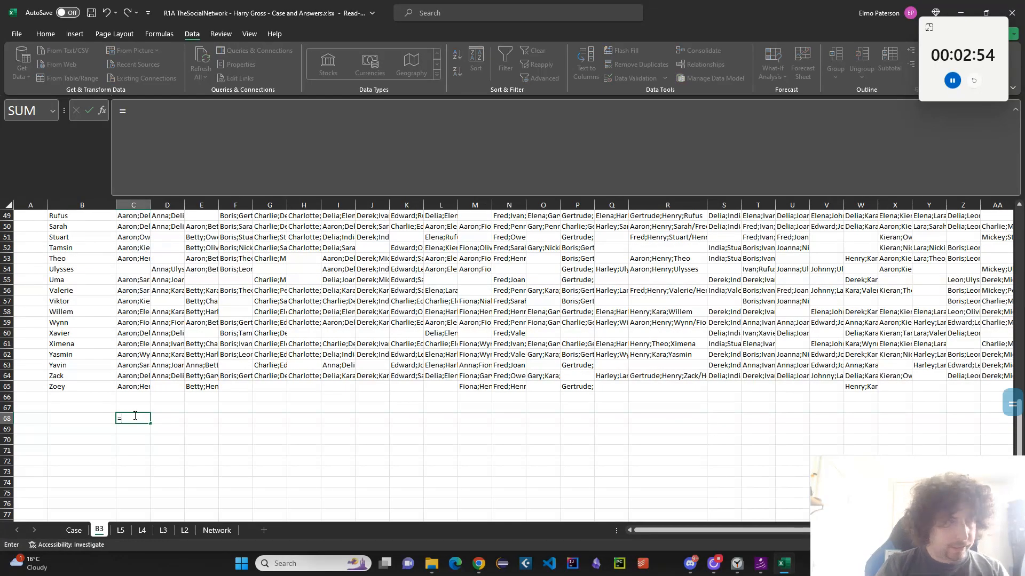
pyautogui.write('TEXTJOIN(')
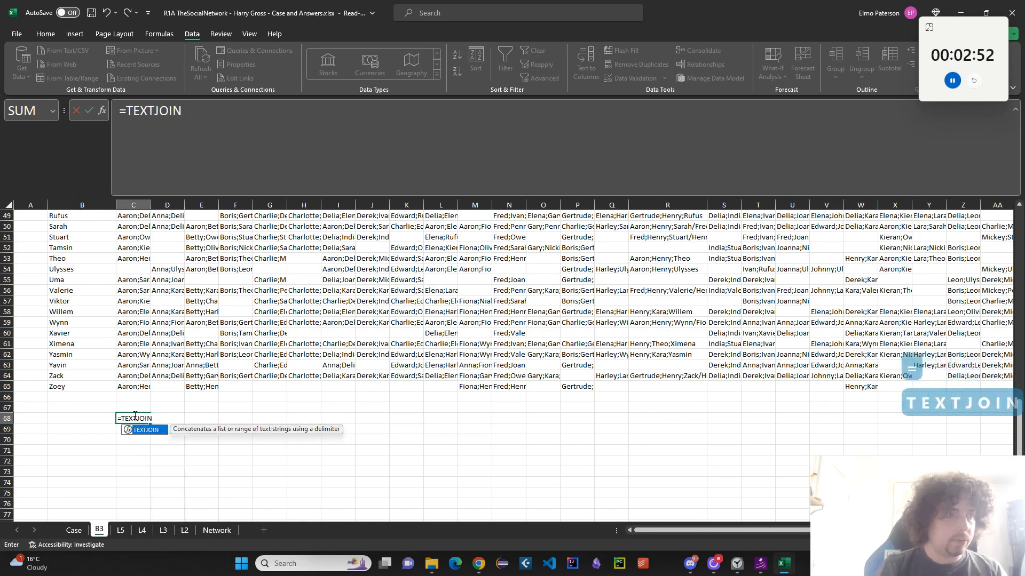
pyautogui.click(136, 387)
pyautogui.scroll(16, 373, 466)
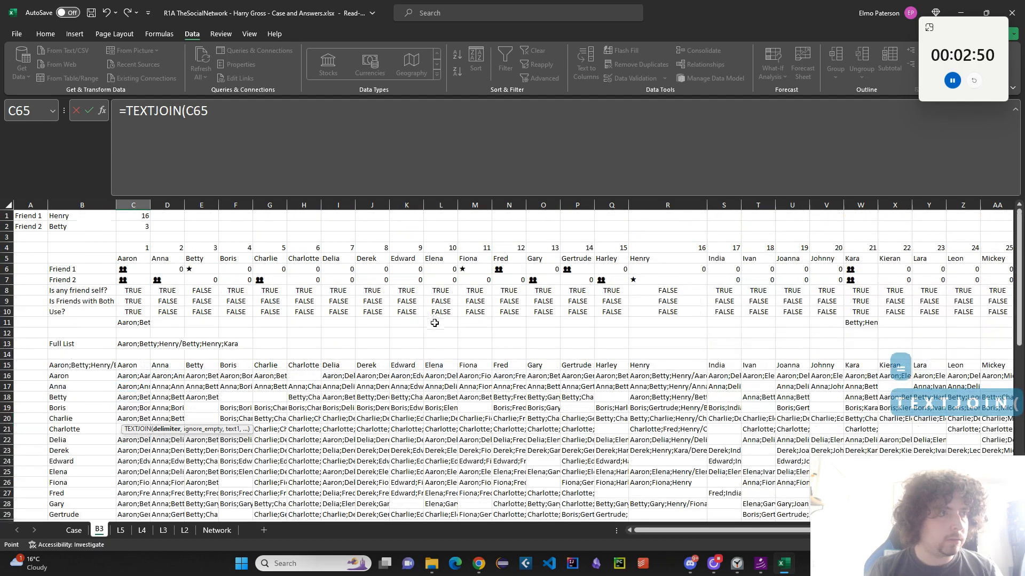
pyautogui.press('BackSpace')
pyautogui.press('BackSpace')
pyautogui.press('BackSpace')
pyautogui.write('";')
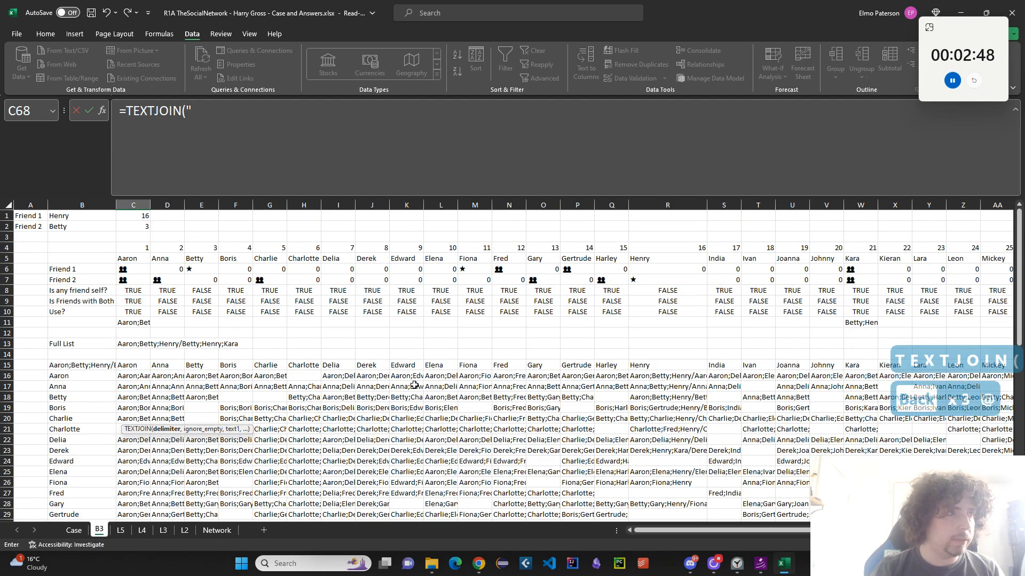
pyautogui.press('BackSpace')
pyautogui.write('/"m')
pyautogui.press('BackSpace')
pyautogui.write(',')
pyautogui.click(127, 379)
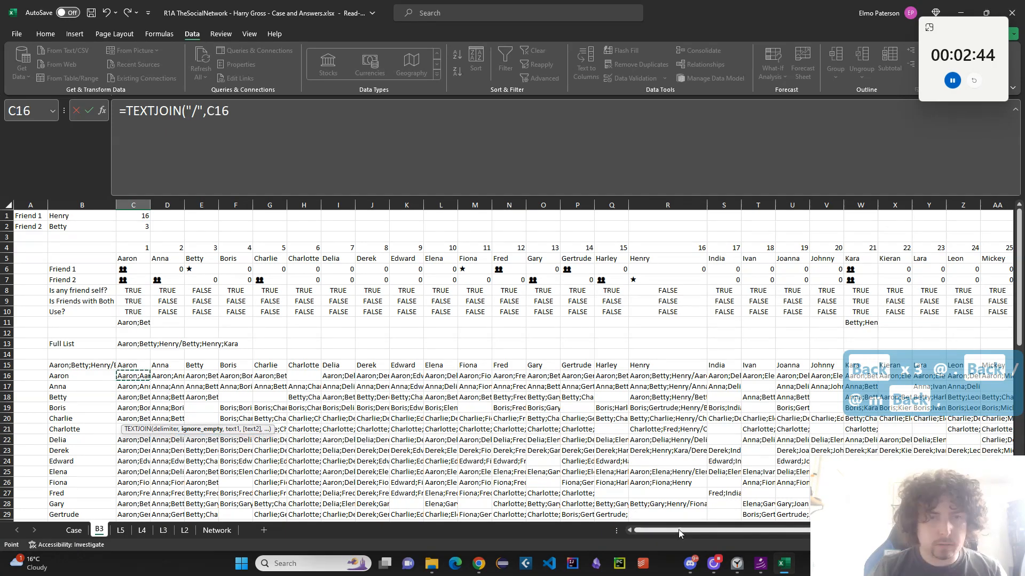
pyautogui.hscroll(8, 678, 530)
pyautogui.scroll(-3, 962, 493)
pyautogui.keyDown('shift'); pyautogui.click(962, 493); pyautogui.keyUp('shift')
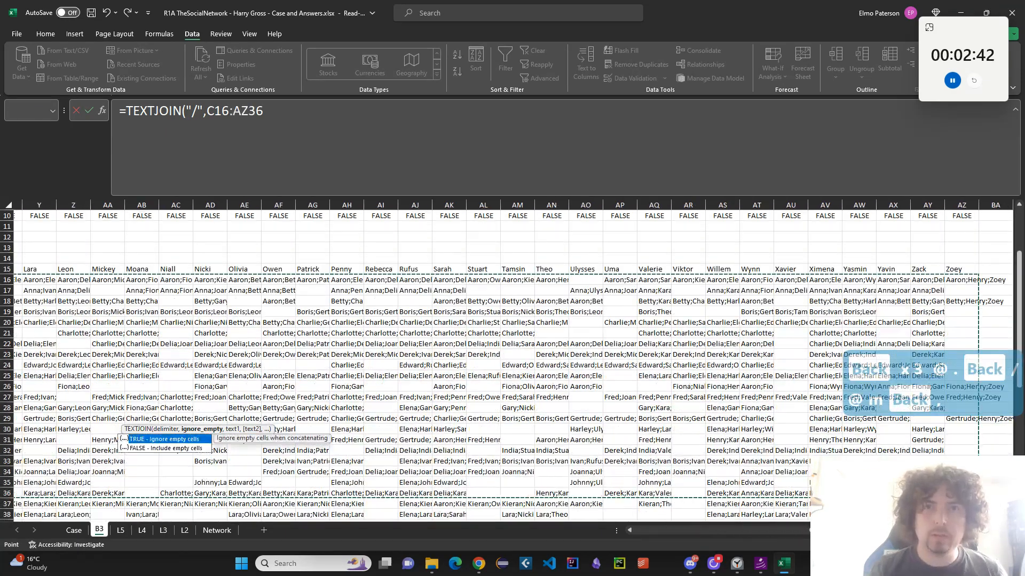
pyautogui.scroll(-16, 956, 430)
pyautogui.keyDown('shift'); pyautogui.click(976, 291); pyautogui.keyUp('shift')
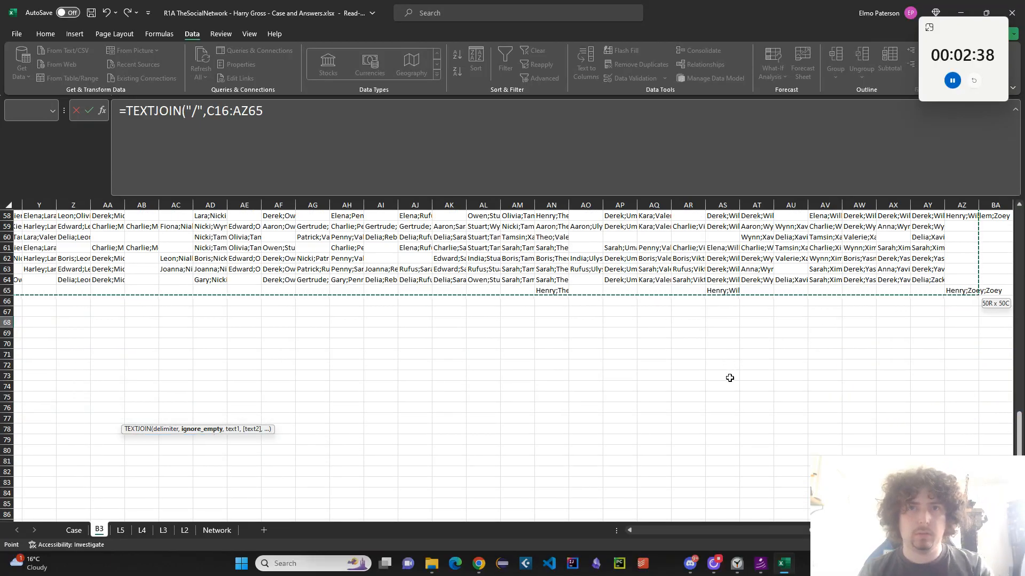
pyautogui.press('Return')
pyautogui.click(517, 311)
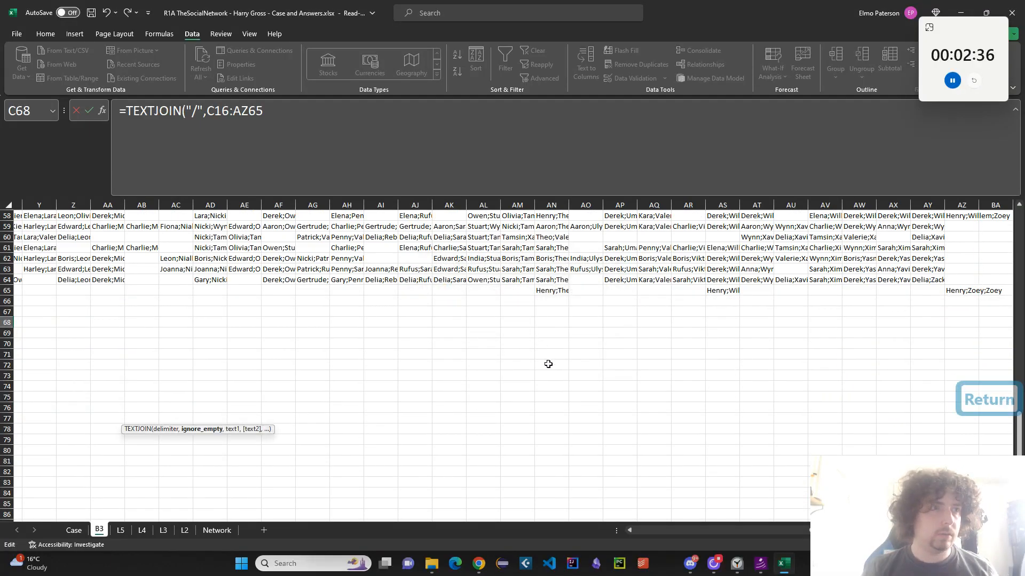
pyautogui.press('Escape')
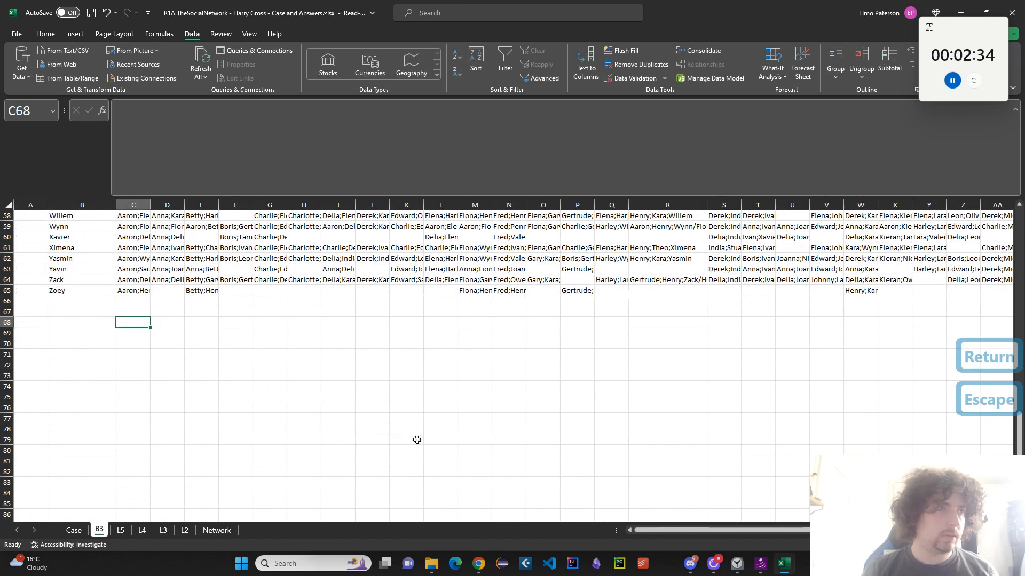
# Examine the data table results down to row 65 and the friend columns out to AZ
pyautogui.scroll(6, 406, 438)
pyautogui.scroll(-3, 523, 474)
pyautogui.moveTo(724, 533)
pyautogui.mouseDown()
pyautogui.moveTo(900, 533)
pyautogui.moveTo(720, 532)
pyautogui.mouseUp()
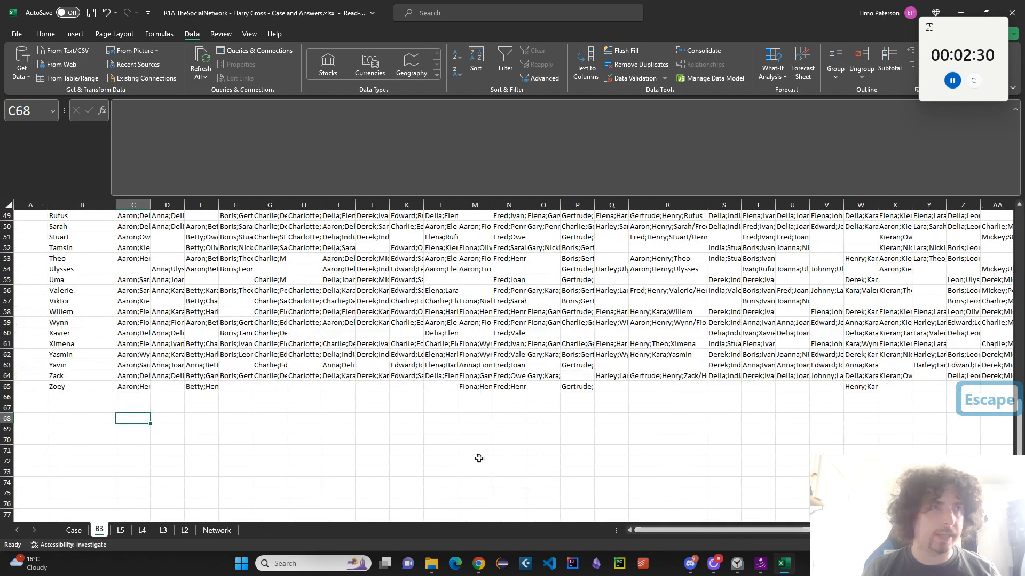
pyautogui.middleClick(477, 444)
pyautogui.click(80, 216)
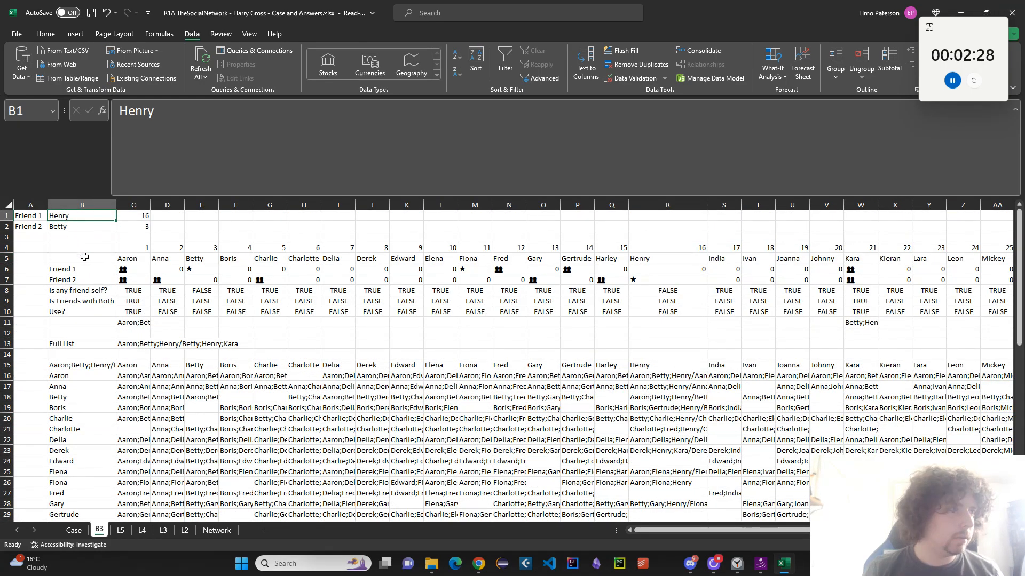
pyautogui.moveTo(650, 537); pyautogui.dragTo(830, 532)
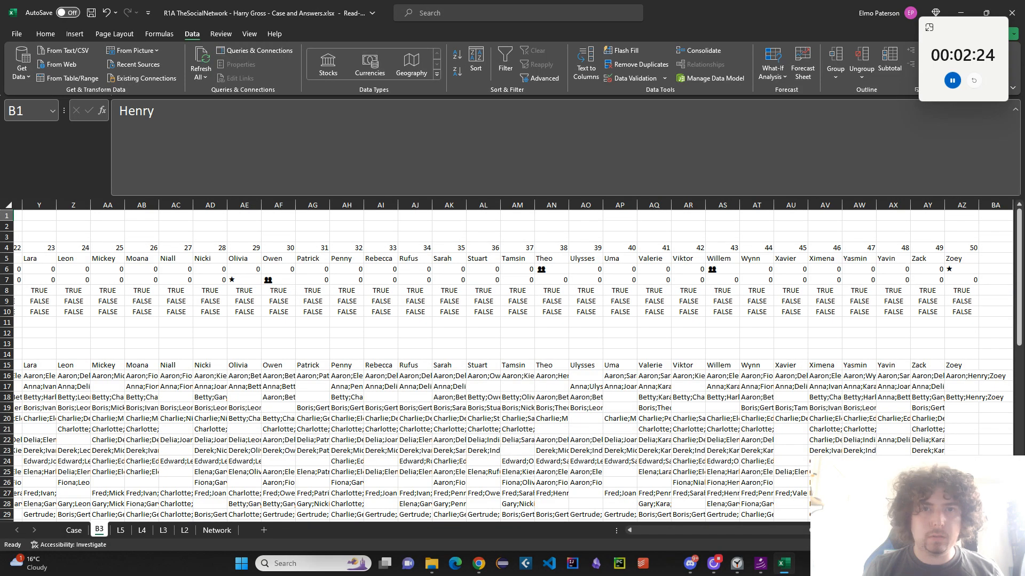
pyautogui.moveTo(829, 532); pyautogui.dragTo(432, 518)
# Set Friend 2 in B2 to the last name in the friend list, matching its spelling in the list
pyautogui.click(72, 226)
pyautogui.write('Zoeyt')
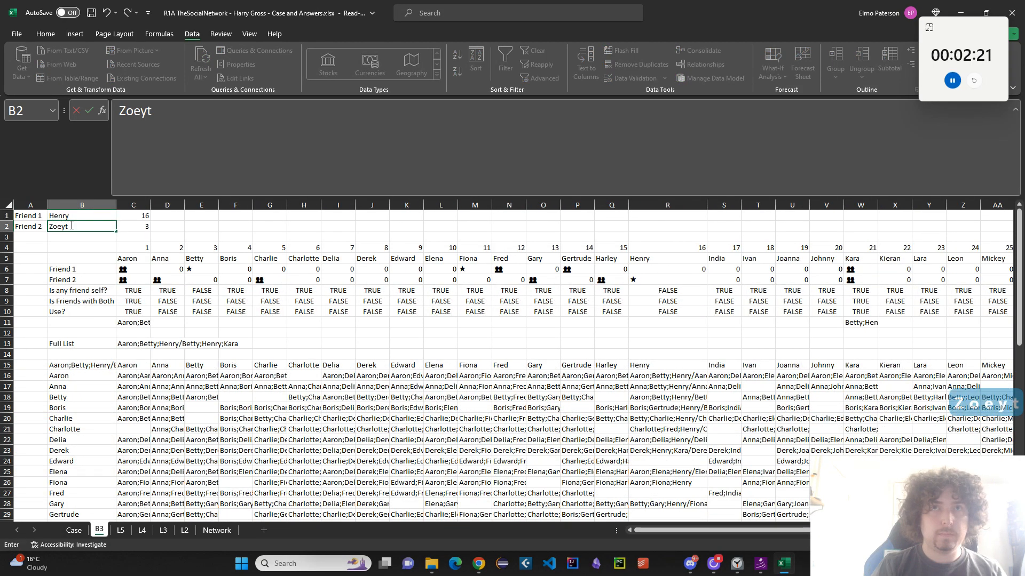
pyautogui.press('BackSpace')
pyautogui.press('BackSpace')
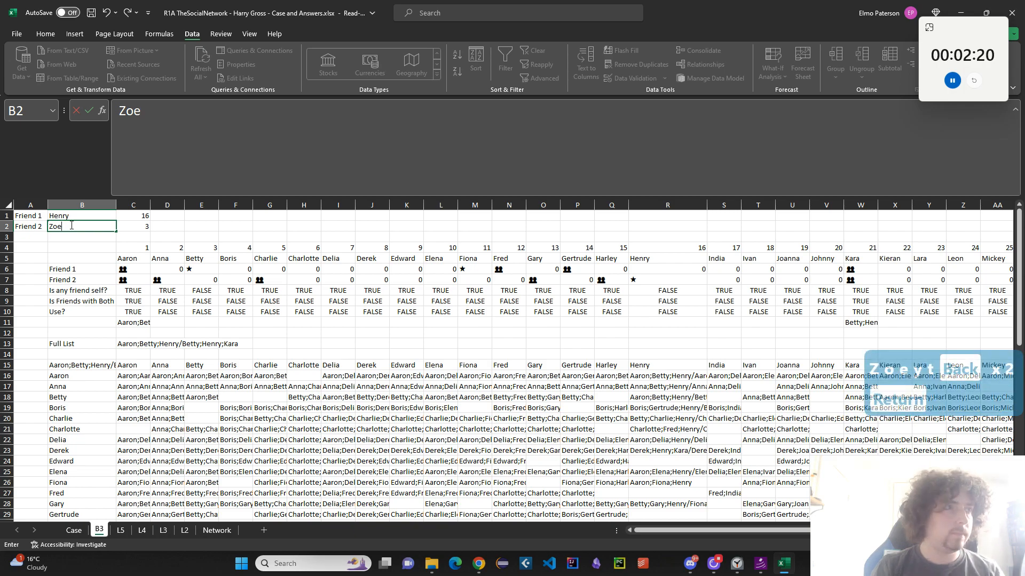
pyautogui.press('Return')
pyautogui.write('Zoey')
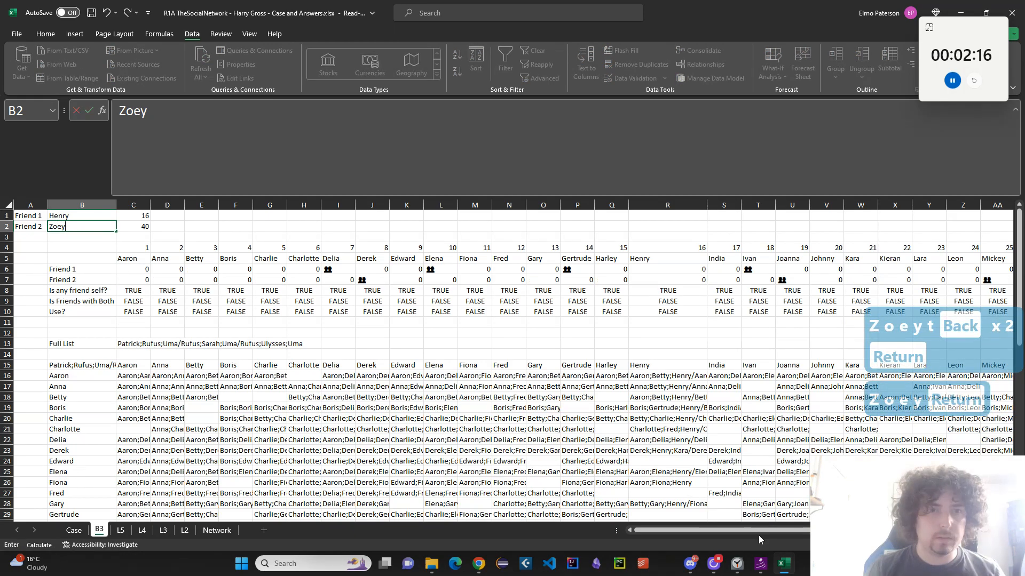
pyautogui.press('Return')
# Inspect the data table's last cell, AZ65, where the final name is paired with itself
pyautogui.moveTo(769, 530); pyautogui.dragTo(908, 526)
pyautogui.scroll(-15, 907, 491)
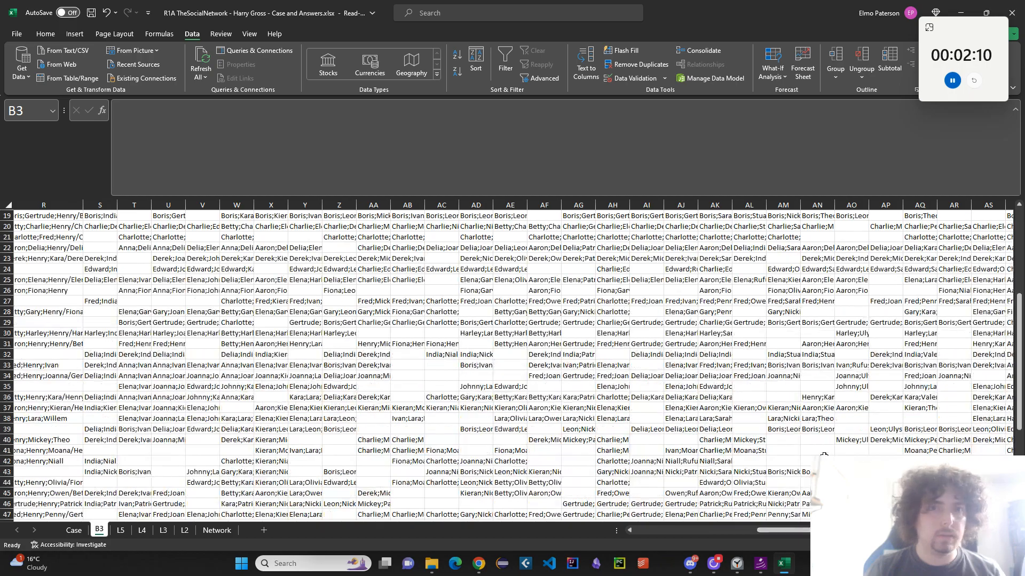
pyautogui.hscroll(3, 513, 363)
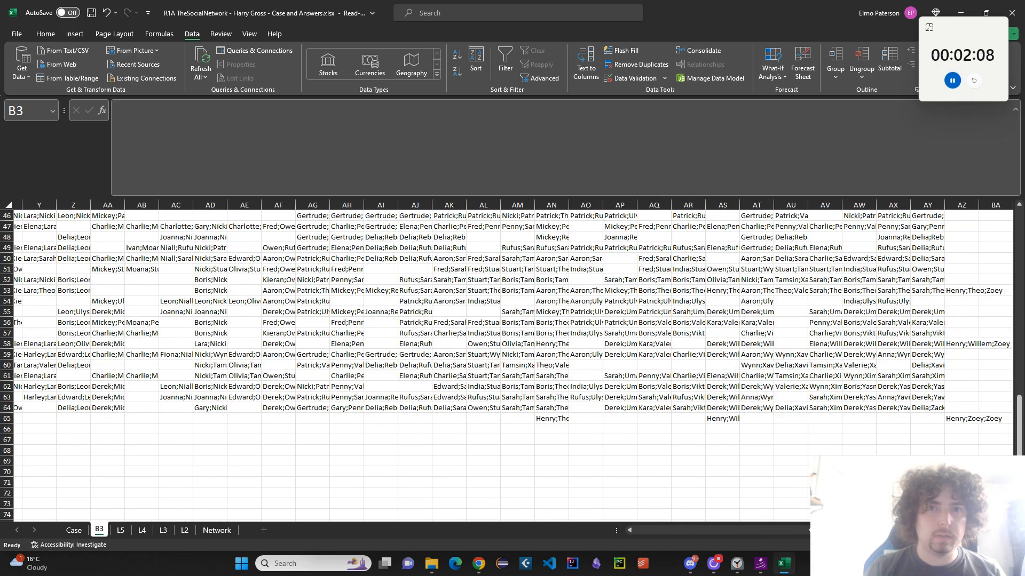
pyautogui.click(952, 421)
pyautogui.hscroll(-10, 587, 460)
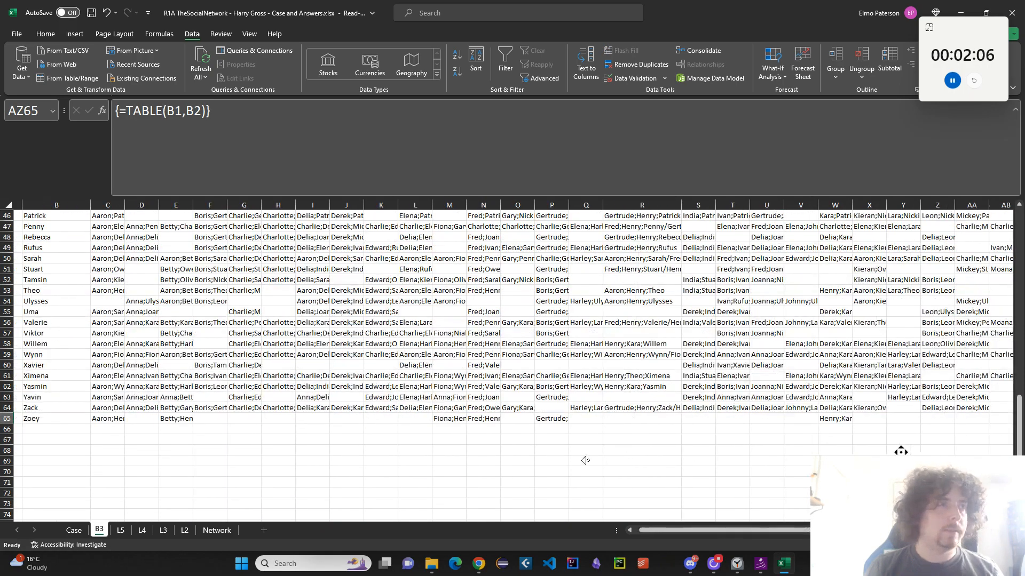
pyautogui.click(117, 440)
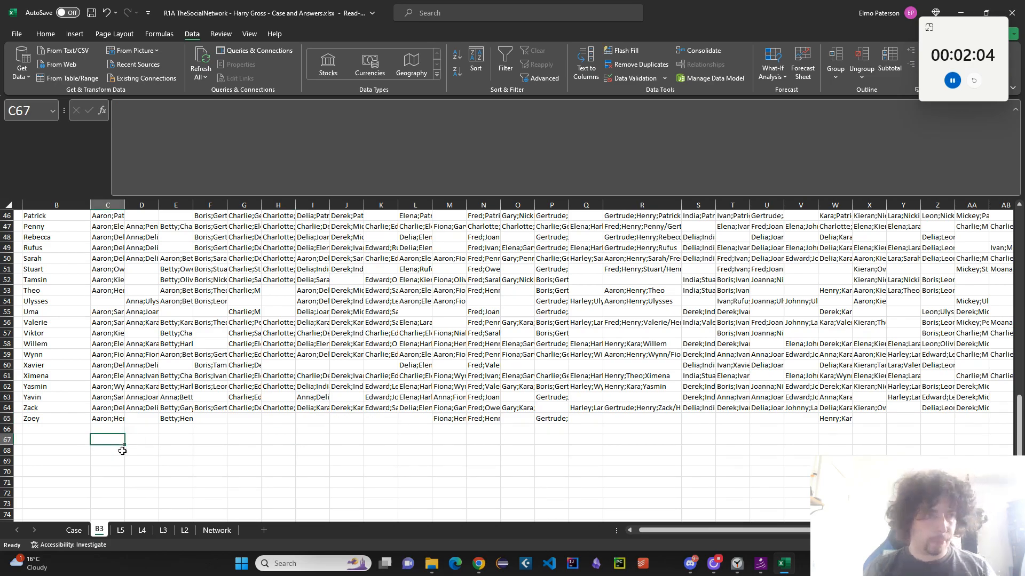
pyautogui.write('=TEXT')
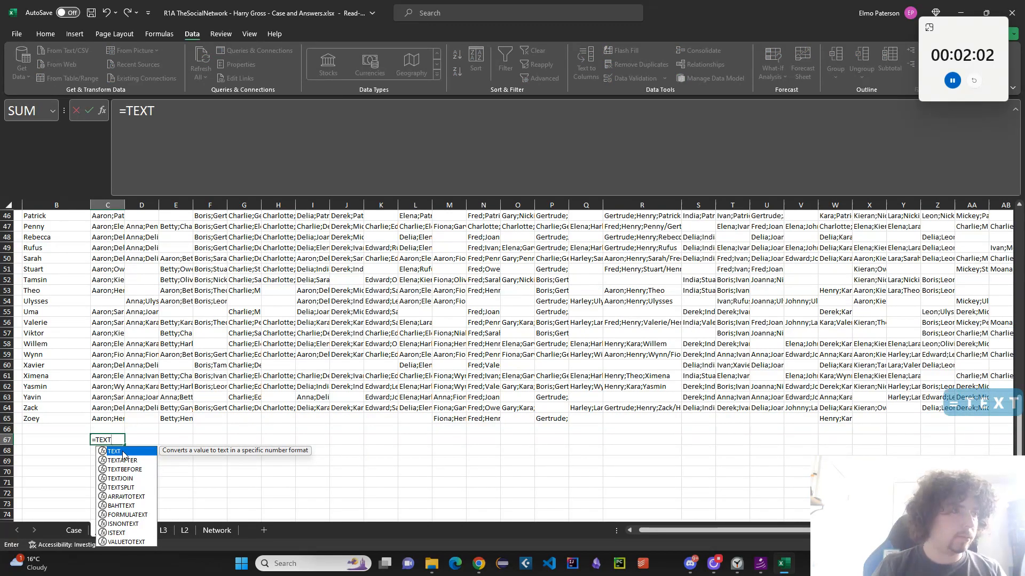
pyautogui.write('JOIN(')
pyautogui.press('Escape')
# Set Friend 1 in B1 to the same name as Friend 2, using the list's capitalisation
pyautogui.scroll(15, 309, 492)
pyautogui.click(113, 291)
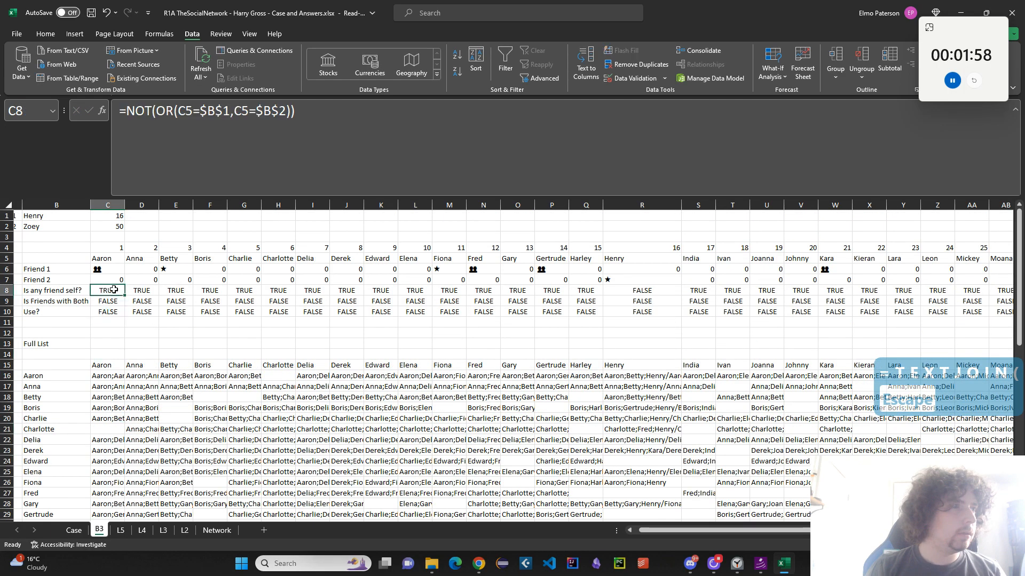
pyautogui.click(64, 220)
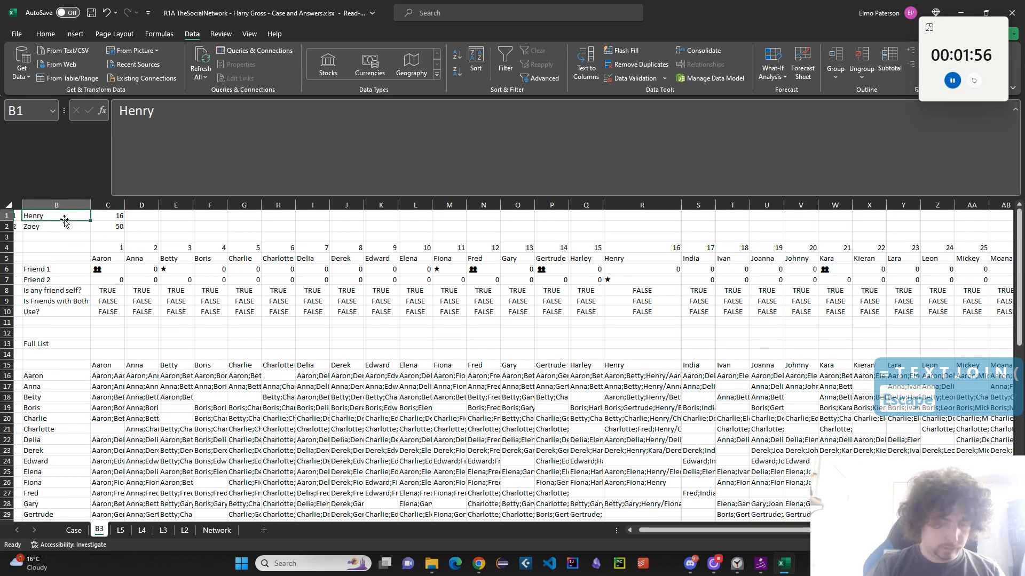
pyautogui.press('BackSpace')
pyautogui.press('BackSpace')
pyautogui.write('ZOEY')
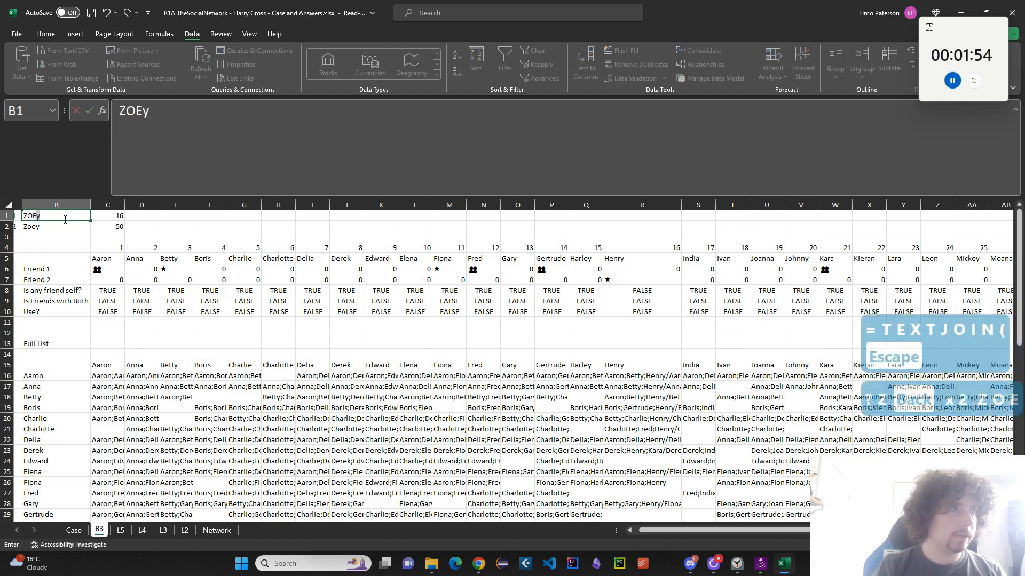
pyautogui.moveTo(65, 219); pyautogui.dragTo(74, 231)
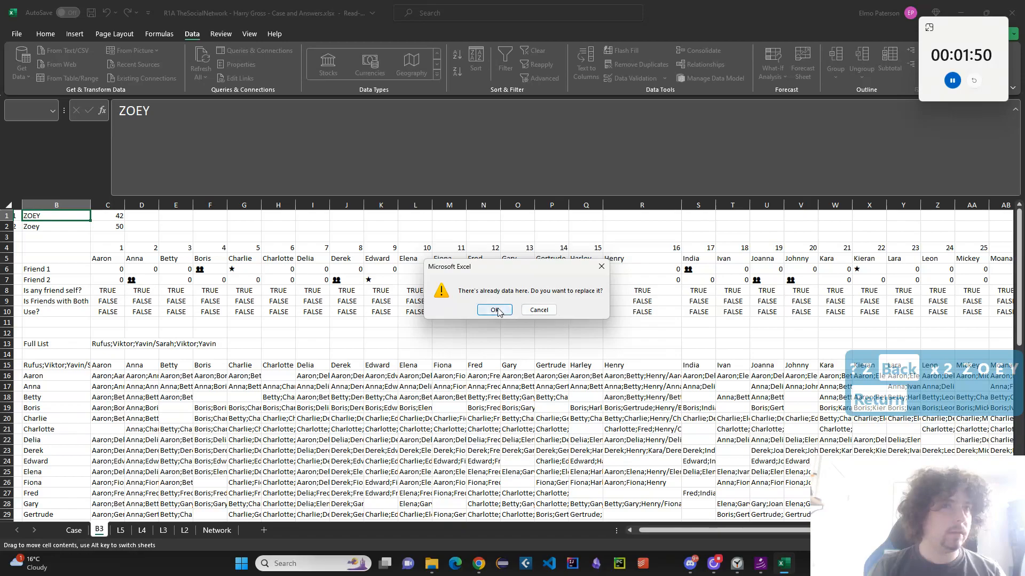
pyautogui.click(539, 310)
pyautogui.click(43, 218)
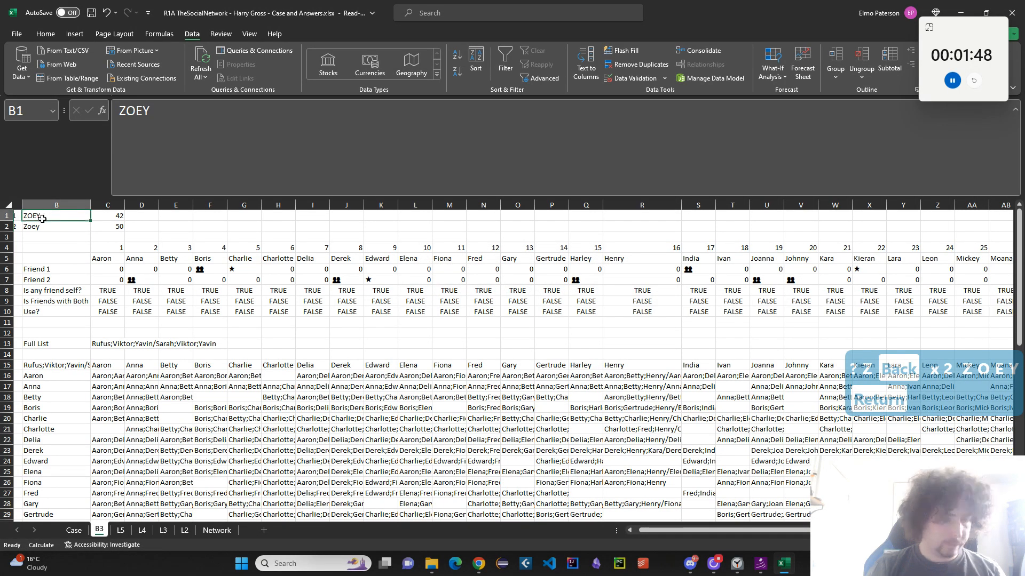
pyautogui.write('Zoey')
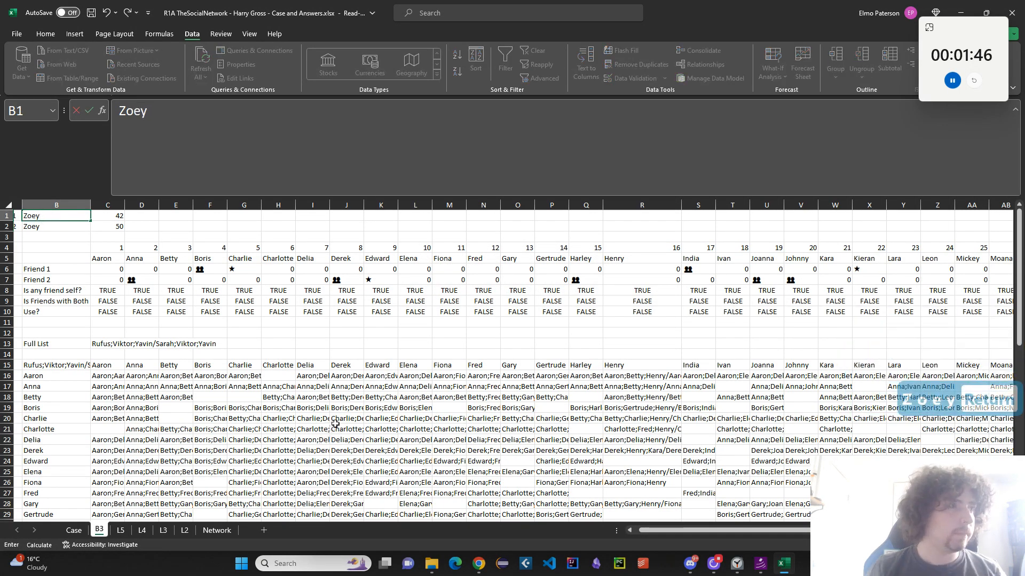
pyautogui.press('Return')
# Label B3 "Both match?" and enter =B1=B2 in C3 to compare the two friends
pyautogui.moveTo(771, 530)
pyautogui.mouseDown()
pyautogui.moveTo(784, 530)
pyautogui.moveTo(764, 529)
pyautogui.mouseUp()
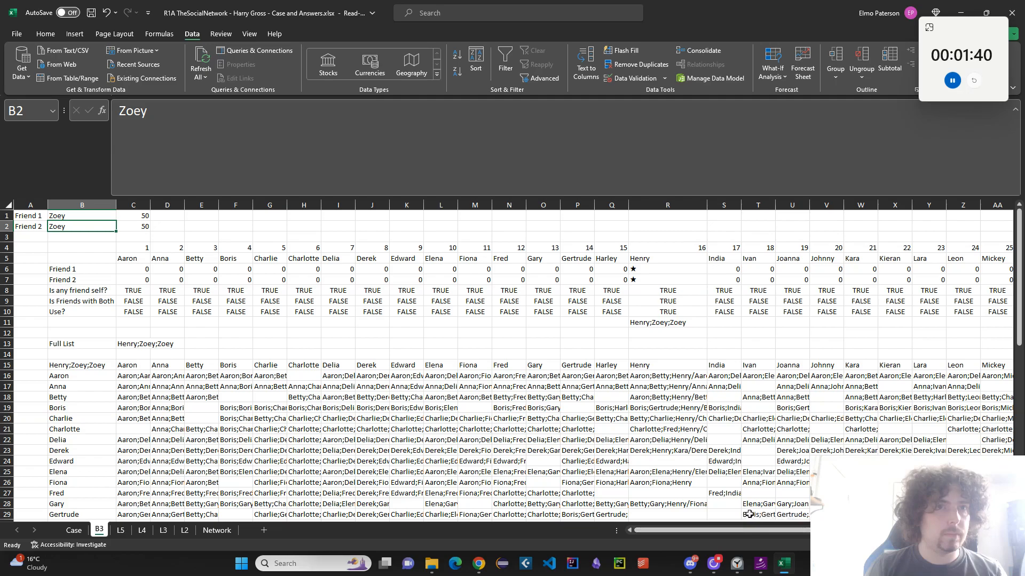
pyautogui.click(671, 290)
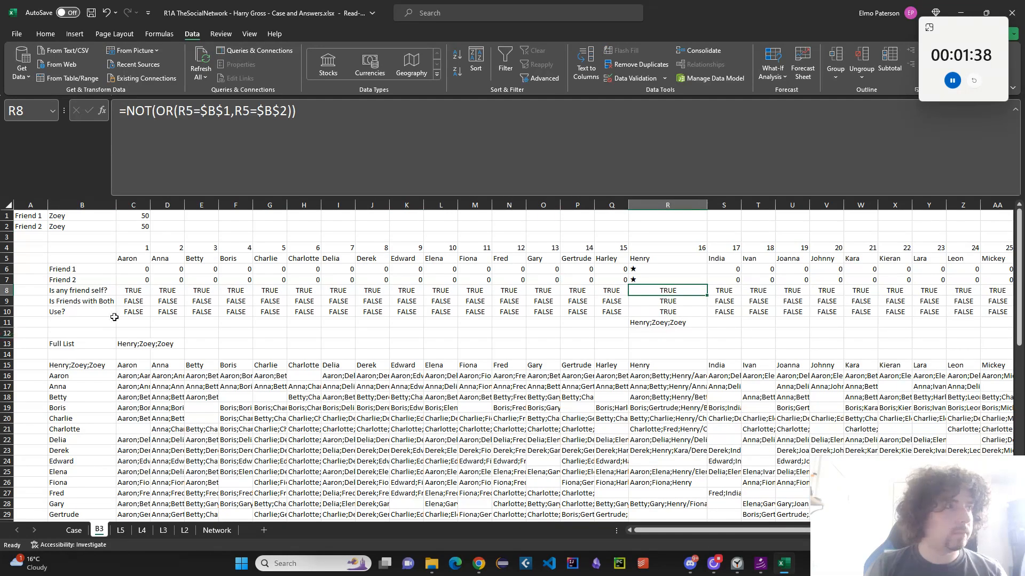
pyautogui.click(70, 238)
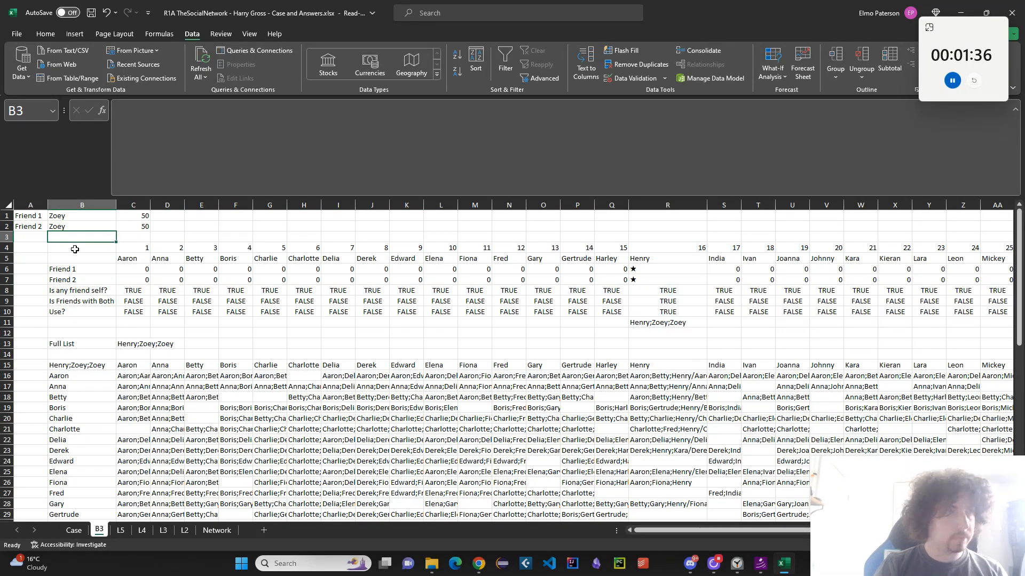
pyautogui.write('Both match/')
pyautogui.press('BackSpace')
pyautogui.write('?')
pyautogui.press('Tab')
pyautogui.write('=')
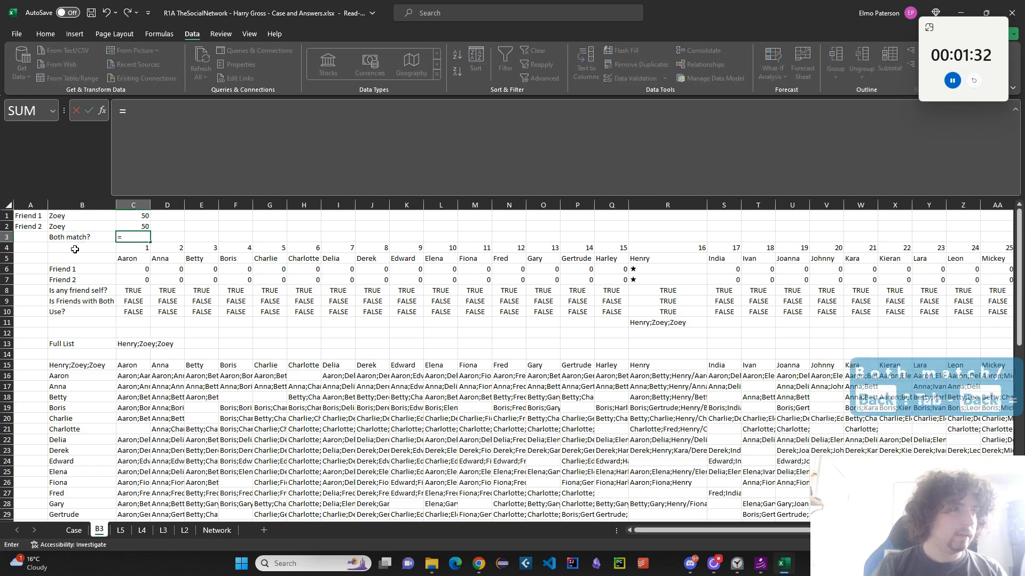
pyautogui.click(87, 219)
pyautogui.write('=')
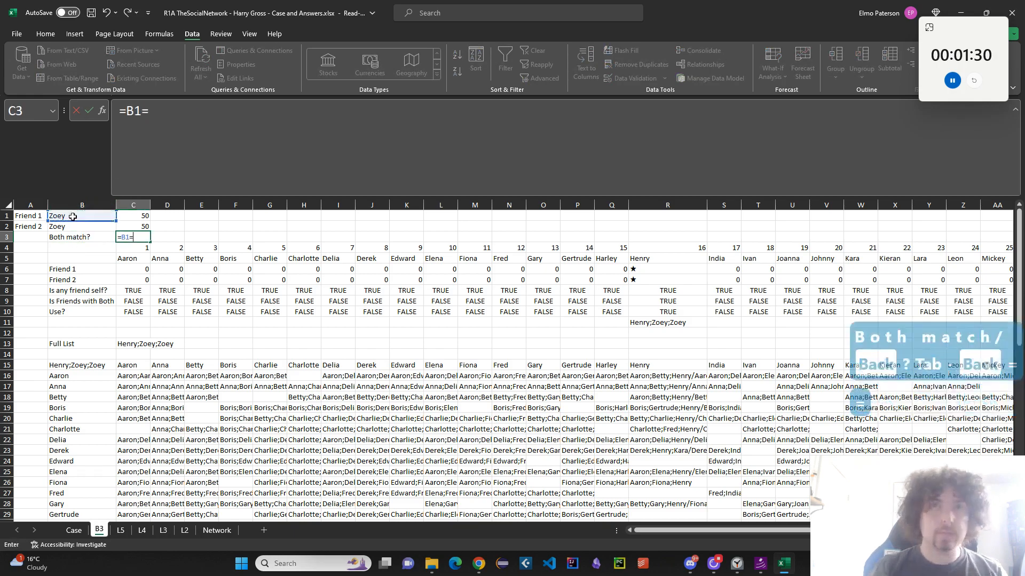
pyautogui.click(73, 227)
pyautogui.press('Return')
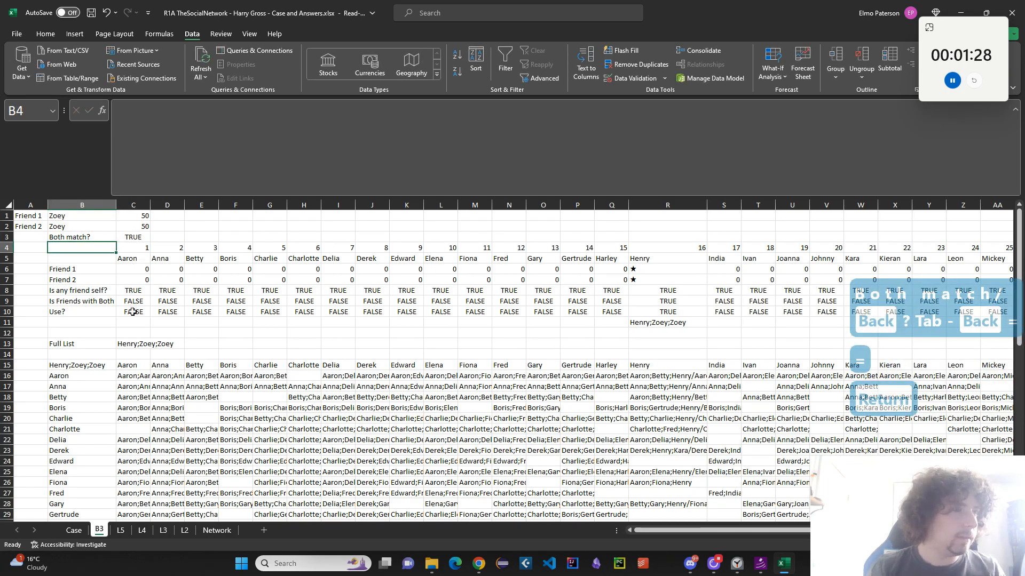
# Change the C3 formula to =NOT(B1=B2)
pyautogui.click(133, 300)
pyautogui.click(138, 314)
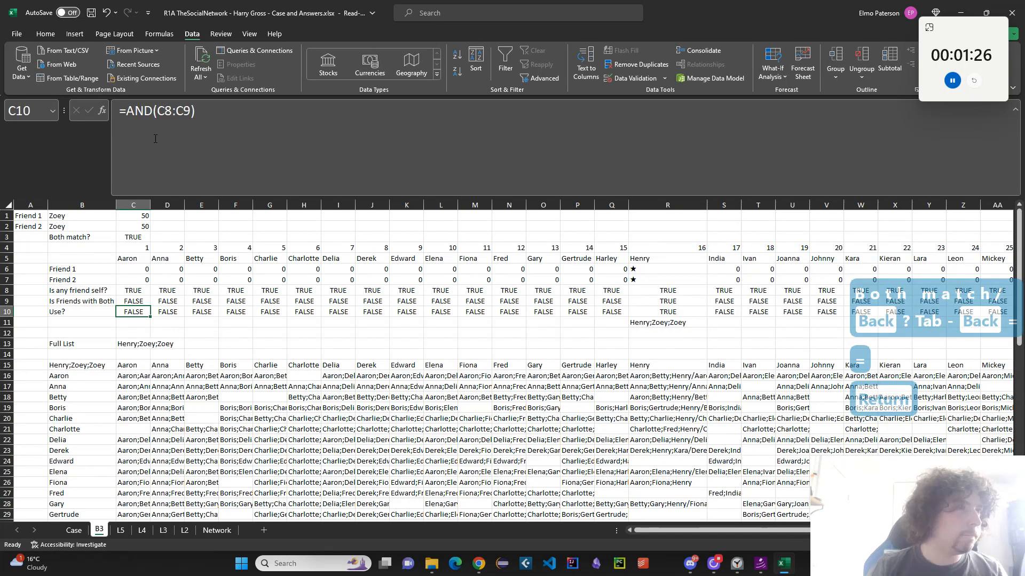
pyautogui.click(133, 237)
pyautogui.click(131, 122)
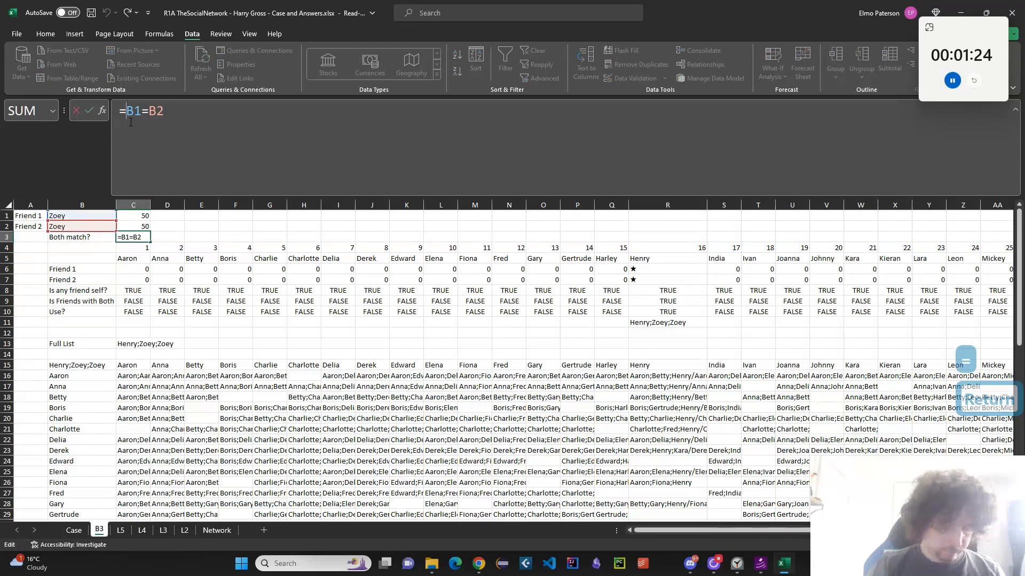
pyautogui.write('NOT(B1=B2')
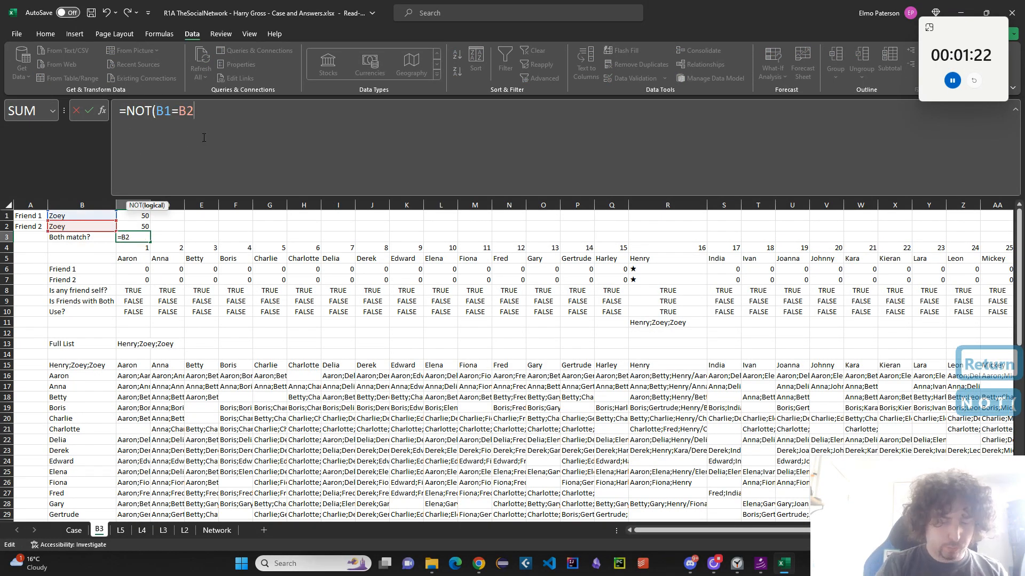
pyautogui.write(')#')
pyautogui.press('BackSpace')
pyautogui.press('Return')
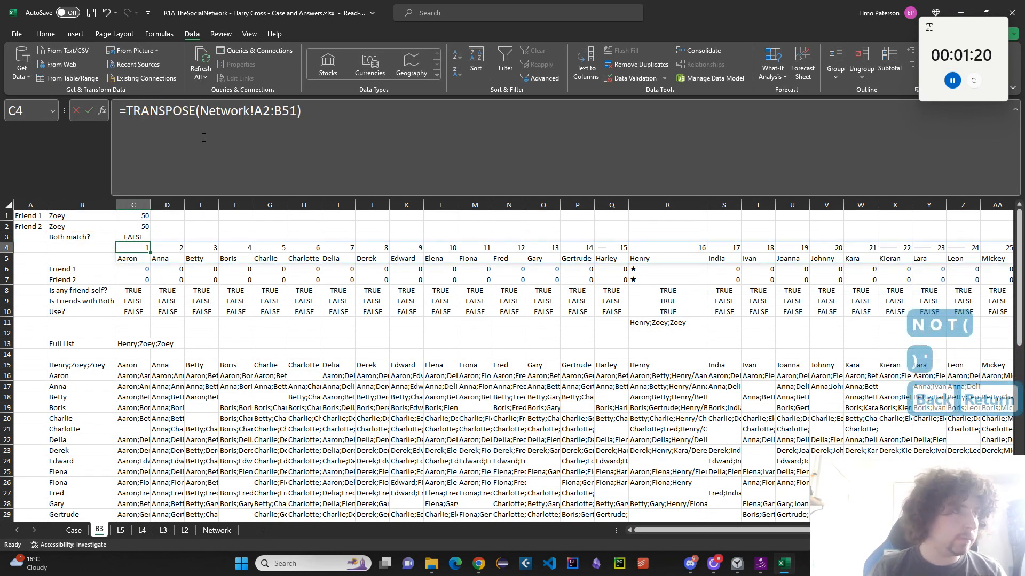
# Add the C3 check to the "Use?" formula in C10, making it =AND(C8:C9,$C$3)
pyautogui.click(135, 310)
pyautogui.click(192, 128)
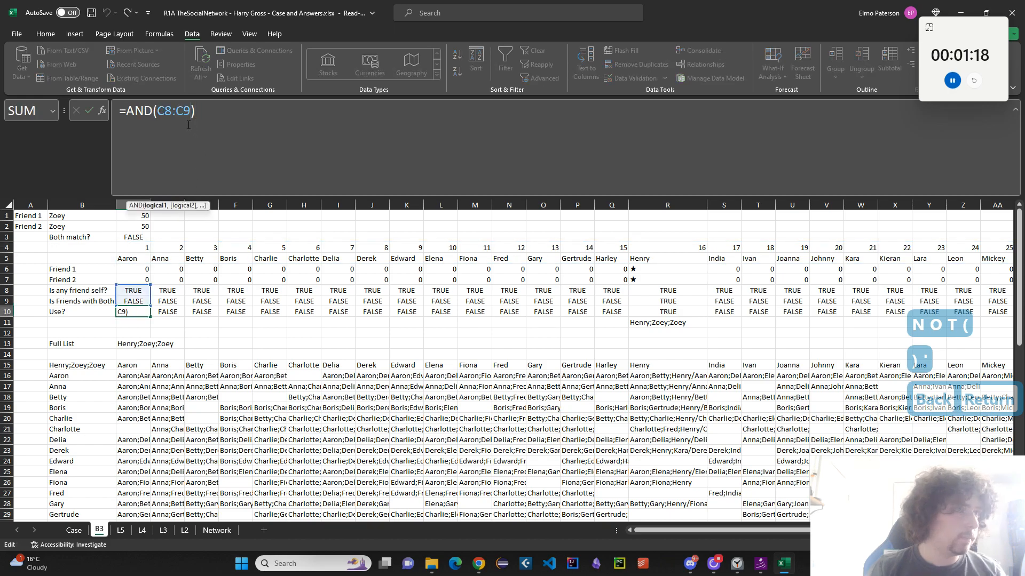
pyautogui.write(',')
pyautogui.click(135, 236)
pyautogui.press('F4')
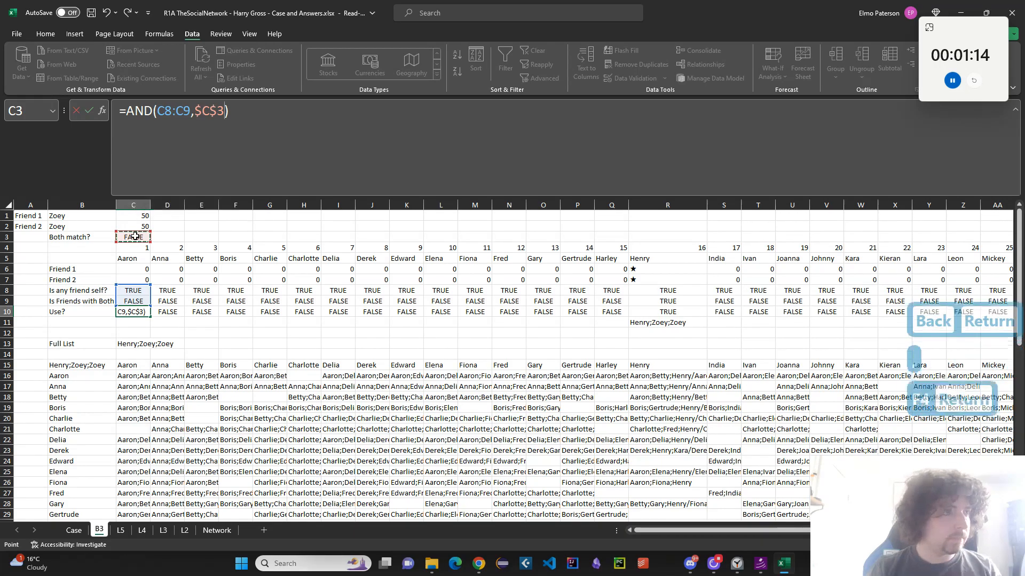
pyautogui.press('Return')
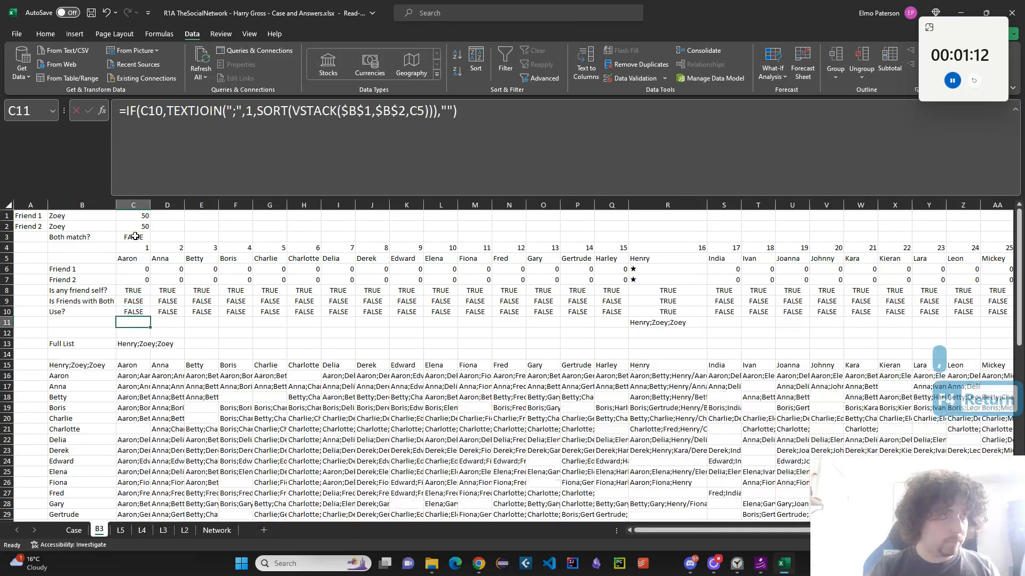
# Copy the C10 formula across the rest of the "Use?" row
pyautogui.click(143, 311)
pyautogui.hotkey('ctrl', 'c')
pyautogui.hotkey('ctrl', 'shift', 'Right')
pyautogui.hotkey('ctrl', 'v')
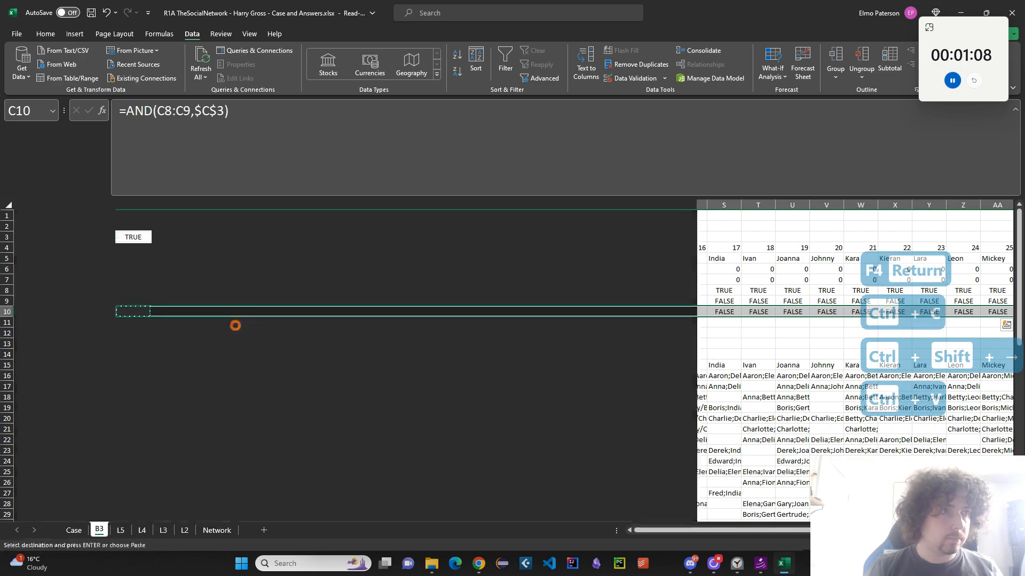
pyautogui.click(236, 323)
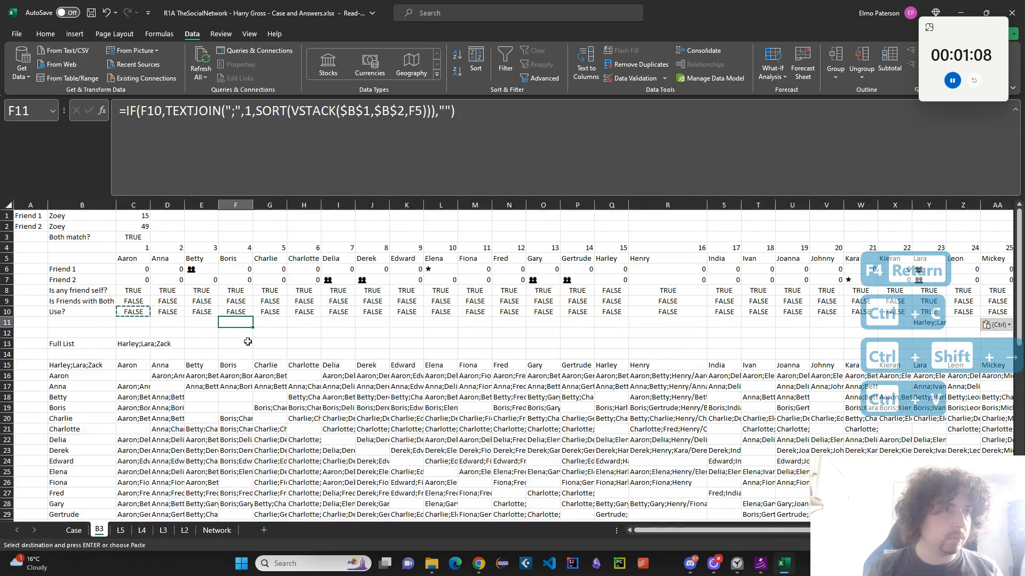
# Start a TEXTJOIN formula in C68 below the data table, referencing C16:AZ65 and ignoring empty cells
pyautogui.scroll(-6, 377, 435)
pyautogui.scroll(-12, 376, 435)
pyautogui.click(136, 355)
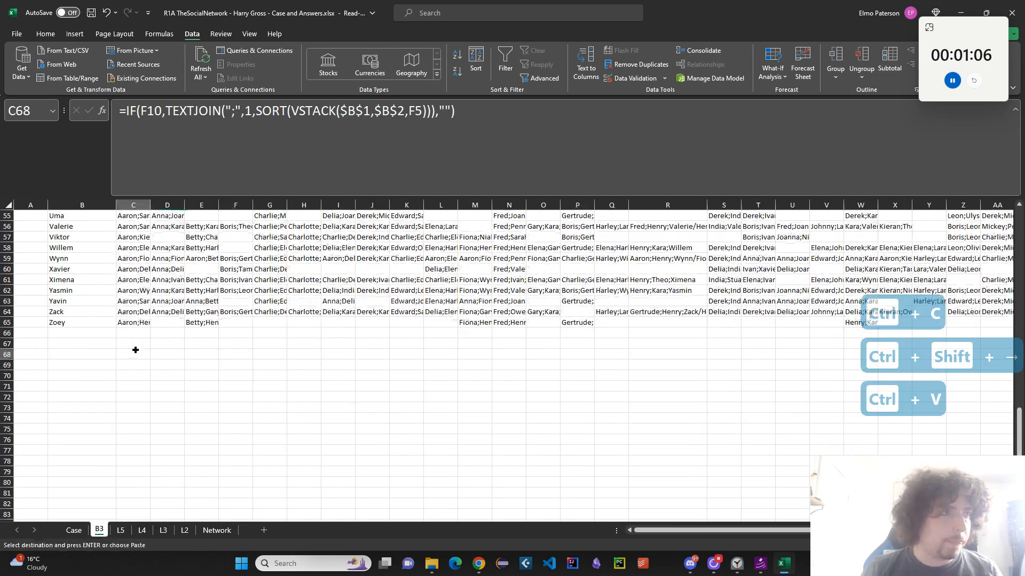
pyautogui.write('=TEXTJOIN(')
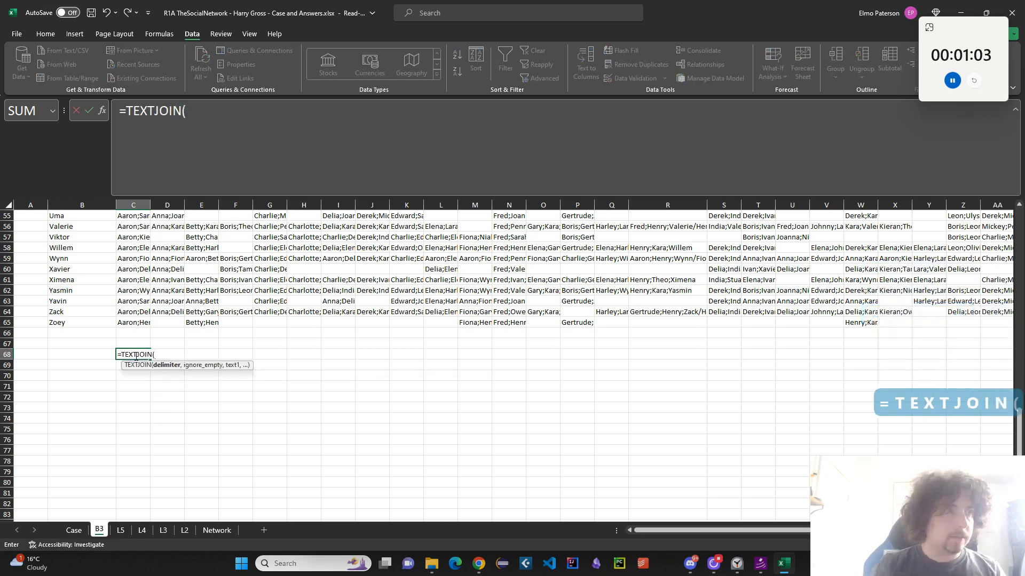
pyautogui.click(138, 321)
pyautogui.scroll(7, 489, 505)
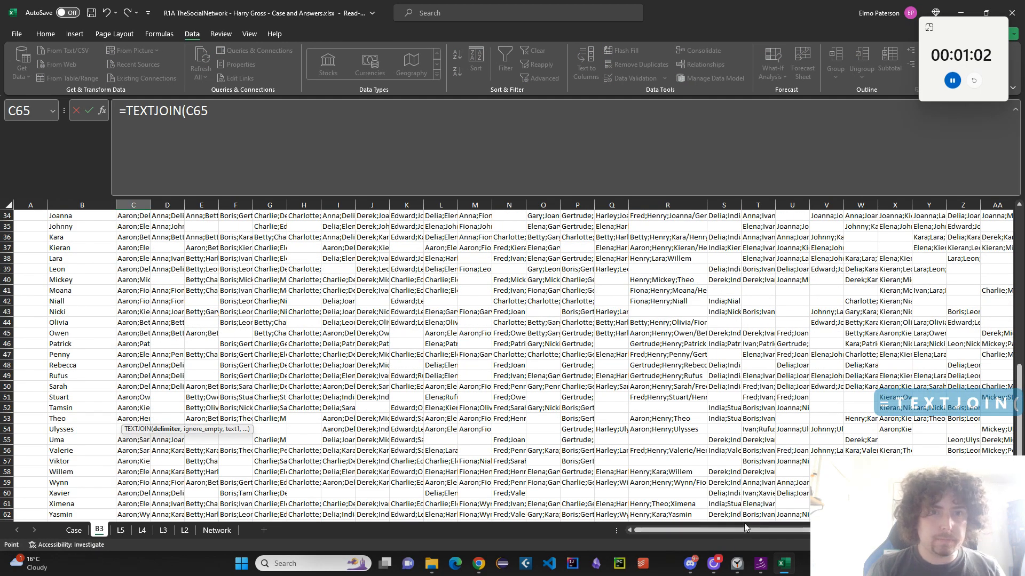
pyautogui.moveTo(745, 531); pyautogui.dragTo(918, 532)
pyautogui.scroll(10, 944, 348)
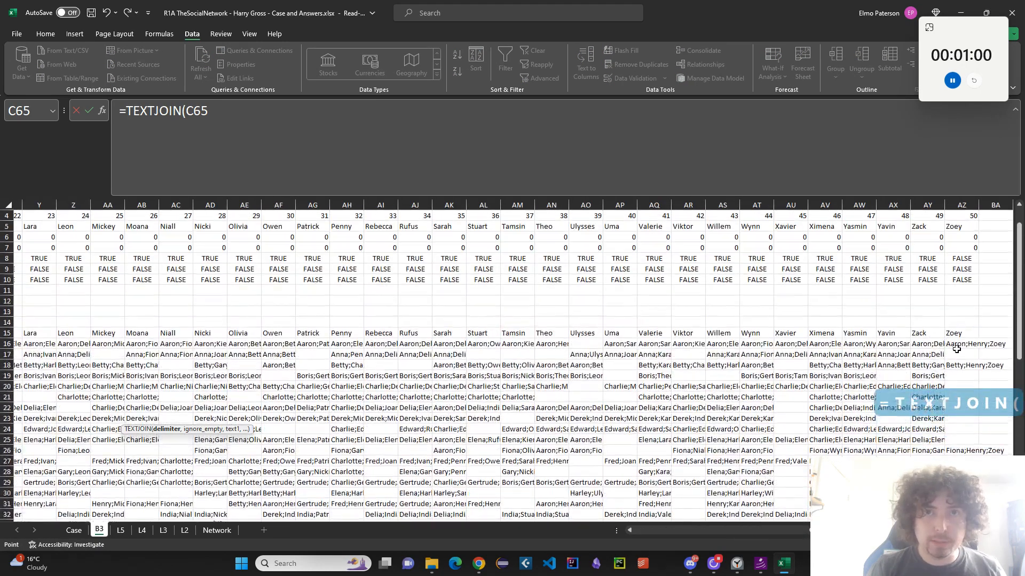
pyautogui.keyDown('shift'); pyautogui.click(956, 349); pyautogui.keyUp('shift')
pyautogui.write(',')
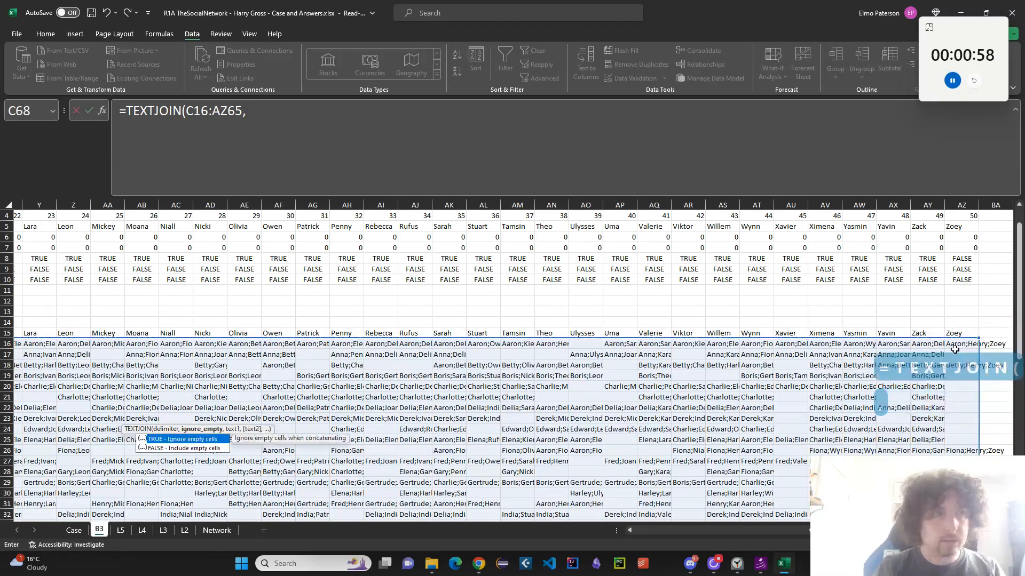
pyautogui.write('1,')
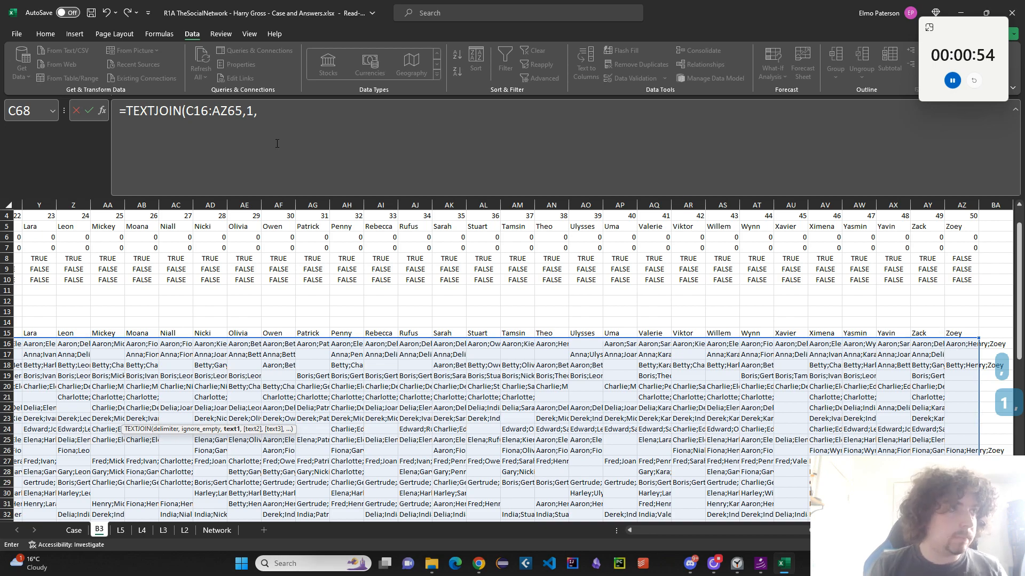
# Make C16:AZ65 the text argument, set the delimiter to "/" and enter =TEXTJOIN("/",1,C16:AZ65) in C68
pyautogui.moveTo(186, 112); pyautogui.dragTo(221, 112)
pyautogui.hotkey('ctrl', 'c')
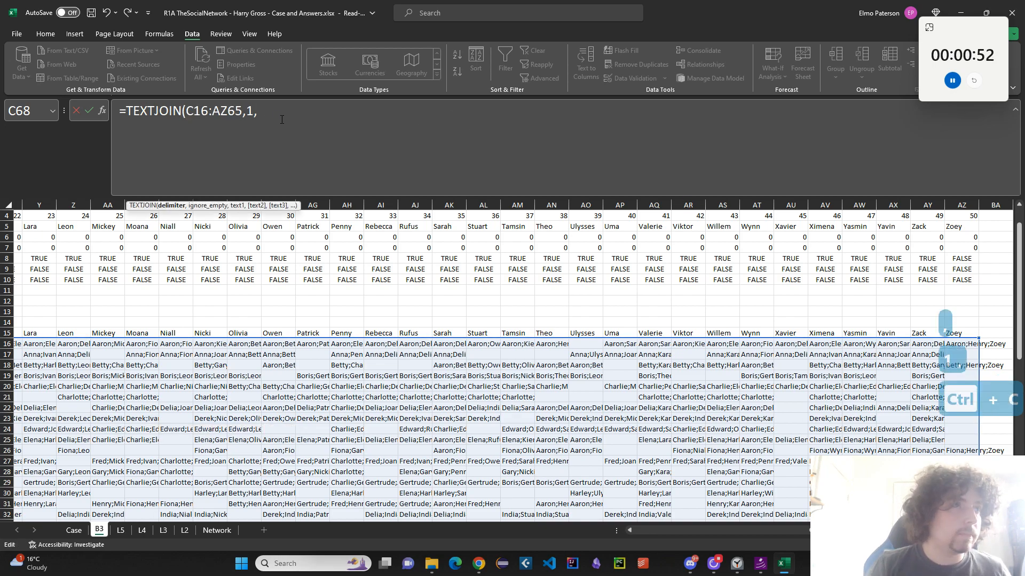
pyautogui.press('End')
pyautogui.hotkey('ctrl', 'v')
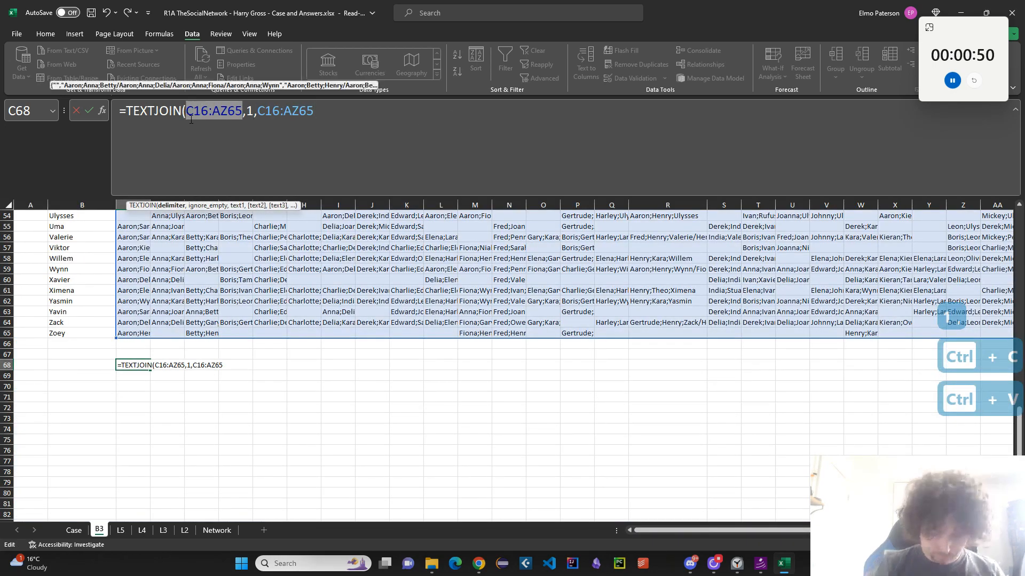
pyautogui.write('";"')
pyautogui.press('Return')
# Check that the range referenced by the C68 TEXTJOIN formula covers the whole data table
pyautogui.press('Up')
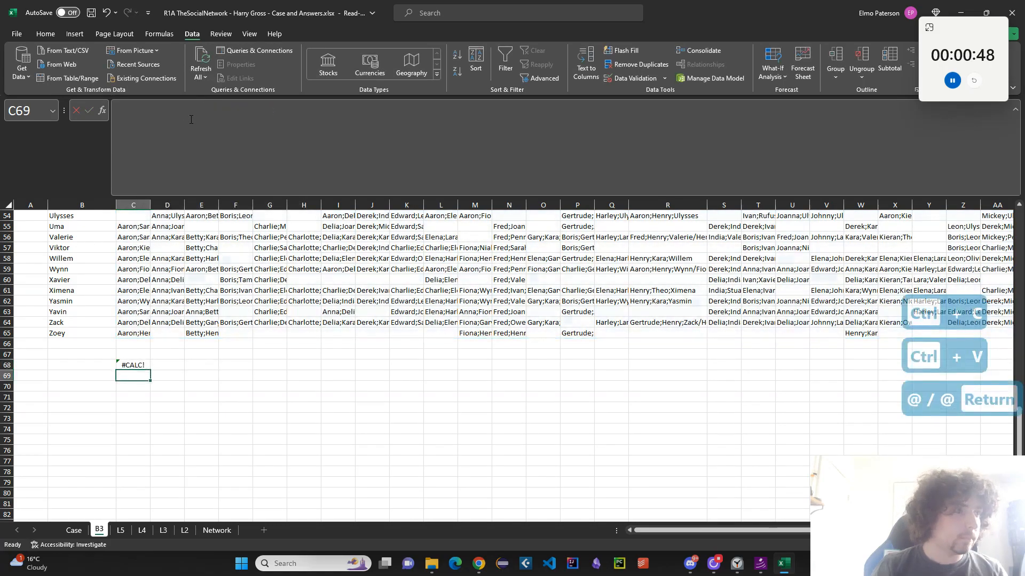
pyautogui.click(244, 137)
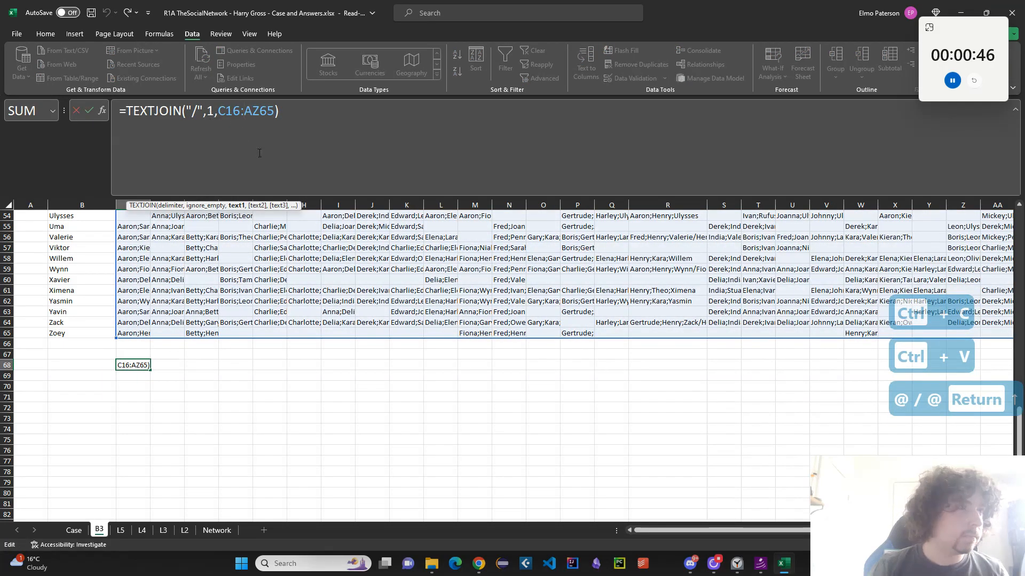
pyautogui.scroll(5, 630, 478)
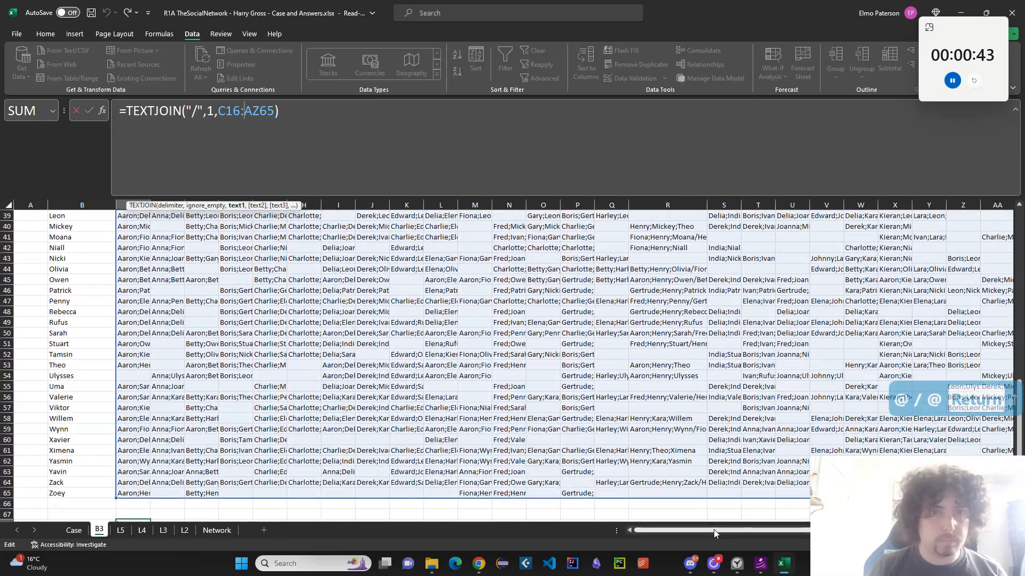
pyautogui.moveTo(713, 530); pyautogui.dragTo(896, 530)
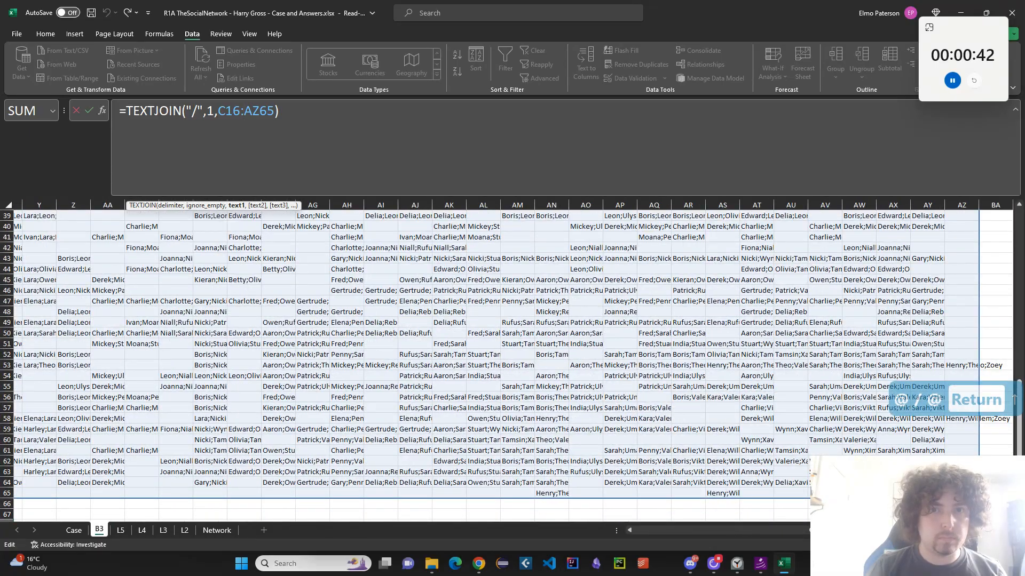
pyautogui.scroll(12, 513, 363)
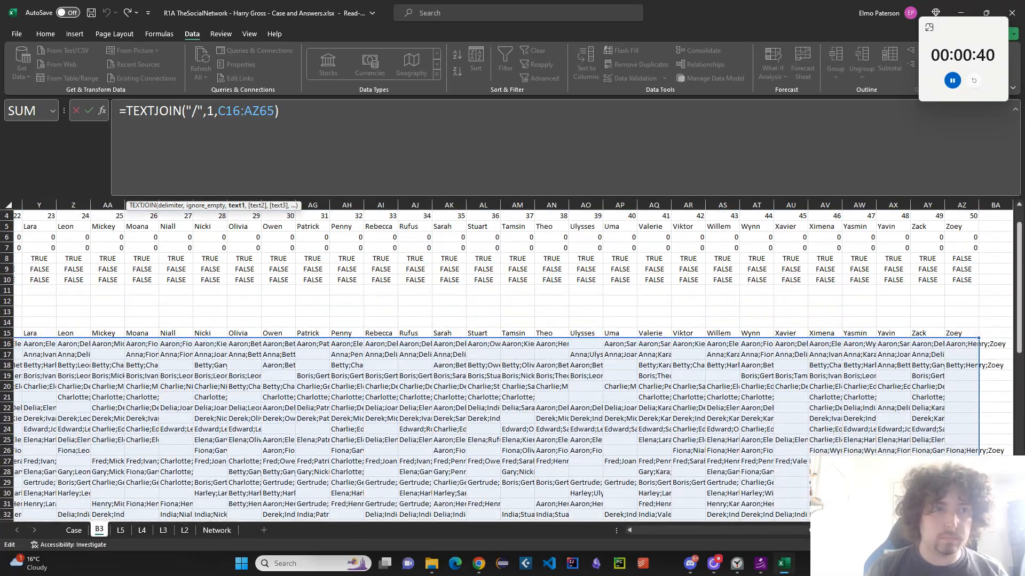
pyautogui.hscroll(-8, 718, 503)
pyautogui.scroll(-14, 718, 503)
pyautogui.scroll(-2, 718, 503)
pyautogui.press('Escape')
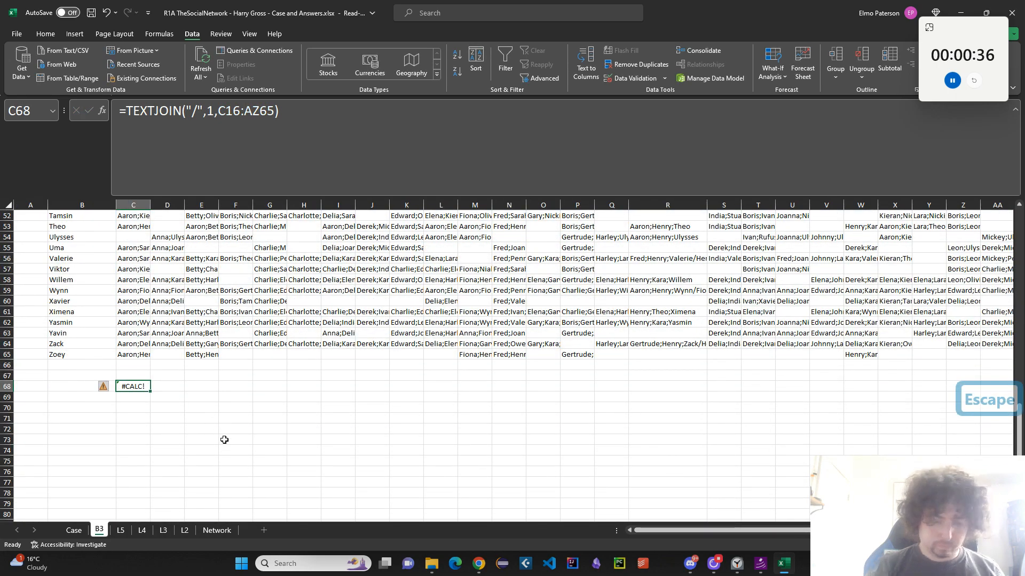
# Replace the C68 formula with TOROW over C16:AZ65 to flatten the data table into one row
pyautogui.write('=TR')
pyautogui.press('BackSpace')
pyautogui.write('OROW(')
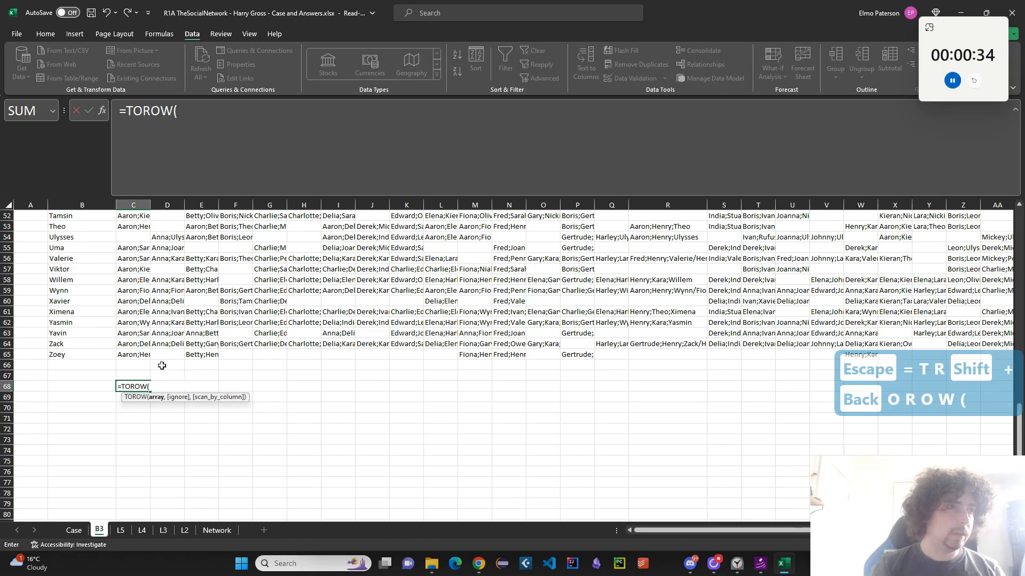
pyautogui.press('Up')
pyautogui.press('Up')
pyautogui.press('Up')
pyautogui.hotkey('ctrl', 'shift', 'Up')
pyautogui.hotkey('shift', 'Right')
pyautogui.hotkey('shift', 'Down')
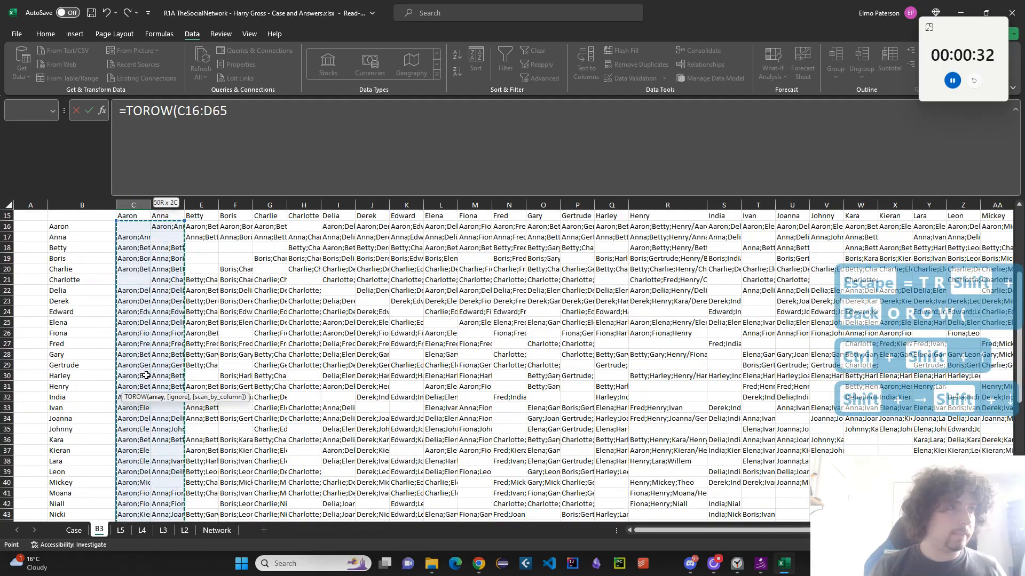
pyautogui.hotkey('ctrl', 'shift', 'Right')
pyautogui.press('Return')
# Enter =FILTER(D68#,NOT(ISERROR(D68#))) in D69 to drop the error values from the flattened row
pyautogui.press('Down')
pyautogui.press('Up')
pyautogui.press('Right')
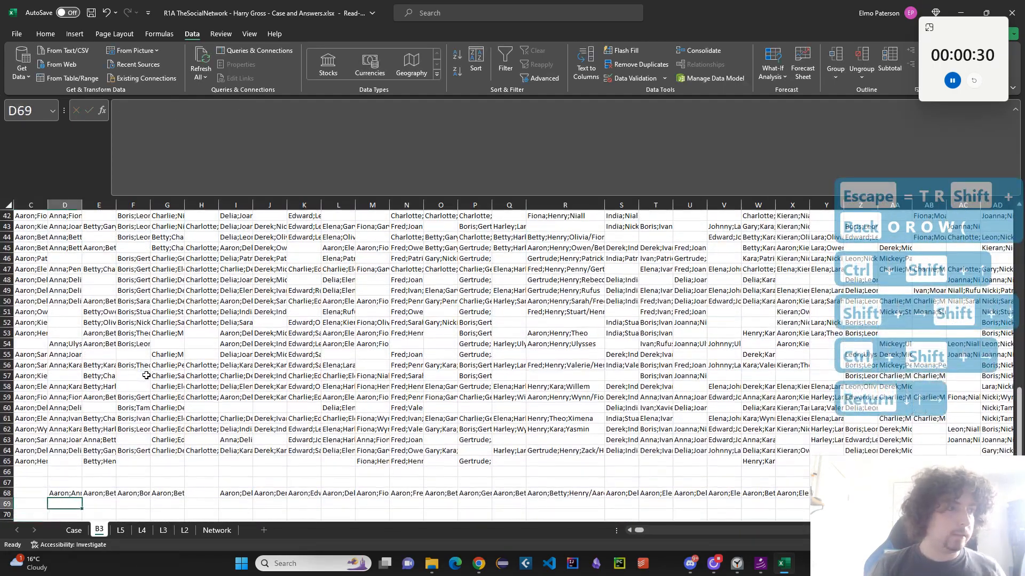
pyautogui.write('=FILTER(')
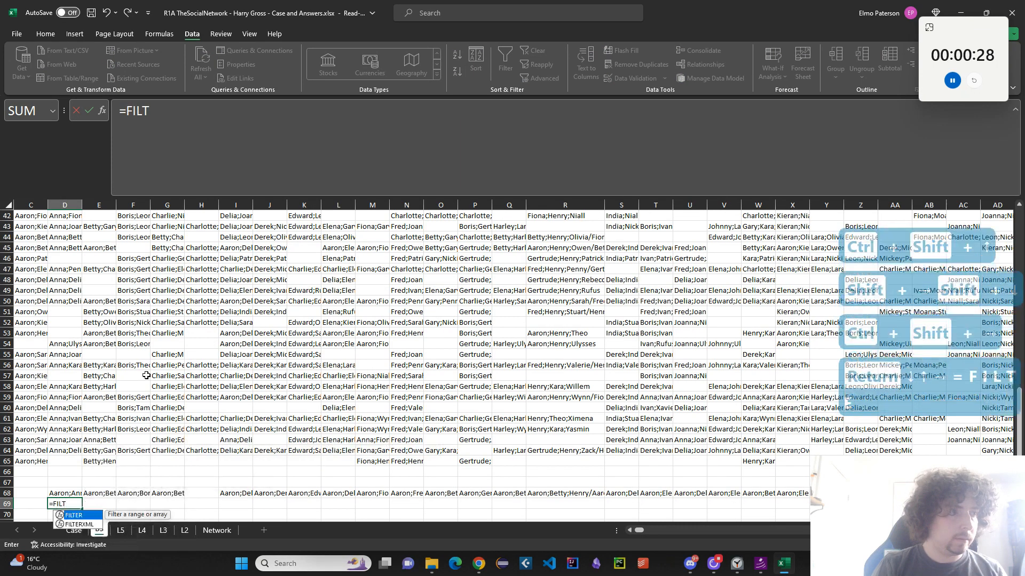
pyautogui.press('Up')
pyautogui.write('#,N')
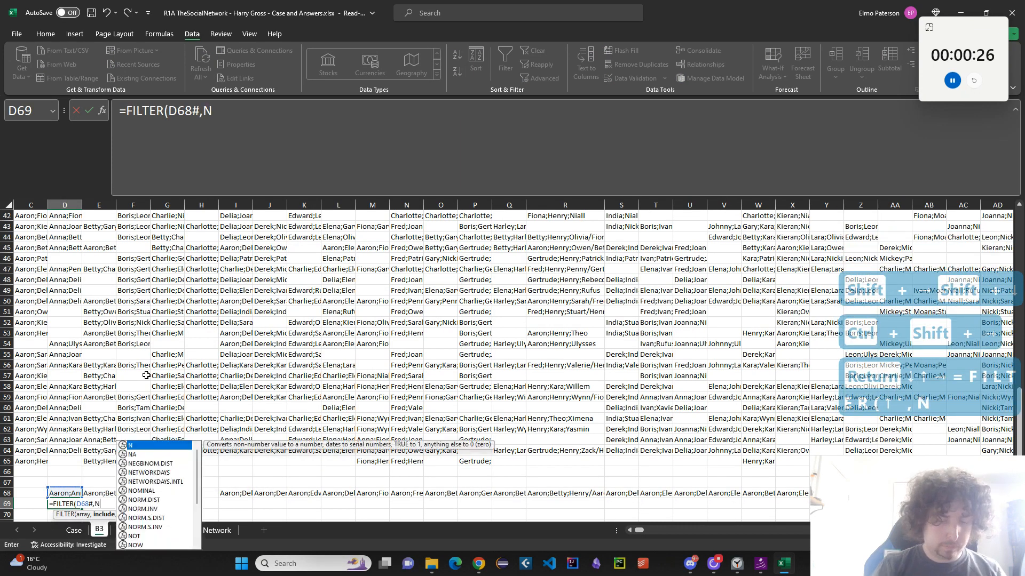
pyautogui.write('OT(ISERROR(')
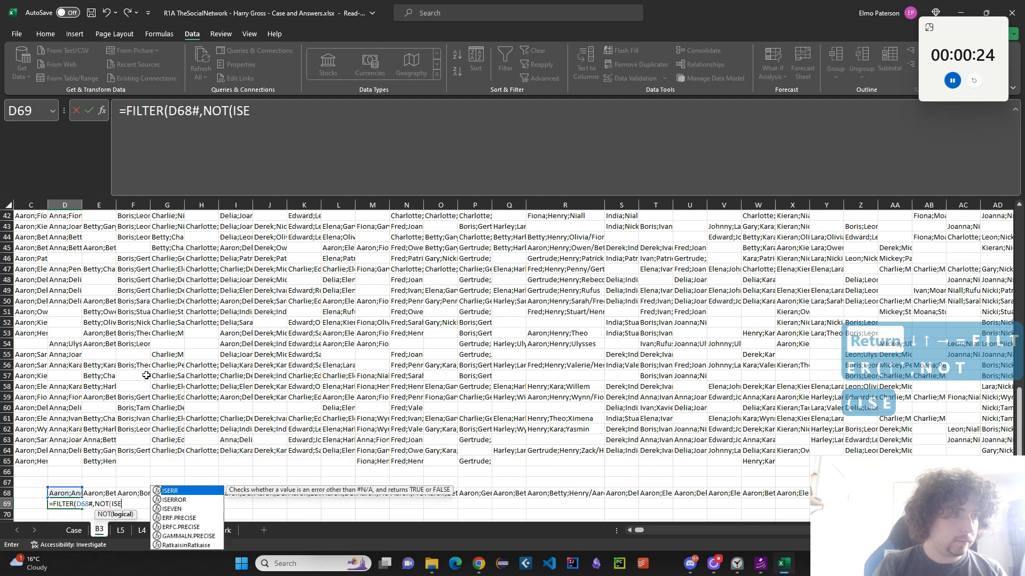
pyautogui.press('Up')
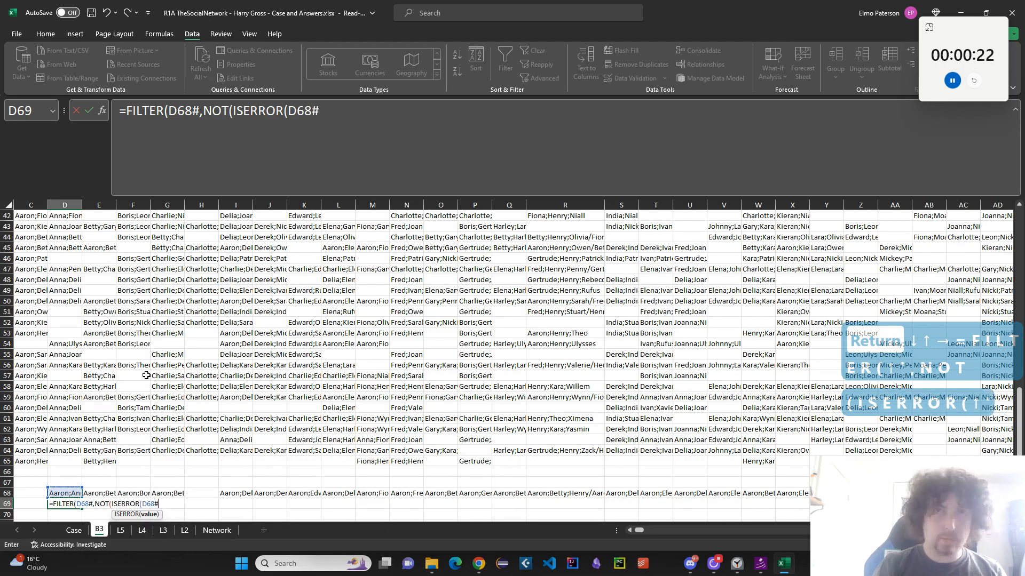
pyautogui.press('Return')
pyautogui.press('Return')
pyautogui.press('Up')
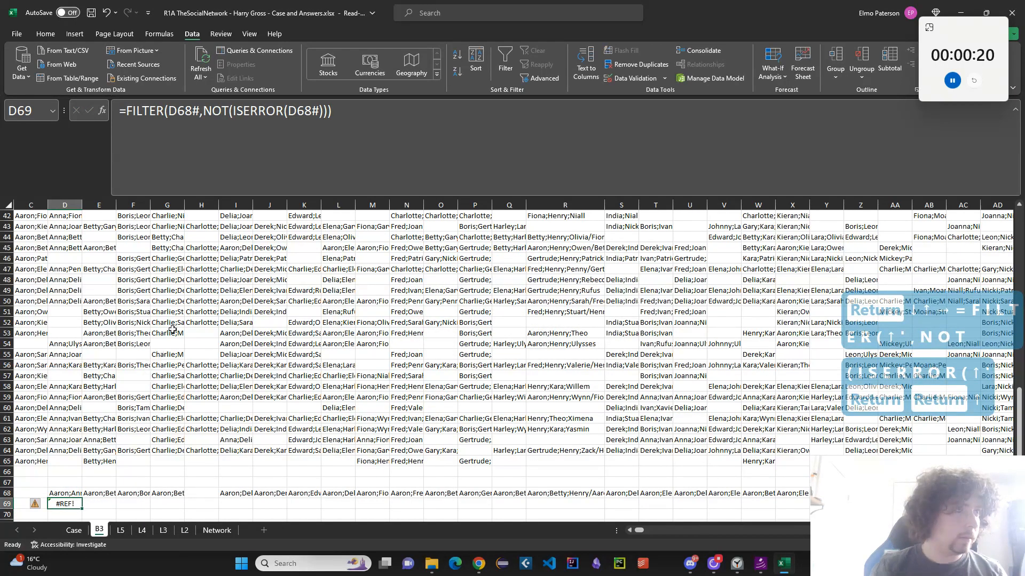
# Change the FILTER array in D69 from the spill reference to the range D68:CRF68
pyautogui.click(301, 161)
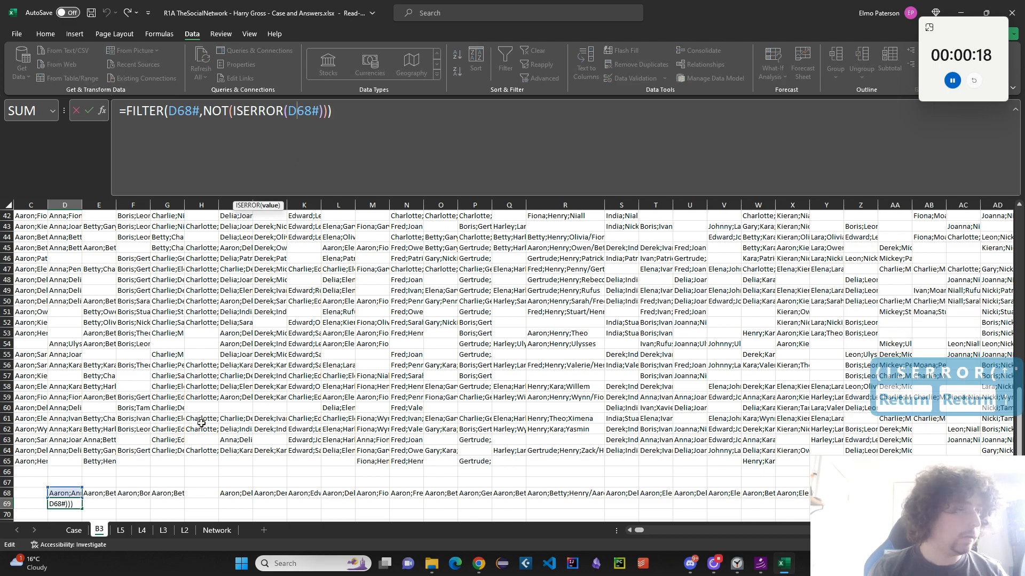
pyautogui.doubleClick(183, 111)
pyautogui.press('Delete')
pyautogui.click(70, 491)
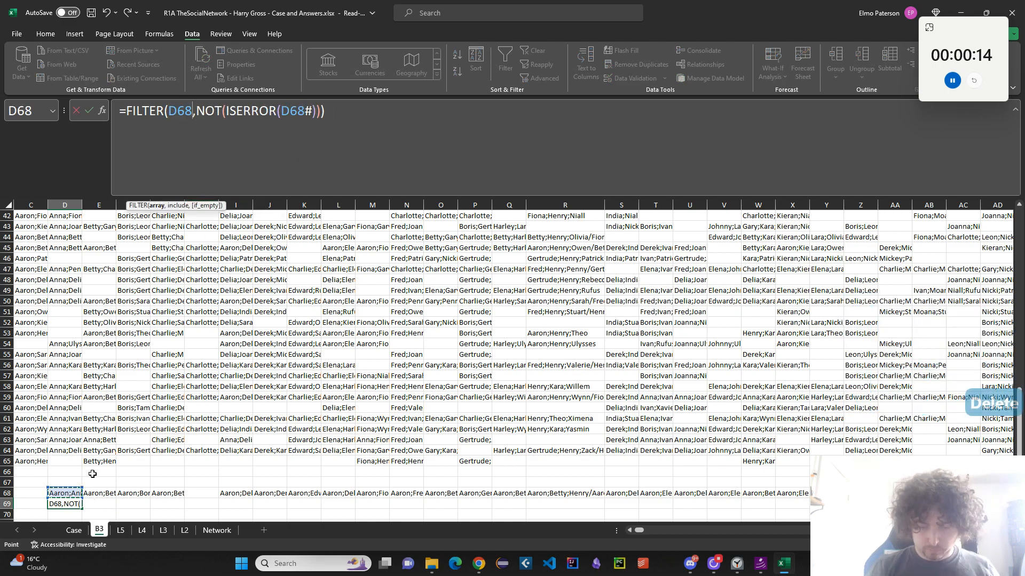
pyautogui.hotkey('ctrl', 'shift', 'Right')
pyautogui.press('Return')
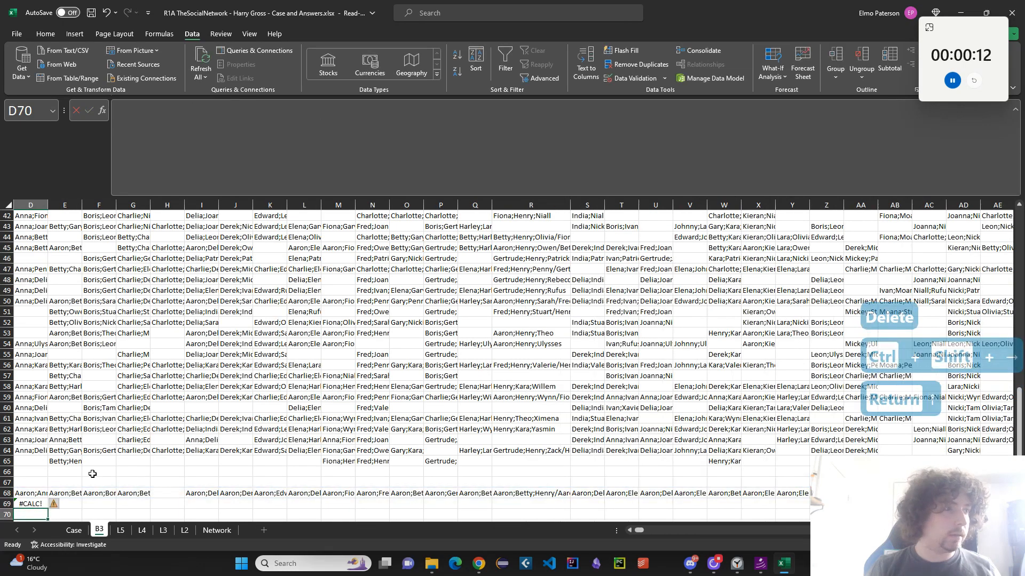
# Replace the ISERROR reference as well, making D69 =FILTER(D68:CRF68,NOT(ISERROR(D68:CRF68)))
pyautogui.press('Up')
pyautogui.click(167, 113)
pyautogui.moveTo(168, 111); pyautogui.dragTo(234, 111)
pyautogui.hotkey('ctrl', 'c')
pyautogui.doubleClick(333, 111)
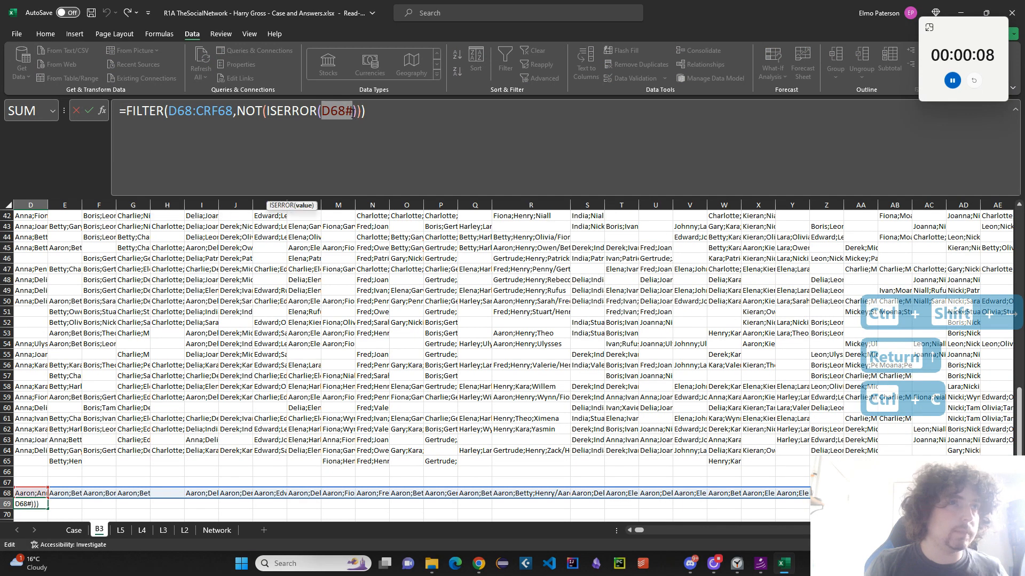
pyautogui.hotkey('ctrl', 'v')
pyautogui.press('Return')
pyautogui.scroll(-1, 273, 358)
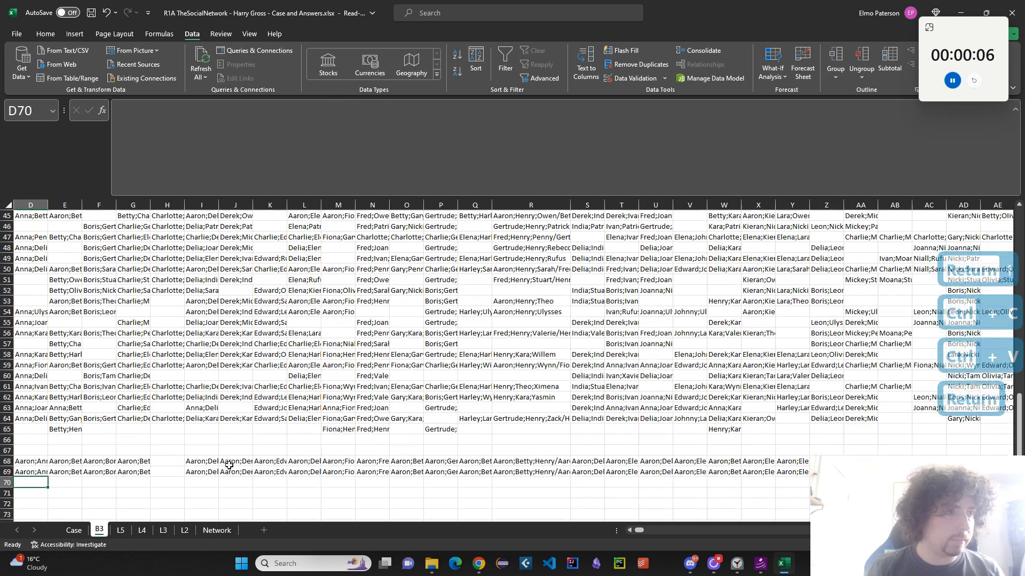
# Check how far the filtered results in row 69 extend, returning to the cell below the formula
pyautogui.click(183, 471)
pyautogui.hotkey('ctrl', 'Right')
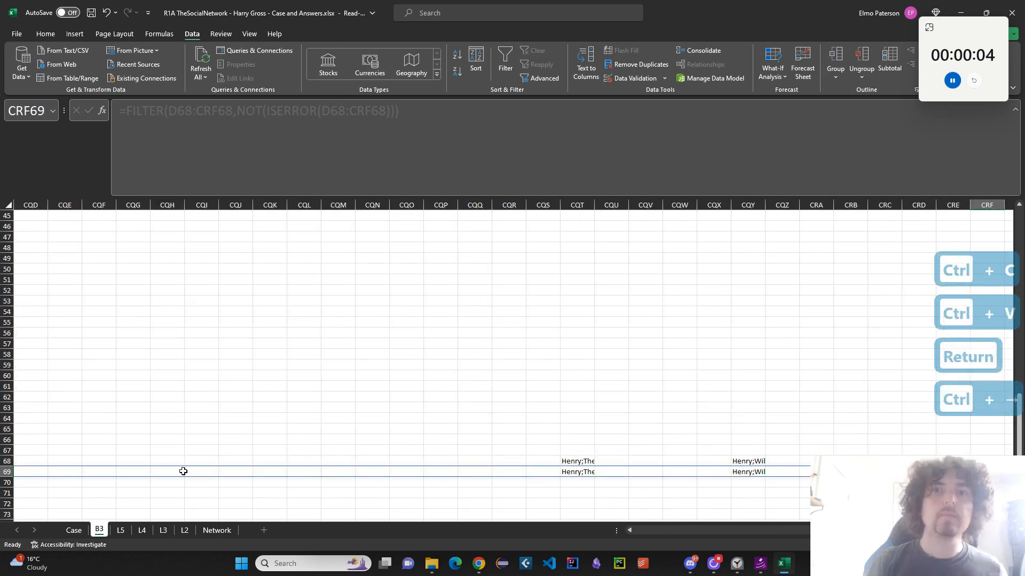
pyautogui.hotkey('ctrl', 'Left')
pyautogui.hotkey('ctrl', 'Left')
pyautogui.hotkey('ctrl', 'Left')
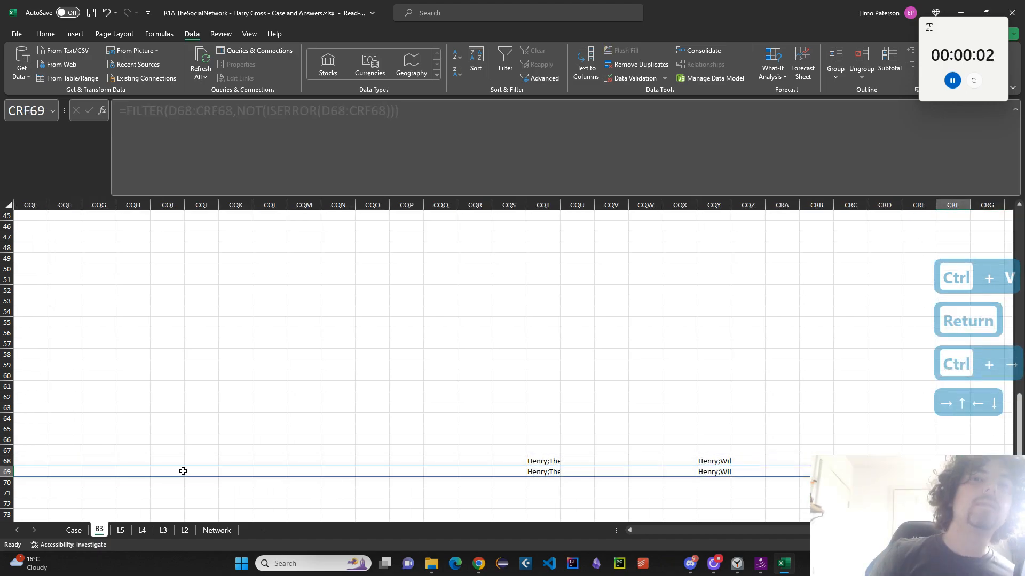
pyautogui.press('Down')
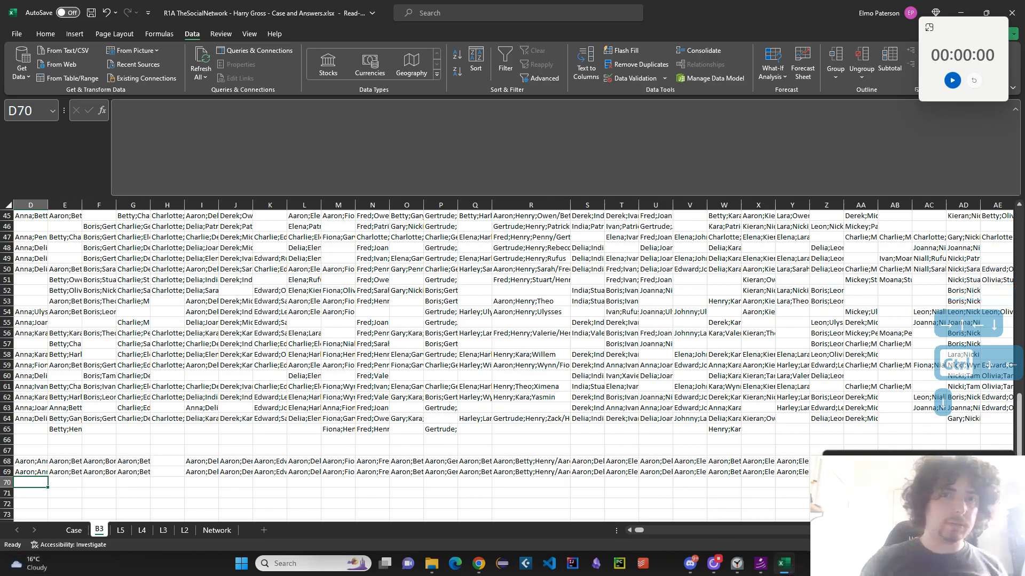
# Review the instructions on the Case sheet, and return to the B3 sheet
pyautogui.click(74, 530)
pyautogui.scroll(-2, 482, 475)
pyautogui.scroll(6, 483, 476)
pyautogui.scroll(-3, 481, 469)
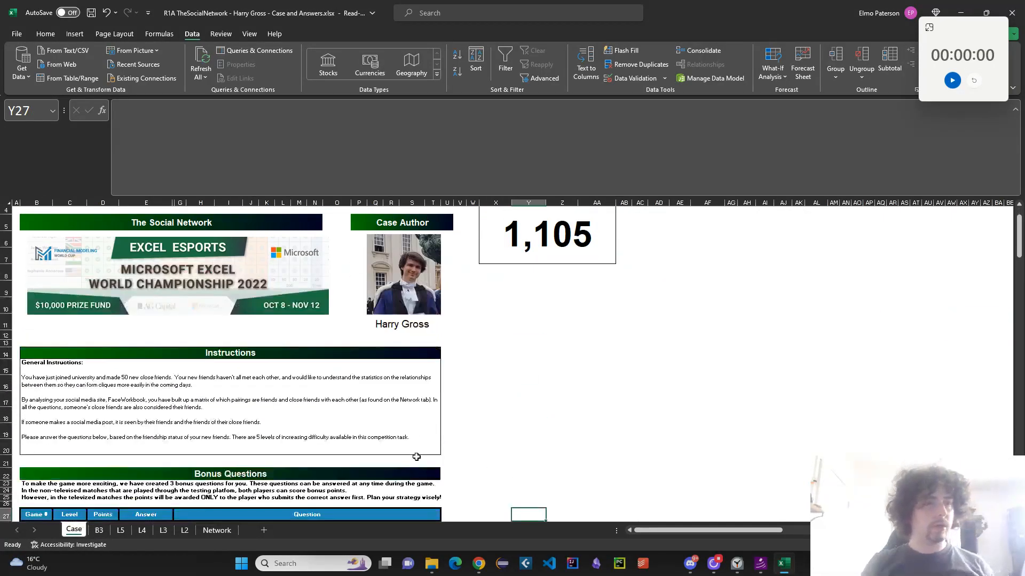
pyautogui.click(100, 531)
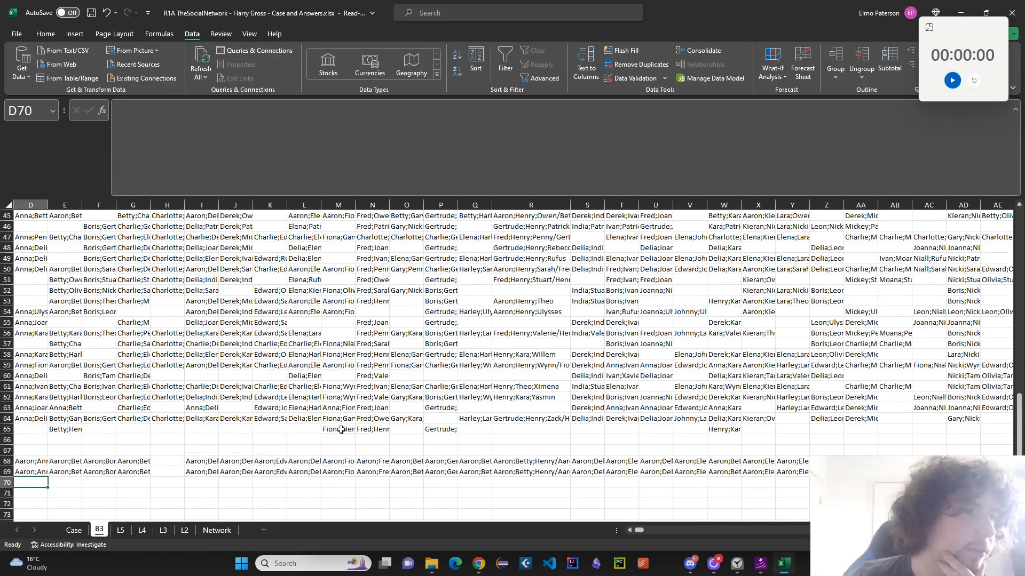
# Switch the Clock app from the one-minute timer to the stopwatch and keep it on top as a compact window
pyautogui.click(930, 28)
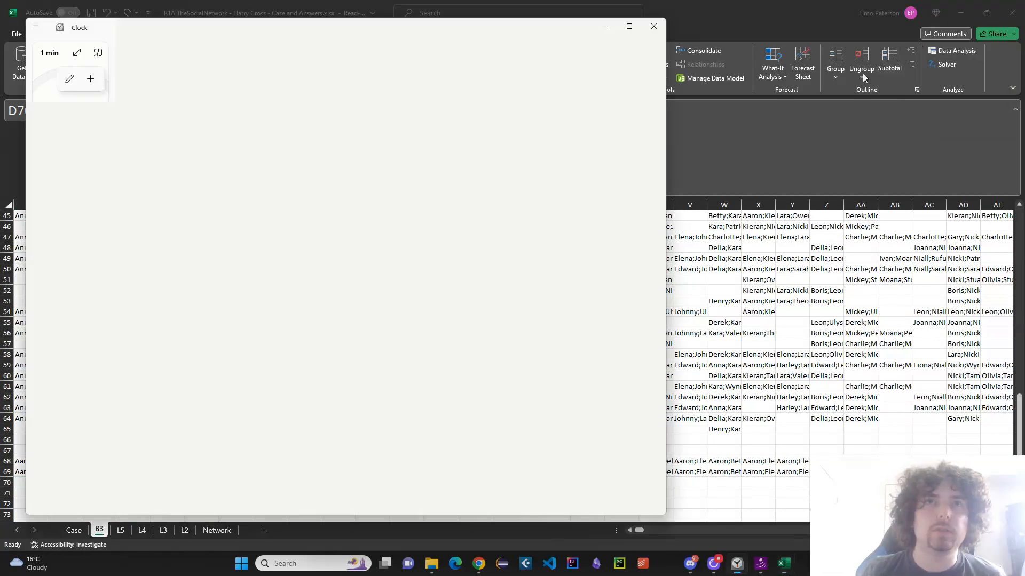
pyautogui.click(68, 112)
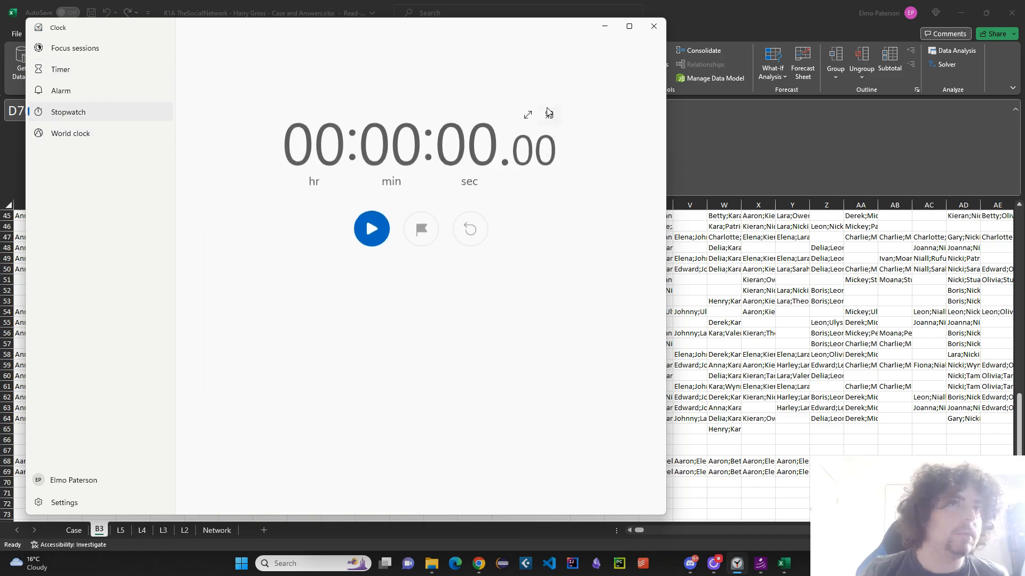
pyautogui.click(549, 115)
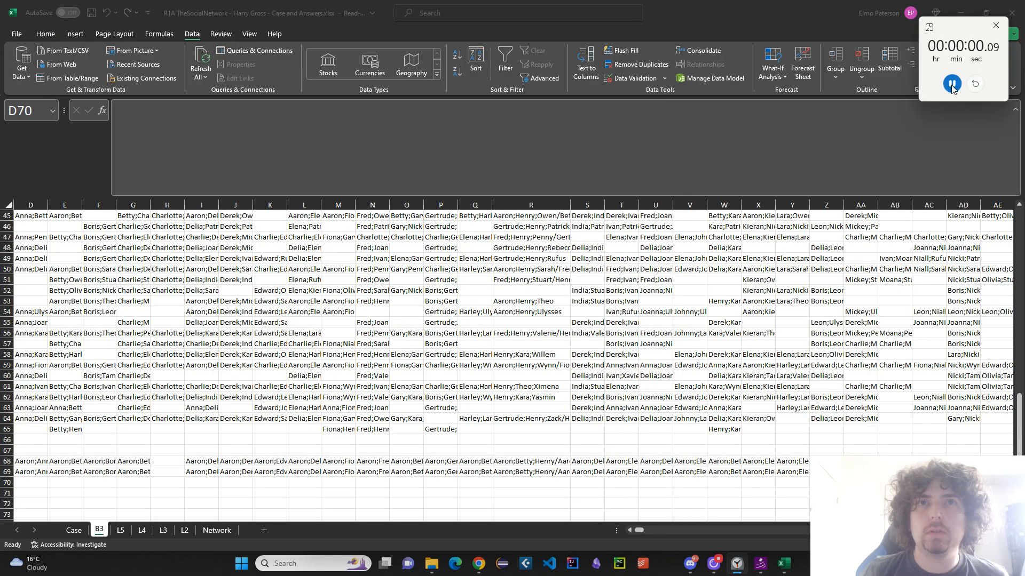
# Enter =TOCOL(D69#) in cell D71 to stack the filtered row 69 results into a single column
pyautogui.scroll(-3, 491, 491)
pyautogui.hscroll(-3, 448, 458)
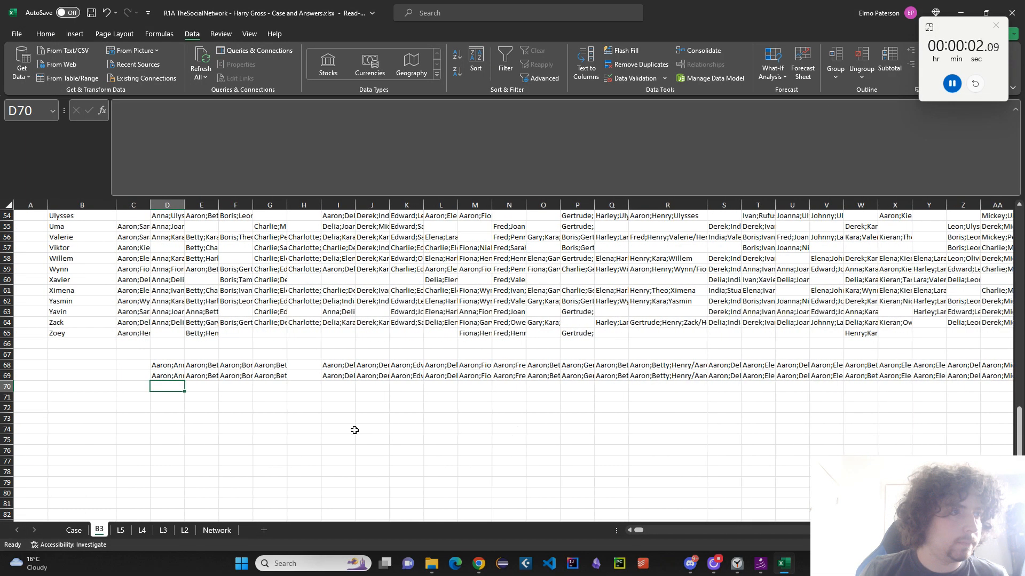
pyautogui.write('=')
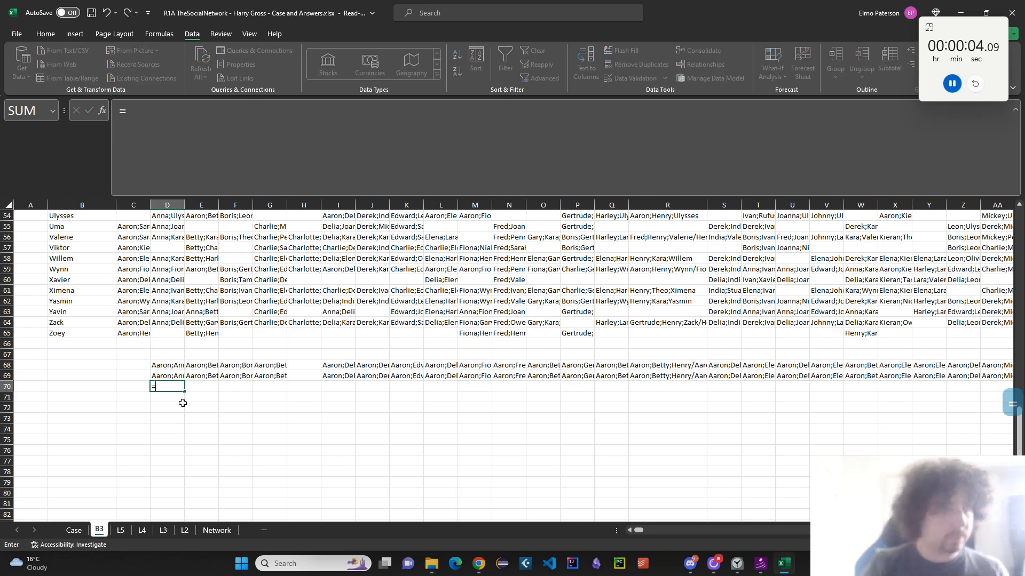
pyautogui.press('BackSpace')
pyautogui.click(159, 395)
pyautogui.write('=')
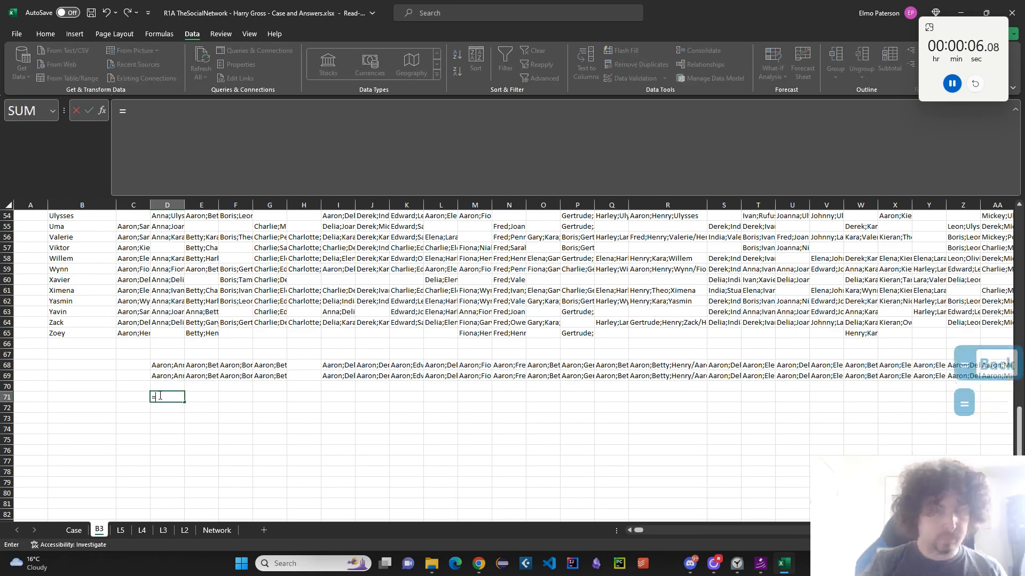
pyautogui.write('TOCOL(')
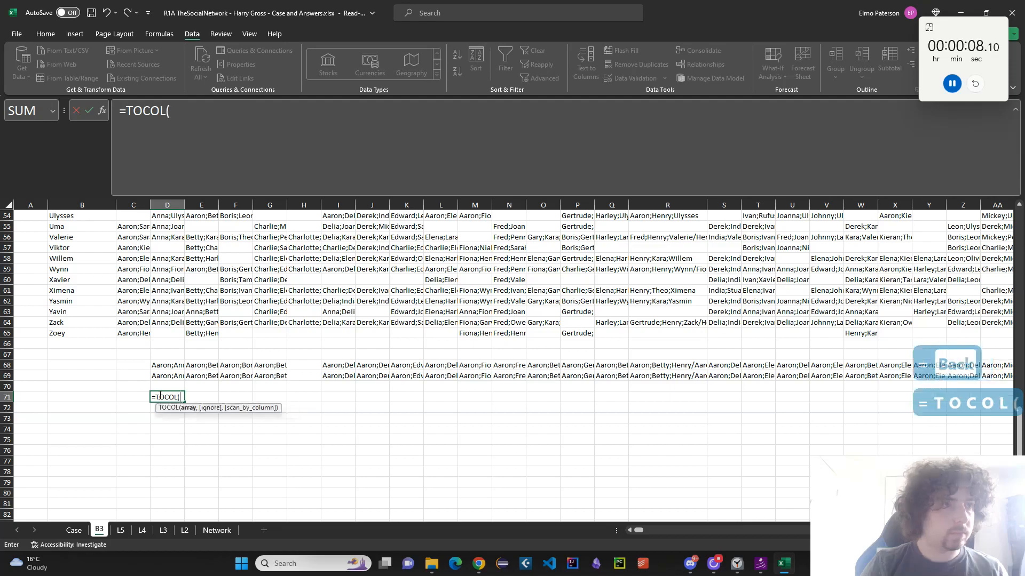
pyautogui.click(176, 376)
pyautogui.write('#')
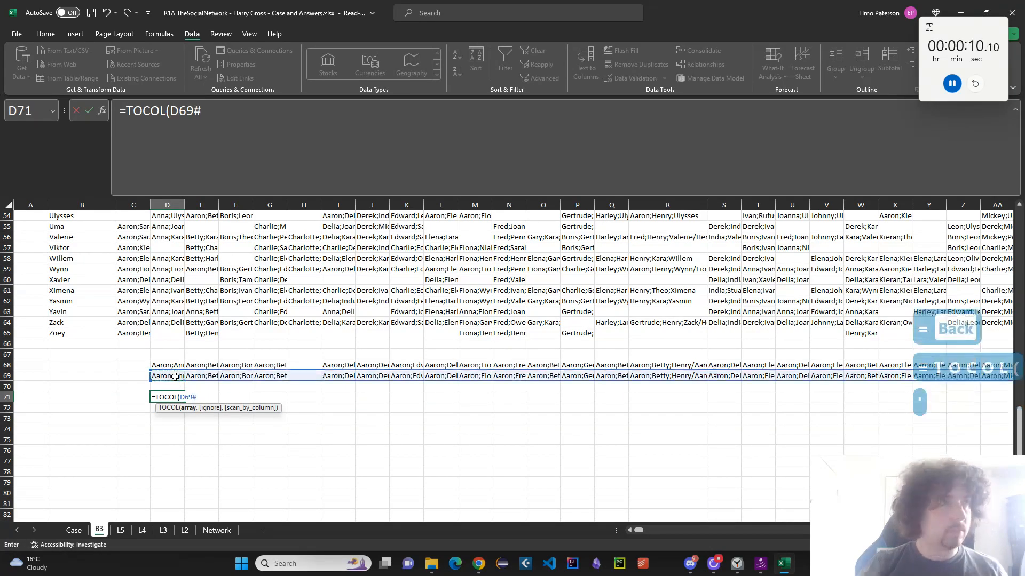
pyautogui.press('Return')
pyautogui.press('Up')
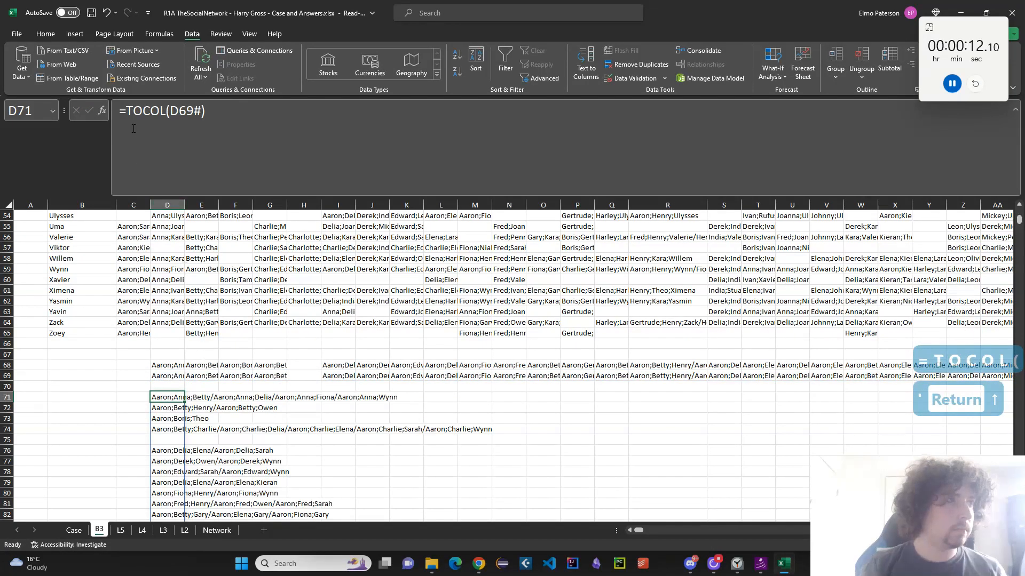
# Start wrapping the D71 formula in a LET function that assigns TOCOL(D69#) to the name col
pyautogui.click(127, 121)
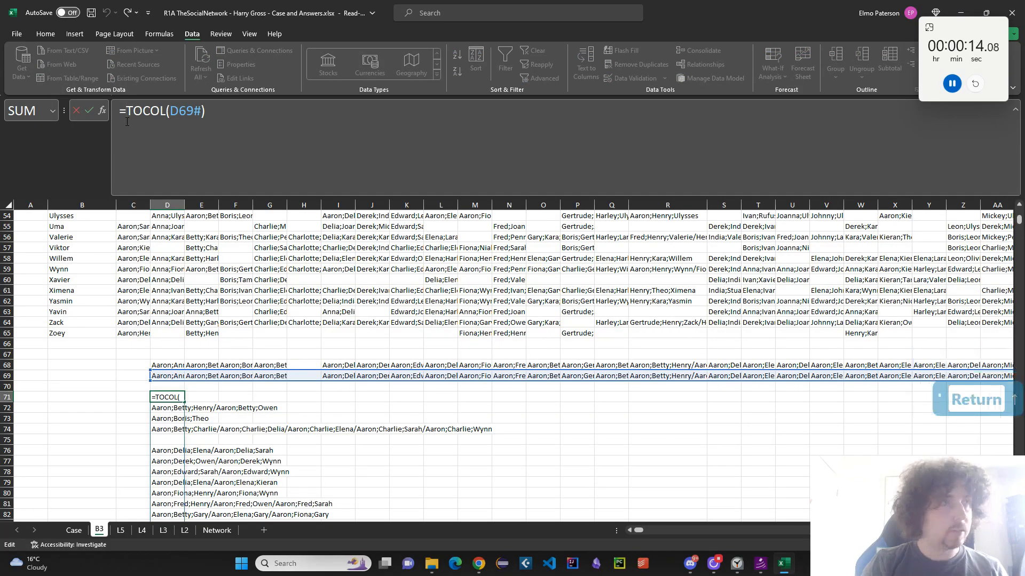
pyautogui.write('LET(col, ')
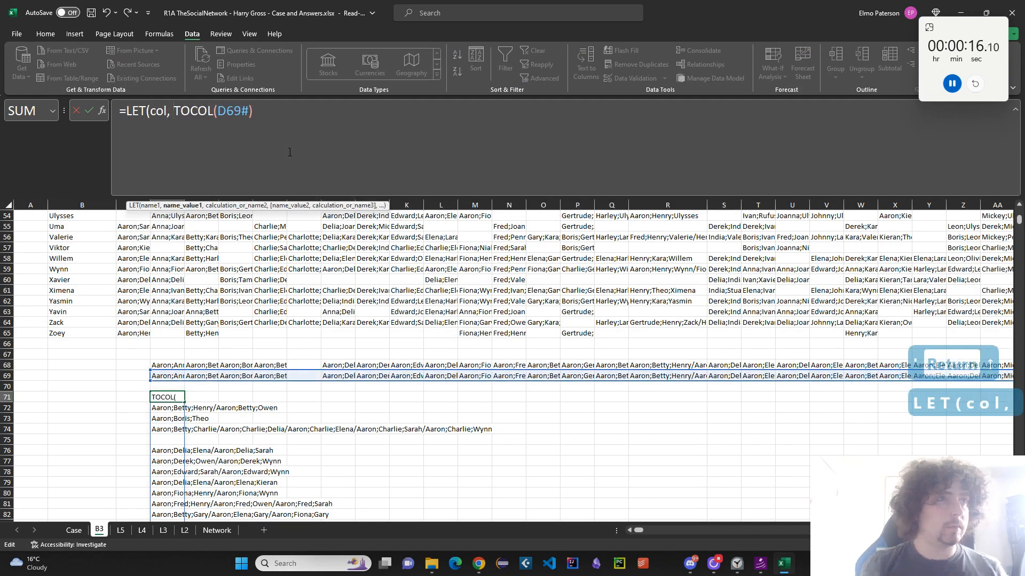
# Complete the D71 formula as =LET(col,TOCOL(D69#),FILTER(col,col<>"")) and review the resulting list
pyautogui.write(', FILTER(col')
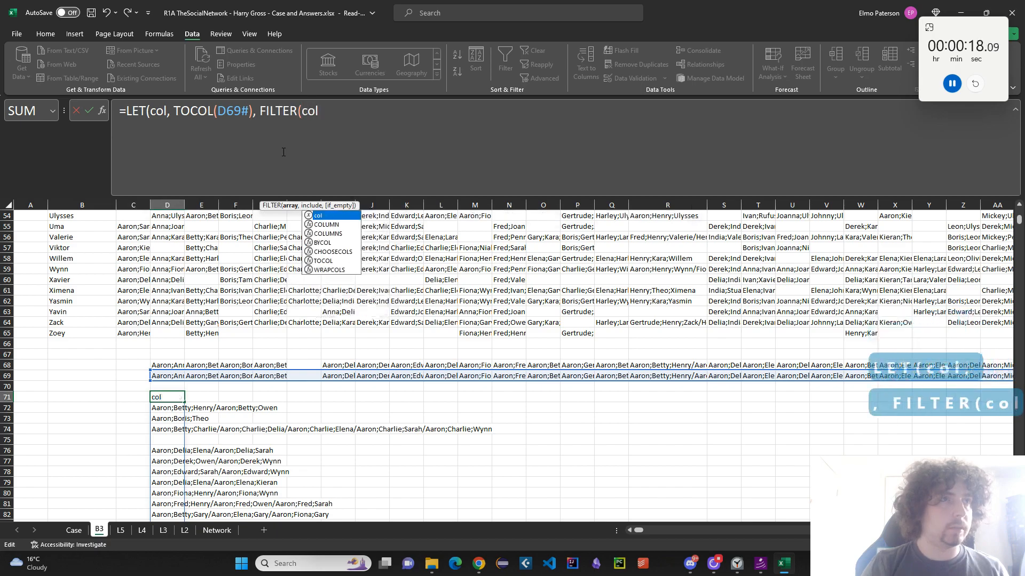
pyautogui.write(', col<>"")')
pyautogui.press('Return')
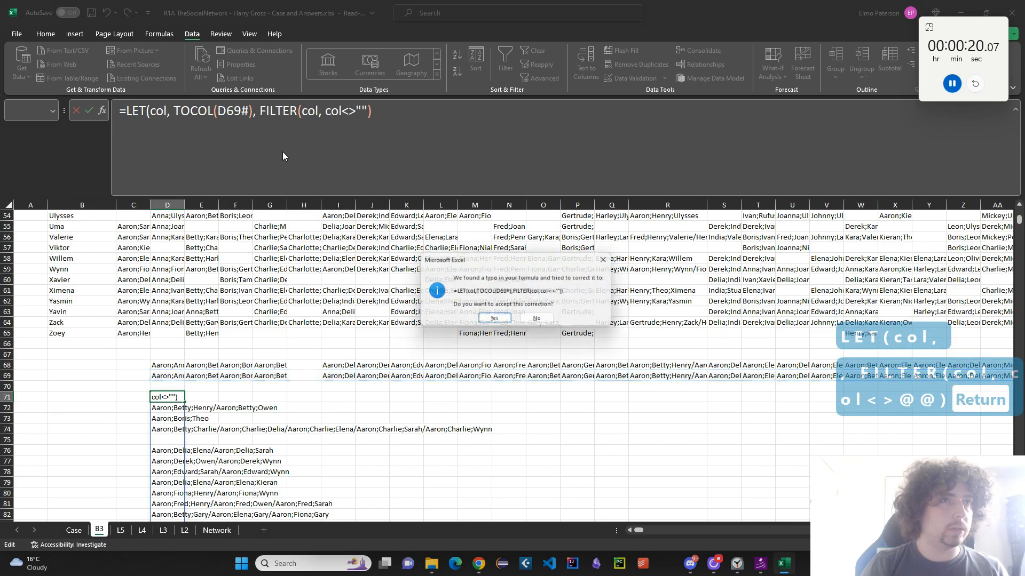
pyautogui.press('Return')
pyautogui.press('Up')
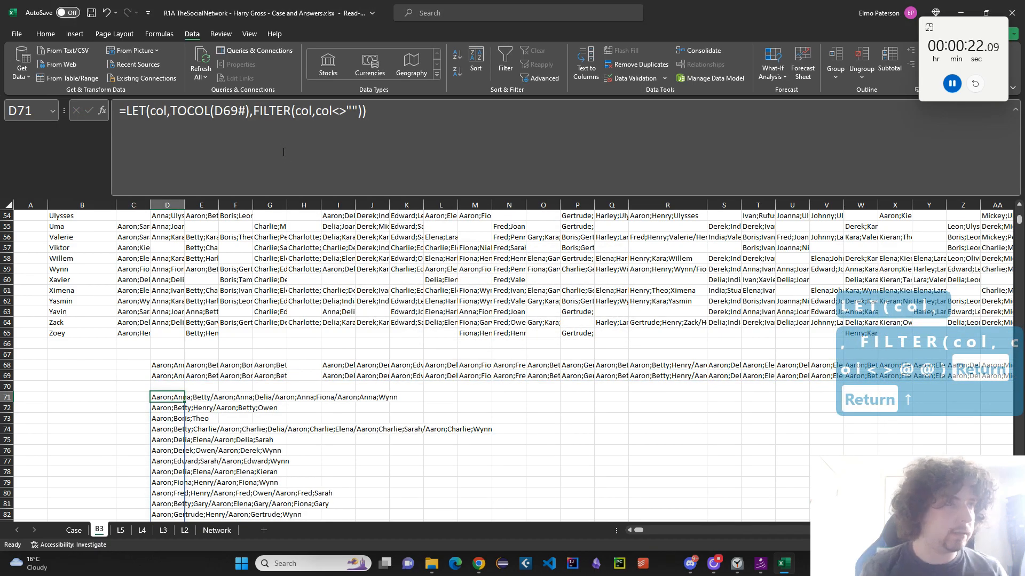
pyautogui.scroll(-20, 318, 299)
pyautogui.middleClick(438, 374)
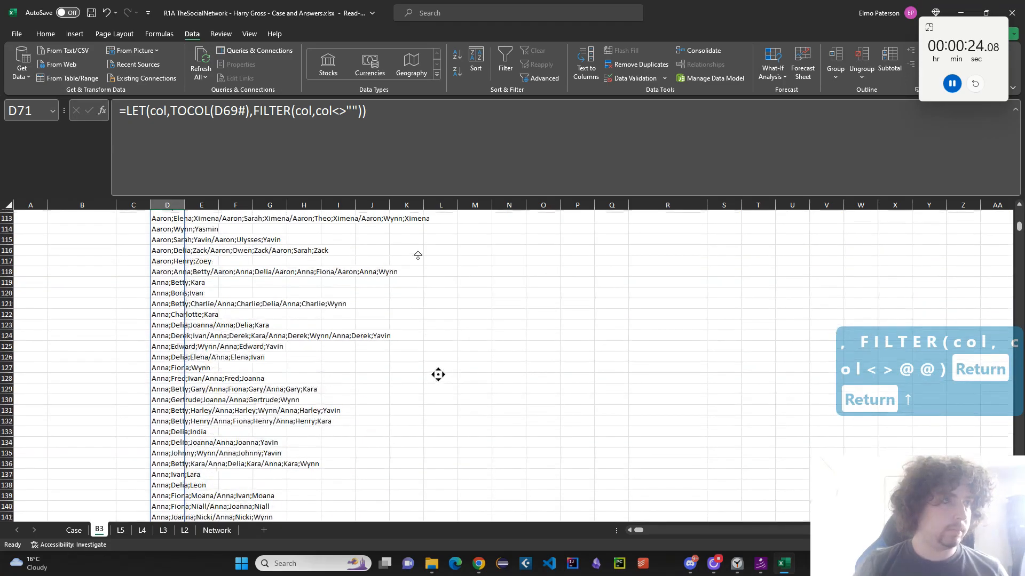
pyautogui.middleClick(407, 205)
# Try to wrap the D71 LET formula in TEXTJOIN with "/" as delimiter and 1 for ignoring empty cells
pyautogui.click(133, 129)
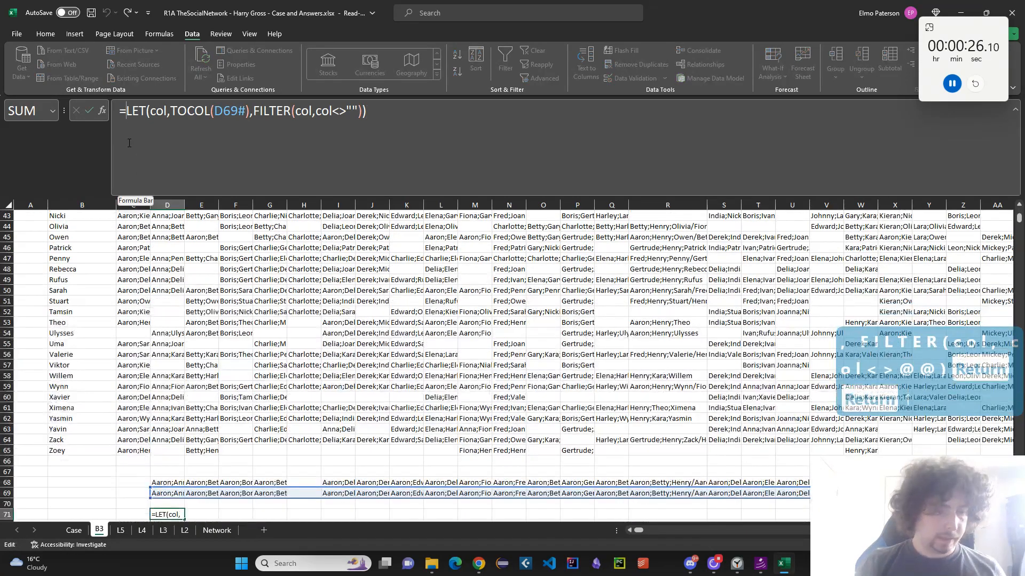
pyautogui.write('TEXTJOIN("')
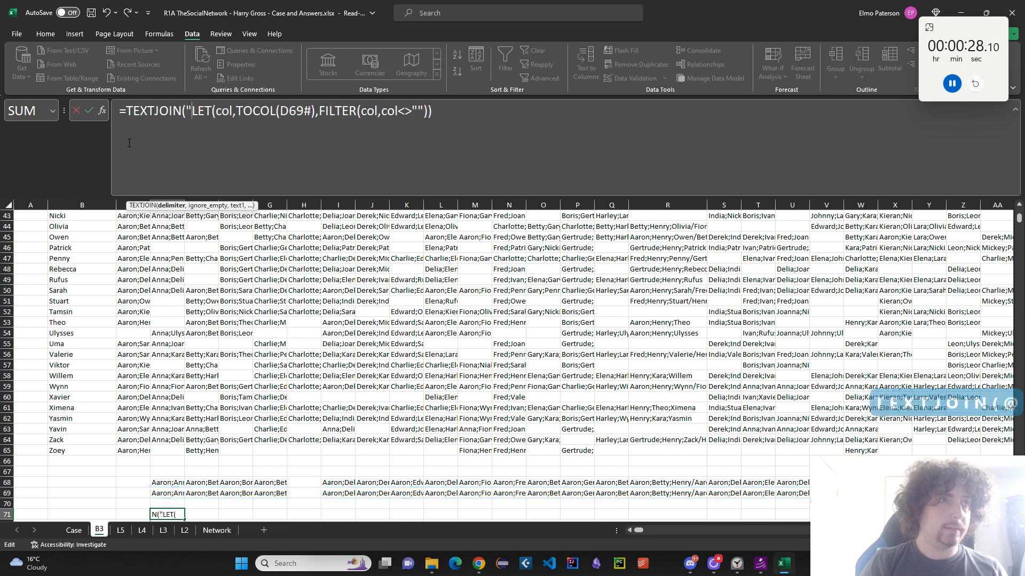
pyautogui.write('/",1')
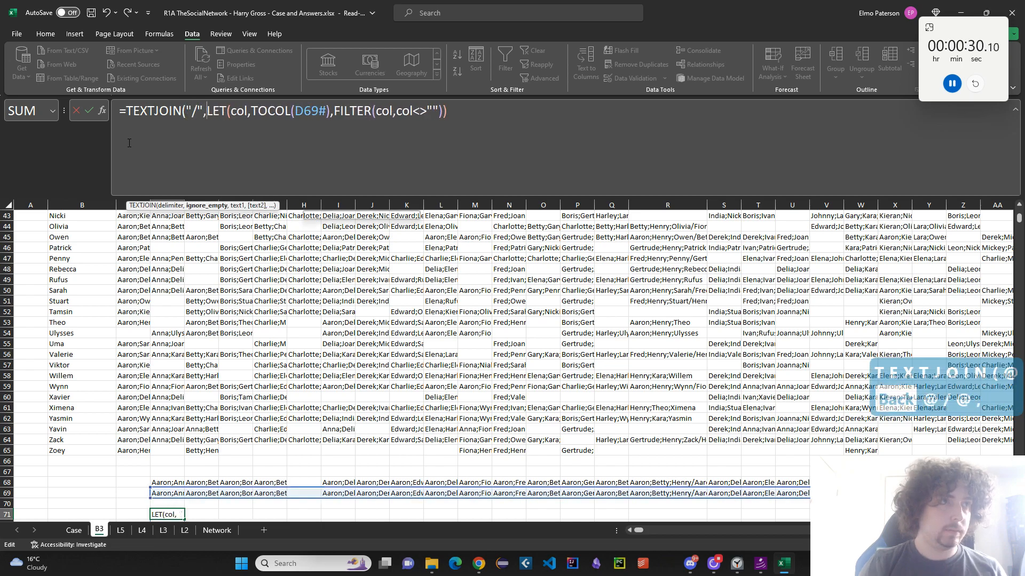
pyautogui.write(',')
pyautogui.press('Return')
pyautogui.press('Return')
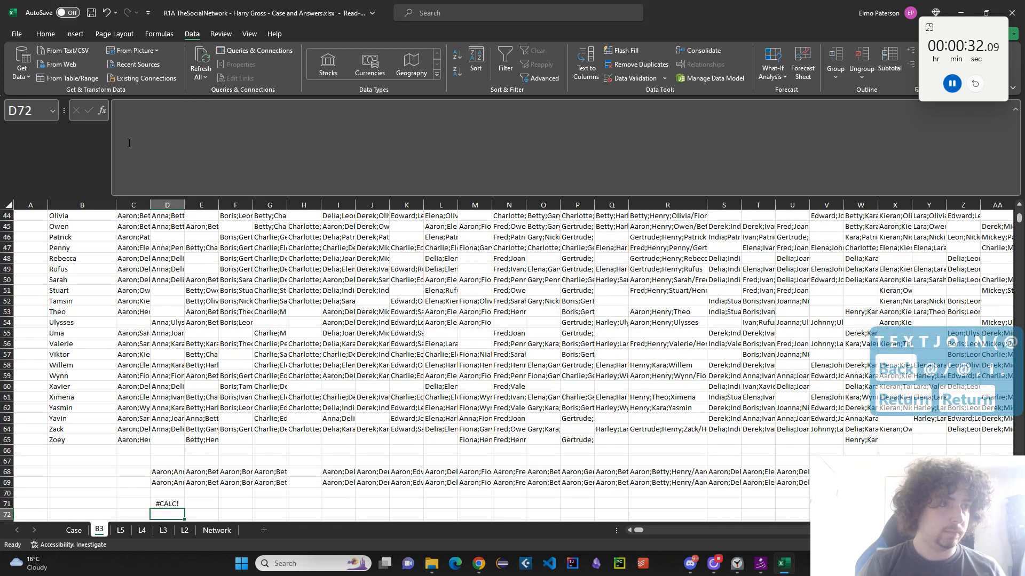
pyautogui.press('Up')
# Evaluate the D71 TEXTJOIN formula through its calculation steps to trace the error
pyautogui.click(142, 503)
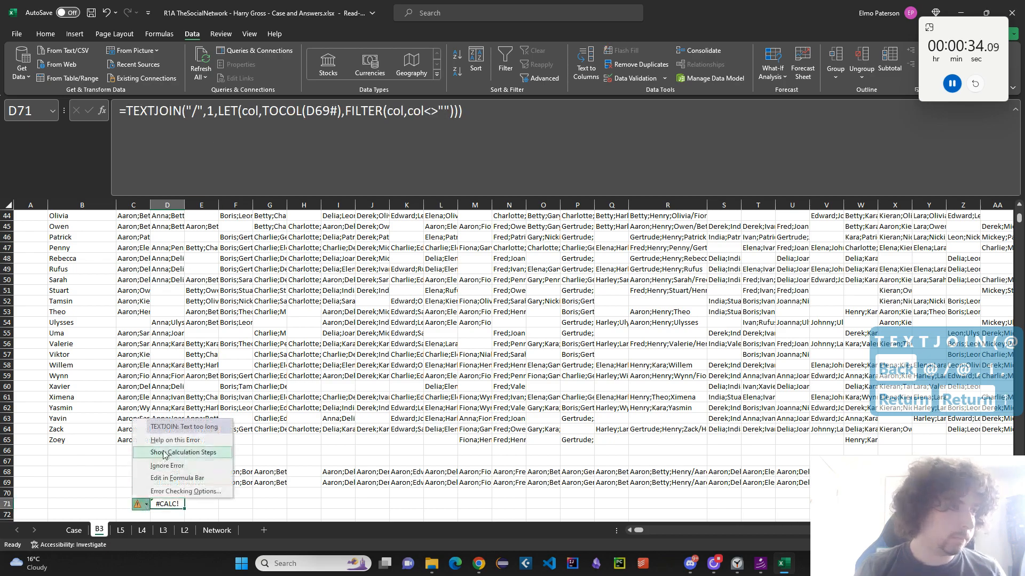
pyautogui.click(163, 454)
pyautogui.click(314, 282)
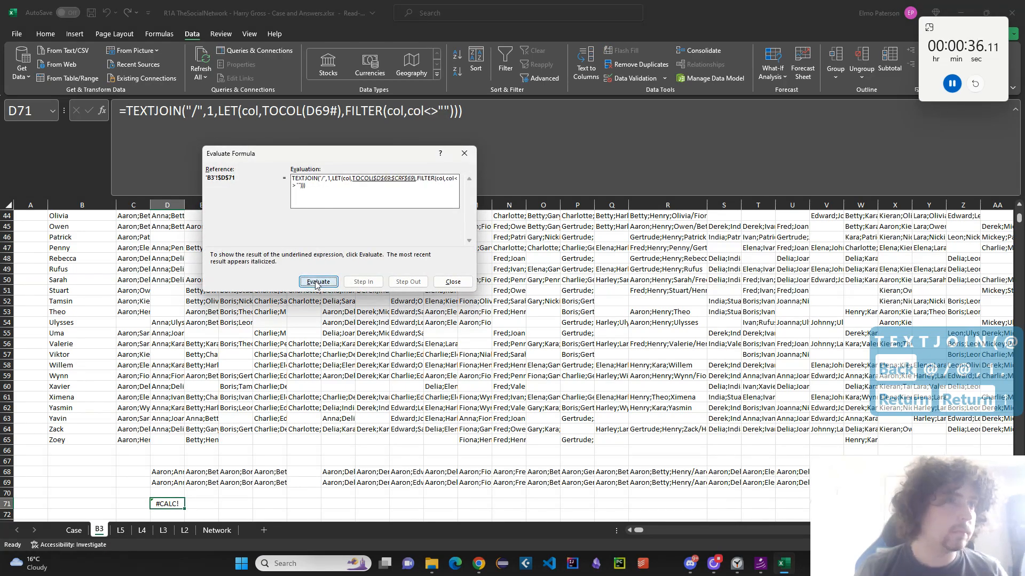
pyautogui.click(321, 287)
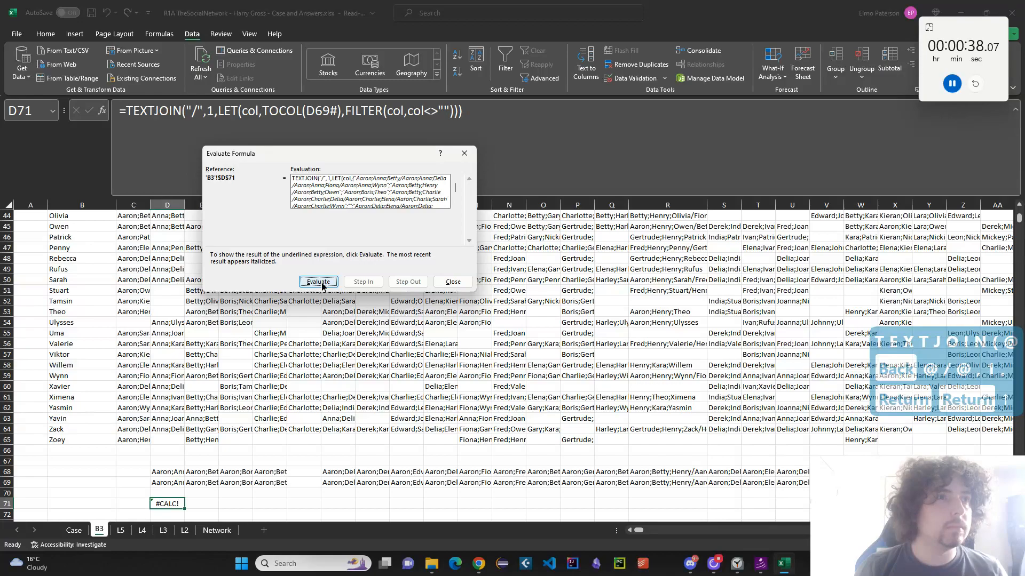
pyautogui.click(321, 286)
pyautogui.click(320, 282)
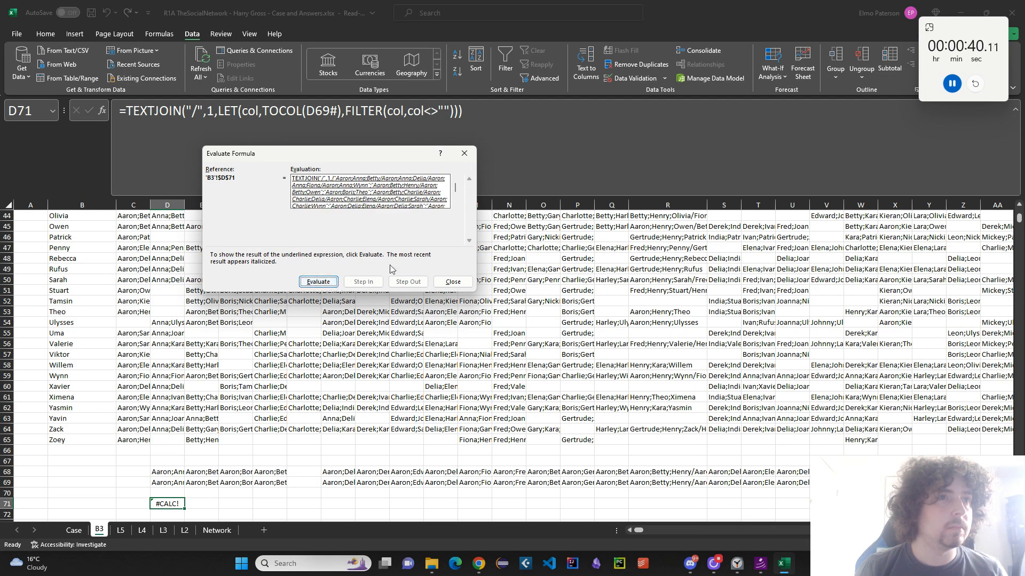
pyautogui.press('Return')
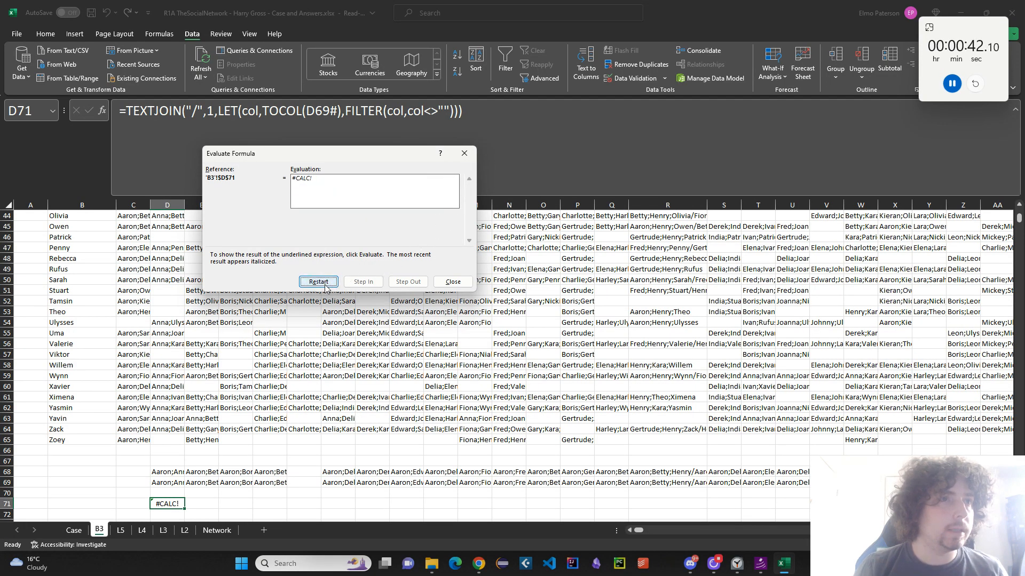
pyautogui.click(464, 153)
# Clear the formula from D71 and check the cells in rows 68 and 69
pyautogui.scroll(-3, 344, 300)
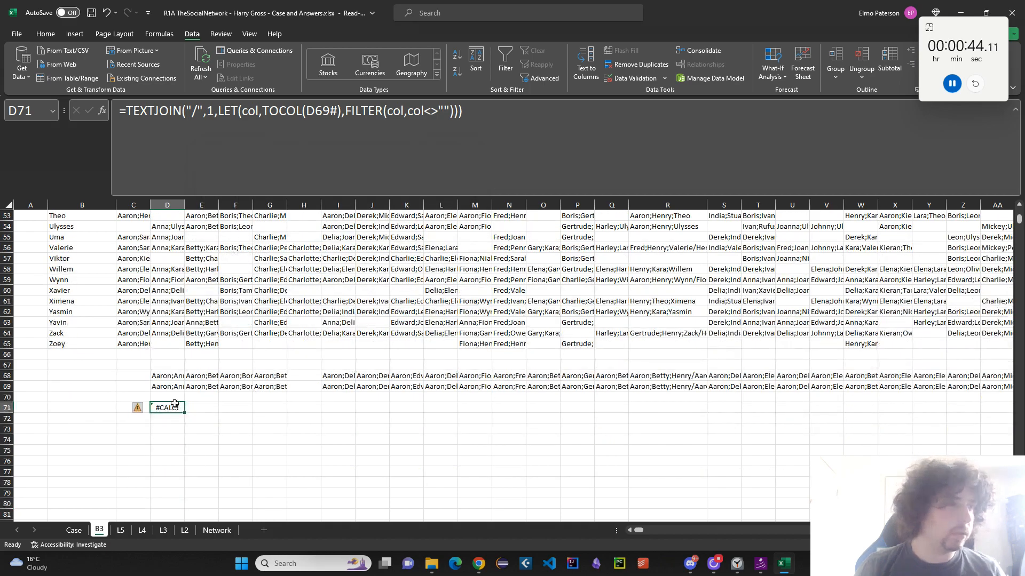
pyautogui.press('Delete')
pyautogui.click(170, 376)
pyautogui.click(170, 385)
pyautogui.click(145, 375)
pyautogui.click(140, 404)
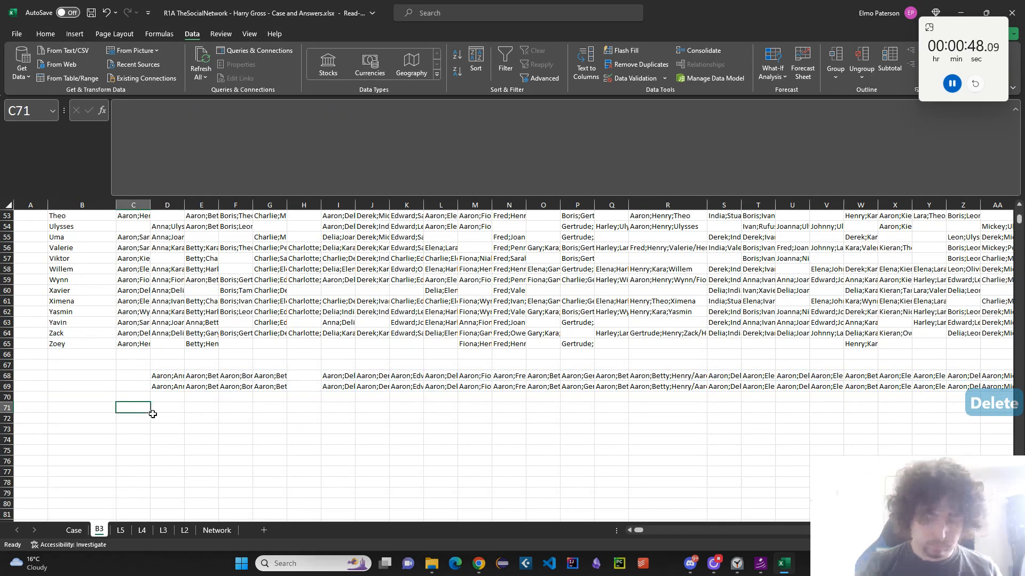
pyautogui.write('=LET(col, TOCOL(')
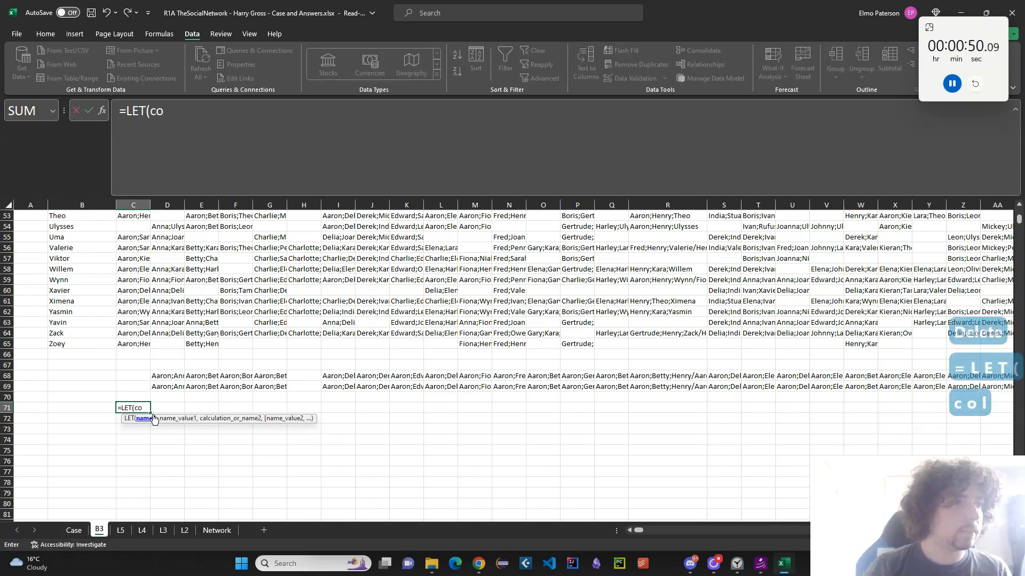
pyautogui.press('Up')
pyautogui.press('Up')
pyautogui.write('#)')
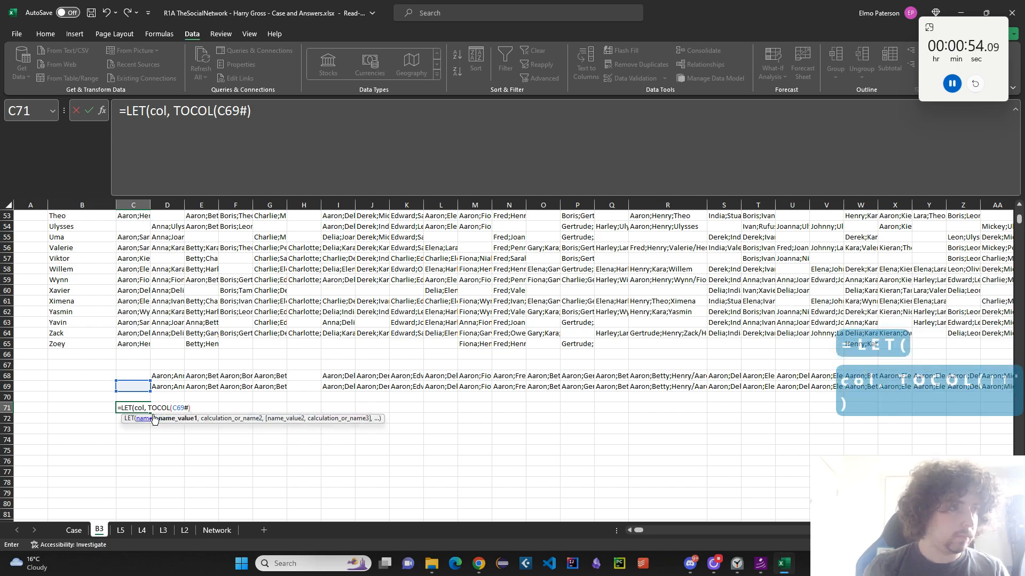
pyautogui.moveTo(144, 382); pyautogui.dragTo(178, 383)
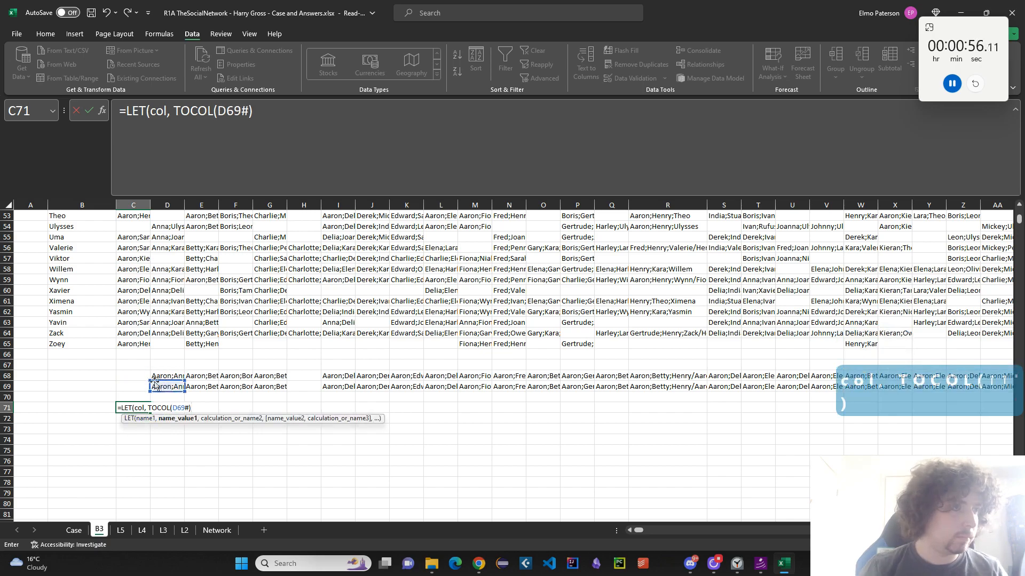
pyautogui.press('Escape')
# Enter =TOCOL(D69#) in C71 to stack the row 69 spill range into one column
pyautogui.click(153, 387)
pyautogui.click(142, 404)
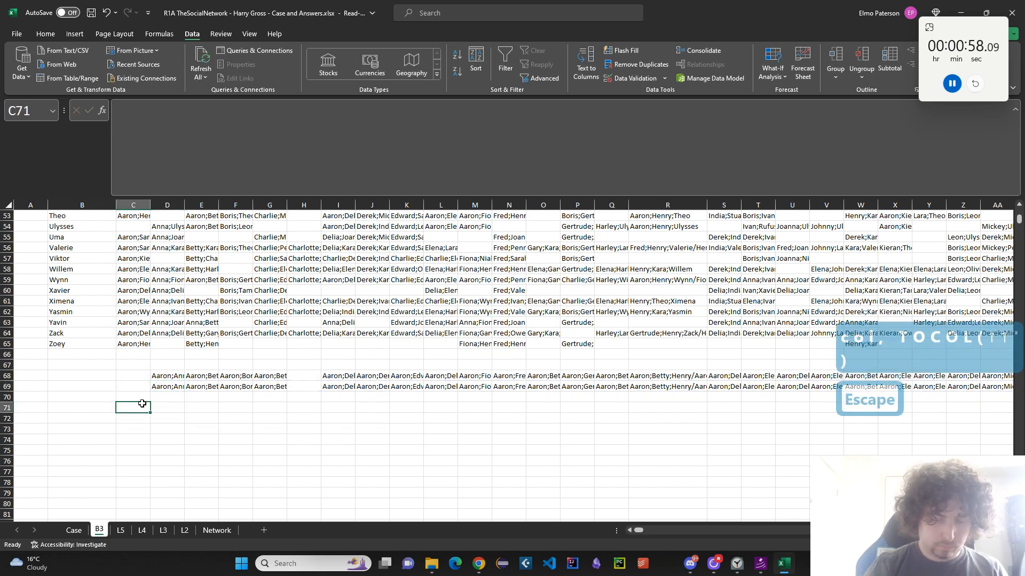
pyautogui.write('=TOCOL(')
pyautogui.click(164, 388)
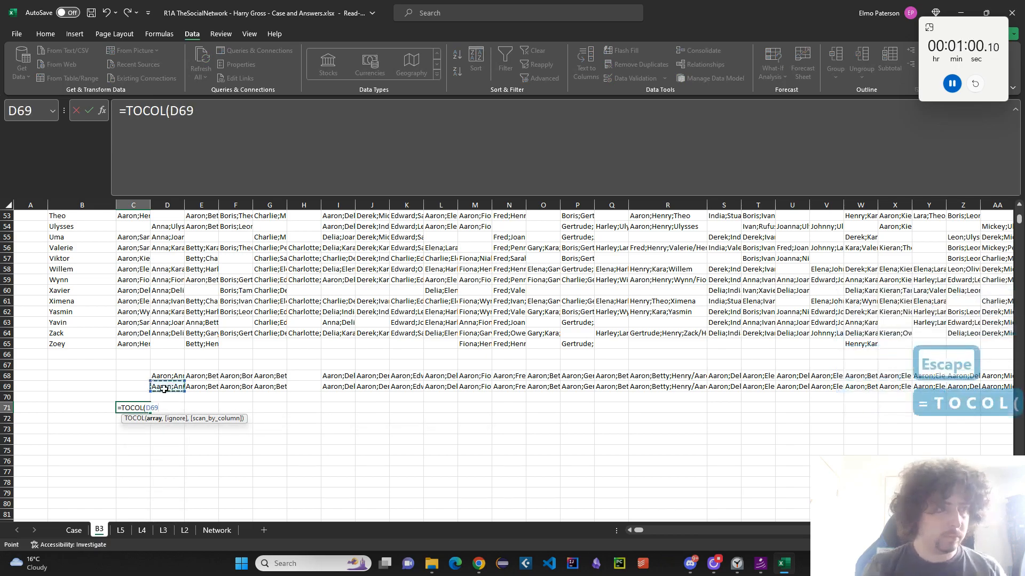
pyautogui.write('#')
pyautogui.press('Return')
pyautogui.click(134, 410)
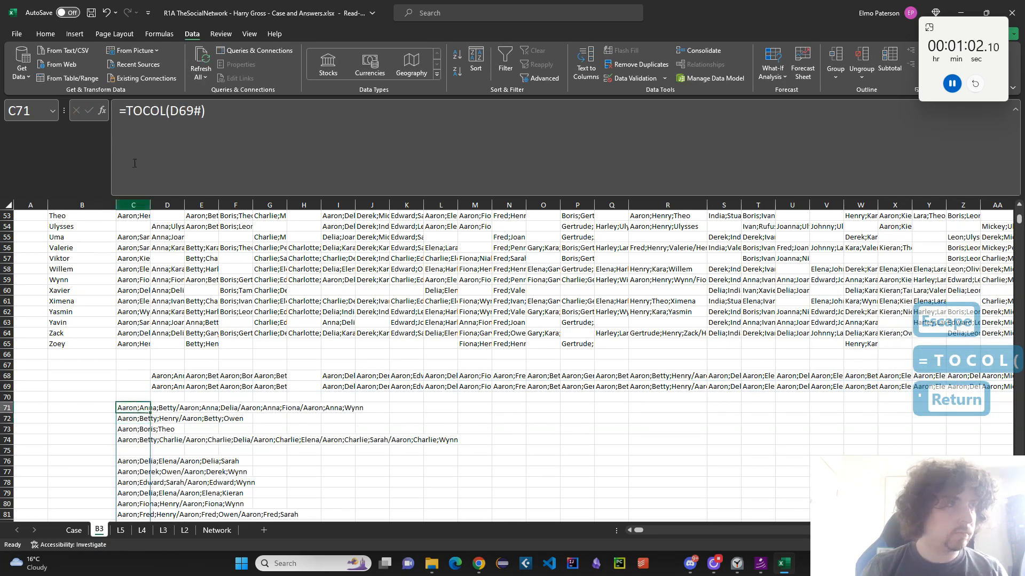
# Wrap the TOCOL formula in C71 in a LET function that names its result col
pyautogui.click(133, 134)
pyautogui.write('LET(col,.')
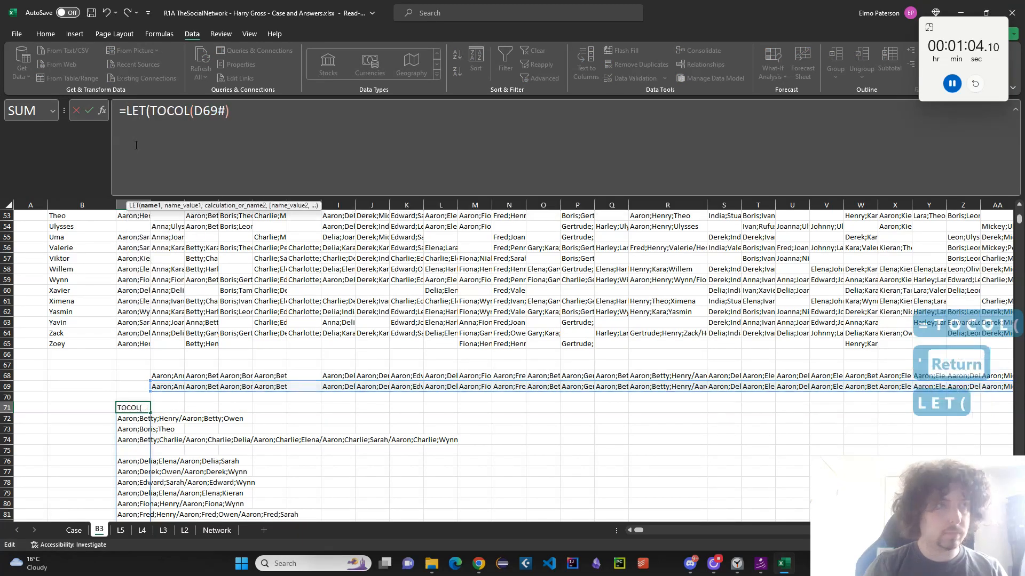
pyautogui.press('BackSpace')
pyautogui.press('BackSpace')
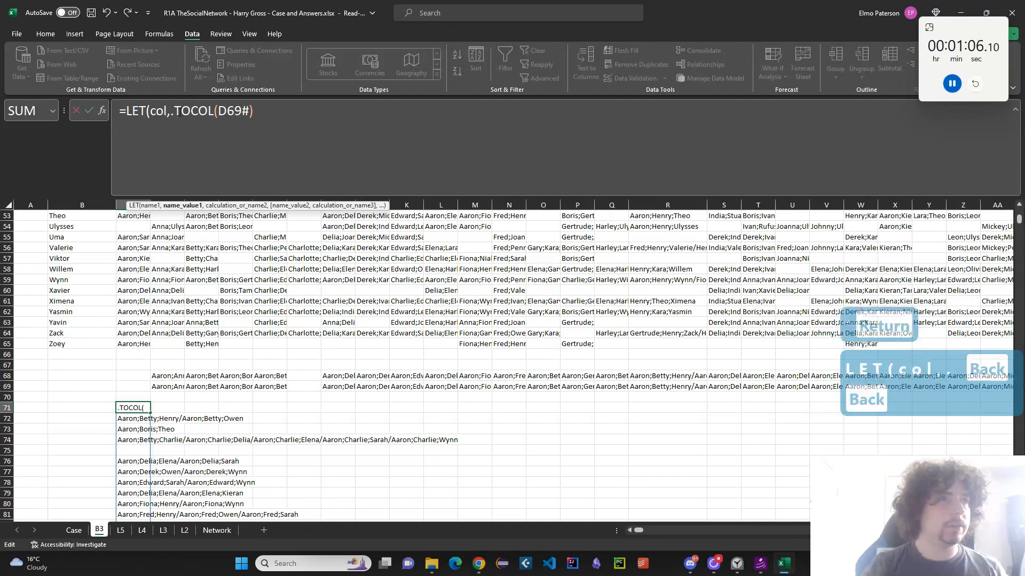
# Finish the C71 LET formula with FILTER(col, col<>"") so that blank entries are removed
pyautogui.write(',')
pyautogui.hotkey('shift', 'space')
pyautogui.write(',FI')
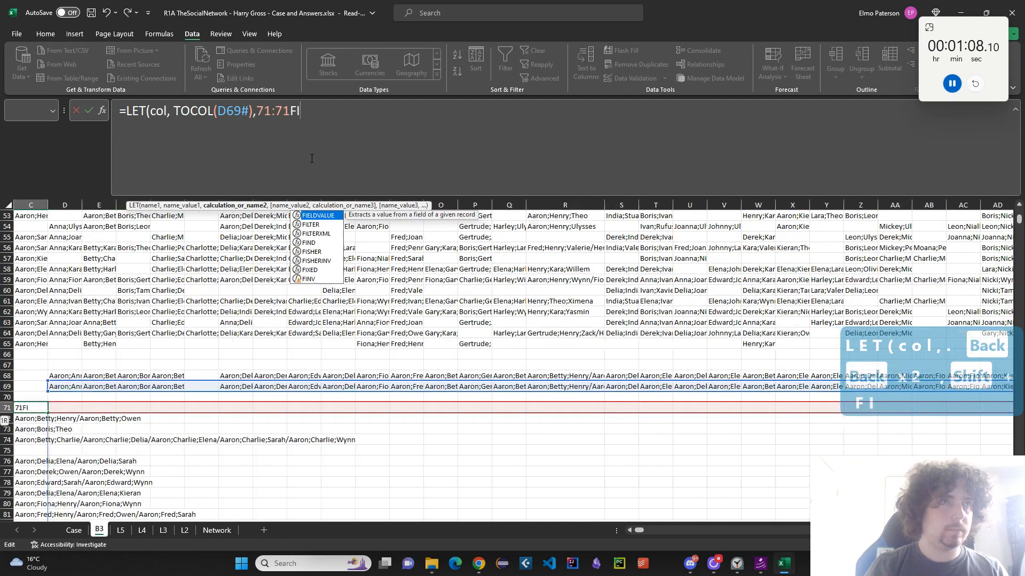
pyautogui.press('BackSpace')
pyautogui.press('BackSpace')
pyautogui.press('BackSpace')
pyautogui.press('BackSpace')
pyautogui.press('BackSpace')
pyautogui.press('BackSpace')
pyautogui.write('fILT')
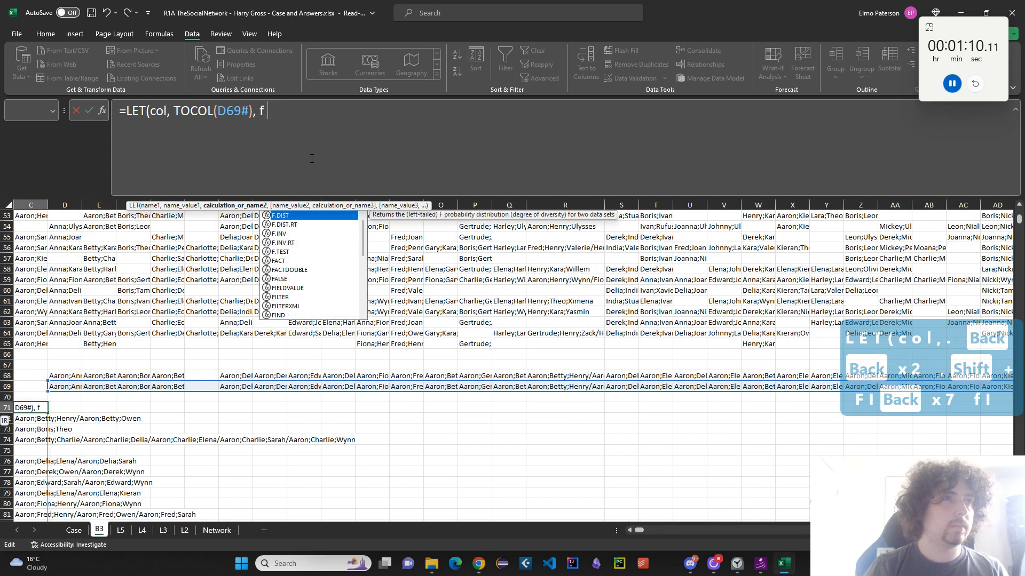
pyautogui.press('BackSpace')
pyautogui.press('BackSpace')
pyautogui.press('BackSpace')
pyautogui.press('BackSpace')
pyautogui.write('FILT')
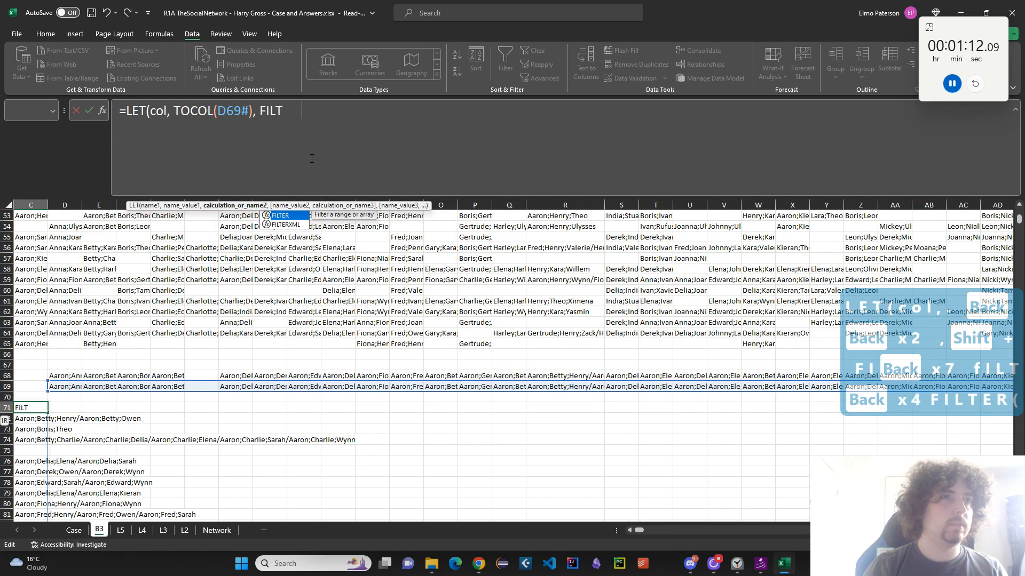
pyautogui.write('ER(col, col<>"")')
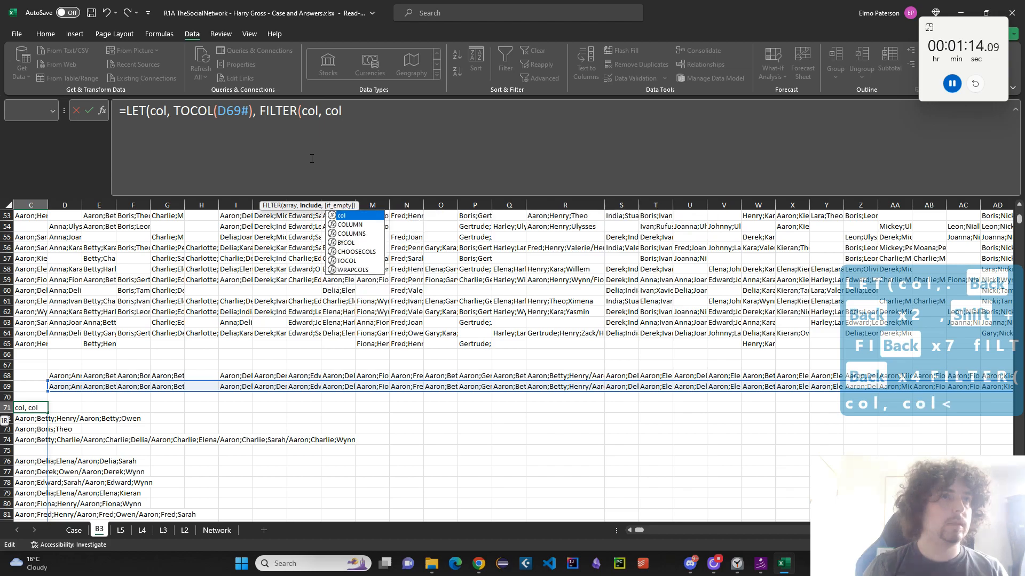
pyautogui.press('Return')
pyautogui.press('Return')
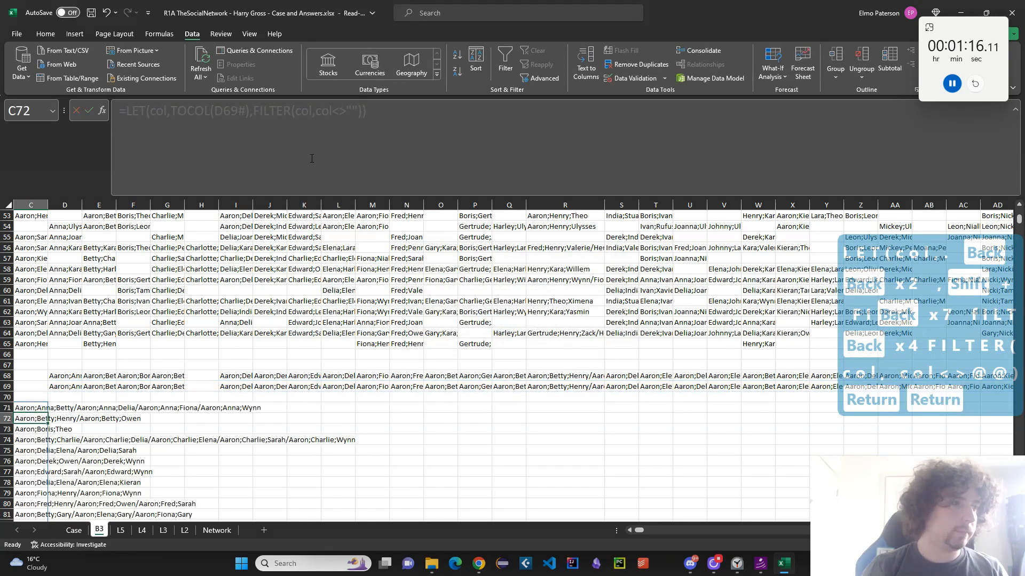
pyautogui.press('Left')
pyautogui.press('Right')
pyautogui.press('Up')
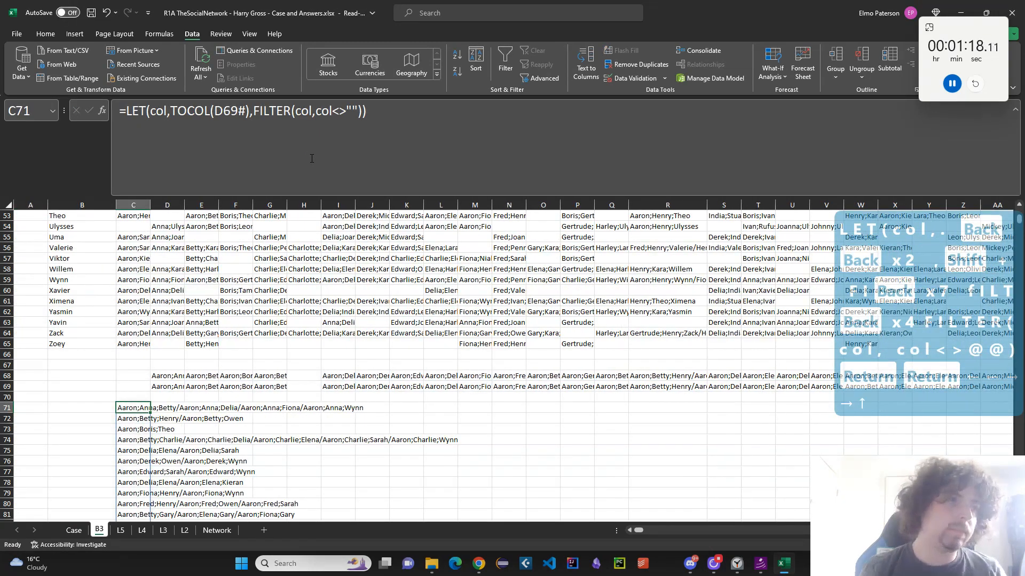
# Write a TEXTJOIN formula in F71 that joins the C71# spill range with "/" as delimiter
pyautogui.click(221, 410)
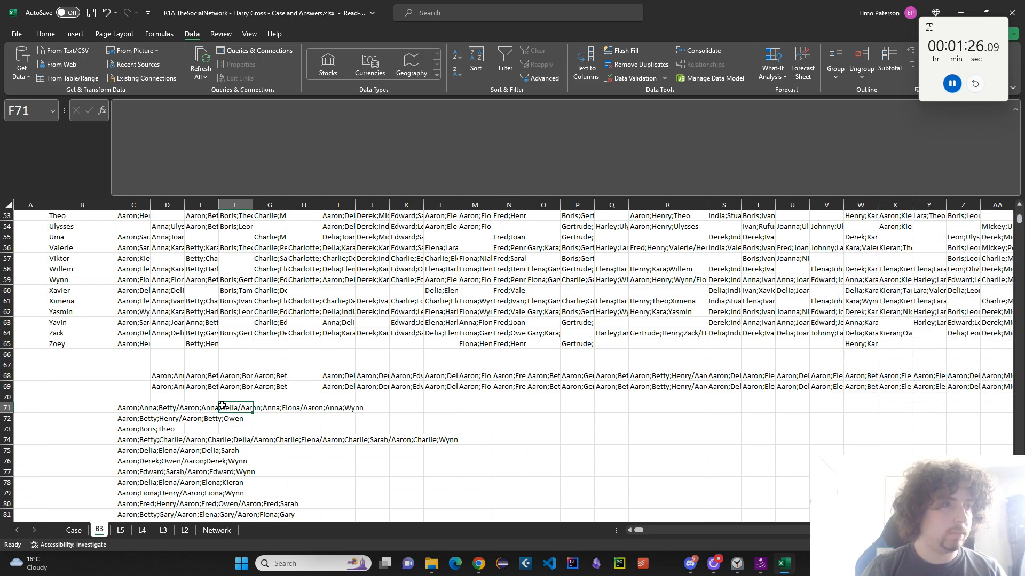
pyautogui.write('=TEXTJOIN("/",')
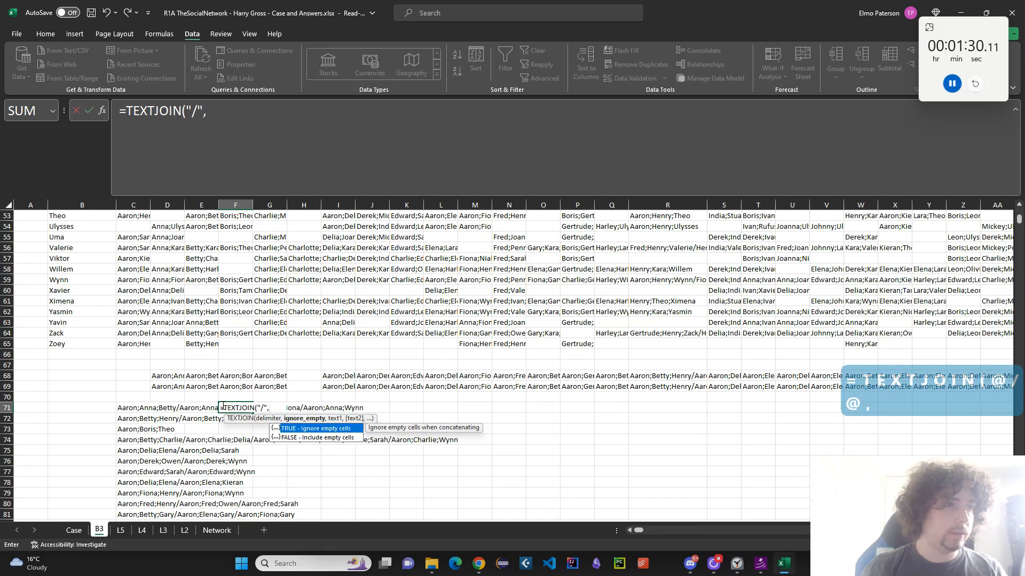
pyautogui.press('Left')
pyautogui.press('Left')
pyautogui.press('Left')
pyautogui.write('#')
pyautogui.press('Return')
pyautogui.press('Return')
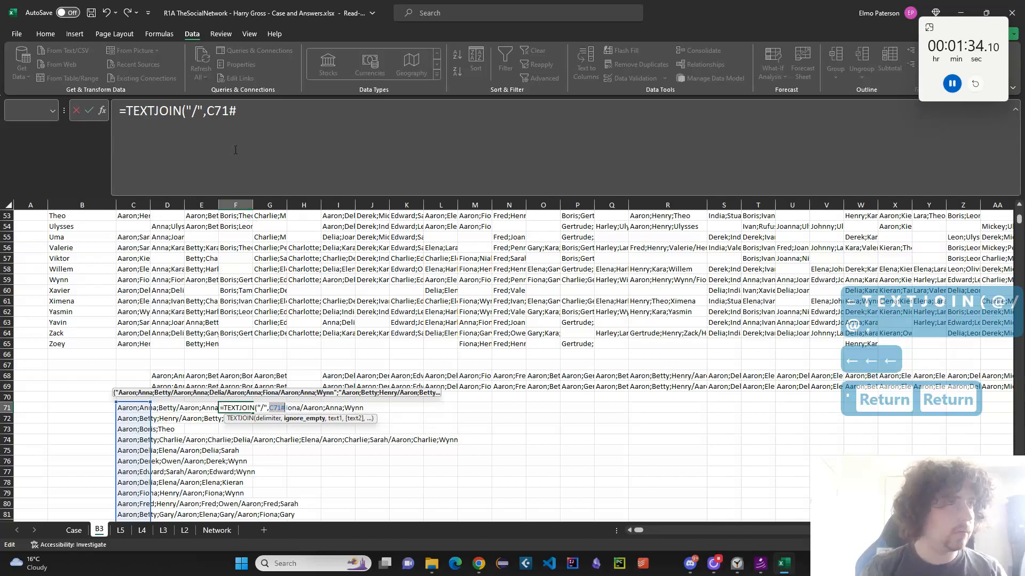
# Add 1 as the ignore-empty argument of the F71 formula, making it =TEXTJOIN("/",1,C71#), and review the source list
pyautogui.write('2')
pyautogui.press('BackSpace')
pyautogui.write('1')
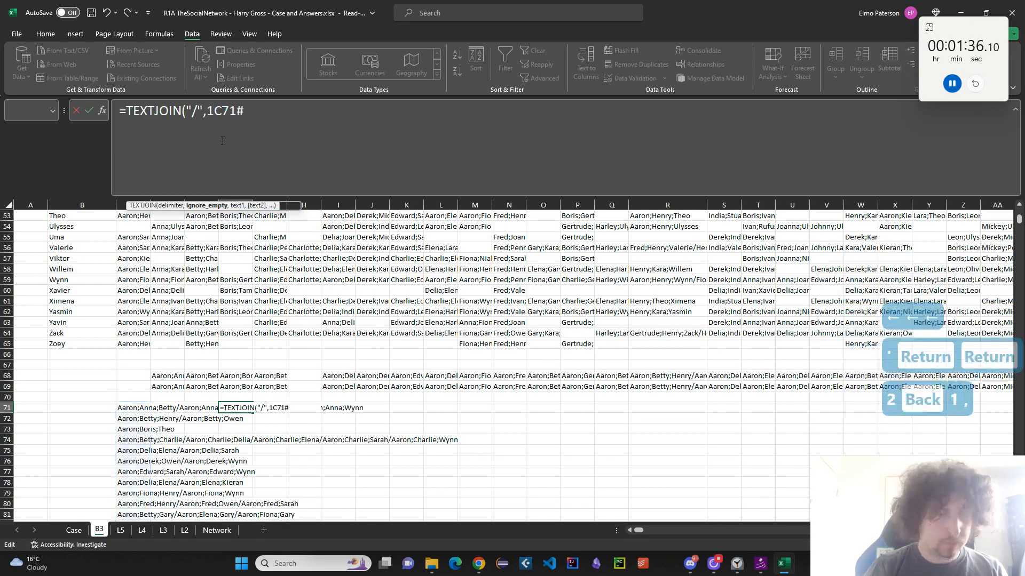
pyautogui.write(',')
pyautogui.press('Return')
pyautogui.press('Up')
pyautogui.scroll(-20, 318, 414)
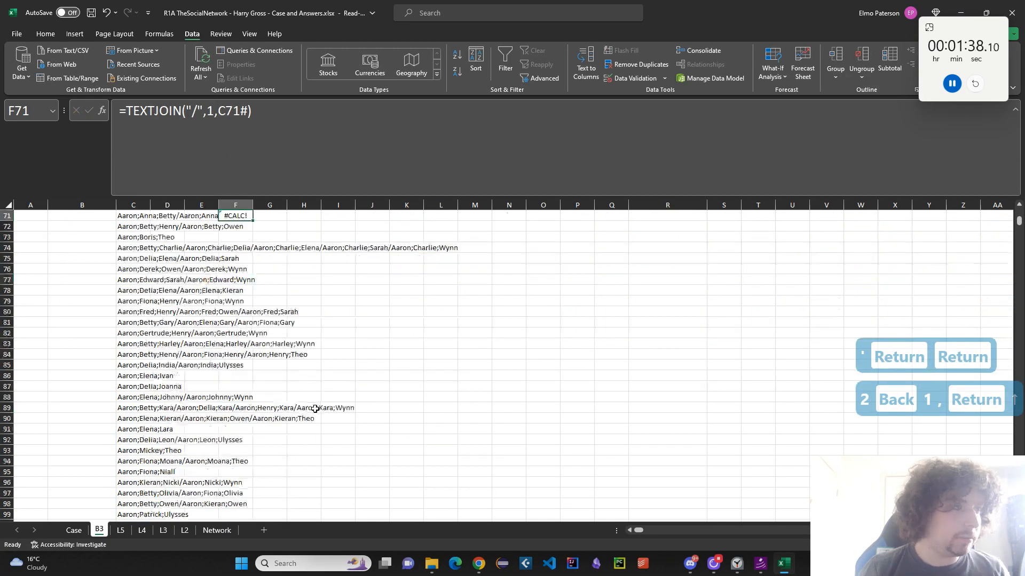
pyautogui.scroll(20, 318, 414)
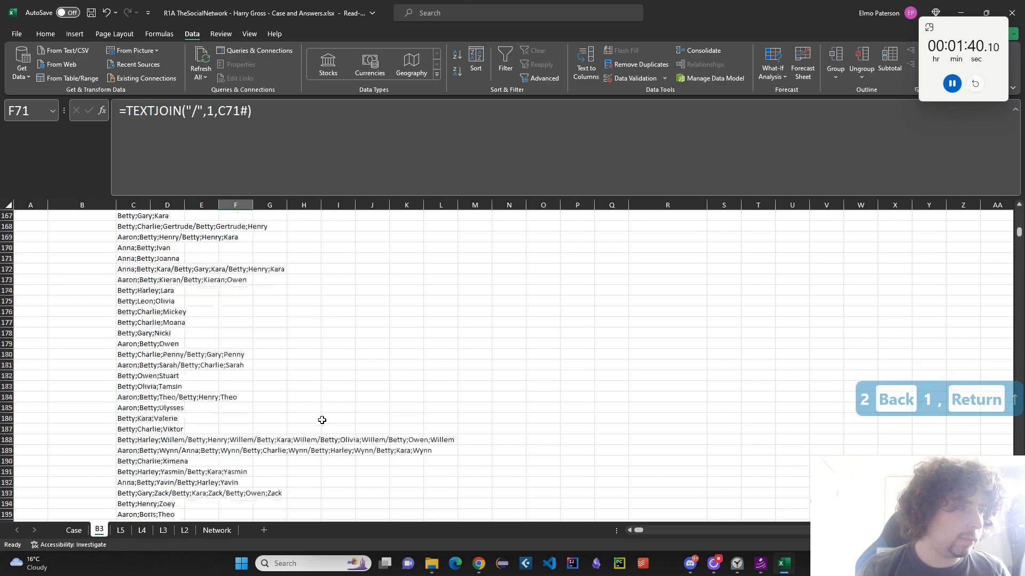
# Replace the formula in F71 with a TEXTSPLIT of C71 using "/" as the column delimiter
pyautogui.scroll(-7, 311, 404)
pyautogui.scroll(-14, 311, 404)
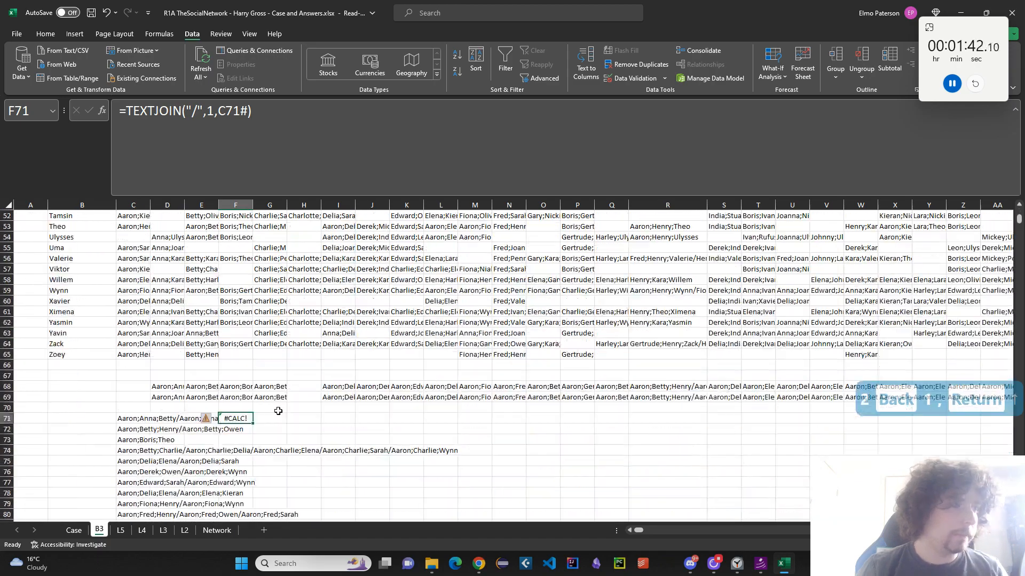
pyautogui.scroll(3, 276, 407)
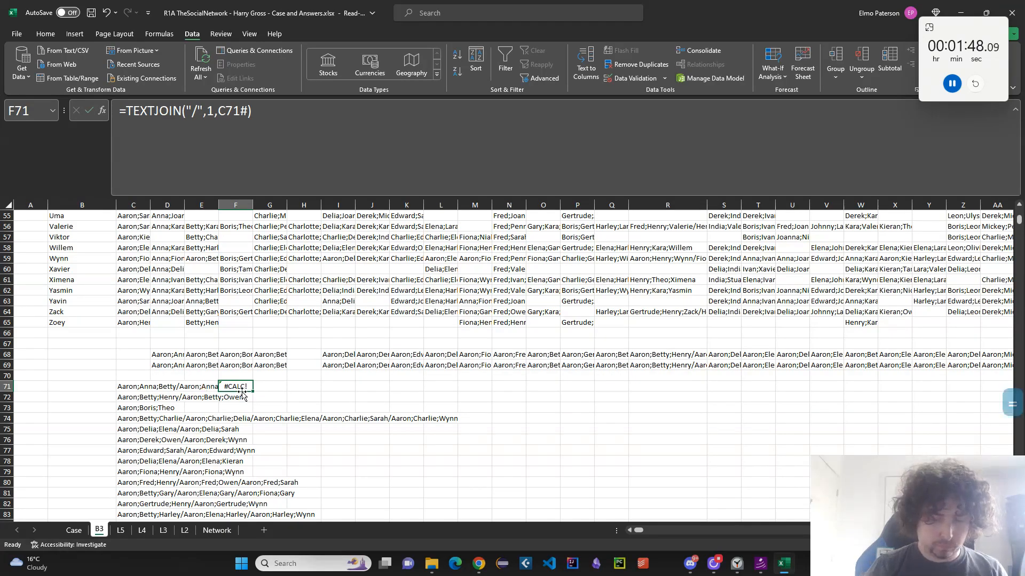
pyautogui.write('=TEXTJ')
pyautogui.press('BackSpace')
pyautogui.write('SPLIT(')
pyautogui.click(144, 385)
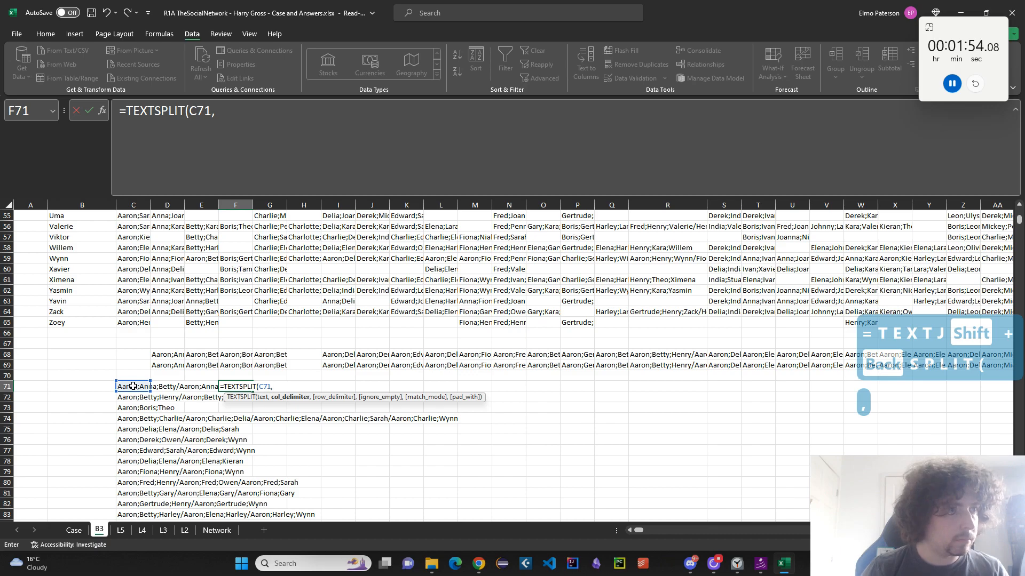
pyautogui.write(',"/"')
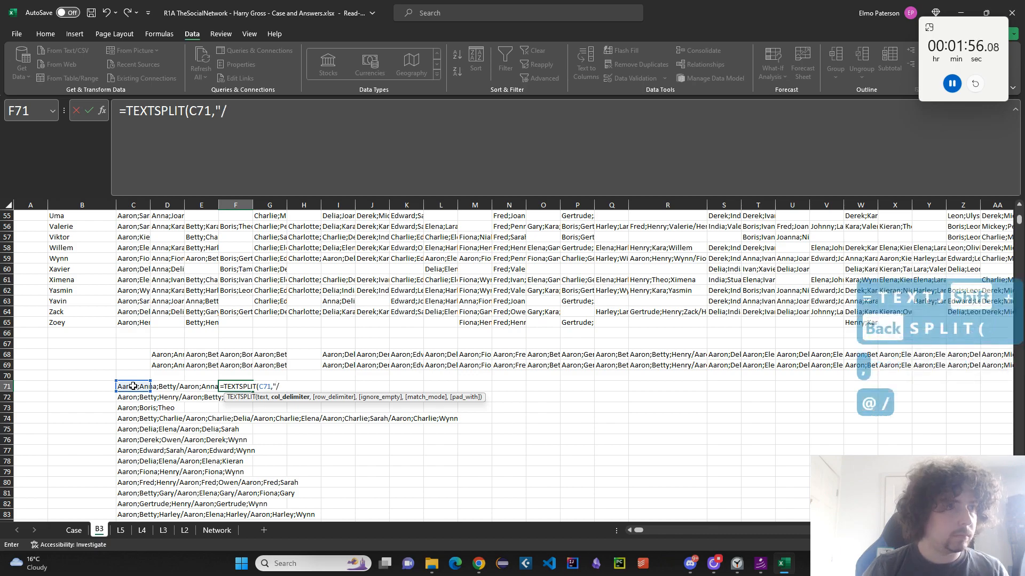
pyautogui.press('Return')
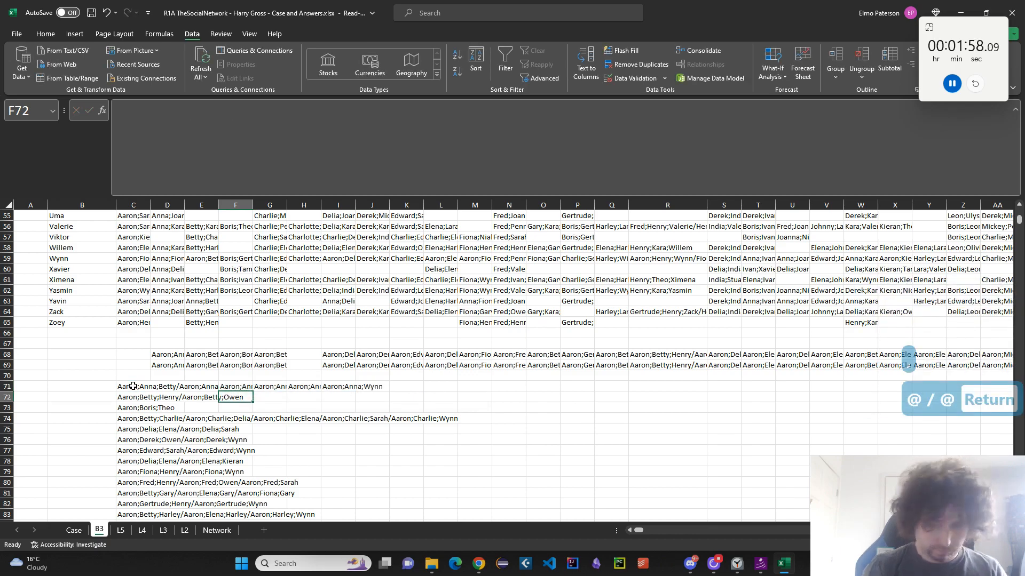
# Copy the TEXTSPLIT formula from F71 down column F to row 1930, where the source list in column C ends
pyautogui.press('Up')
pyautogui.click(255, 393)
pyautogui.click(250, 388)
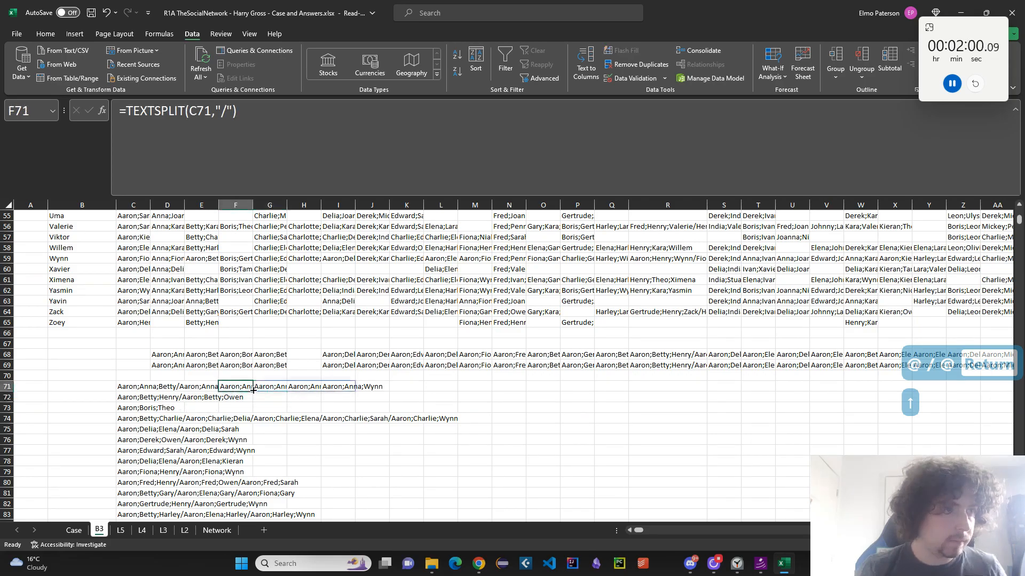
pyautogui.hotkey('ctrl', 'c')
pyautogui.click(131, 385)
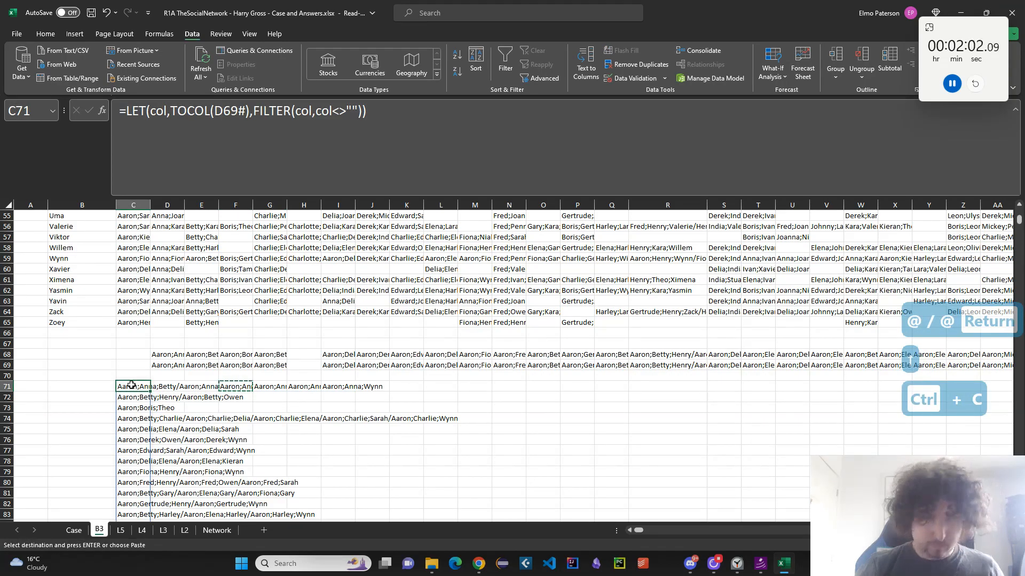
pyautogui.hotkey('ctrl', 'Down')
pyautogui.press('Right')
pyautogui.press('Right')
pyautogui.press('Right')
pyautogui.hotkey('ctrl', 'shift', 'Up')
pyautogui.hotkey('ctrl', 'v')
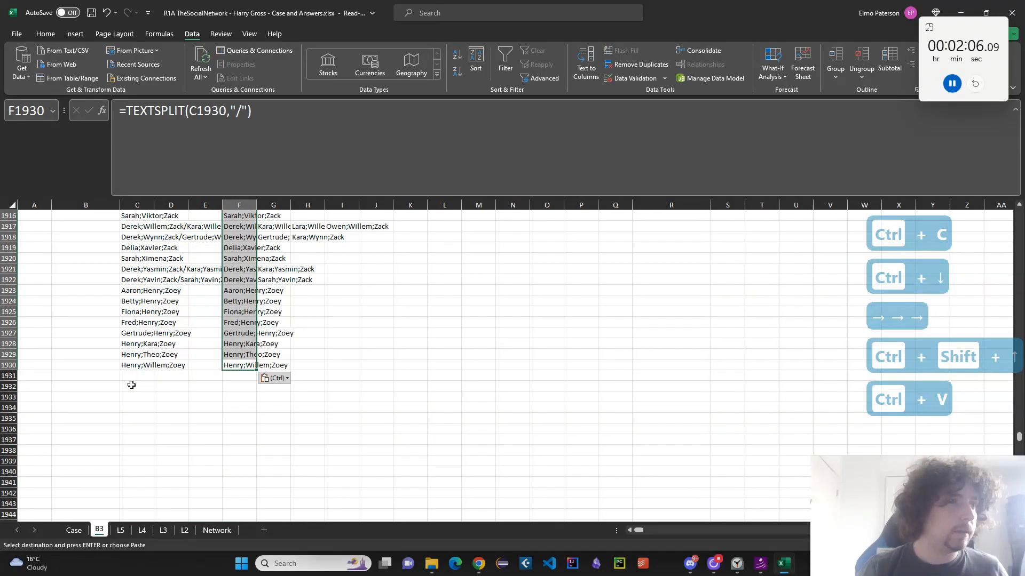
# Start a TOROW formula in P71, clear of the split results
pyautogui.hotkey('ctrl', 'Up')
pyautogui.press('Down')
pyautogui.press('Up')
pyautogui.press('Right')
pyautogui.press('Right')
pyautogui.press('Right')
pyautogui.press('Right')
pyautogui.press('Right')
pyautogui.press('Right')
pyautogui.press('Right')
pyautogui.press('Right')
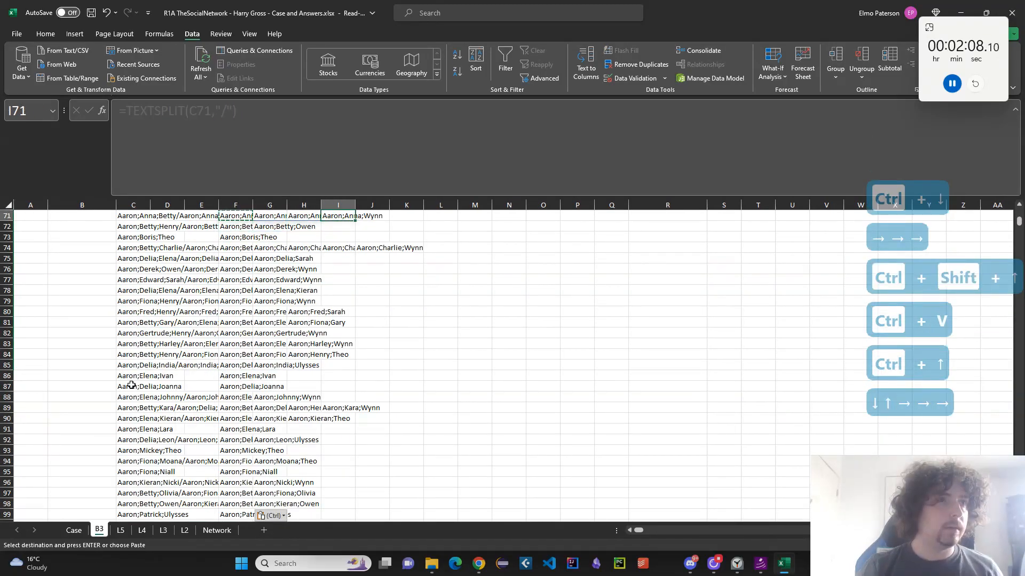
pyautogui.press('Right')
pyautogui.press('Right')
pyautogui.write('=TP')
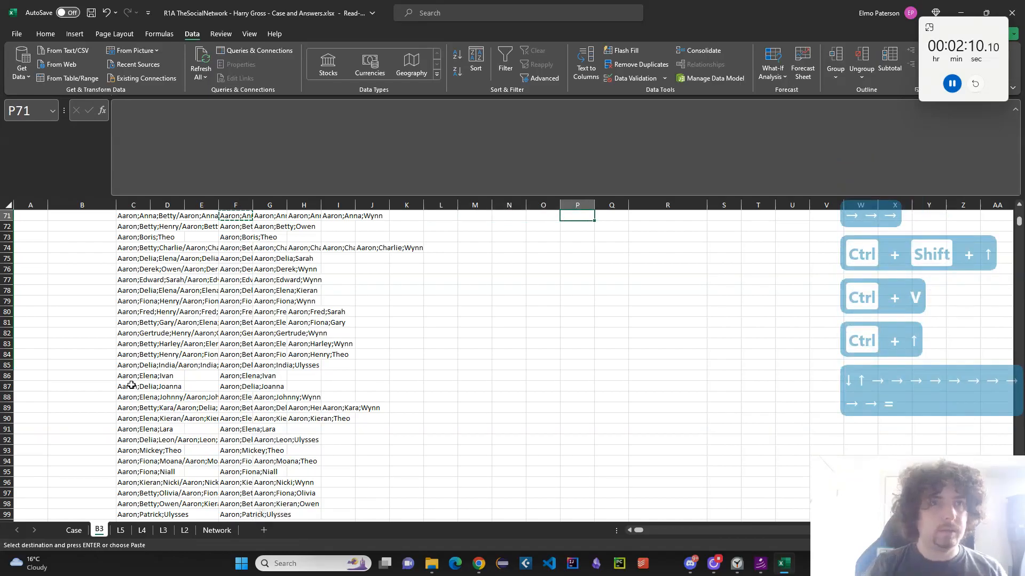
pyautogui.hotkey('shift', 'BackSpace')
pyautogui.write('OROW()')
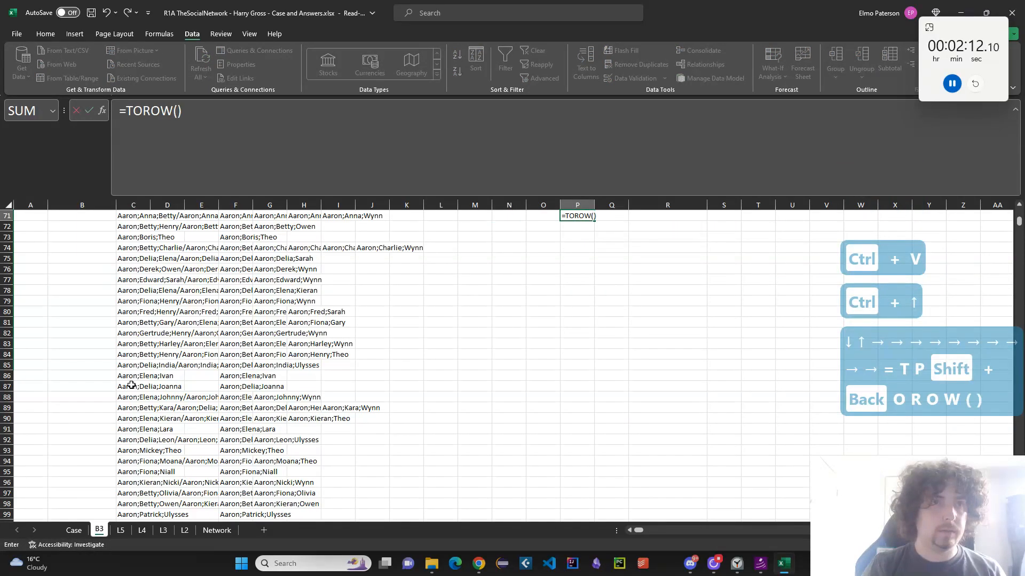
# Complete the P71 formula with the split results F71:N1930 as its array, making it =TOROW(F71:N1930)
pyautogui.press('BackSpace')
pyautogui.click(228, 217)
pyautogui.scroll(-20, 441, 435)
pyautogui.scroll(-20, 467, 468)
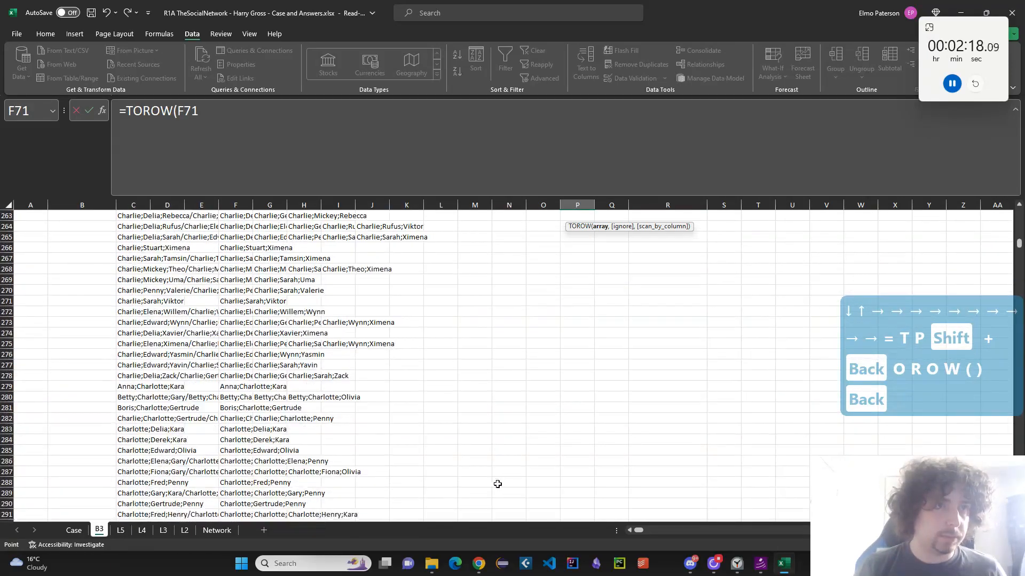
pyautogui.scroll(-15, 502, 486)
pyautogui.scroll(-9, 506, 489)
pyautogui.scroll(-20, 506, 489)
pyautogui.scroll(-20, 507, 489)
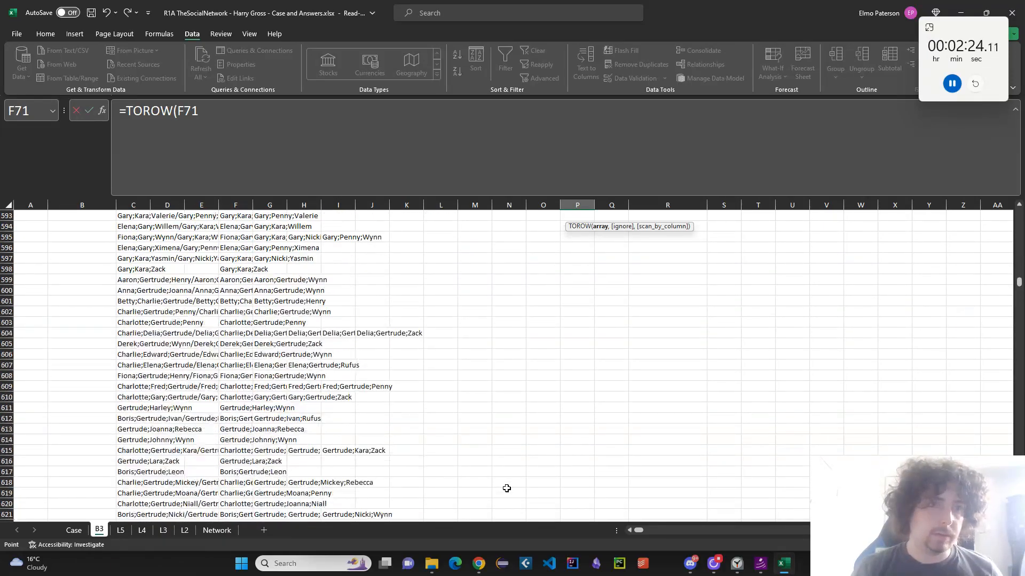
pyautogui.scroll(-12, 506, 489)
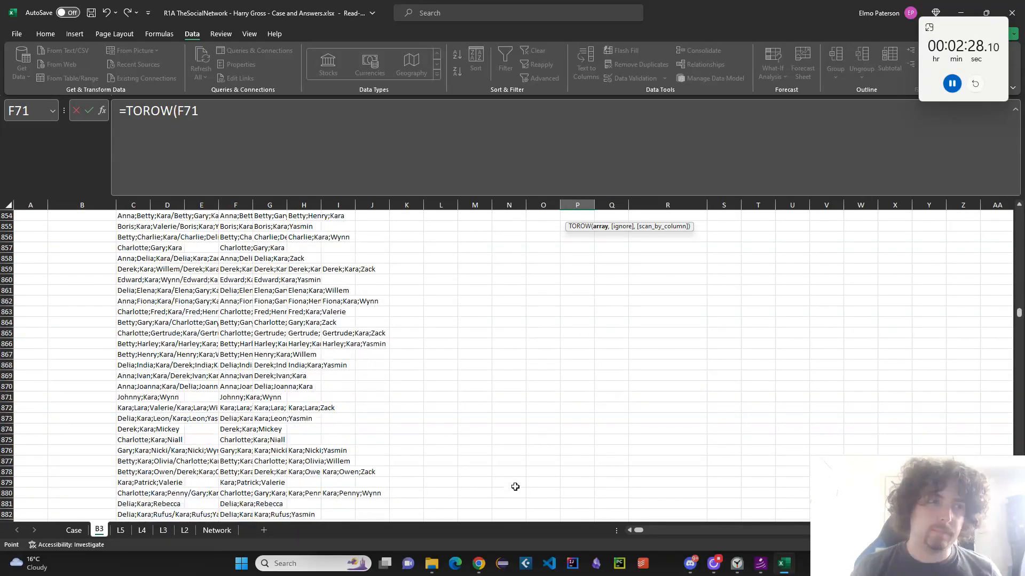
pyautogui.moveTo(1019, 315); pyautogui.dragTo(1019, 439)
pyautogui.keyDown('shift'); pyautogui.click(497, 376); pyautogui.keyUp('shift')
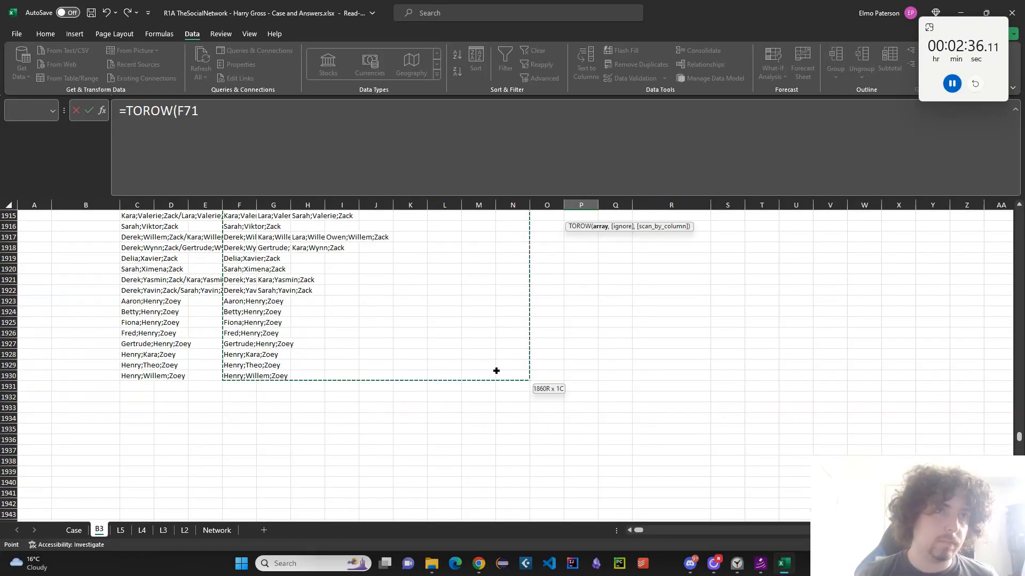
pyautogui.press('Return')
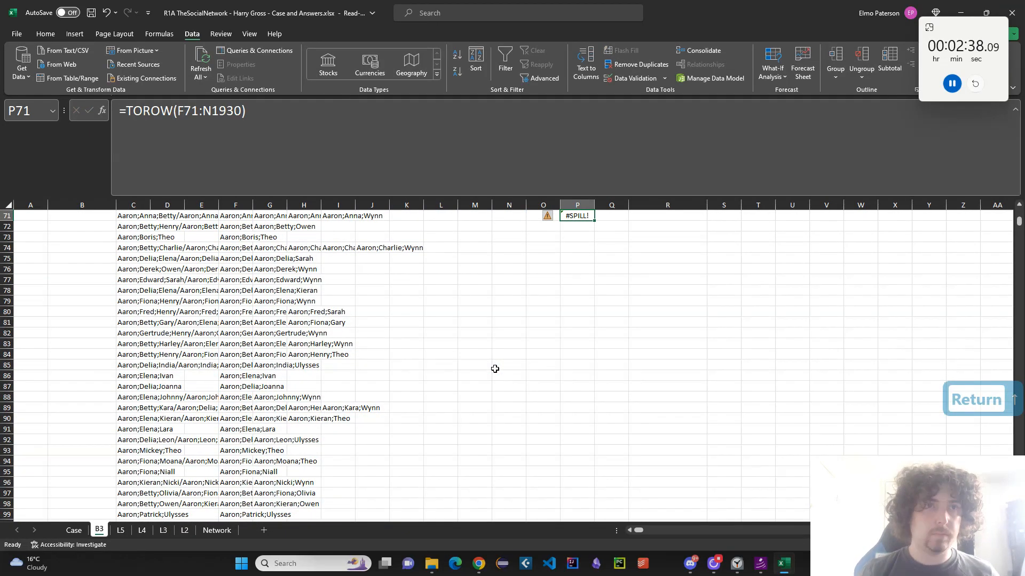
# Change the function in P71 from TOROW to TOCOL, keeping the range F71:N1930
pyautogui.click(171, 111)
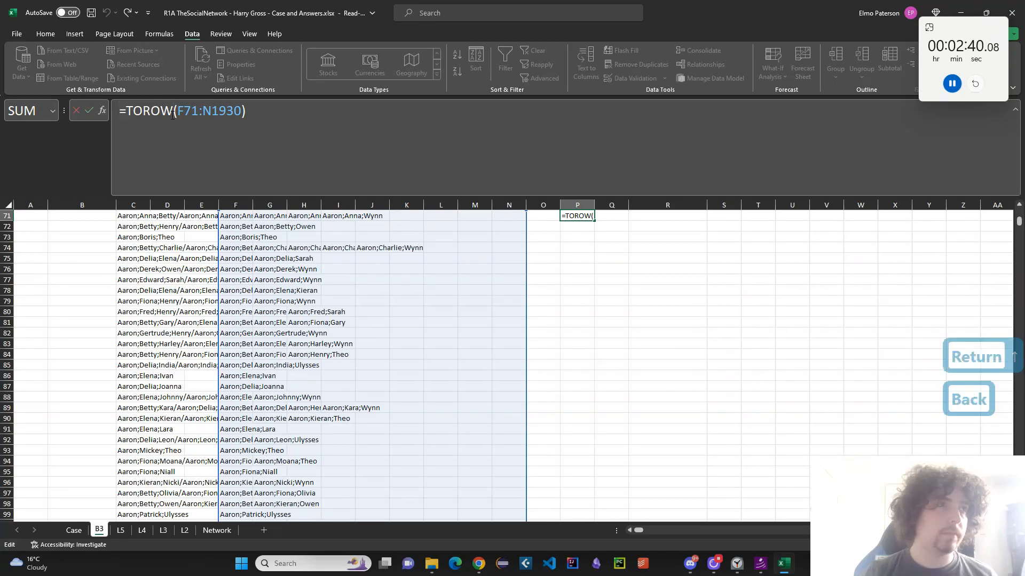
pyautogui.press('BackSpace')
pyautogui.press('BackSpace')
pyautogui.press('BackSpace')
pyautogui.press('BackSpace')
pyautogui.write('COL')
pyautogui.press('BackSpace')
pyautogui.press('BackSpace')
pyautogui.press('BackSpace')
pyautogui.write('OCOL')
pyautogui.press('Return')
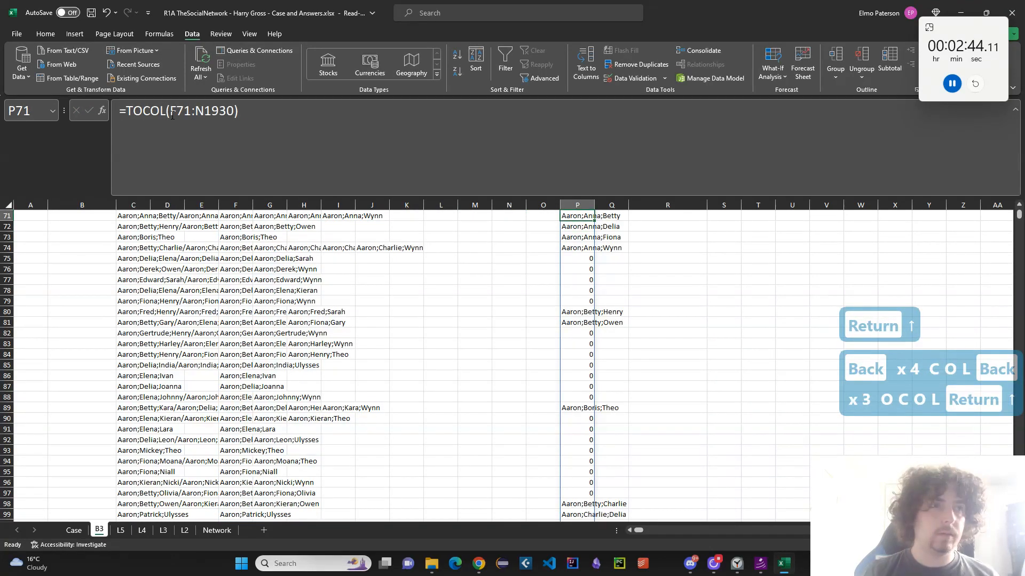
# Extend the P71 formula to =LET(col, TOCOL(F71:N1930), FILTER(col, col<>"")) so that blank entries are removed
pyautogui.scroll(5, 556, 332)
pyautogui.click(128, 122)
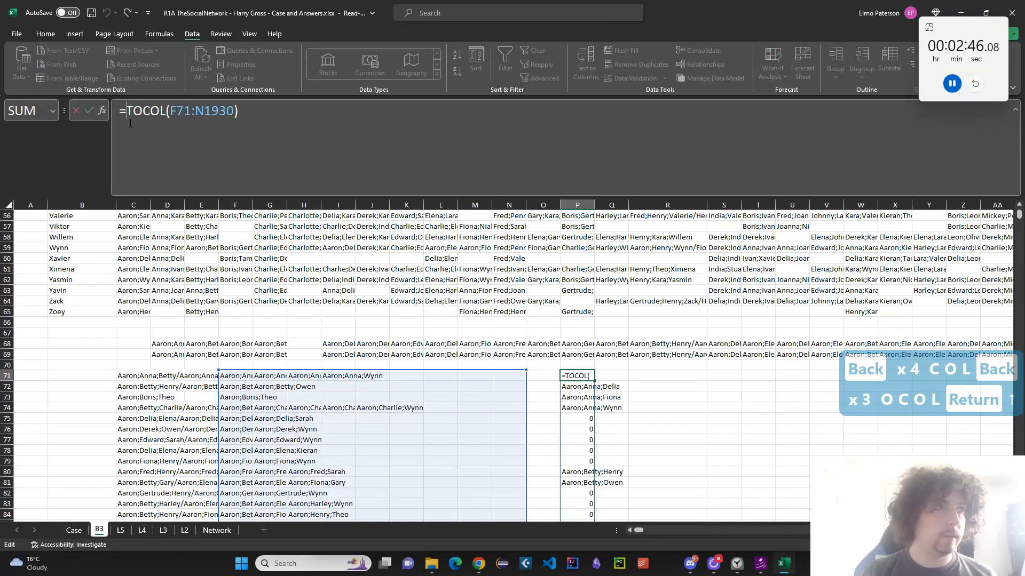
pyautogui.write('LET(')
pyautogui.press('BackSpace')
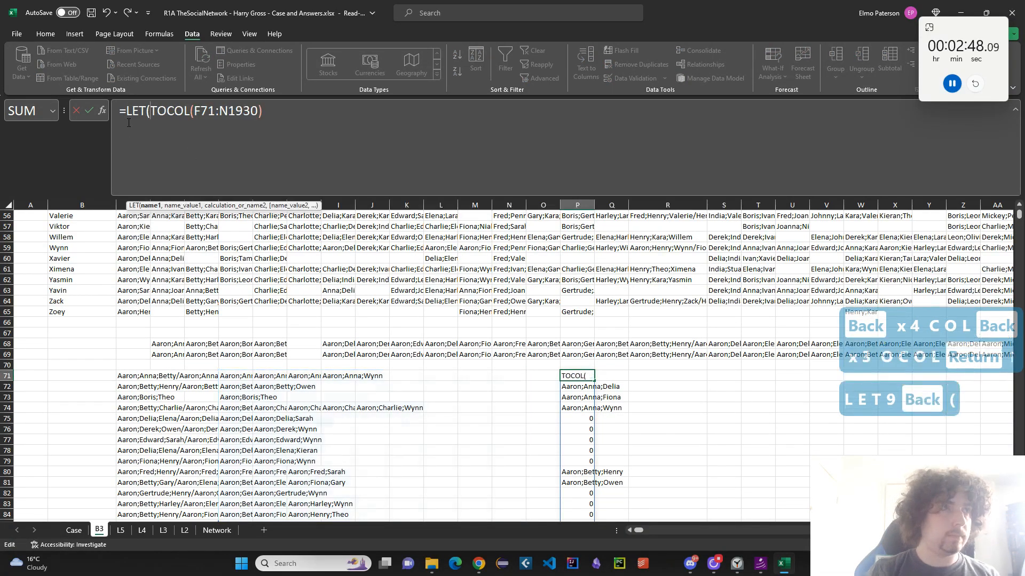
pyautogui.write('(col,')
pyautogui.click(400, 170)
pyautogui.write(', ')
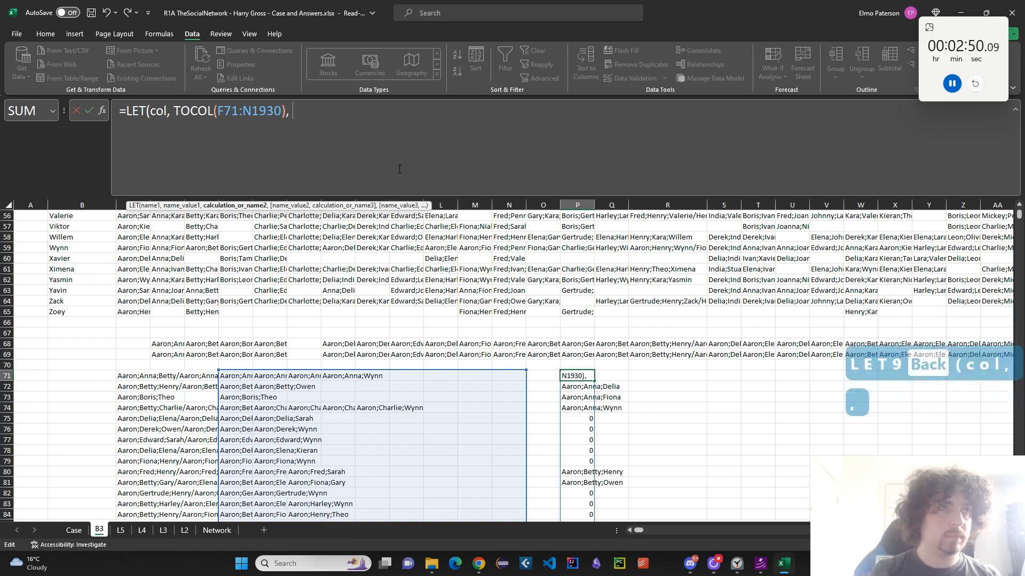
pyautogui.write('FILTER(col, co')
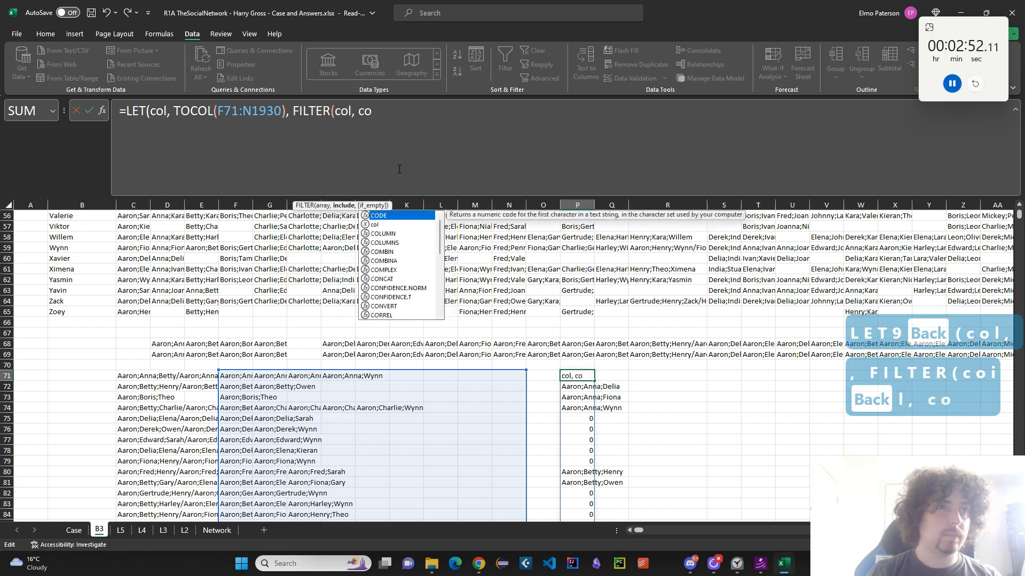
pyautogui.write('l<>""))')
pyautogui.press('Return')
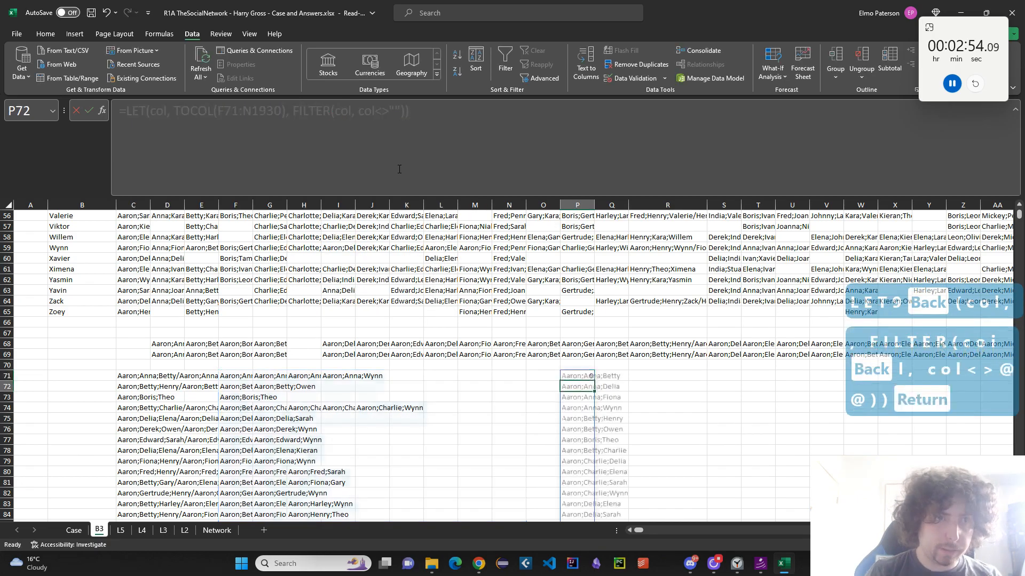
# Enter =UNIQUE(P71#) in R71 to list the distinct triangles
pyautogui.press('Right')
pyautogui.press('Right')
pyautogui.write('=')
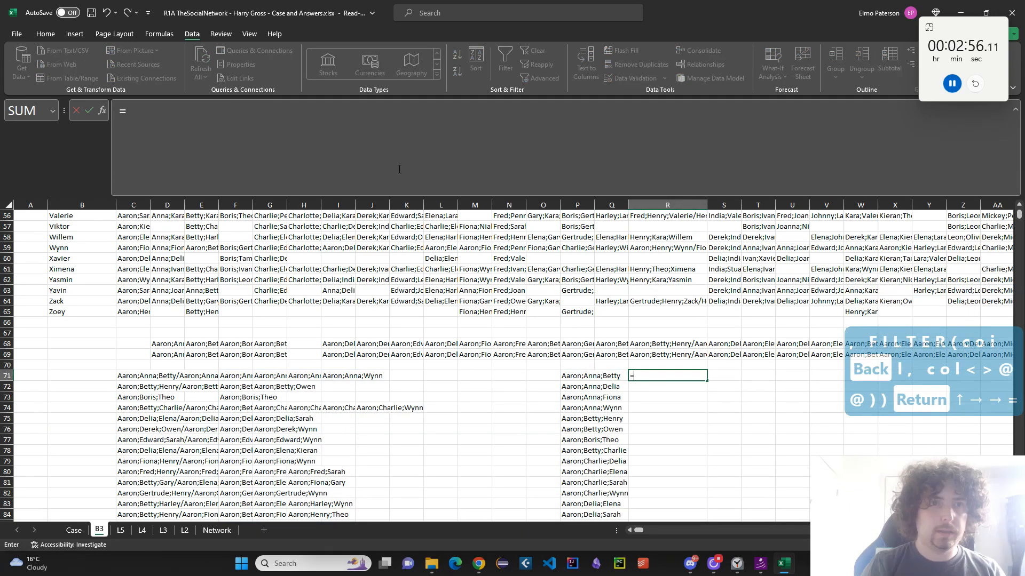
pyautogui.write('UNIQUE(')
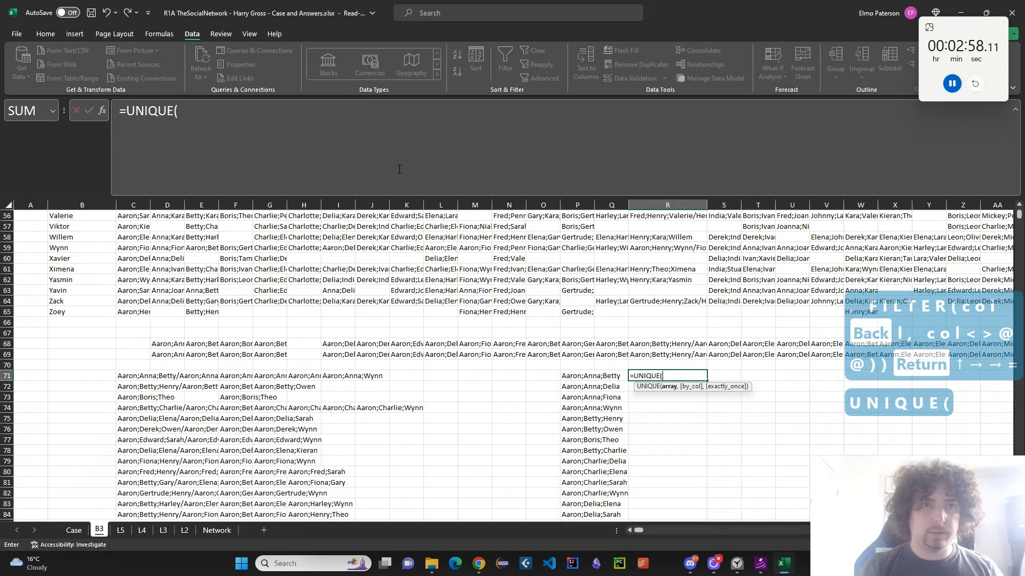
pyautogui.press('Left')
pyautogui.press('Left')
pyautogui.write('#')
pyautogui.press('Return')
pyautogui.press('Up')
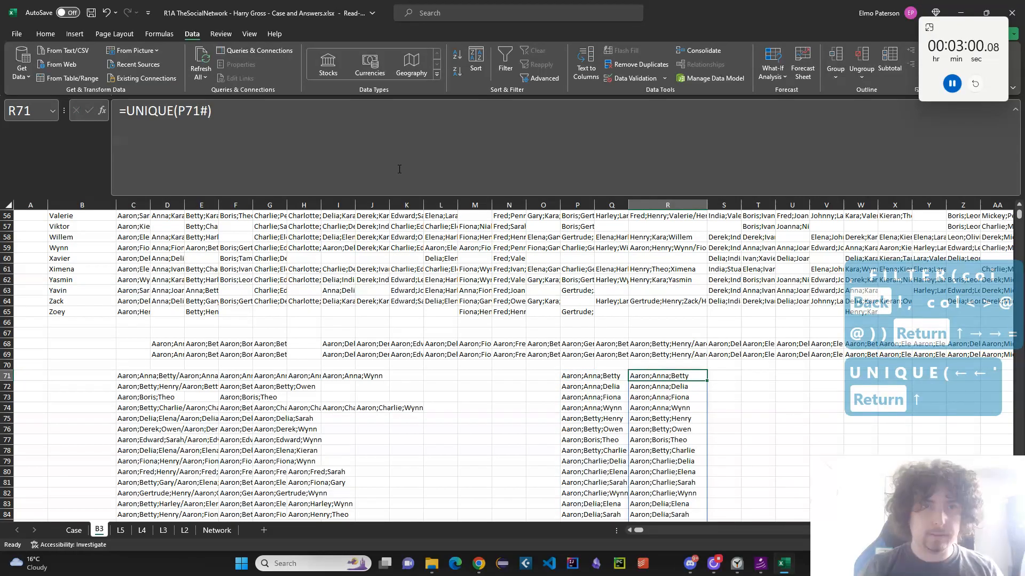
# Check the extent of the unique list in column R and enter 1594 as the Bonus 3 answer on the Case sheet
pyautogui.hotkey('ctrl', 'shift', 'Down')
pyautogui.scroll(-1, 716, 414)
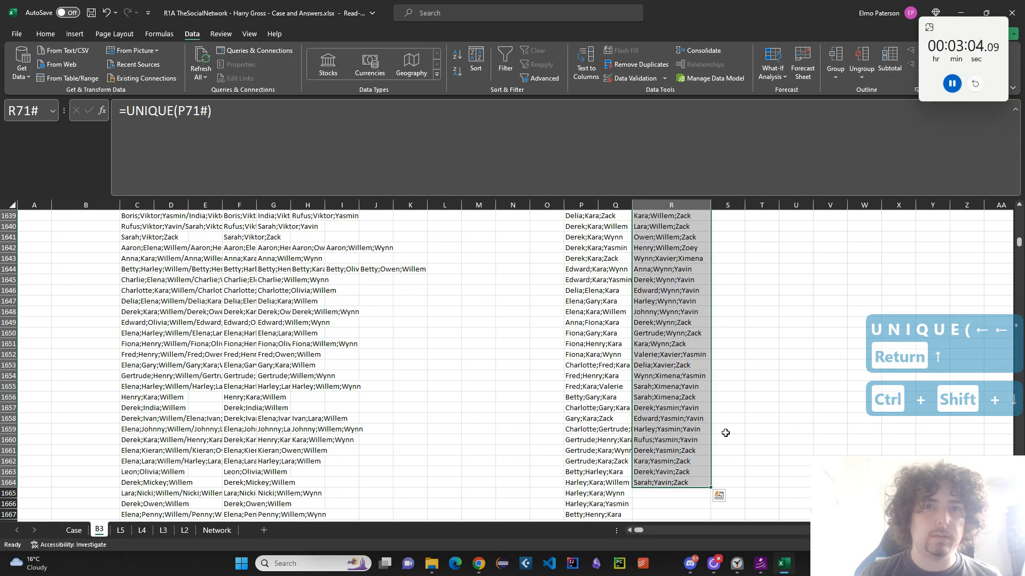
pyautogui.scroll(16, 729, 435)
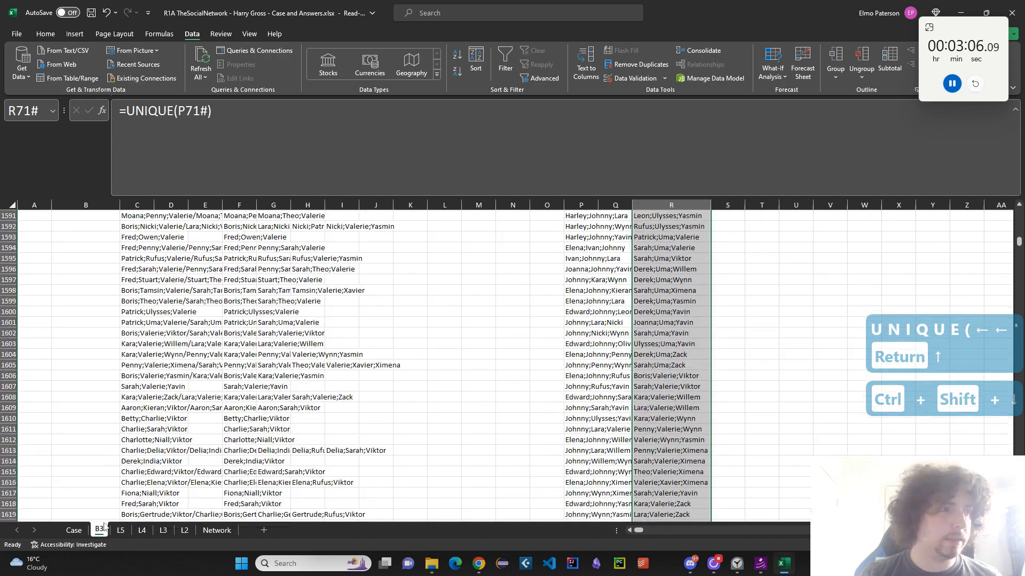
pyautogui.click(73, 530)
pyautogui.scroll(3, 354, 424)
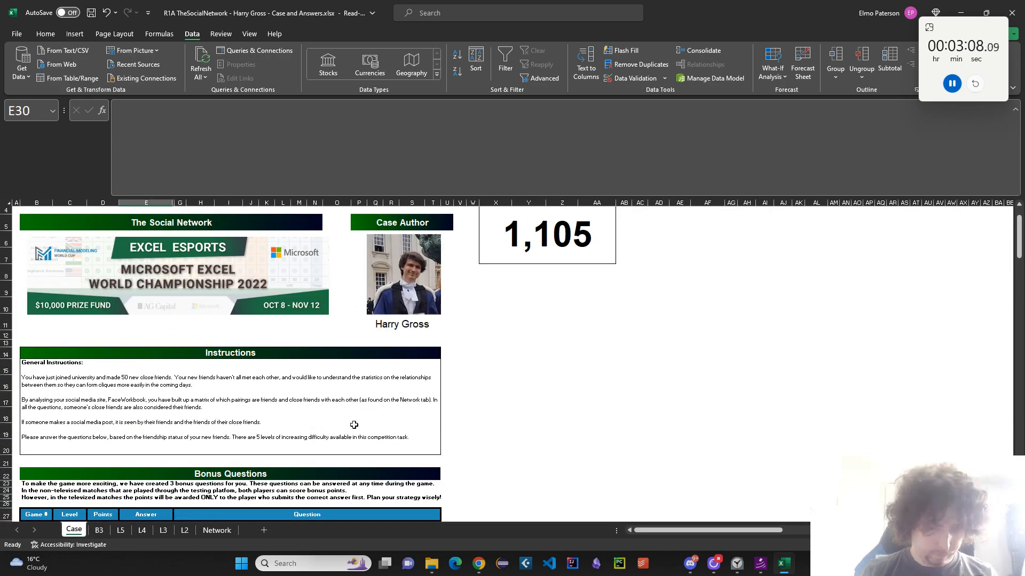
pyautogui.scroll(-1, 353, 425)
pyautogui.write('1594')
pyautogui.press('Return')
pyautogui.scroll(2, 542, 381)
pyautogui.scroll(-4, 289, 365)
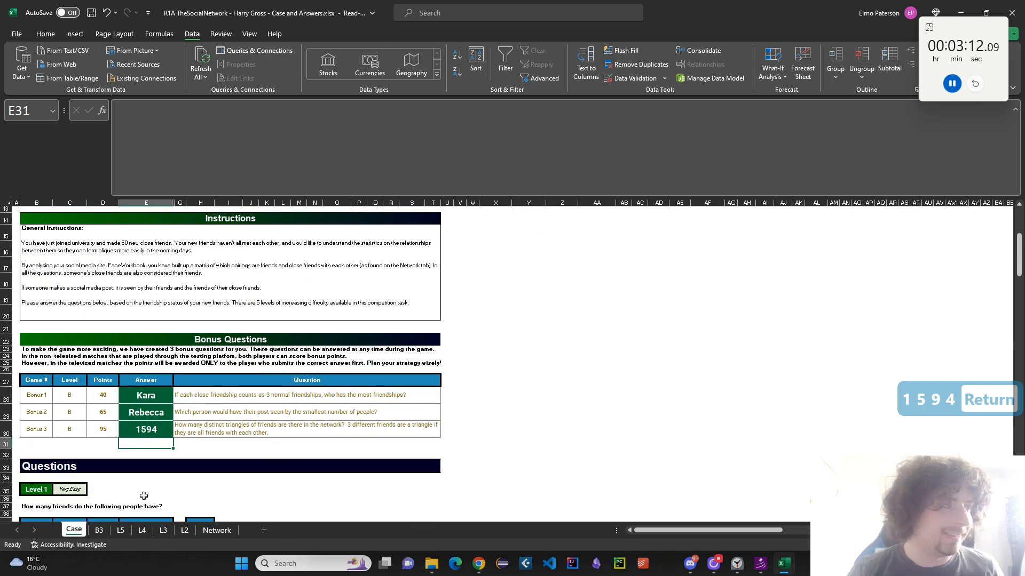
# Widen the Answer column slightly and unhide column F beside it to check the bonus answers
pyautogui.moveTo(173, 203); pyautogui.dragTo(155, 203)
pyautogui.click(182, 205)
pyautogui.rightClick(180, 204)
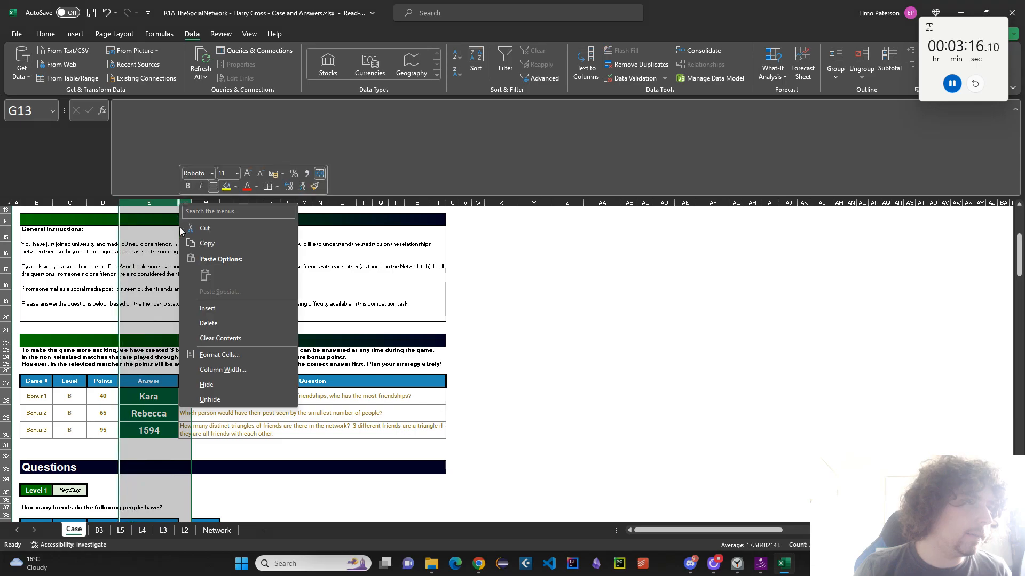
pyautogui.click(210, 400)
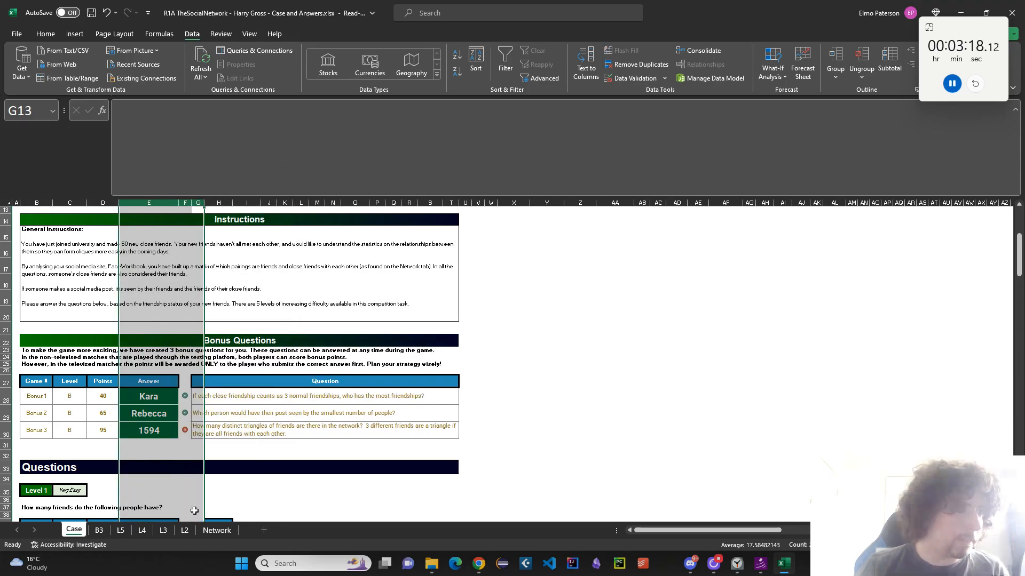
# Review the list of distinct triangles in column R of sheet B3, working back up to its start
pyautogui.click(99, 530)
pyautogui.scroll(2, 614, 467)
pyautogui.click(642, 469)
pyautogui.scroll(-1, 629, 469)
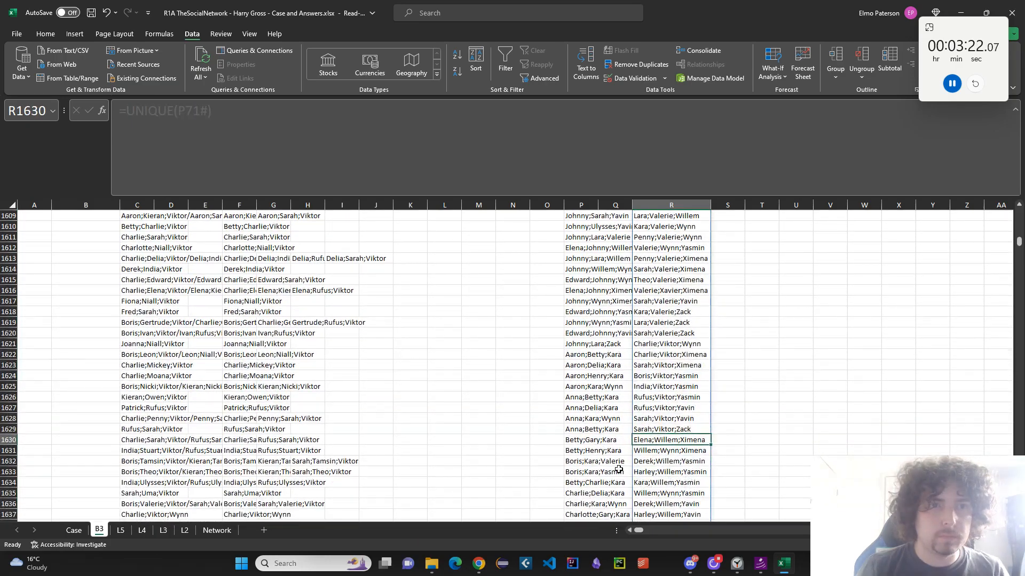
pyautogui.scroll(13, 653, 464)
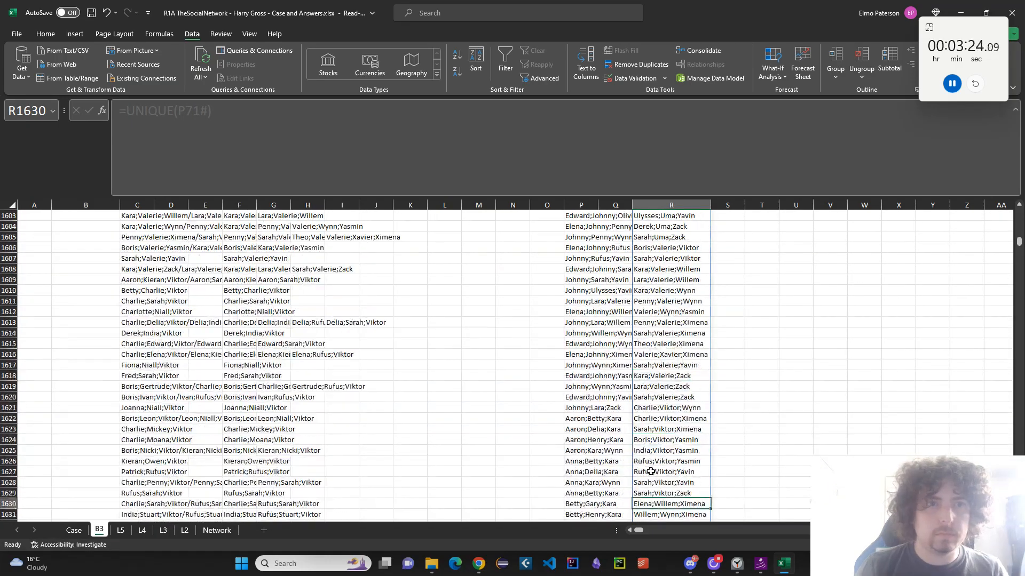
pyautogui.scroll(20, 653, 470)
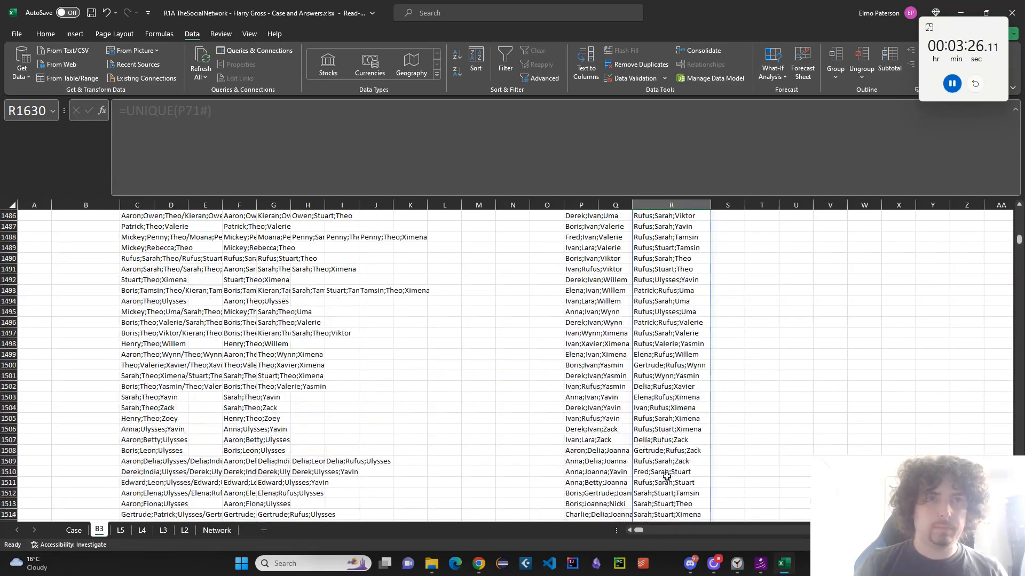
pyautogui.click(692, 458)
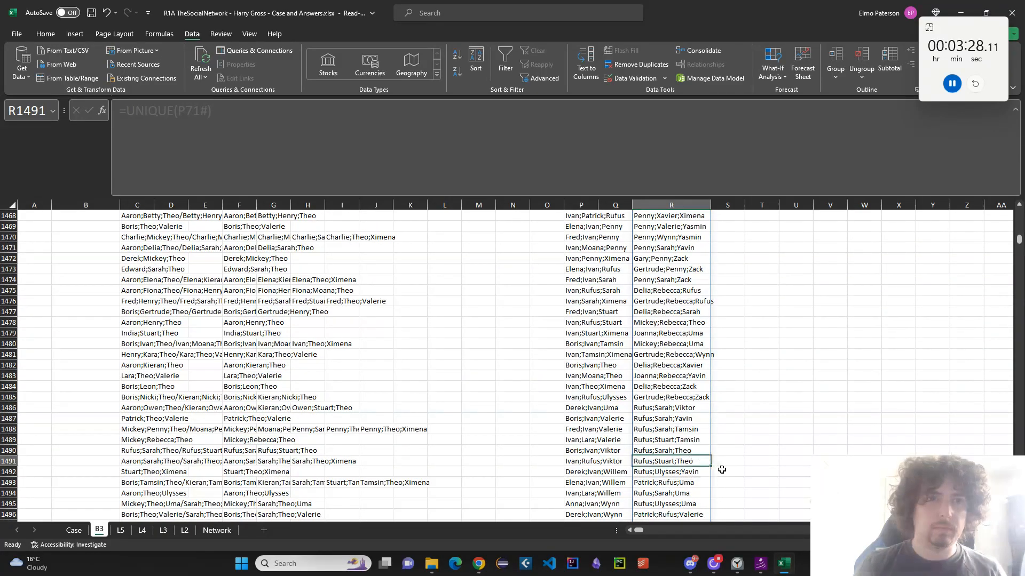
pyautogui.moveTo(1020, 250); pyautogui.dragTo(1019, 214)
pyautogui.click(895, 308)
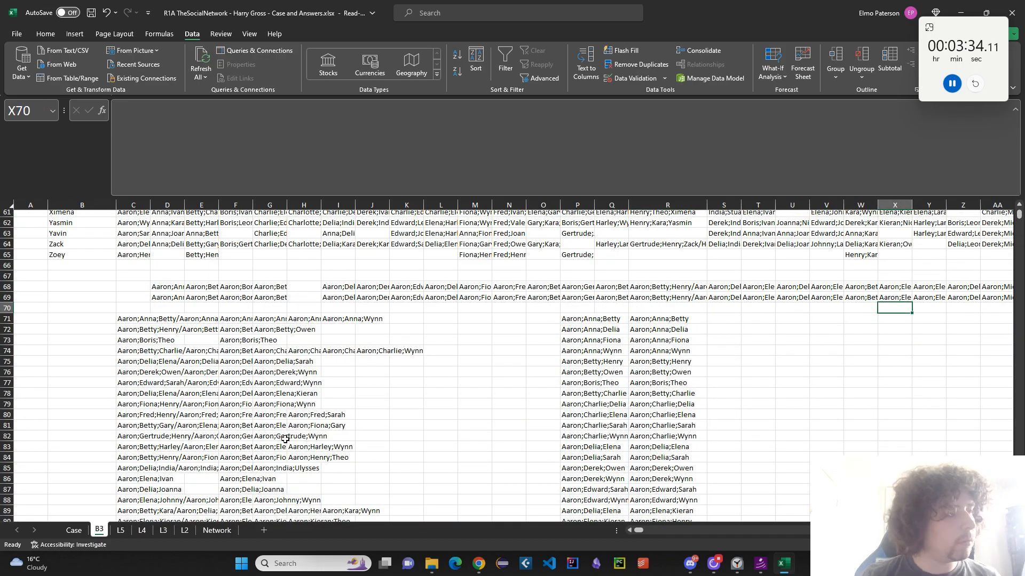
# Review the current score and the check marks beside the answers down to the Level 5 total on the Case sheet
pyautogui.click(73, 531)
pyautogui.click(586, 419)
pyautogui.scroll(3, 590, 433)
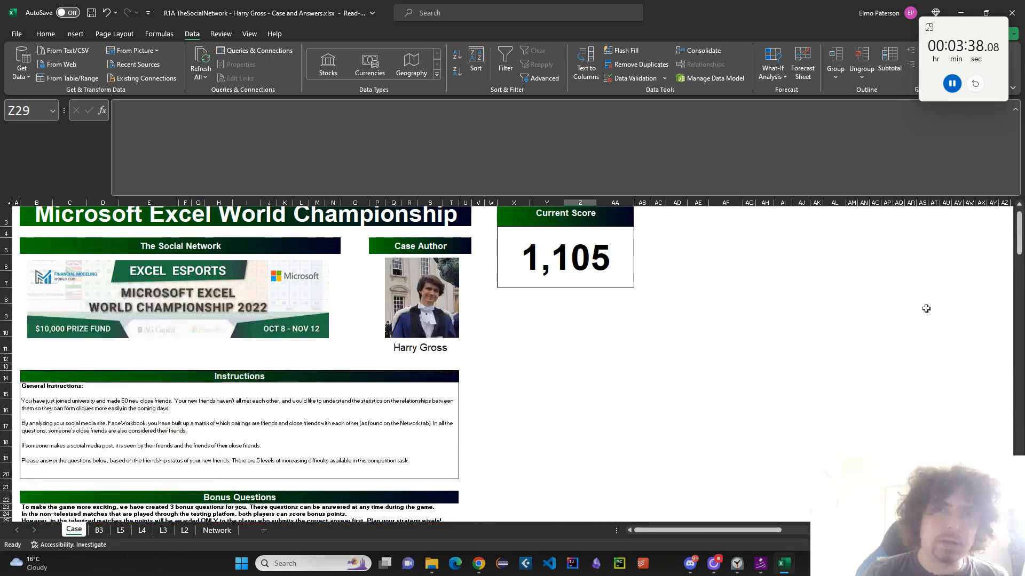
pyautogui.moveTo(1020, 233); pyautogui.dragTo(1019, 502)
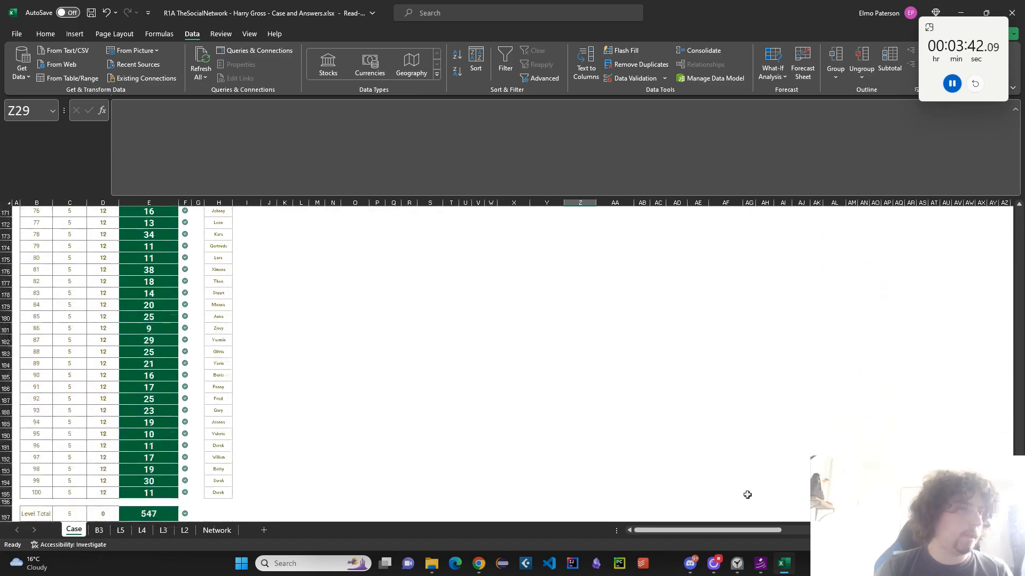
pyautogui.scroll(-1, 501, 479)
# Switch to Chrome and examine the Round 1 scores of the first two quarters in the MEWC 2022 full tournament results PDF
pyautogui.click(478, 564)
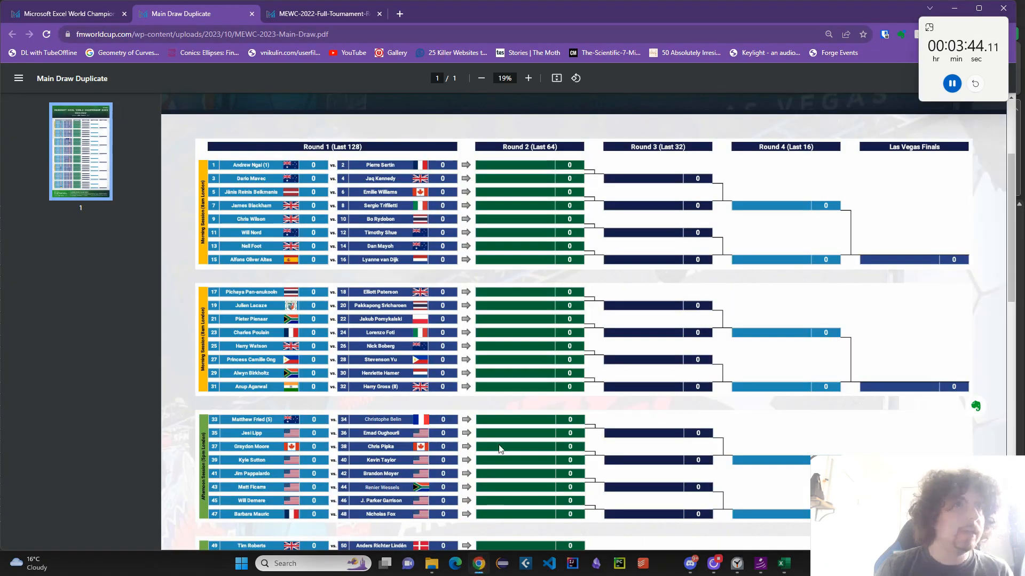
pyautogui.click(351, 11)
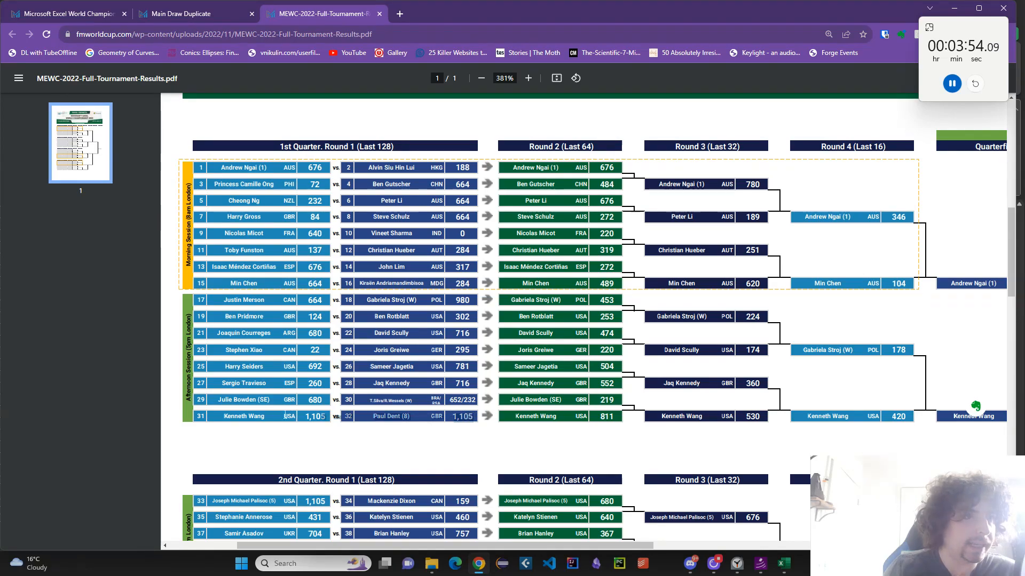
pyautogui.scroll(-3, 258, 417)
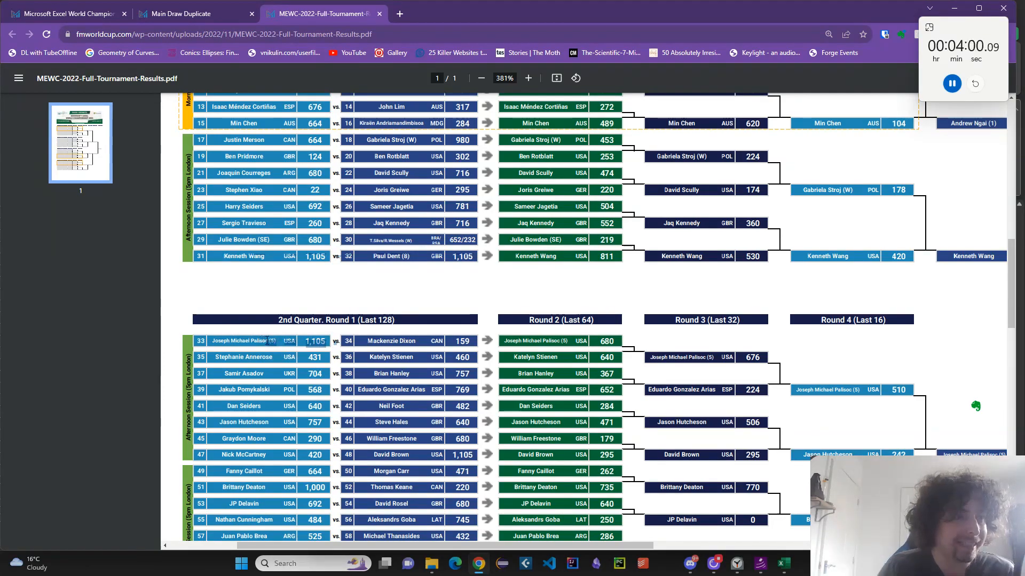
pyautogui.scroll(-1, 315, 411)
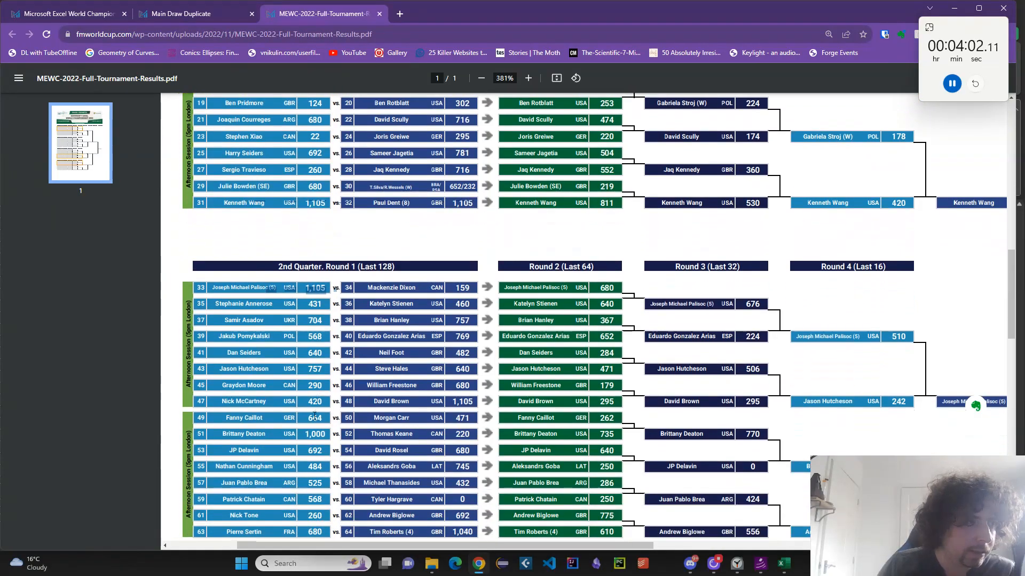
pyautogui.scroll(-1, 321, 439)
pyautogui.click(308, 381)
pyautogui.click(322, 316)
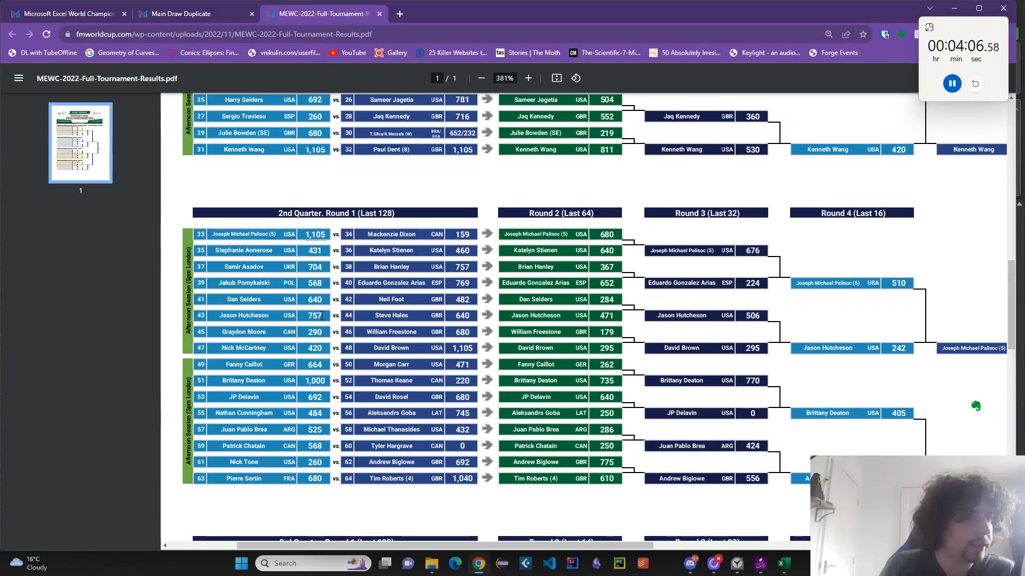
# Look through the MEWC 2023 main draw and the MEWC 2023 qualification rankings page
pyautogui.click(206, 15)
pyautogui.scroll(-15, 321, 303)
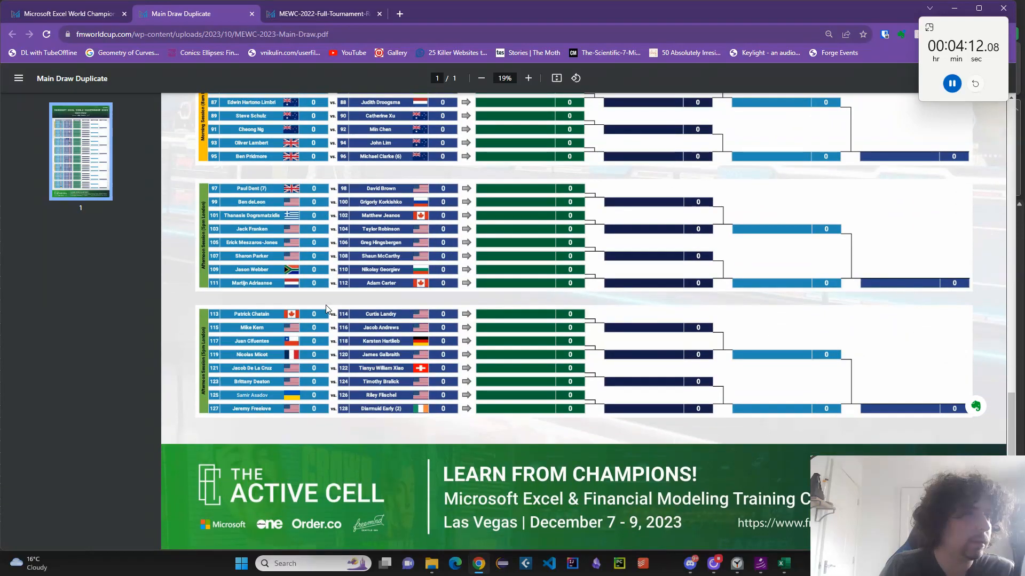
pyautogui.scroll(3, 315, 336)
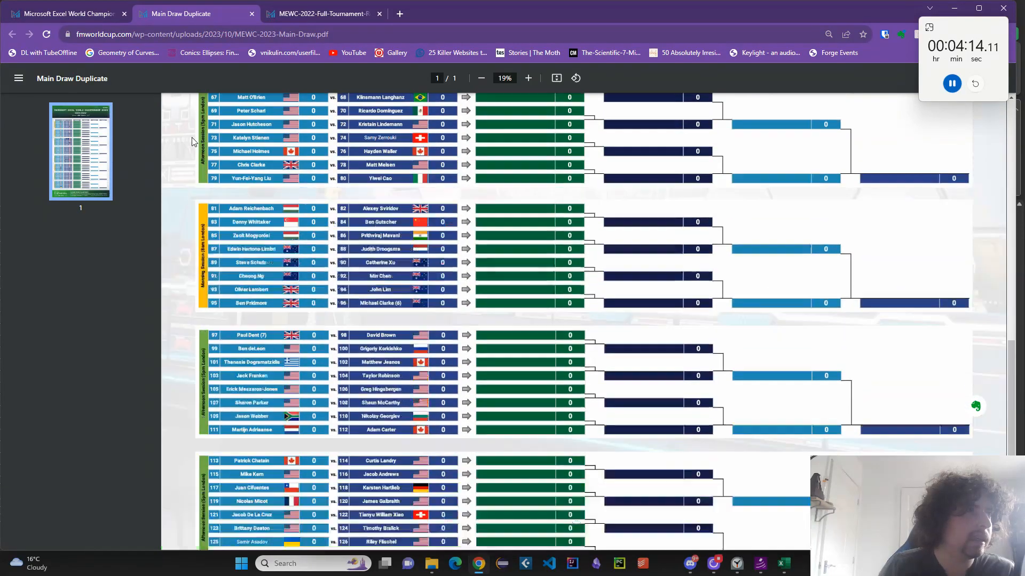
pyautogui.click(92, 14)
pyautogui.scroll(1, 230, 274)
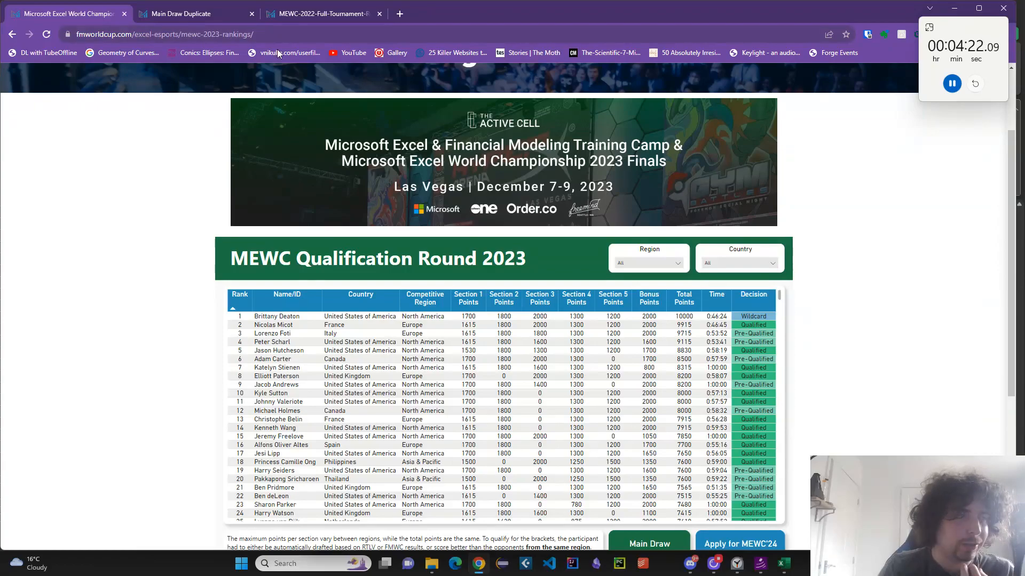
# Go back to the MEWC 2022 results PDF and compare the Round 1 scores through the third and fourth quarters
pyautogui.rightClick(295, 14)
pyautogui.click(288, 14)
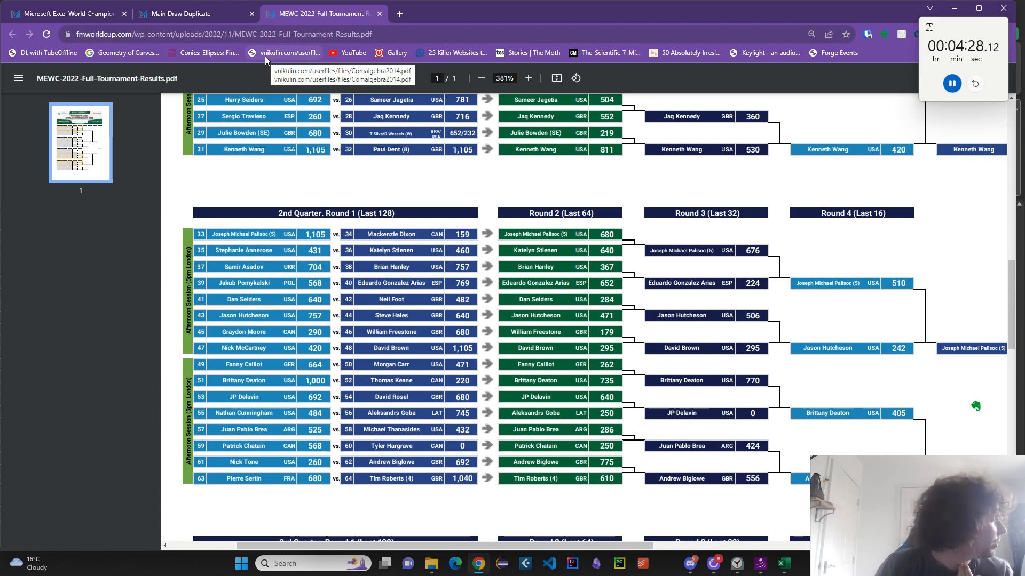
pyautogui.scroll(-1, 344, 341)
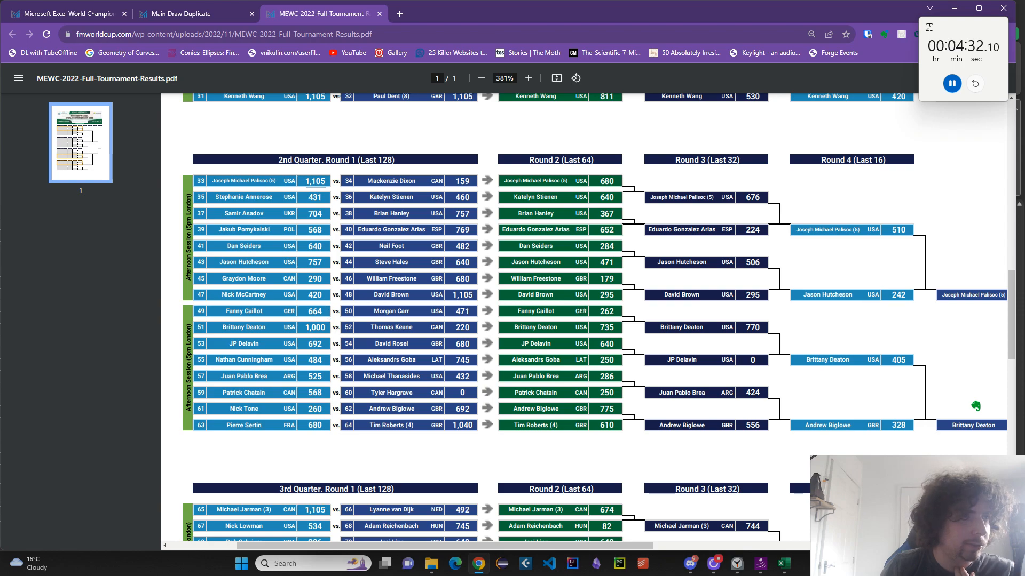
pyautogui.scroll(-4, 328, 316)
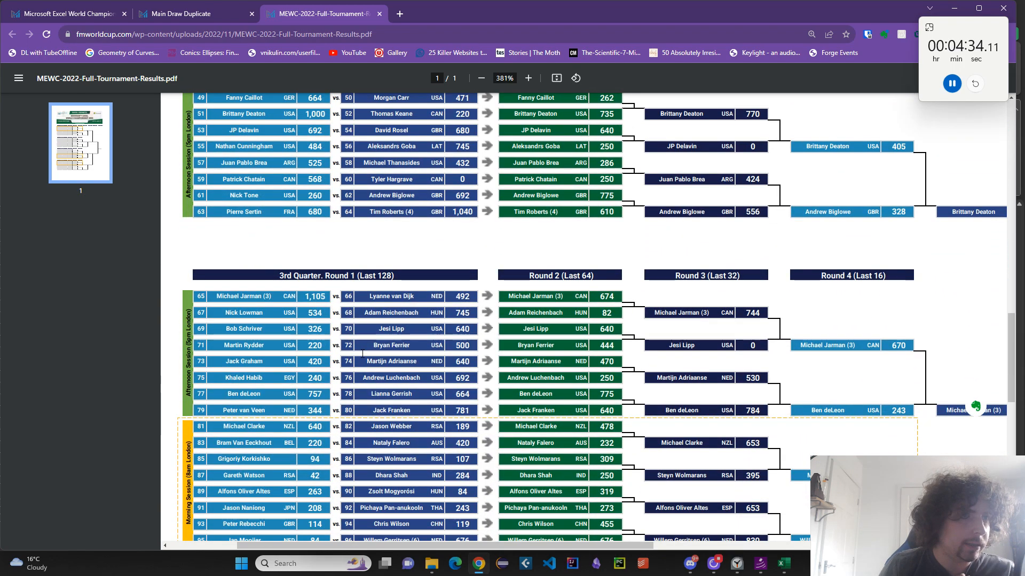
pyautogui.scroll(-5, 362, 353)
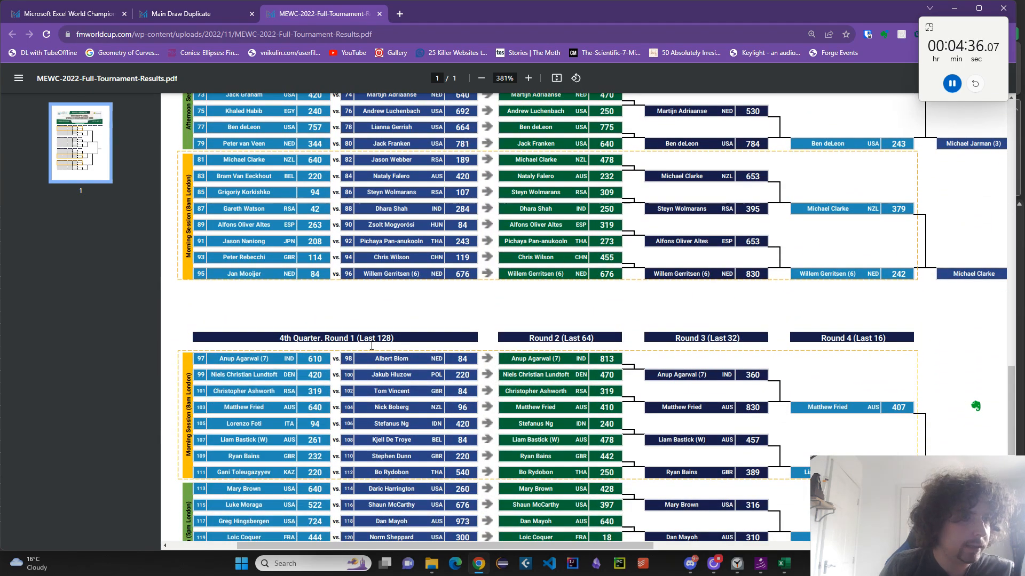
pyautogui.scroll(-6, 372, 345)
pyautogui.scroll(2, 376, 339)
pyautogui.scroll(-1, 376, 339)
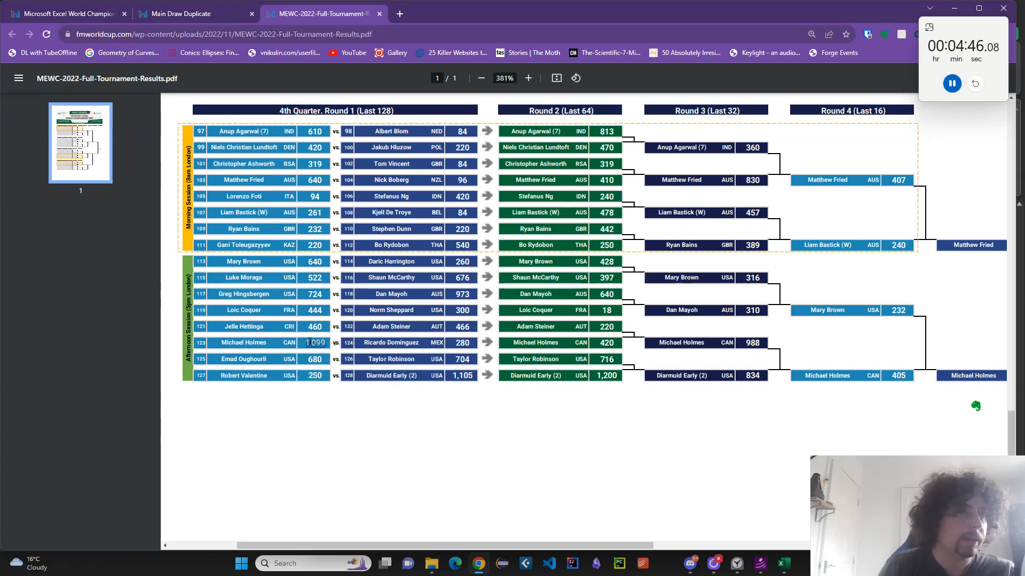
pyautogui.scroll(8, 392, 336)
pyautogui.scroll(3, 392, 336)
pyautogui.scroll(-3, 392, 336)
pyautogui.scroll(3, 392, 336)
pyautogui.scroll(-8, 388, 368)
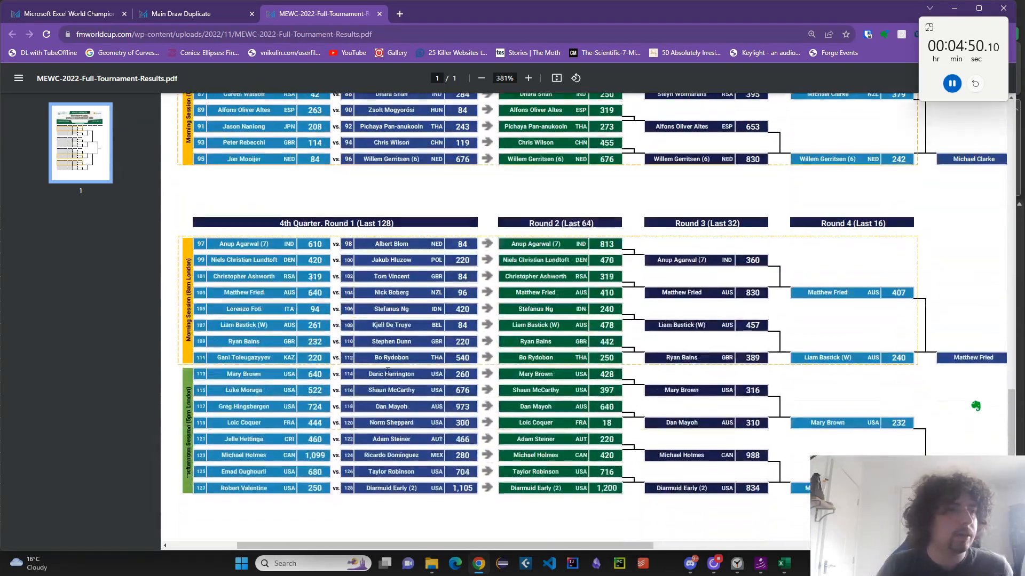
# Return to the Excel workbook and compare the current score on the Case sheet with the 2022 tournament results
pyautogui.hotkey('alt', 'Tab')
pyautogui.click(356, 373)
pyautogui.scroll(-4, 309, 401)
pyautogui.scroll(20, 418, 393)
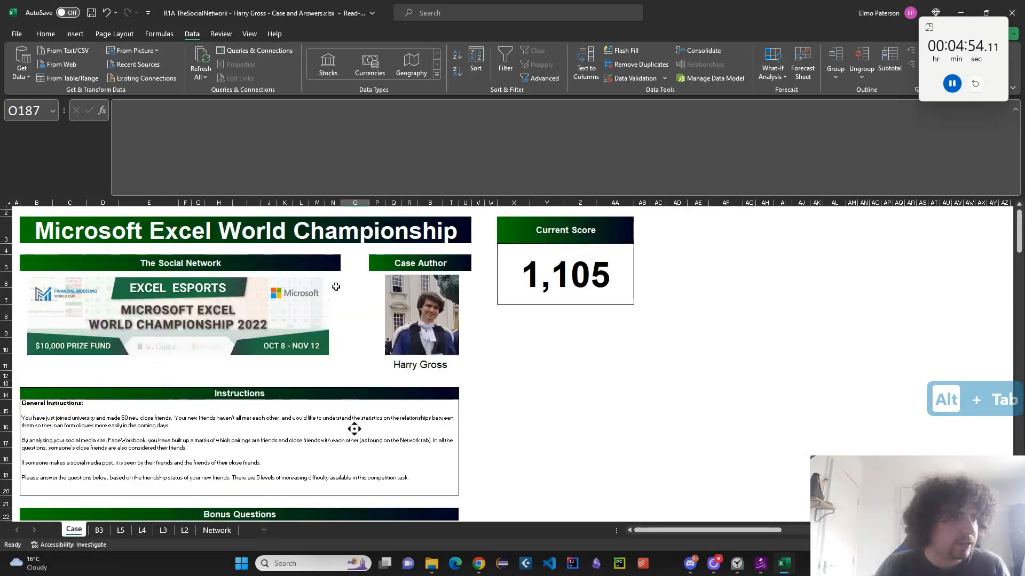
pyautogui.scroll(-3, 393, 334)
pyautogui.scroll(3, 419, 395)
pyautogui.scroll(-3, 395, 329)
pyautogui.scroll(2, 396, 330)
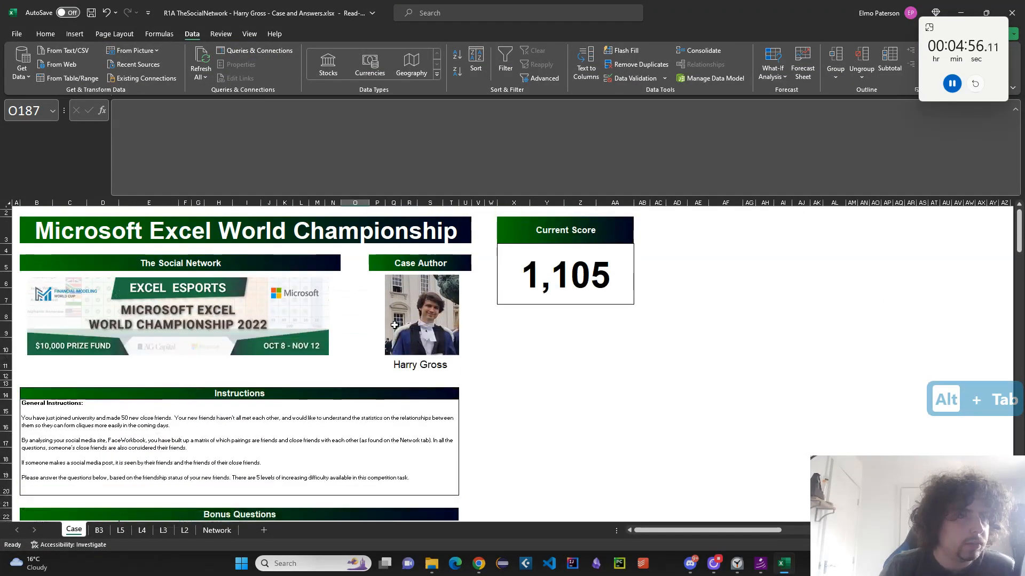
pyautogui.scroll(-3, 394, 324)
pyautogui.hotkey('alt', 'Tab')
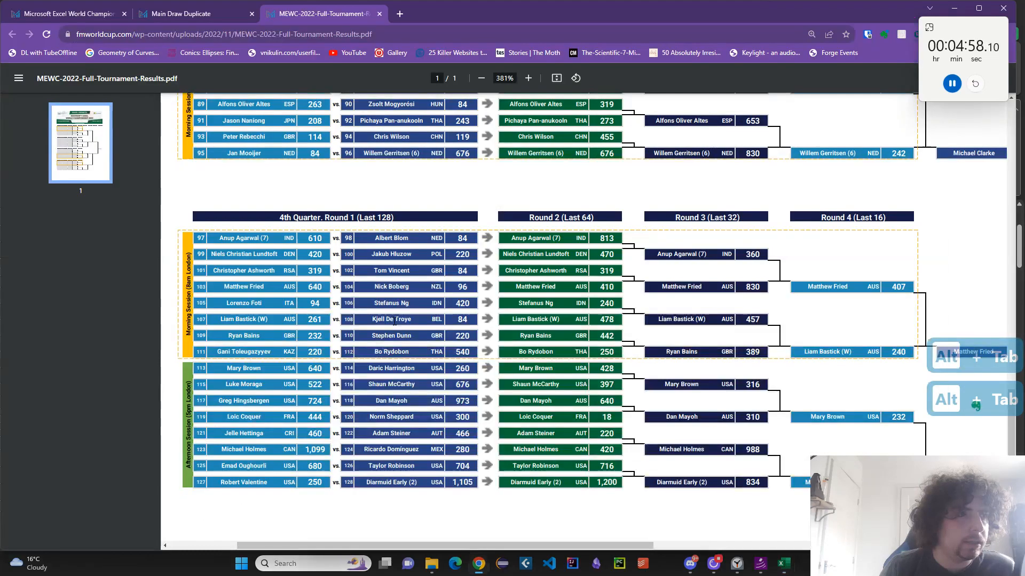
pyautogui.hotkey('alt', 'Tab')
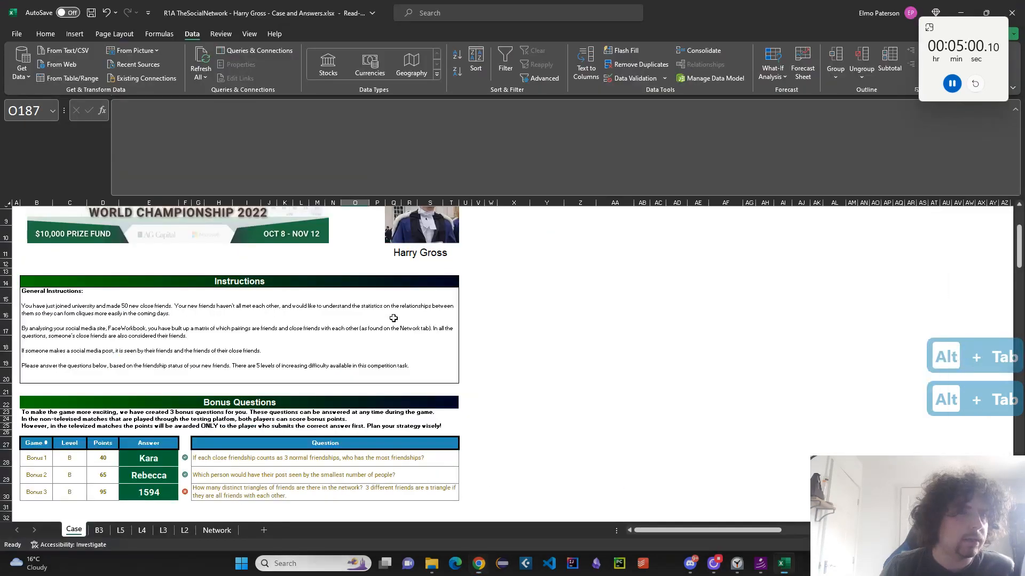
# Inspect the Level 1 and Level 2 answers and the bonus question check marks on the Case sheet
pyautogui.scroll(-6, 330, 343)
pyautogui.click(151, 396)
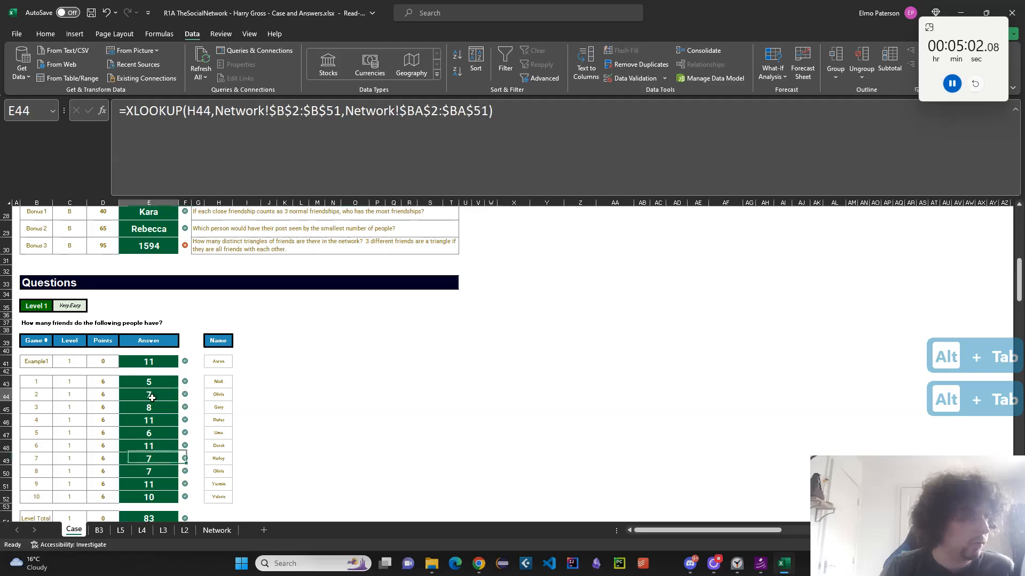
pyautogui.scroll(-1, 315, 366)
pyautogui.scroll(-8, 314, 366)
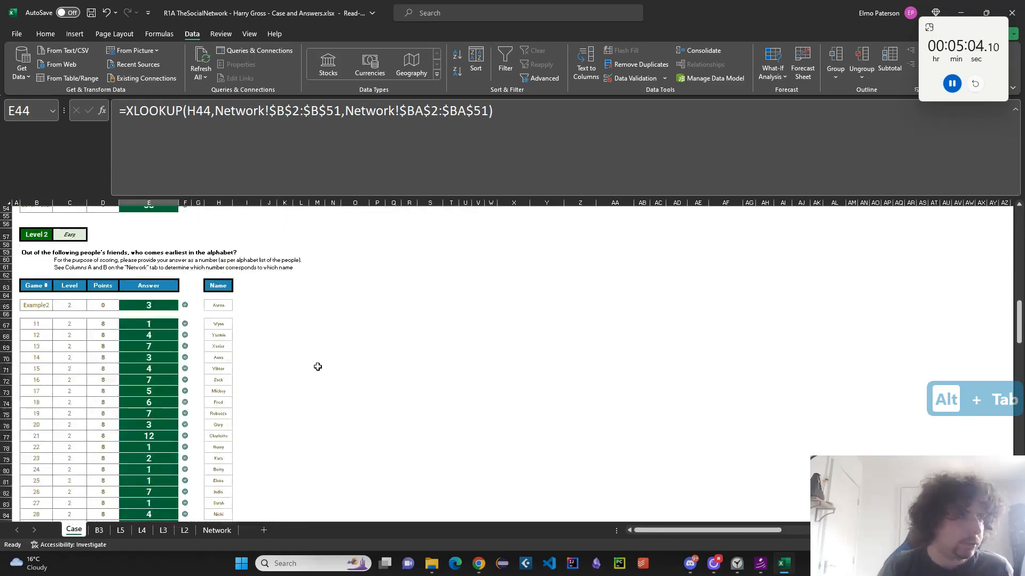
pyautogui.click(391, 393)
pyautogui.scroll(-5, 391, 393)
pyautogui.scroll(2, 377, 414)
pyautogui.scroll(15, 360, 419)
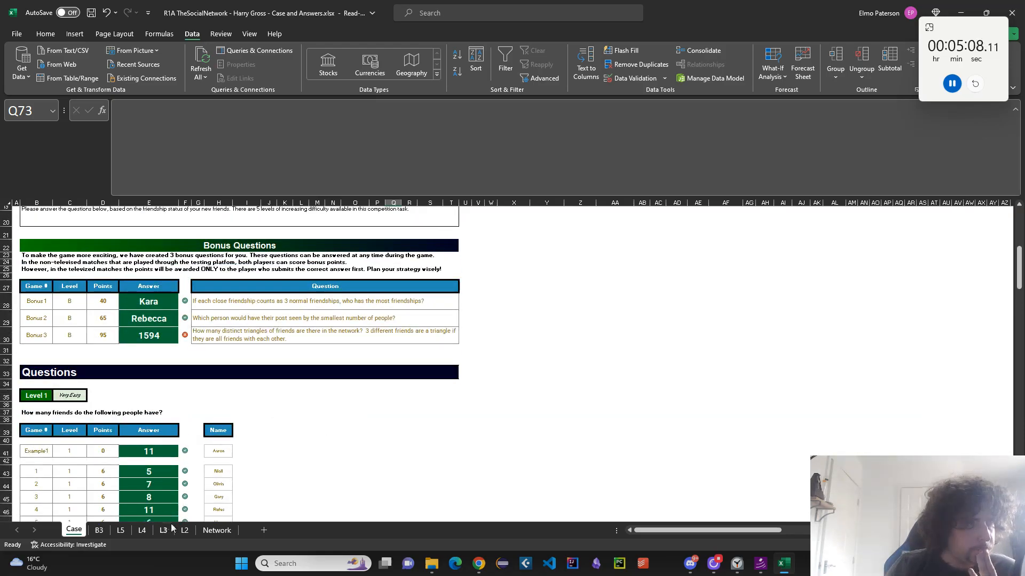
# Unhide the Answers sheet, look up its Bonus 3 answer, and glance at the friendship matrix on the Network sheet
pyautogui.rightClick(74, 529)
pyautogui.click(106, 486)
pyautogui.click(152, 525)
pyautogui.scroll(20, 284, 468)
pyautogui.scroll(-4, 312, 377)
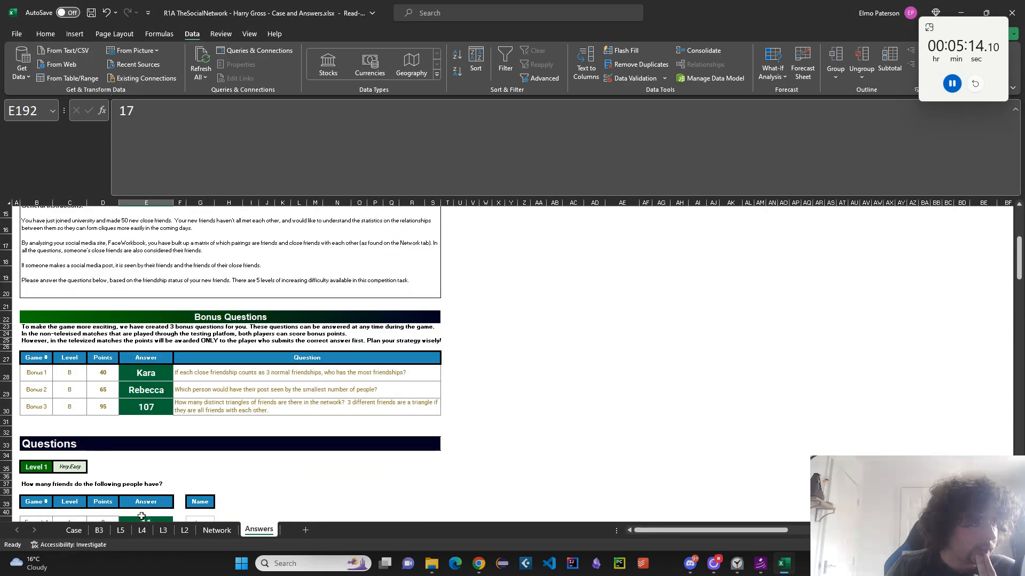
pyautogui.scroll(-3, 139, 512)
pyautogui.click(216, 530)
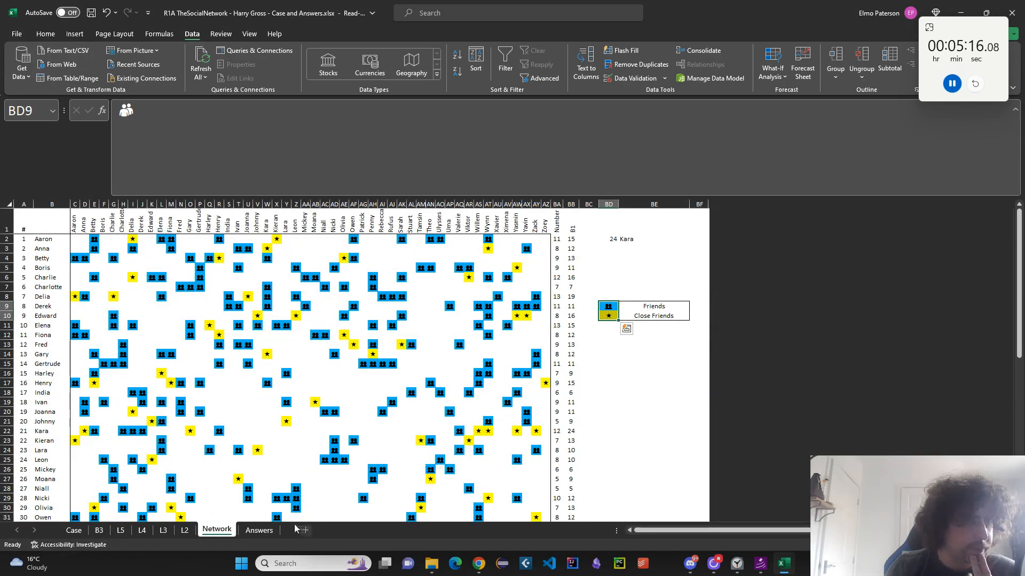
pyautogui.click(259, 530)
# Widen column D on sheet B3 so the full triangle strings under Anna can be read, and inspect the Full List table
pyautogui.click(99, 530)
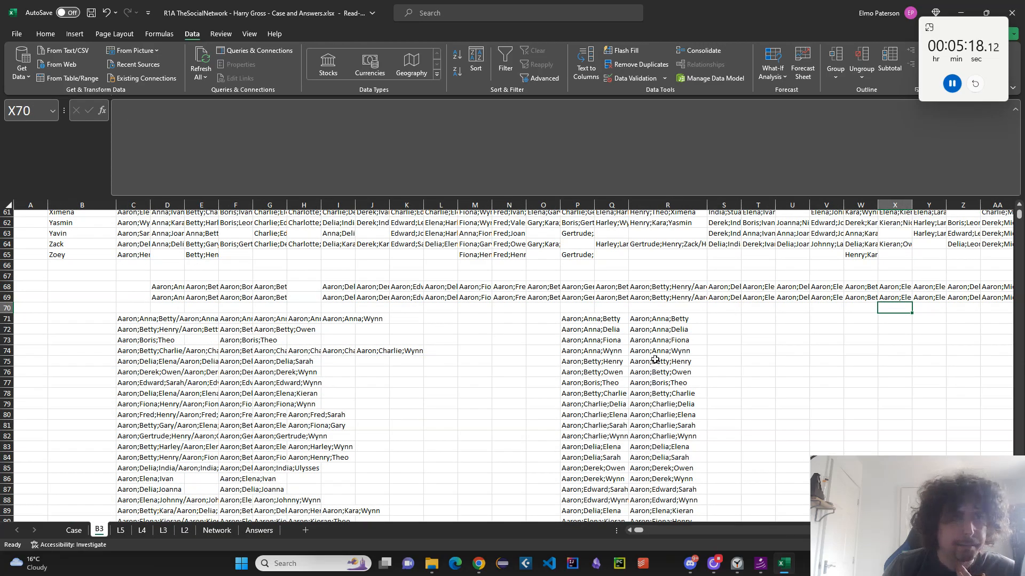
pyautogui.scroll(19, 650, 327)
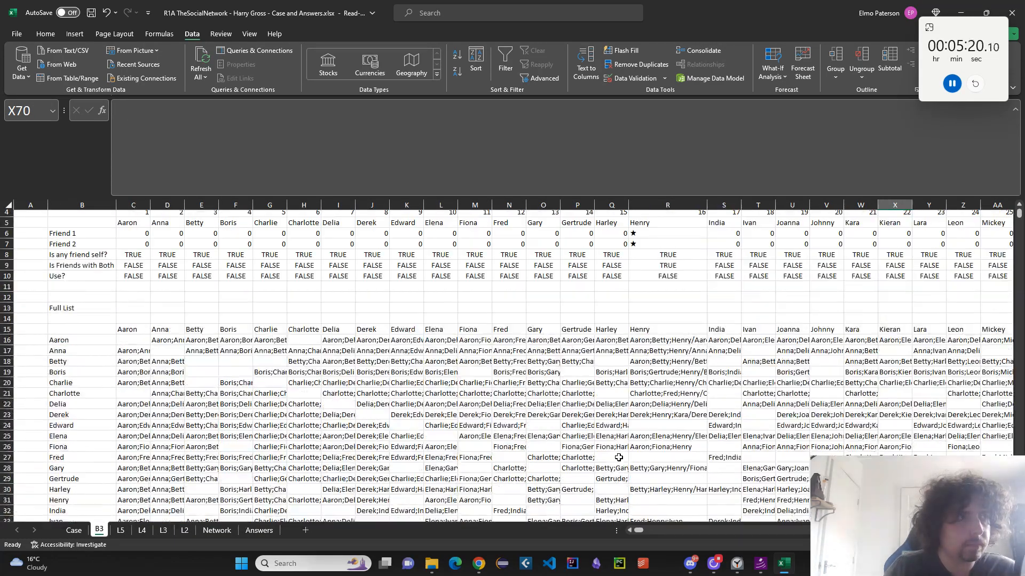
pyautogui.click(173, 343)
pyautogui.moveTo(184, 205); pyautogui.dragTo(435, 212)
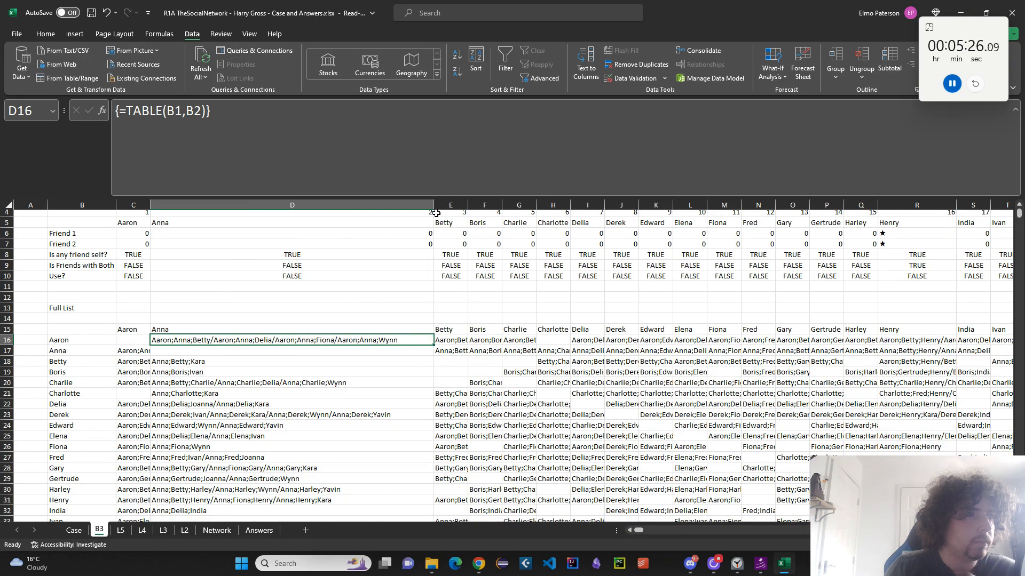
pyautogui.scroll(-2, 358, 414)
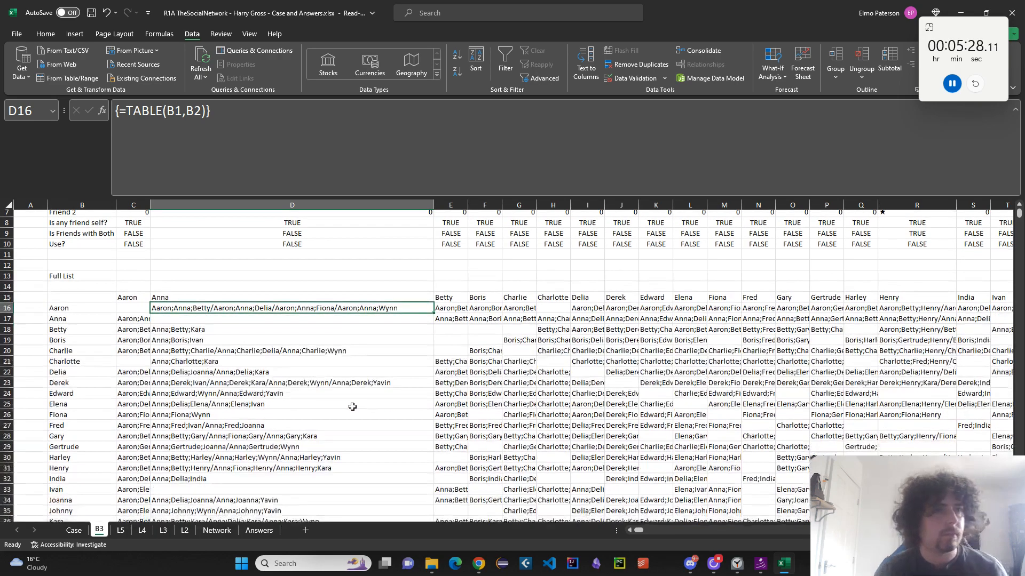
pyautogui.scroll(3, 358, 417)
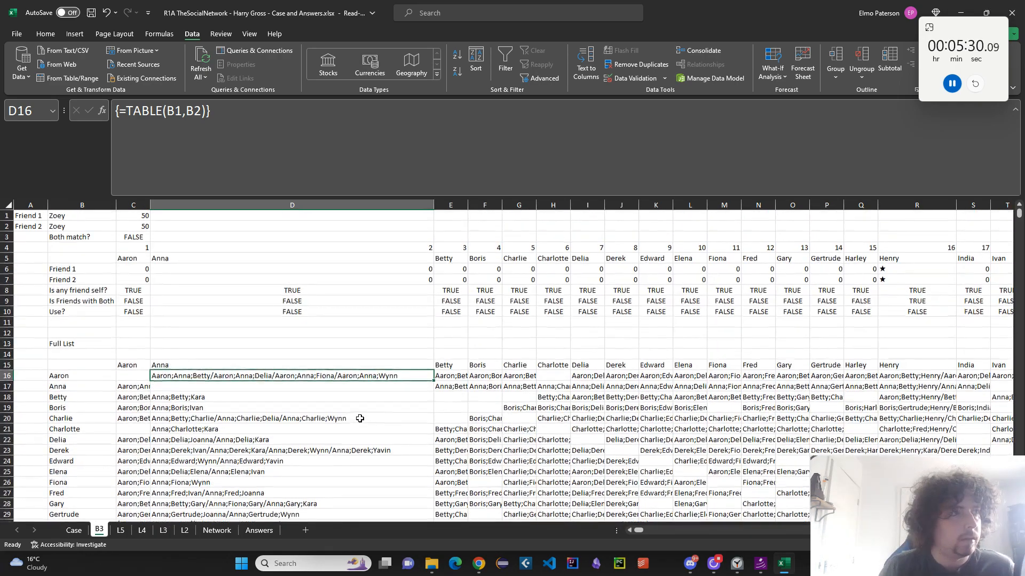
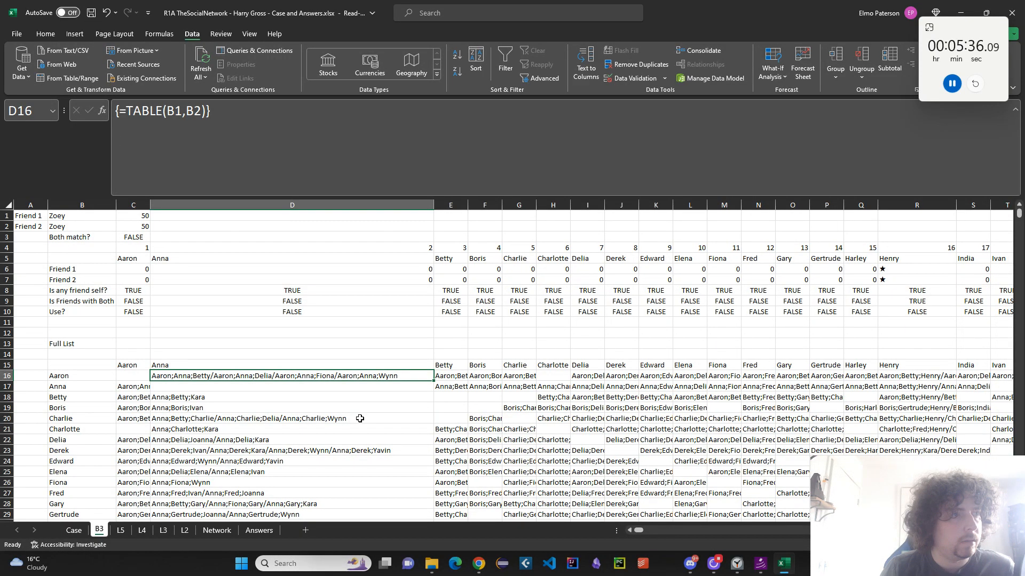
# Inspect the formula in C11 that joins each triangle's names and the Full List formula in C13
pyautogui.click(139, 324)
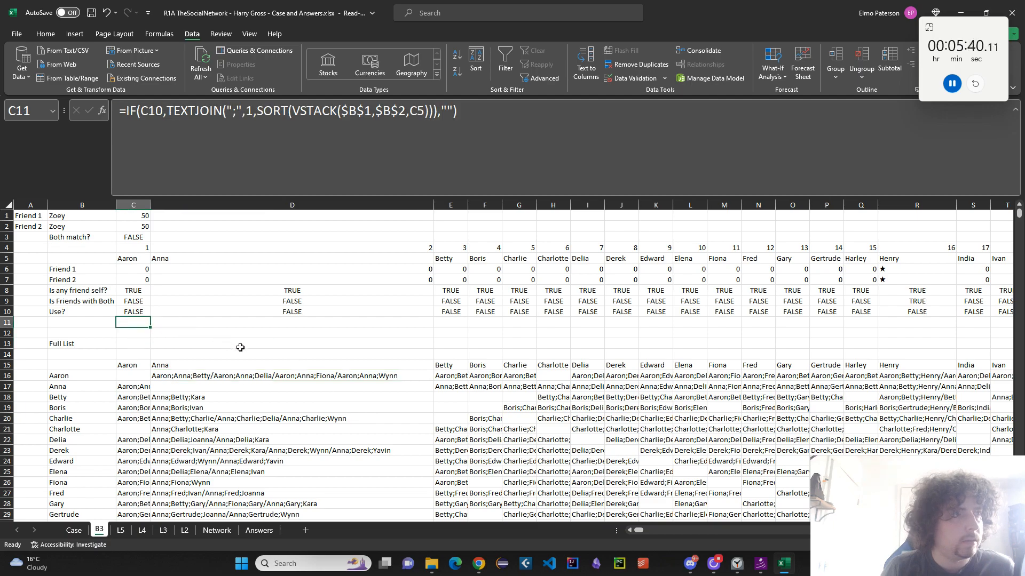
pyautogui.scroll(-18, 315, 378)
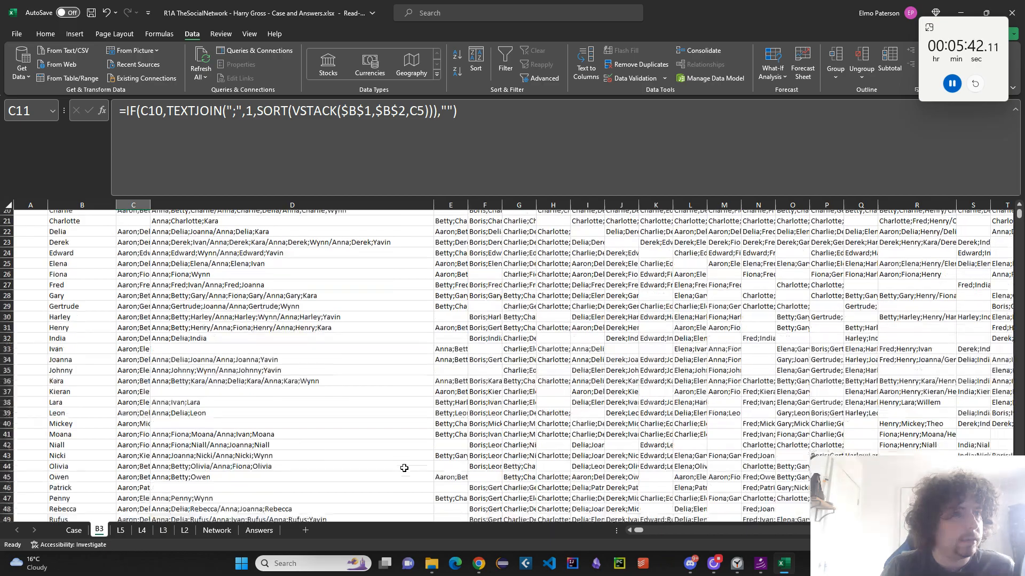
pyautogui.scroll(18, 436, 472)
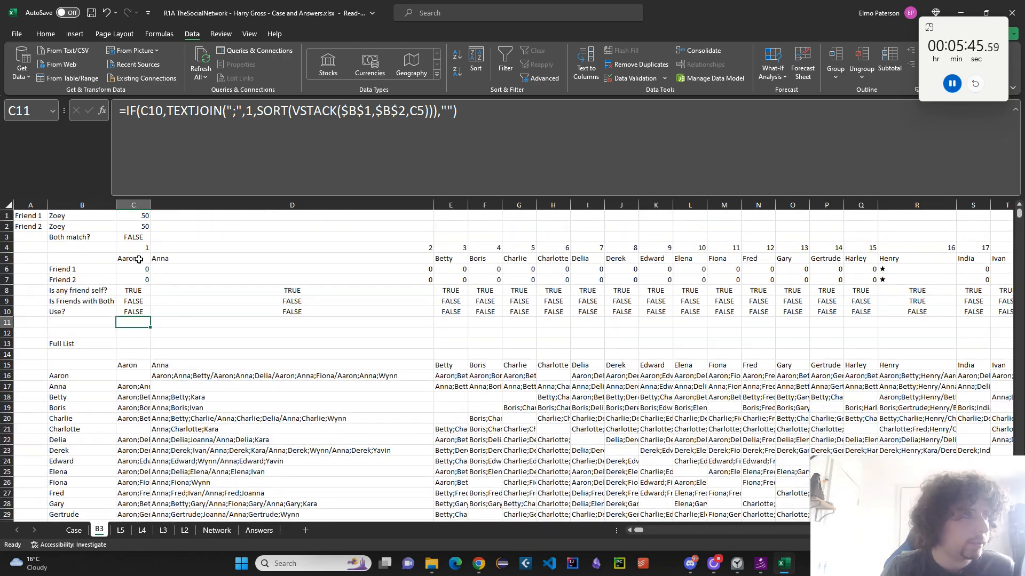
pyautogui.click(88, 216)
pyautogui.click(128, 344)
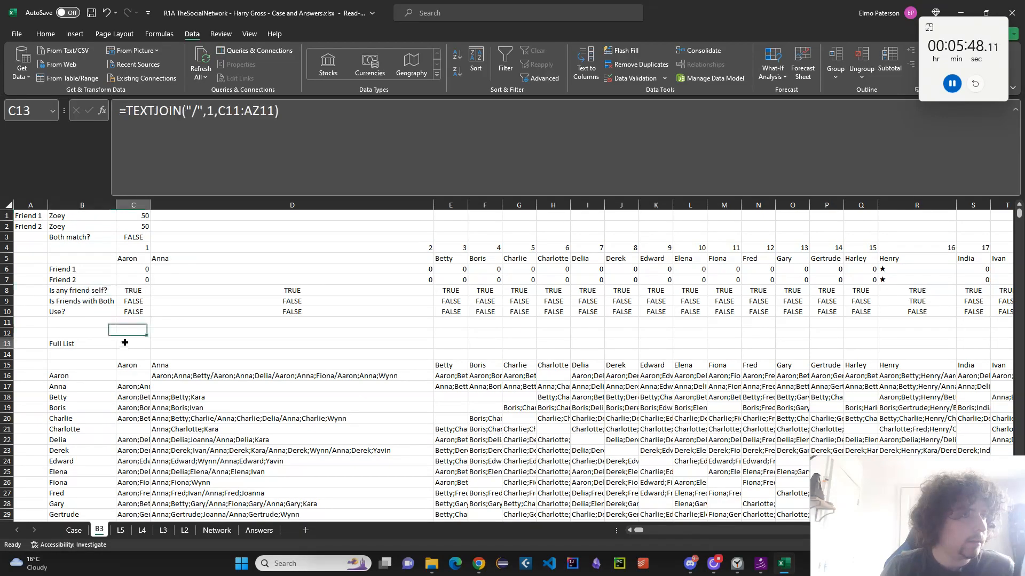
pyautogui.click(182, 345)
pyautogui.click(128, 345)
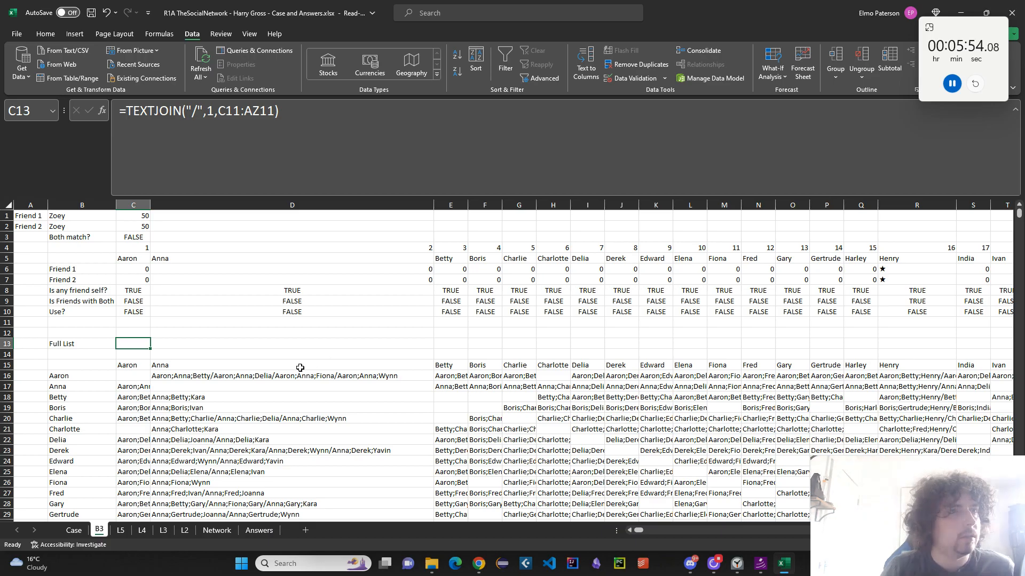
# Look through the split and stacked triangle lists that begin at row 71 on sheet B3
pyautogui.scroll(-19, 300, 368)
pyautogui.moveTo(1018, 221); pyautogui.dragTo(1018, 225)
pyautogui.scroll(20, 844, 386)
pyautogui.click(845, 332)
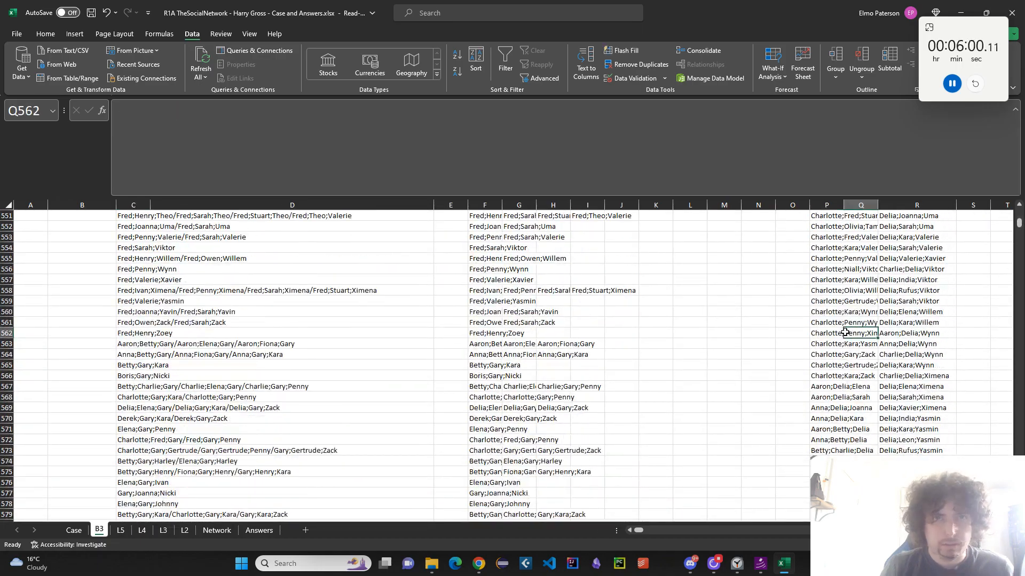
pyautogui.press('Left')
pyautogui.hotkey('ctrl', 'Up')
pyautogui.press('Right')
pyautogui.press('Right')
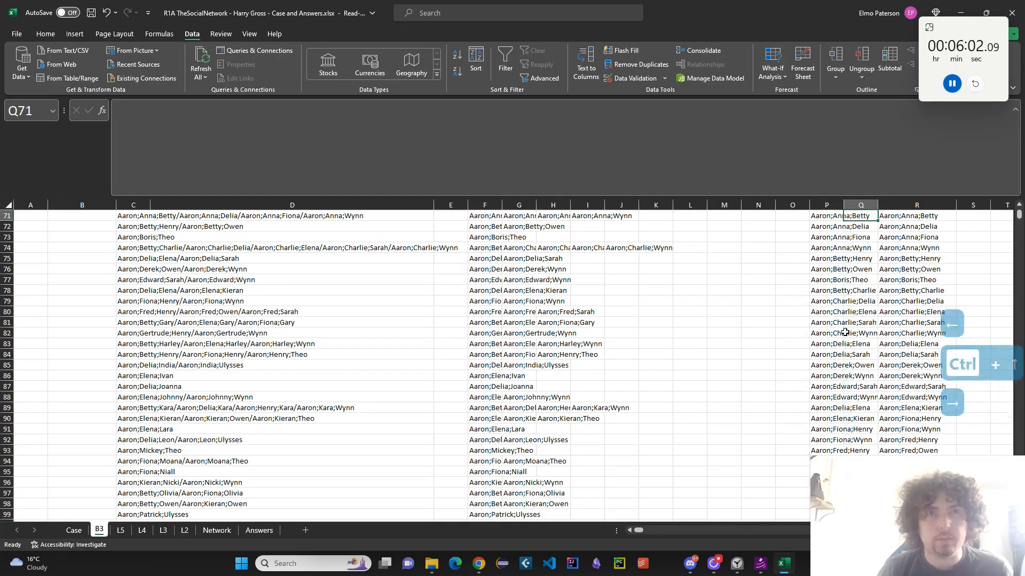
pyautogui.press('Right')
pyautogui.press('Right')
pyautogui.press('Right')
pyautogui.press('Right')
pyautogui.press('Right')
pyautogui.press('Right')
pyautogui.press('Right')
pyautogui.press('Right')
pyautogui.press('Right')
pyautogui.press('Left')
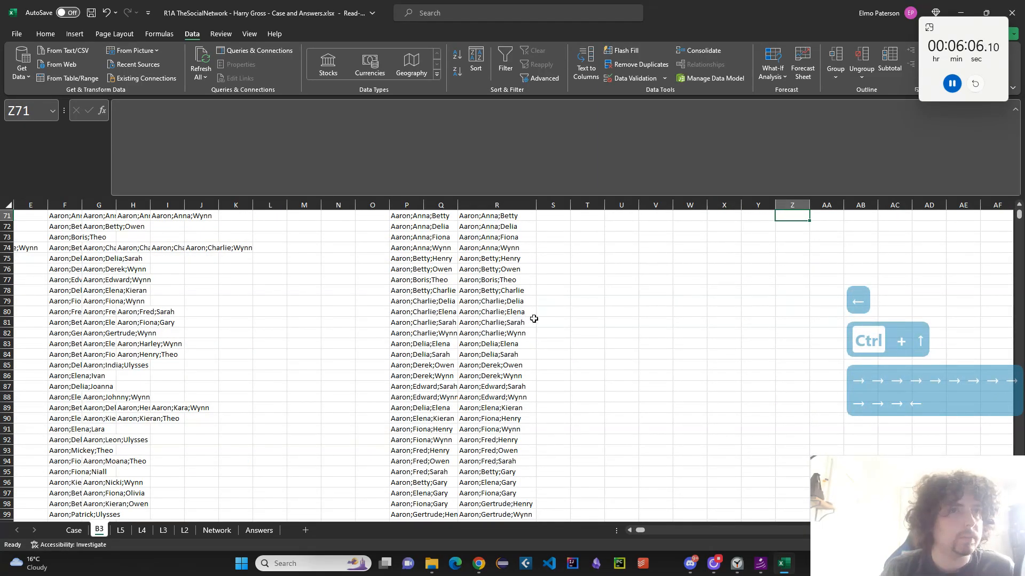
# Inspect the UNIQUE formula in R71 and read the triangles listed in R75 to R82
pyautogui.scroll(1, 496, 272)
pyautogui.click(505, 248)
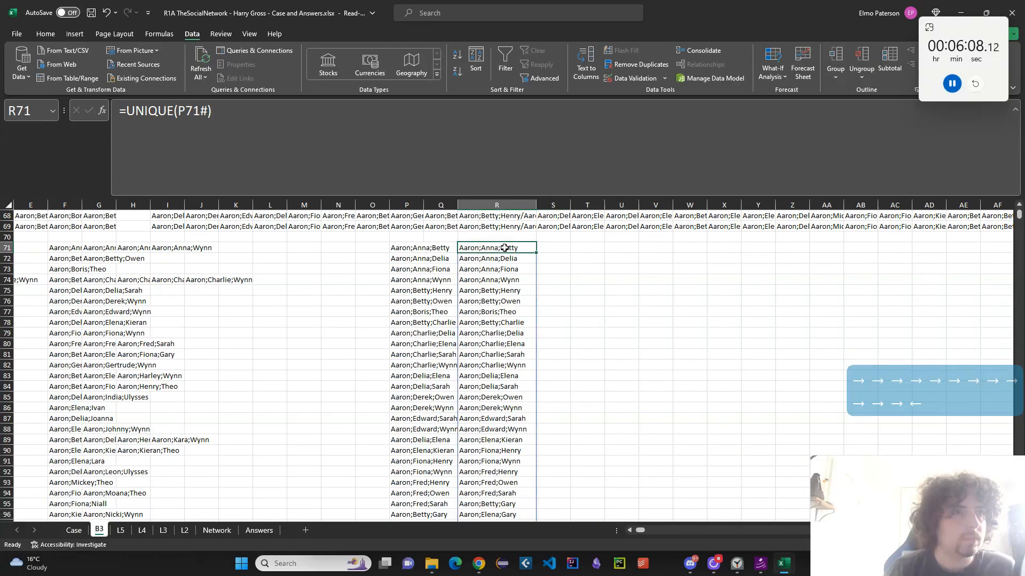
pyautogui.moveTo(502, 295); pyautogui.dragTo(530, 367)
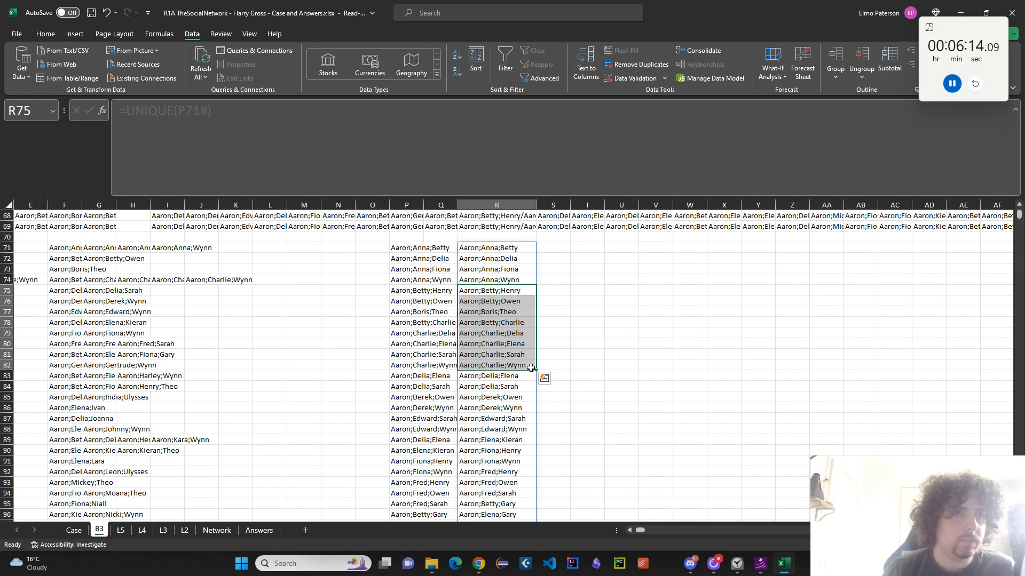
pyautogui.scroll(1, 531, 366)
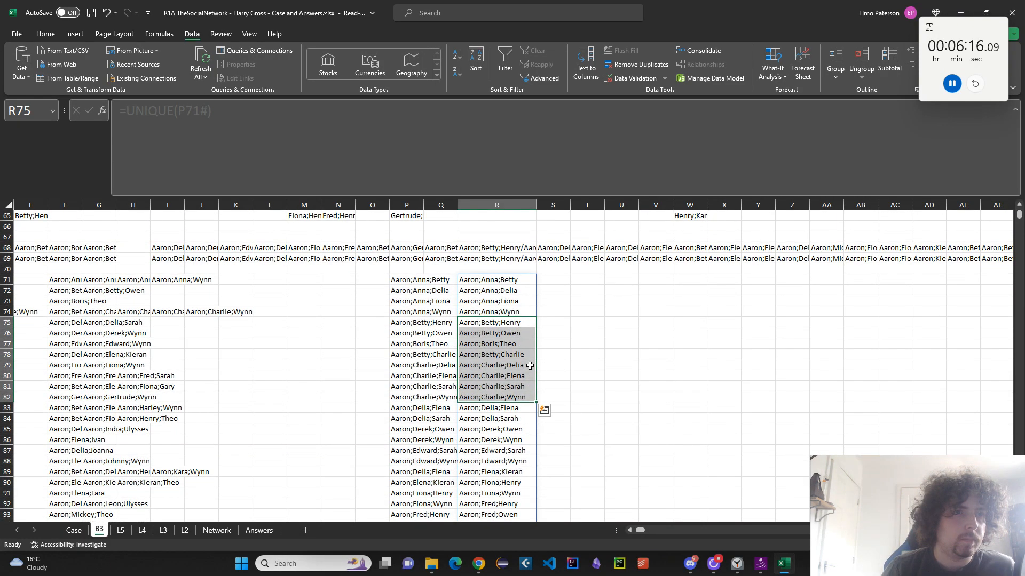
# Set Friend 1 to the first name in the row 5 header and Friend 2 to the fifth
pyautogui.scroll(20, 530, 363)
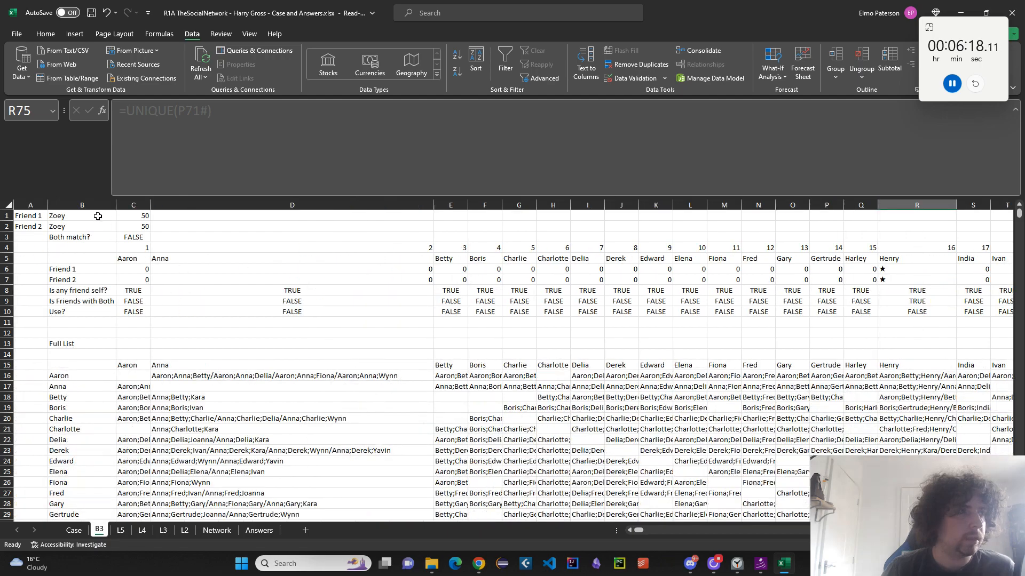
pyautogui.click(93, 215)
pyautogui.write('Aaron')
pyautogui.press('Return')
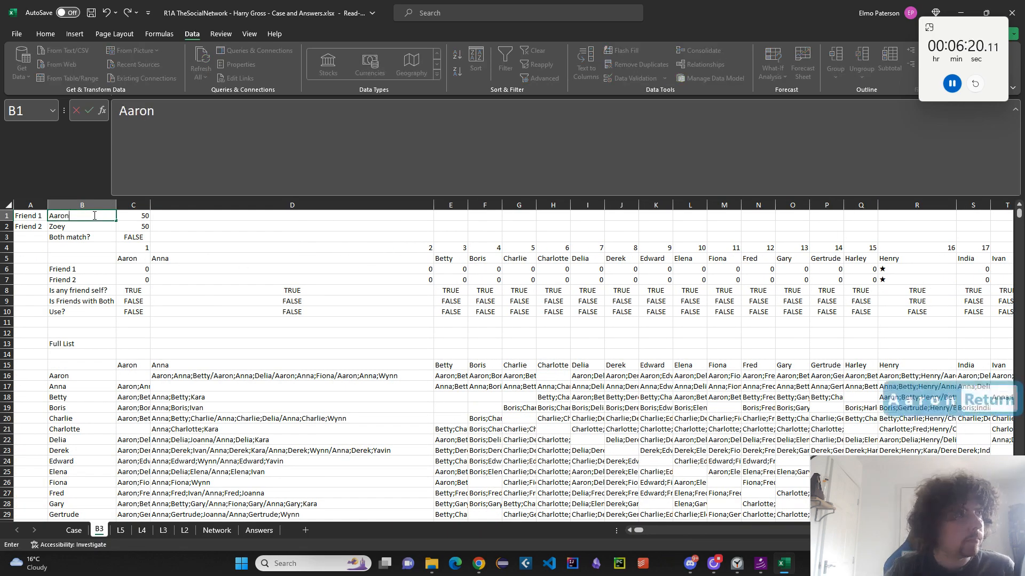
pyautogui.write('Charlie')
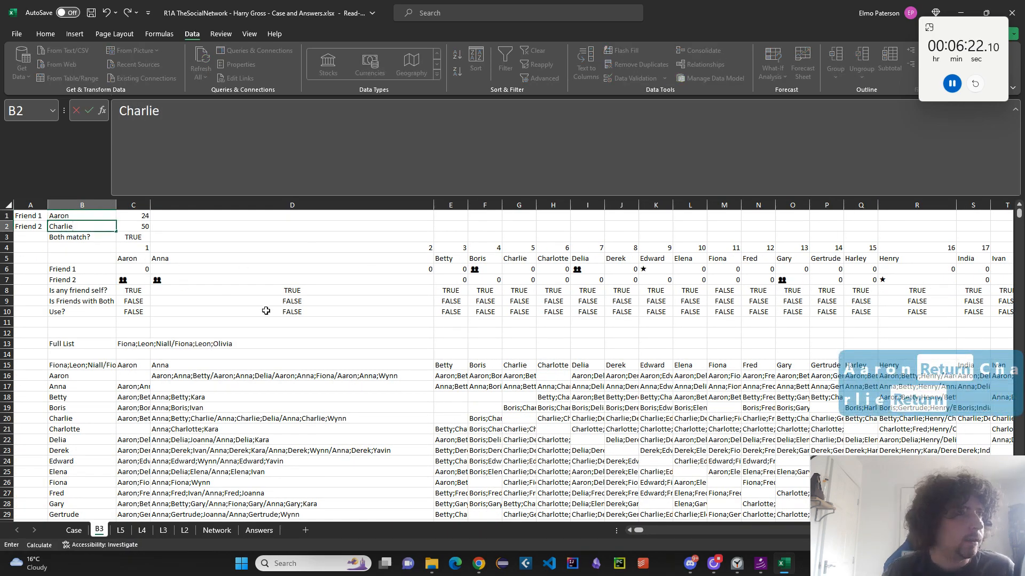
pyautogui.press('Return')
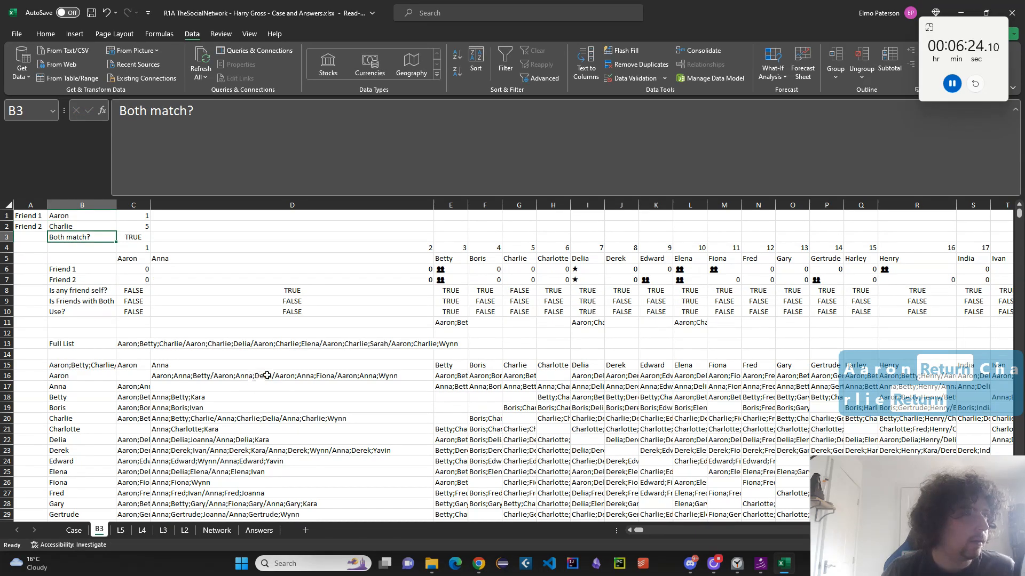
# Compare the Full List table with the helper lists beneath it and select the whole unique triangle list from R71
pyautogui.scroll(-5, 401, 380)
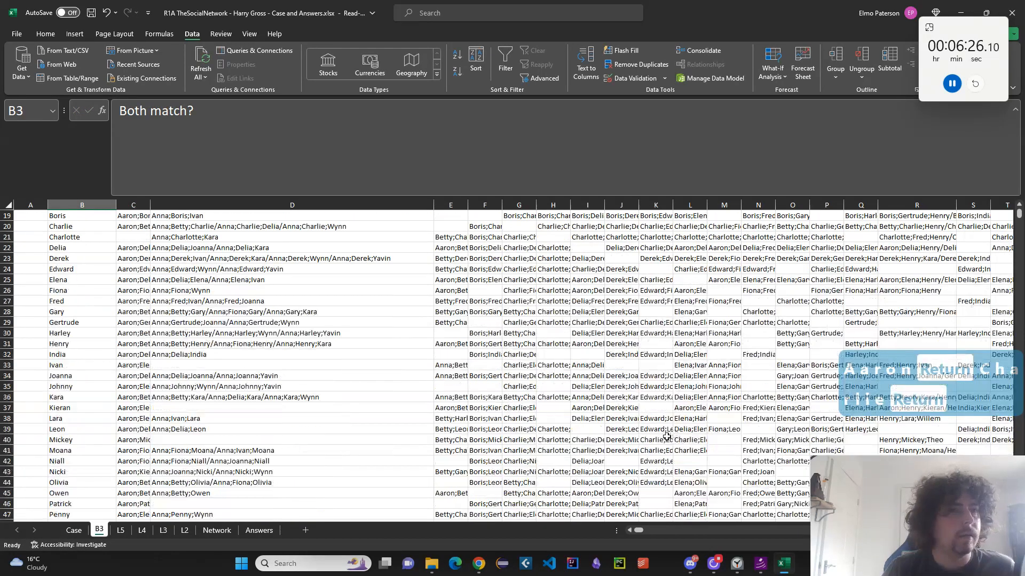
pyautogui.scroll(5, 695, 425)
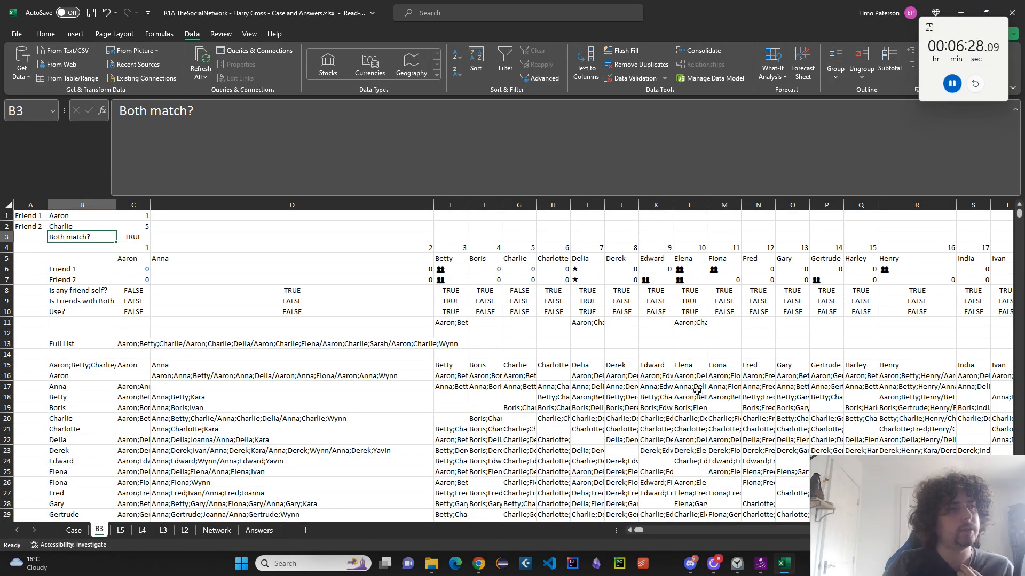
pyautogui.scroll(-13, 679, 377)
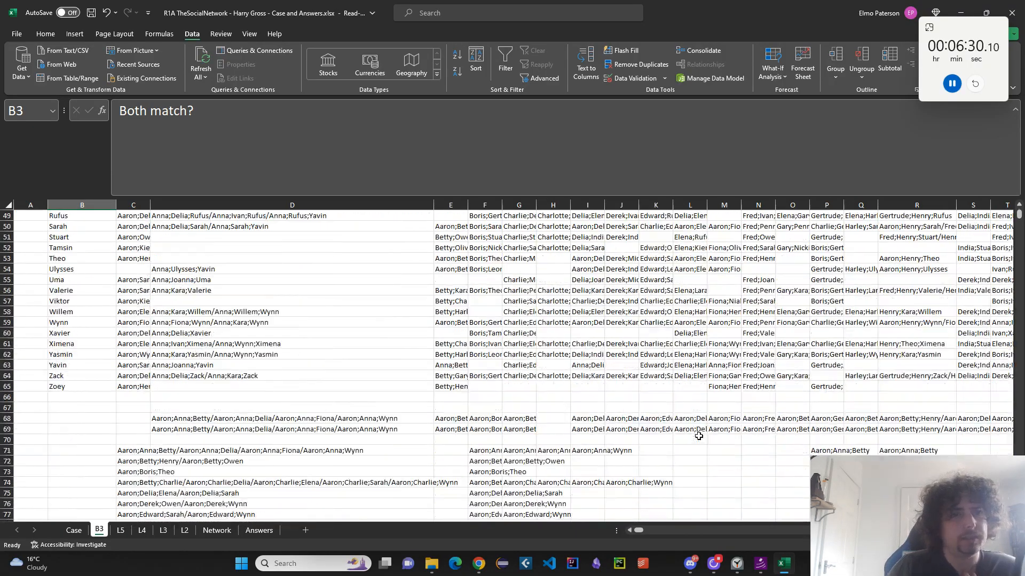
pyautogui.scroll(9, 699, 425)
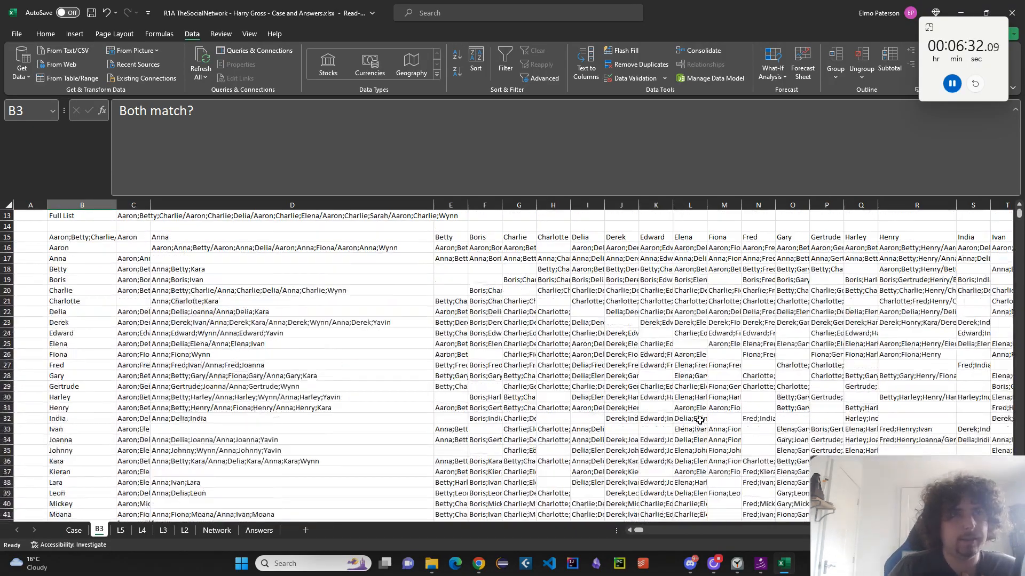
pyautogui.scroll(-8, 698, 427)
pyautogui.scroll(-12, 698, 429)
pyautogui.scroll(4, 888, 385)
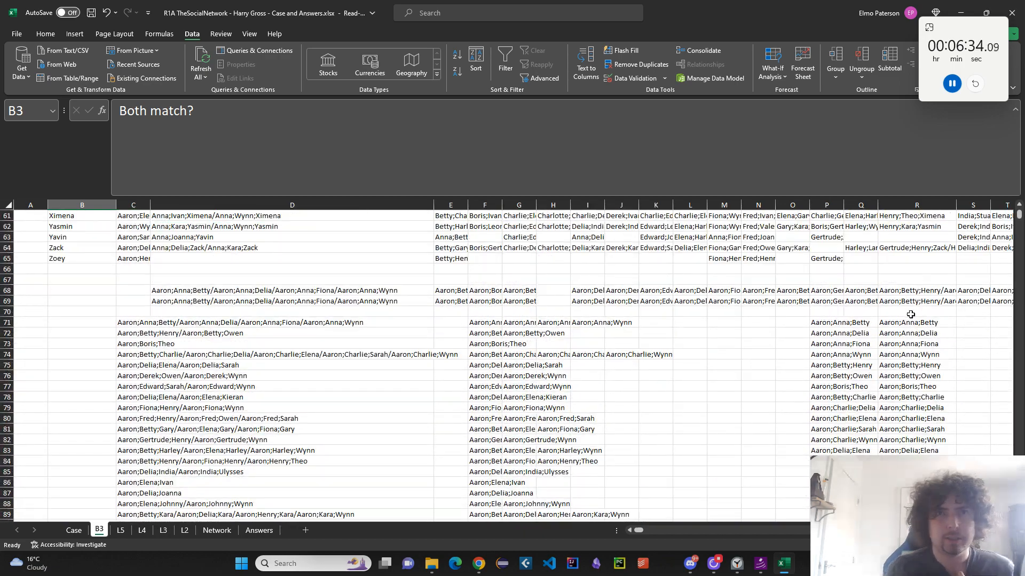
pyautogui.click(911, 319)
pyautogui.hotkey('ctrl', 'shift', 'Down')
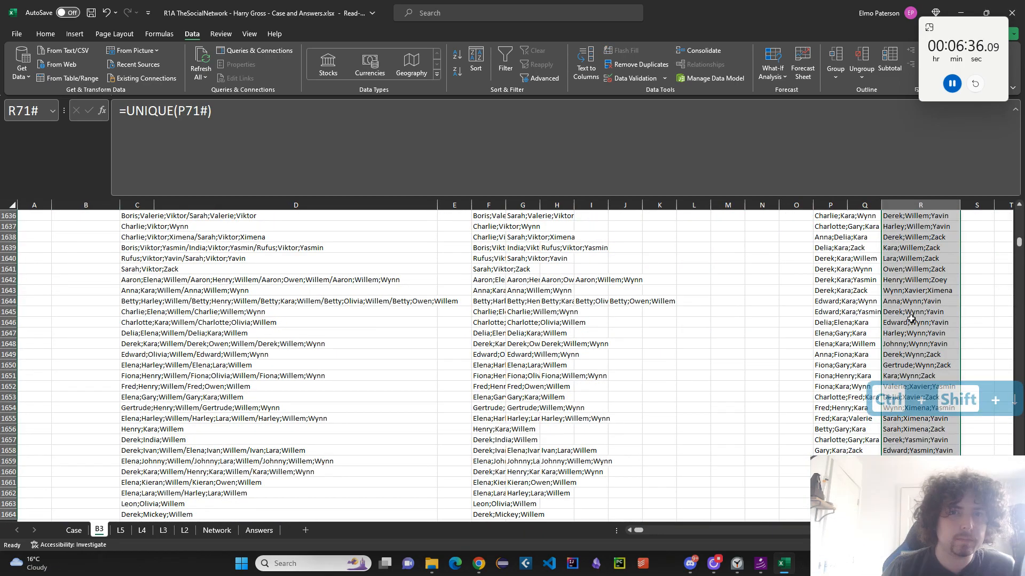
# Inspect the TOCOL and FILTER formula in P71 that stacks the split triangles
pyautogui.press('Right')
pyautogui.press('Left')
pyautogui.press('Right')
pyautogui.press('Left')
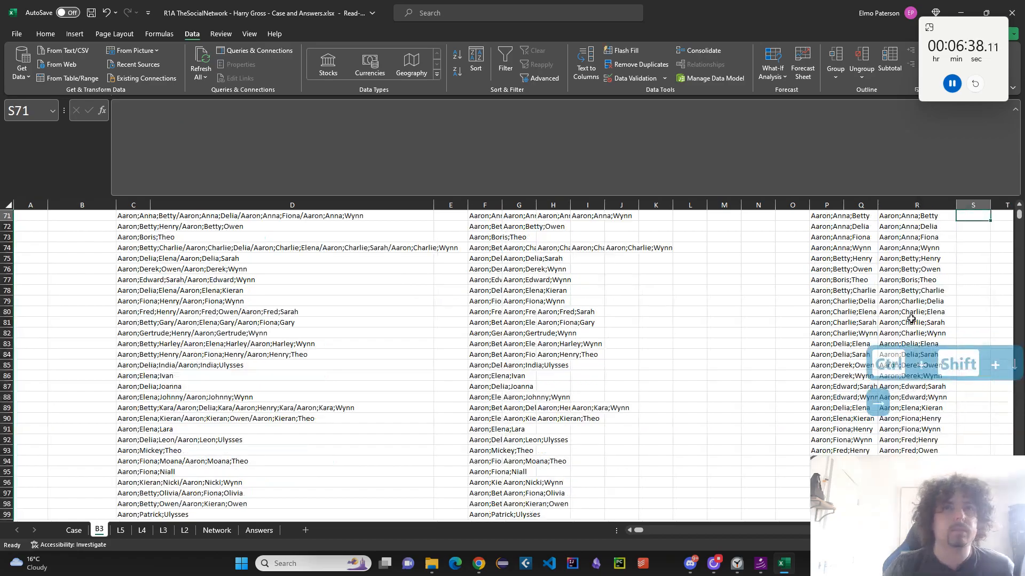
pyautogui.press('Left')
pyautogui.press('Right')
pyautogui.press('Left')
pyautogui.press('Left')
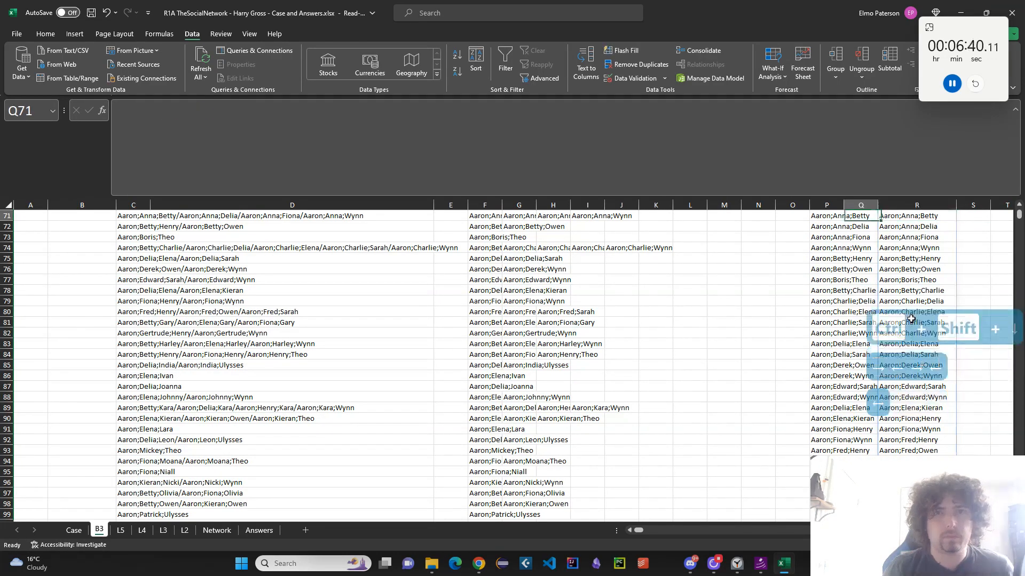
pyautogui.scroll(5, 804, 361)
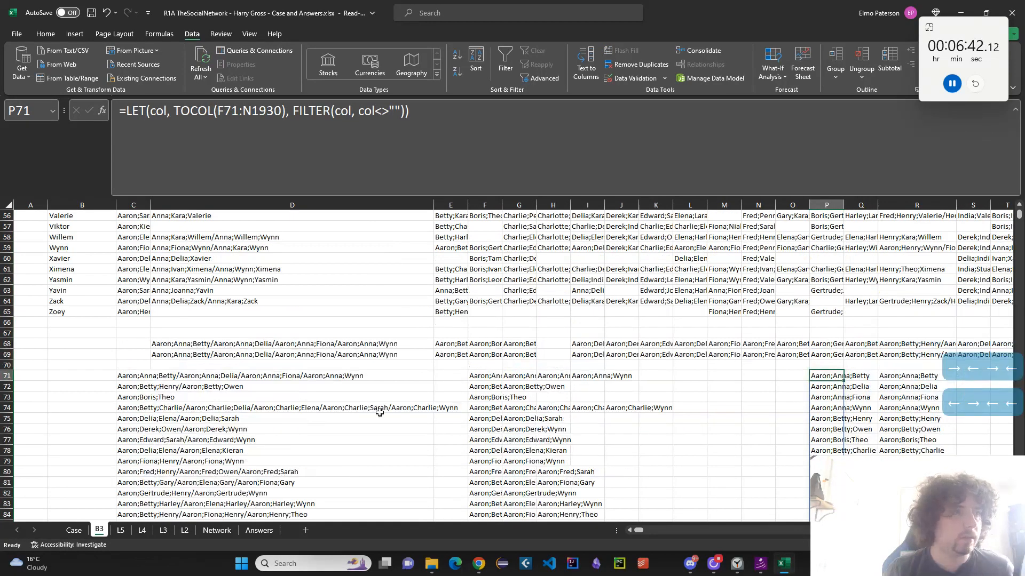
# Clear the helper rows and triangle lists beneath the Full List table on sheet B3
pyautogui.scroll(11, 347, 414)
pyautogui.keyDown('ctrl'); pyautogui.scroll(-3, 360, 447); pyautogui.keyUp('ctrl')
pyautogui.keyDown('ctrl'); pyautogui.scroll(-3, 360, 448); pyautogui.keyUp('ctrl')
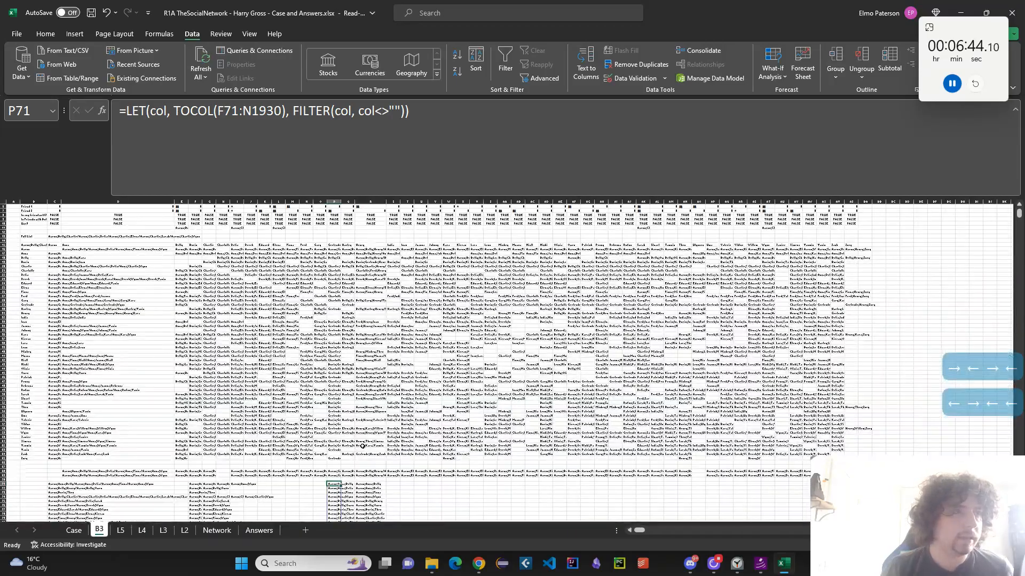
pyautogui.click(909, 248)
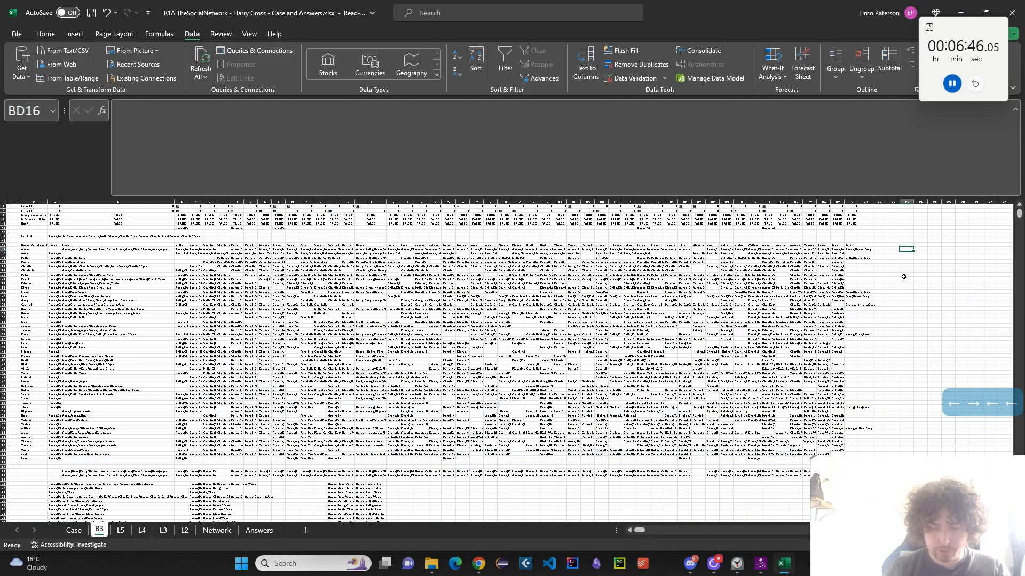
pyautogui.click(740, 467)
pyautogui.click(754, 471)
pyautogui.scroll(-3, 441, 507)
pyautogui.moveTo(30, 428); pyautogui.dragTo(568, 519)
pyautogui.press('Delete')
pyautogui.click(327, 474)
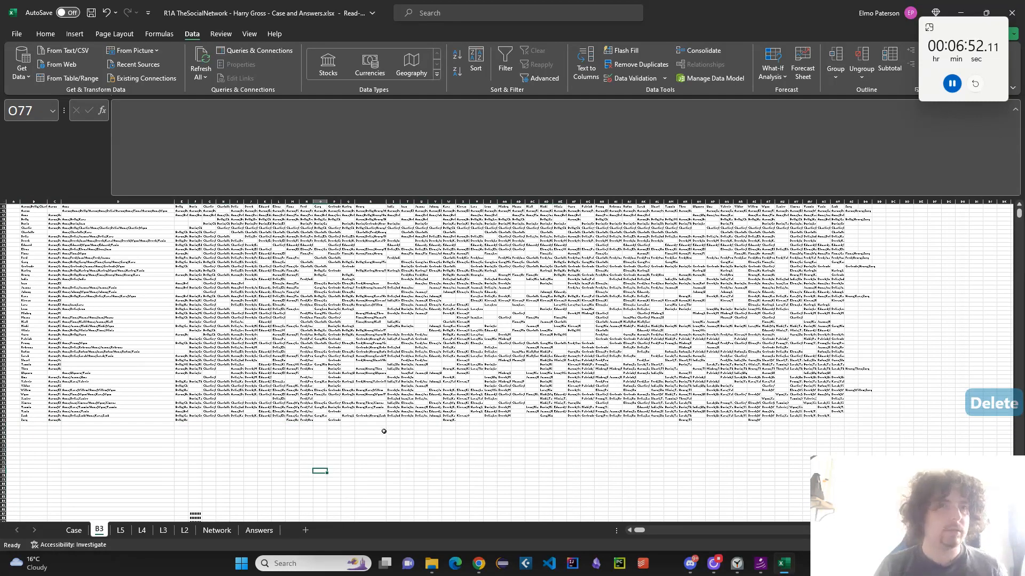
# Start a TOCOL formula in C70 with its array reference anchored at C65, the Full List table's last row
pyautogui.keyDown('ctrl'); pyautogui.scroll(5, 384, 431); pyautogui.keyUp('ctrl')
pyautogui.scroll(6, 598, 456)
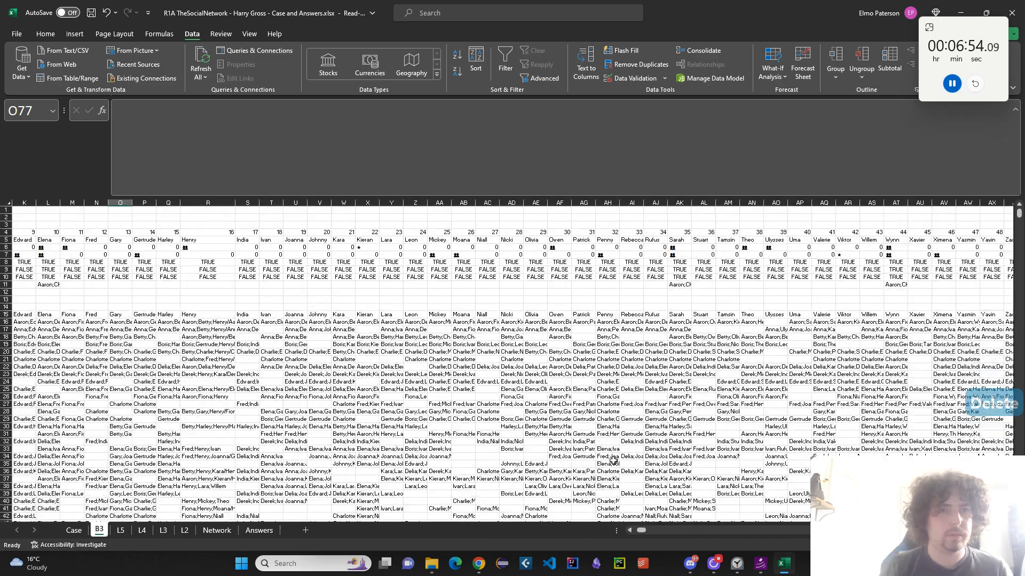
pyautogui.moveTo(642, 532); pyautogui.dragTo(638, 531)
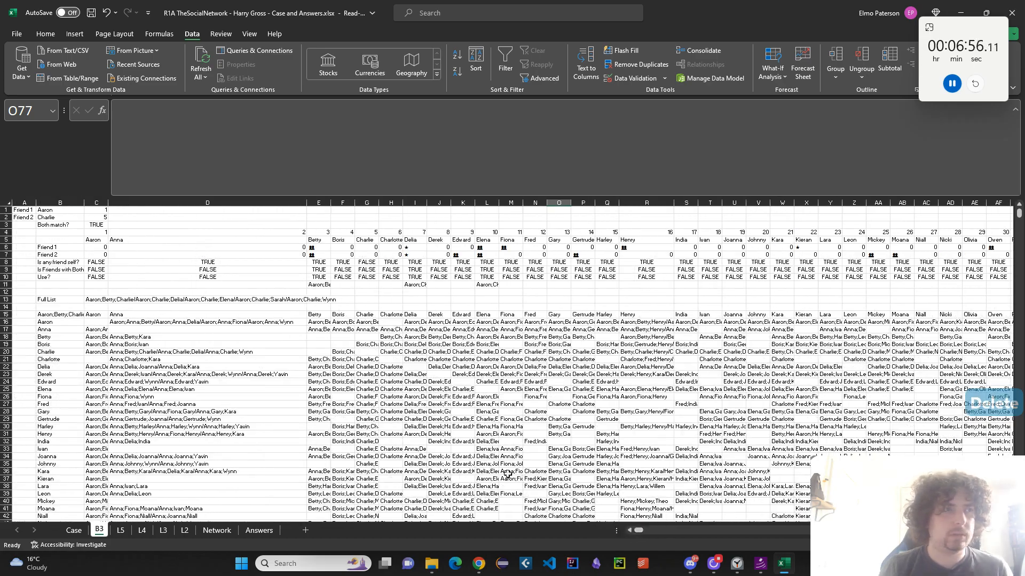
pyautogui.scroll(-12, 115, 478)
pyautogui.click(97, 434)
pyautogui.write('=TOCOL(')
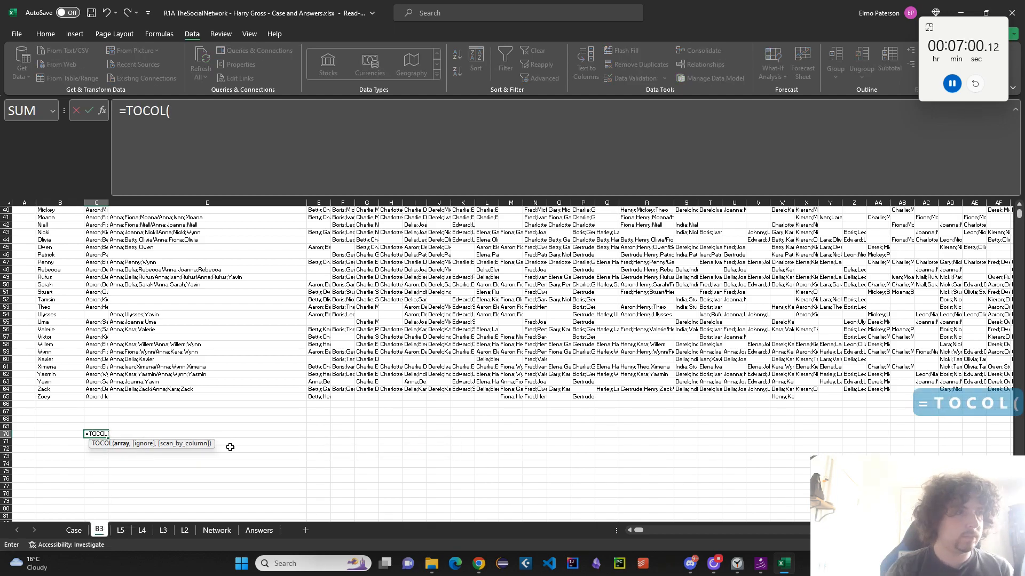
pyautogui.click(97, 396)
pyautogui.scroll(6, 97, 397)
pyautogui.moveTo(640, 531)
pyautogui.mouseDown()
pyautogui.moveTo(665, 528)
pyautogui.moveTo(636, 529)
pyautogui.mouseUp()
pyautogui.scroll(6, 826, 450)
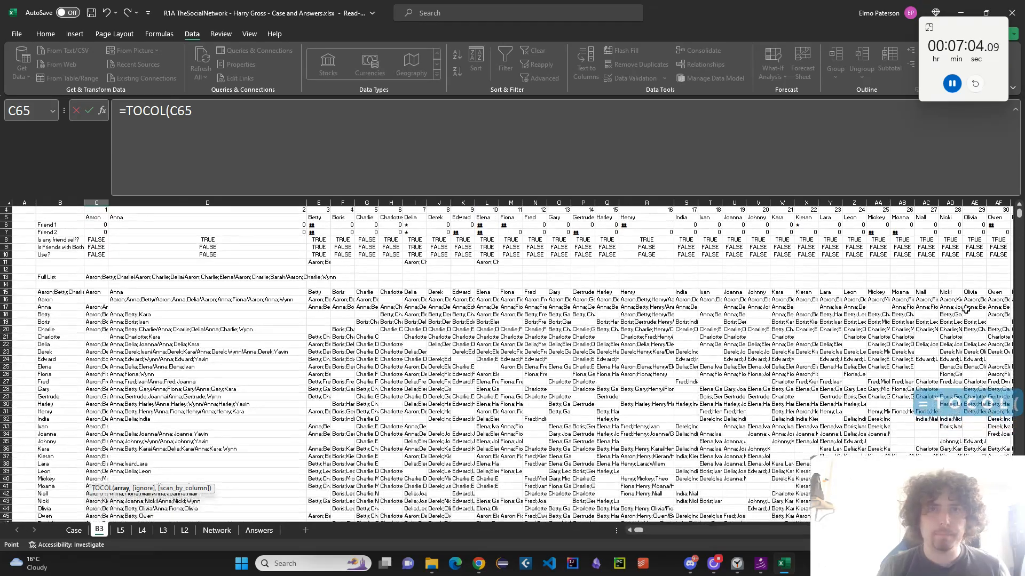
# Complete the C70 formula as =TOCOL(C16:AZ65) so it stacks the whole Full List table into one column
pyautogui.keyDown('shift'); pyautogui.click(974, 302); pyautogui.keyUp('shift')
pyautogui.hotkey('shift', 'Right')
pyautogui.hotkey('shift', 'Right')
pyautogui.hotkey('shift', 'Right')
pyautogui.hotkey('shift', 'Right')
pyautogui.hotkey('shift', 'Right')
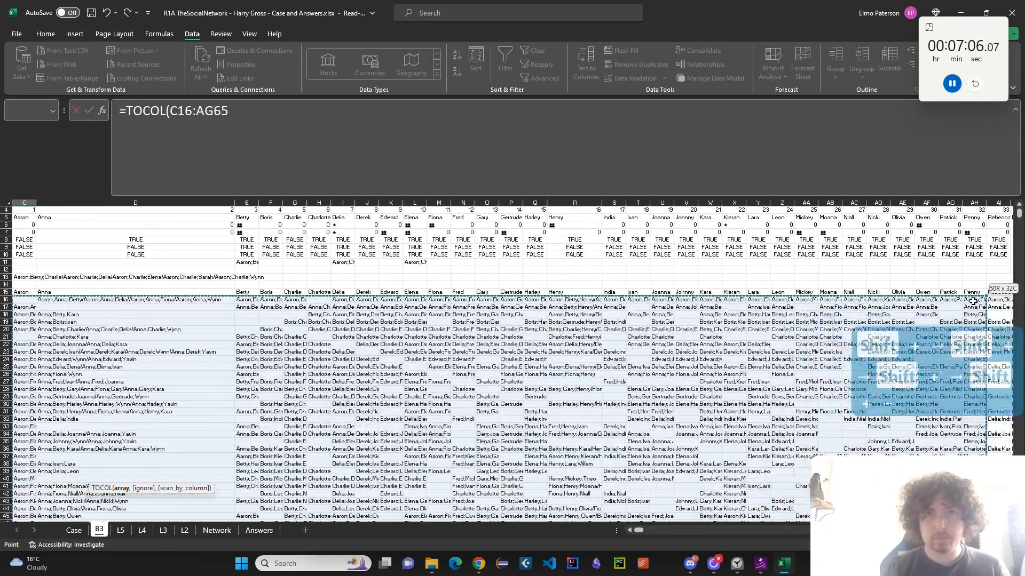
pyautogui.hotkey('shift', 'Right')
pyautogui.hotkey('shift', 'Right')
pyautogui.hotkey('shift', 'Right')
pyautogui.hotkey('shift', 'Right')
pyautogui.hotkey('shift', 'Right')
pyautogui.hotkey('shift', 'Right')
pyautogui.hotkey('shift', 'Right')
pyautogui.hotkey('shift', 'Right')
pyautogui.hotkey('shift', 'Right')
pyautogui.hotkey('shift', 'Right')
pyautogui.hotkey('shift', 'Right')
pyautogui.hotkey('shift', 'Right')
pyautogui.hotkey('shift', 'Right')
pyautogui.hotkey('shift', 'Right')
pyautogui.hotkey('shift', 'Right')
pyautogui.hotkey('shift', 'Right')
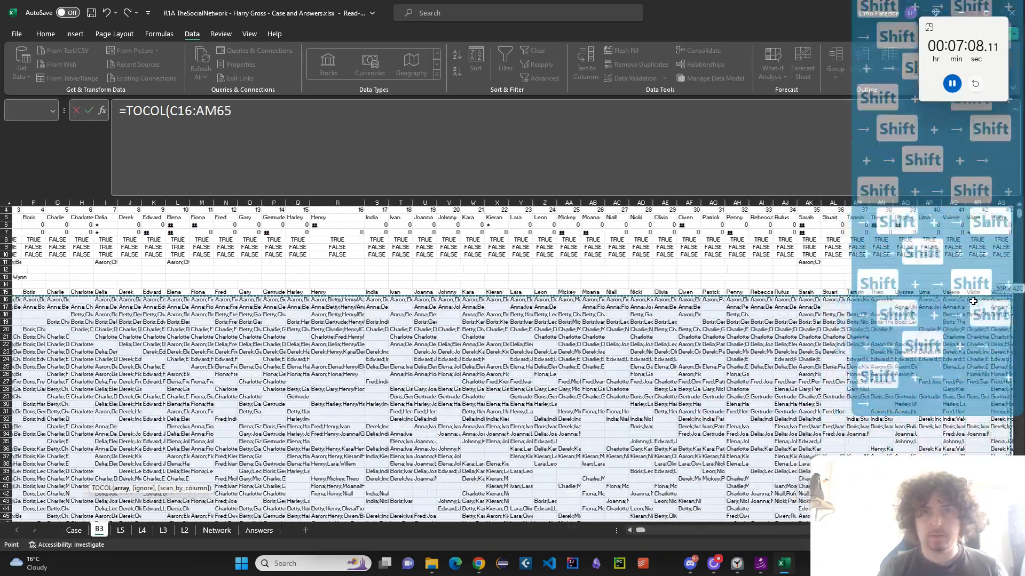
pyautogui.hotkey('shift', 'Right')
pyautogui.hotkey('shift', 'Right')
pyautogui.hotkey('shift', 'Right')
pyautogui.hotkey('shift', 'Right')
pyautogui.hotkey('shift', 'Right')
pyautogui.hotkey('shift', 'Right')
pyautogui.hotkey('shift', 'Right')
pyautogui.hotkey('shift', 'Right')
pyautogui.hotkey('shift', 'Right')
pyautogui.hotkey('shift', 'Right')
pyautogui.hotkey('shift', 'Right')
pyautogui.hotkey('shift', 'Right')
pyautogui.hotkey('shift', 'Right')
pyautogui.hotkey('shift', 'Right')
pyautogui.hotkey('shift', 'Right')
pyautogui.hotkey('shift', 'Right')
pyautogui.hotkey('shift', 'Right')
pyautogui.hotkey('shift', 'Right')
pyautogui.hotkey('shift', 'Right')
pyautogui.hotkey('shift', 'Right')
pyautogui.hotkey('shift', 'Left')
pyautogui.hotkey('shift', 'Left')
pyautogui.hotkey('shift', 'Left')
pyautogui.hotkey('shift', 'Left')
pyautogui.hotkey('shift', 'Left')
pyautogui.hotkey('shift', 'Left')
pyautogui.hotkey('shift', 'Left')
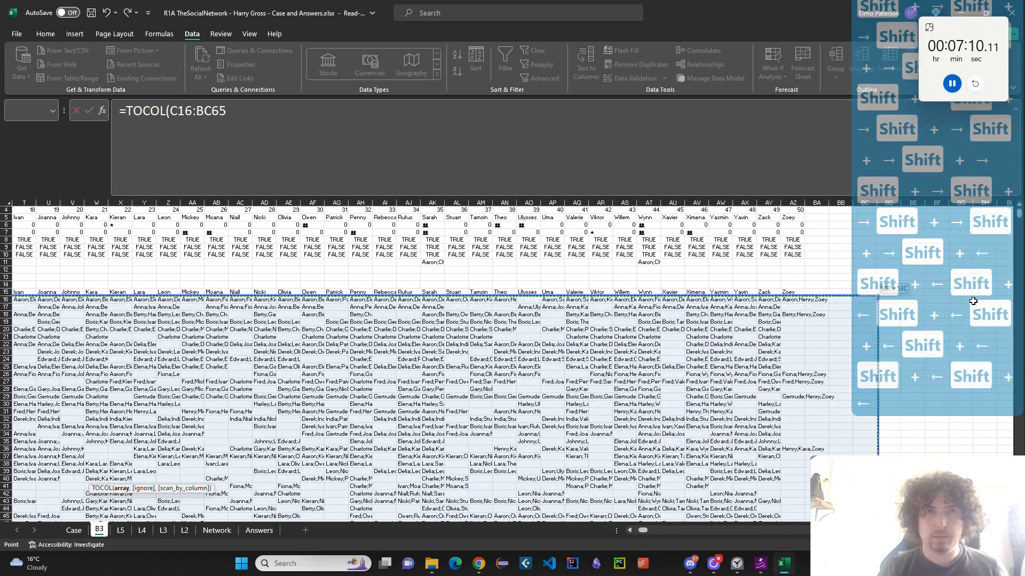
pyautogui.press('Return')
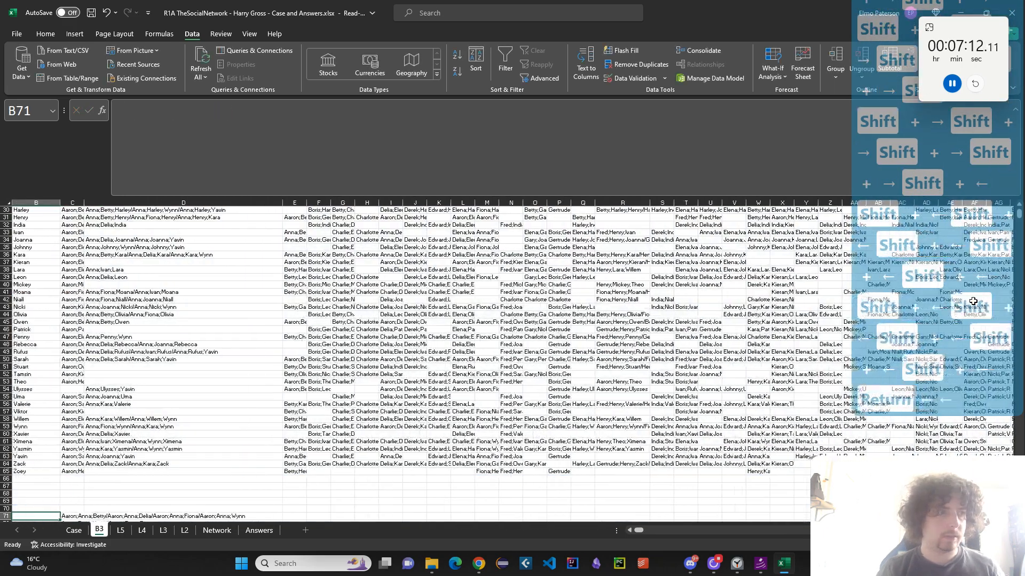
# Clear the leftover TEXTSPLIT formulas in column F from F87 downward
pyautogui.scroll(-6, 243, 468)
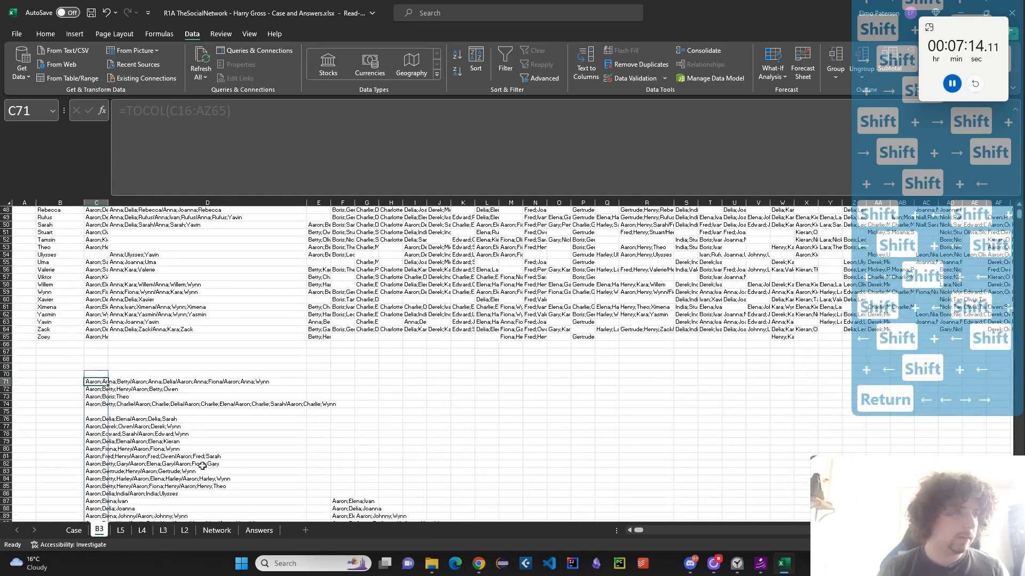
pyautogui.scroll(-3, 152, 401)
pyautogui.click(349, 434)
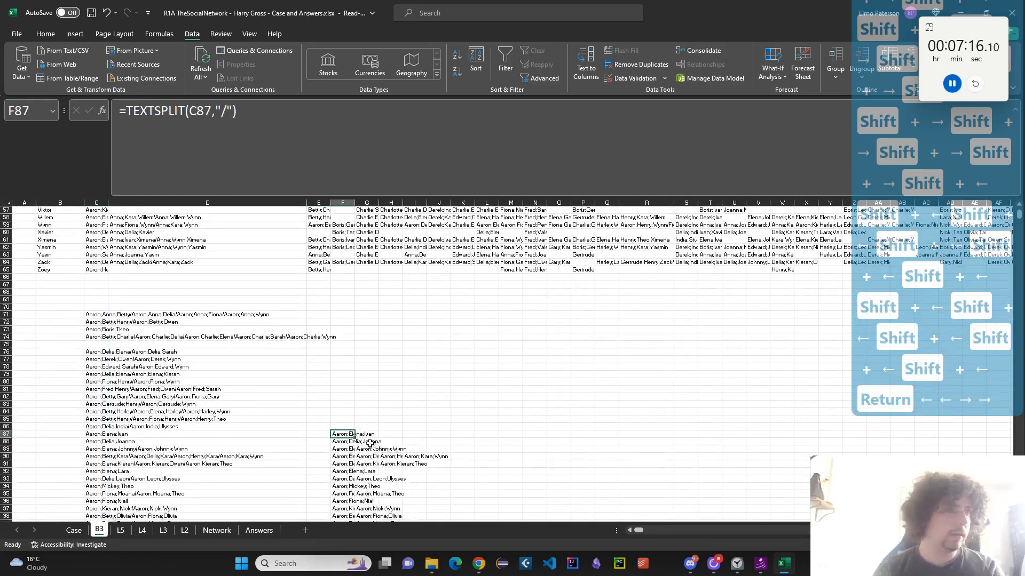
pyautogui.press('Delete')
pyautogui.scroll(-3, 341, 448)
pyautogui.hotkey('ctrl', 'shift', 'Down')
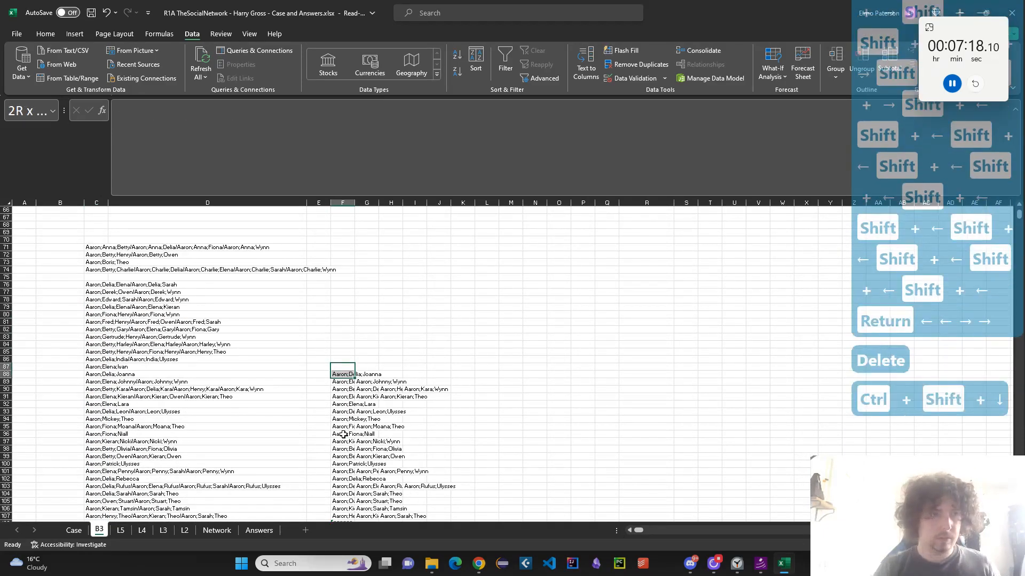
pyautogui.hotkey('ctrl', 'shift', 'Down')
pyautogui.press('Delete')
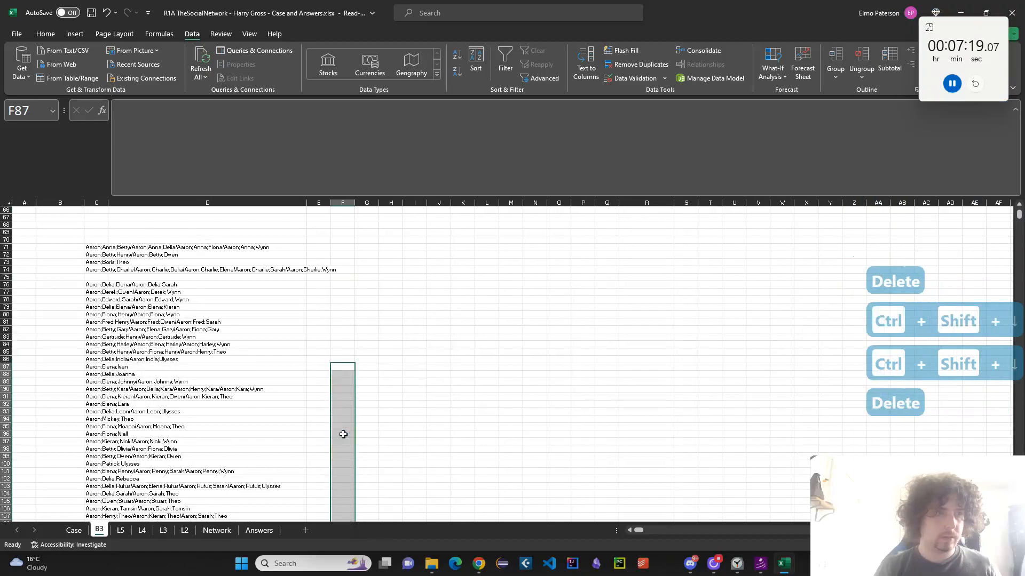
# Enter =FILTER(C70#,C70#<>"") in D70 to drop the blank entries from the stacked list
pyautogui.click(96, 247)
pyautogui.click(106, 240)
pyautogui.click(124, 240)
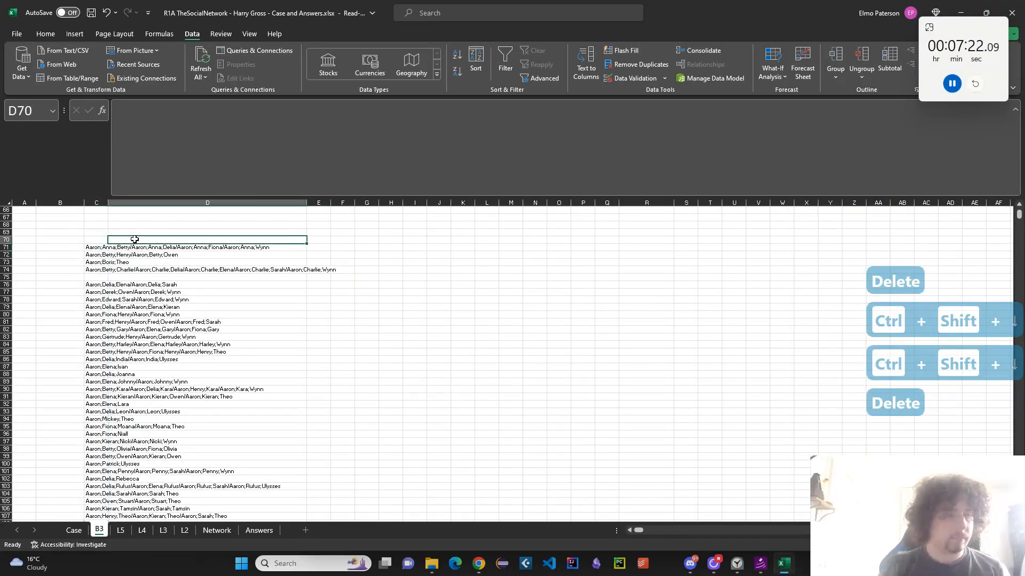
pyautogui.write('=FILTER(')
pyautogui.press('Left')
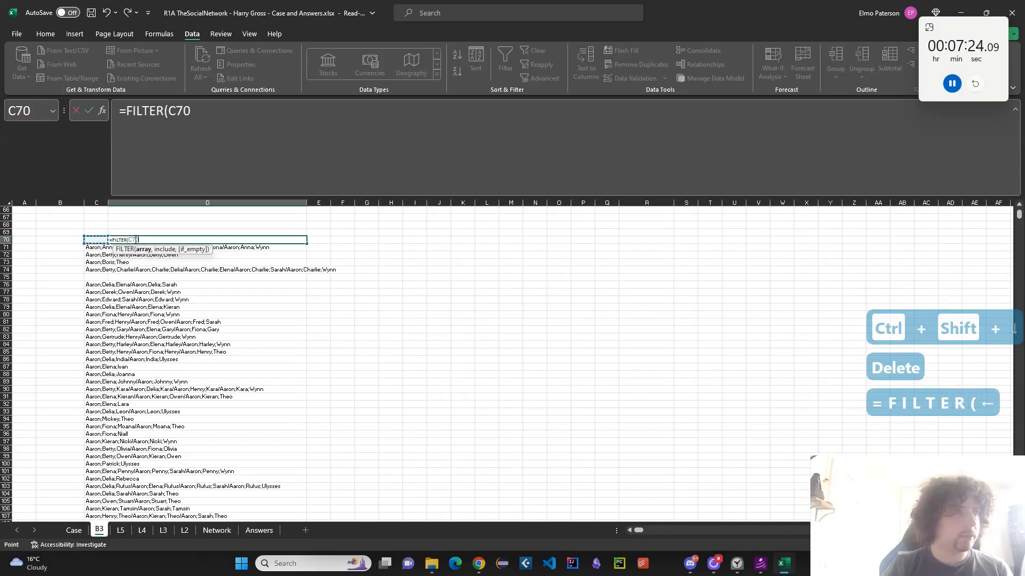
pyautogui.write('#,')
pyautogui.press('Left')
pyautogui.write('#<>""')
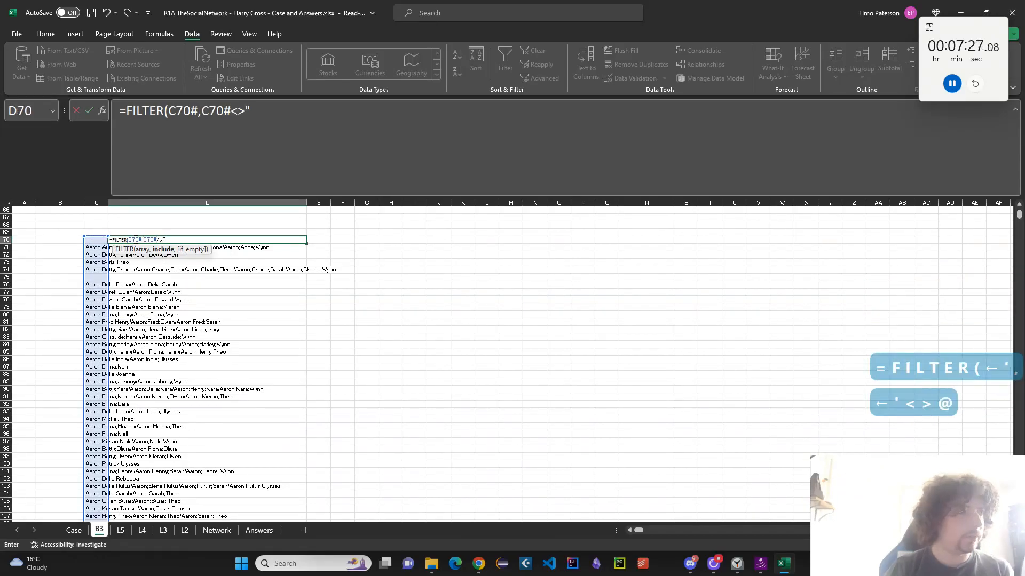
pyautogui.press('Return')
pyautogui.press('Up')
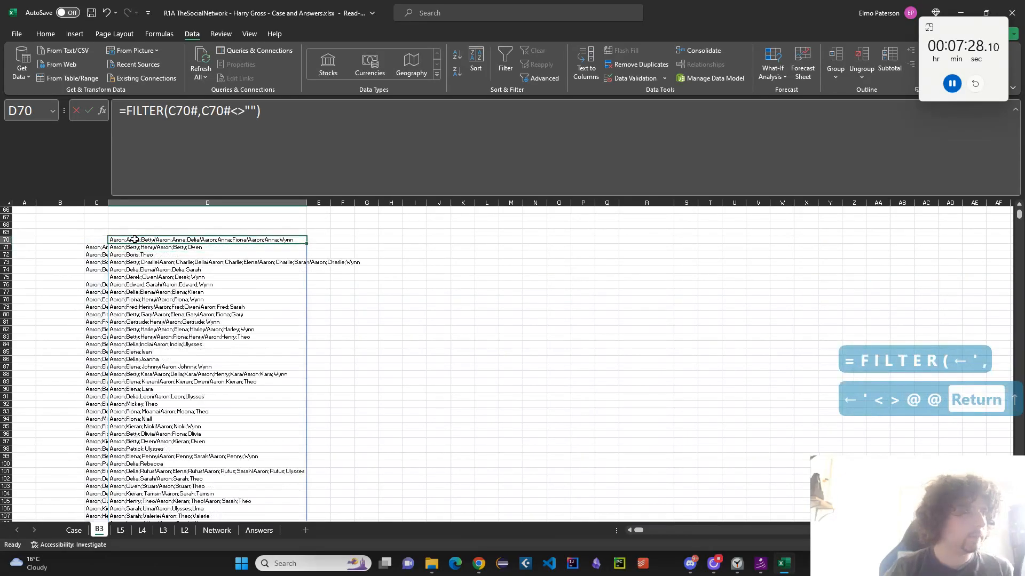
# Enter =TEXTSPLIT(D70,"/") in E70 to split the first entry into separate triangles
pyautogui.press('Right')
pyautogui.press('Right')
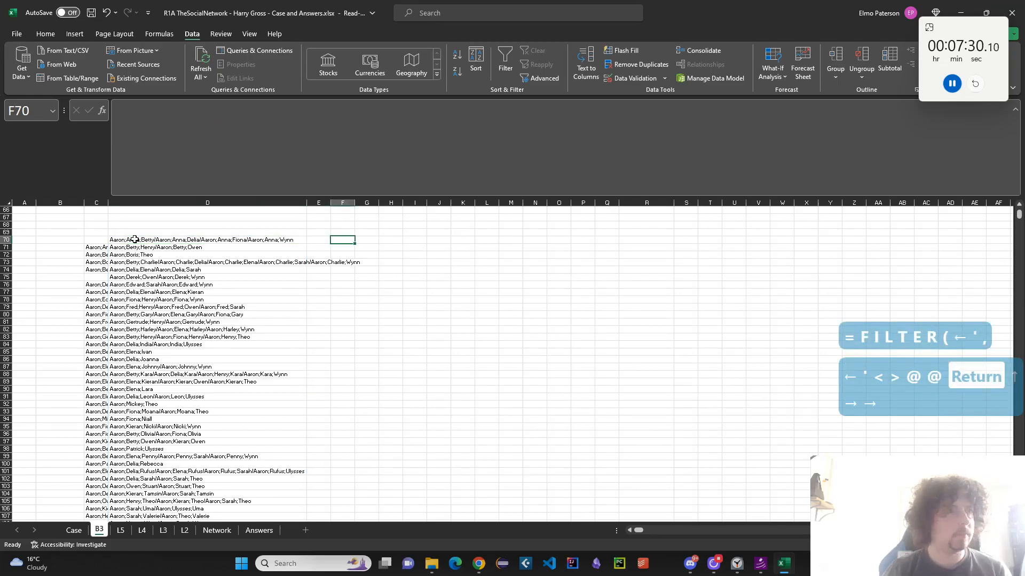
pyautogui.press('Left')
pyautogui.press('Right')
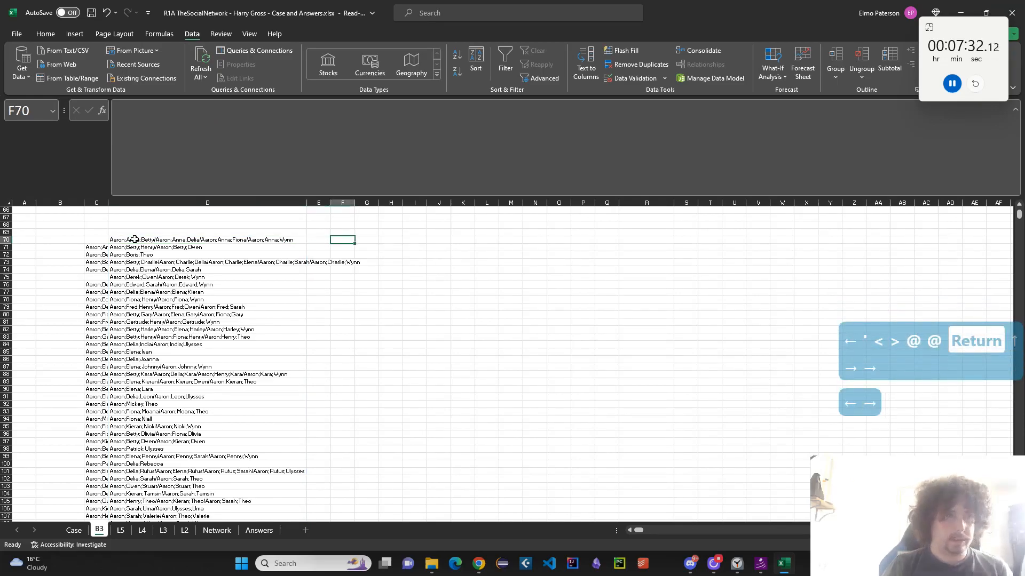
pyautogui.press('Left')
pyautogui.write('=TEXTSPLIT(')
pyautogui.press('Left')
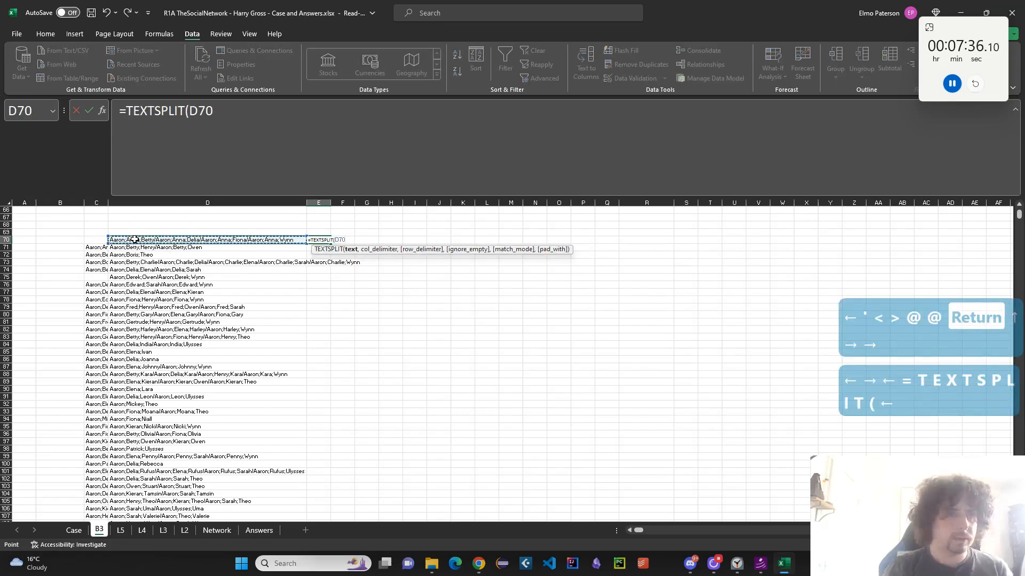
pyautogui.write(',"."')
pyautogui.press('BackSpace')
pyautogui.press('BackSpace')
pyautogui.write('/"')
pyautogui.press('Return')
pyautogui.press('Up')
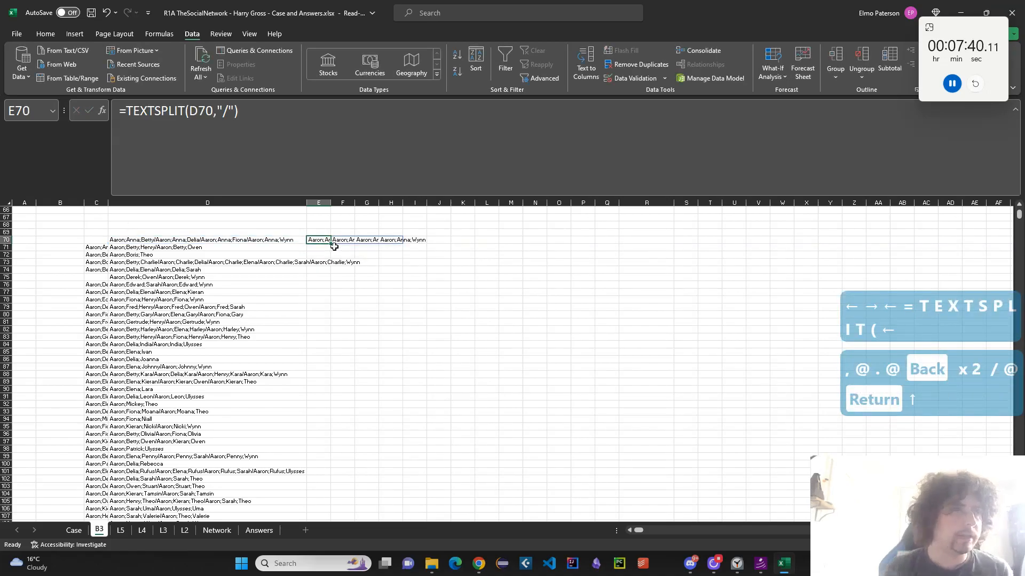
# Fill the TEXTSPLIT formula from E70 down column E through row 2562
pyautogui.moveTo(329, 241); pyautogui.dragTo(314, 462)
pyautogui.scroll(-6, 314, 463)
pyautogui.moveTo(331, 338); pyautogui.dragTo(319, 477)
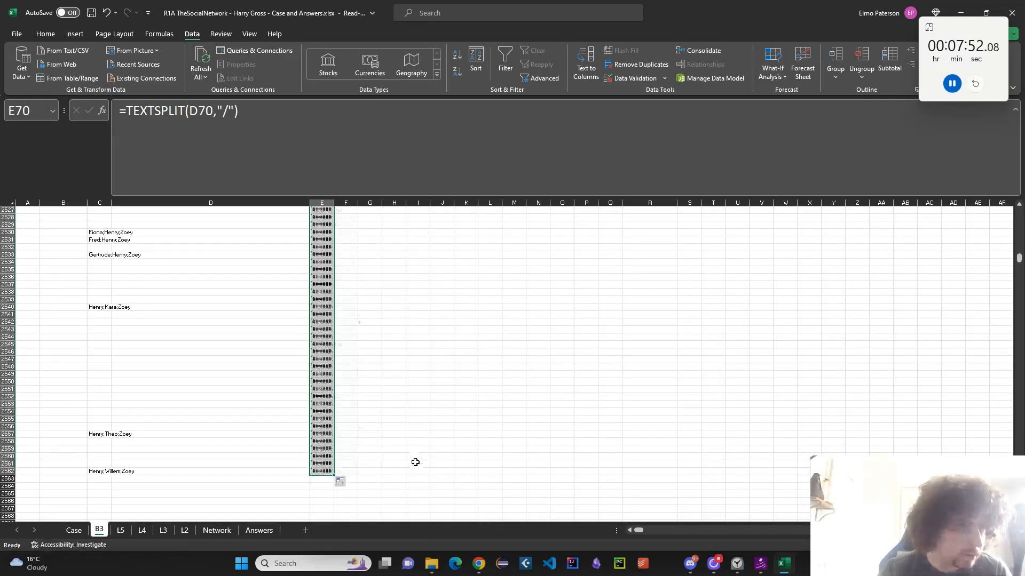
pyautogui.scroll(20, 414, 460)
pyautogui.scroll(-20, 372, 349)
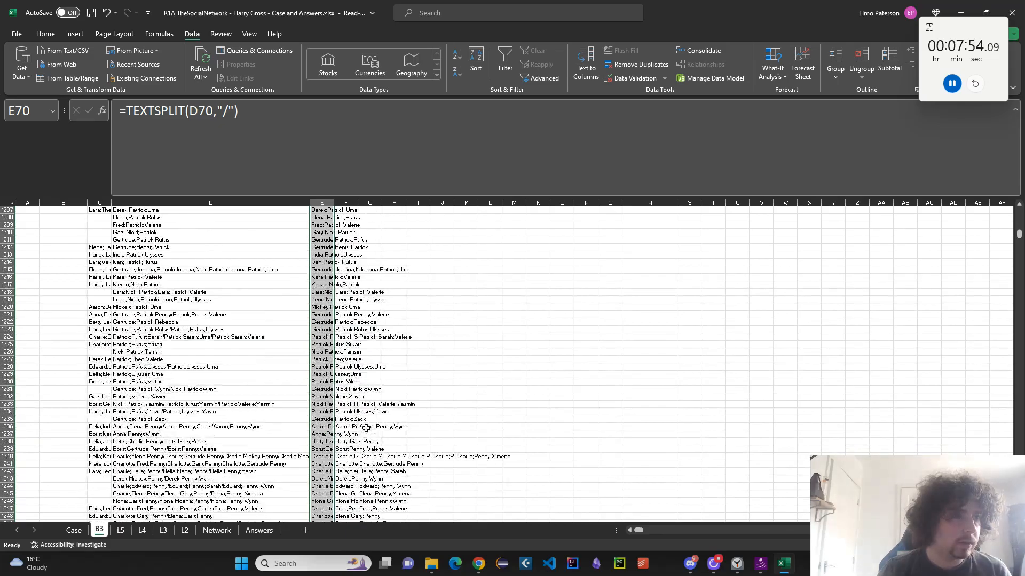
pyautogui.scroll(-20, 387, 453)
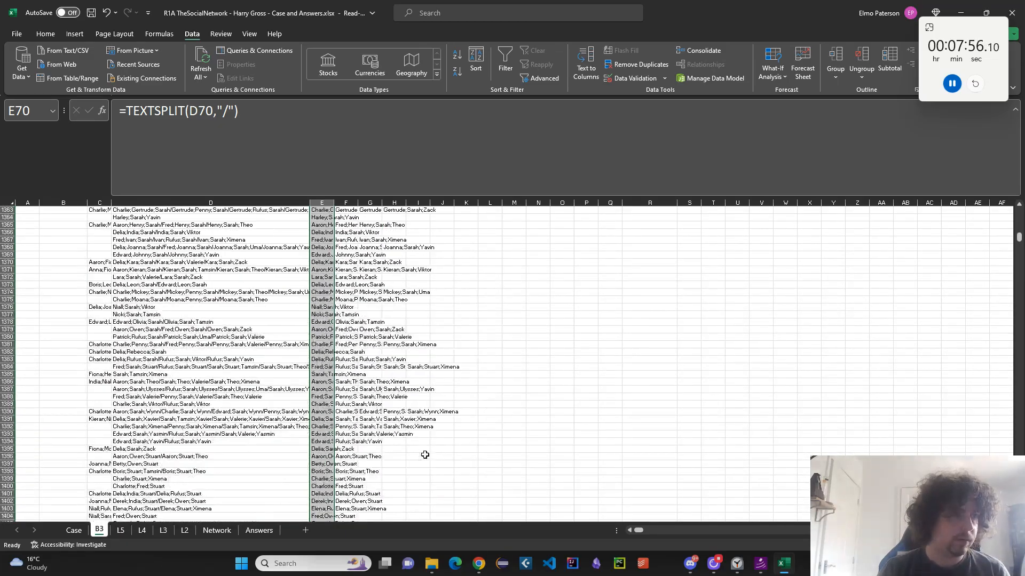
# Locate the end of the filtered list in column D and return to its first cell, D70
pyautogui.click(148, 442)
pyautogui.scroll(-5, 324, 434)
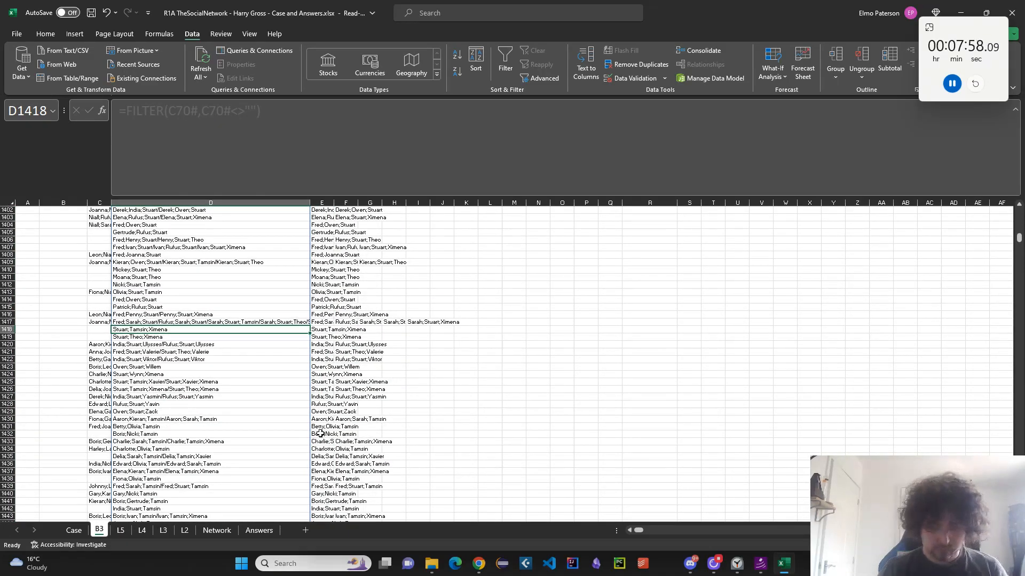
pyautogui.hotkey('ctrl', 'Down')
pyautogui.press('Insert')
pyautogui.click(320, 434)
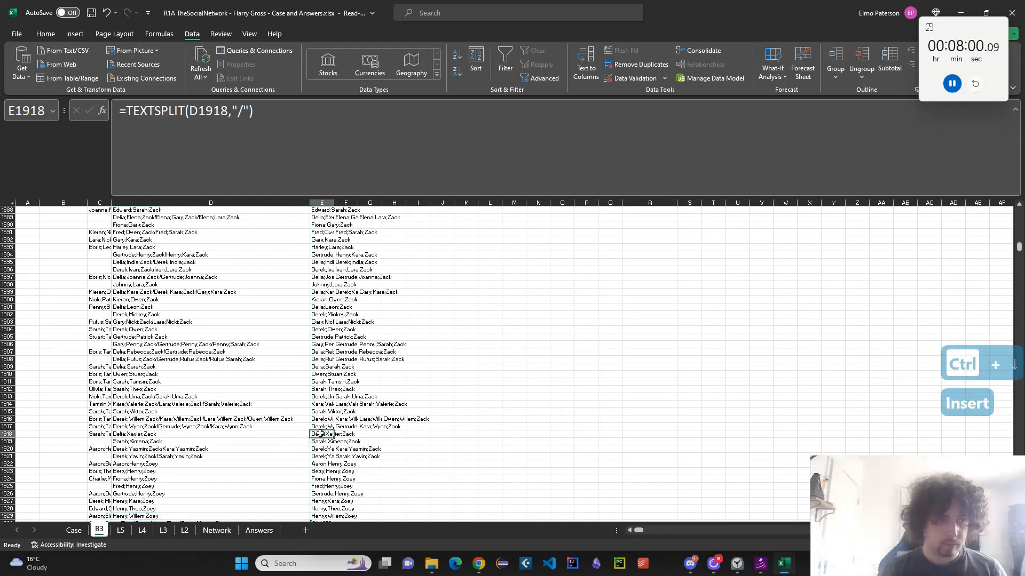
pyautogui.hotkey('ctrl', 'Up')
pyautogui.press('Left')
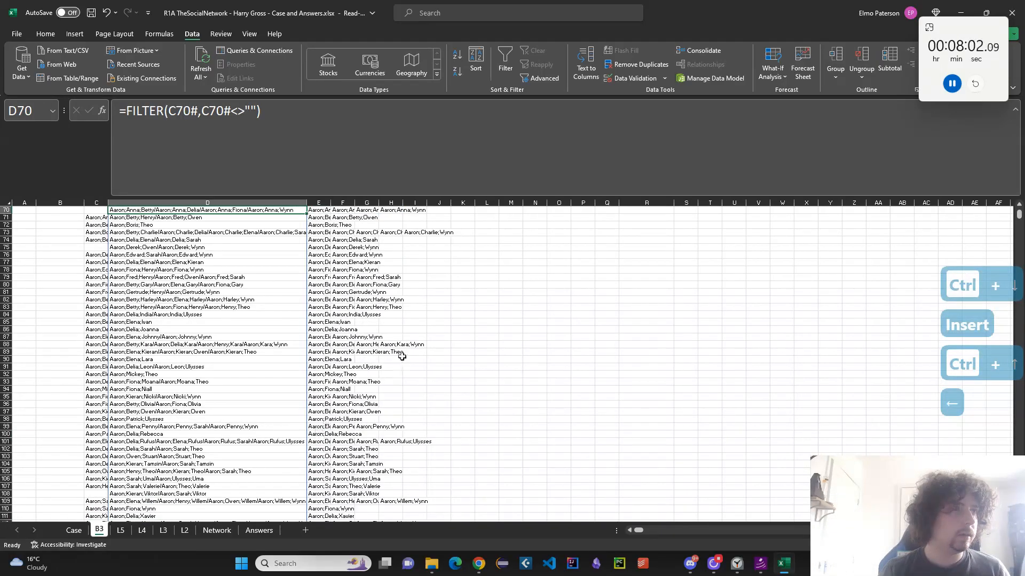
# Try to split the entire spilled list by changing the E71 formula to =TEXTSPLIT(D71#,"/")
pyautogui.click(319, 217)
pyautogui.click(215, 130)
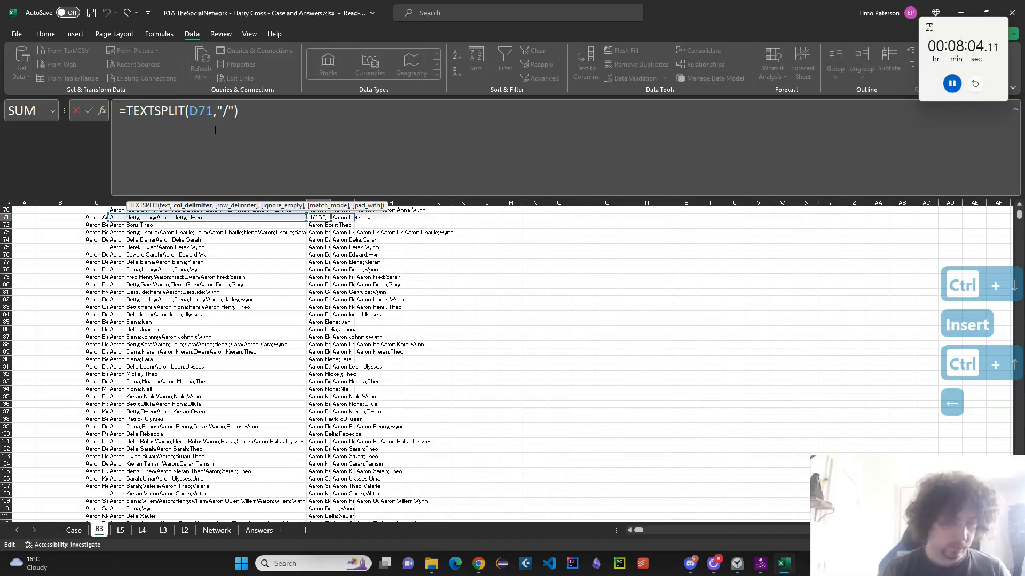
pyautogui.press('Left')
pyautogui.write('#')
pyautogui.press('Return')
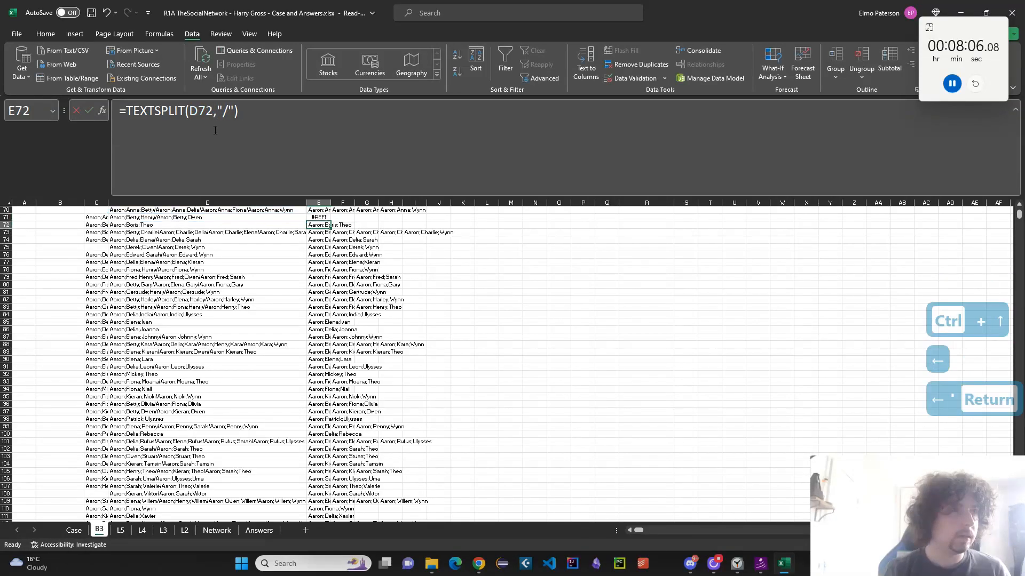
# Clear all the split formulas in column E below E70, including the one in E71
pyautogui.press('Up')
pyautogui.press('Down')
pyautogui.hotkey('ctrl', 'shift', 'Down')
pyautogui.press('Delete')
pyautogui.press('Up')
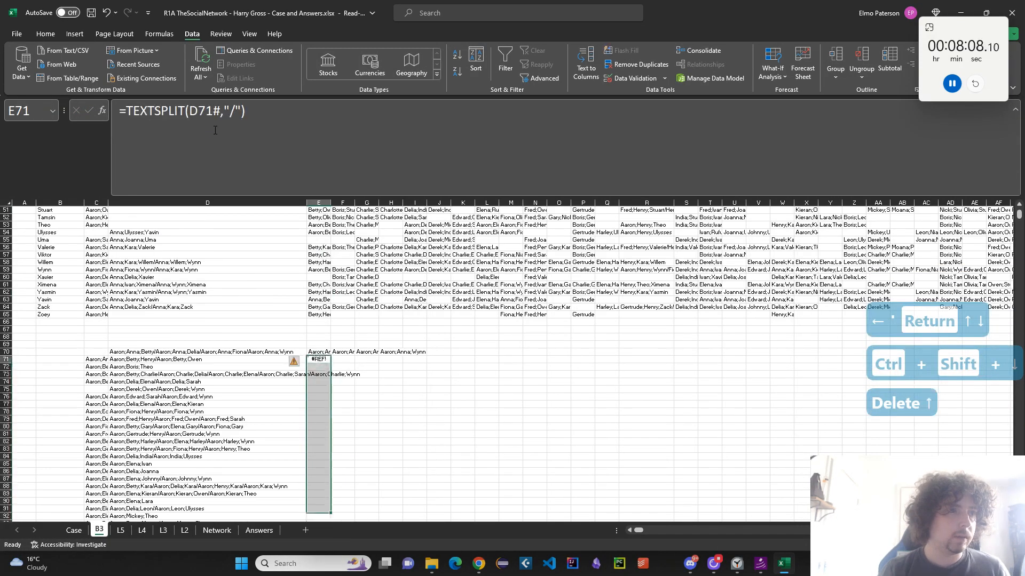
pyautogui.click(237, 112)
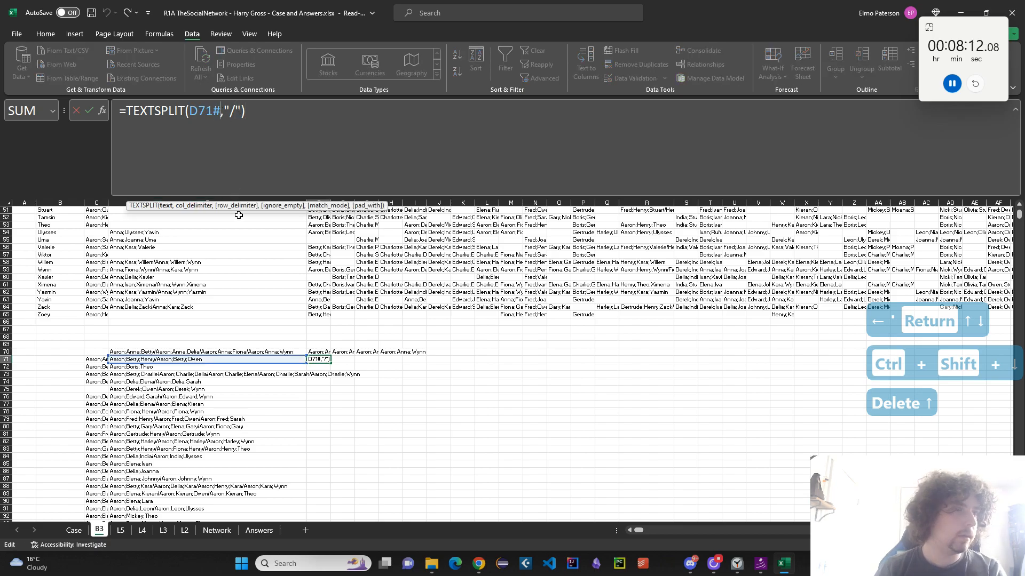
pyautogui.press('BackSpace')
pyautogui.press('Escape')
pyautogui.press('Delete')
# Try to split the whole filtered list at once by changing E70 to =TEXTSPLIT(D70#,"/")
pyautogui.click(327, 351)
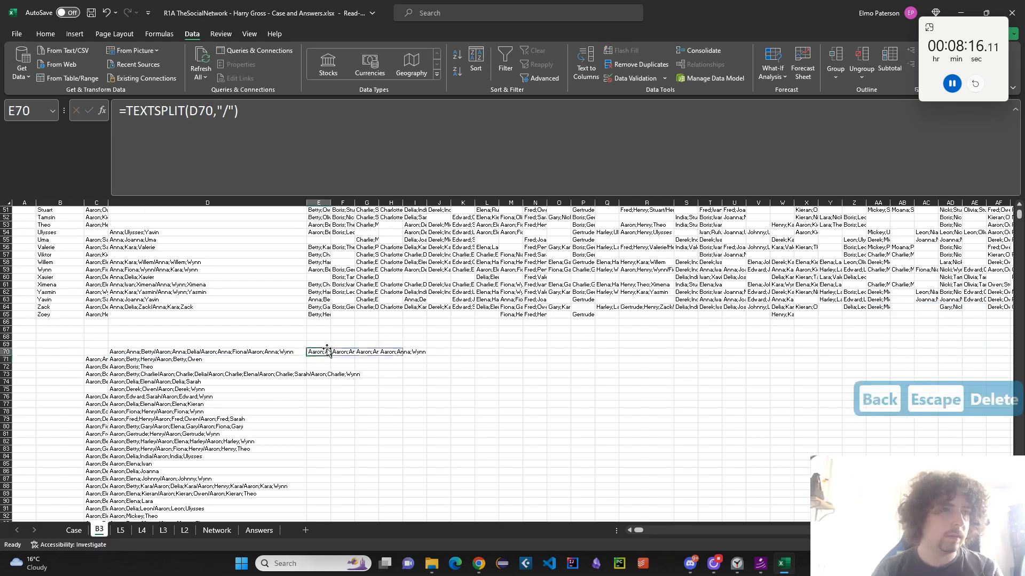
pyautogui.click(276, 170)
pyautogui.press('Return')
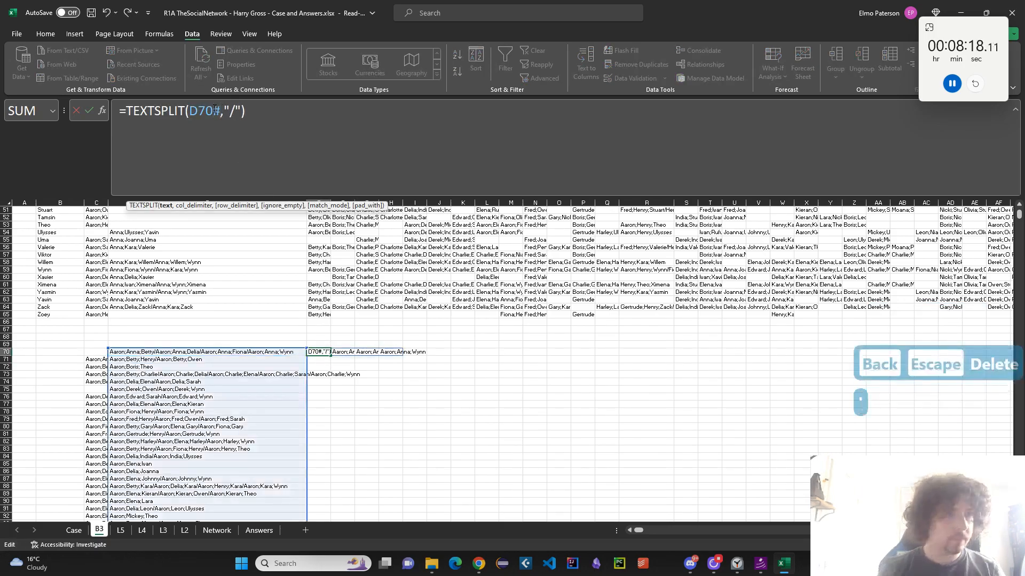
pyautogui.press('Up')
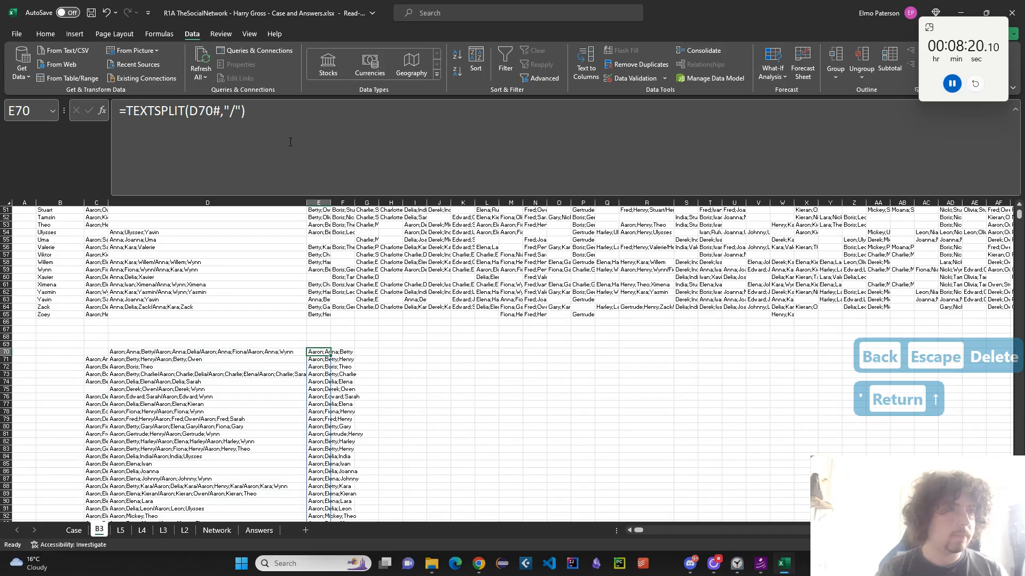
# Widen column E slightly and set the E70 formula back to =TEXTSPLIT(D70,"/")
pyautogui.moveTo(332, 205); pyautogui.dragTo(348, 208)
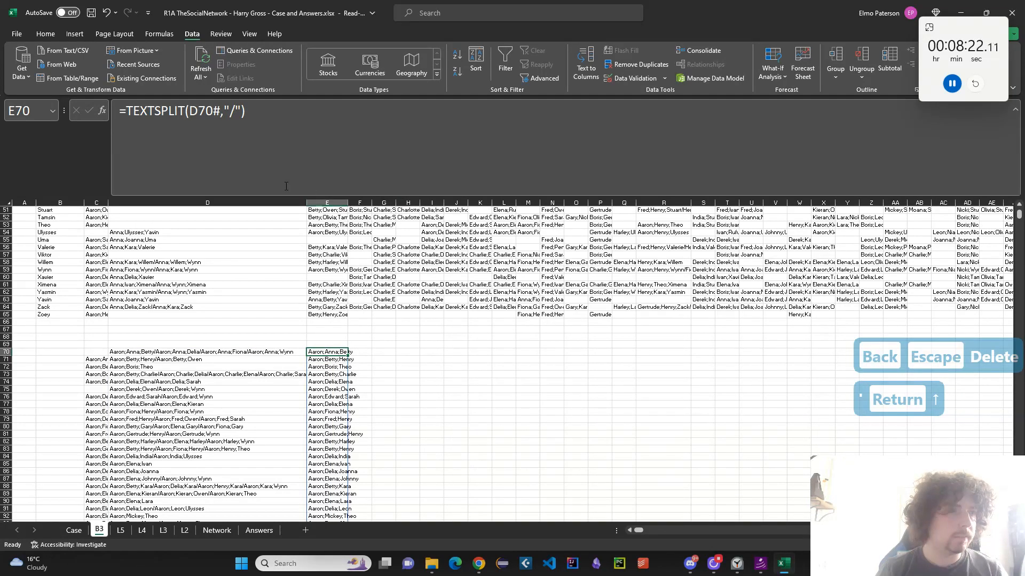
pyautogui.click(213, 111)
pyautogui.press('Delete')
pyautogui.press('Return')
# Copy the E70 formula down column E to E1929, the last row of the filtered list
pyautogui.click(334, 352)
pyautogui.moveTo(347, 356)
pyautogui.mouseDown()
pyautogui.moveTo(347, 439)
pyautogui.moveTo(348, 355)
pyautogui.mouseUp()
pyautogui.hotkey('ctrl', 'Down')
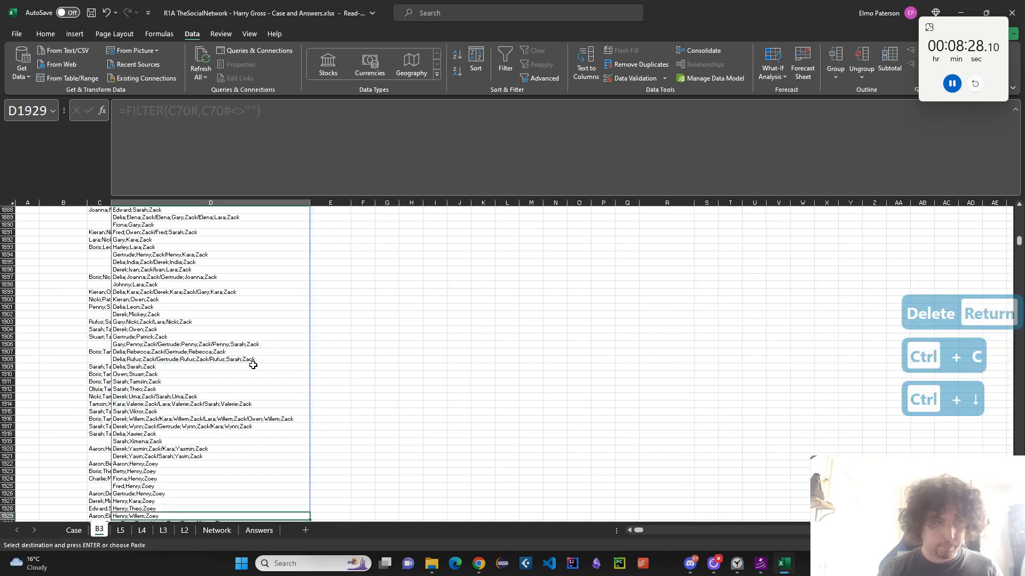
pyautogui.press('Right')
pyautogui.press('Down')
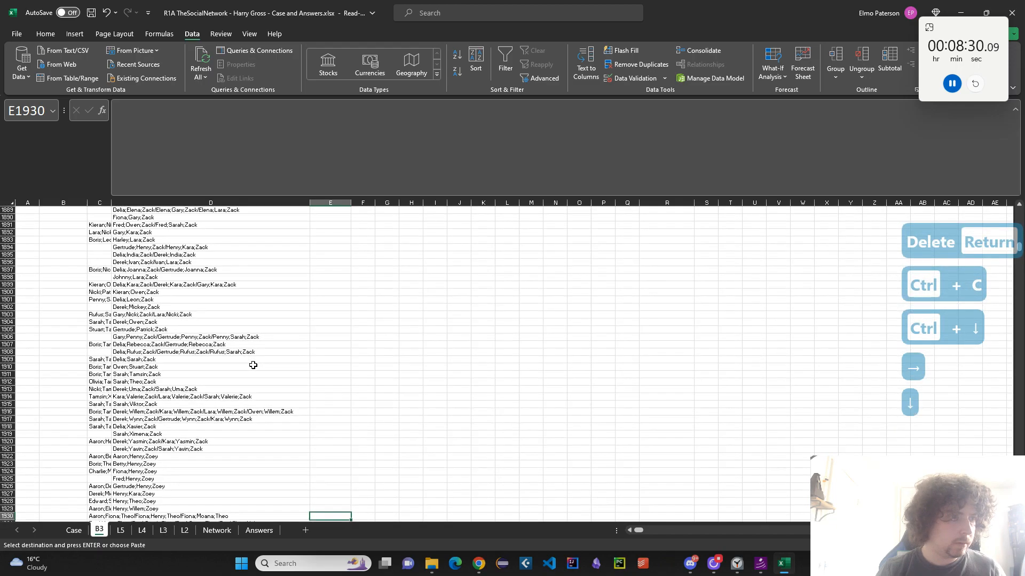
pyautogui.press('Up')
pyautogui.hotkey('ctrl', 'shift', 'Up')
pyautogui.hotkey('ctrl', 'v')
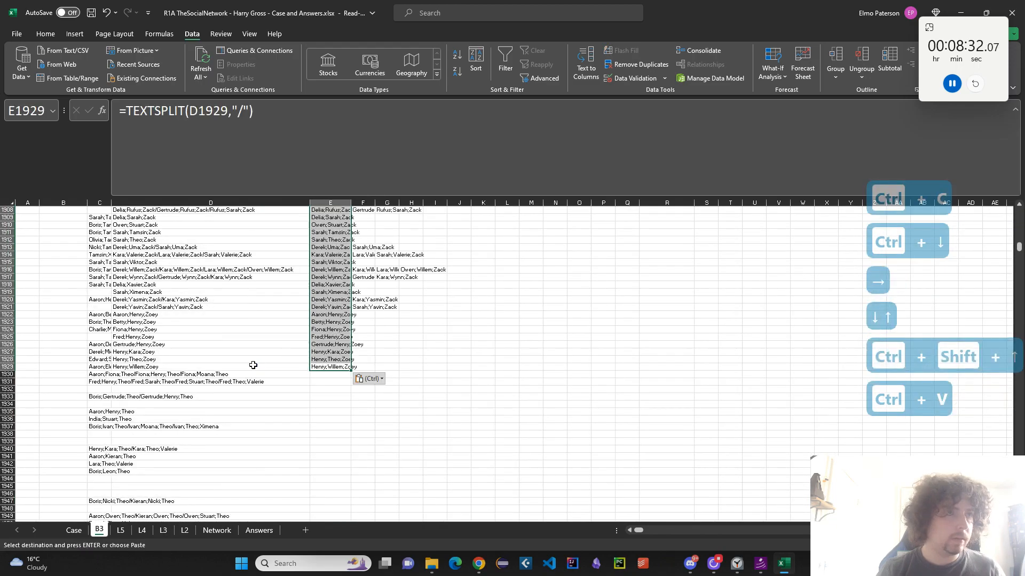
# Try to stack the split triangles into one column by entering =TOCOL(E70:L1929) in L70
pyautogui.press('Up')
pyautogui.hotkey('ctrl', 'Up')
pyautogui.press('Right')
pyautogui.press('Right')
pyautogui.press('Right')
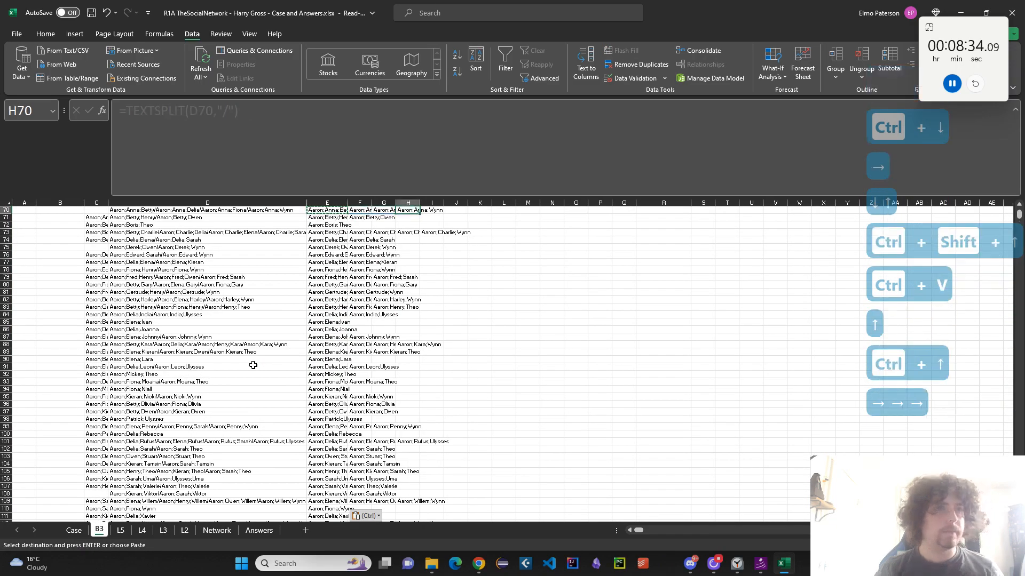
pyautogui.scroll(3, 329, 345)
pyautogui.click(497, 277)
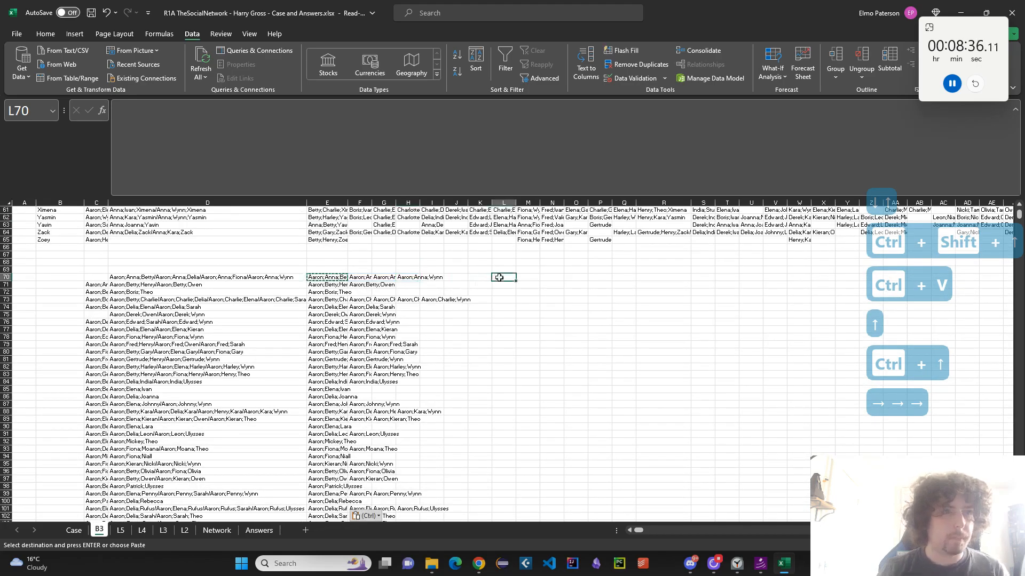
pyautogui.write('=TO')
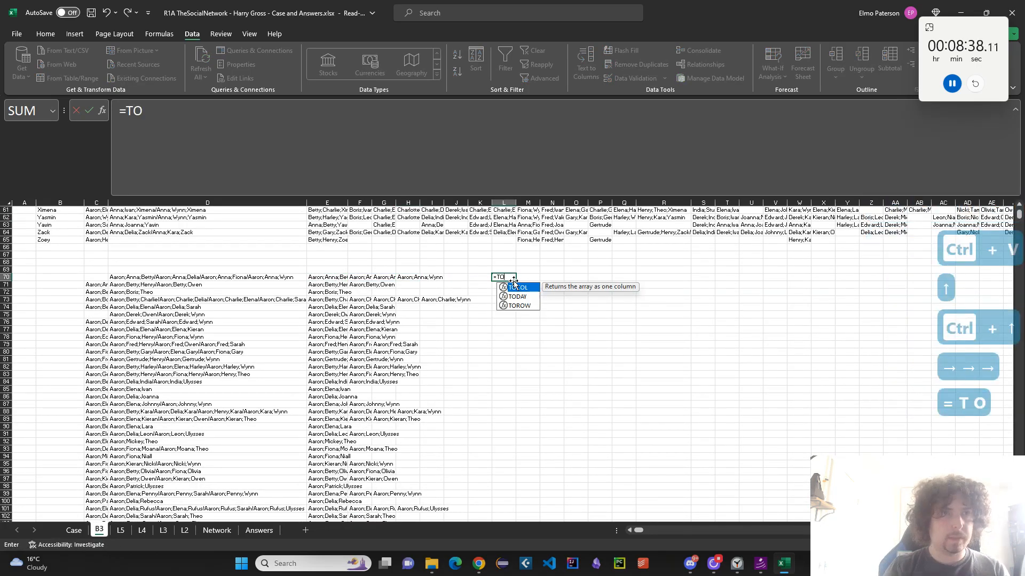
pyautogui.write('COL()')
pyautogui.press('BackSpace')
pyautogui.click(317, 278)
pyautogui.hotkey('ctrl', 'shift', 'Down')
pyautogui.hotkey('shift', 'Right')
pyautogui.hotkey('shift', 'Right')
pyautogui.hotkey('shift', 'Right')
pyautogui.hotkey('shift', 'Right')
pyautogui.hotkey('shift', 'Right')
pyautogui.hotkey('shift', 'Right')
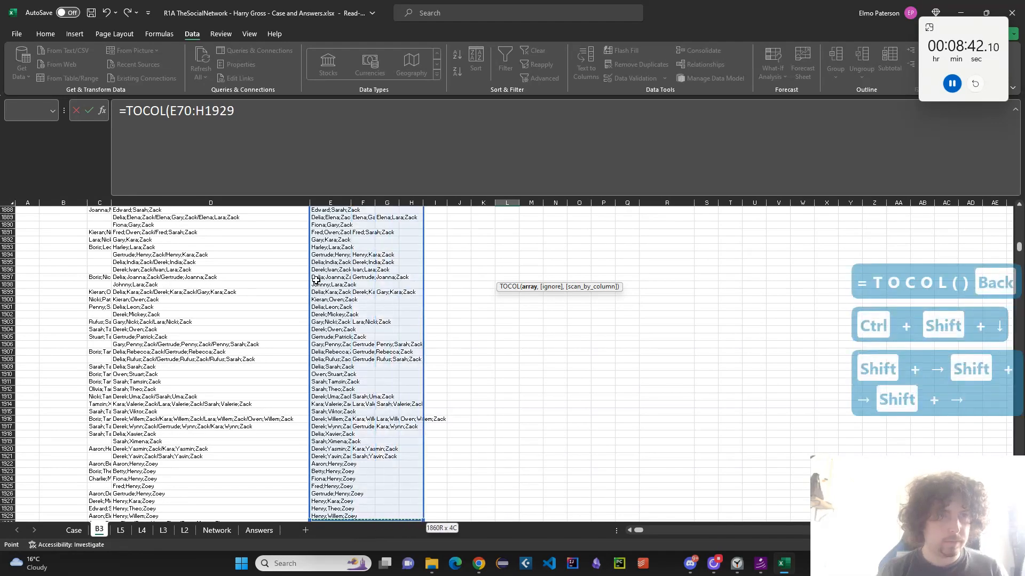
pyautogui.hotkey('shift', 'Right')
pyautogui.press('Return')
pyautogui.press('Return')
pyautogui.press('Up')
pyautogui.press('Up')
pyautogui.press('Down')
# Move the =TOCOL(E70:L1929) formula to N70, outside the stacked range, and clear L70
pyautogui.click(344, 133)
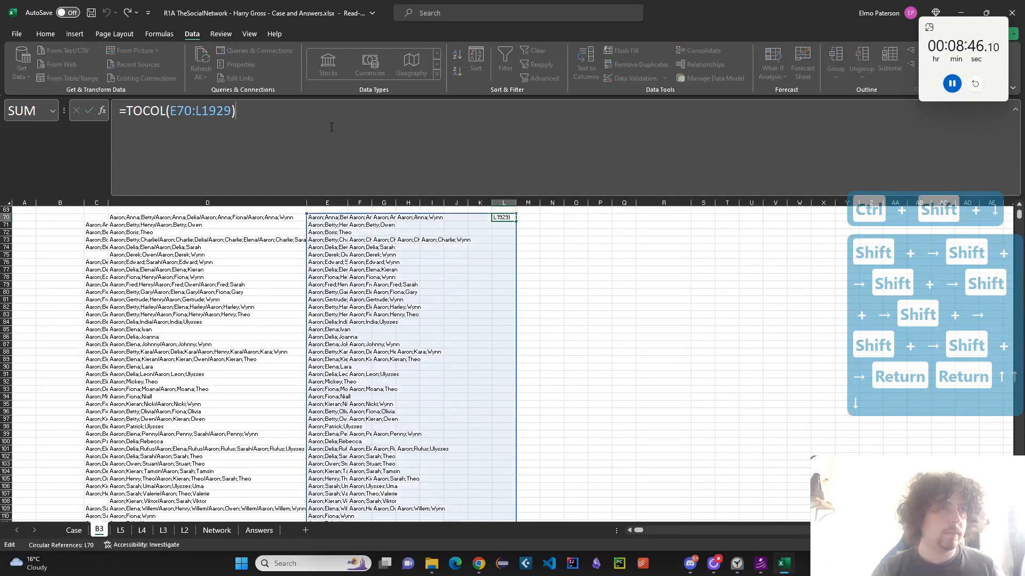
pyautogui.hotkey('ctrl', 'a')
pyautogui.hotkey('ctrl', 'c')
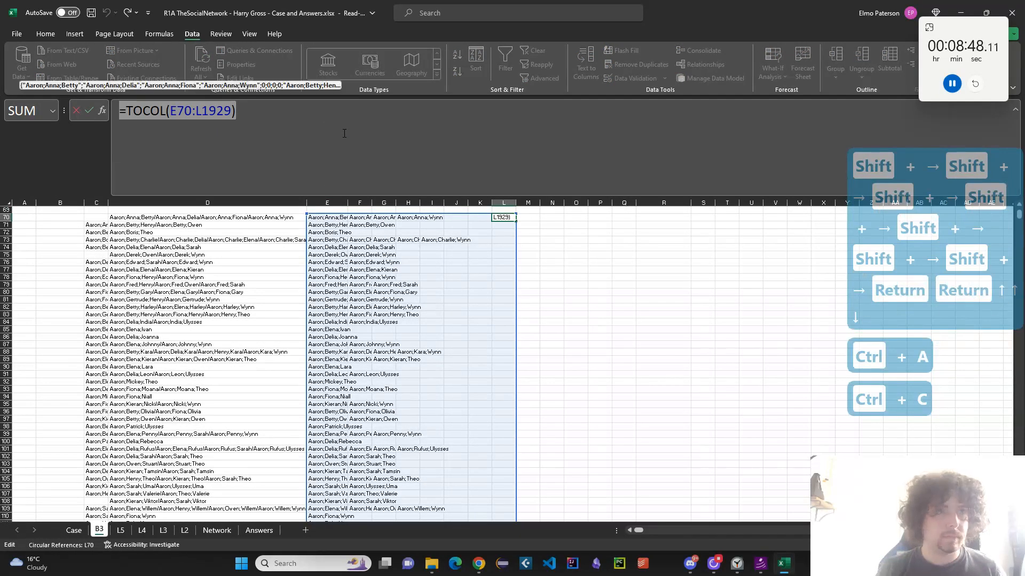
pyautogui.press('BackSpace')
pyautogui.press('Escape')
pyautogui.click(552, 217)
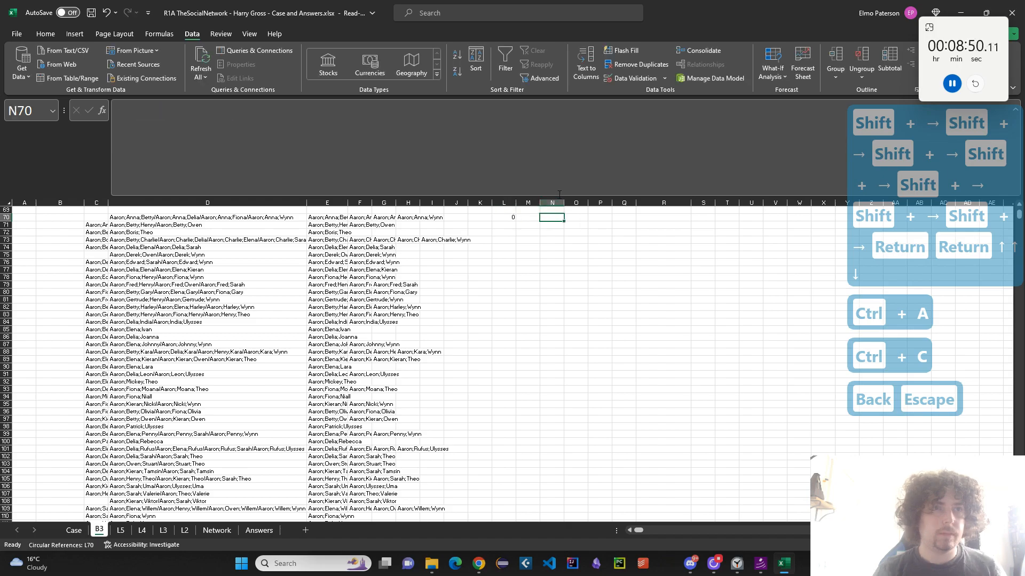
pyautogui.hotkey('ctrl', 'v')
pyautogui.click(514, 217)
pyautogui.press('Delete')
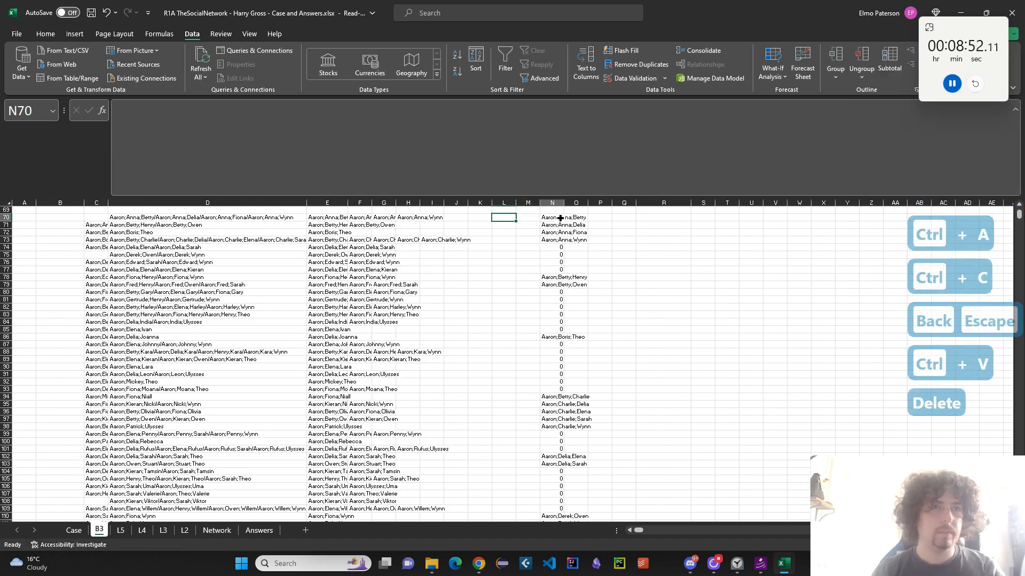
pyautogui.click(553, 217)
pyautogui.click(132, 112)
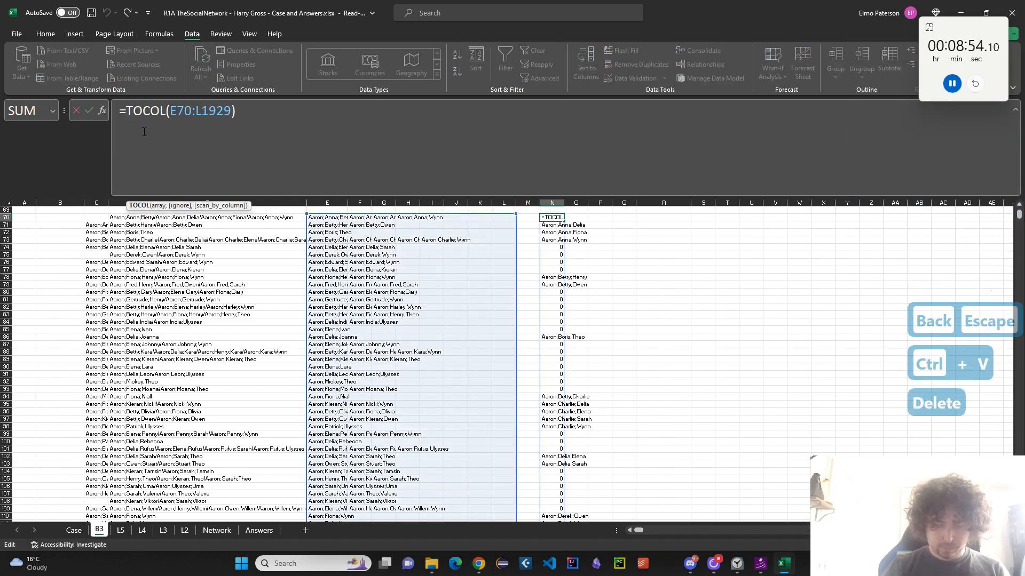
pyautogui.press('Right')
pyautogui.press('Escape')
# Copy the FILTER formula from D70 into O70 so it references N70#, and clear the misplaced copy in P70
pyautogui.click(208, 218)
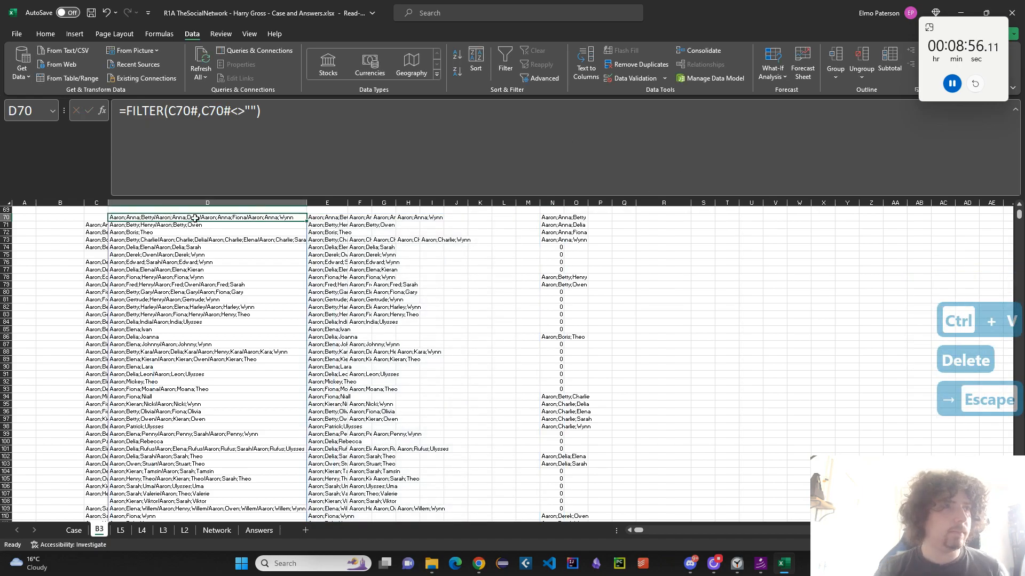
pyautogui.hotkey('ctrl', 'c')
pyautogui.click(600, 218)
pyautogui.hotkey('ctrl', 'v')
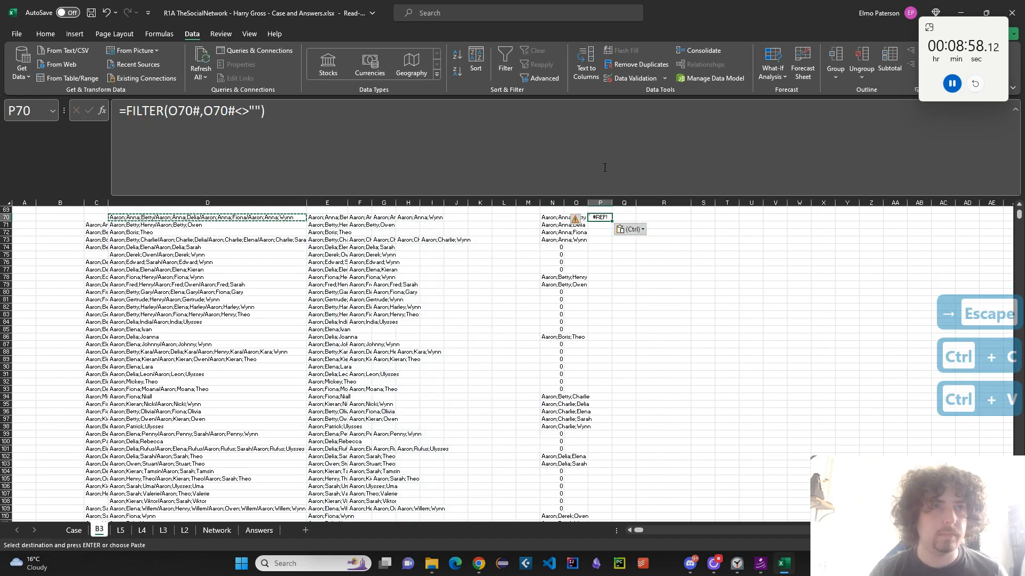
pyautogui.click(598, 175)
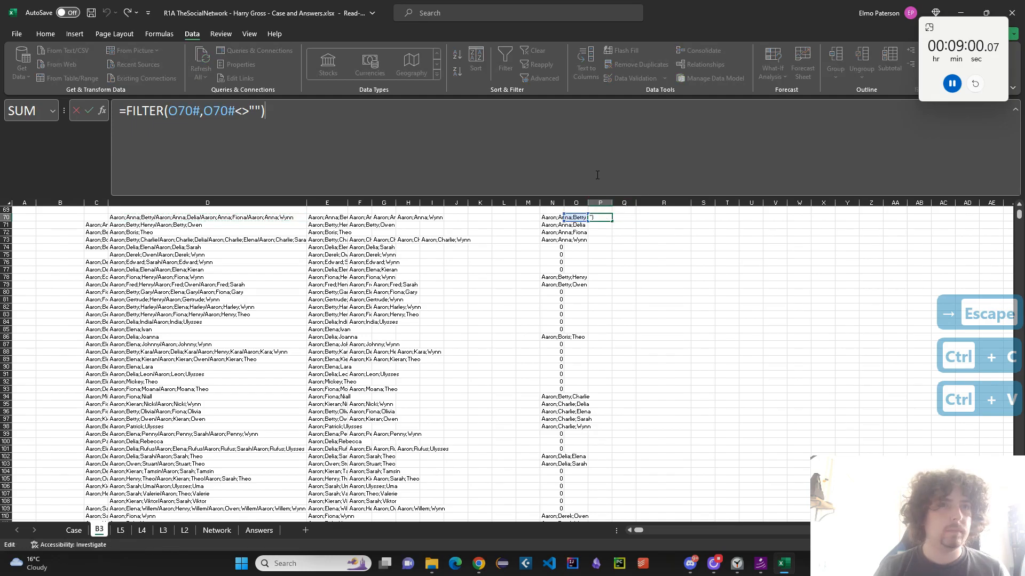
pyautogui.press('Escape')
pyautogui.hotkey('ctrl', 'c')
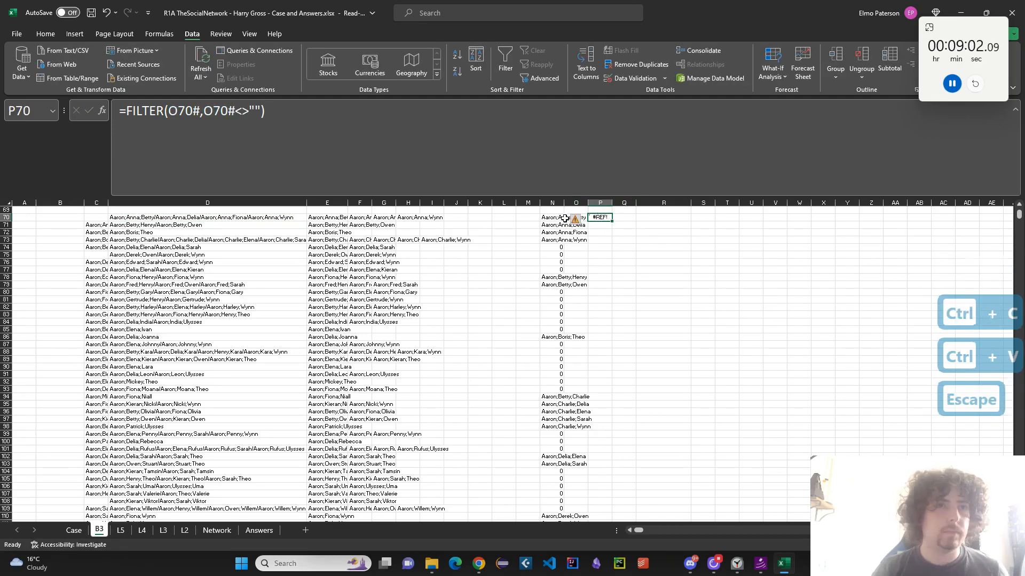
pyautogui.click(580, 220)
pyautogui.hotkey('ctrl', 'v')
pyautogui.click(600, 218)
pyautogui.press('Delete')
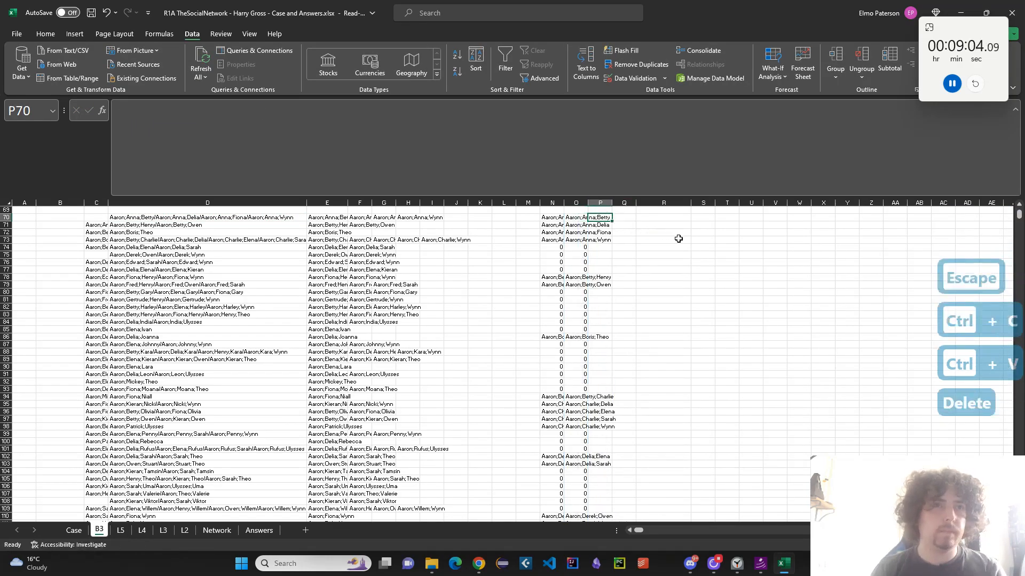
# Change the O70 formula to =FILTER(N70#,N70#<>0) to drop the zero entries from the stacked list
pyautogui.click(667, 239)
pyautogui.click(576, 217)
pyautogui.click(256, 149)
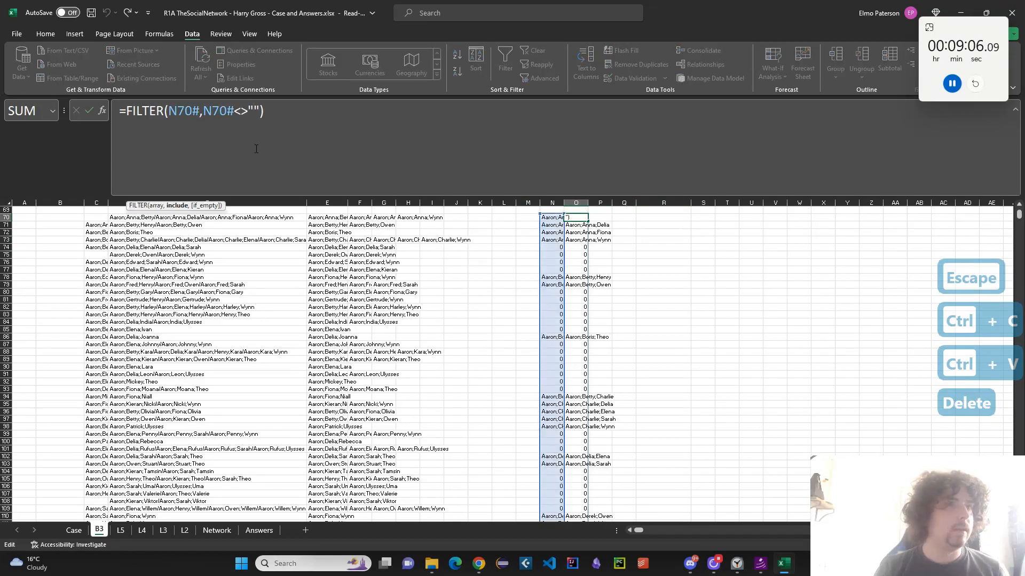
pyautogui.press('BackSpace')
pyautogui.press('BackSpace')
pyautogui.write('0')
pyautogui.press('Return')
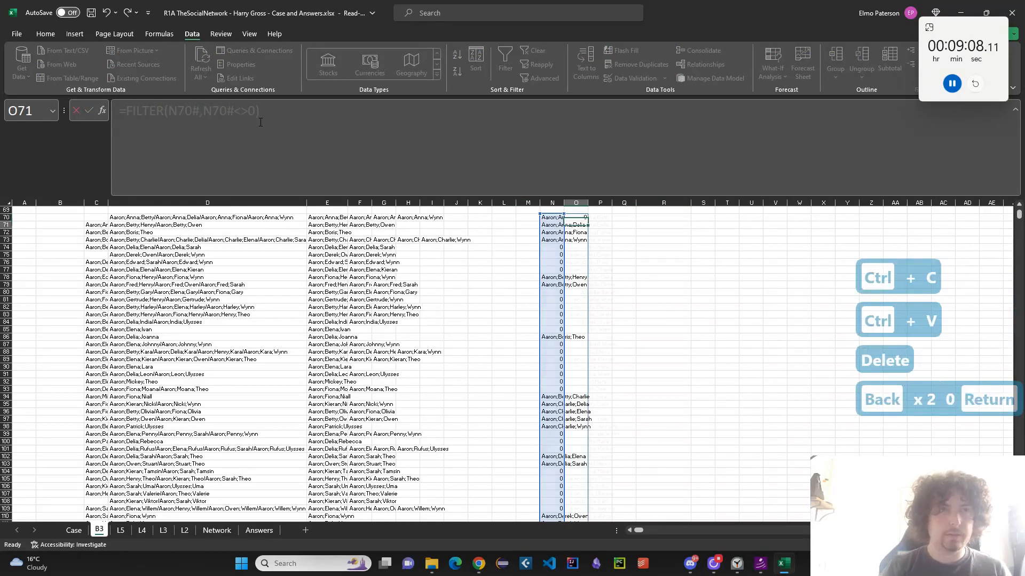
# List the distinct triangles in column P by entering =UNIQUE(O70#) in P70
pyautogui.scroll(-6, 625, 334)
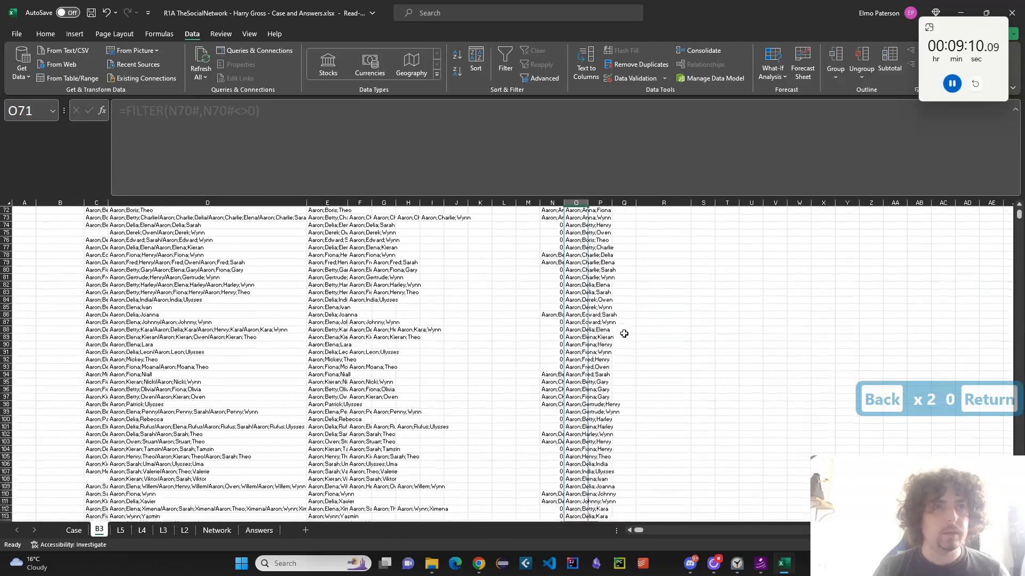
pyautogui.scroll(6, 665, 350)
pyautogui.scroll(1, 662, 346)
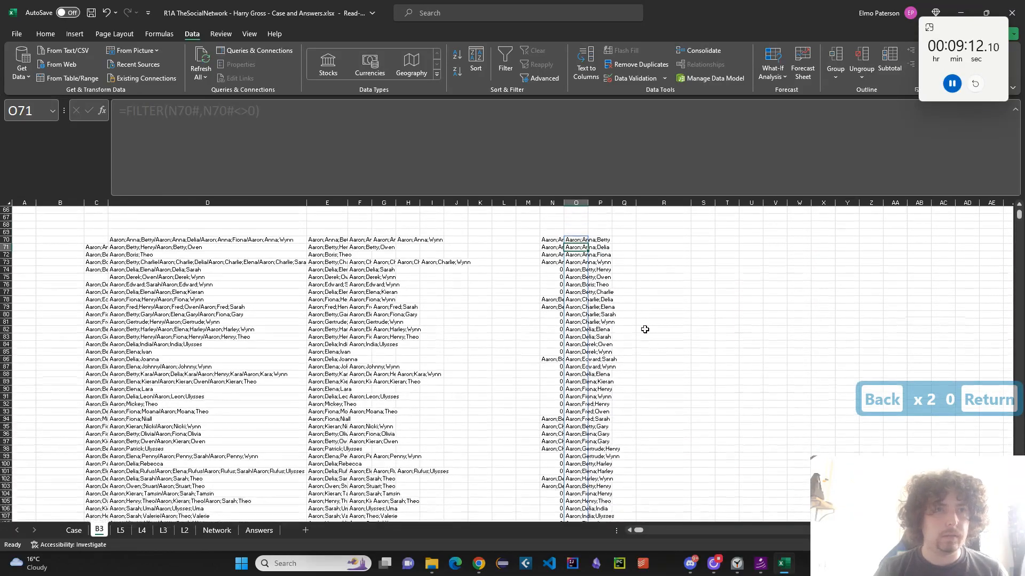
pyautogui.click(576, 239)
pyautogui.click(603, 241)
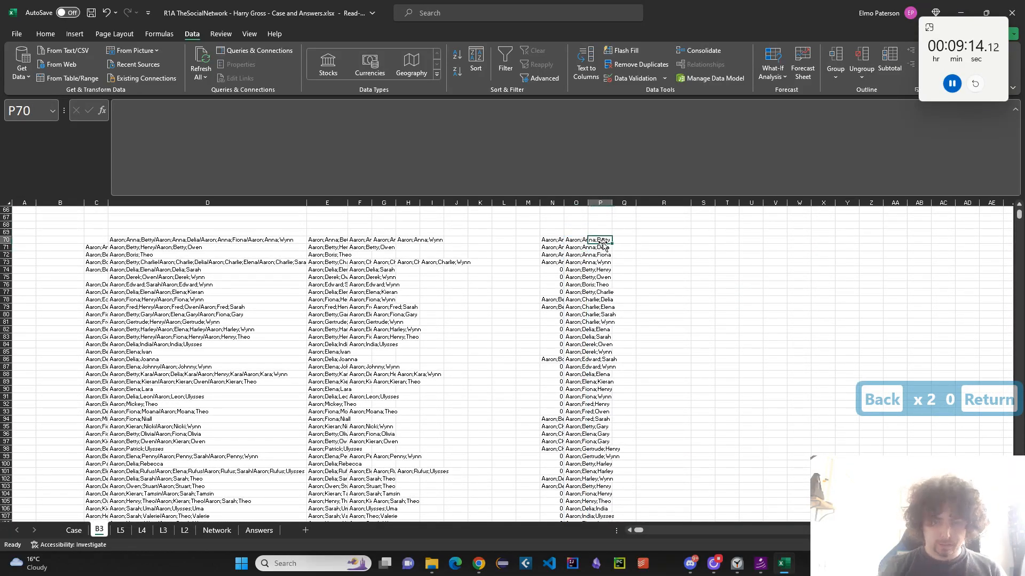
pyautogui.write('=UNIQUE(*')
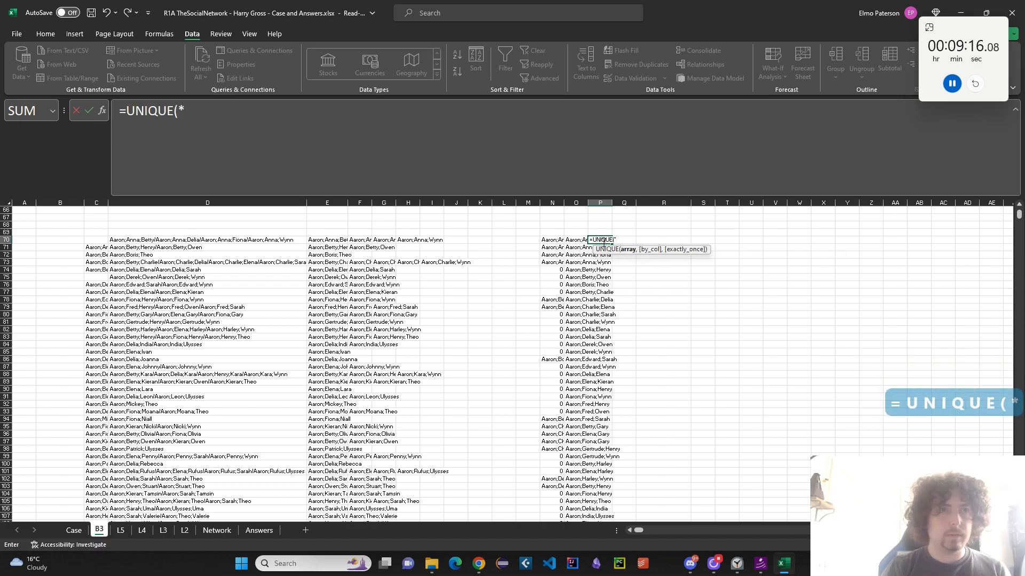
pyautogui.press('BackSpace')
pyautogui.press('Left')
pyautogui.press('Return')
pyautogui.press('Up')
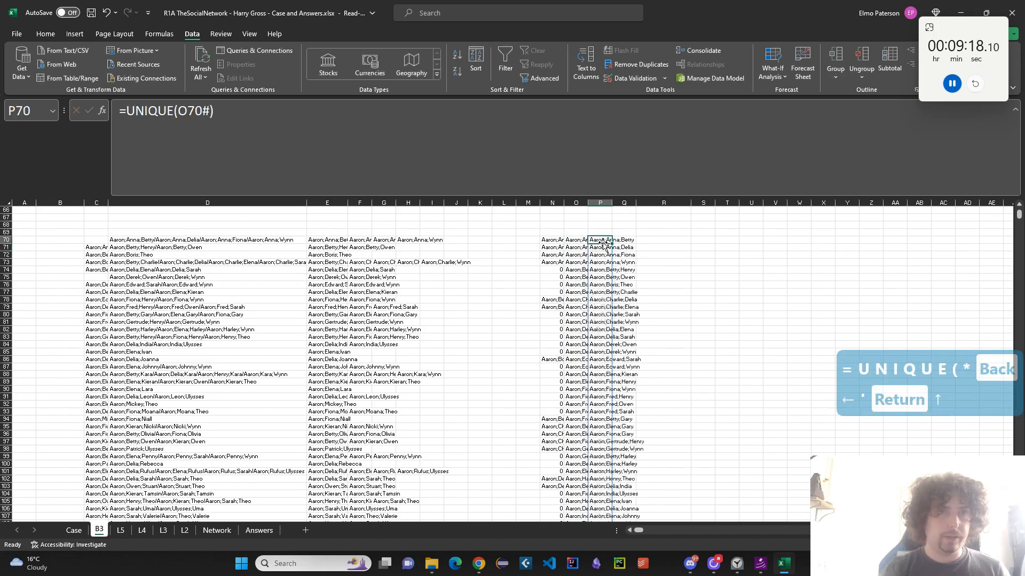
# Examine how far the unique triangle list in column P extends and return to its first cell
pyautogui.hotkey('ctrl', 'shift', 'Down')
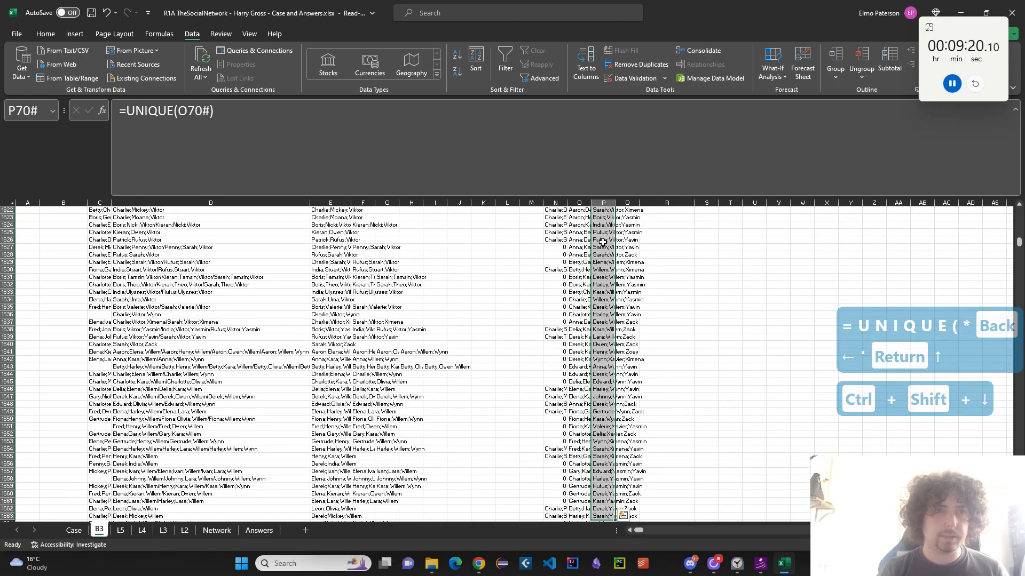
pyautogui.press('Down')
pyautogui.press('Up')
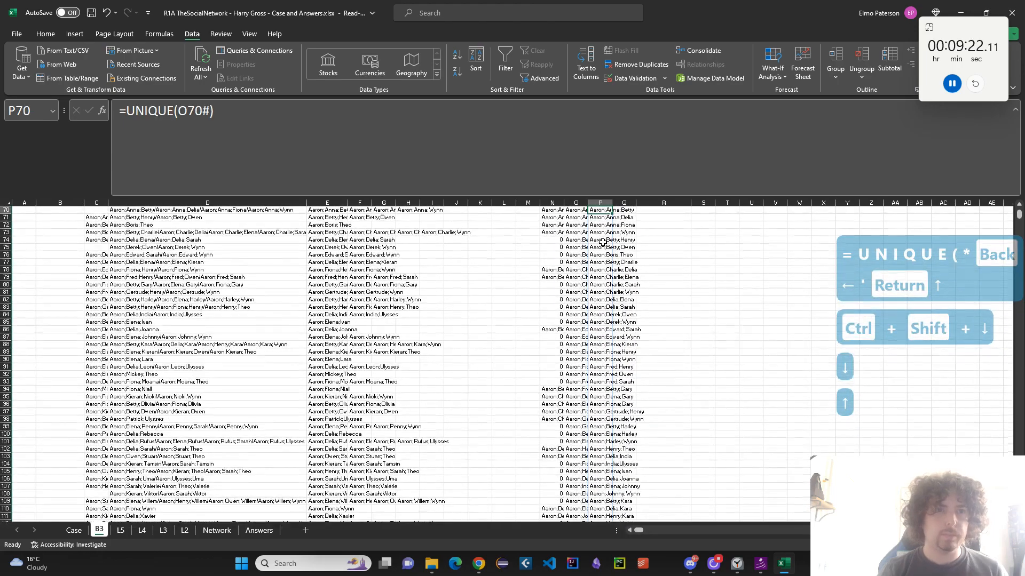
pyautogui.press('Up')
pyautogui.press('Down')
pyautogui.press('Right')
pyautogui.press('Right')
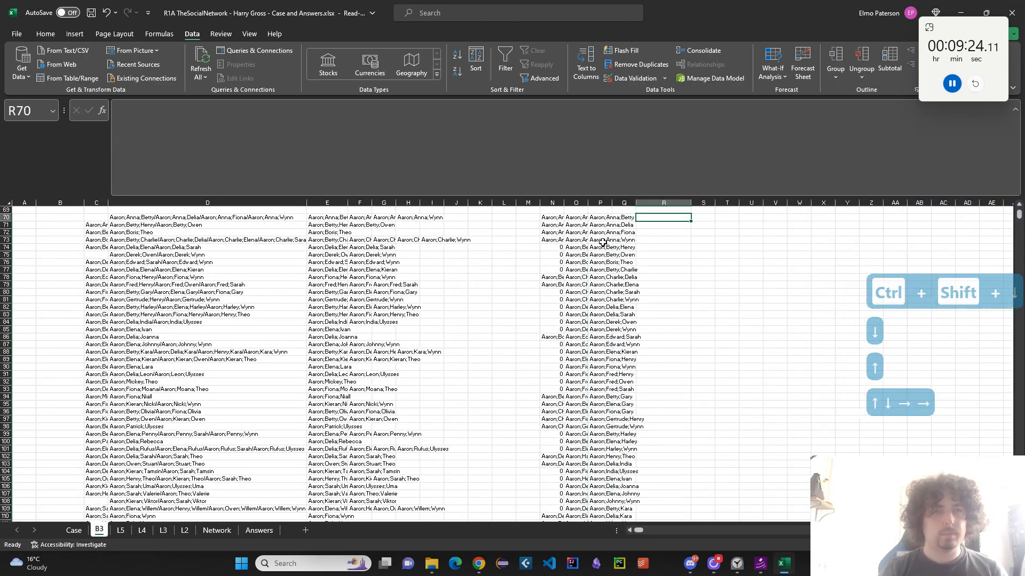
pyautogui.press('Left')
pyautogui.press('Left')
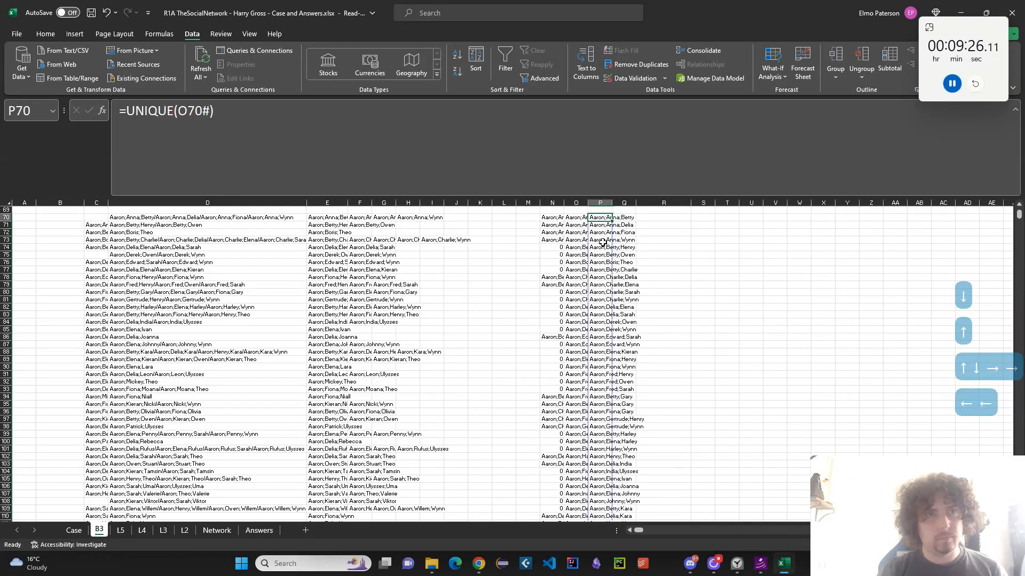
pyautogui.press('Right')
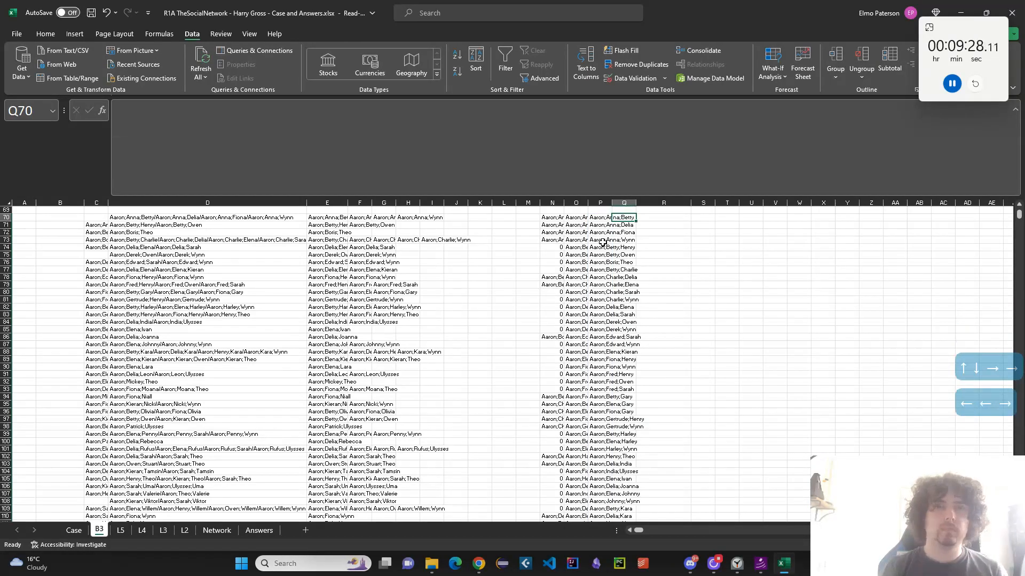
pyautogui.press('Left')
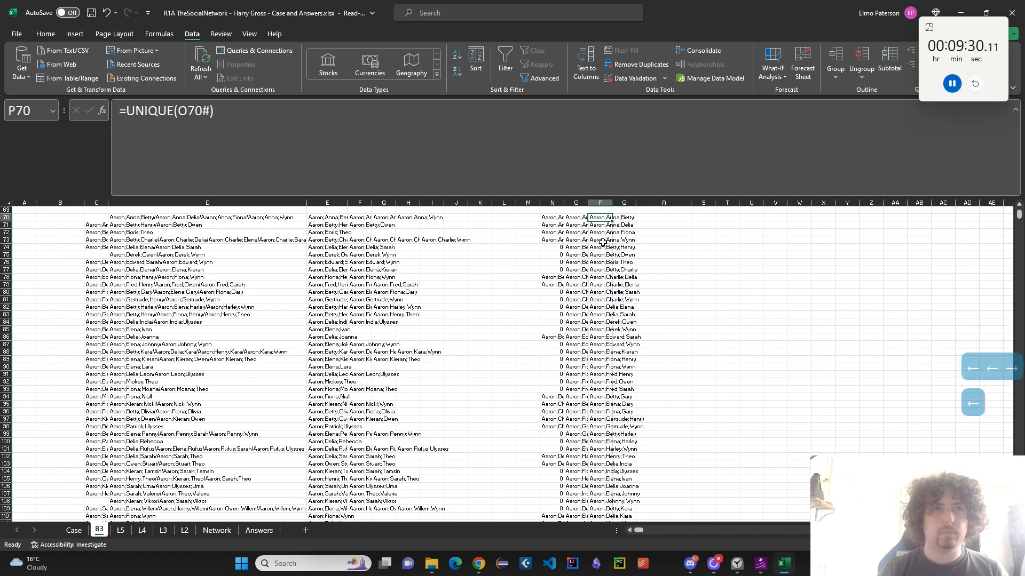
# Split the first unique triangle into its separate names by entering =TEXTSPLIT(P70,";") in Q70
pyautogui.press('Right')
pyautogui.write('=')
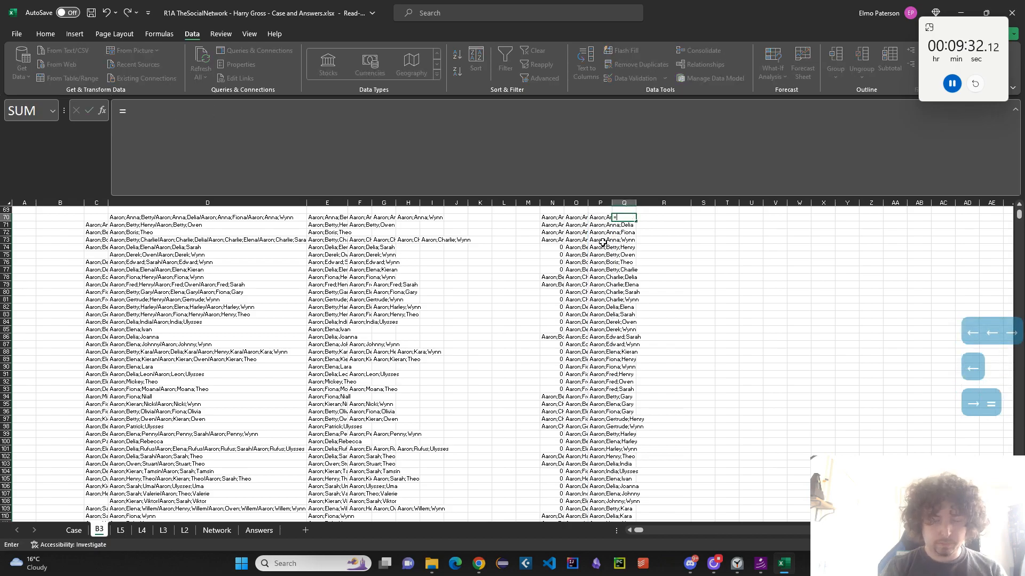
pyautogui.write('TEXTSPLIT(')
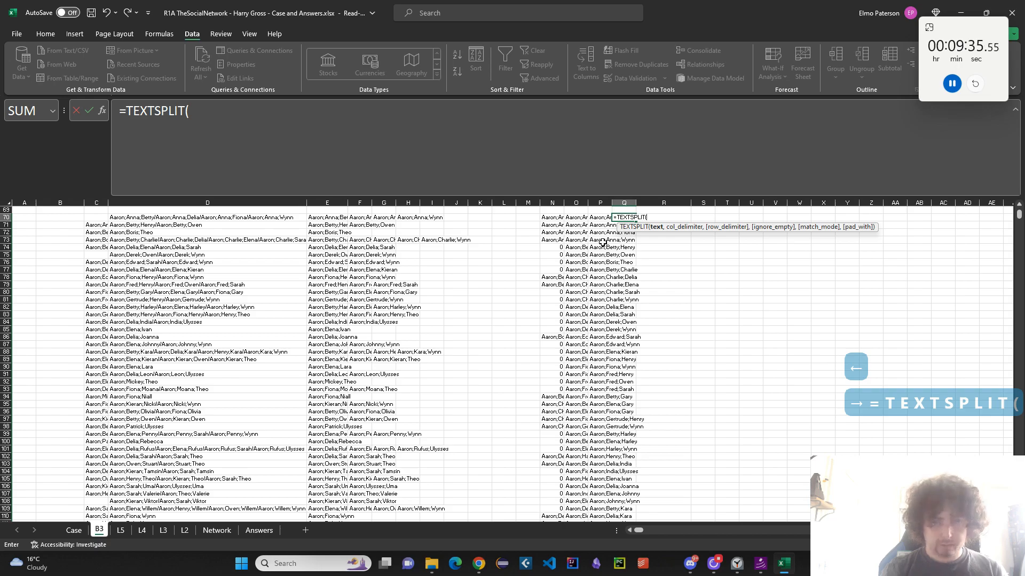
pyautogui.press('Left')
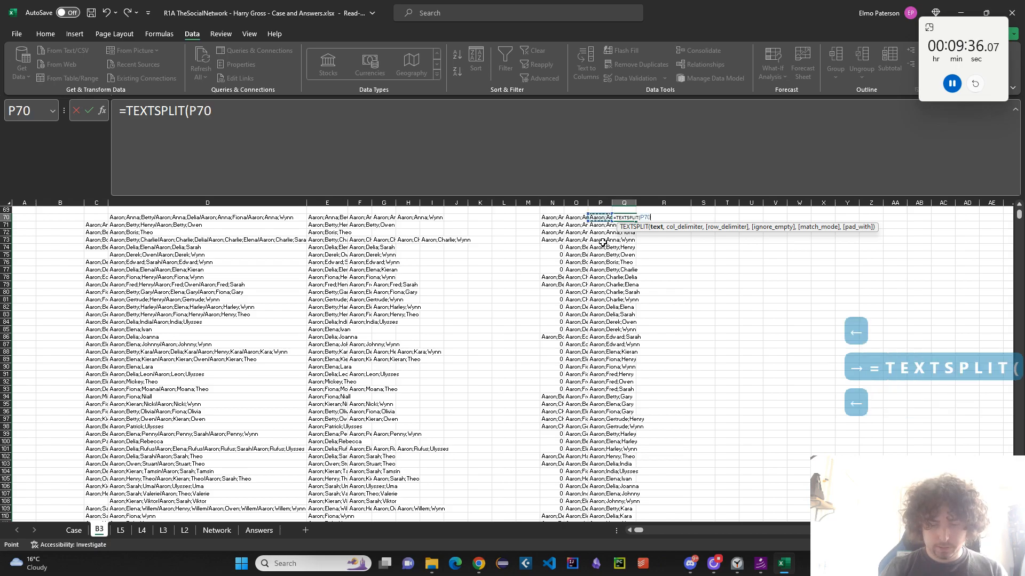
pyautogui.write(',";")')
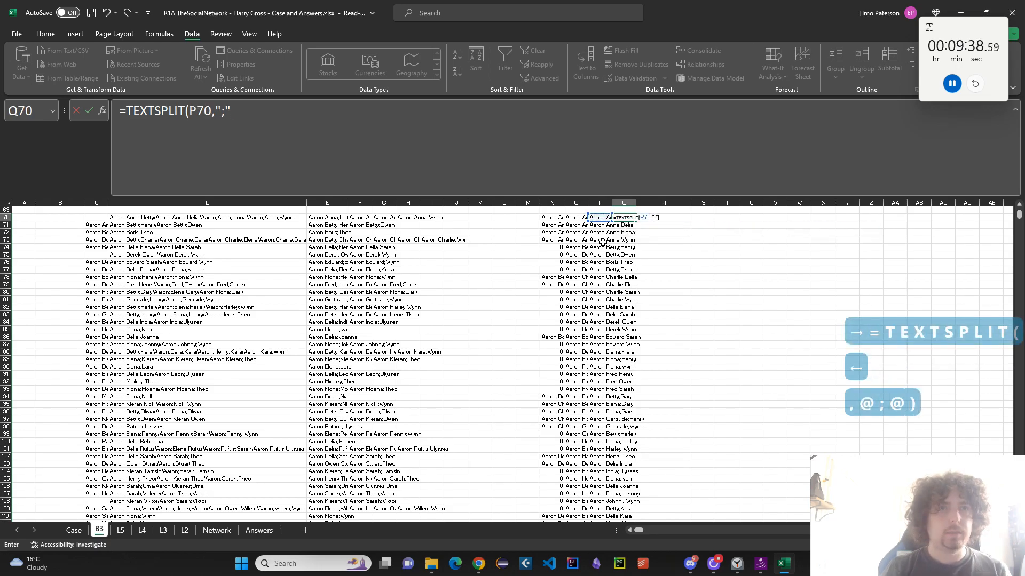
pyautogui.press('Return')
pyautogui.press('Up')
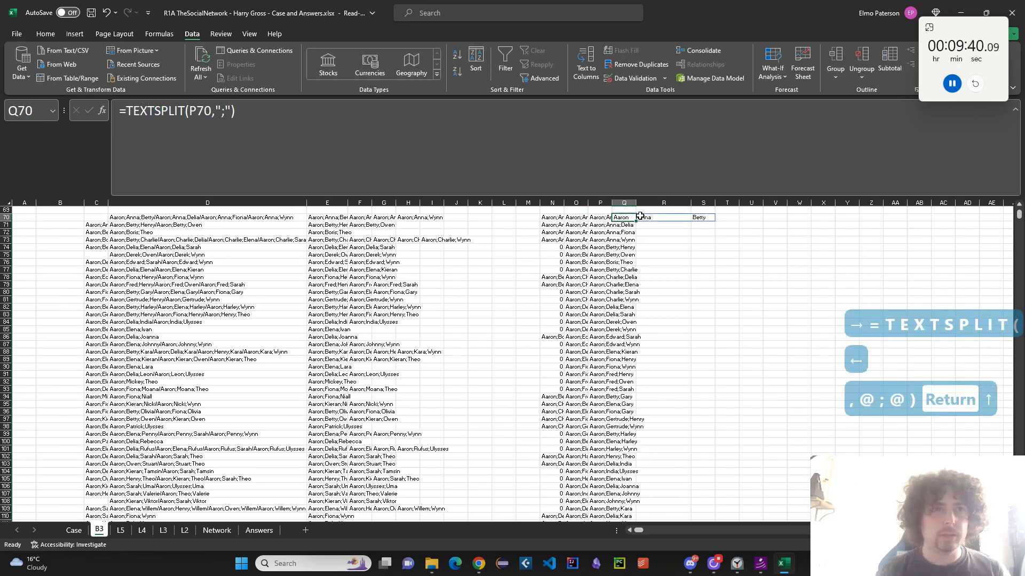
# Copy the Q70 split formula down column Q to Q1663, the last row of the unique list, and check the final rows
pyautogui.press('Left')
pyautogui.hotkey('ctrl', 'c')
pyautogui.hotkey('ctrl', 'Down')
pyautogui.press('Right')
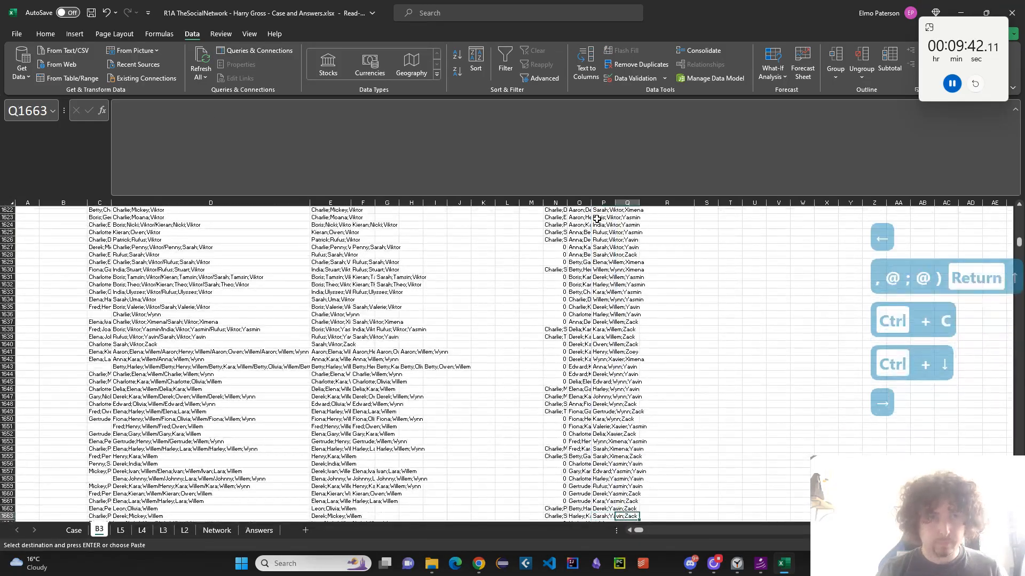
pyautogui.hotkey('ctrl', 'shift', 'Up')
pyautogui.hotkey('ctrl', 'v')
pyautogui.press('Up')
pyautogui.hotkey('ctrl', 'Up')
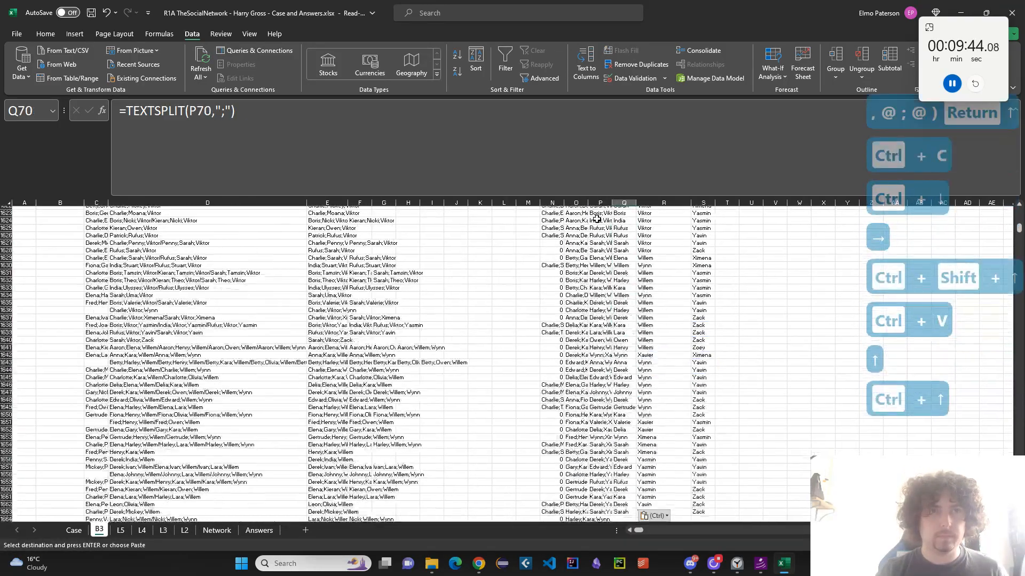
pyautogui.hotkey('ctrl', 'Down')
pyautogui.press('Up')
pyautogui.press('Up')
pyautogui.press('Up')
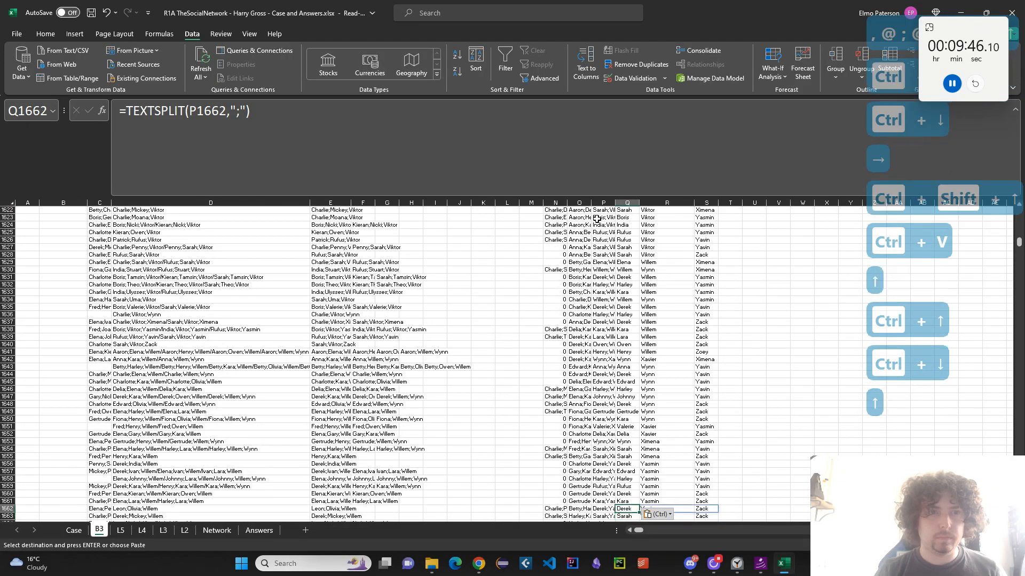
# Examine the split triangle names in columns Q to S at the final rows and at the first rows
pyautogui.press('Up')
pyautogui.press('Up')
pyautogui.press('Up')
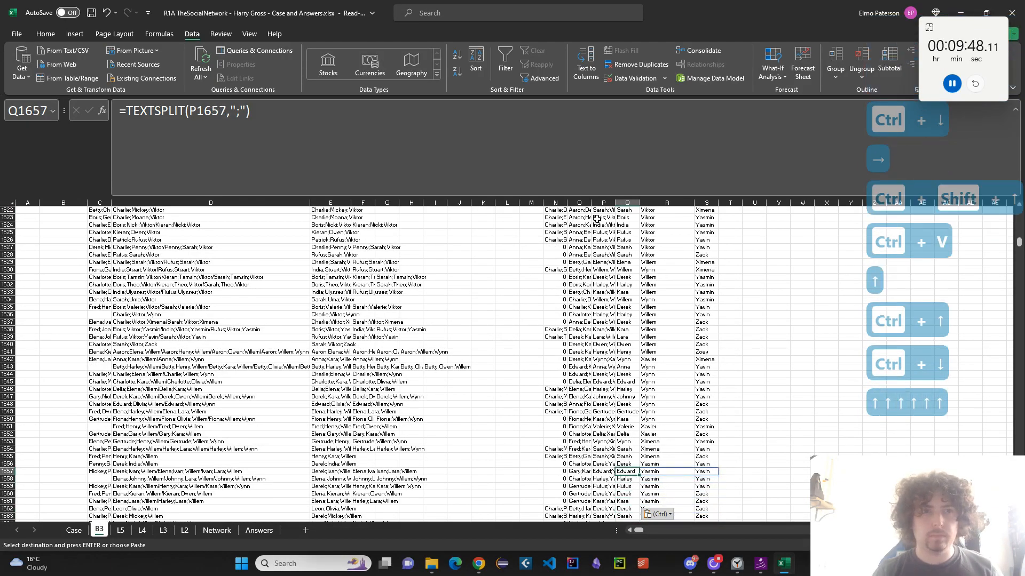
pyautogui.press('Right')
pyautogui.press('Up')
pyautogui.press('Right')
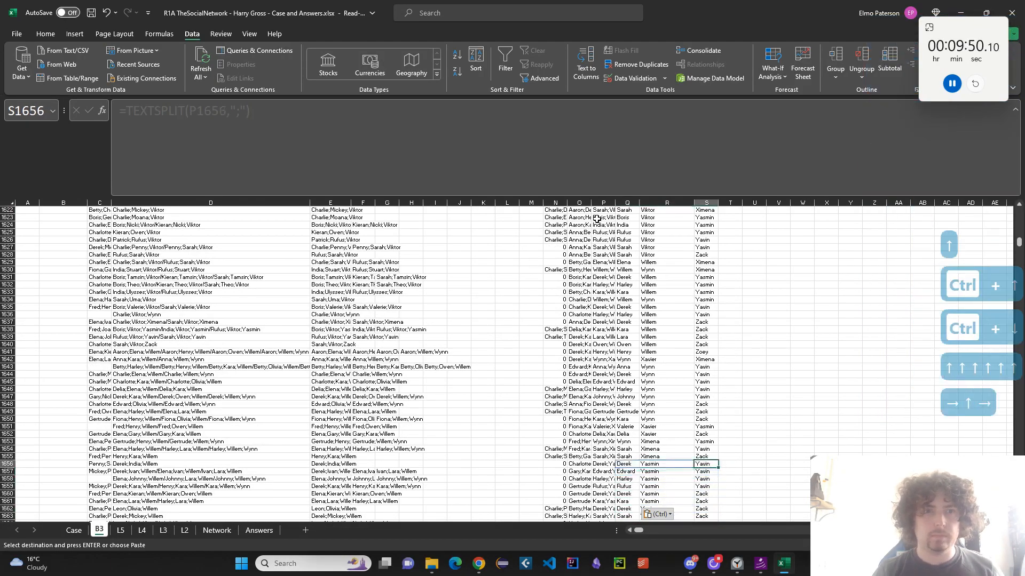
pyautogui.hotkey('ctrl', 'Up')
pyautogui.press('Up')
pyautogui.press('Down')
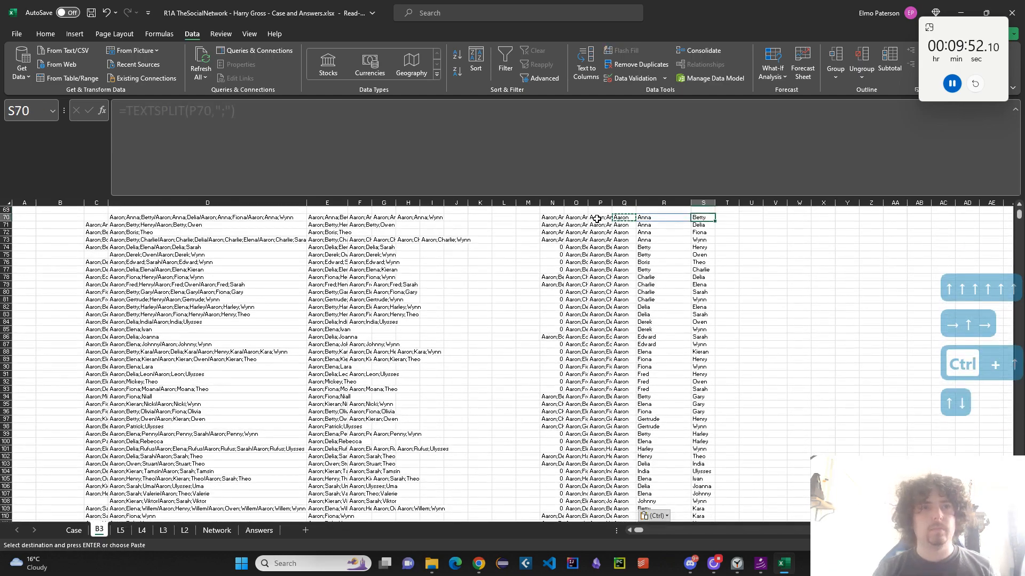
pyautogui.press('Left')
pyautogui.press('Left')
pyautogui.press('Right')
pyautogui.press('Right')
pyautogui.press('Down')
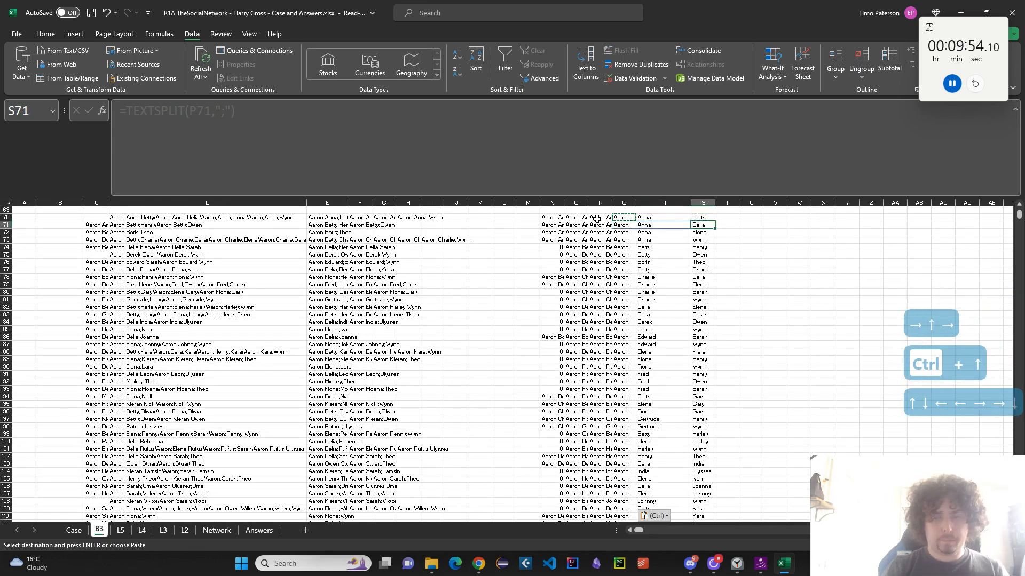
# Sort the first triangle's split names alphabetically by entering =TRANSPOSE(SORT(TRANSPOSE(Q70#))) in T70
pyautogui.press('Up')
pyautogui.press('Right')
pyautogui.write('=TRAN')
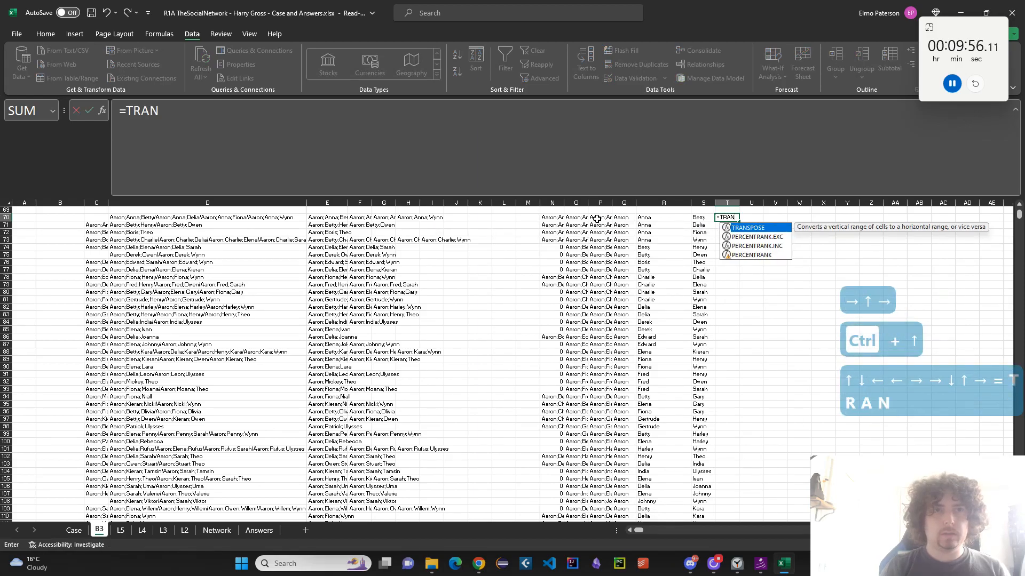
pyautogui.press('BackSpace')
pyautogui.press('BackSpace')
pyautogui.press('BackSpace')
pyautogui.press('BackSpace')
pyautogui.write('TRANS')
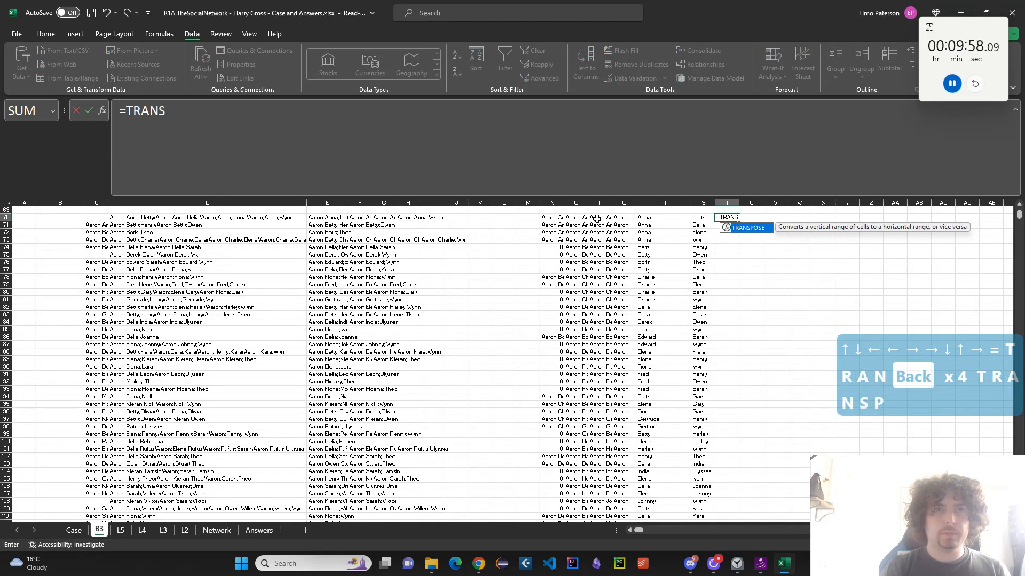
pyautogui.write('POSE(SORT(TR')
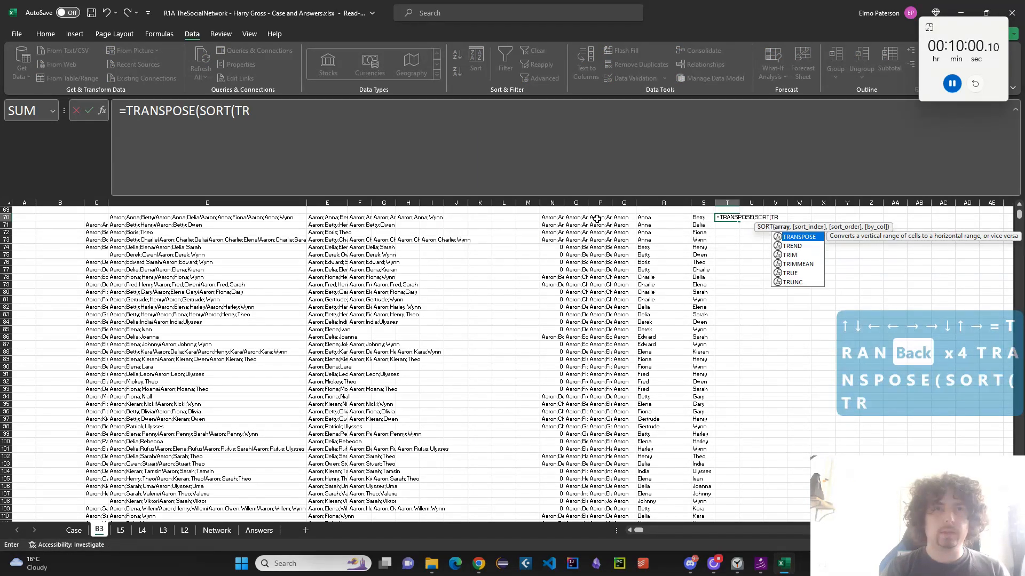
pyautogui.write('ANSPOR')
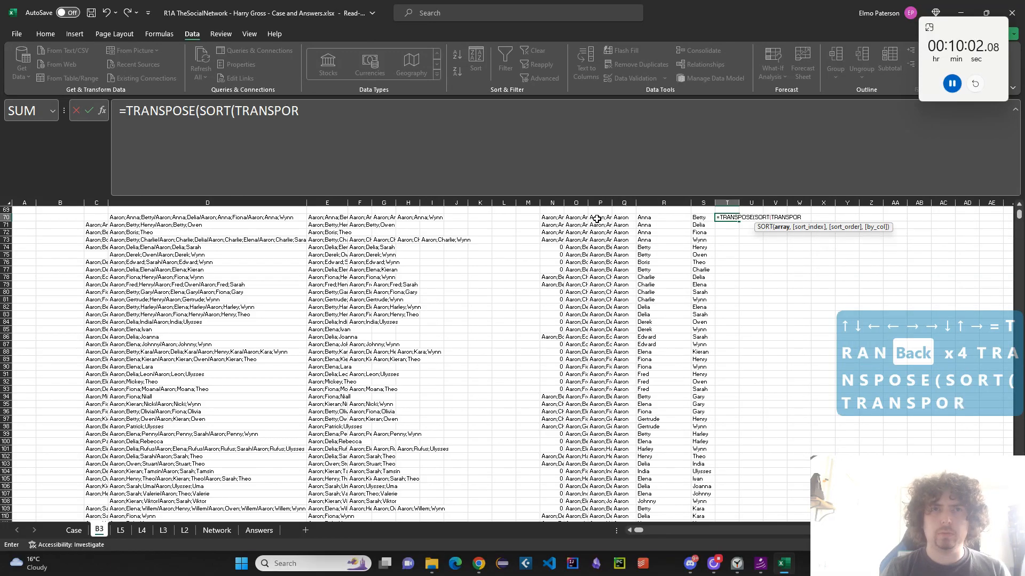
pyautogui.hotkey('shift', 'BackSpace')
pyautogui.write('SE(')
pyautogui.press('Left')
pyautogui.press('Left')
pyautogui.press('Left')
pyautogui.press('Left')
pyautogui.press('Left')
pyautogui.press('Right')
pyautogui.press('Right')
pyautogui.write('#')
pyautogui.press('Return')
pyautogui.press('Return')
# Copy the T70 sorting formula down column T to T1663, the last row of split names
pyautogui.press('Up')
pyautogui.hotkey('ctrl', 'c')
pyautogui.press('Left')
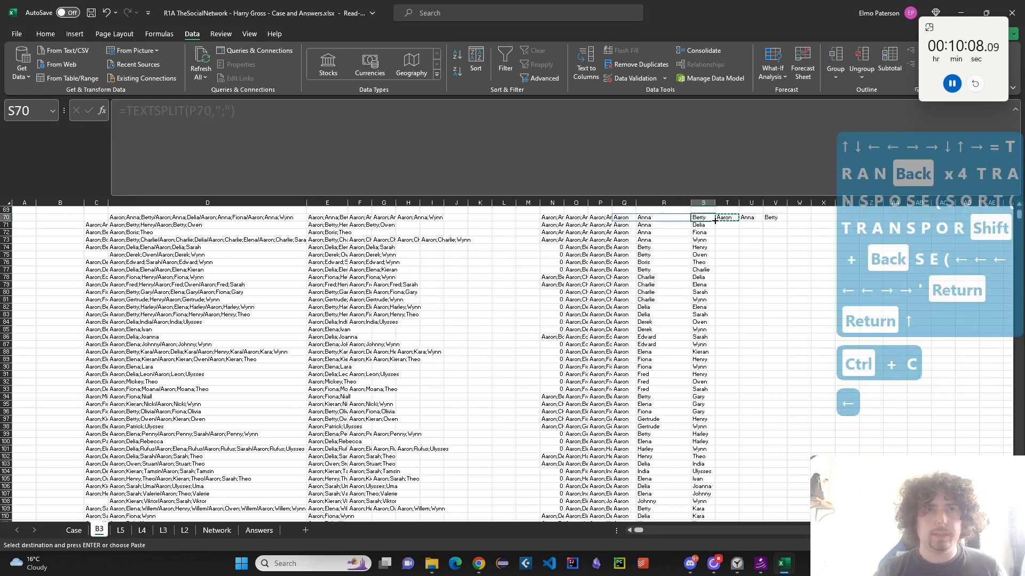
pyautogui.hotkey('ctrl', 'Down')
pyautogui.press('Right')
pyautogui.hotkey('ctrl', 'shift', 'Up')
pyautogui.hotkey('ctrl', 'v')
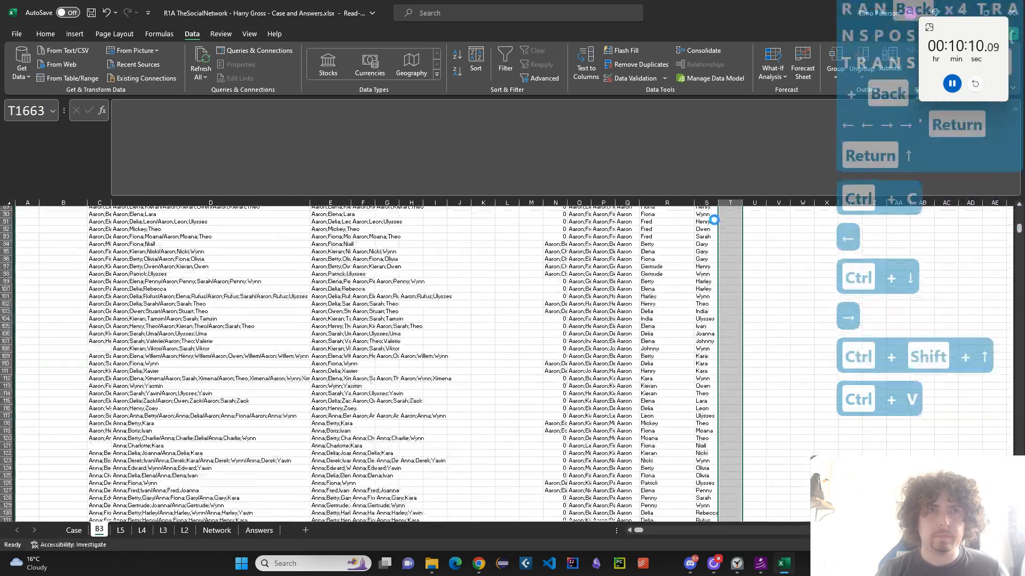
pyautogui.press('Up')
pyautogui.press('ctrl')
pyautogui.press('Down')
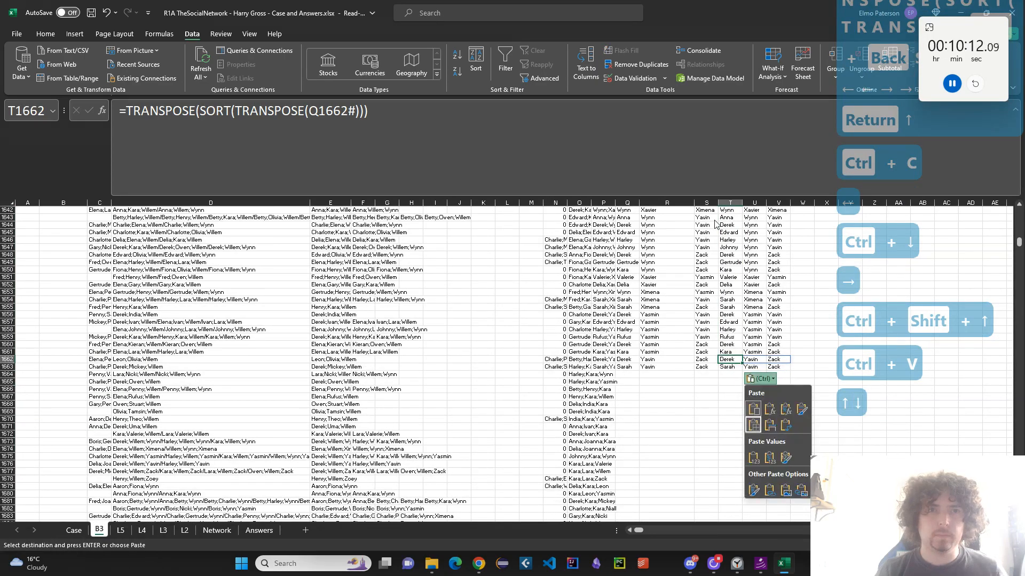
pyautogui.press('Escape')
pyautogui.press('Down')
# Examine the sorted names in the first rows of columns T to V and the formula in T70
pyautogui.hotkey('ctrl', 'Up')
pyautogui.press('Right')
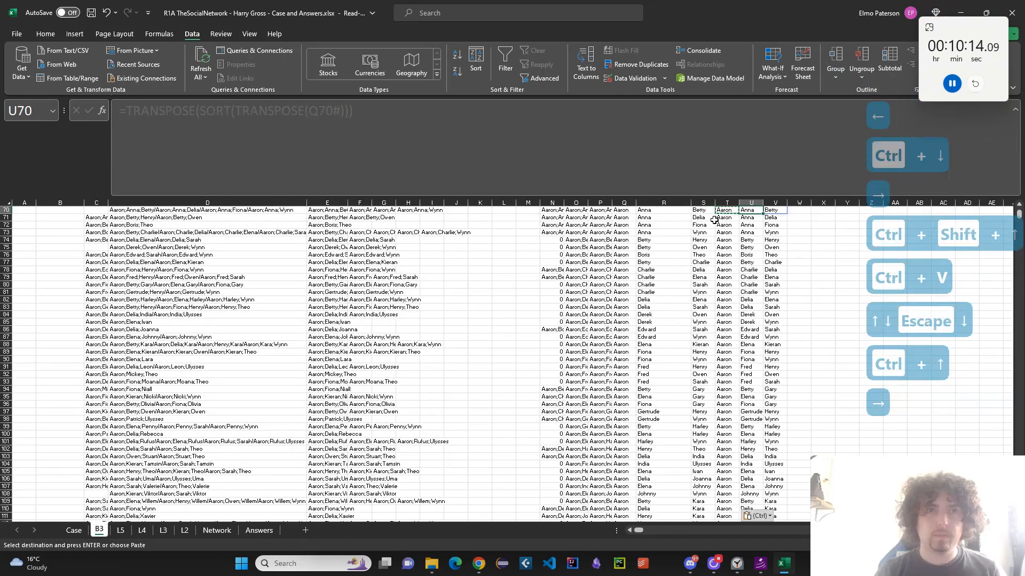
pyautogui.click(751, 389)
pyautogui.scroll(3, 771, 398)
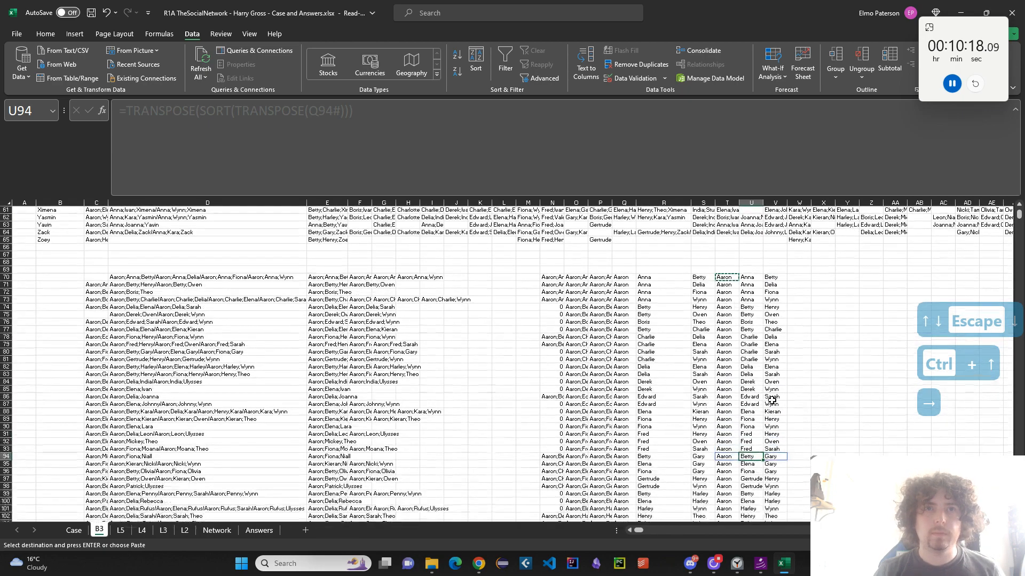
pyautogui.click(729, 275)
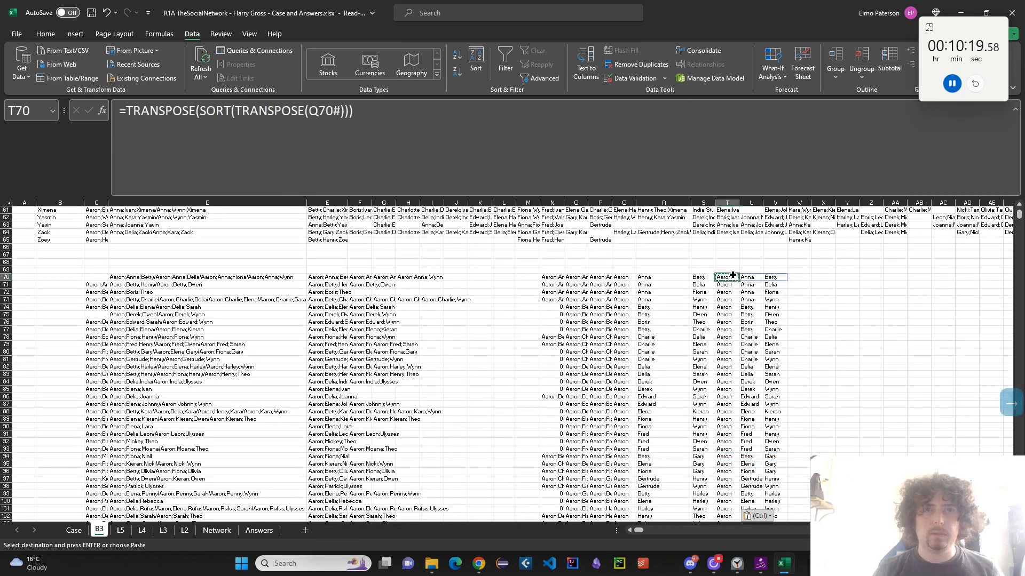
# Join the sorted names by entering =TEXTJOIN("",1,T70#) in W70 and fill the formula down column W beside the sorted triangles
pyautogui.click(805, 277)
pyautogui.write('=TE')
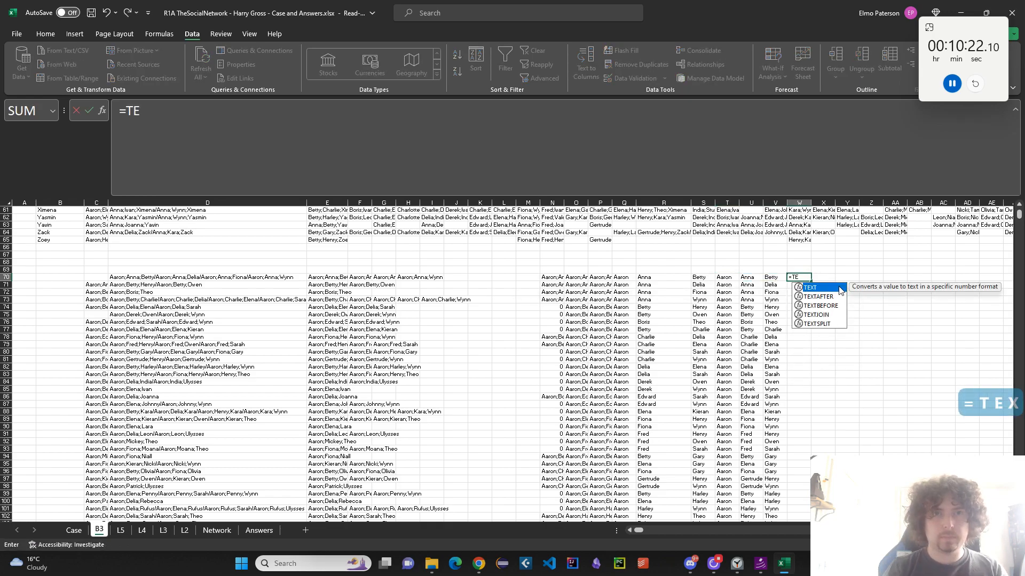
pyautogui.write('XTJOIN("",')
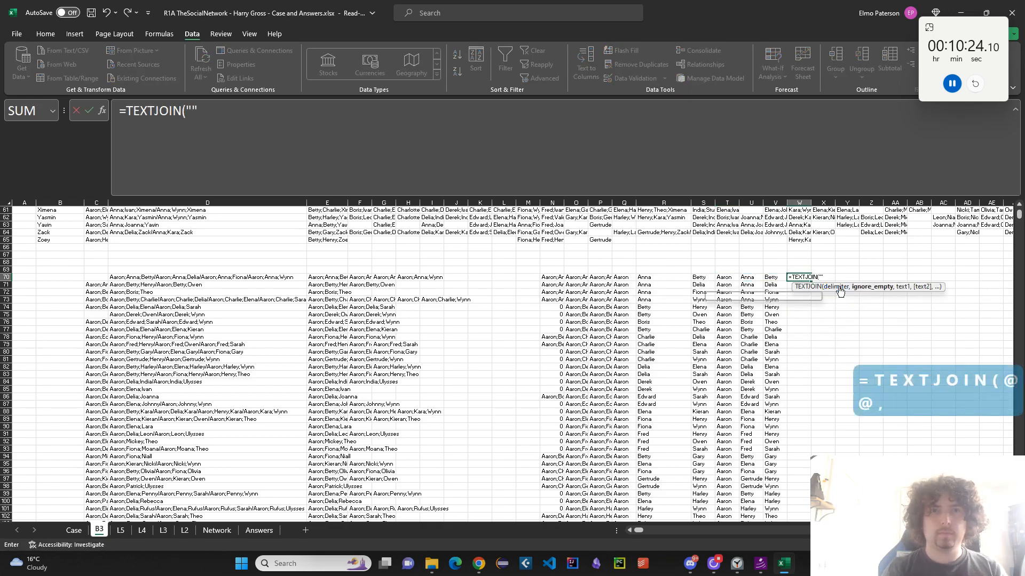
pyautogui.write('1,')
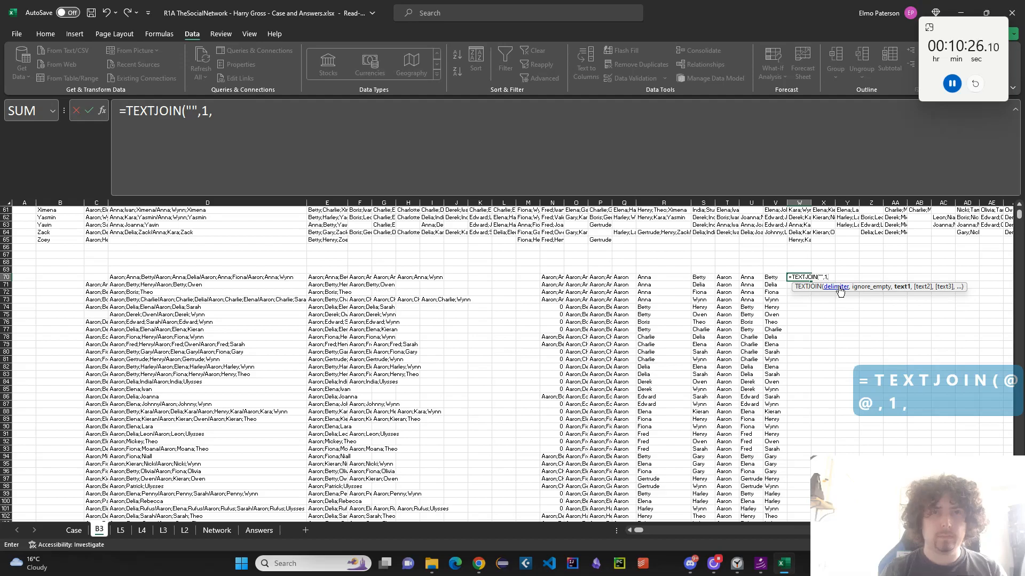
pyautogui.press('Left')
pyautogui.press('Left')
pyautogui.press('Left')
pyautogui.press('BackSpace')
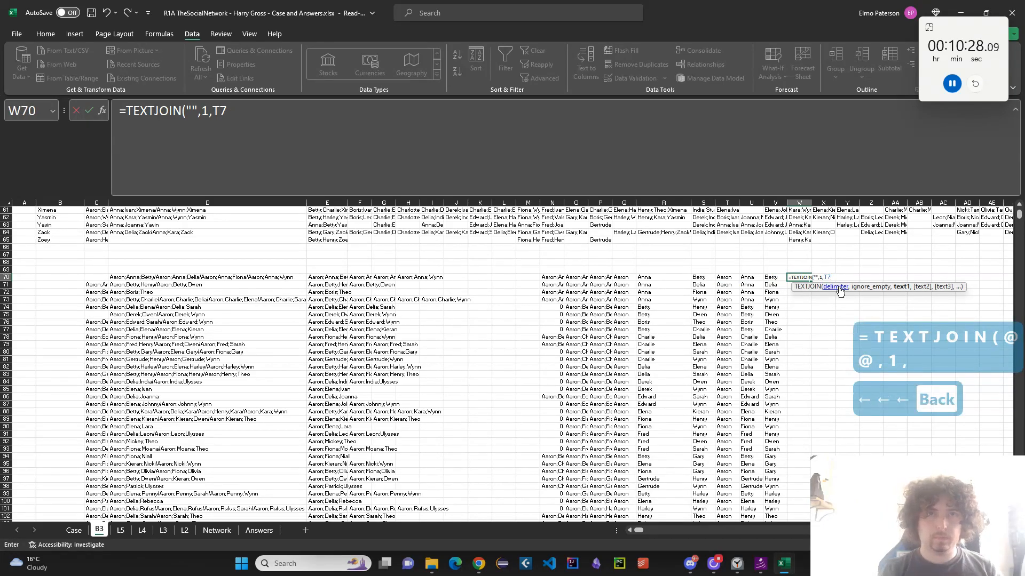
pyautogui.write('0')
pyautogui.press('Return')
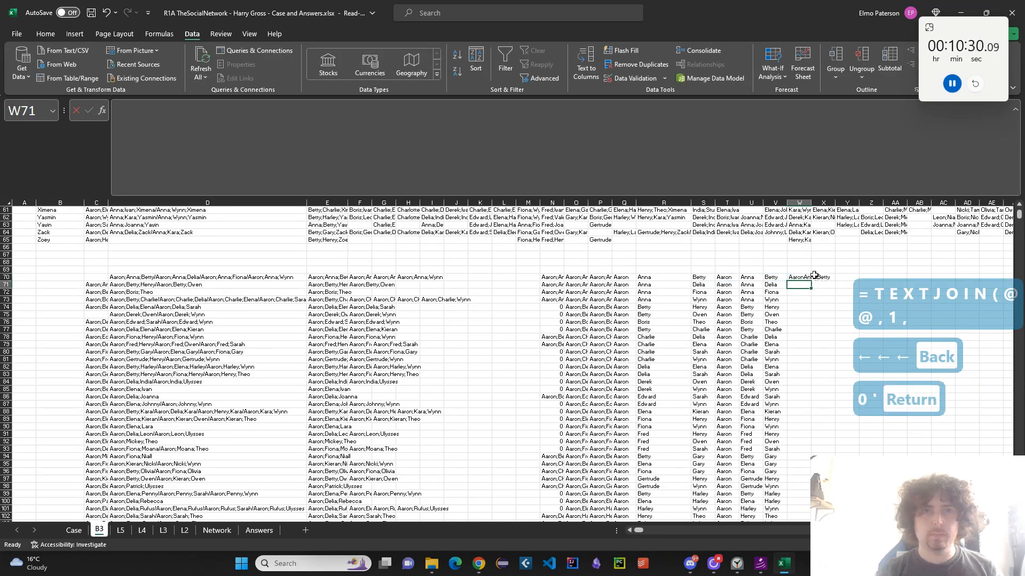
pyautogui.click(809, 278)
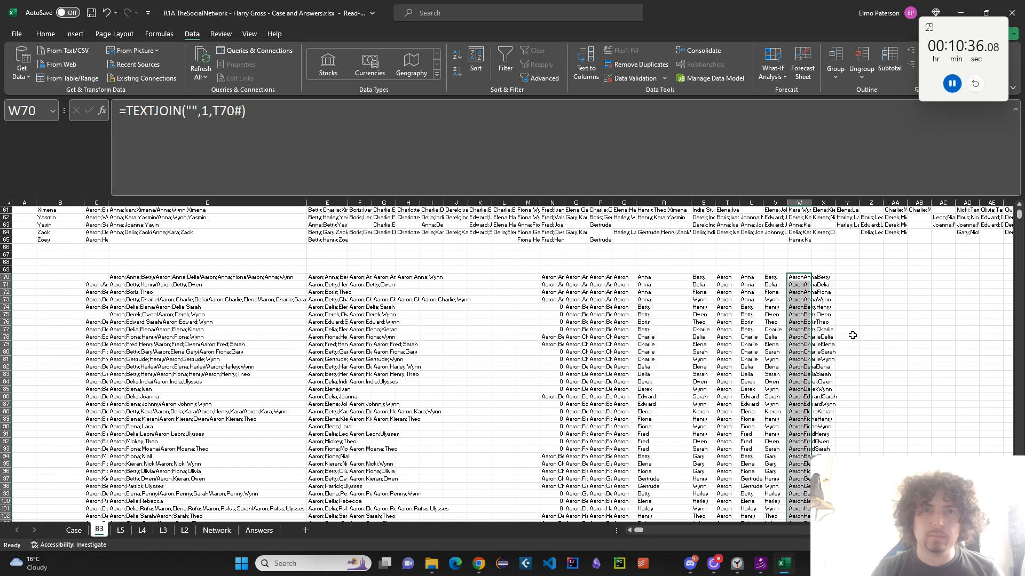
pyautogui.scroll(2, 852, 335)
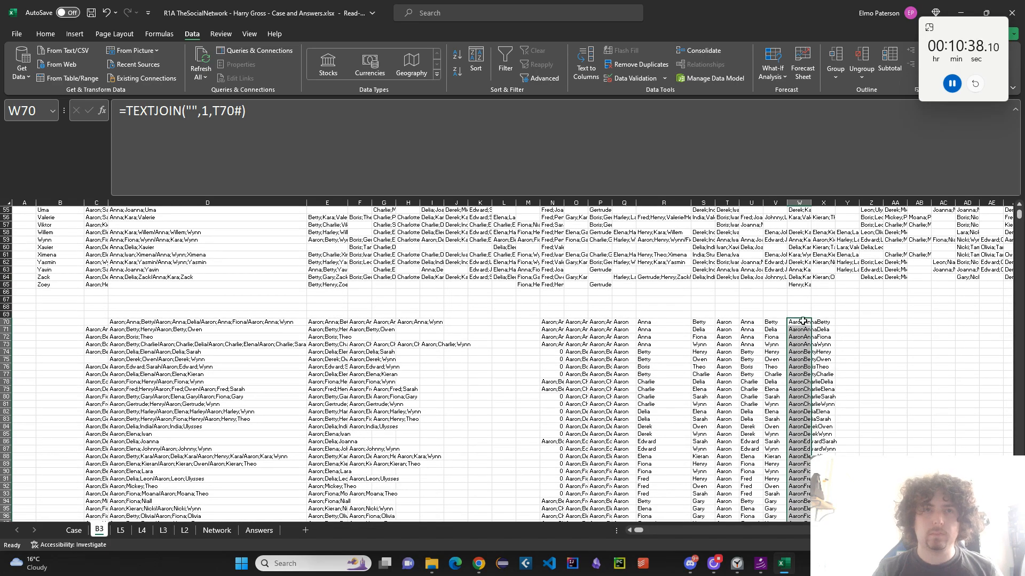
# Review the Bonus 3 question on the Case sheet and inspect the friend-pair data table on sheet B3
pyautogui.click(73, 531)
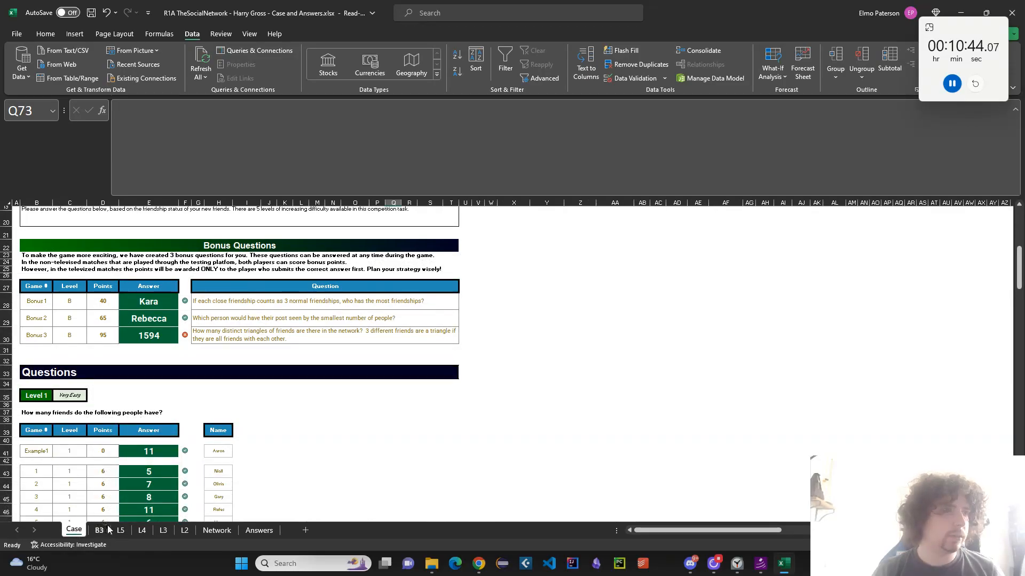
pyautogui.click(99, 531)
pyautogui.scroll(2, 541, 466)
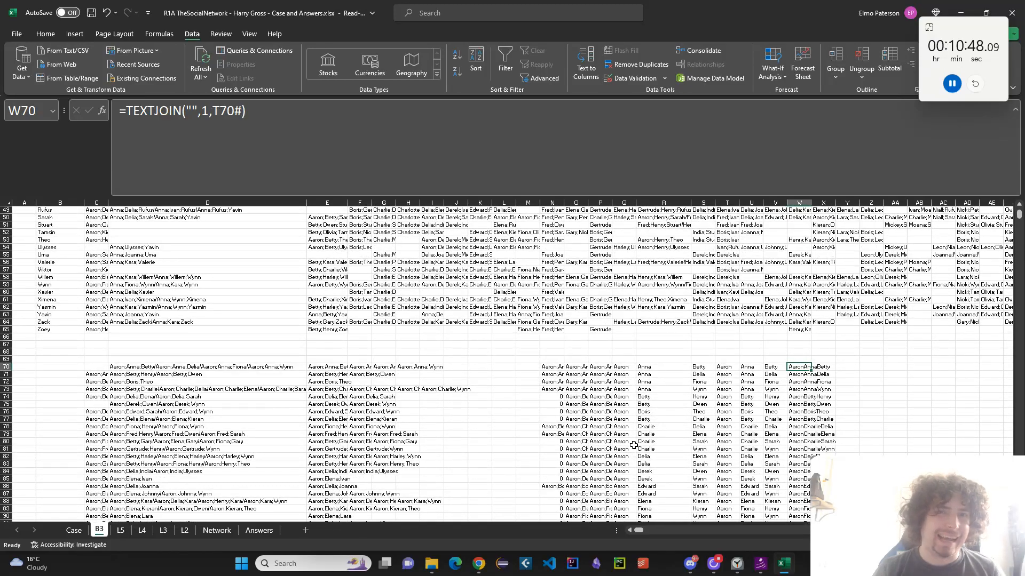
pyautogui.click(632, 444)
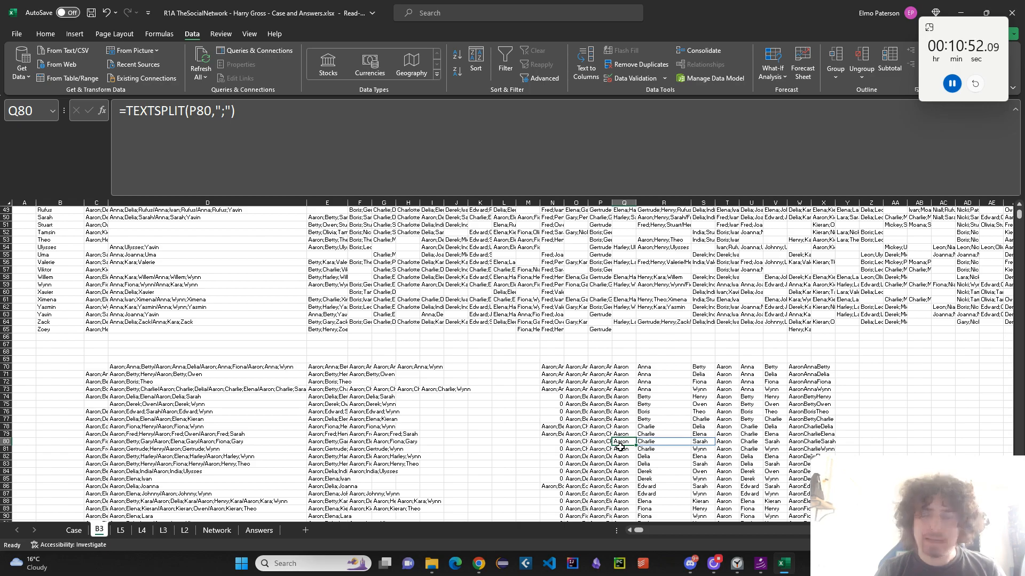
pyautogui.scroll(16, 620, 446)
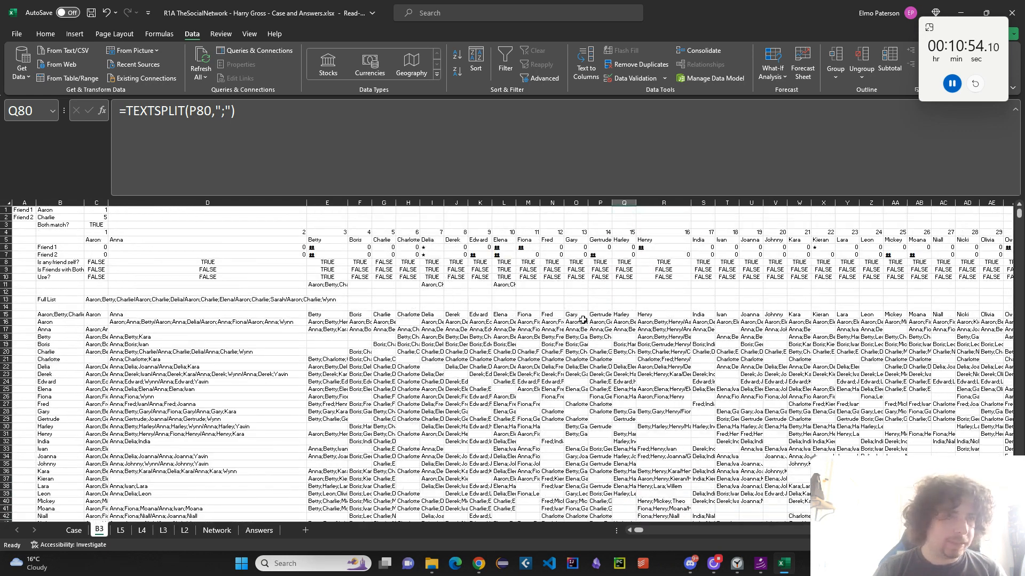
pyautogui.click(502, 404)
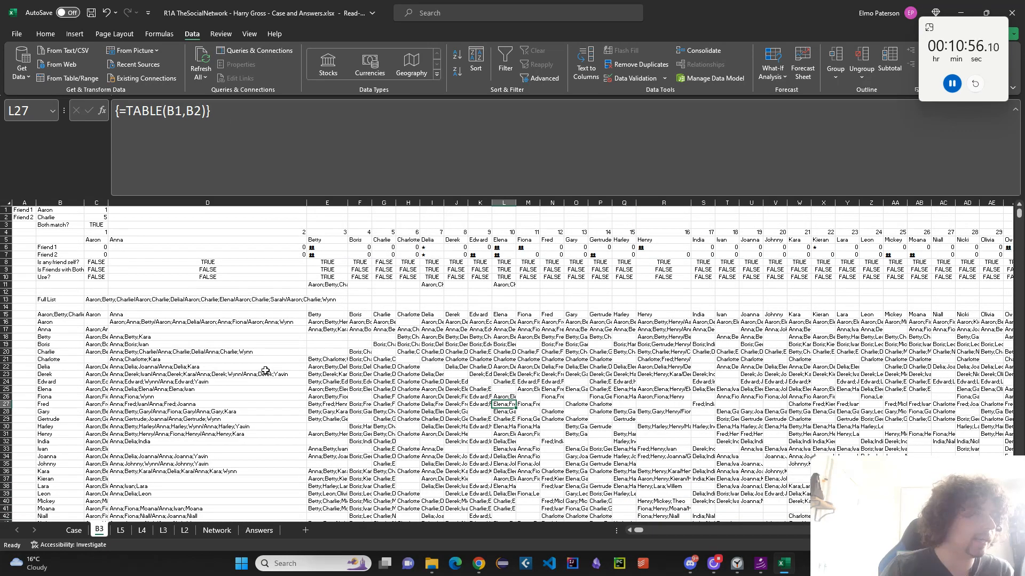
pyautogui.rightClick(7, 265)
pyautogui.click(37, 369)
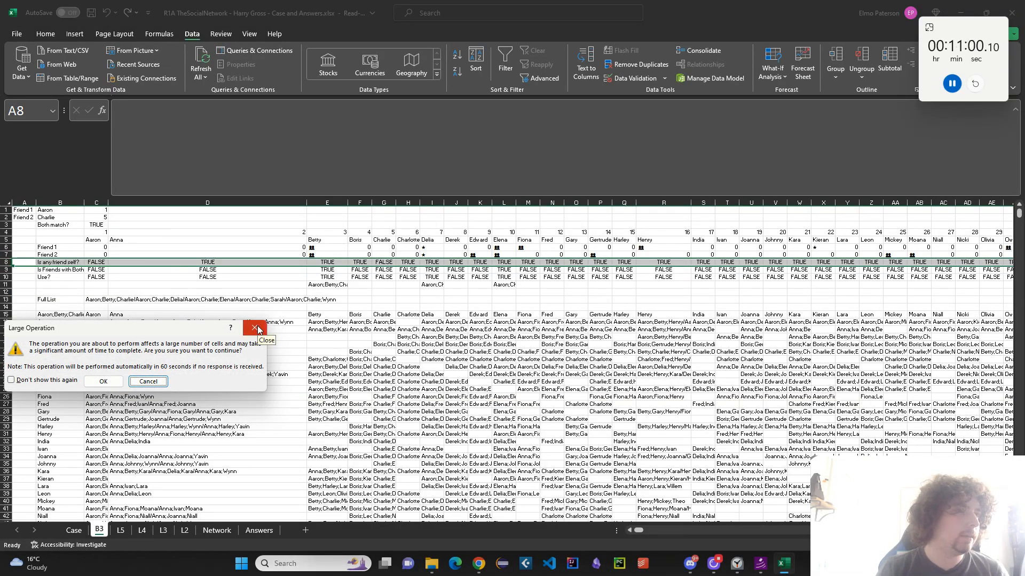
pyautogui.click(103, 381)
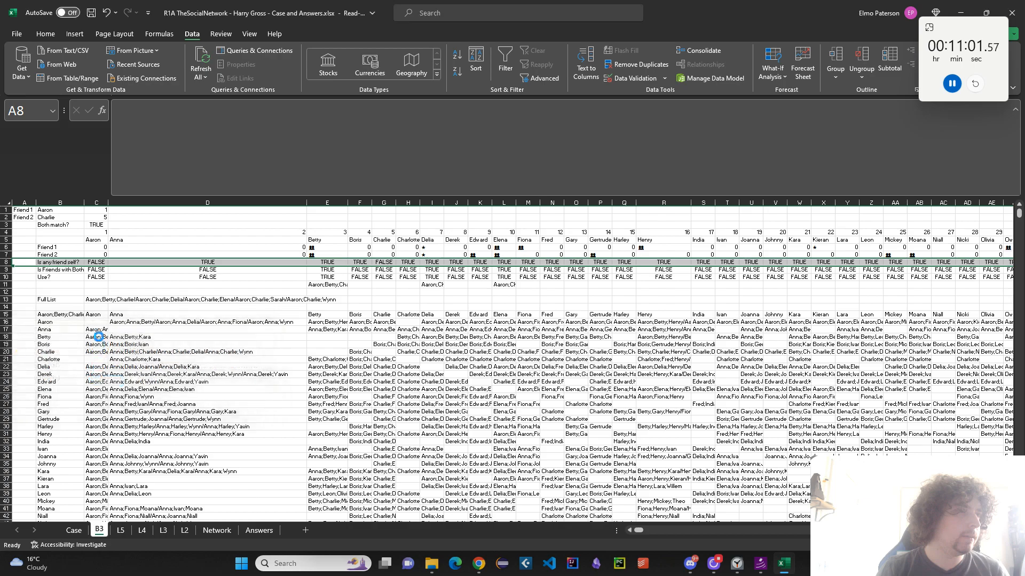
pyautogui.click(69, 263)
pyautogui.write('A')
pyautogui.press('BackSpace')
pyautogui.hotkey('ctrl', 'z')
pyautogui.hotkey('ctrl', 'z')
pyautogui.hotkey('ctrl', 'z')
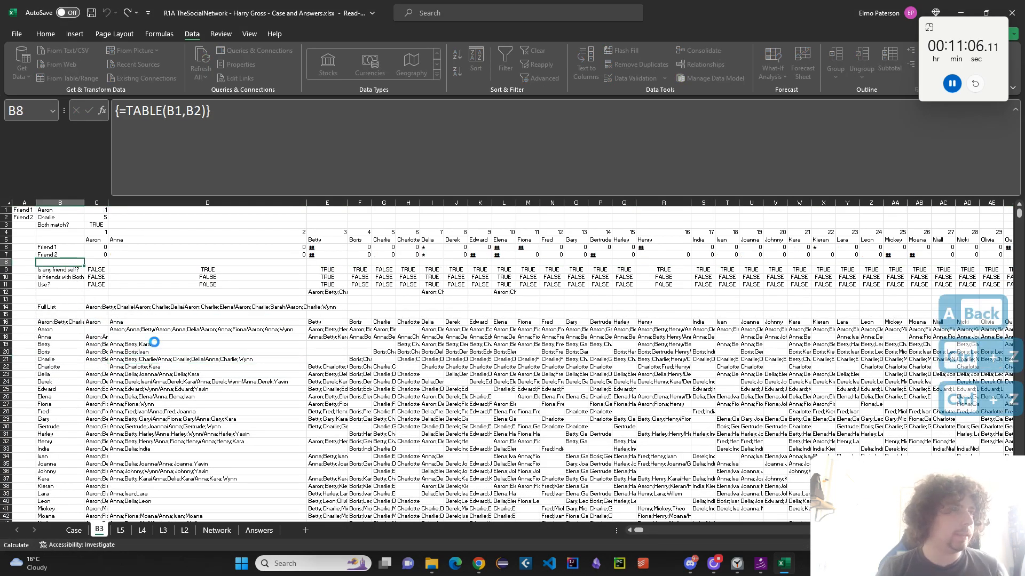
pyautogui.hotkey('ctrl', 'z')
pyautogui.hotkey('ctrl', 'z')
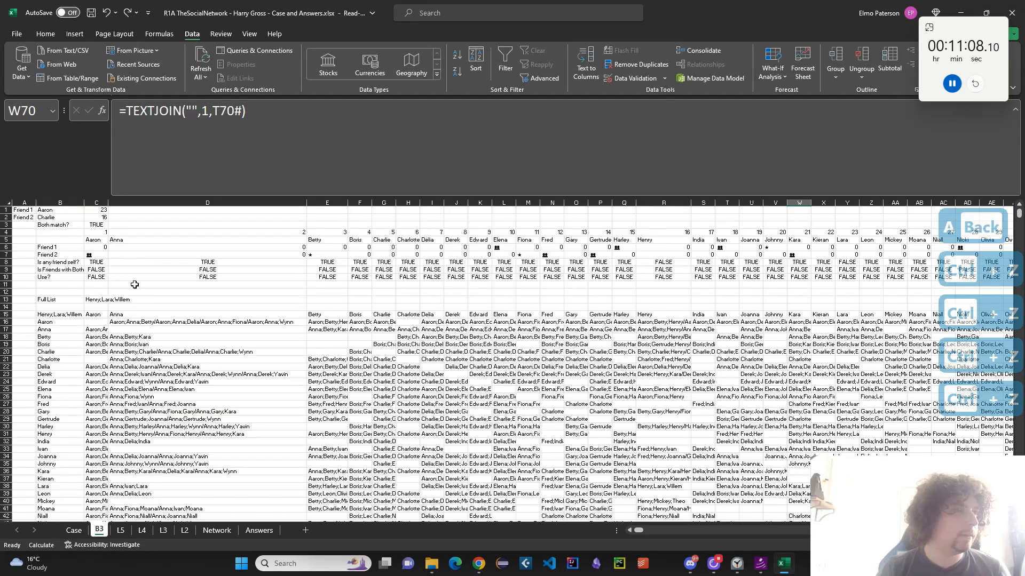
# Label D3 on sheet B3 as "Friends with each other?" for an added check on the two selected friends
pyautogui.click(46, 231)
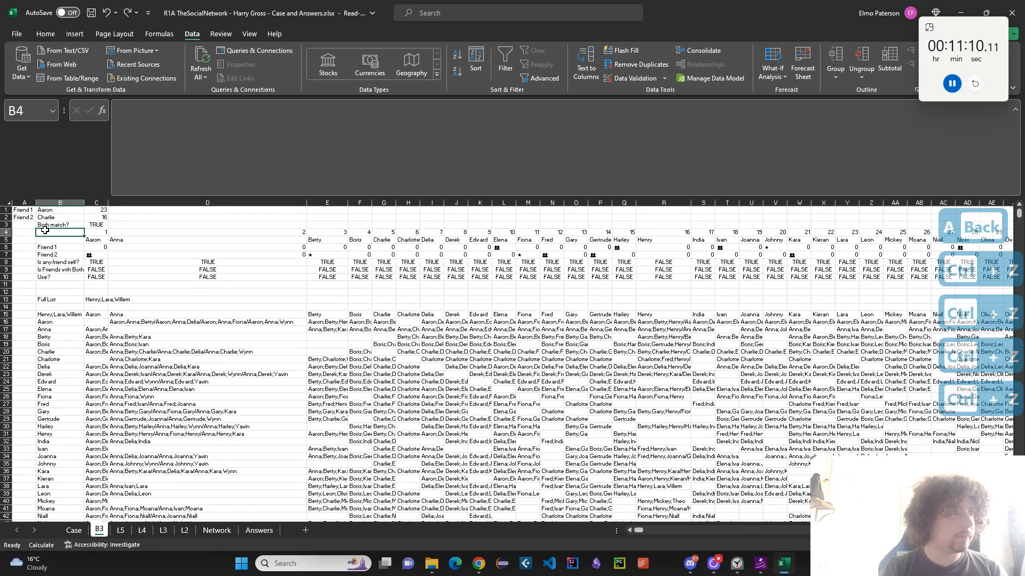
pyautogui.hotkey('ctrl', 'z')
pyautogui.press('Right')
pyautogui.press('Up')
pyautogui.write('Friends wit')
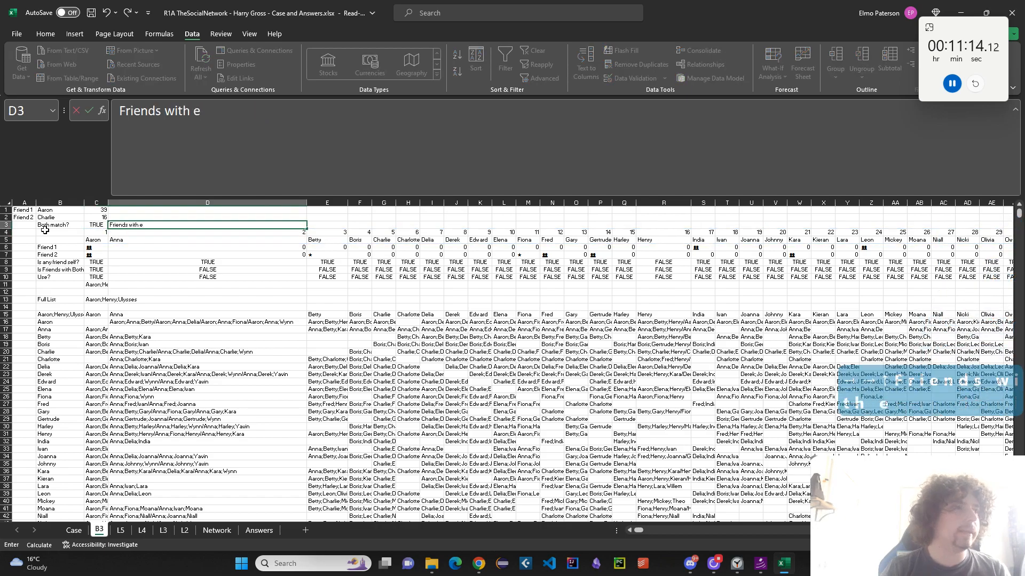
pyautogui.write('h each other?')
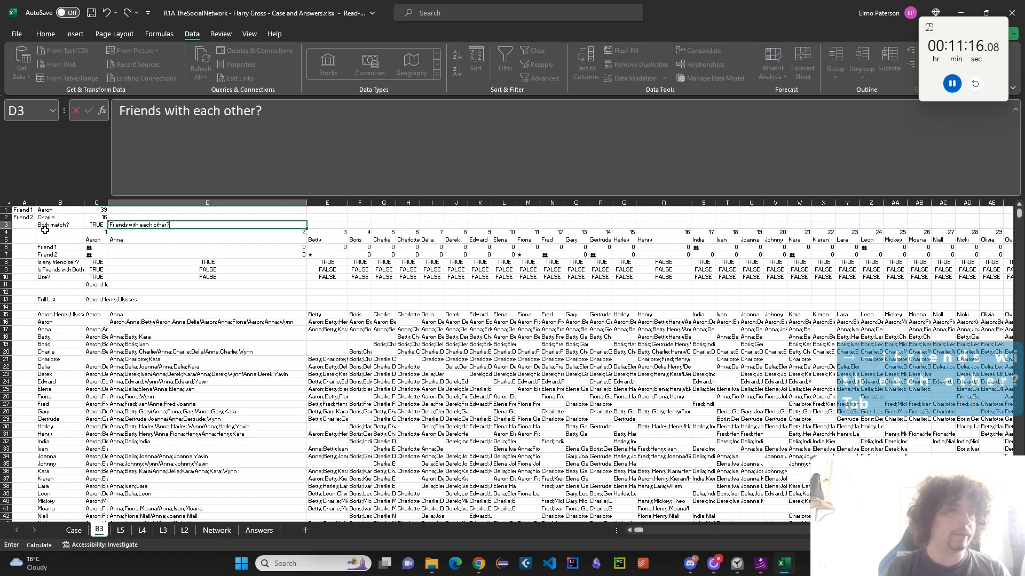
pyautogui.press('Tab')
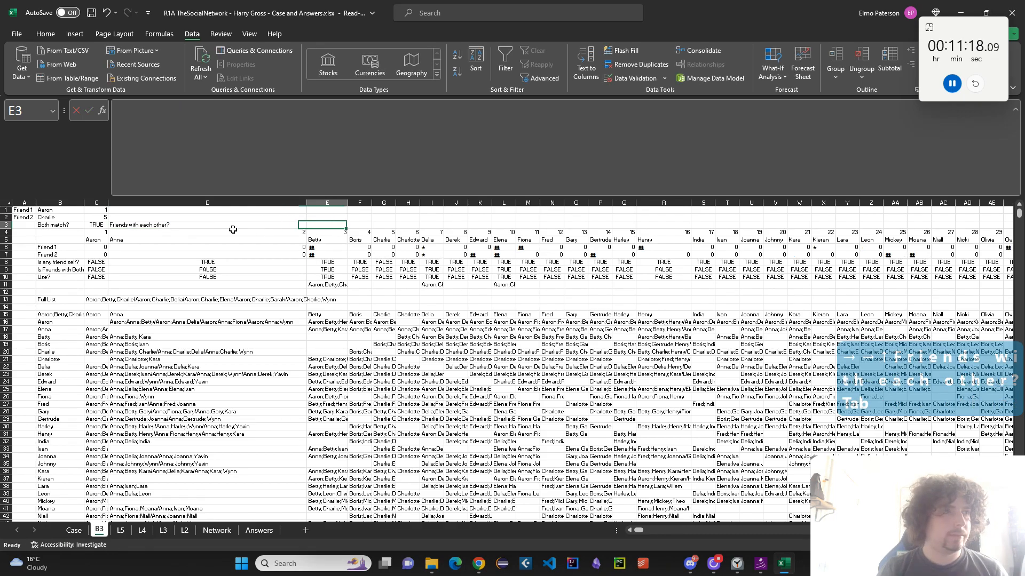
# Enter =XLOOKUP(B2,C5:AZ5,C6:AZ6)<>0 in E3 to test whether the second friend is linked to the first
pyautogui.write('=XLOOKUP(')
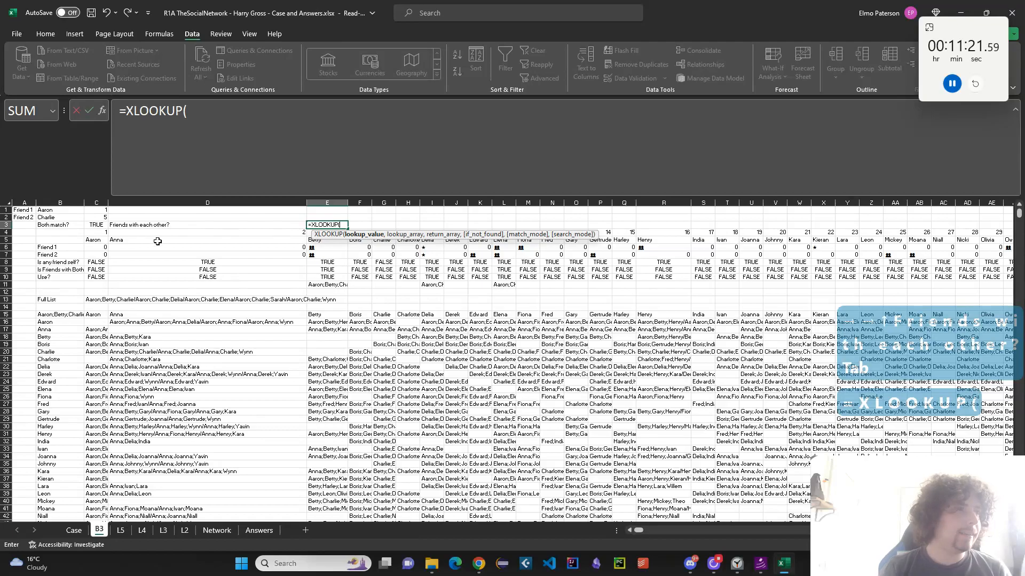
pyautogui.click(80, 210)
pyautogui.click(80, 217)
pyautogui.write(',')
pyautogui.click(96, 240)
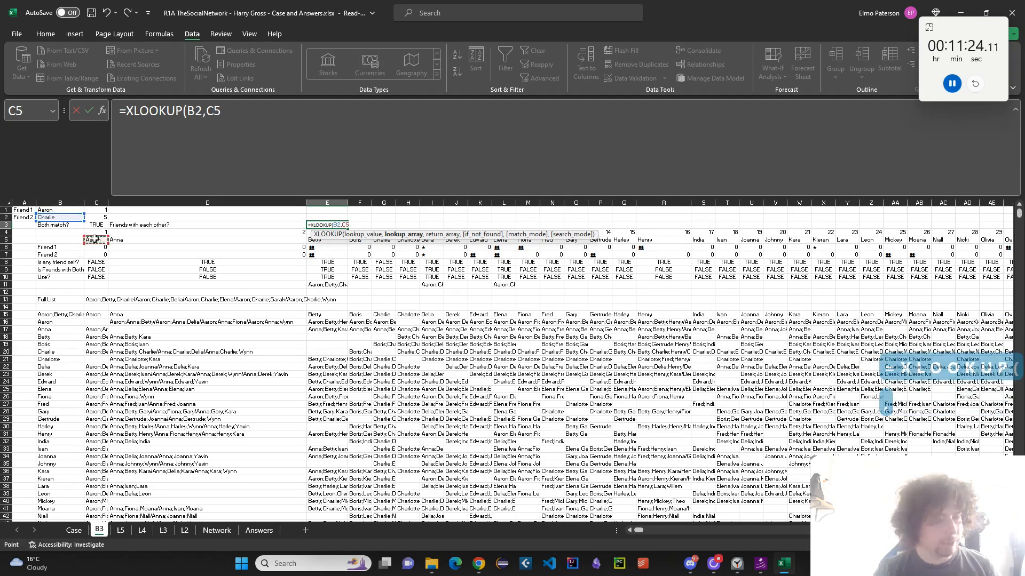
pyautogui.hotkey('ctrl', 'shift', 'Right')
pyautogui.write(',')
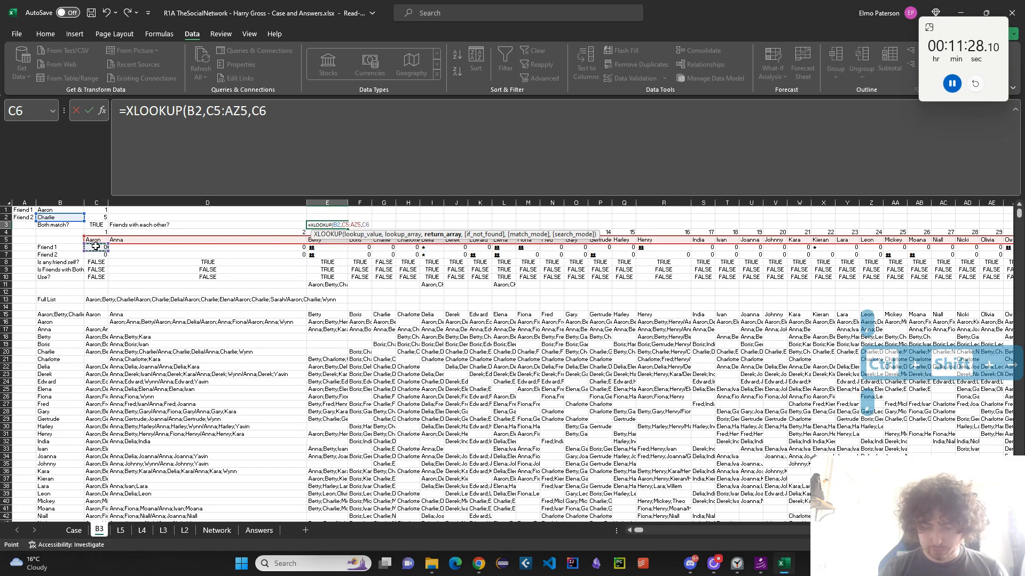
pyautogui.hotkey('ctrl', 'shift', 'Right')
pyautogui.press('Return')
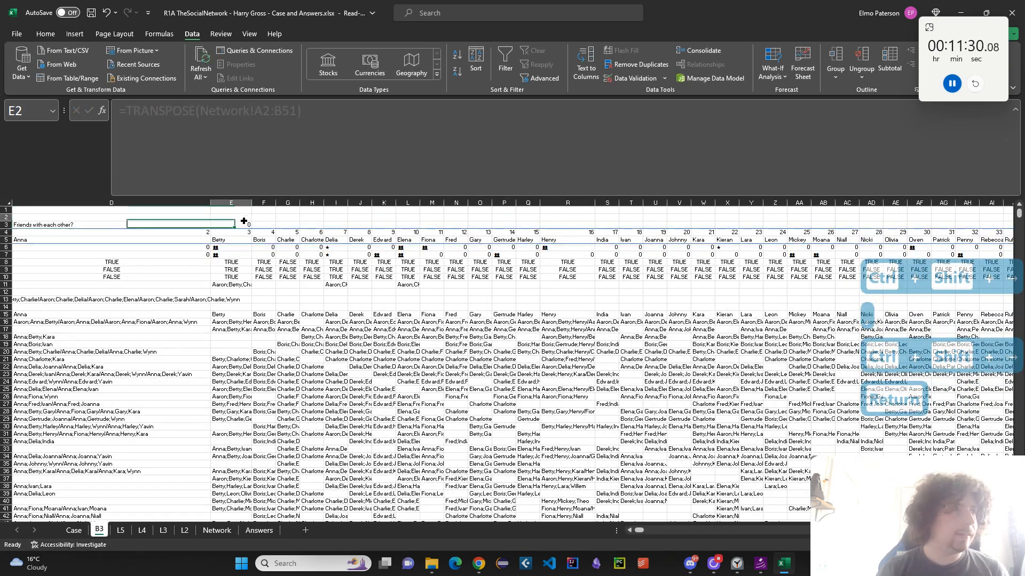
pyautogui.click(230, 225)
pyautogui.click(346, 139)
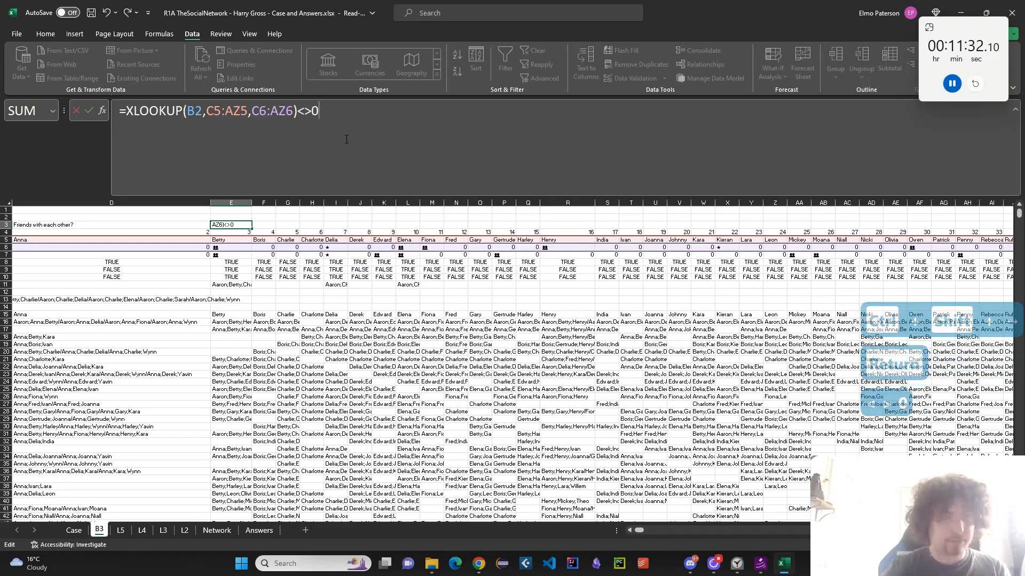
pyautogui.press('Return')
# Add $E$3 to the "Use?" condition in C10 so the formula reads =AND(C8:C9,$C$3,$E$3)
pyautogui.press('Left')
pyautogui.press('Left')
pyautogui.press('Left')
pyautogui.press('Left')
pyautogui.press('Down')
pyautogui.press('Down')
pyautogui.press('Down')
pyautogui.press('Right')
pyautogui.press('Right')
pyautogui.press('Down')
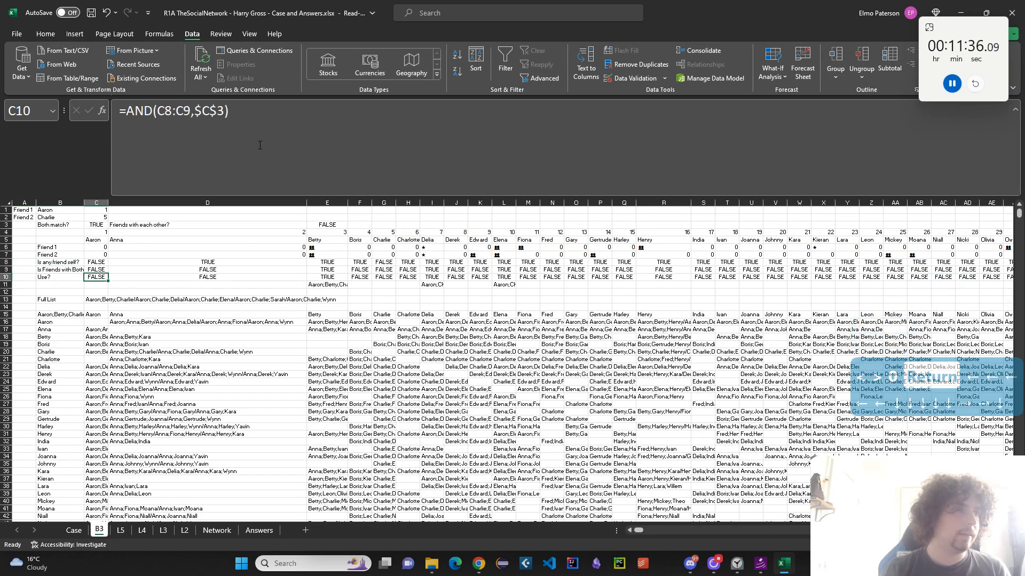
pyautogui.click(227, 132)
pyautogui.write(',')
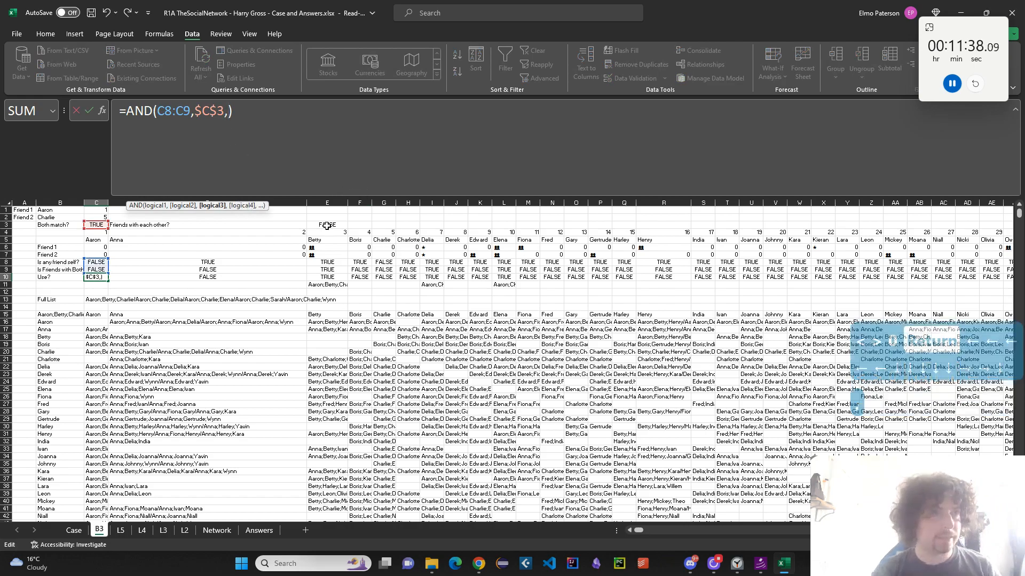
pyautogui.click(326, 225)
pyautogui.press('F4')
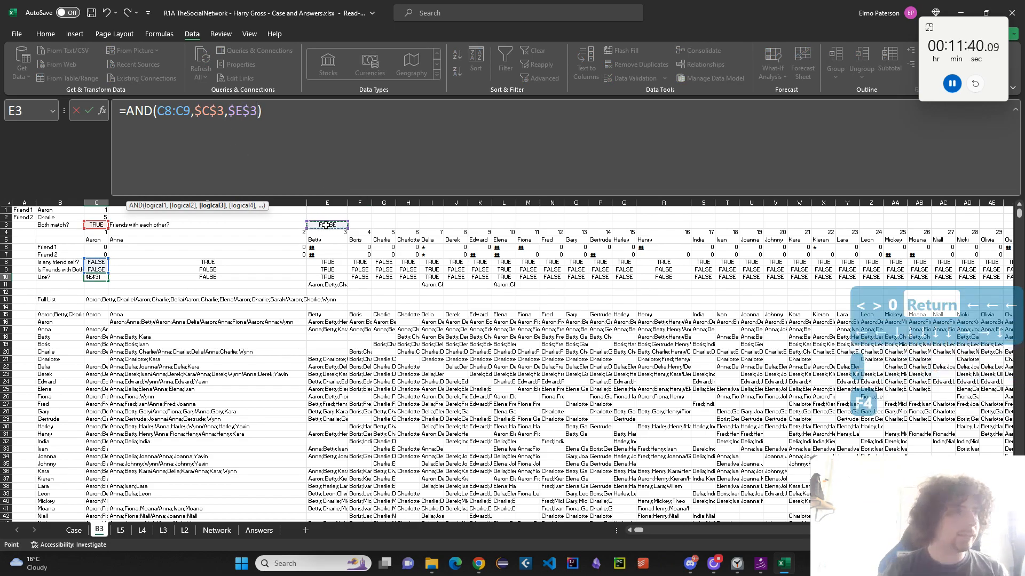
pyautogui.press('Return')
# Copy the C10 formula across the rest of the "Use?" row
pyautogui.hotkey('ctrl', 'c')
pyautogui.hotkey('ctrl', 'shift', 'Right')
pyautogui.hotkey('ctrl', 'v')
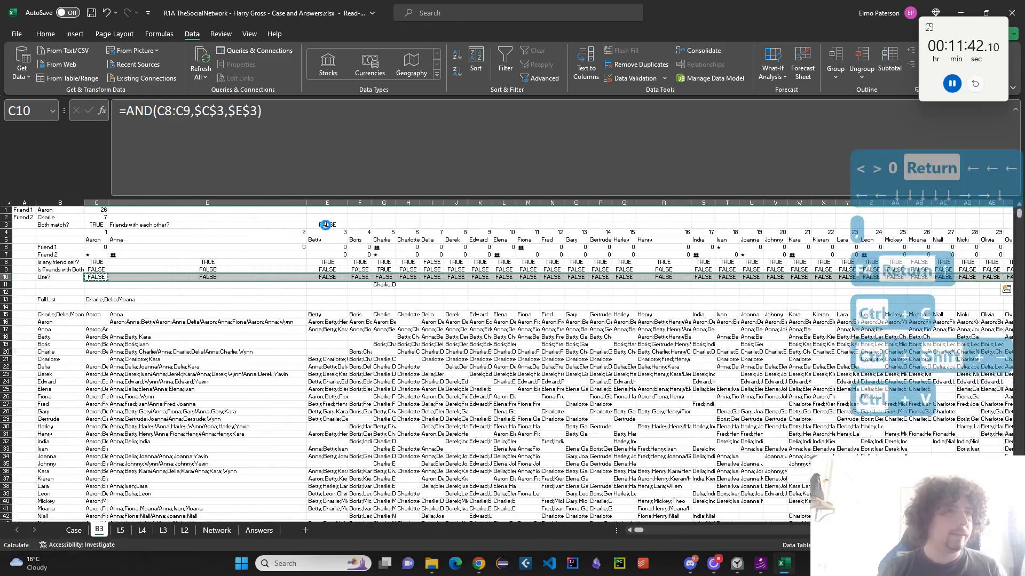
# Examine the recalculated full list, the friend-pair data table and the name-splitting formulas starting in row 70
pyautogui.press('Down')
pyautogui.press('Down')
pyautogui.press('Down')
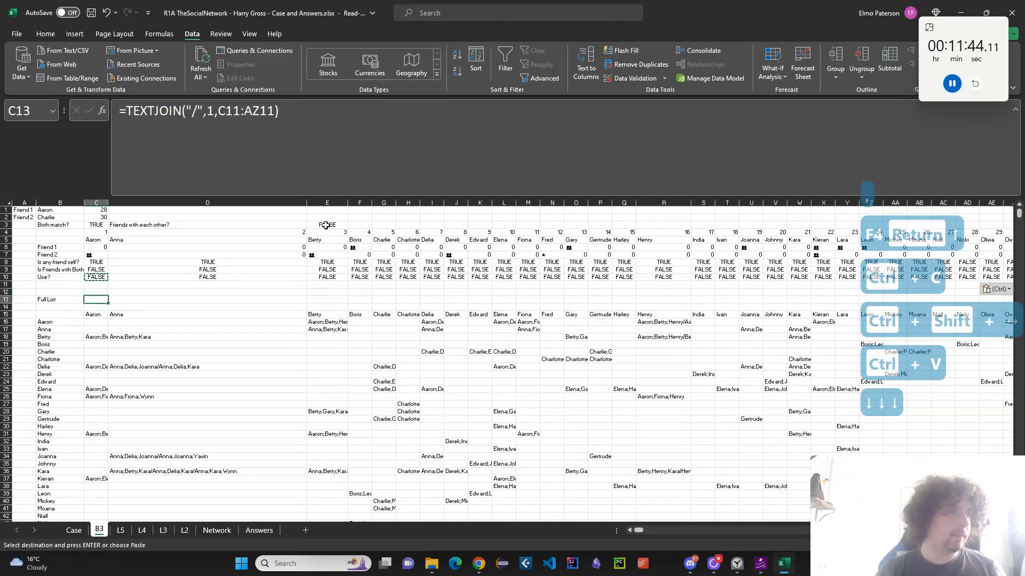
pyautogui.scroll(-15, 559, 430)
pyautogui.scroll(3, 557, 433)
pyautogui.click(456, 330)
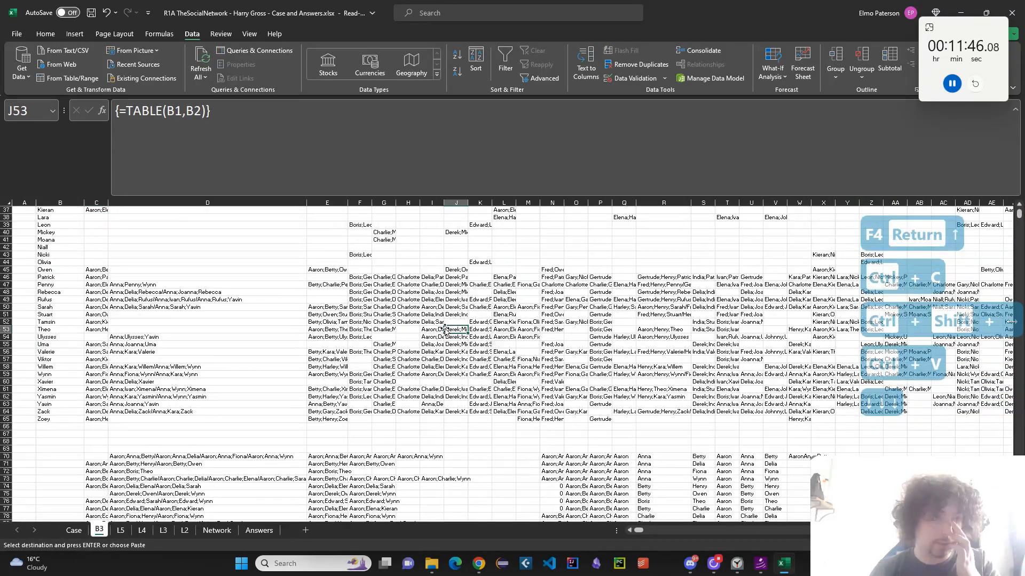
pyautogui.scroll(-1, 405, 330)
pyautogui.click(364, 330)
pyautogui.scroll(-3, 613, 455)
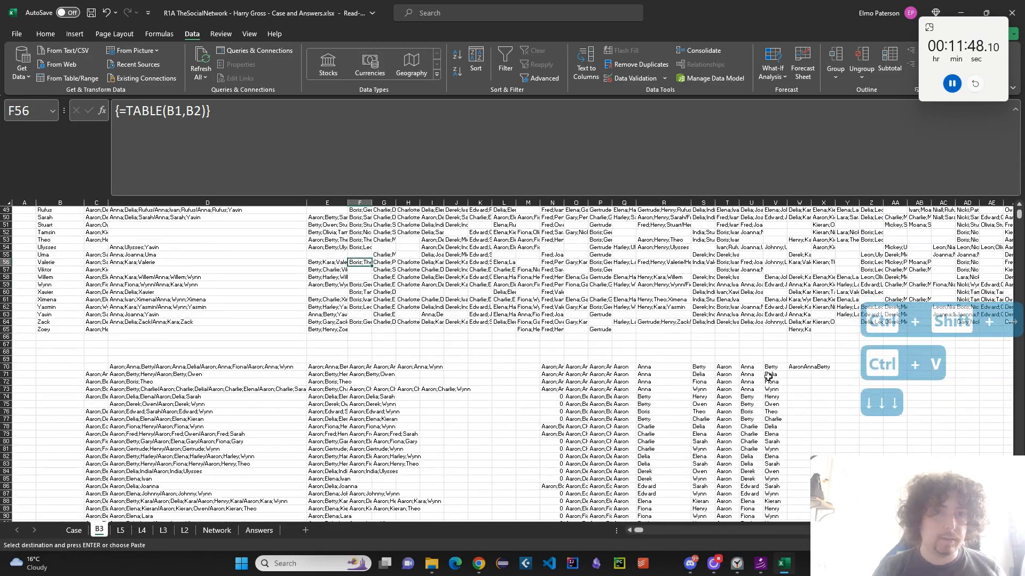
pyautogui.click(780, 368)
pyautogui.click(704, 367)
pyautogui.press('Left')
pyautogui.press('Left')
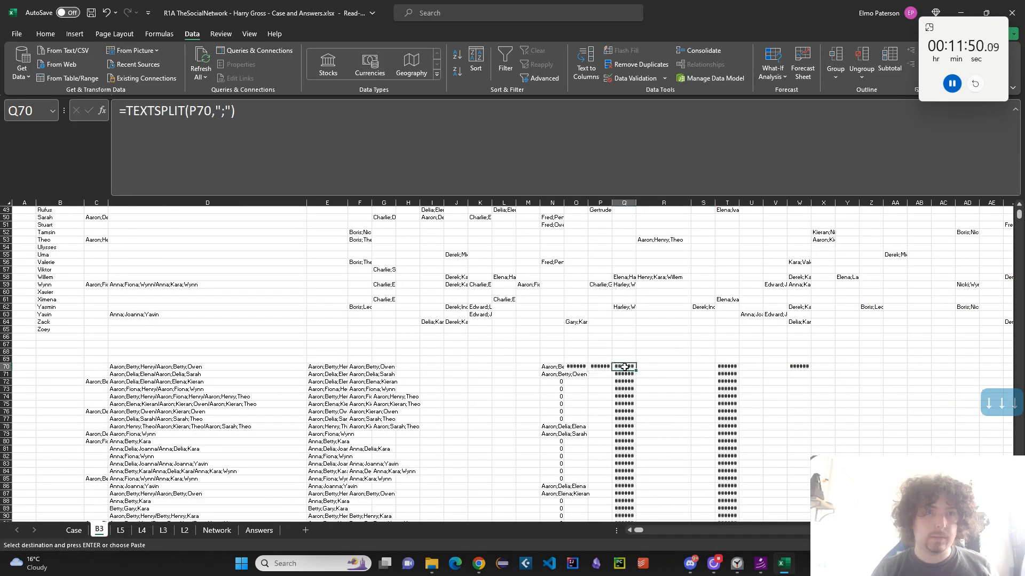
# Inspect how far the split triangle lists in columns D and E extend and where the E formulas start returning errors
pyautogui.hotkey('ctrl', 'shift', 'Down')
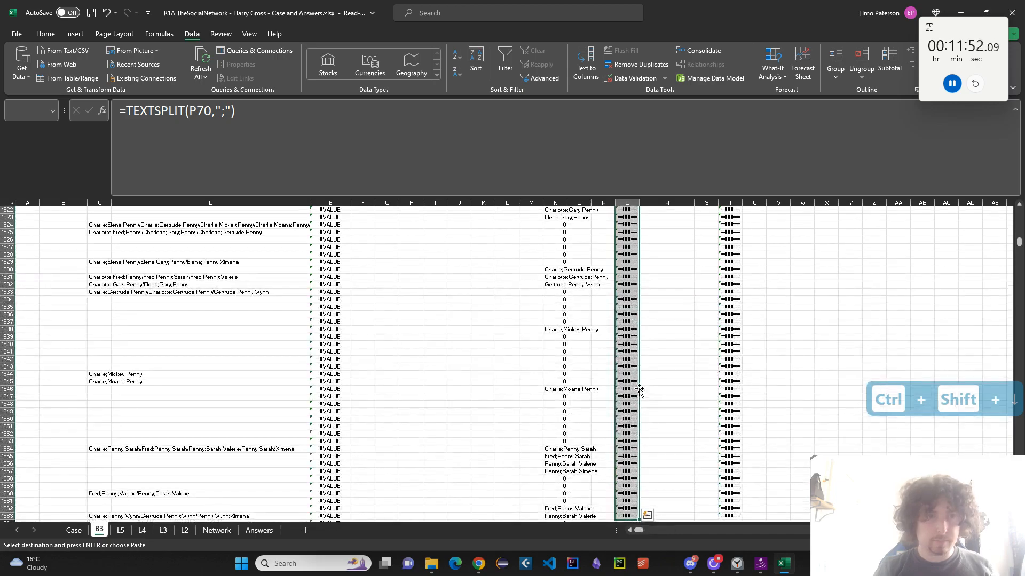
pyautogui.scroll(20, 481, 454)
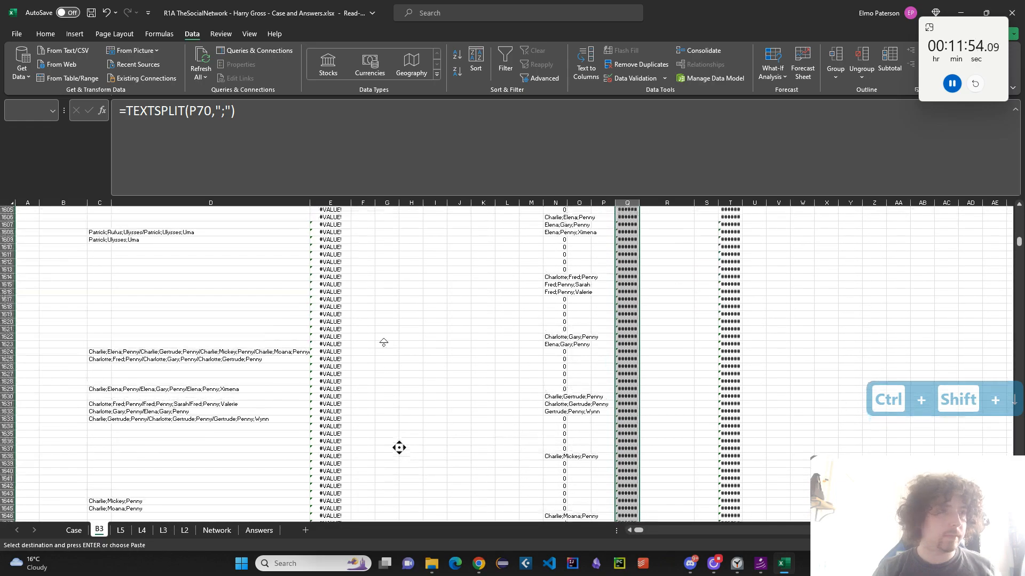
pyautogui.click(259, 338)
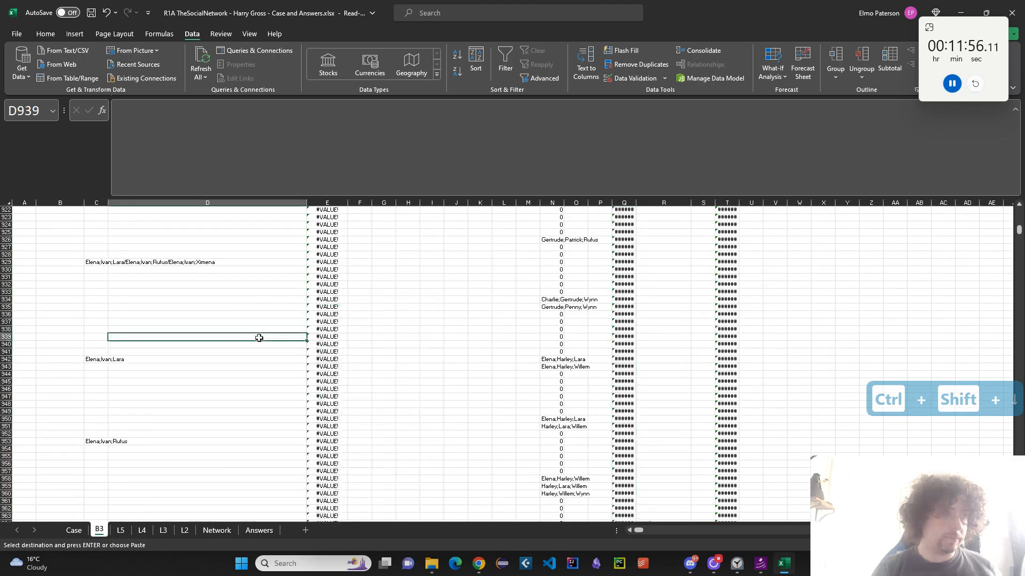
pyautogui.hotkey('ctrl', 'Up')
pyautogui.press('Up')
pyautogui.press('Right')
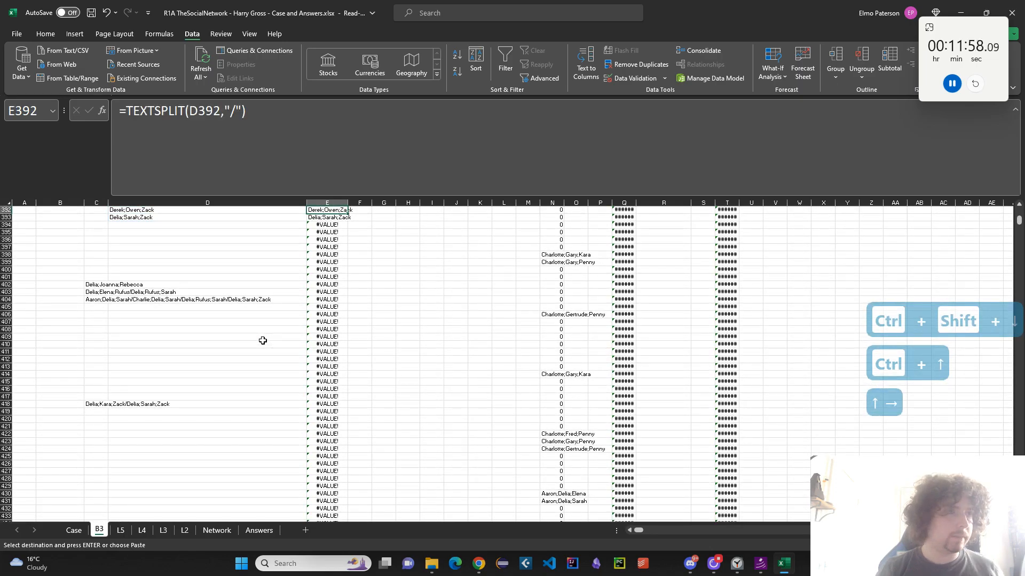
pyautogui.press('Up')
pyautogui.press('Up')
pyautogui.press('Up')
pyautogui.press('Up')
pyautogui.press('Up')
pyautogui.press('Up')
pyautogui.press('Up')
pyautogui.press('Up')
pyautogui.press('Up')
pyautogui.press('Up')
pyautogui.press('Up')
pyautogui.press('Up')
pyautogui.press('Up')
pyautogui.press('Up')
pyautogui.press('Up')
pyautogui.press('Up')
pyautogui.press('Up')
pyautogui.press('Up')
pyautogui.press('Up')
pyautogui.press('Up')
pyautogui.press('Up')
pyautogui.press('Up')
pyautogui.press('Up')
pyautogui.press('Up')
pyautogui.press('Down')
pyautogui.press('Up')
pyautogui.scroll(12, 582, 331)
pyautogui.scroll(20, 565, 342)
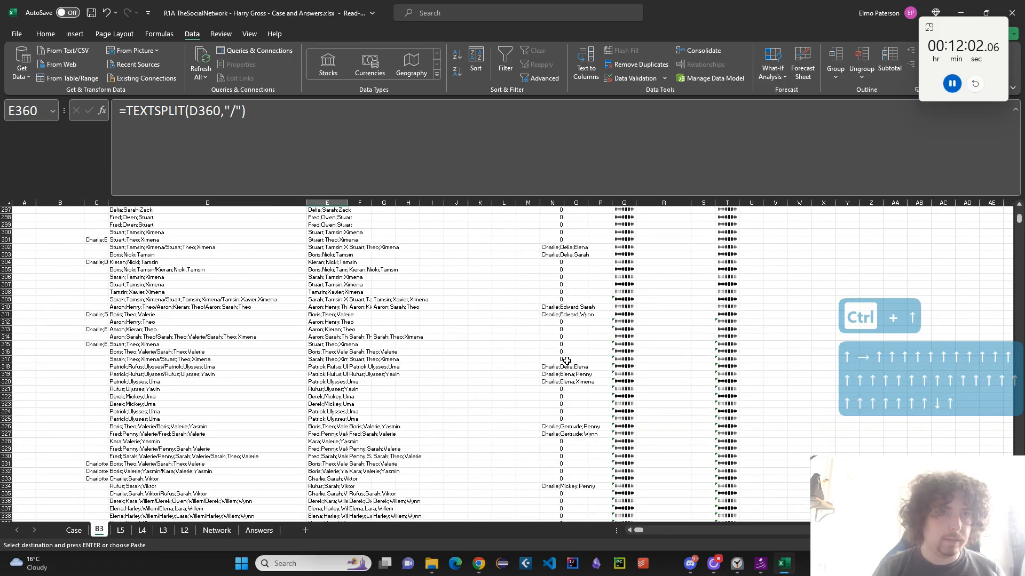
# Check the source range of the TOCOL formula in N70 without changing it
pyautogui.click(546, 329)
pyautogui.hotkey('ctrl', 'Up')
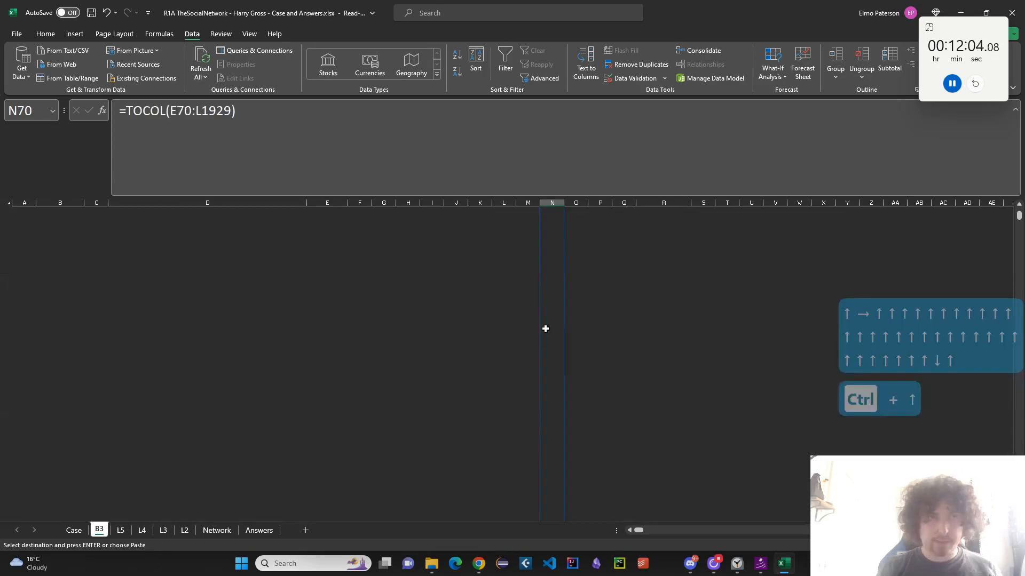
pyautogui.press('F2')
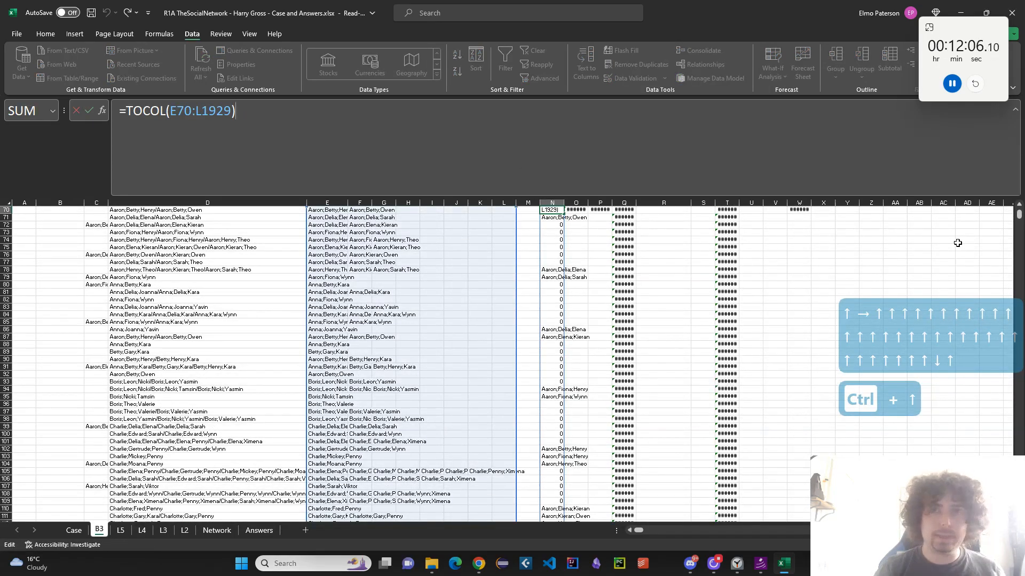
pyautogui.moveTo(1018, 214); pyautogui.dragTo(1021, 230)
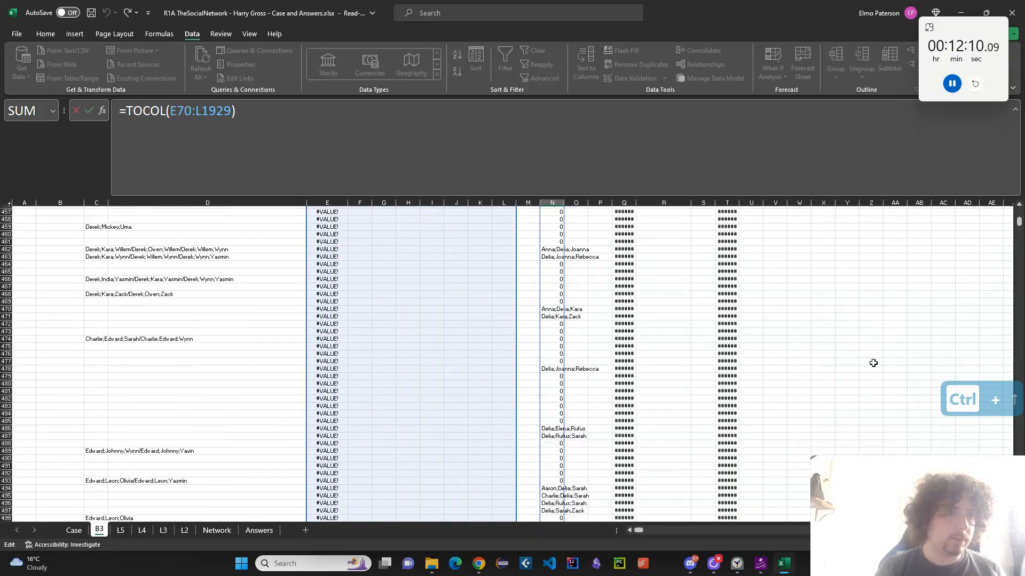
pyautogui.press('Escape')
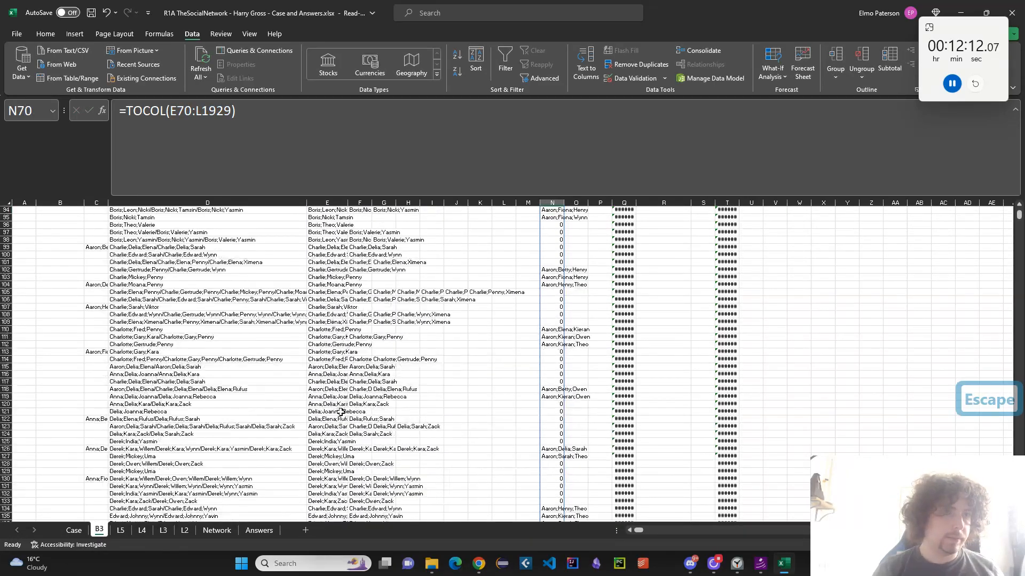
# Clear the TEXTSPLIT formulas returning #VALUE! in column E from row 394 down to row 1929
pyautogui.click(342, 374)
pyautogui.hotkey('ctrl', 'Down')
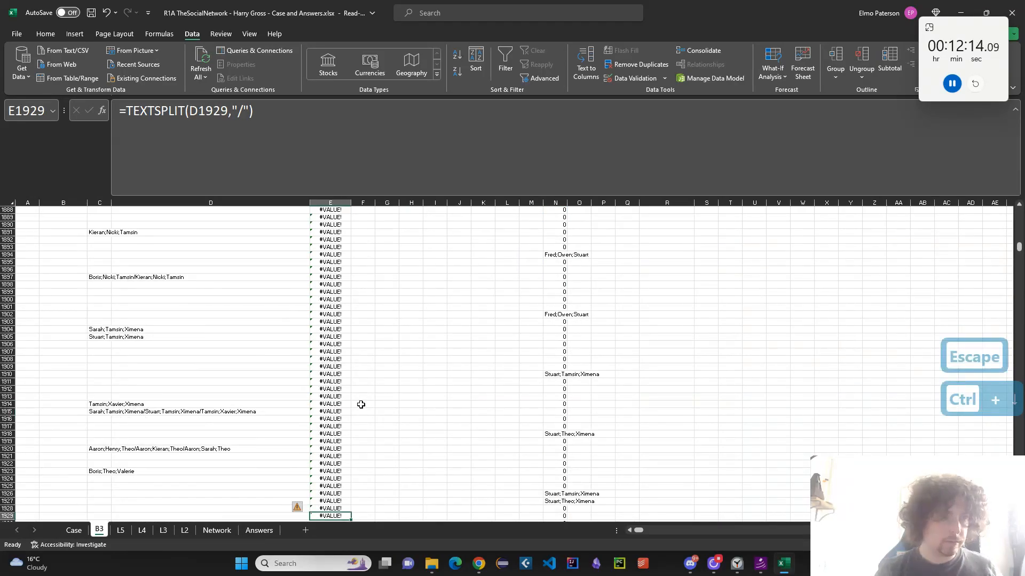
pyautogui.moveTo(1017, 248); pyautogui.dragTo(1019, 225)
pyautogui.scroll(20, 713, 331)
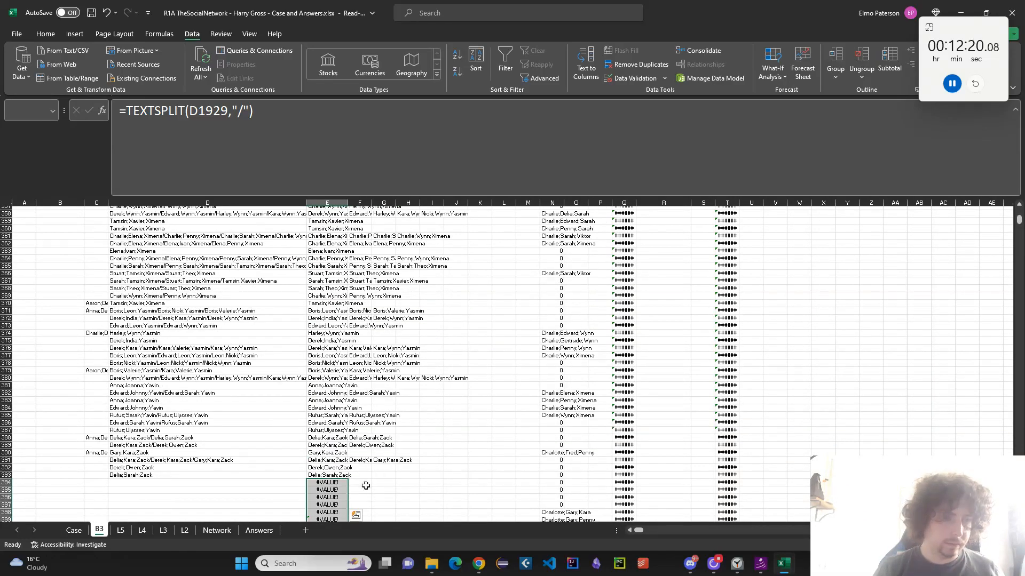
pyautogui.press('Delete')
# Examine the extent of the filtered triangle list from O70 and the unique triangle list from P70
pyautogui.scroll(20, 471, 476)
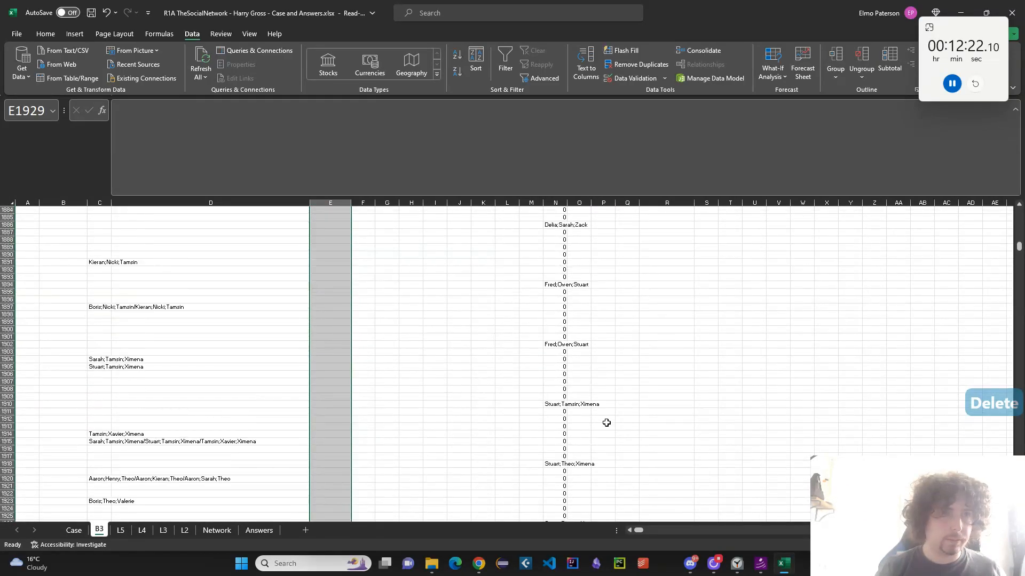
pyautogui.click(565, 285)
pyautogui.hotkey('ctrl', 'Up')
pyautogui.press('Right')
pyautogui.press('Right')
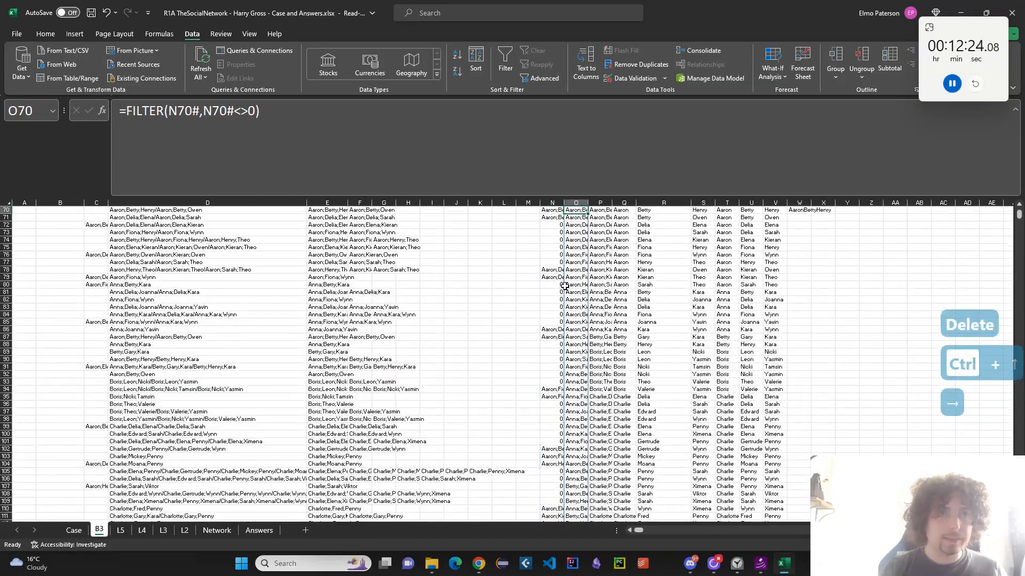
pyautogui.press('Up')
pyautogui.press('Left')
pyautogui.press('Down')
pyautogui.hotkey('ctrl', 'shift', 'Down')
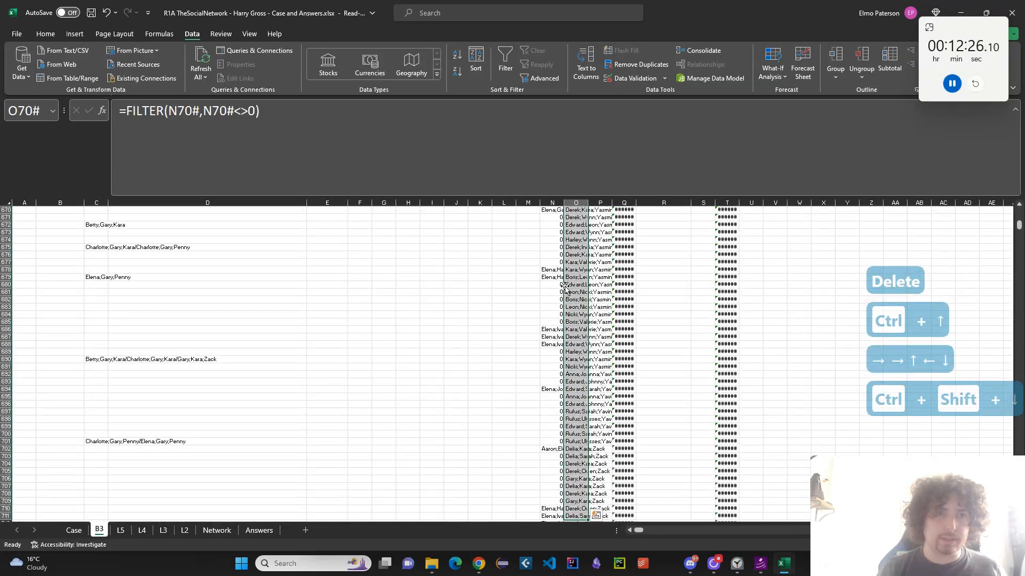
pyautogui.press('Right')
pyautogui.hotkey('ctrl', 'shift', 'Down')
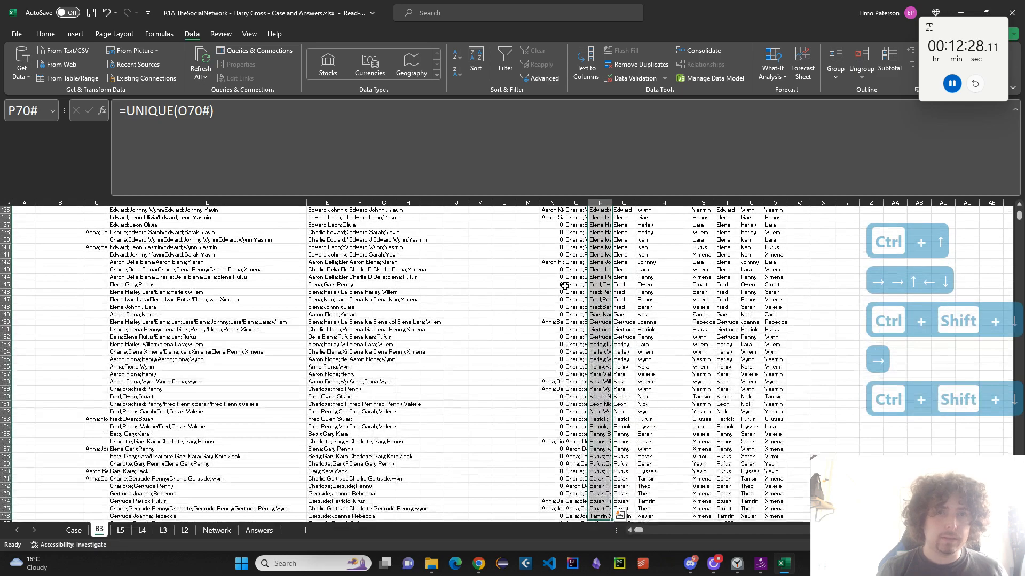
# Enter 107 as the Bonus 3 answer on the Case sheet and pause the stopwatch
pyautogui.click(74, 530)
pyautogui.click(162, 343)
pyautogui.write('107')
pyautogui.press('Return')
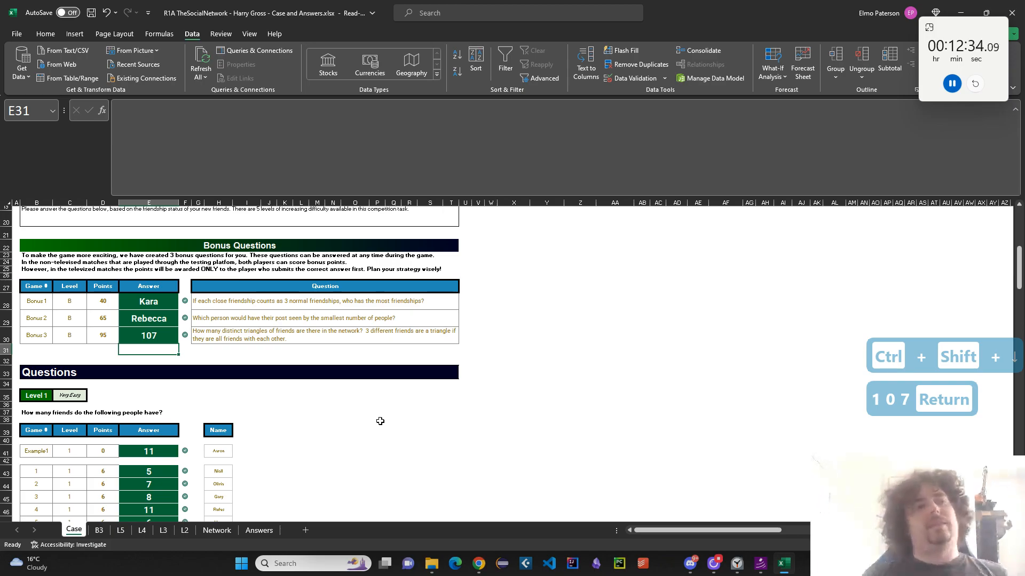
pyautogui.click(949, 85)
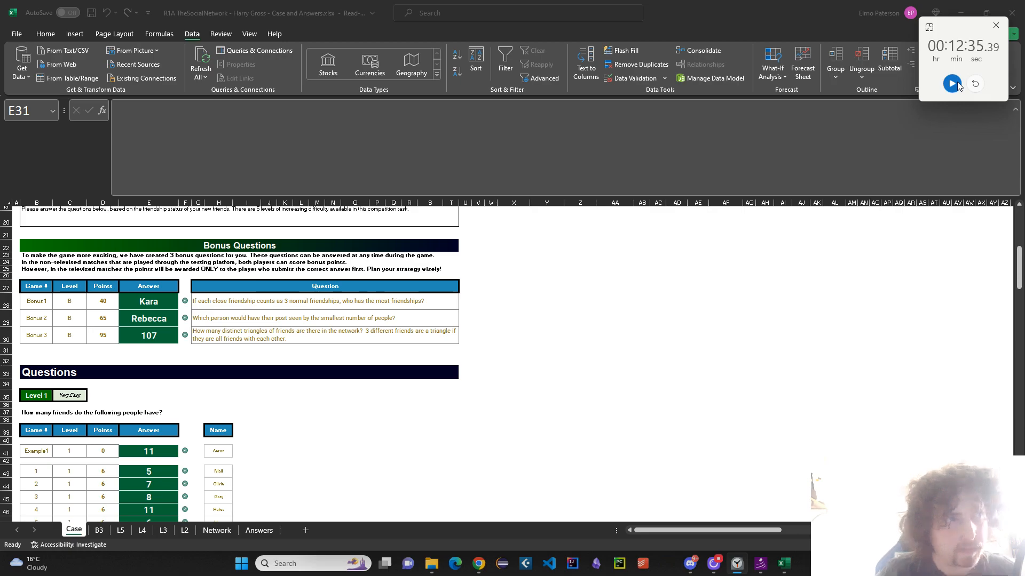
# Review the Case sheet from the score and instructions through the bonus questions to the Level 1 questions
pyautogui.scroll(3, 451, 396)
pyautogui.click(497, 388)
pyautogui.scroll(2, 501, 387)
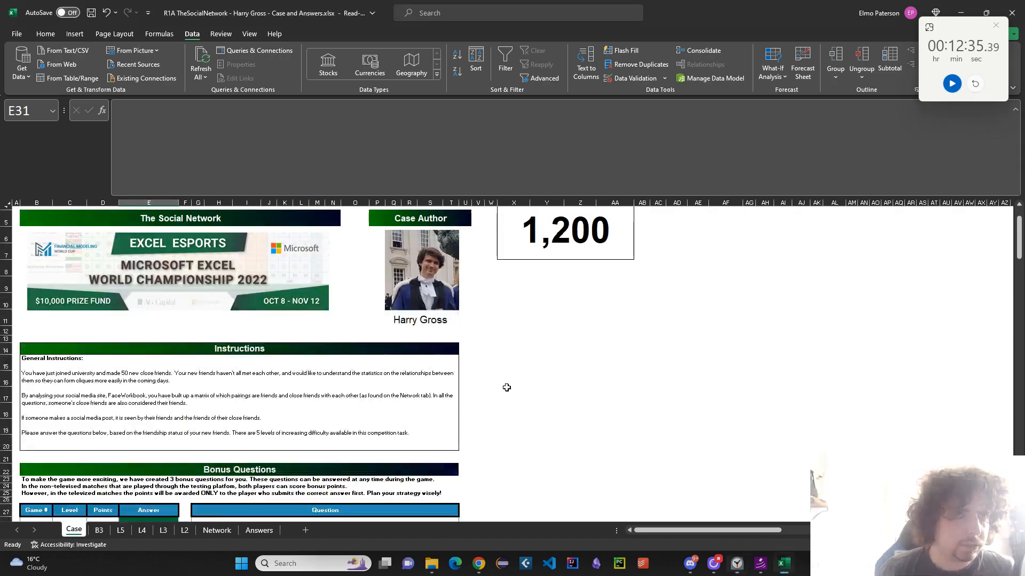
pyautogui.scroll(-2, 259, 462)
pyautogui.click(168, 499)
pyautogui.press('Delete')
pyautogui.click(534, 435)
pyautogui.scroll(-3, 494, 445)
pyautogui.scroll(-2, 368, 443)
pyautogui.click(329, 427)
pyautogui.scroll(-2, 276, 478)
pyautogui.scroll(-1, 276, 479)
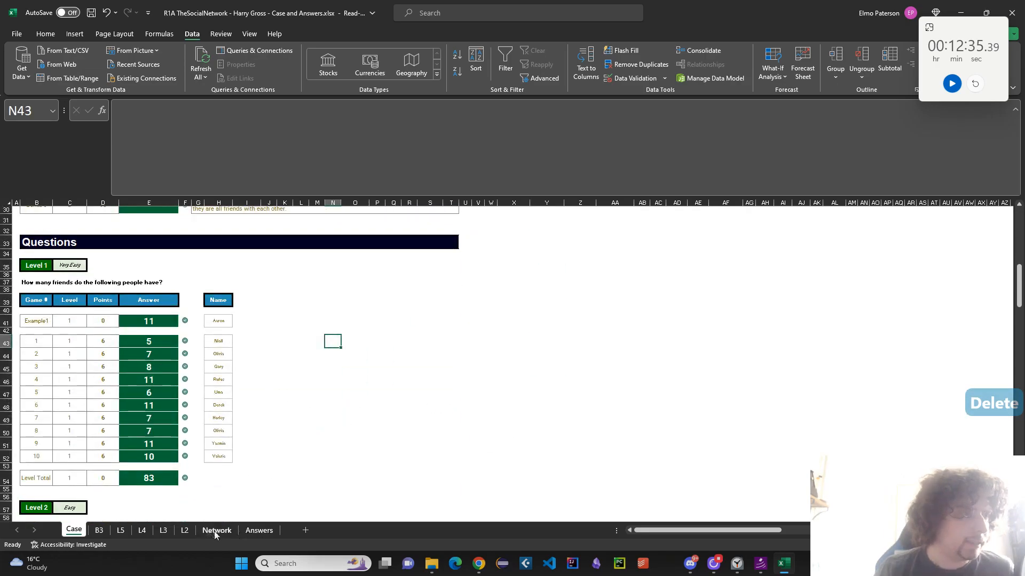
# Inspect the friend-count formula in BA2 and the weighted friendship formula in BB2 on the Network sheet, and return to the Case sheet
pyautogui.click(216, 530)
pyautogui.click(558, 222)
pyautogui.click(558, 239)
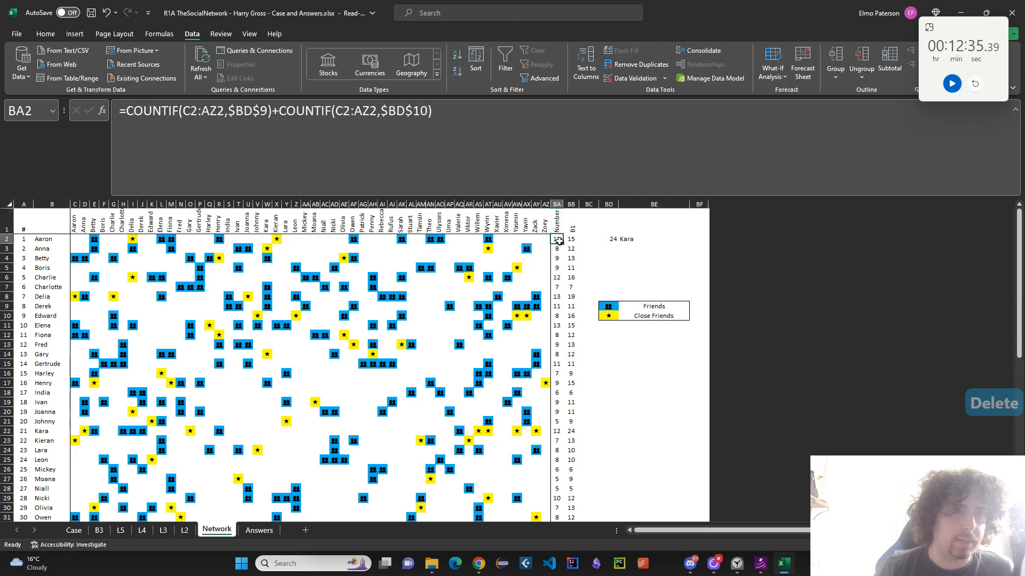
pyautogui.click(519, 180)
pyautogui.press('Tab')
pyautogui.click(556, 182)
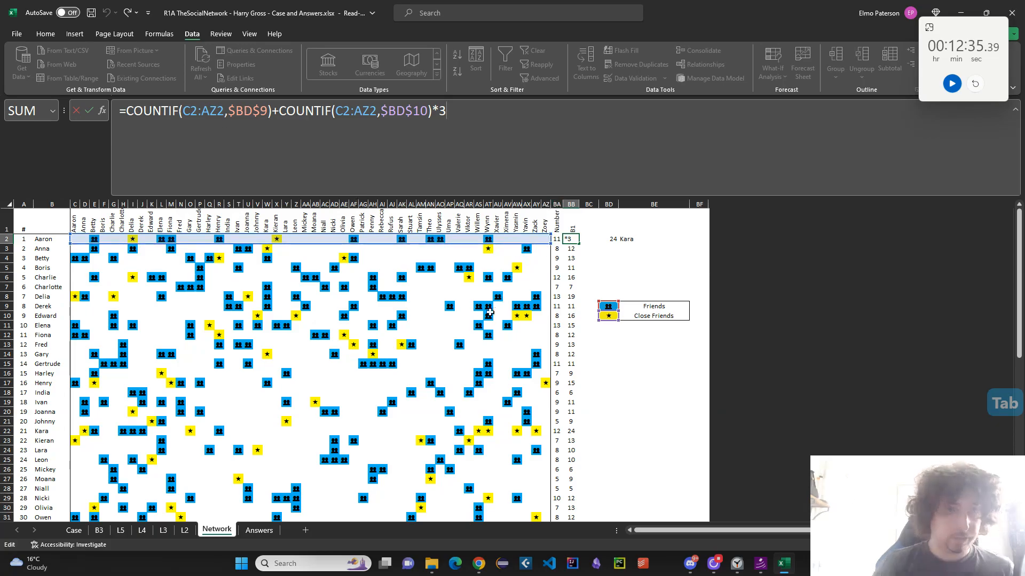
pyautogui.press('Escape')
pyautogui.click(81, 531)
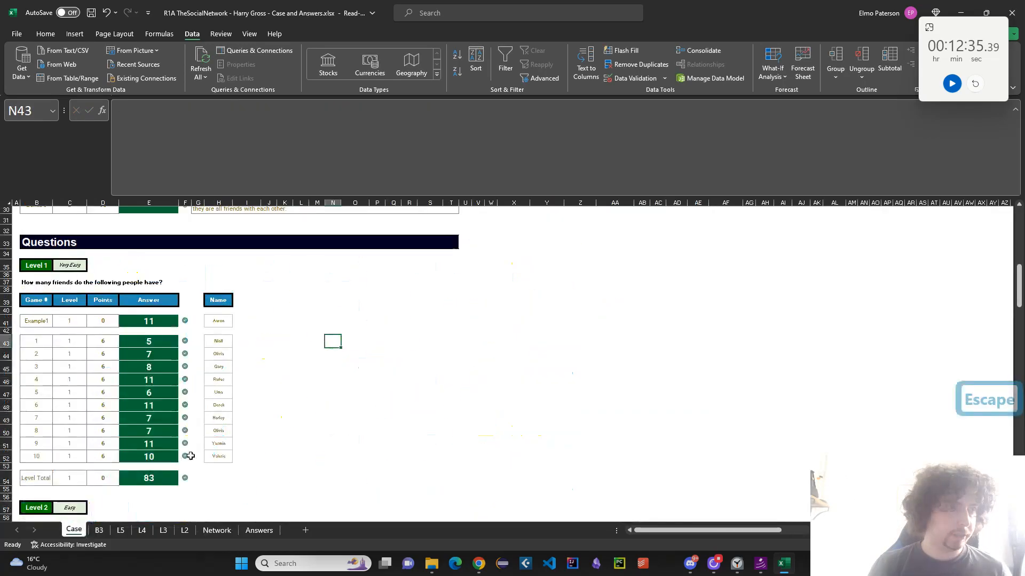
# Review the Bonus 1 answer in E28 and the Level 2 question and answers on the Case sheet
pyautogui.click(152, 346)
pyautogui.scroll(3, 151, 346)
pyautogui.click(161, 291)
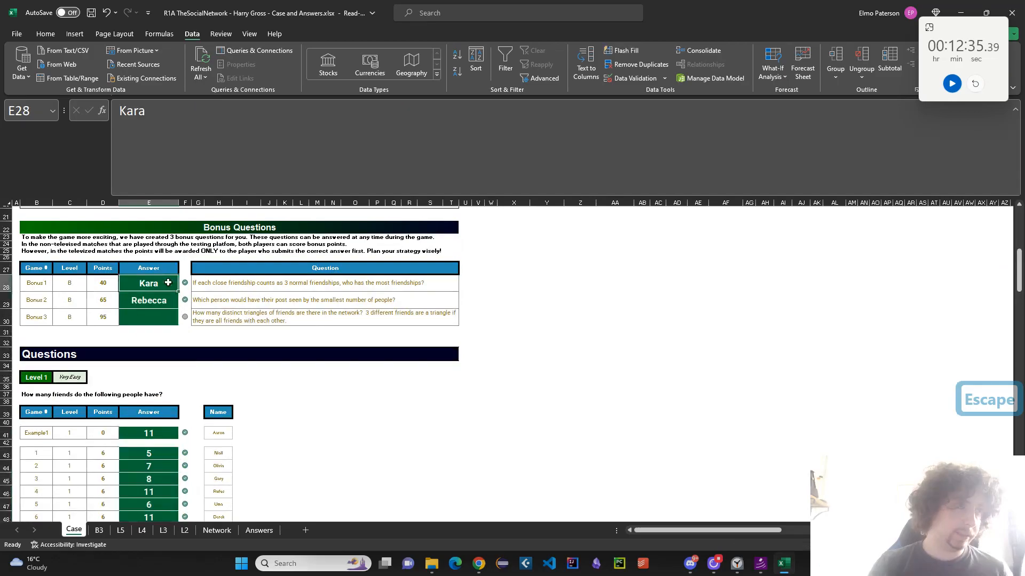
pyautogui.scroll(-5, 261, 385)
pyautogui.scroll(-5, 262, 385)
pyautogui.click(149, 356)
pyautogui.scroll(-3, 182, 394)
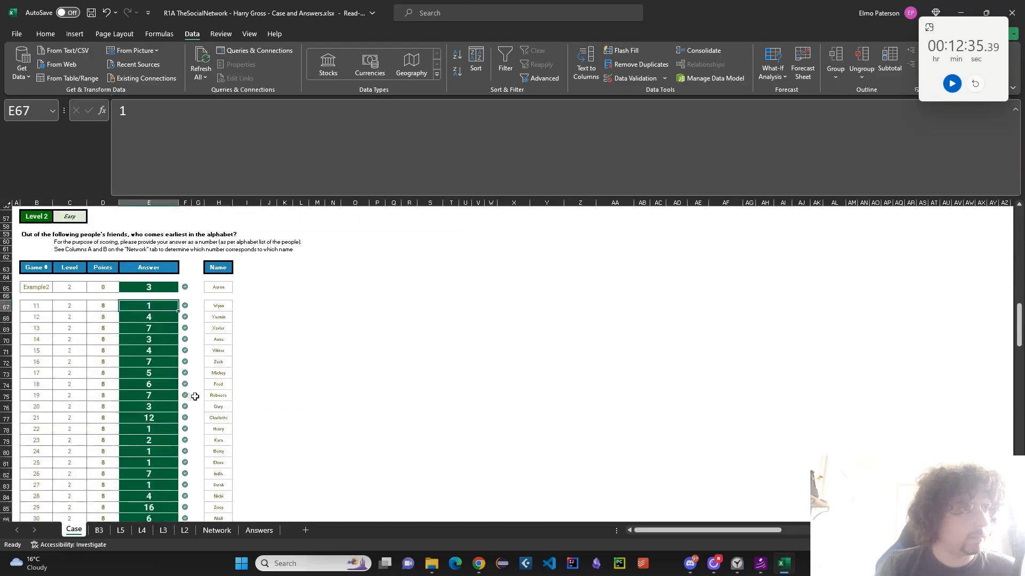
# Inspect the index row and the FILTER formula in B9 on sheet L2
pyautogui.click(184, 530)
pyautogui.scroll(1, 223, 471)
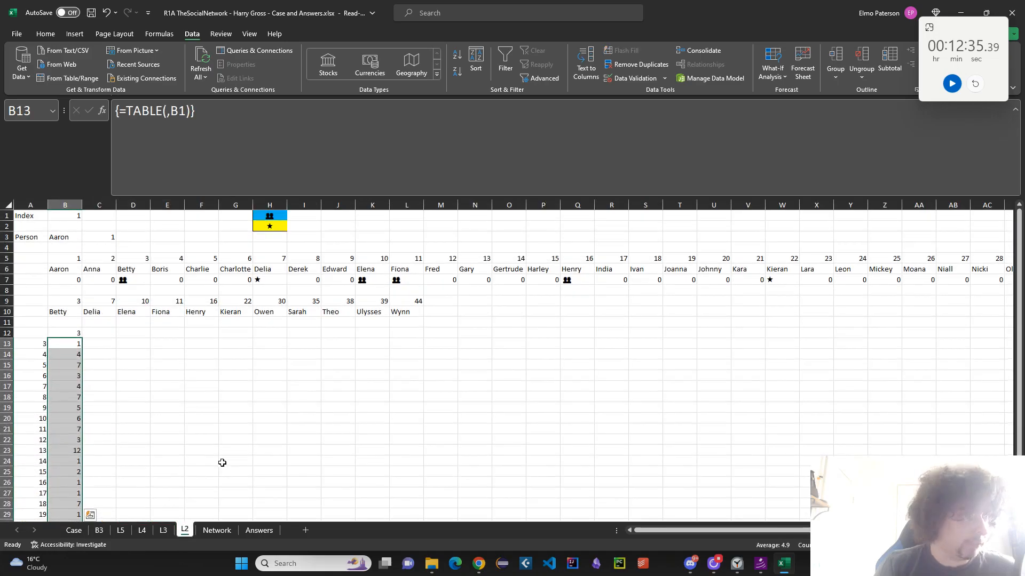
pyautogui.click(73, 260)
pyautogui.moveTo(77, 301); pyautogui.dragTo(402, 311)
pyautogui.click(75, 300)
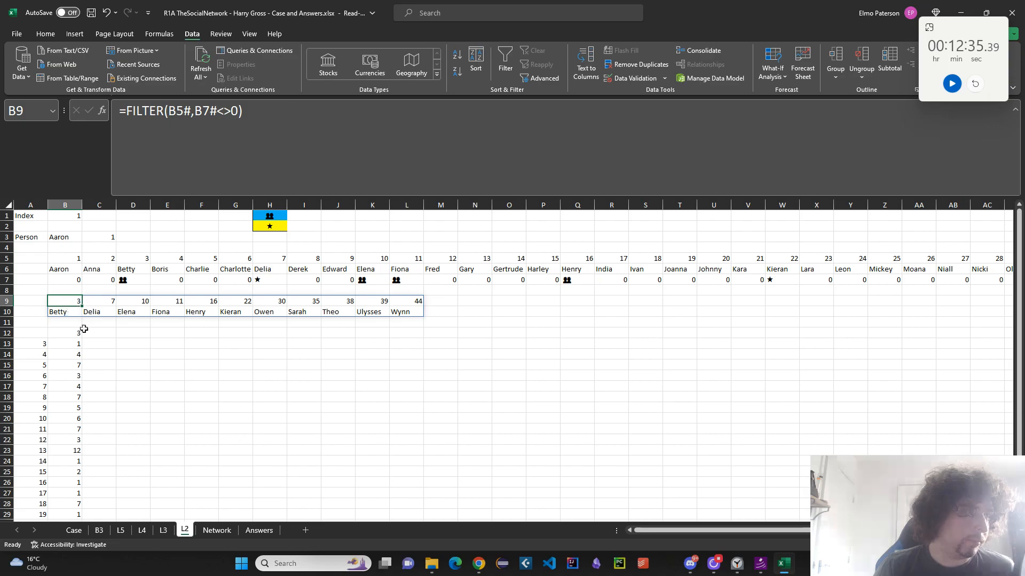
# Review the Level 3 questions on the Case sheet and the common-friend formula in B10 on sheet L3
pyautogui.click(74, 530)
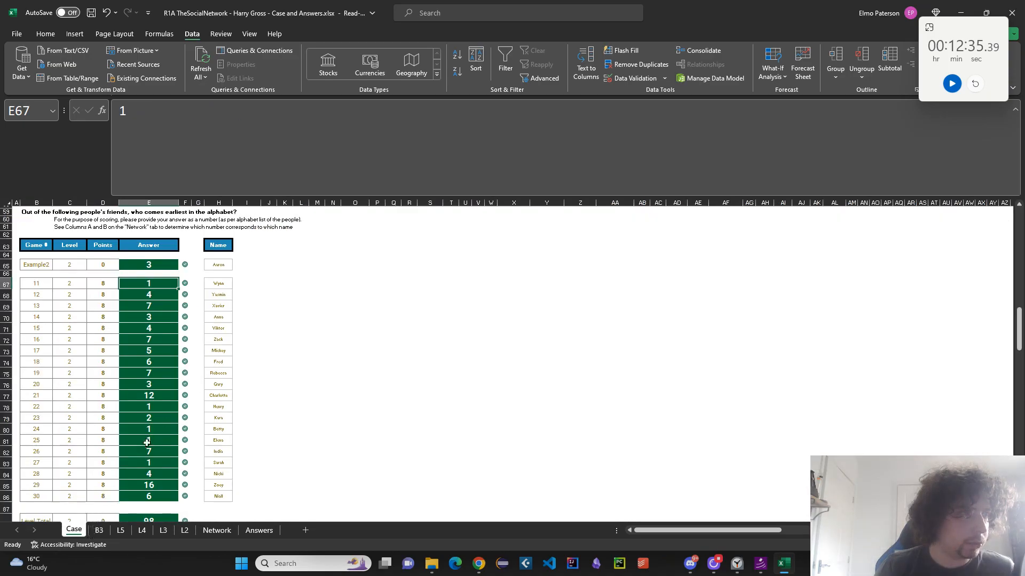
pyautogui.scroll(-8, 159, 294)
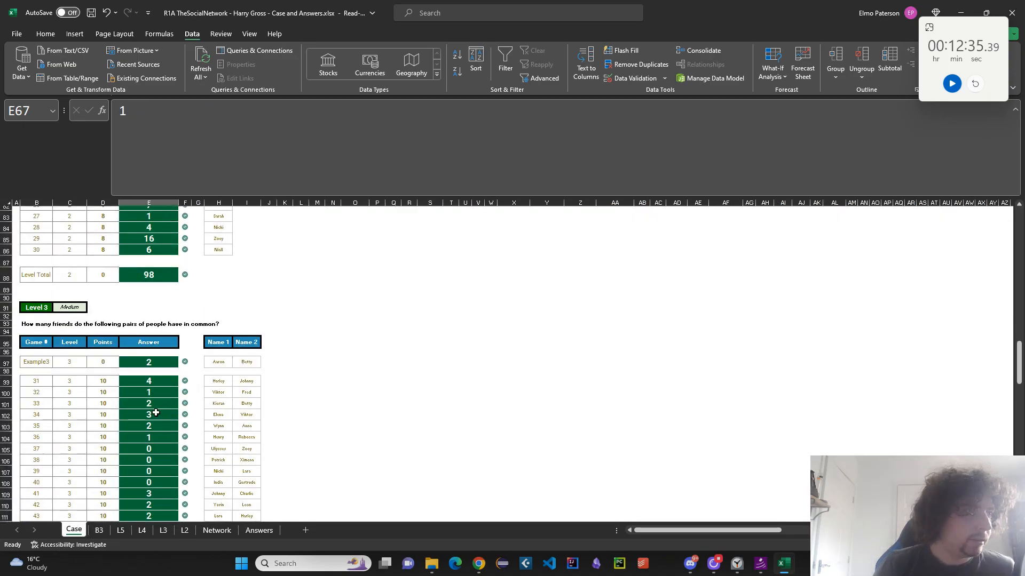
pyautogui.click(163, 531)
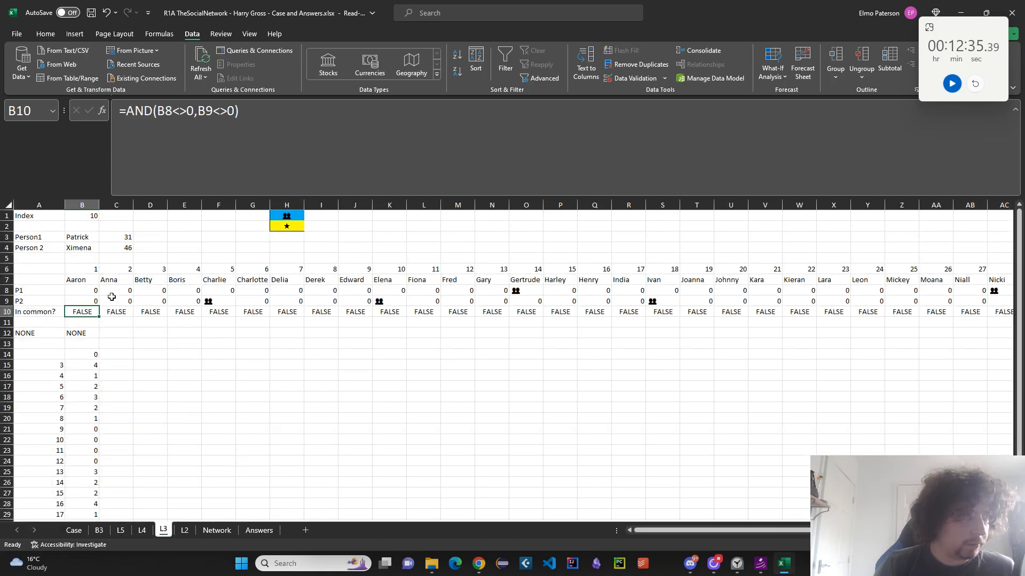
pyautogui.click(225, 111)
pyautogui.click(73, 530)
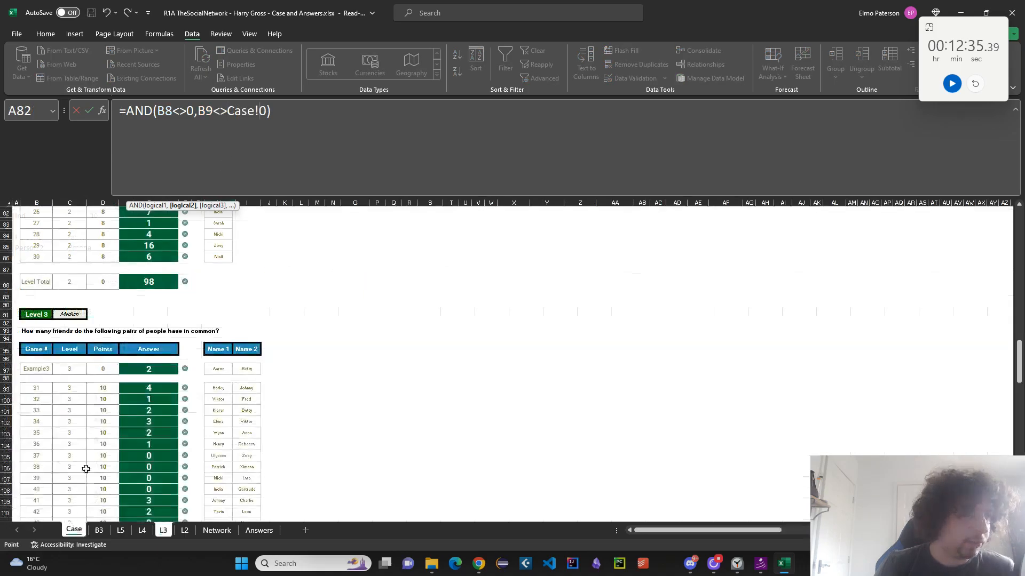
pyautogui.scroll(-9, 166, 388)
pyautogui.click(152, 415)
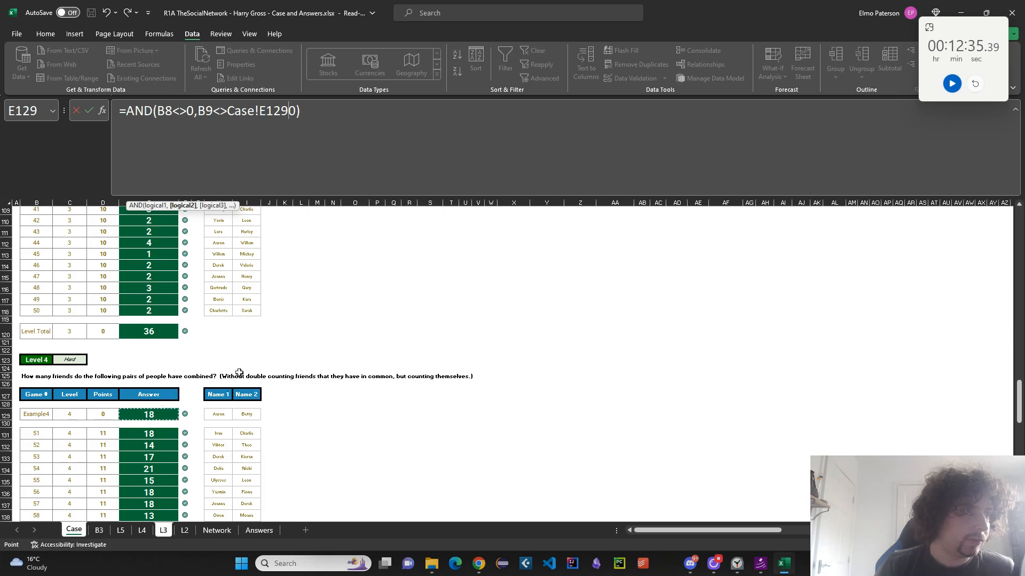
pyautogui.click(120, 531)
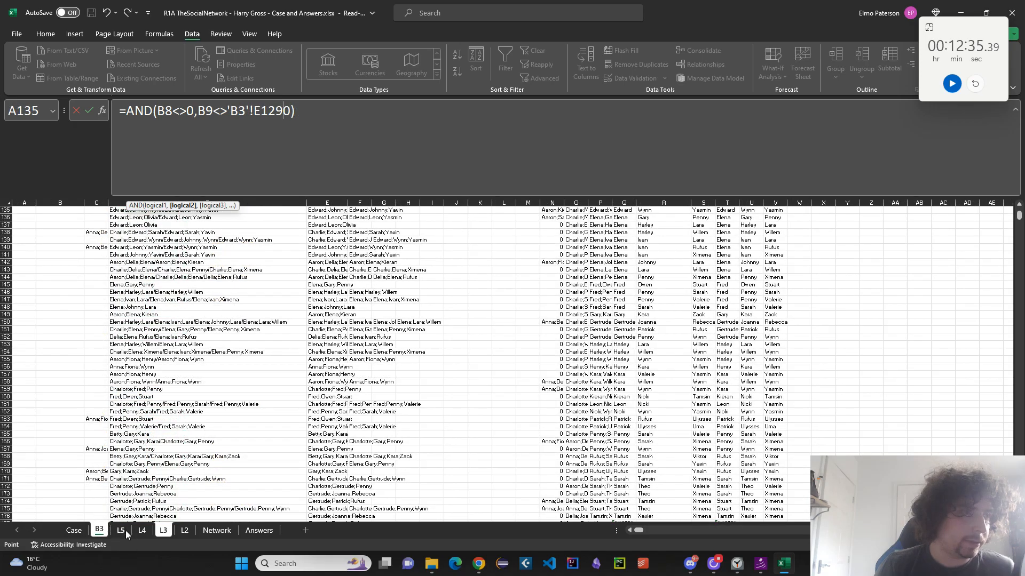
pyautogui.click(142, 531)
pyautogui.click(128, 313)
pyautogui.press('Escape')
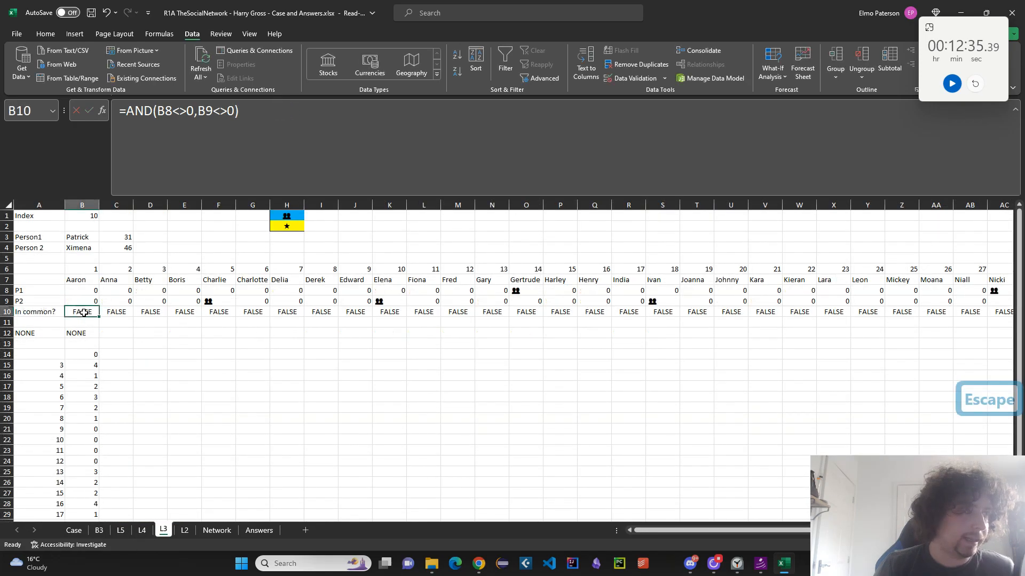
# Inspect the combined-friends formula in B10 on sheet L4 and the CHOOSEROWS formula in C15 on sheet L5
pyautogui.click(142, 531)
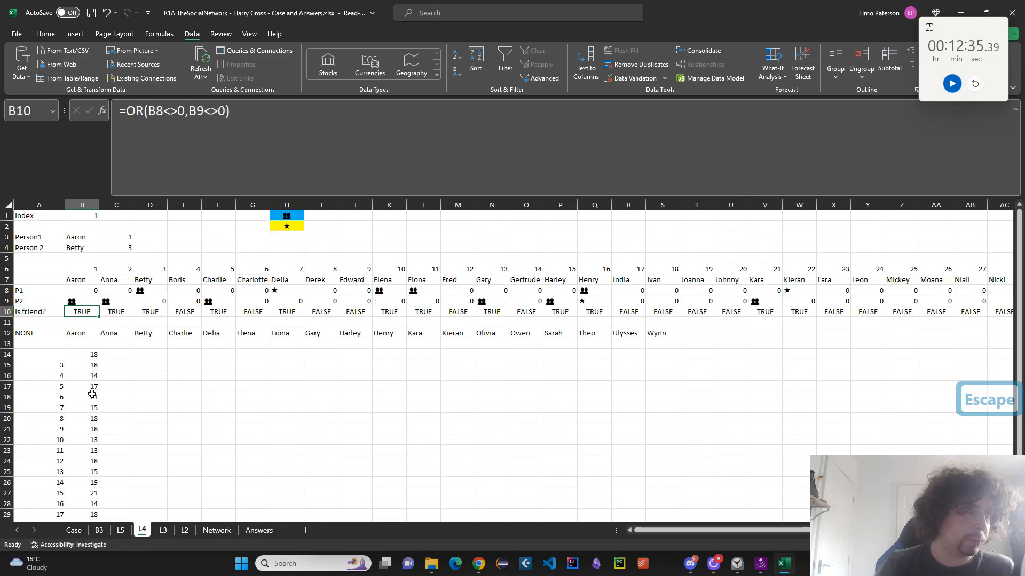
pyautogui.click(120, 531)
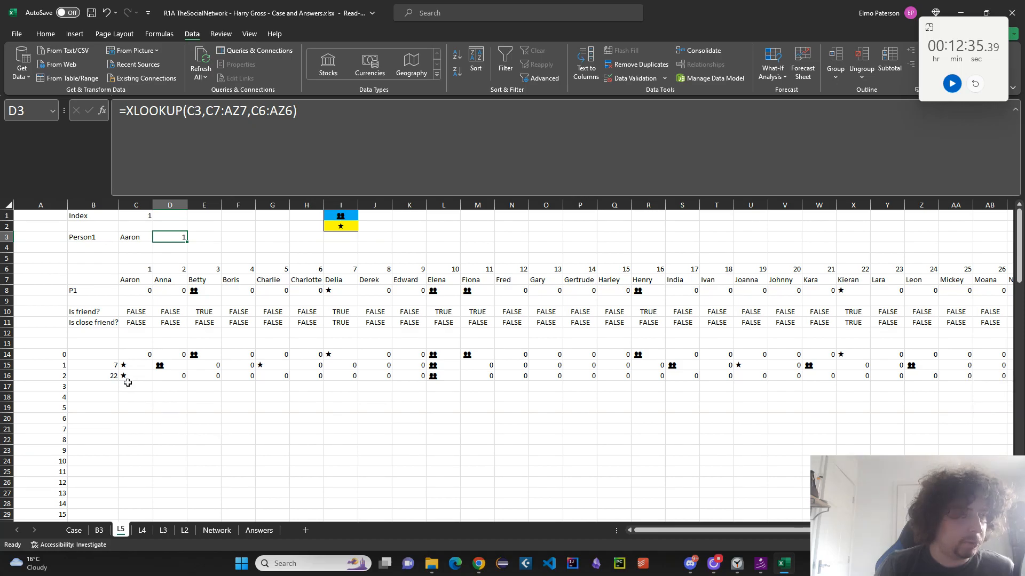
pyautogui.moveTo(140, 355); pyautogui.dragTo(343, 356)
pyautogui.moveTo(109, 367); pyautogui.dragTo(283, 376)
pyautogui.click(143, 369)
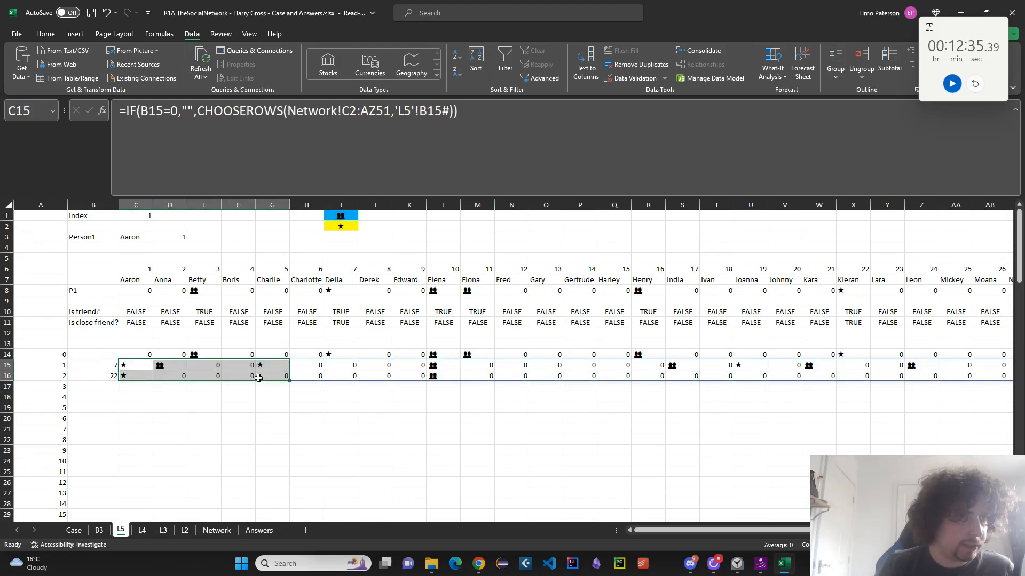
# Examine row 65 and the formulas in B68, B69 and B70 that count post viewers on sheet L5
pyautogui.scroll(-5, 258, 427)
pyautogui.scroll(-9, 126, 396)
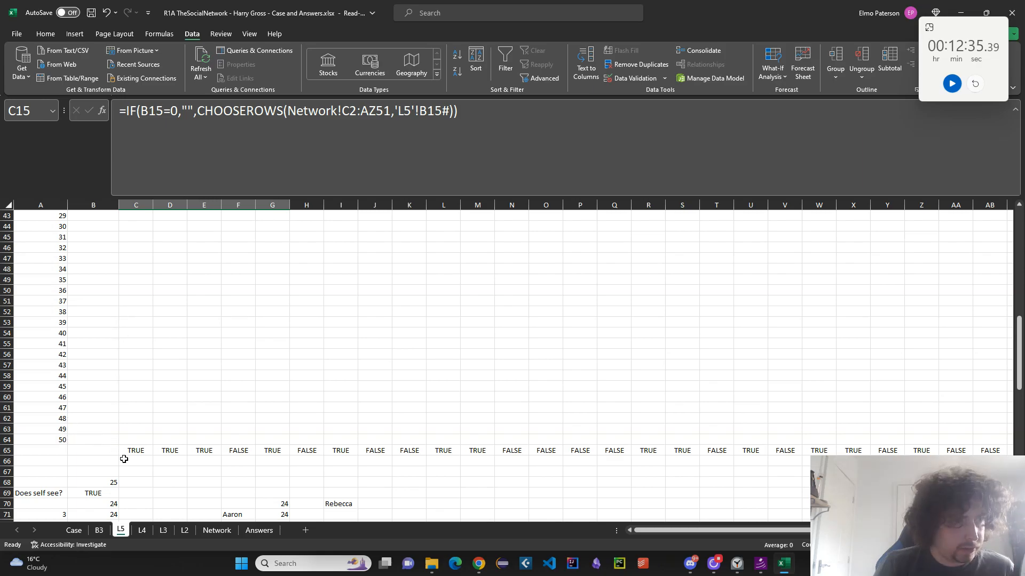
pyautogui.moveTo(136, 451); pyautogui.dragTo(547, 455)
pyautogui.click(104, 484)
pyautogui.scroll(-2, 128, 480)
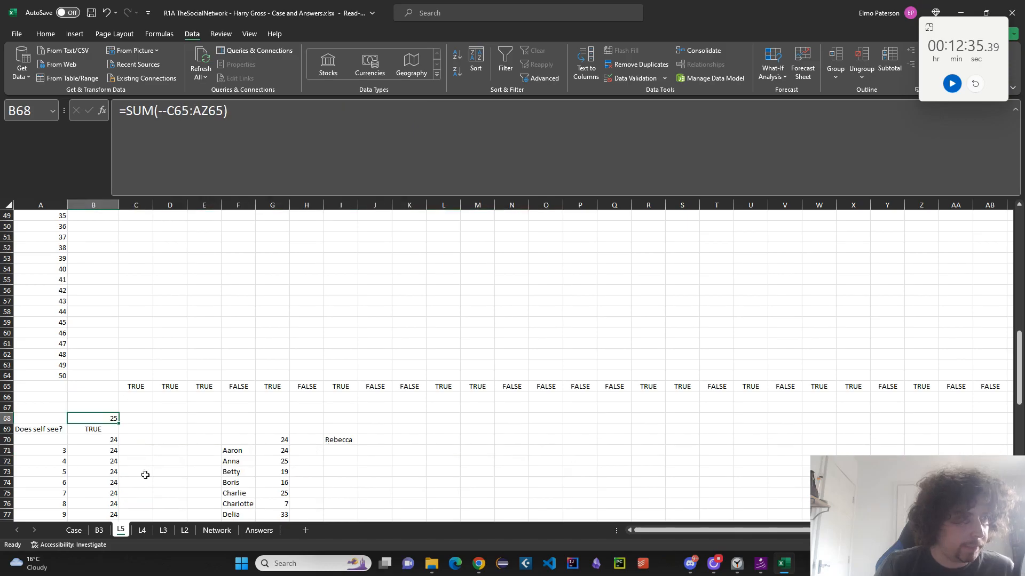
pyautogui.click(110, 438)
pyautogui.click(70, 430)
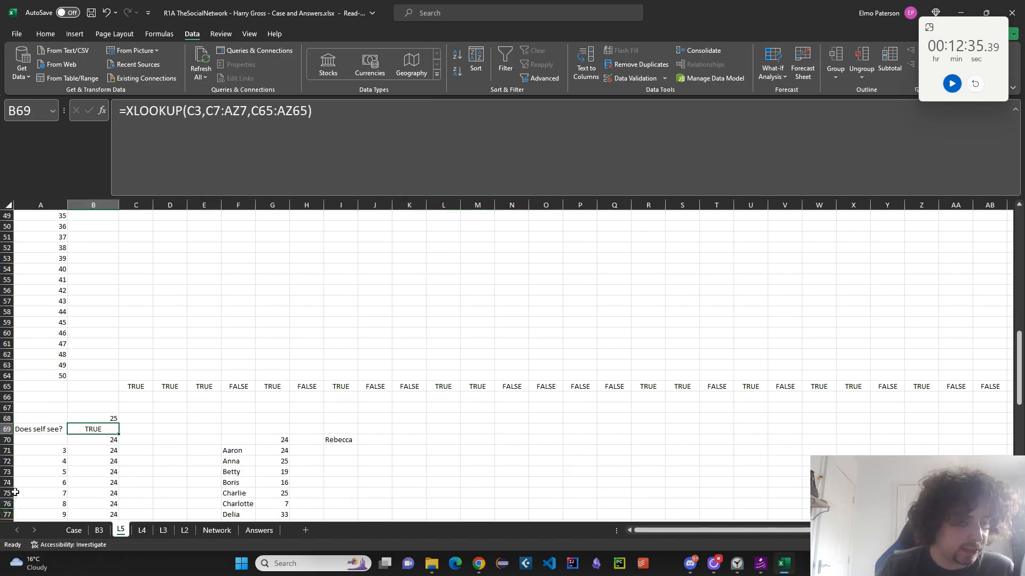
pyautogui.click(111, 438)
pyautogui.scroll(-9, 111, 438)
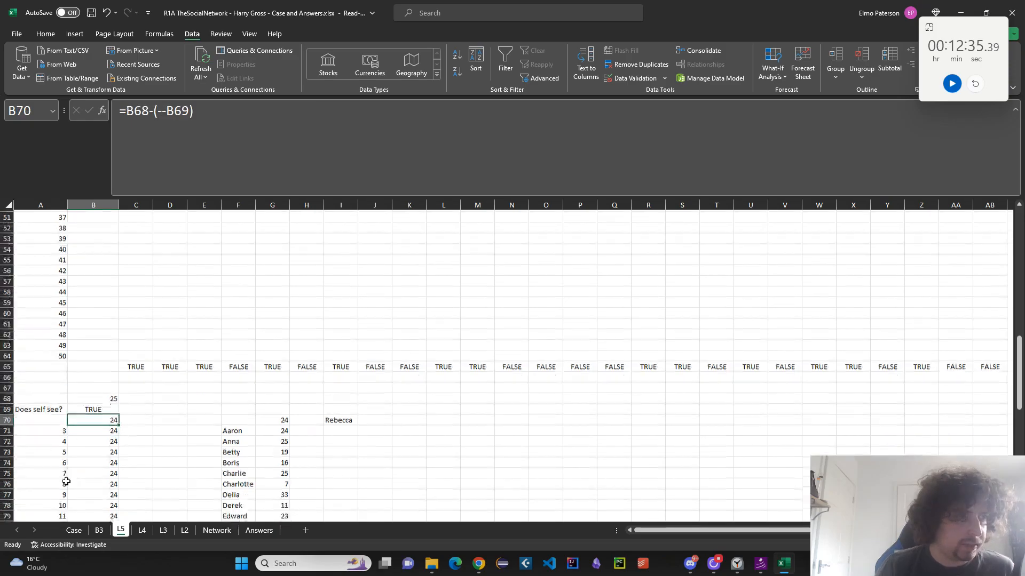
# Inspect the column B data table from B71 and the person and index input cells C3 and C1 on sheet L5
pyautogui.click(104, 421)
pyautogui.scroll(6, 103, 440)
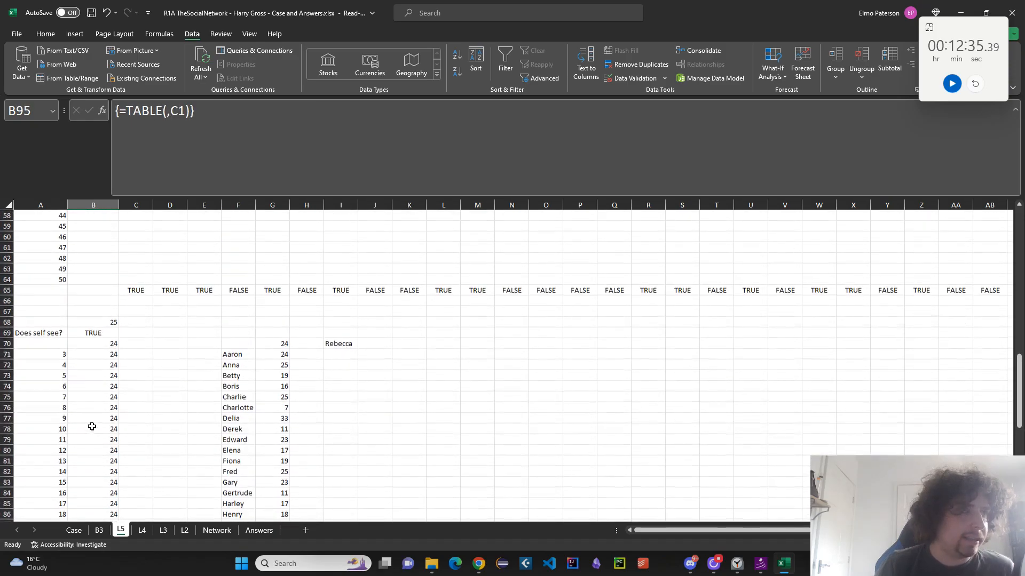
pyautogui.click(93, 353)
pyautogui.scroll(-3, 106, 406)
pyautogui.scroll(20, 114, 395)
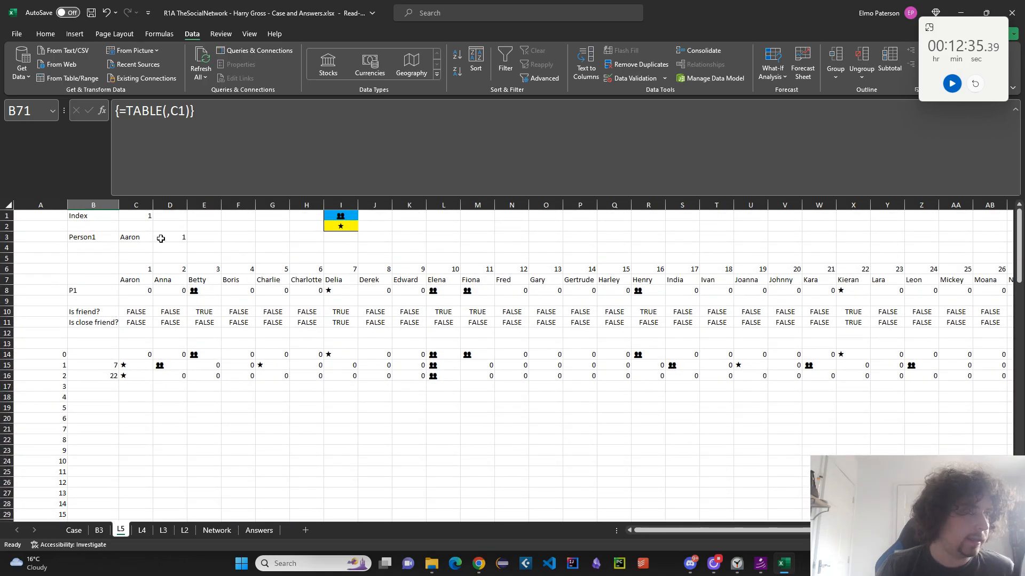
pyautogui.click(138, 235)
pyautogui.click(136, 218)
# Examine the data table from G71 and the full extent of the transposed name list from F71 on sheet L5
pyautogui.scroll(-19, 298, 465)
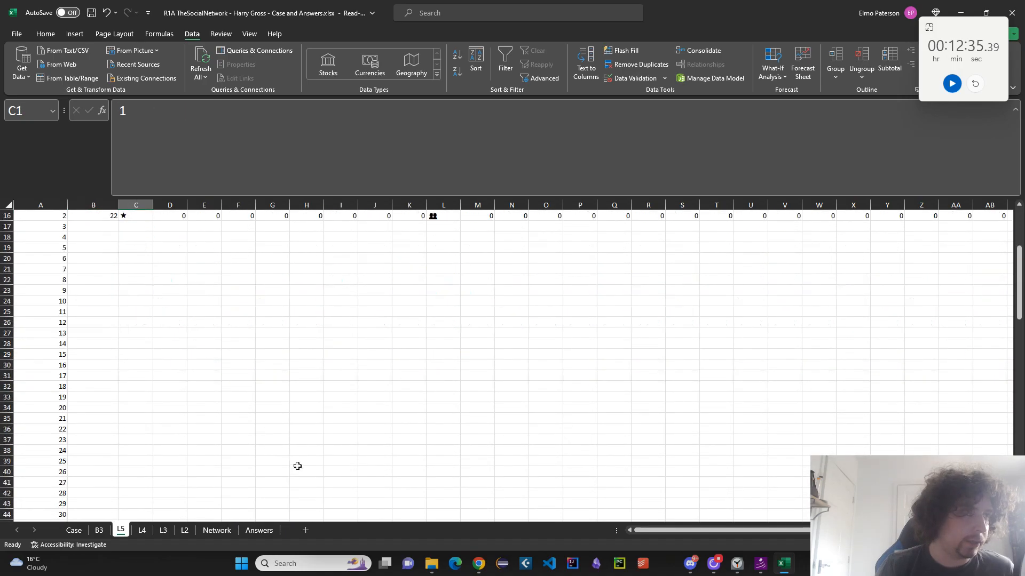
pyautogui.moveTo(261, 323); pyautogui.dragTo(266, 508)
pyautogui.scroll(11, 265, 507)
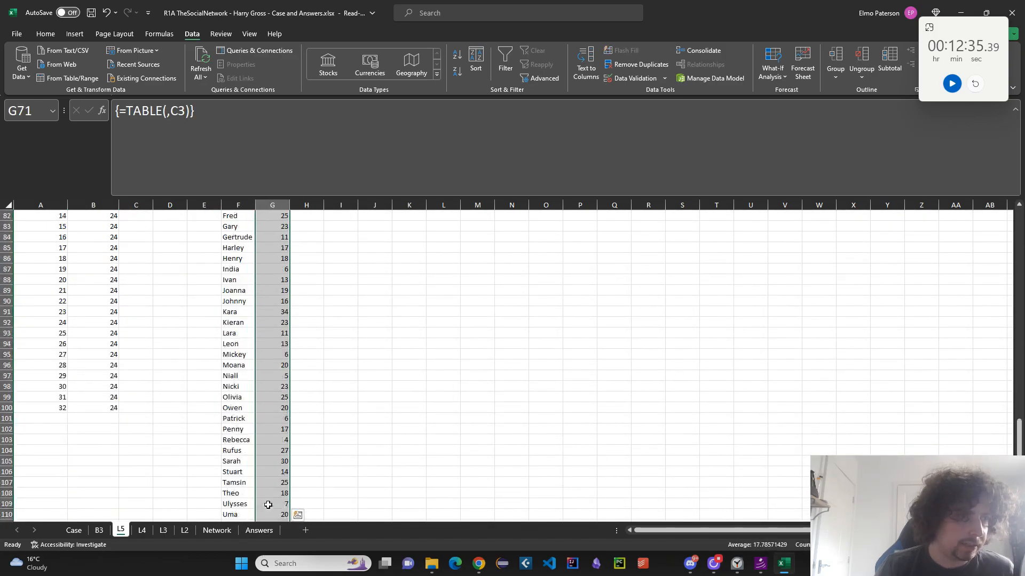
pyautogui.click(244, 463)
pyautogui.click(243, 454)
pyautogui.scroll(-11, 239, 458)
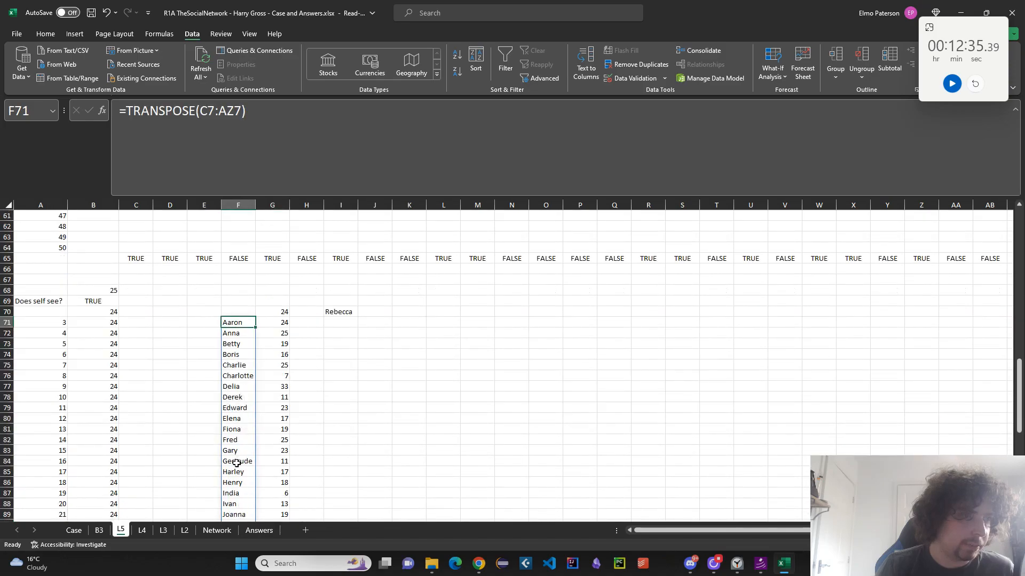
pyautogui.scroll(-6, 231, 454)
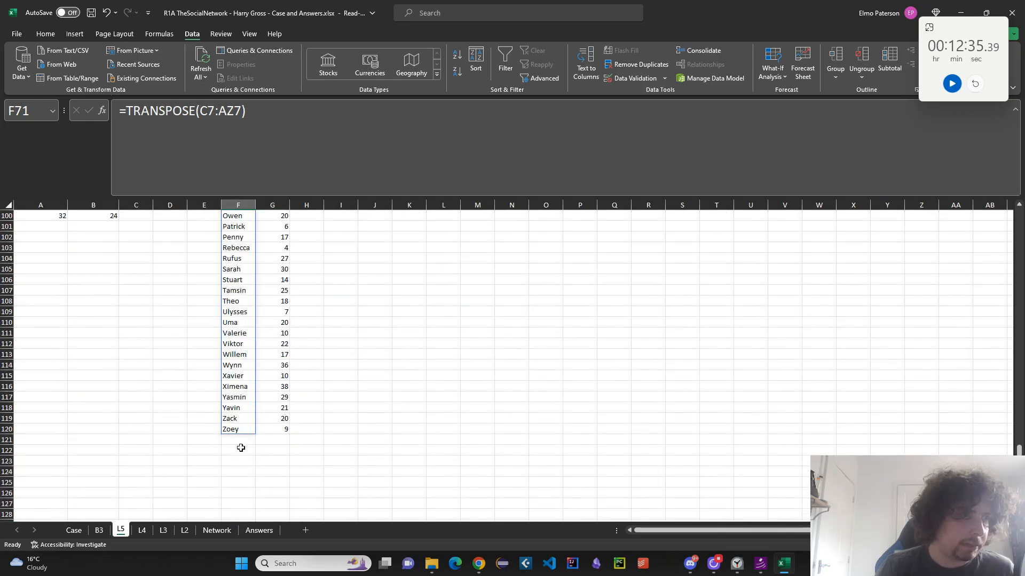
pyautogui.keyDown('shift'); pyautogui.click(238, 431); pyautogui.keyUp('shift')
pyautogui.scroll(6, 324, 448)
pyautogui.scroll(8, 327, 440)
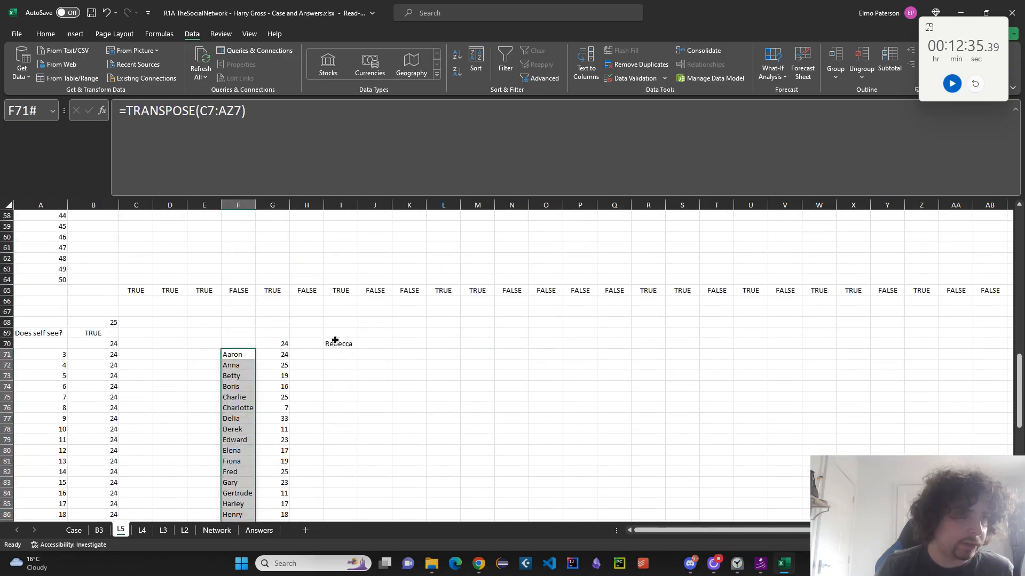
# Check result cell I70 on sheet L5, and review the Level 4, Level 5 and bonus questions on the Case sheet
pyautogui.click(336, 338)
pyautogui.scroll(-1, 318, 464)
pyautogui.click(74, 531)
pyautogui.scroll(-12, 320, 480)
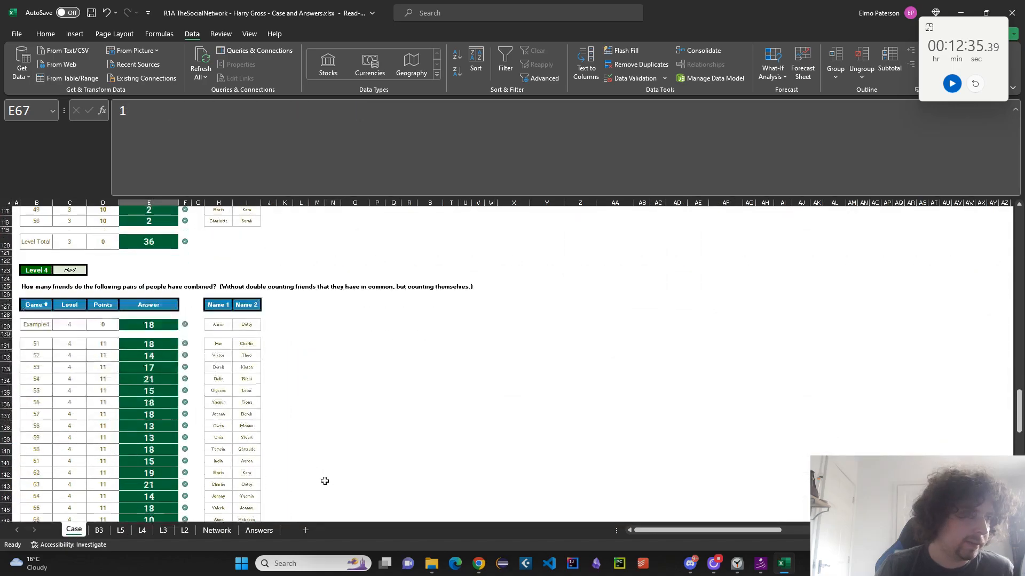
pyautogui.scroll(-7, 305, 496)
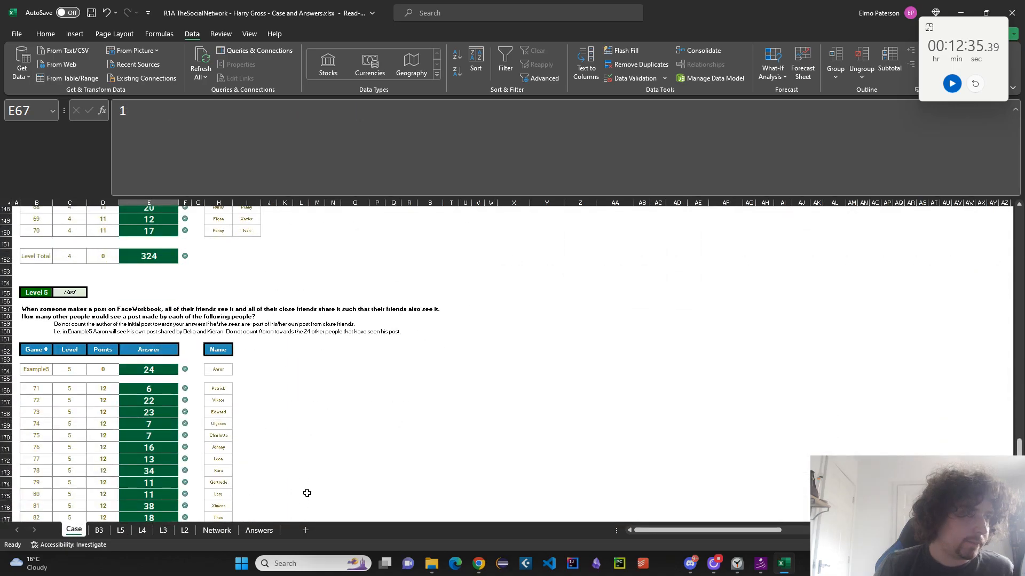
pyautogui.scroll(20, 307, 493)
pyautogui.scroll(-6, 307, 493)
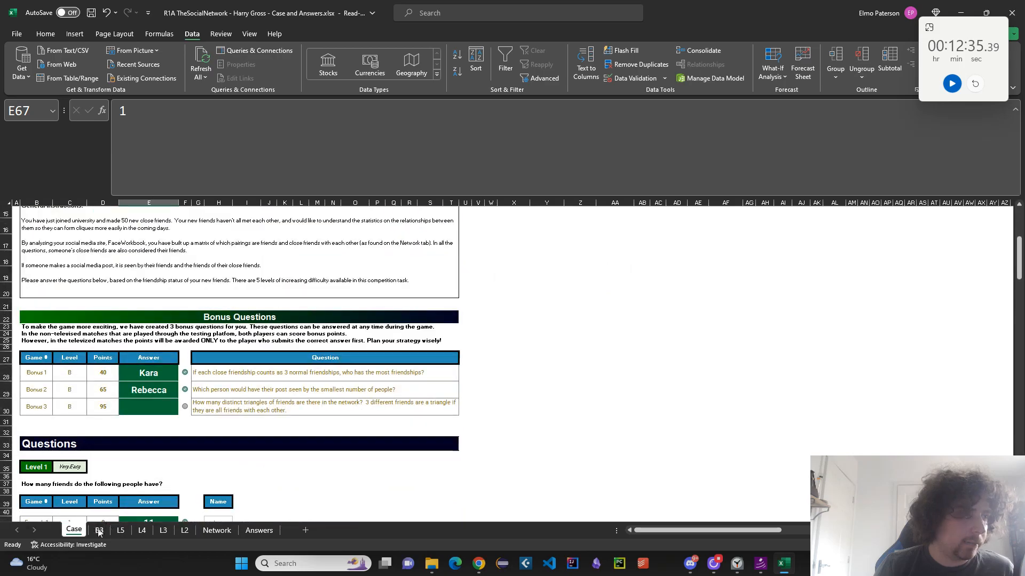
# Inspect the friend pair in B1:B2 and the formula in C3 that compares them on sheet B3
pyautogui.click(99, 531)
pyautogui.scroll(1, 366, 474)
pyautogui.scroll(20, 375, 350)
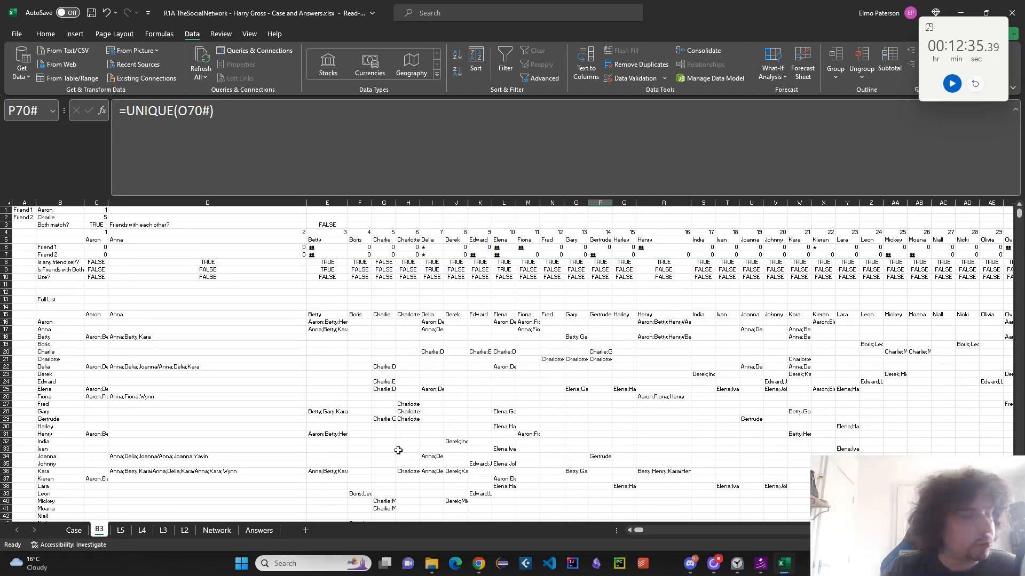
pyautogui.click(170, 247)
pyautogui.click(100, 224)
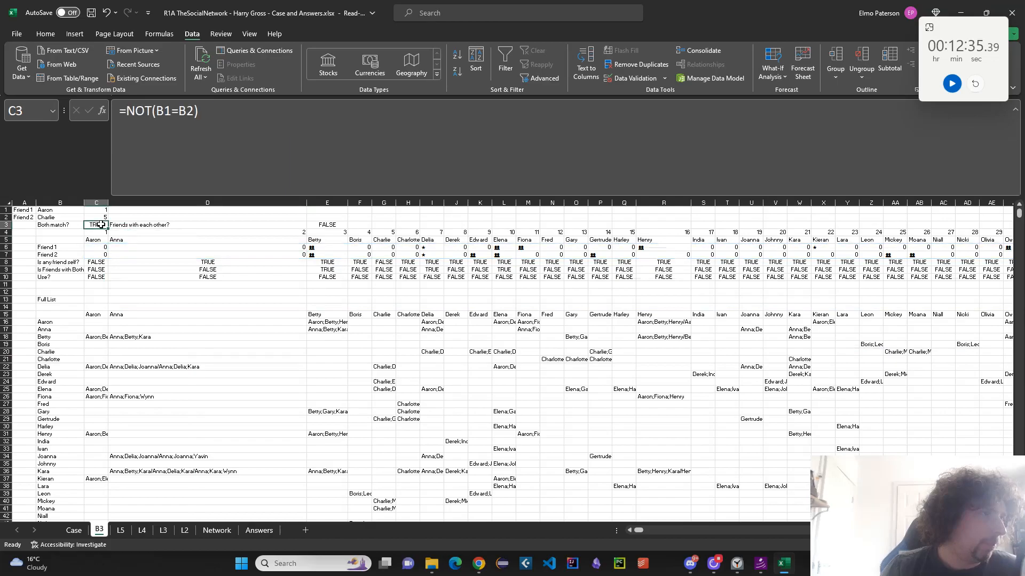
pyautogui.click(63, 210)
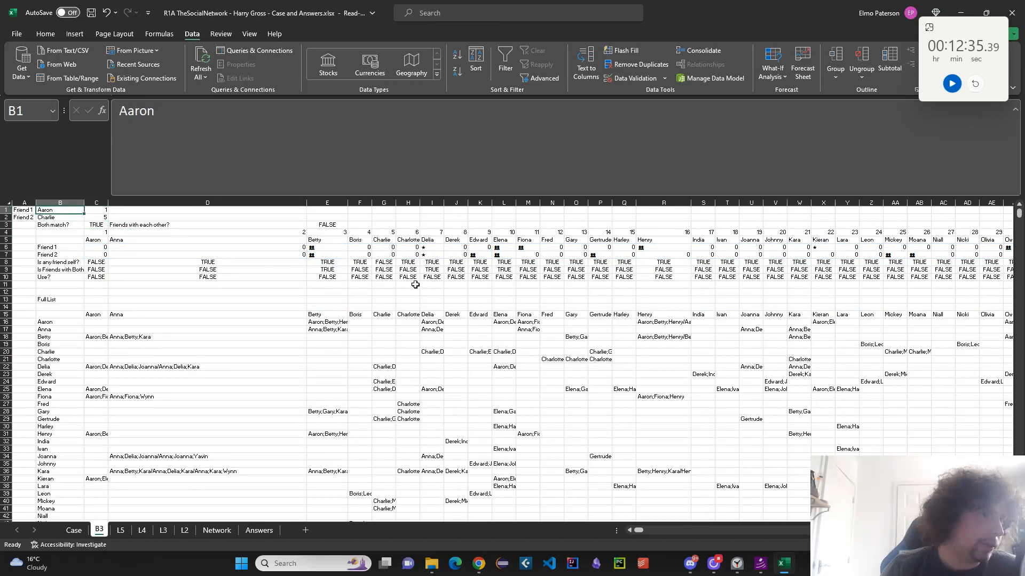
pyautogui.moveTo(49, 208); pyautogui.dragTo(54, 219)
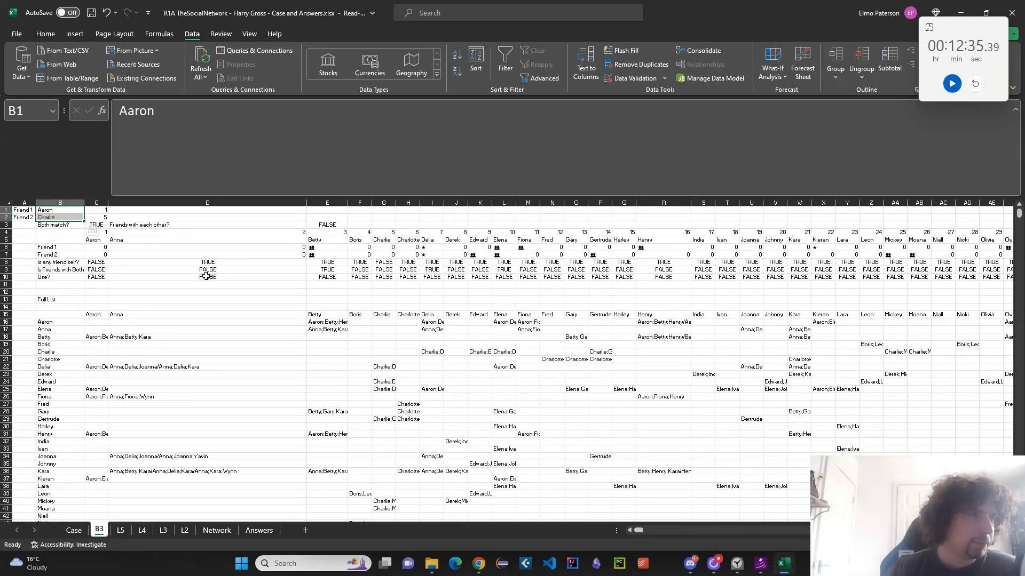
# Inspect the friend-row formula in D6, the self check in C8 and the mutual-friendship XLOOKUP in E3 on sheet B3
pyautogui.click(201, 246)
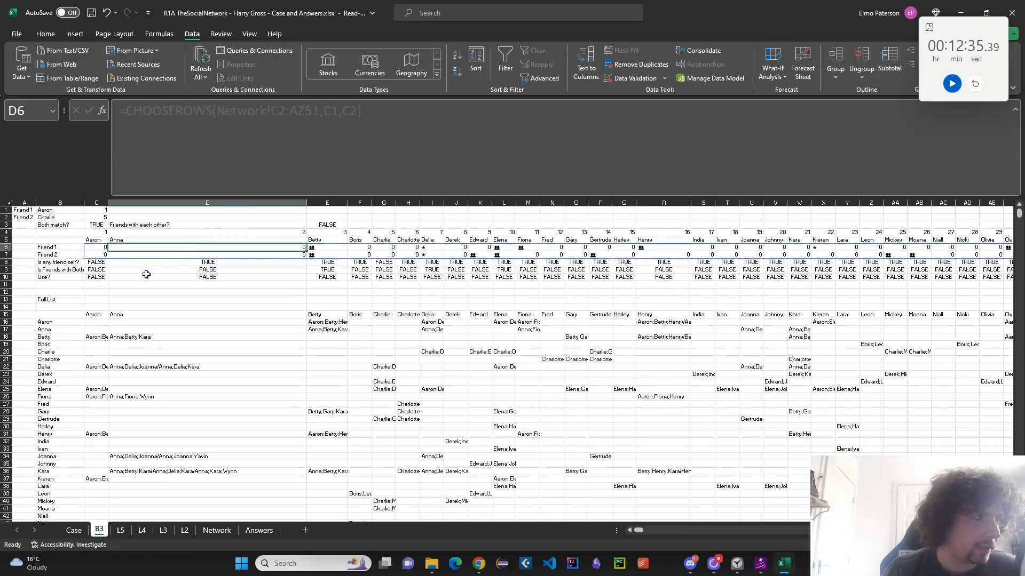
pyautogui.click(99, 262)
pyautogui.click(64, 209)
pyautogui.click(87, 225)
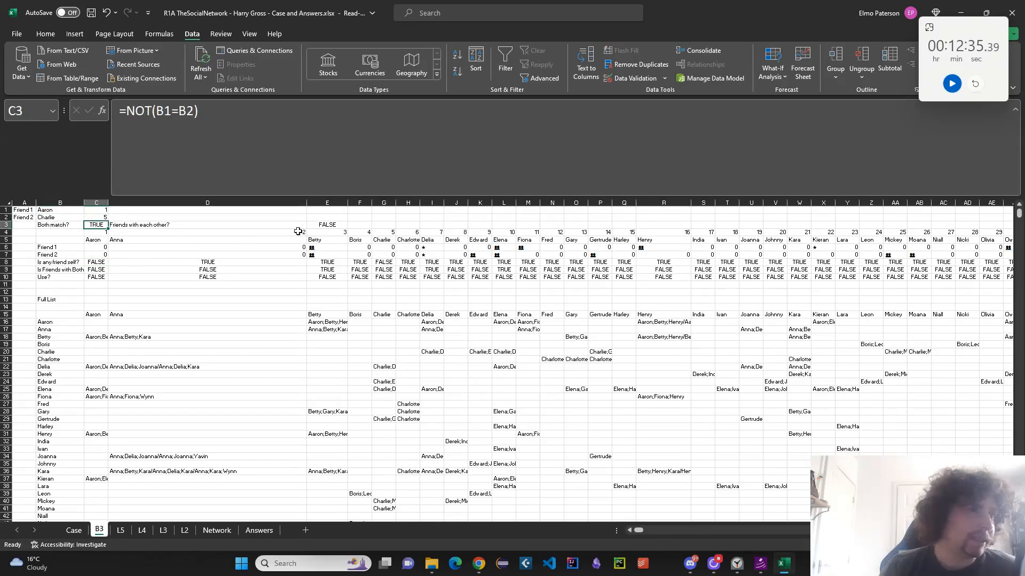
pyautogui.click(328, 218)
pyautogui.click(338, 223)
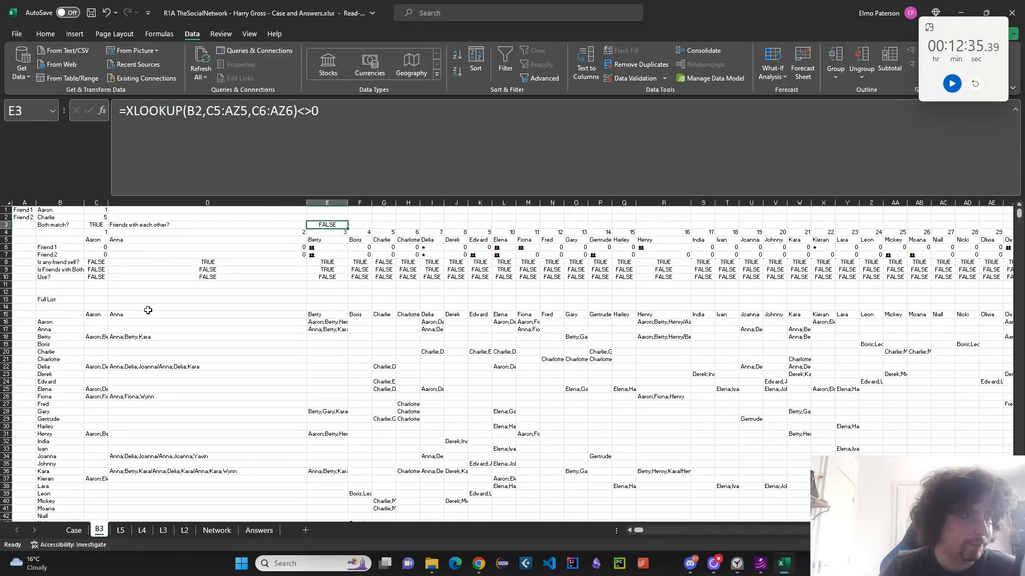
# Inspect the data table formula in D20 and the triangle-building formula in C11 on sheet B3
pyautogui.click(184, 355)
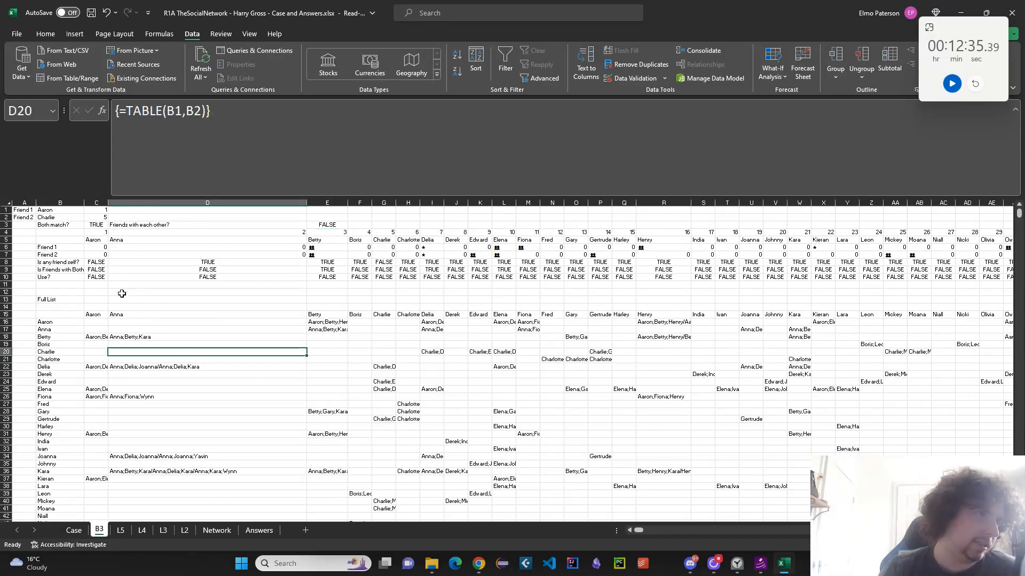
pyautogui.click(93, 277)
pyautogui.click(98, 283)
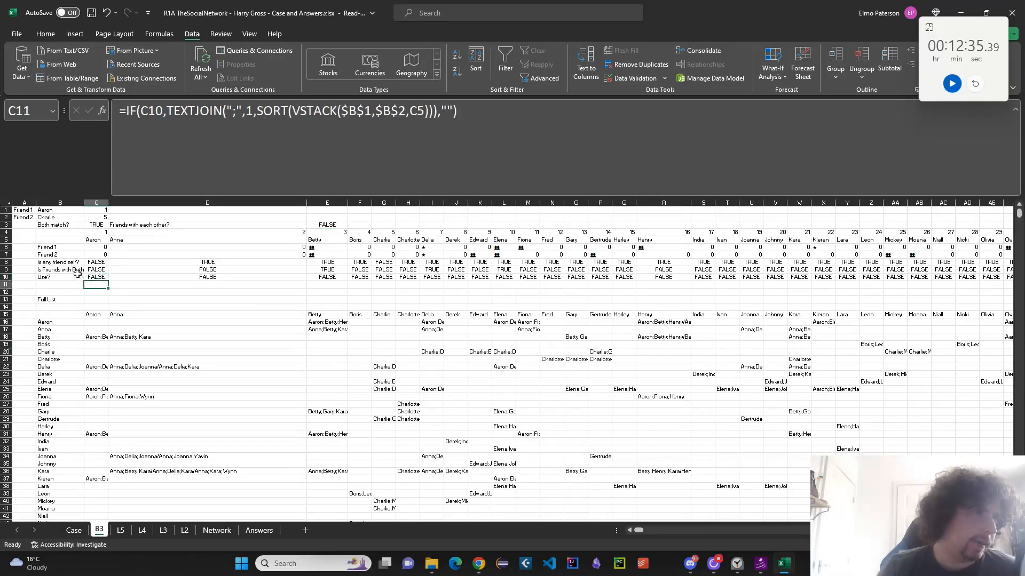
# Change Friend 2 in B2 on sheet B3 to the friend named in E5
pyautogui.click(61, 215)
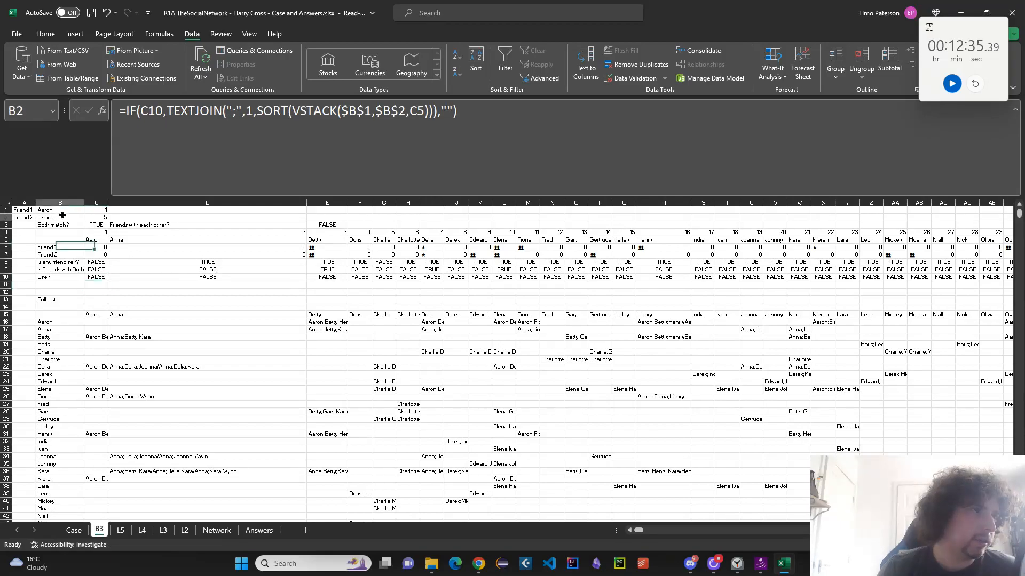
pyautogui.write('Betty')
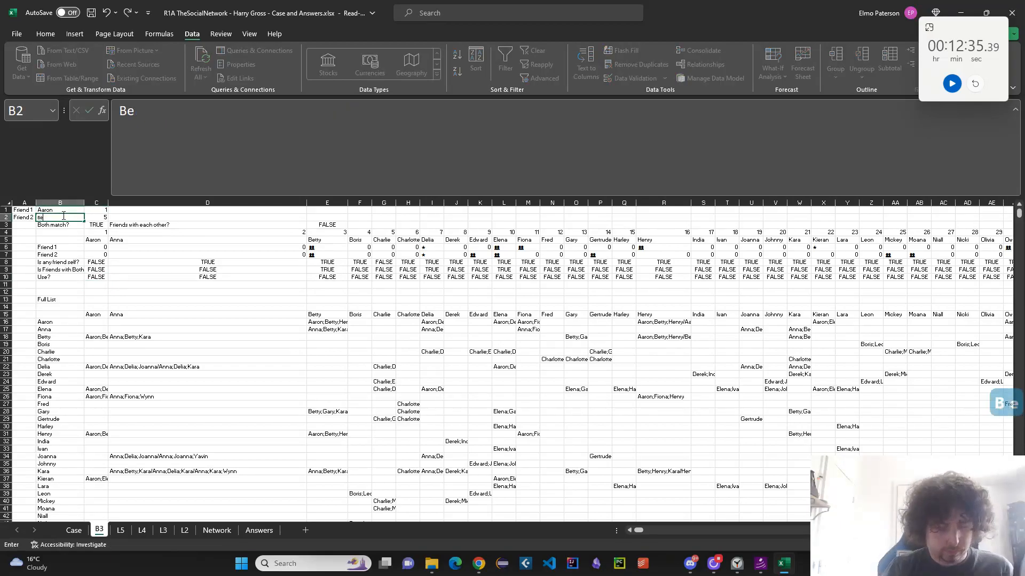
pyautogui.click(302, 348)
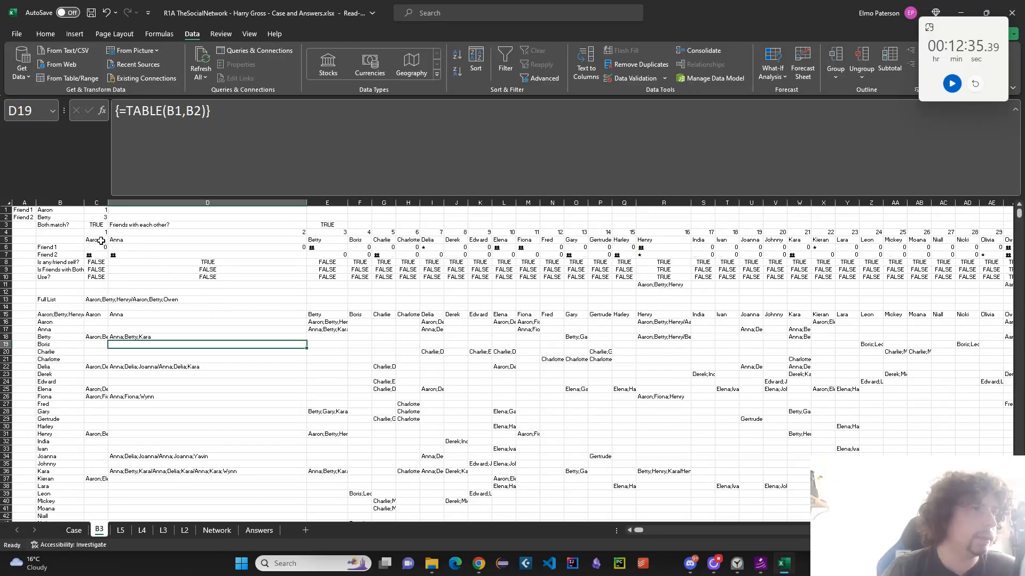
pyautogui.click(242, 358)
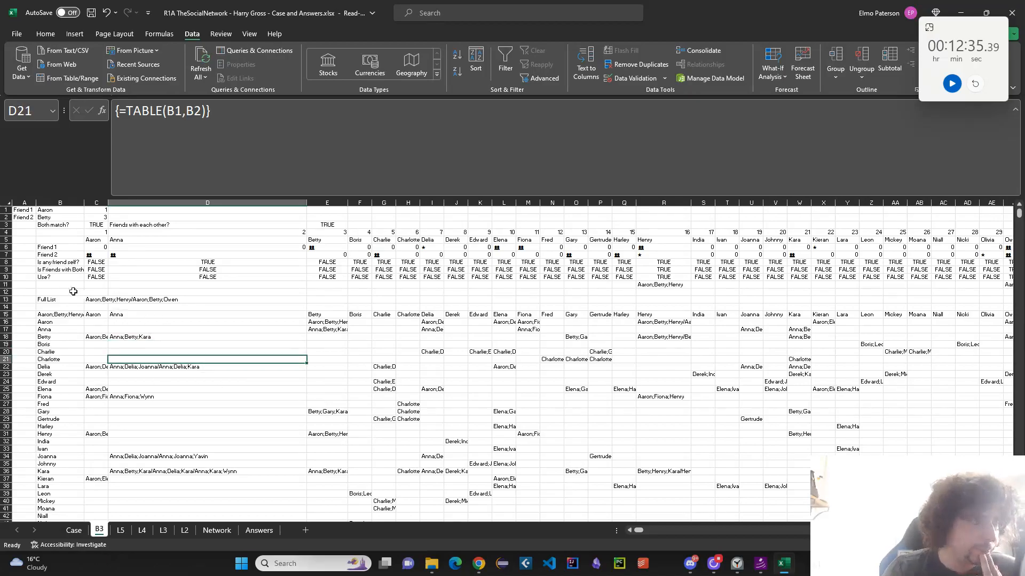
# Inspect the formula in R11, including its SORT and VSTACK part and the semicolon delimiter of TEXTJOIN
pyautogui.click(100, 284)
pyautogui.click(675, 283)
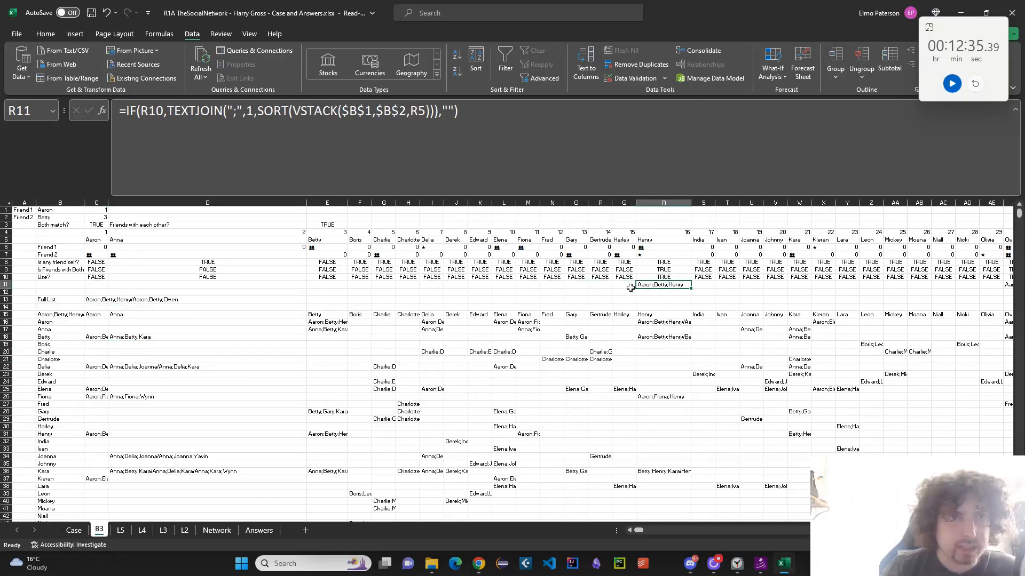
pyautogui.moveTo(277, 115); pyautogui.dragTo(427, 110)
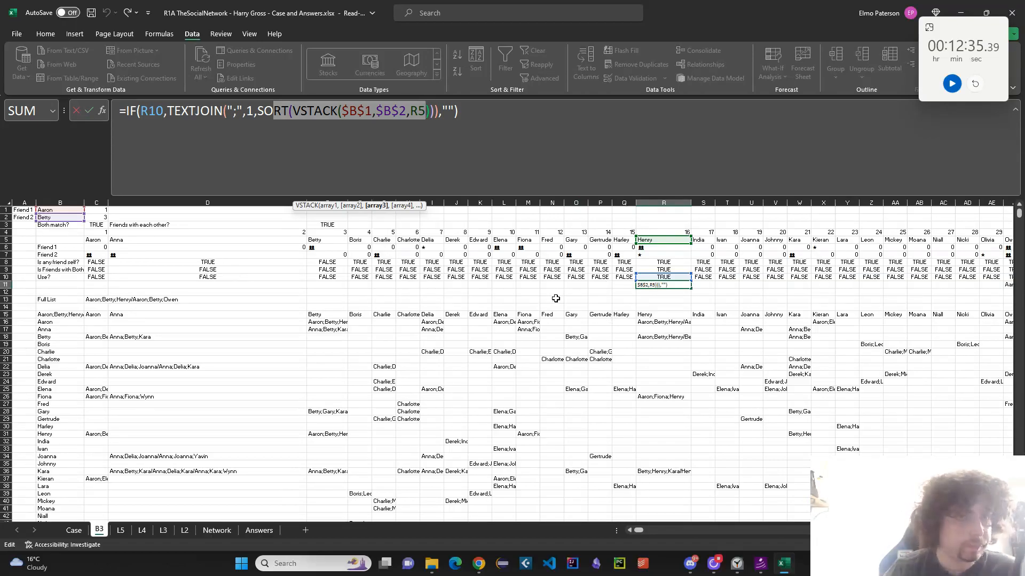
pyautogui.doubleClick(232, 113)
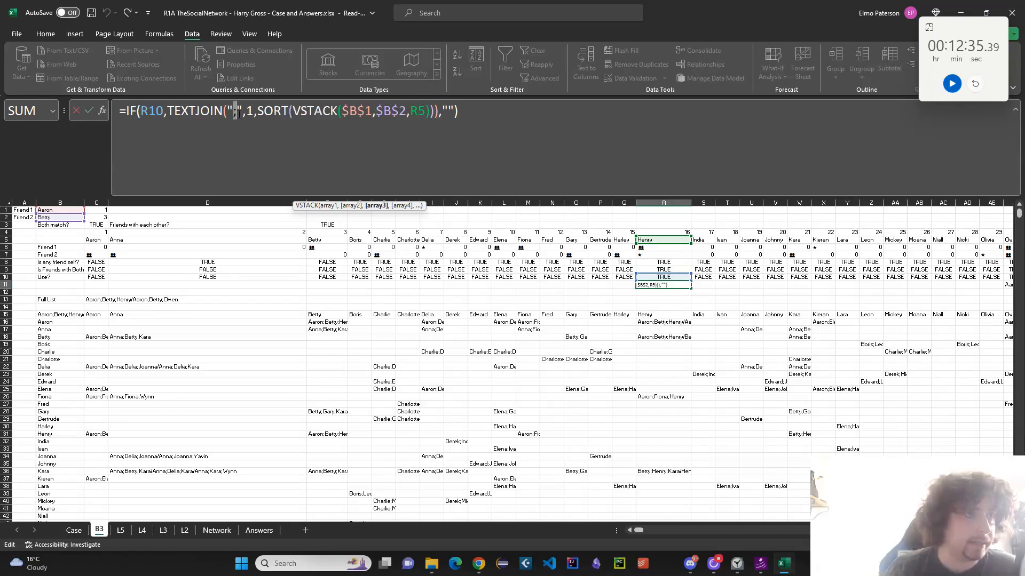
pyautogui.press('Escape')
# Set the ignore_empty argument of the Full List TEXTJOIN formula in C13 to TRUE
pyautogui.click(98, 299)
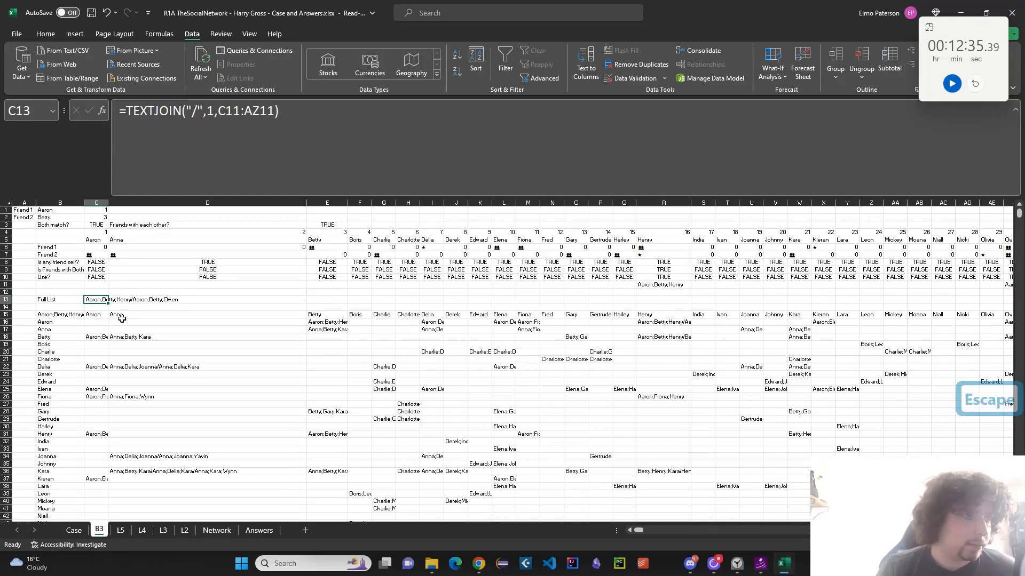
pyautogui.click(97, 287)
pyautogui.click(99, 300)
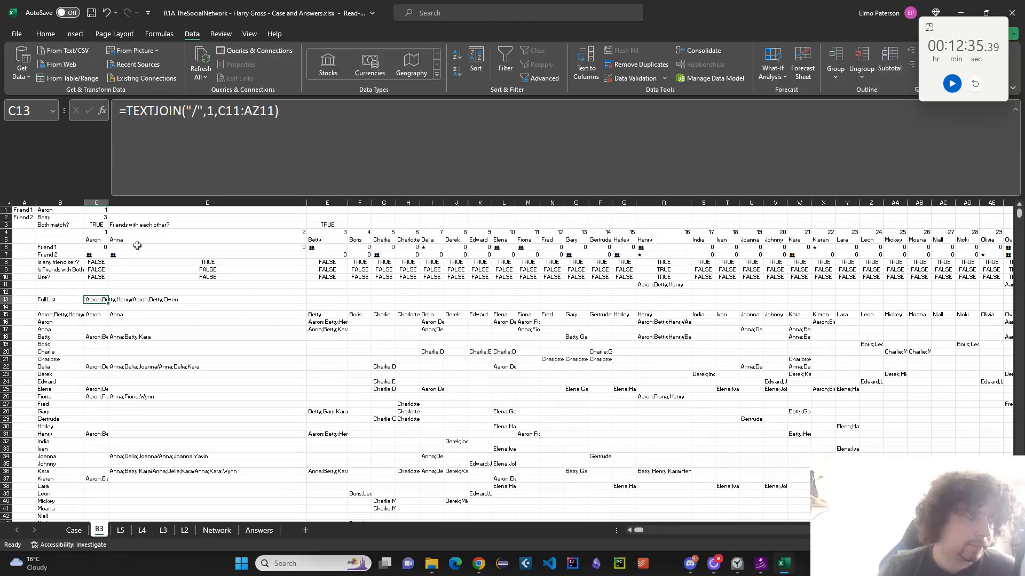
pyautogui.click(211, 111)
pyautogui.write('TRUE')
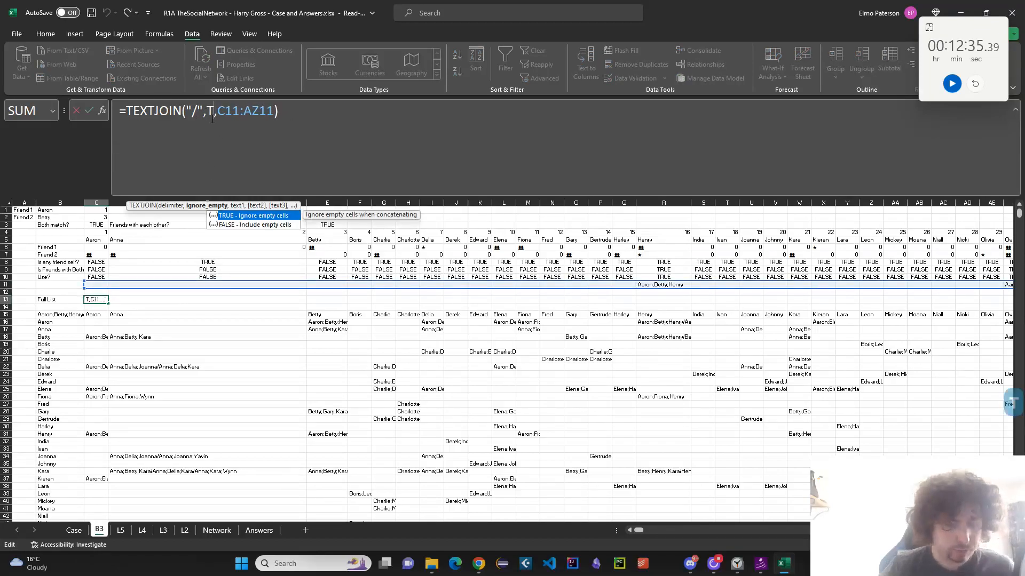
pyautogui.click(210, 206)
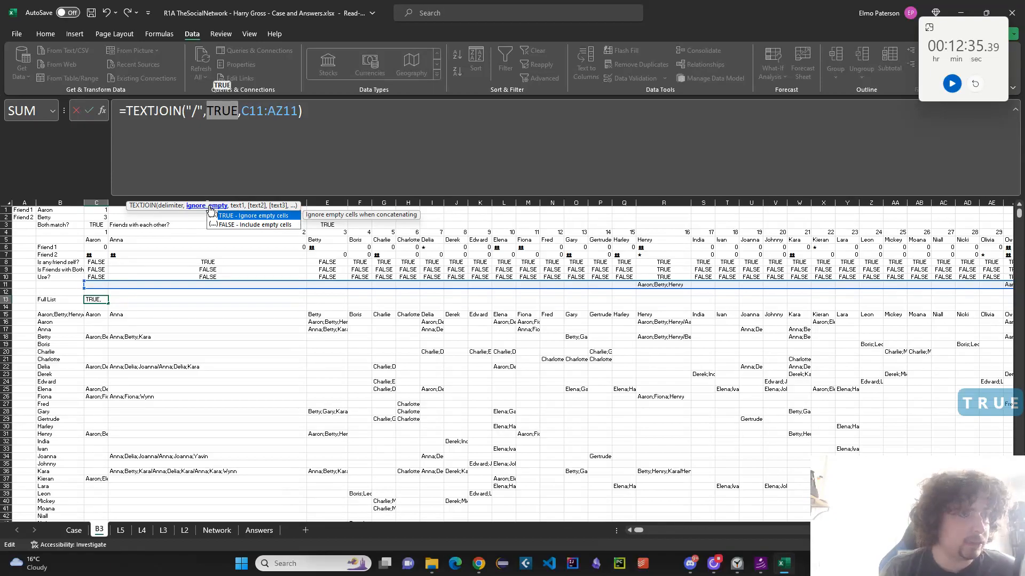
pyautogui.press('Return')
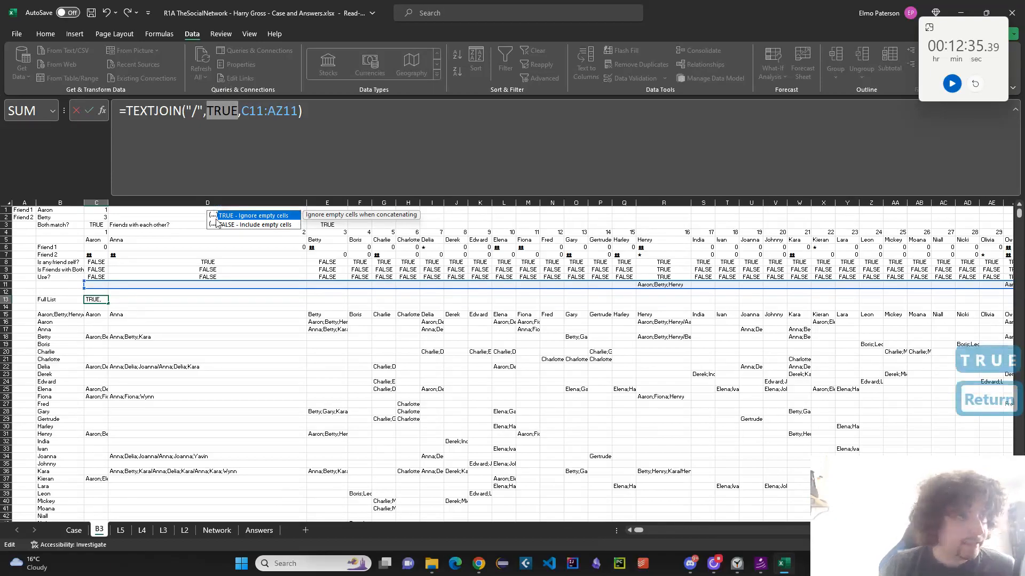
# Trace the full list from C13 through the data table corner B15 and its headers to the TOCOL formula in C70
pyautogui.click(77, 314)
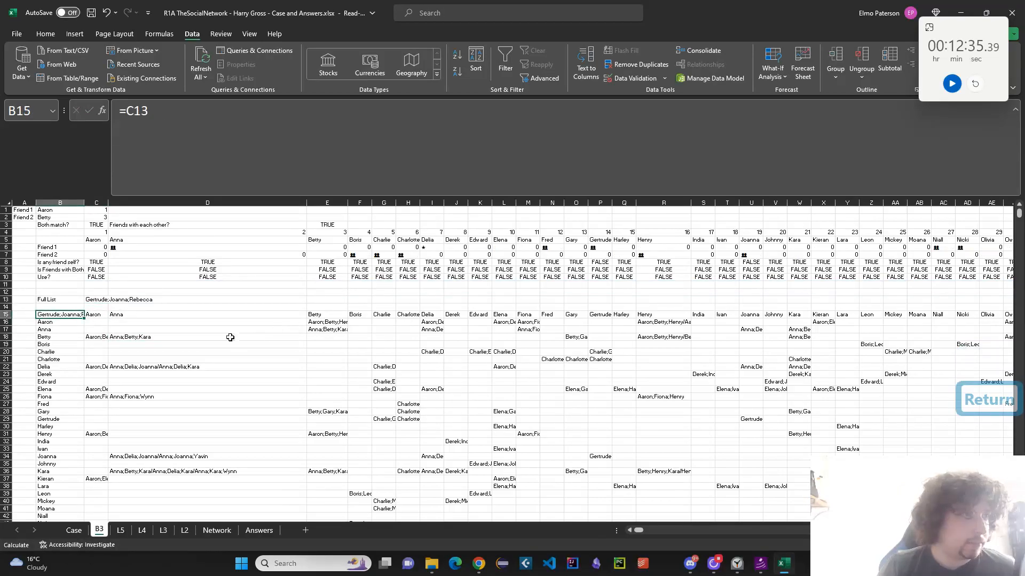
pyautogui.click(96, 299)
pyautogui.click(96, 315)
pyautogui.scroll(-1, 534, 310)
pyautogui.scroll(-19, 534, 310)
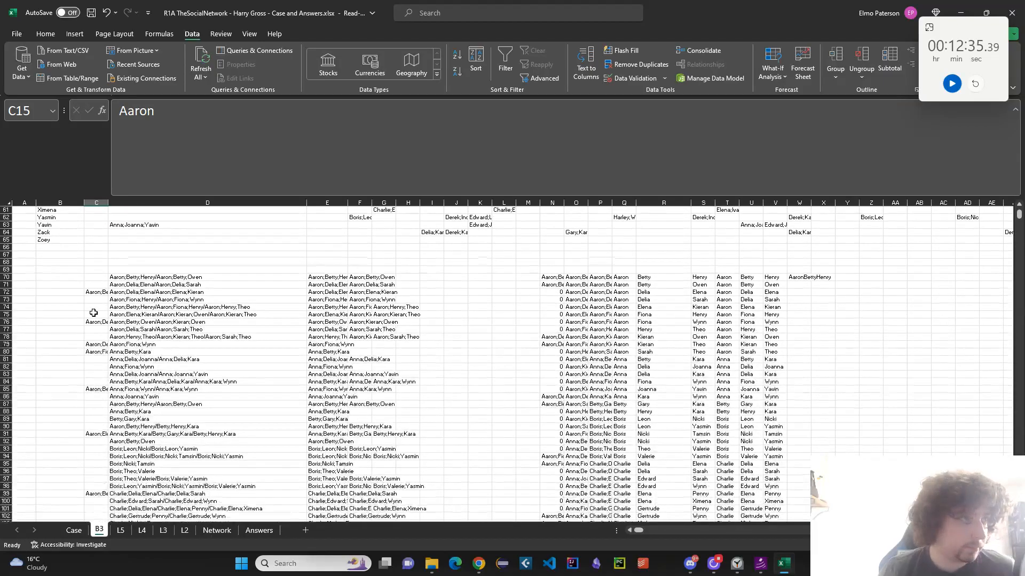
pyautogui.click(96, 277)
pyautogui.scroll(5, 116, 428)
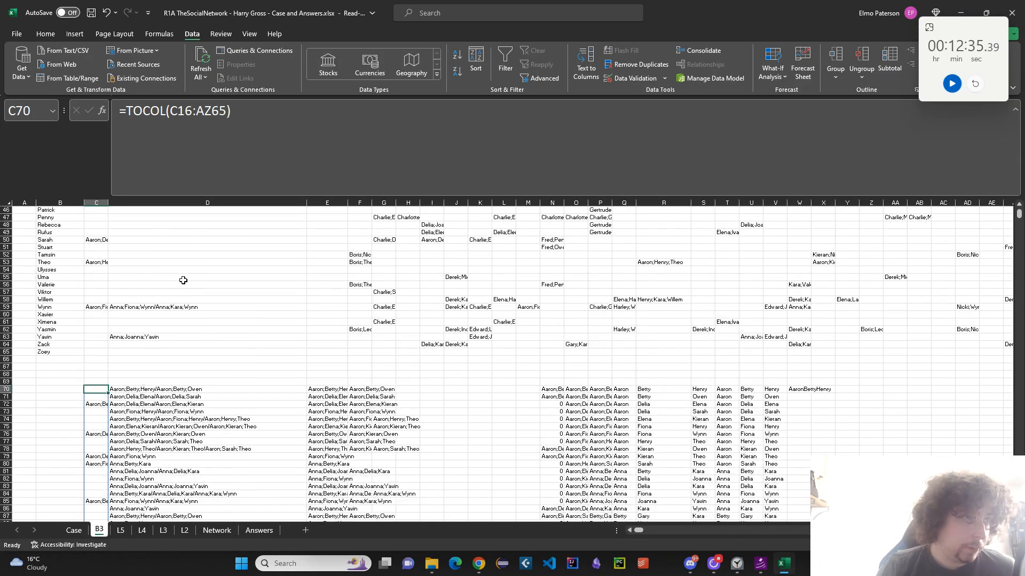
# Inspect the row 70 formulas that filter, split, restack and deduplicate the triangles, from D70 through P70
pyautogui.click(130, 392)
pyautogui.click(325, 393)
pyautogui.click(154, 390)
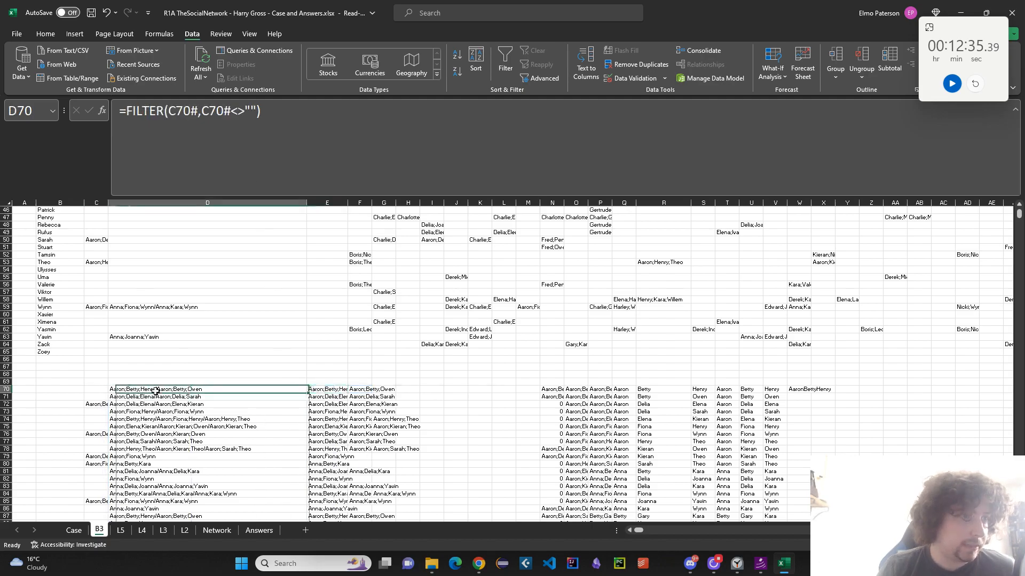
pyautogui.moveTo(335, 393); pyautogui.dragTo(510, 457)
pyautogui.click(560, 389)
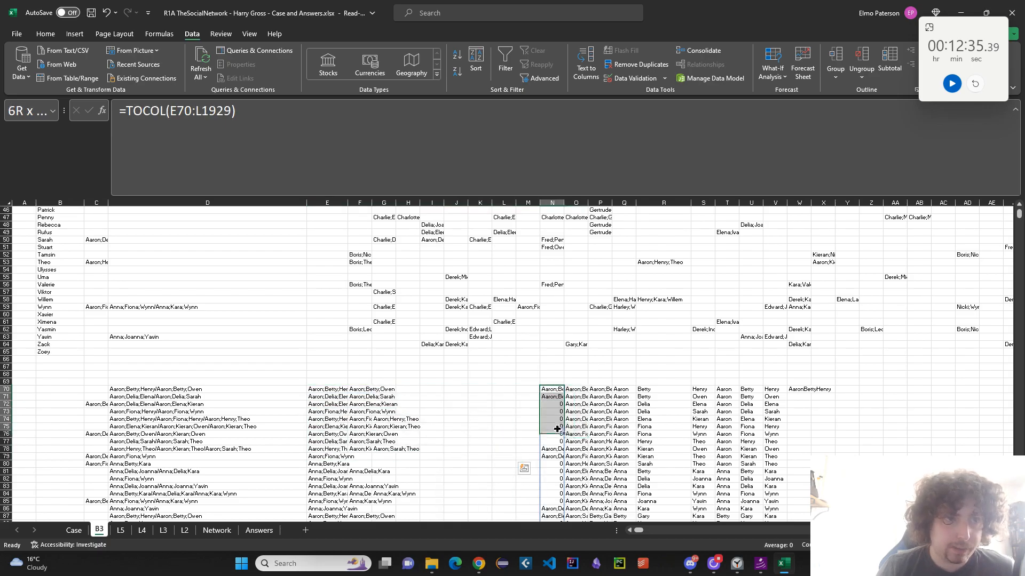
pyautogui.click(578, 390)
pyautogui.click(595, 389)
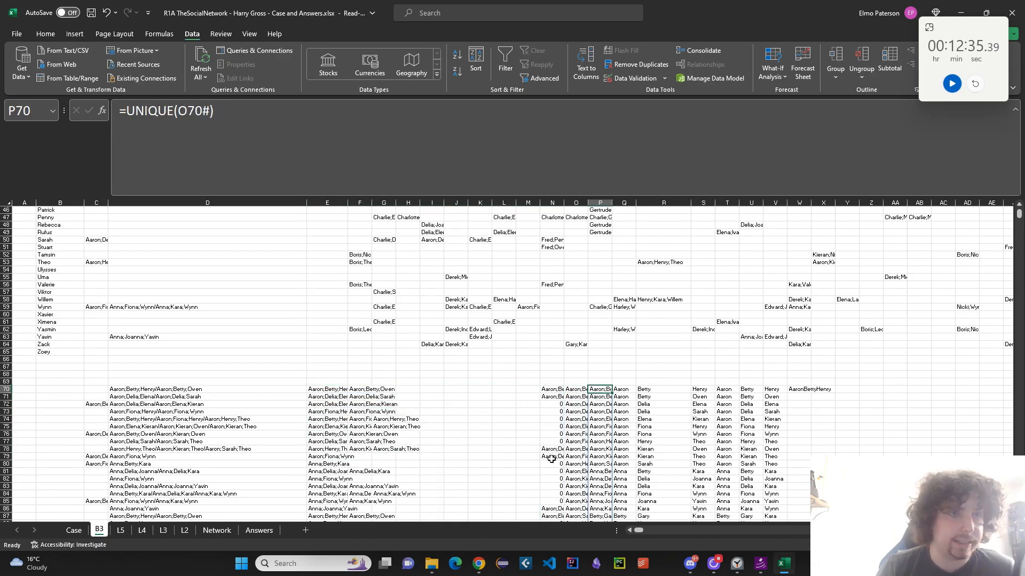
# Delete the leftover TEXTSPLIT columns and their neighbouring helper cells beside the unique triangle list, from Q70 down to the last row
pyautogui.moveTo(620, 389); pyautogui.dragTo(875, 487)
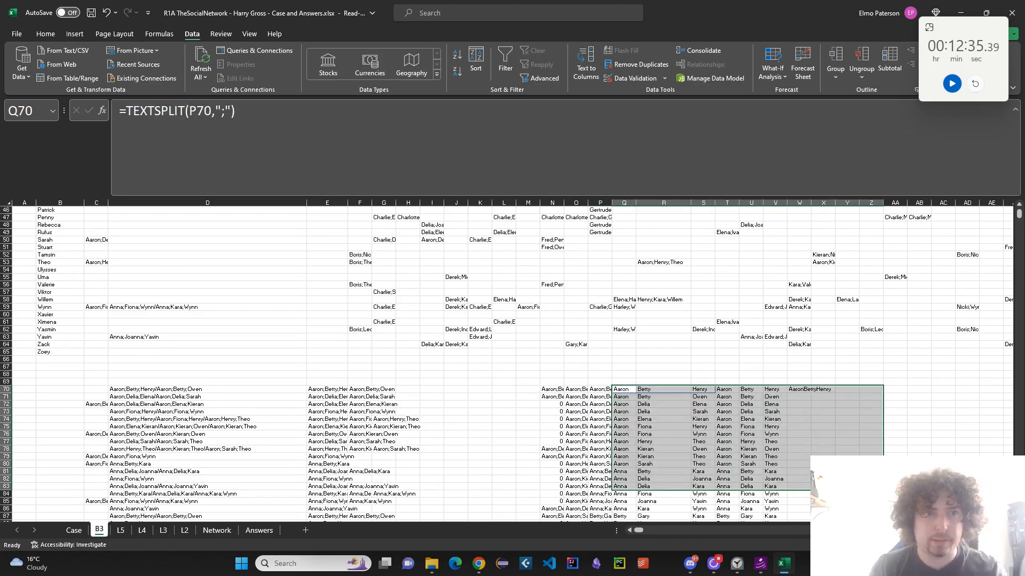
pyautogui.press('Delete')
pyautogui.click(632, 494)
pyautogui.hotkey('ctrl', 'shift', 'Right')
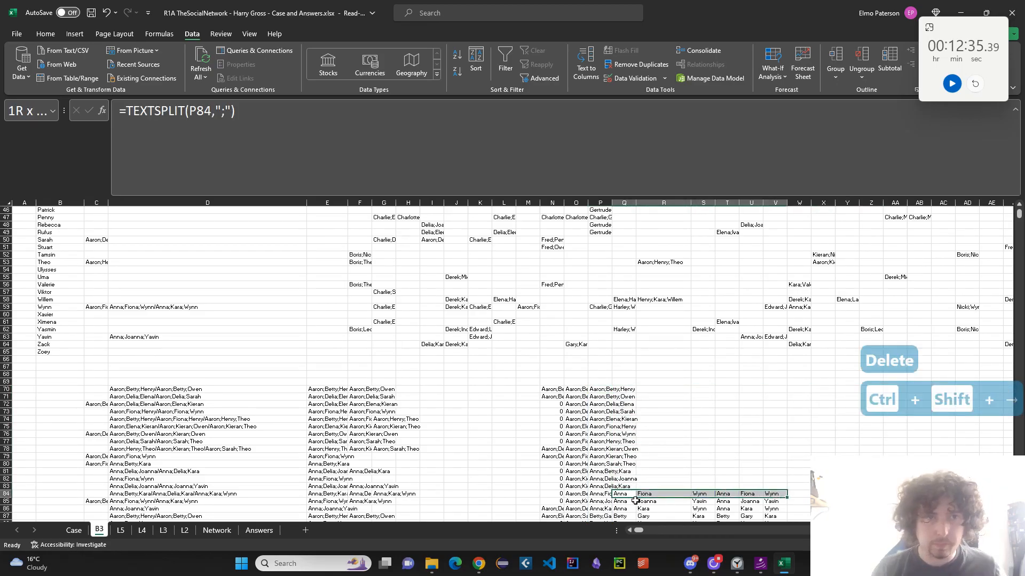
pyautogui.hotkey('ctrl', 'shift', 'Down')
pyautogui.press('Delete')
pyautogui.scroll(1, 613, 456)
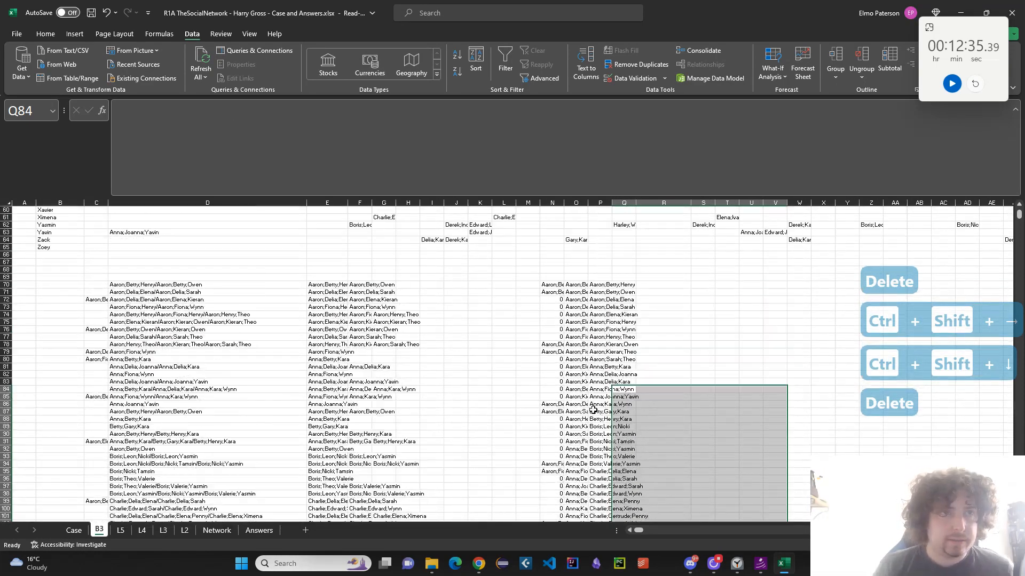
# Count the unique triangles listed from P70 and enter 107 as the Bonus 3 answer in E30 on the Case sheet
pyautogui.click(601, 284)
pyautogui.hotkey('ctrl', 'shift', 'Down')
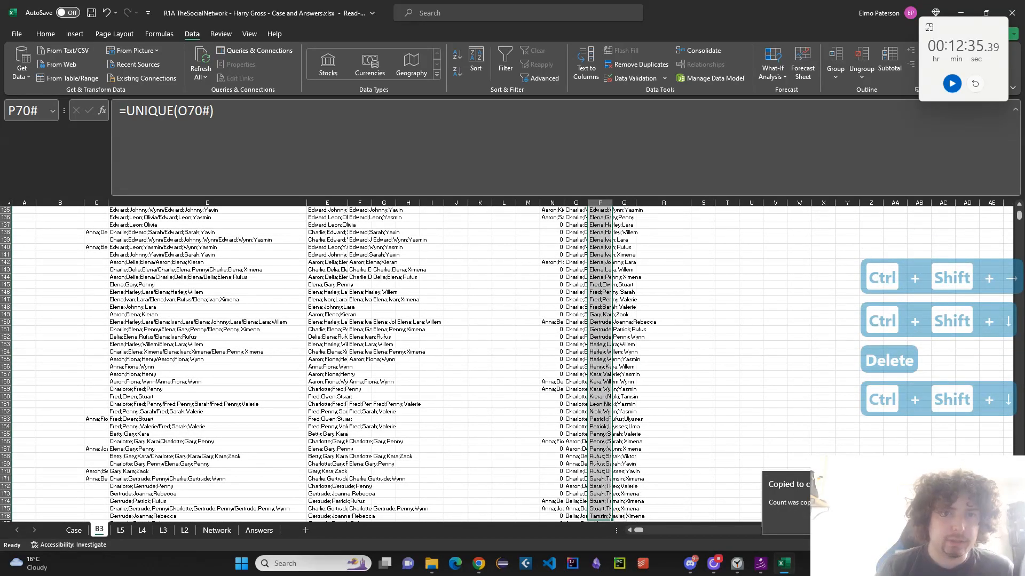
pyautogui.click(74, 530)
pyautogui.click(153, 409)
pyautogui.scroll(3, 152, 409)
pyautogui.write('107')
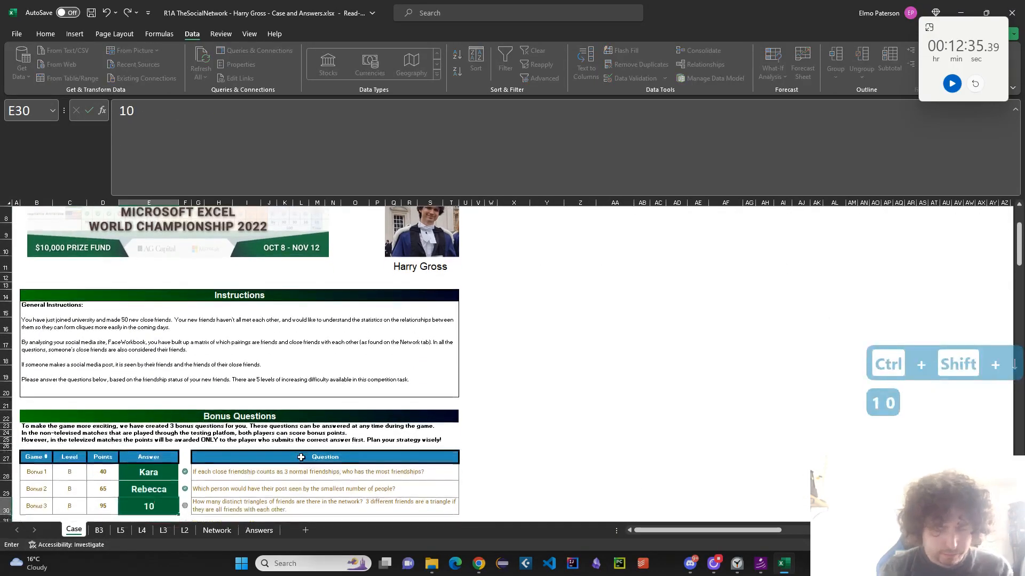
pyautogui.press('Return')
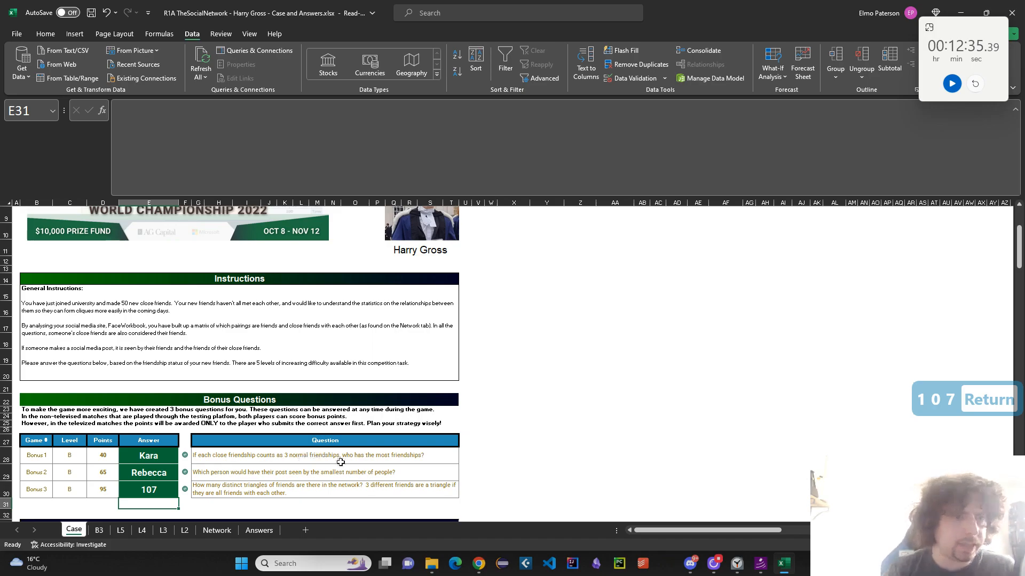
# Switch to the MEWC-2022-Full-Tournament-Results PDF in Chrome and examine the 4th Quarter Round 1 scores
pyautogui.click(483, 565)
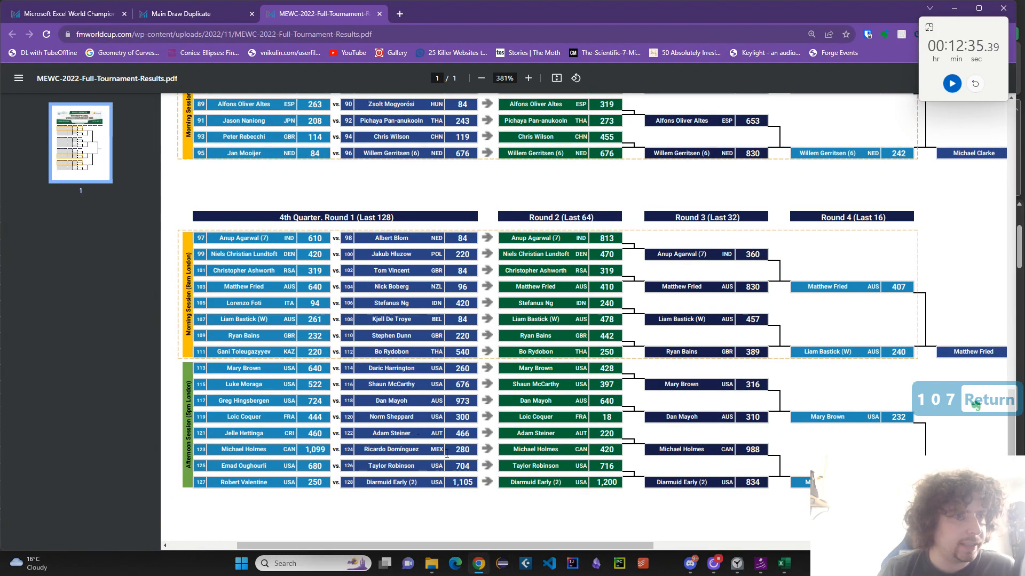
pyautogui.scroll(-2, 566, 483)
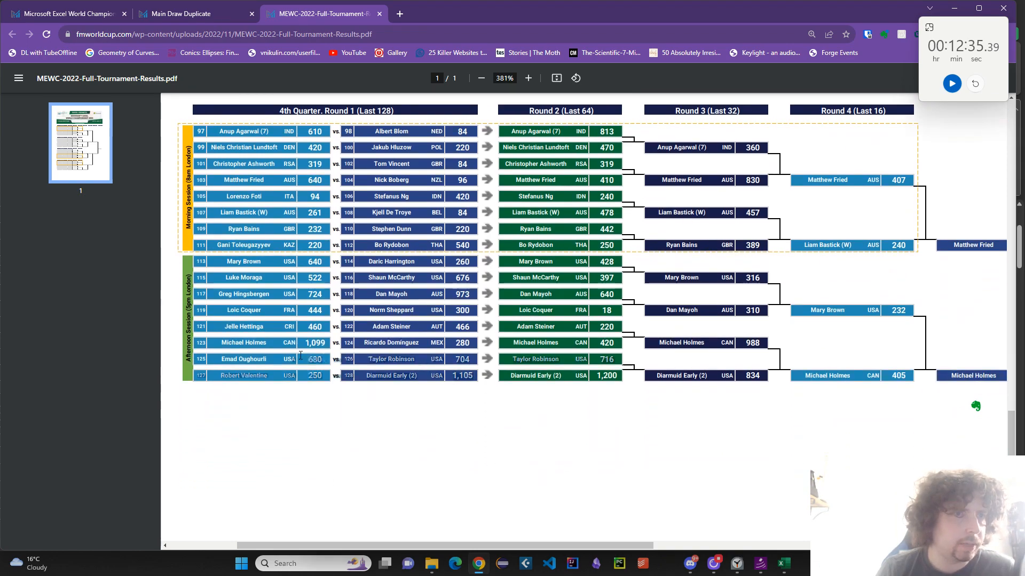
pyautogui.scroll(1, 327, 414)
pyautogui.rightClick(327, 414)
pyautogui.click(290, 473)
pyautogui.scroll(-3, 810, 478)
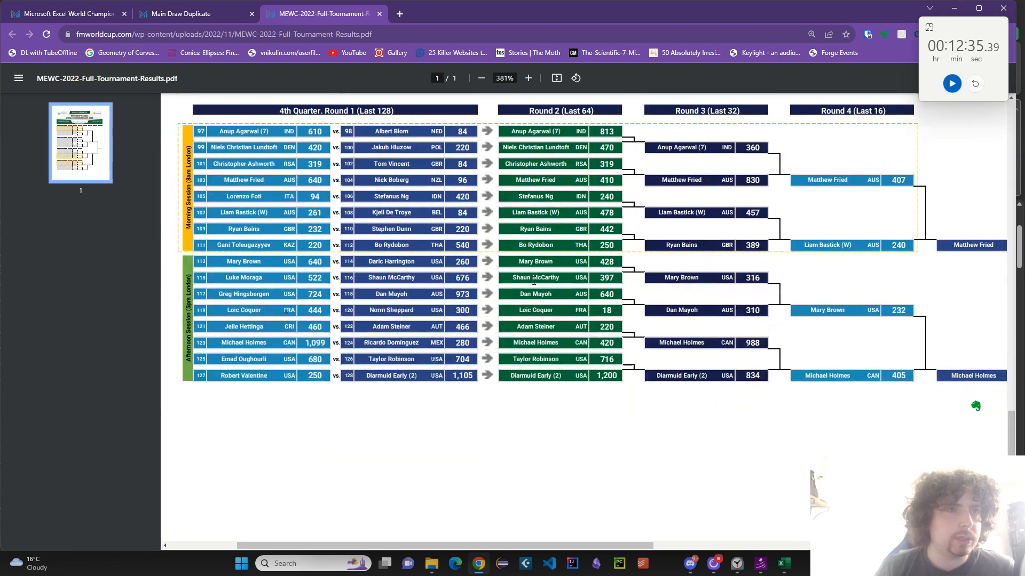
# Compare the Round 1 (Last 128) scores across all four quarters of the tournament main draw
pyautogui.scroll(3, 560, 243)
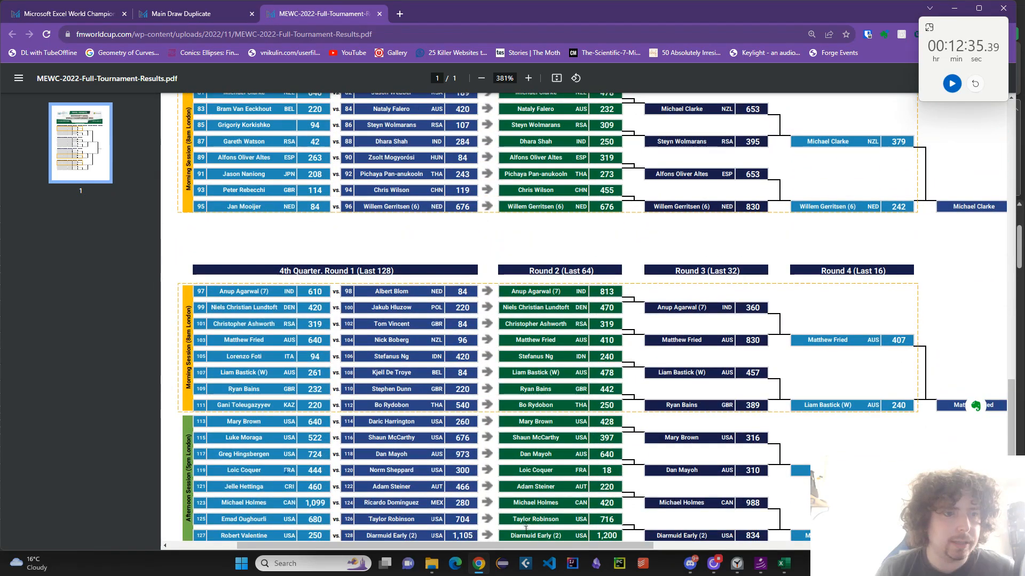
pyautogui.scroll(10, 608, 528)
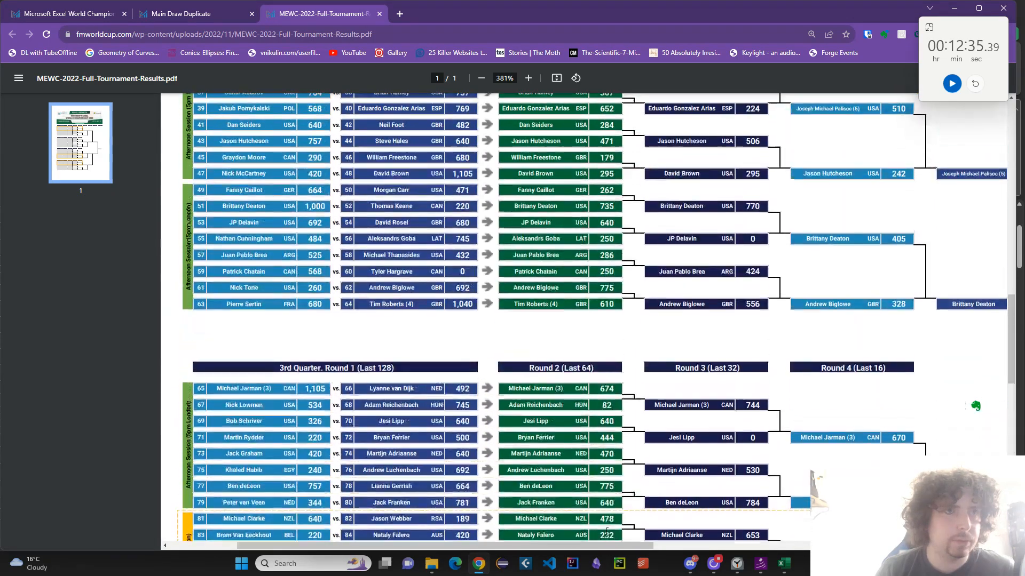
pyautogui.scroll(10, 608, 512)
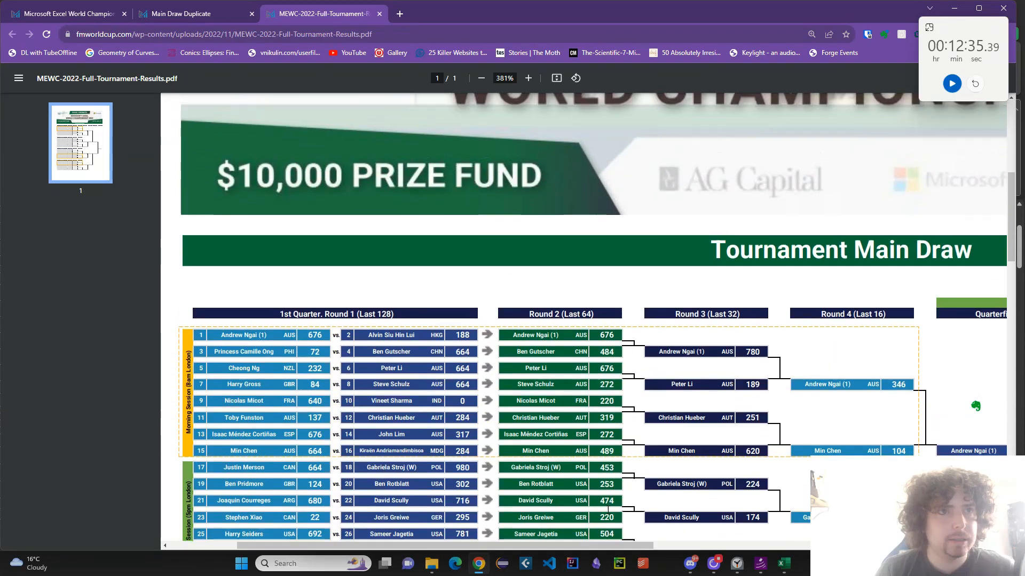
pyautogui.scroll(-6, 609, 502)
pyautogui.scroll(-5, 598, 491)
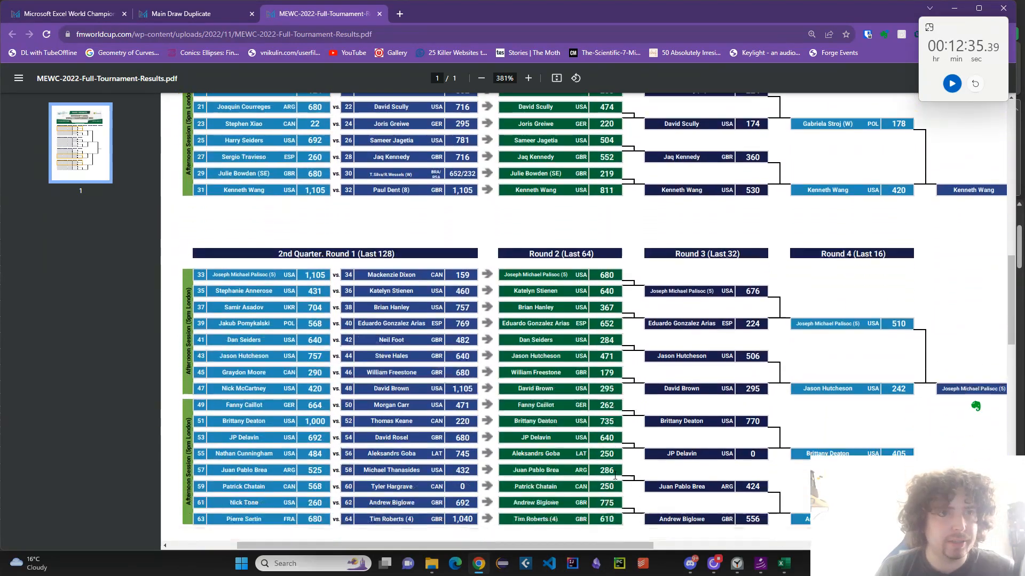
pyautogui.scroll(-7, 580, 475)
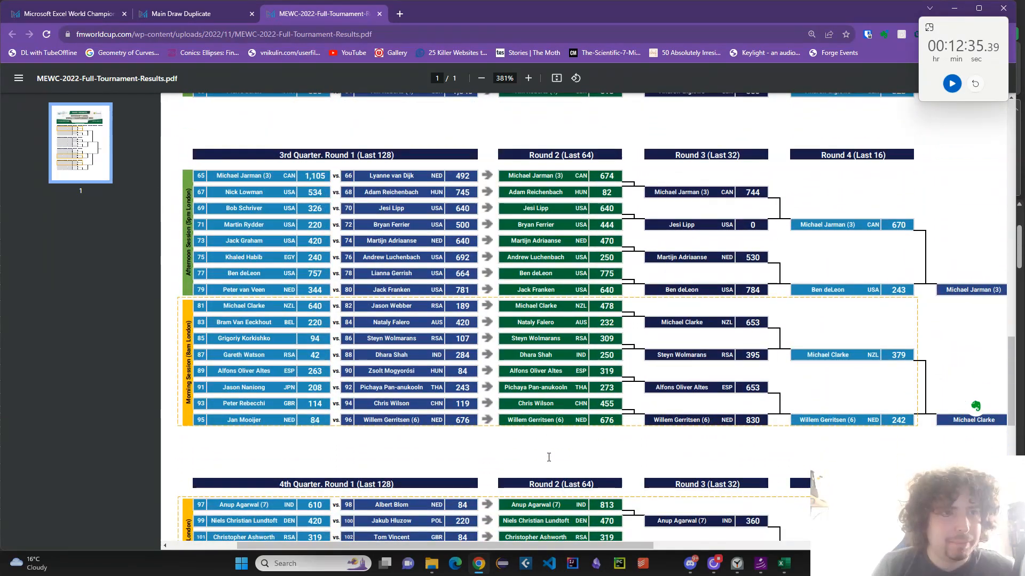
pyautogui.scroll(-7, 555, 458)
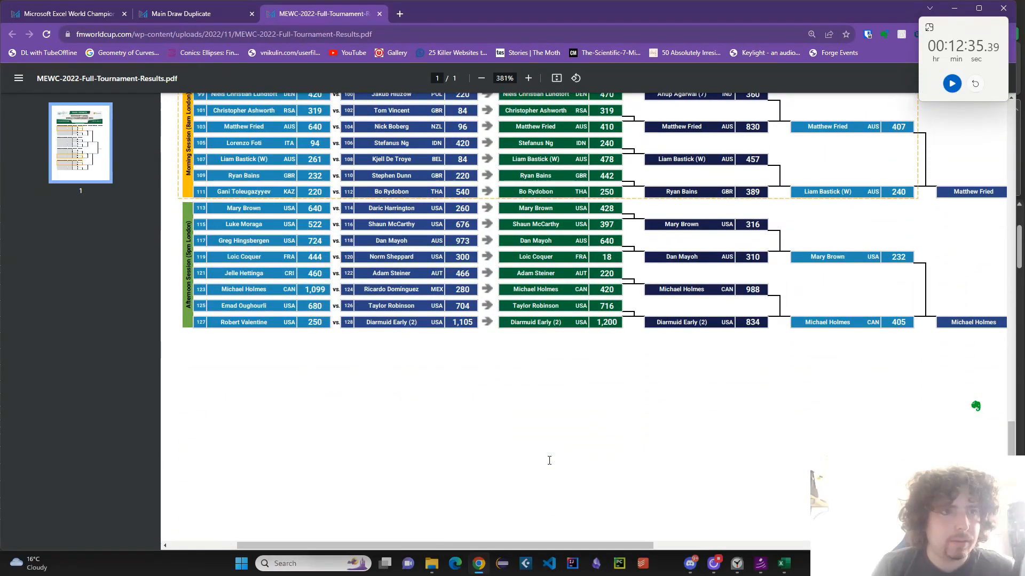
pyautogui.scroll(9, 569, 455)
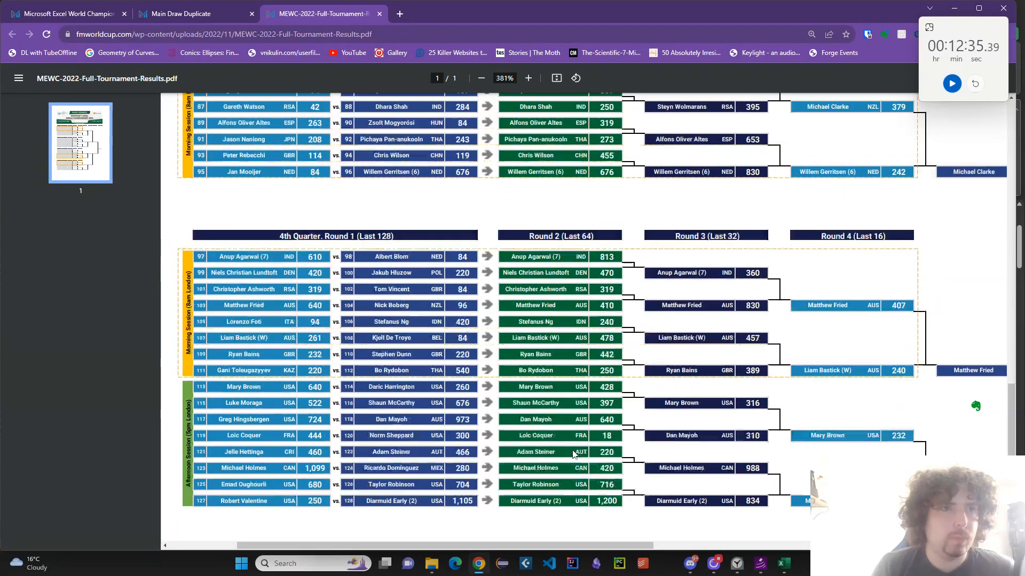
pyautogui.scroll(8, 568, 448)
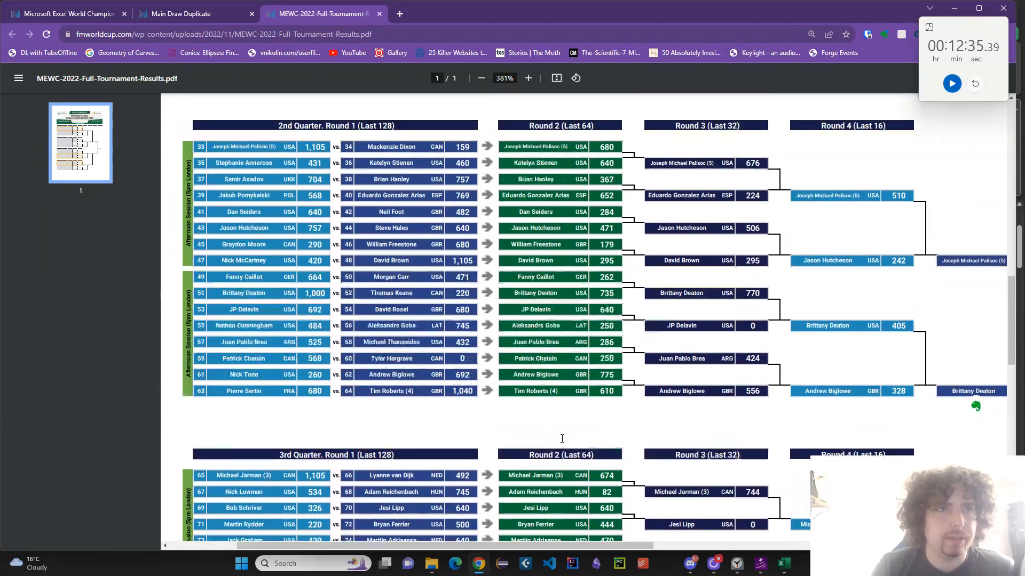
pyautogui.scroll(8, 562, 438)
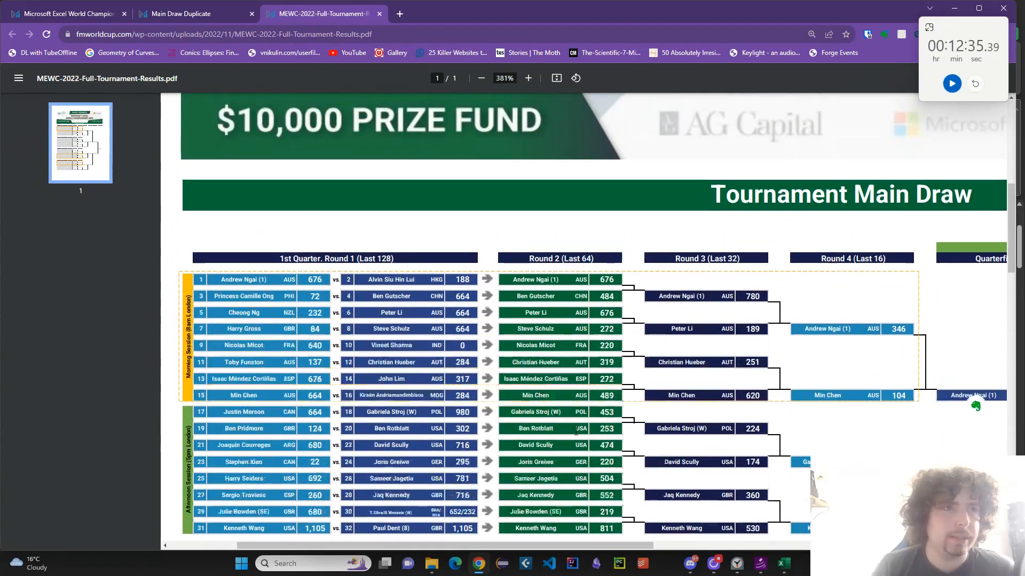